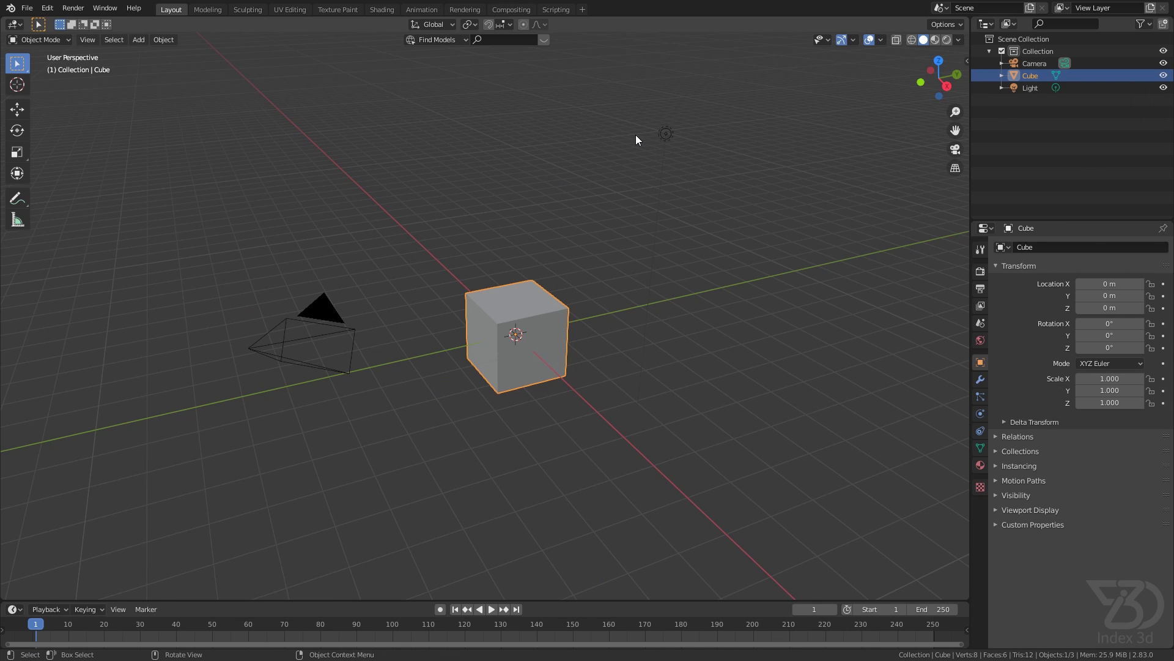
# - Delete the default light from the scene
pyautogui.click(665, 134)
pyautogui.press('x')
pyautogui.click(661, 131)
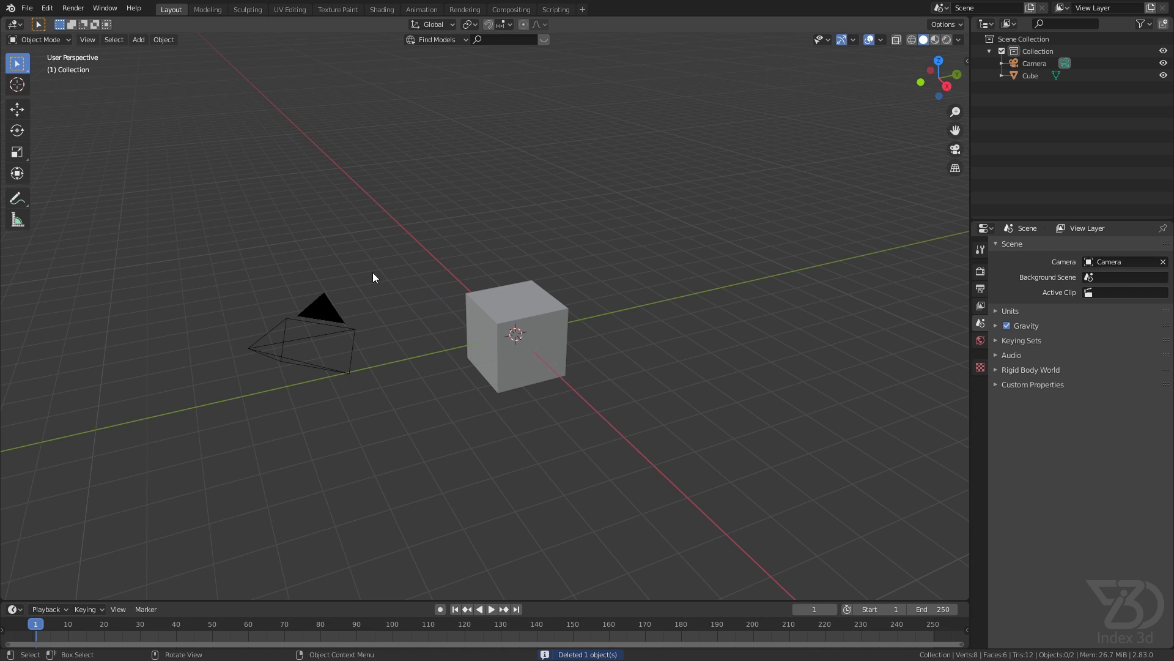
# - Hide the camera and the default cube
pyautogui.press('a')
pyautogui.press('x')
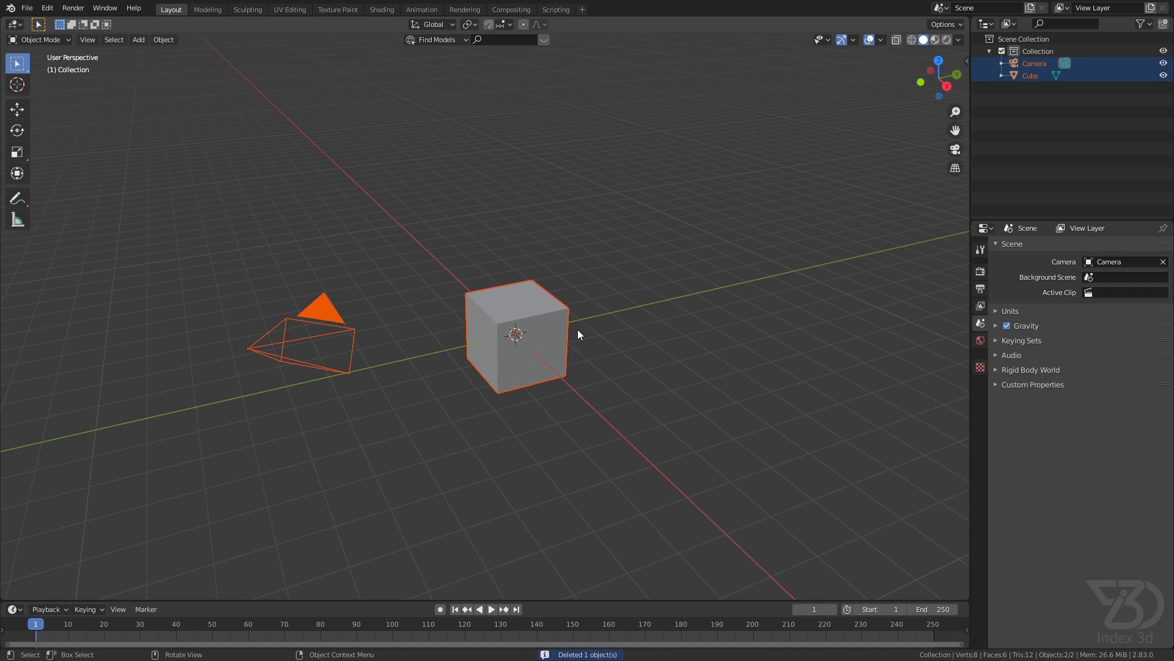
pyautogui.press('Delete')
# - Turn on the Screencast Keys display in the viewport
pyautogui.click(967, 61)
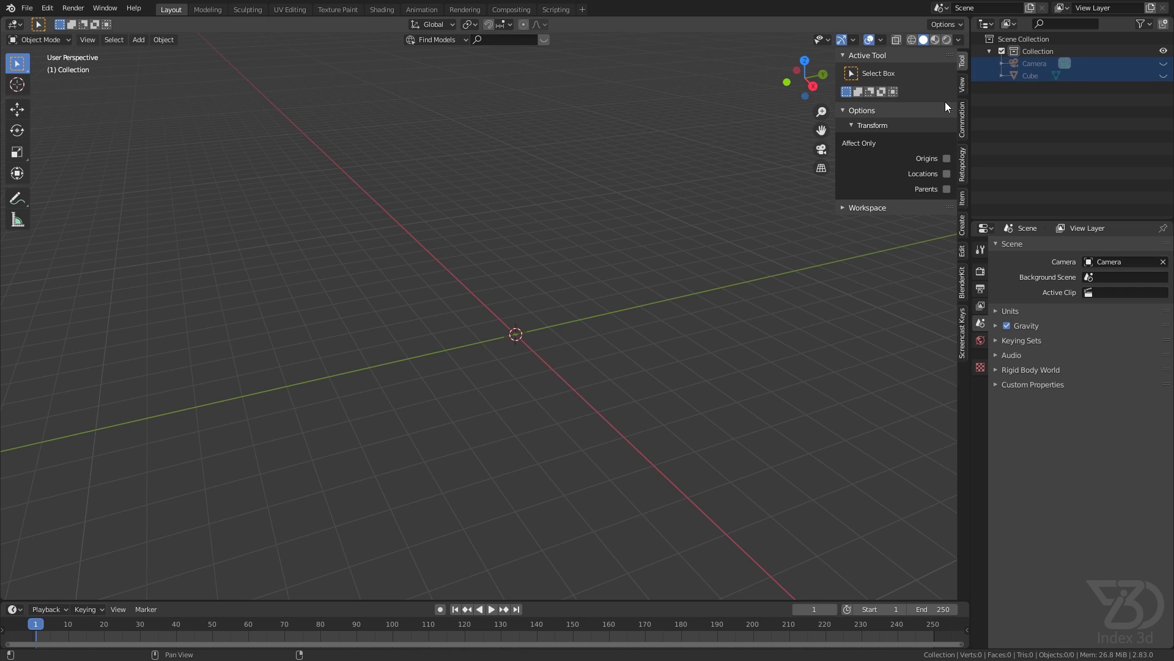
pyautogui.click(962, 333)
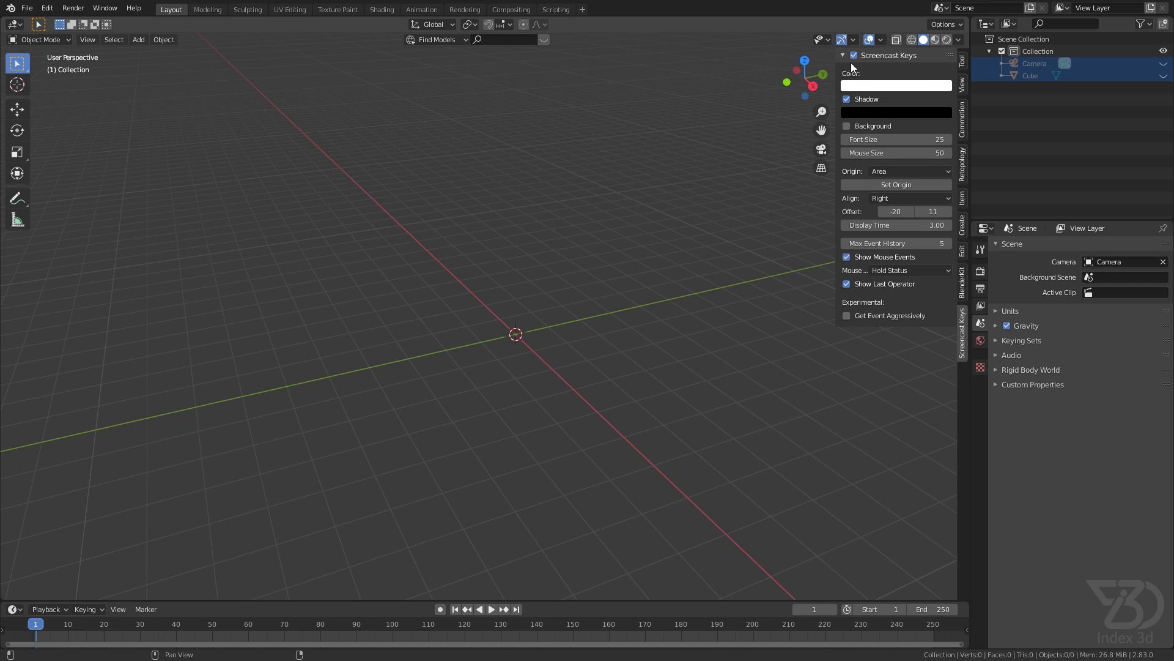
pyautogui.press('n')
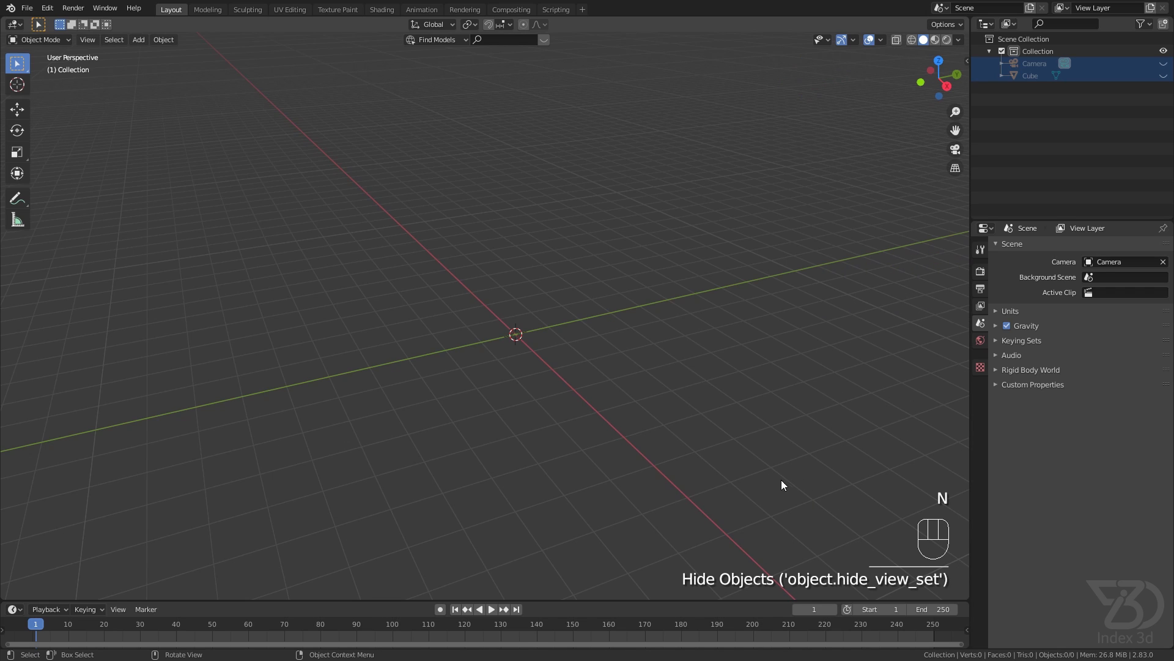
# - Add a mesh circle with 60 vertices at the world origin
pyautogui.moveTo(781, 482); pyautogui.dragTo(642, 387, button='middle')
pyautogui.hotkey('shift', 'a')
pyautogui.moveTo(616, 382)
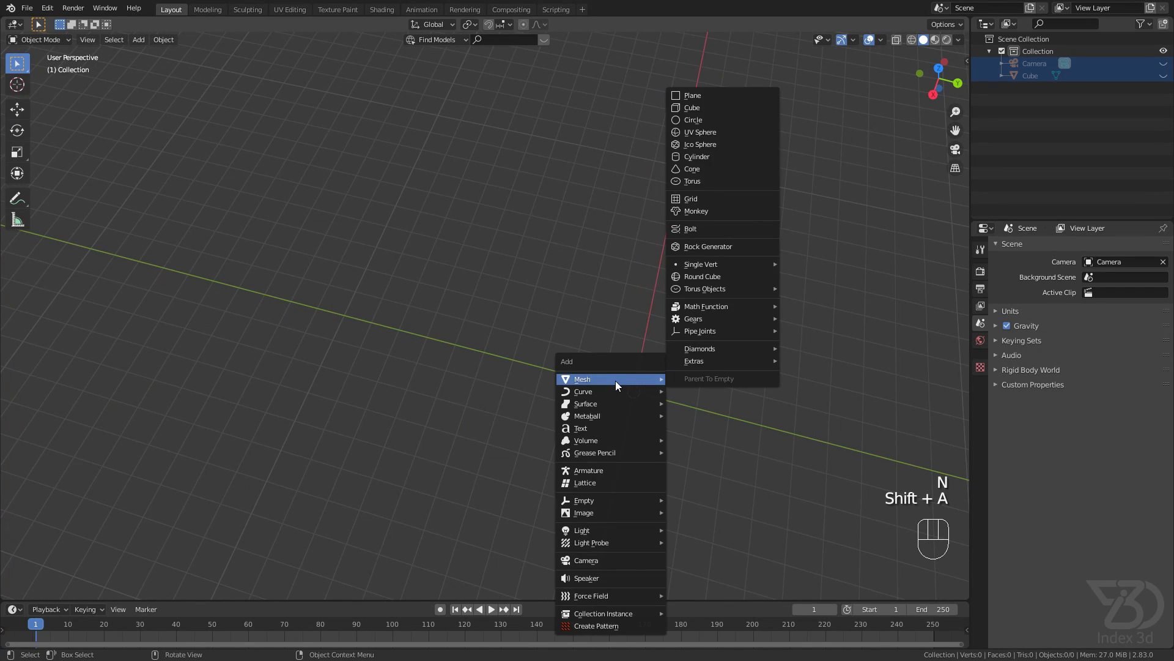
pyautogui.click(695, 120)
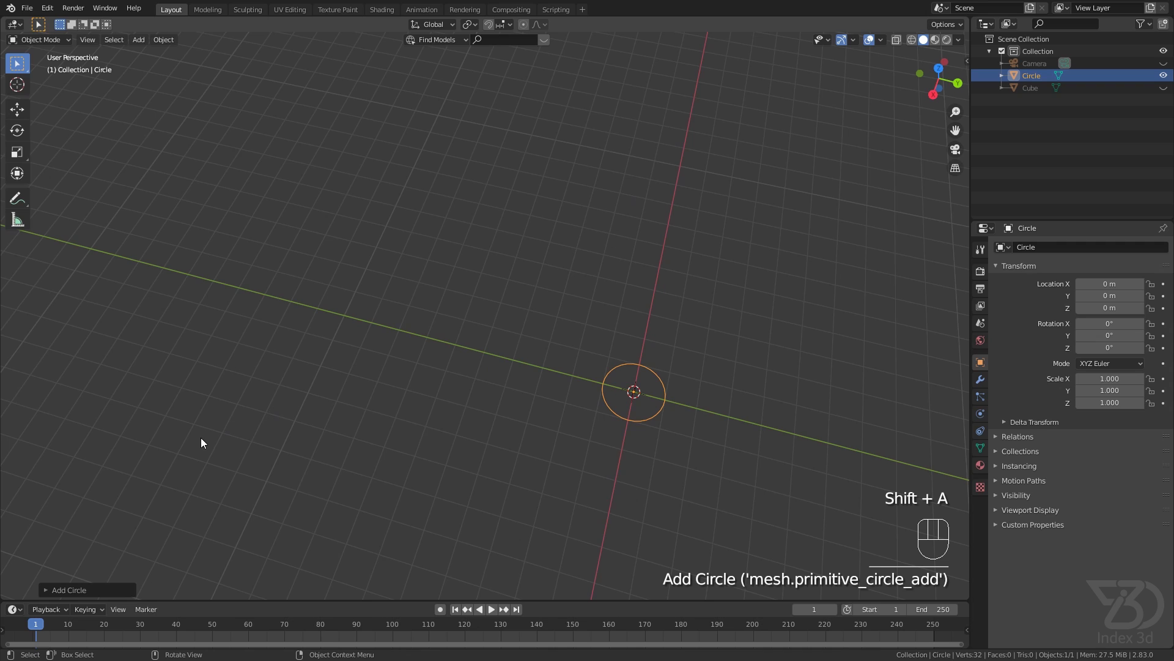
pyautogui.click(53, 592)
pyautogui.click(159, 457)
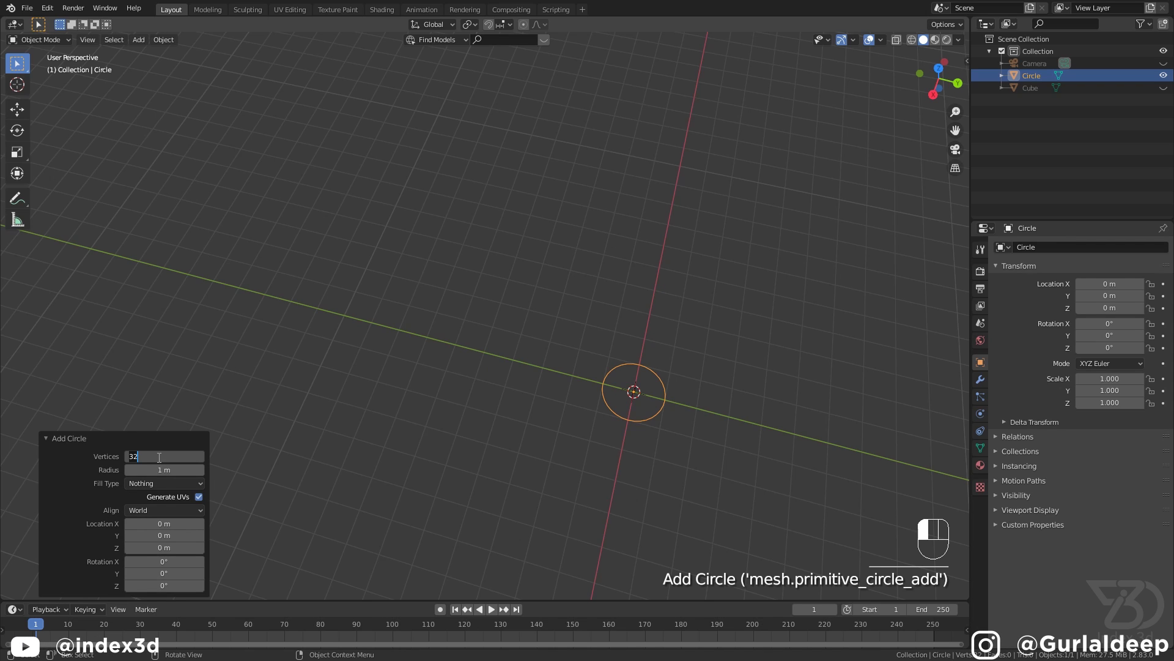
pyautogui.write('60')
pyautogui.press('Return')
# - Make the hidden cube visible again for comparison with the circle
pyautogui.keyDown('shift'); pyautogui.moveTo(670, 460); pyautogui.dragTo(601, 347, button='middle'); pyautogui.keyUp('shift')
pyautogui.scroll(7, 571, 339)
pyautogui.scroll(-1, 567, 332)
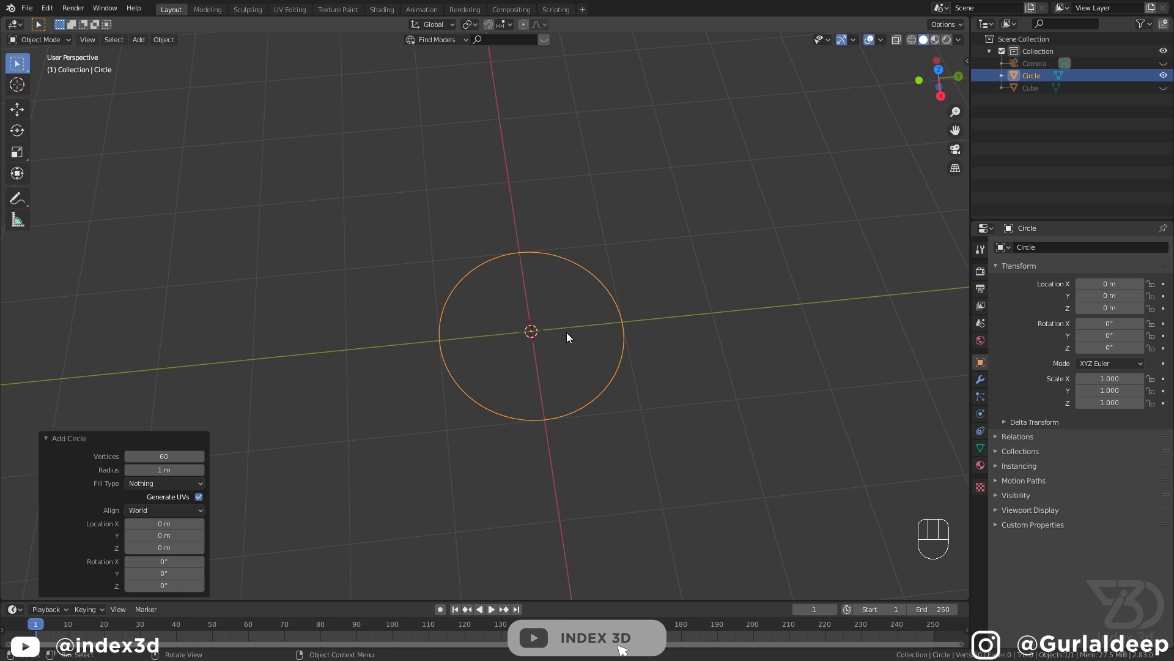
pyautogui.press('KP_7')
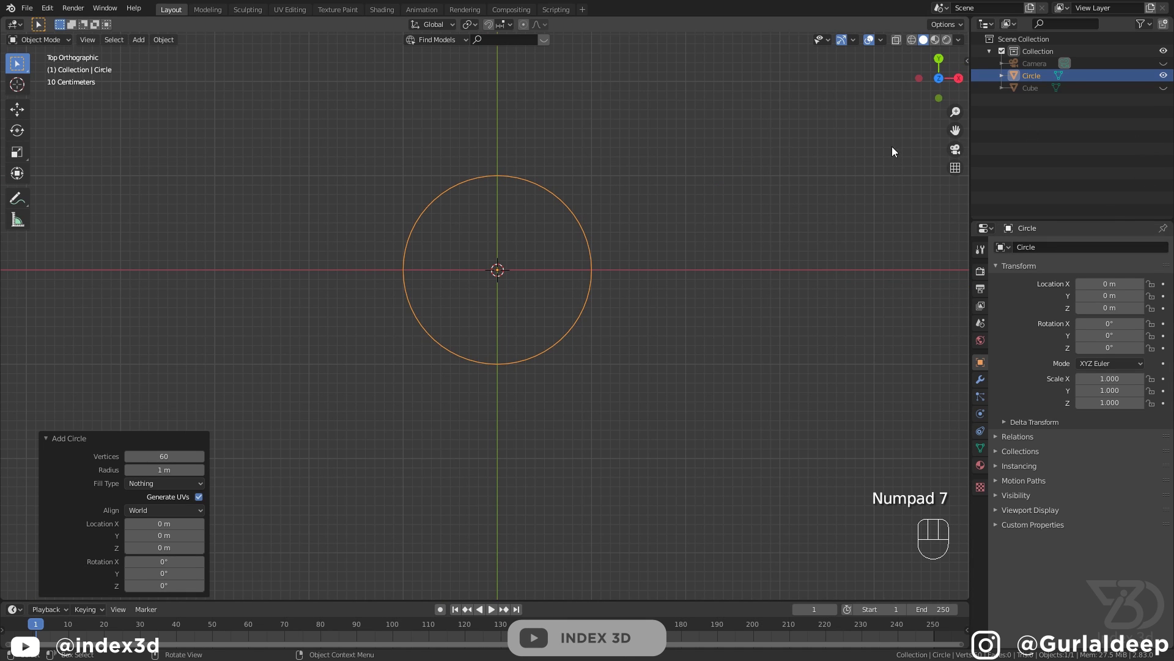
pyautogui.click(1163, 88)
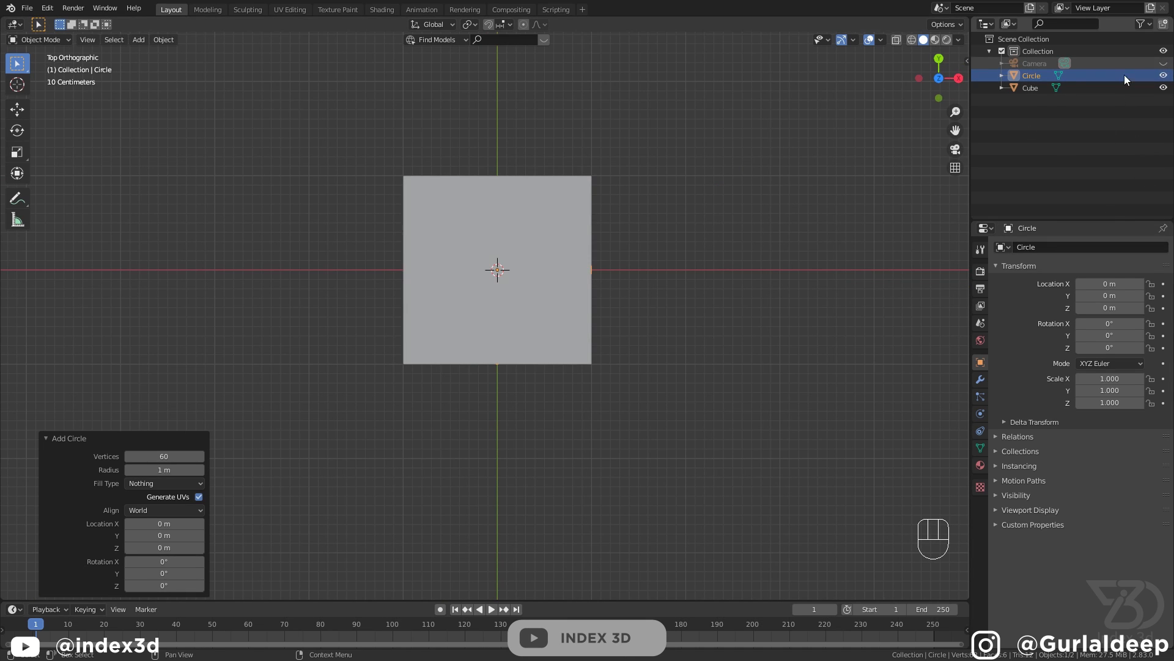
pyautogui.scroll(-2, 691, 189)
pyautogui.keyDown('shift'); pyautogui.moveTo(673, 223); pyautogui.dragTo(654, 265, button='middle'); pyautogui.keyUp('shift')
pyautogui.scroll(-3, 575, 281)
pyautogui.moveTo(487, 279); pyautogui.dragTo(490, 249, button='middle')
pyautogui.scroll(3, 520, 281)
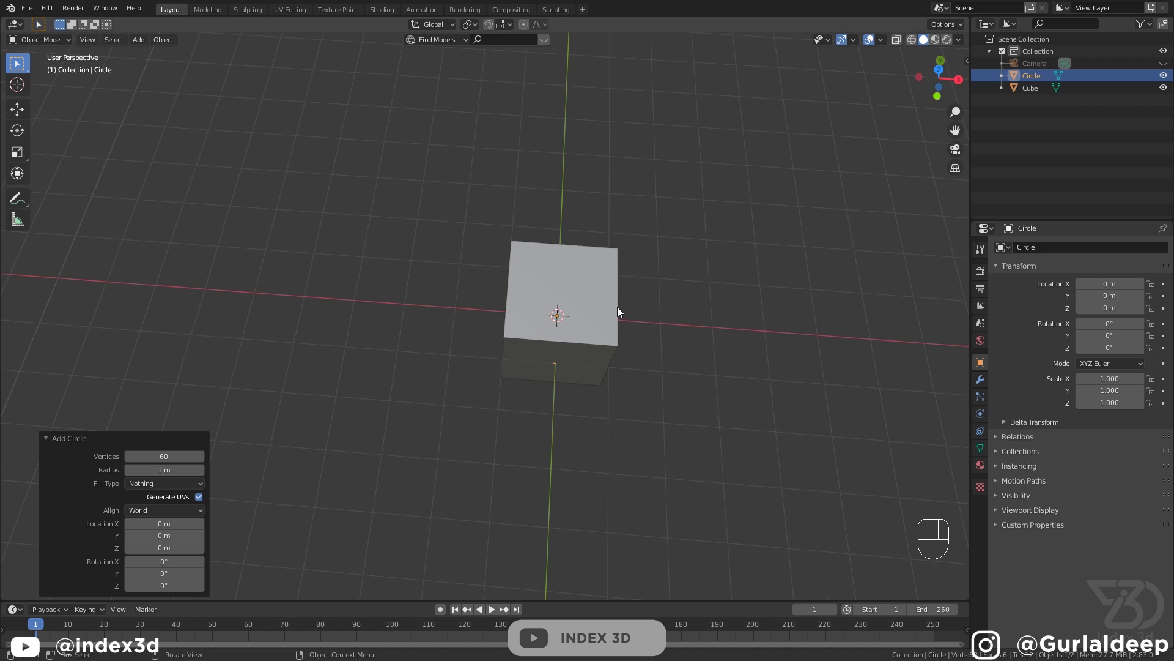
# - Set all three dimensions of the cube to 0.5 m
pyautogui.click(616, 309)
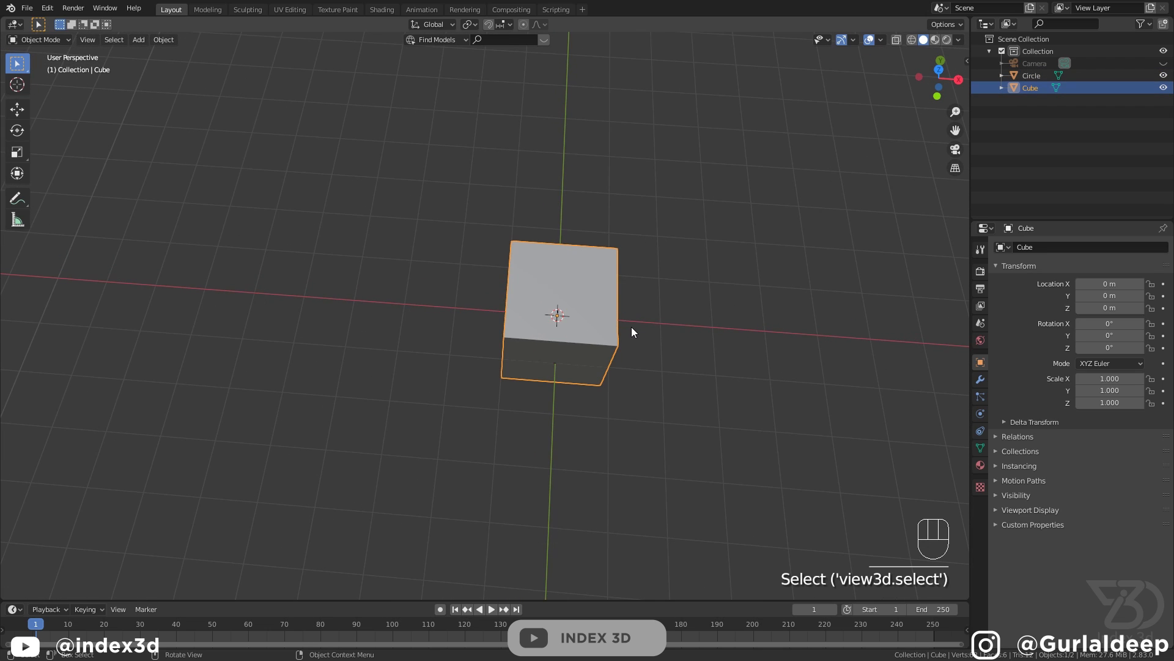
pyautogui.press('n')
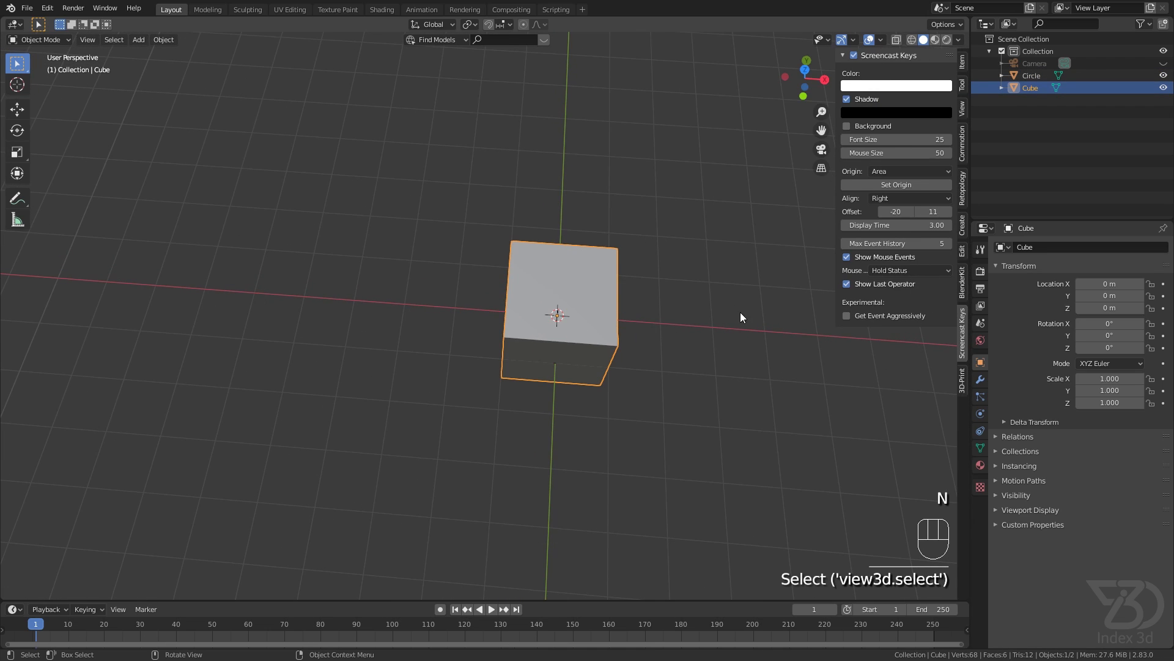
pyautogui.click(964, 63)
pyautogui.click(915, 248)
pyautogui.write('.')
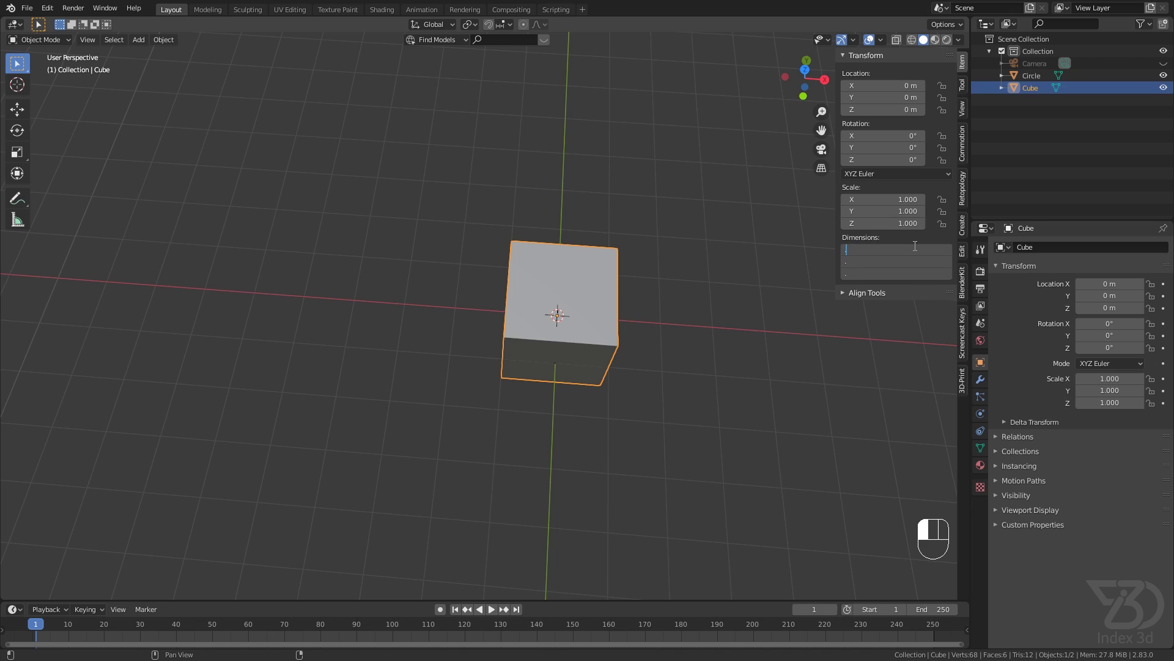
pyautogui.write('5')
pyautogui.press('Return')
# - Scale the circle uniformly by a factor of 1.5
pyautogui.scroll(3, 568, 288)
pyautogui.click(635, 312)
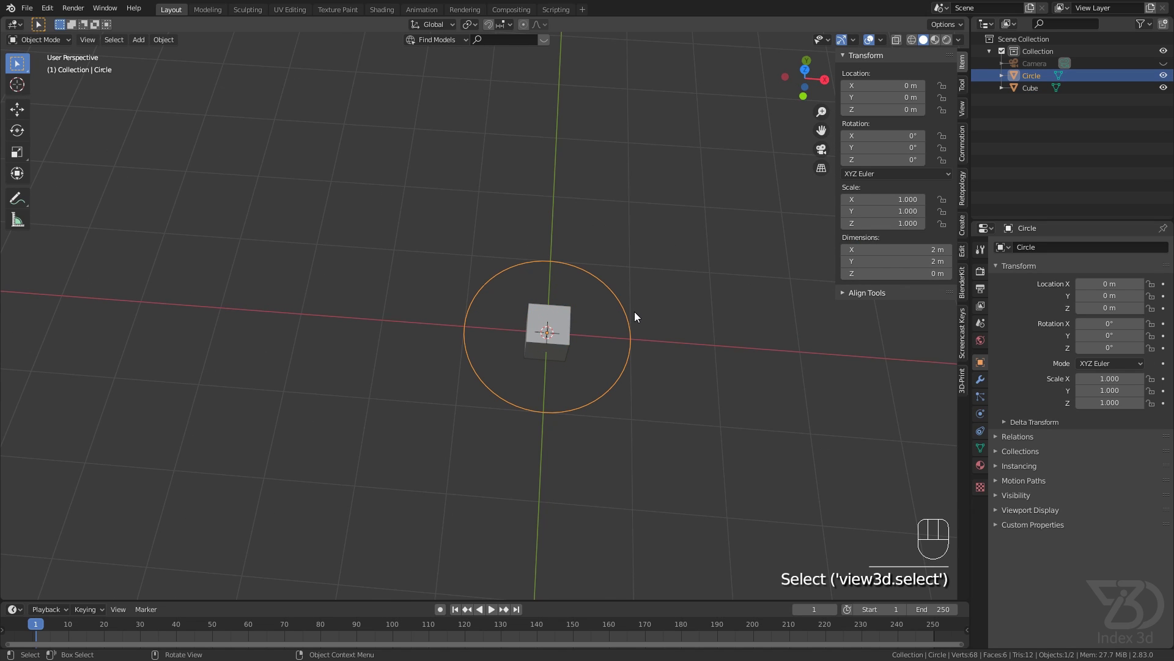
pyautogui.write('s')
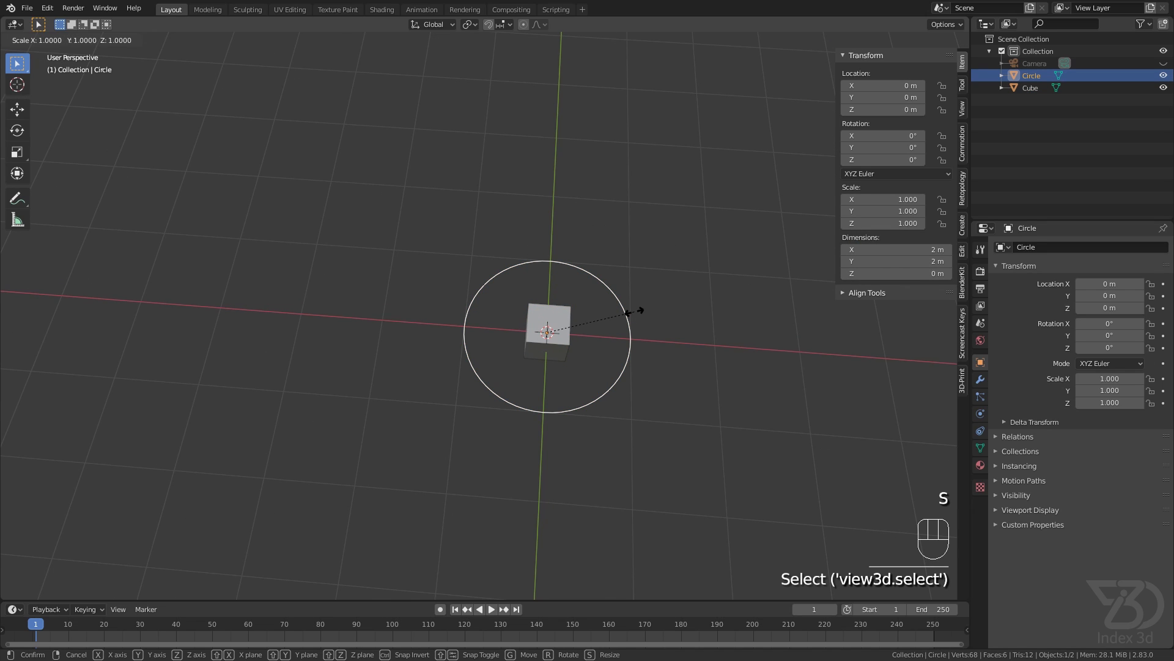
pyautogui.write('1.5')
pyautogui.press('Return')
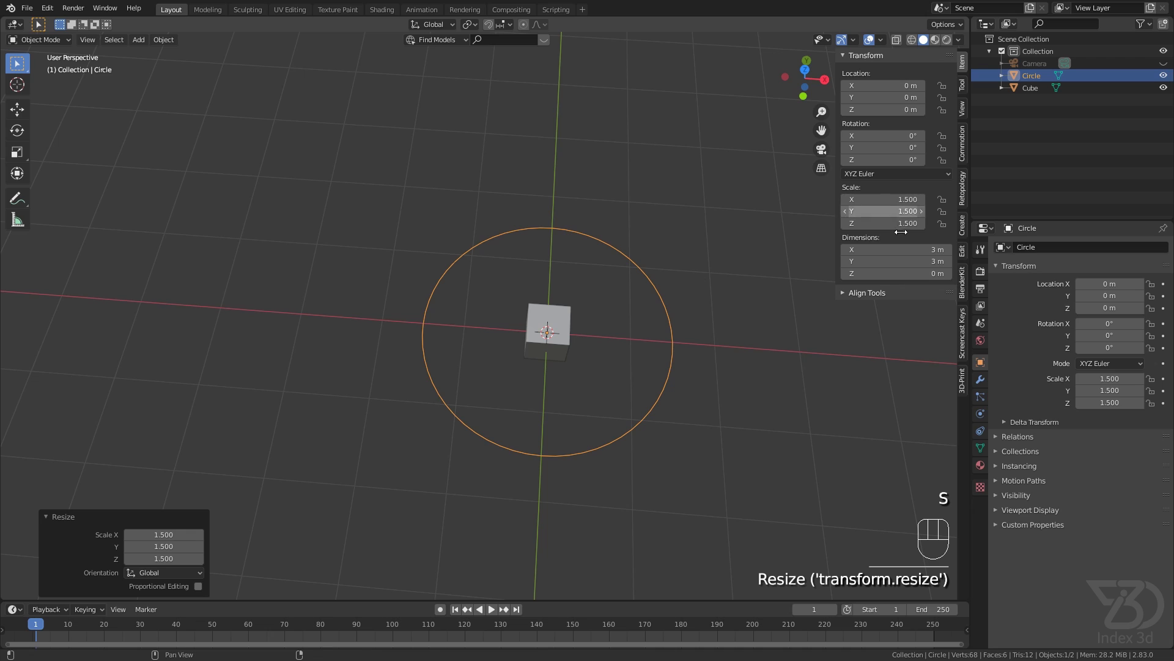
# - Narrow the circle into an ellipse by setting its X scale to 1.25
pyautogui.keyDown('shift'); pyautogui.moveTo(622, 367); pyautogui.dragTo(559, 345, button='middle'); pyautogui.keyUp('shift')
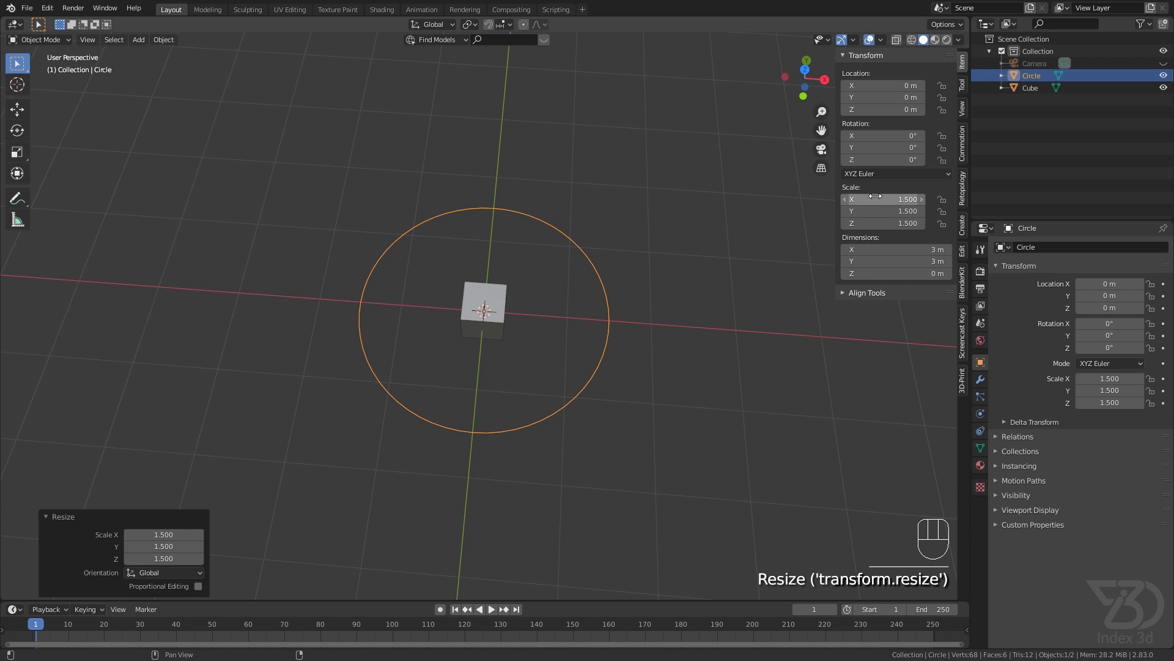
pyautogui.moveTo(894, 200); pyautogui.dragTo(850, 199)
pyautogui.click(896, 200)
pyautogui.write('1')
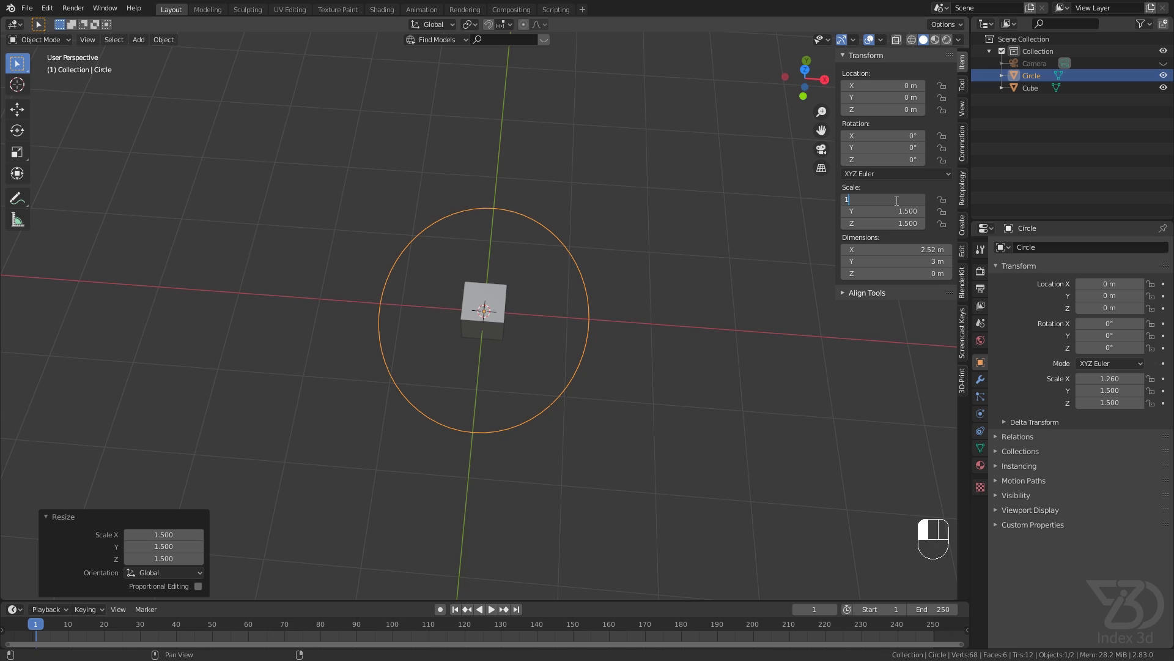
pyautogui.write('.25')
pyautogui.press('Return')
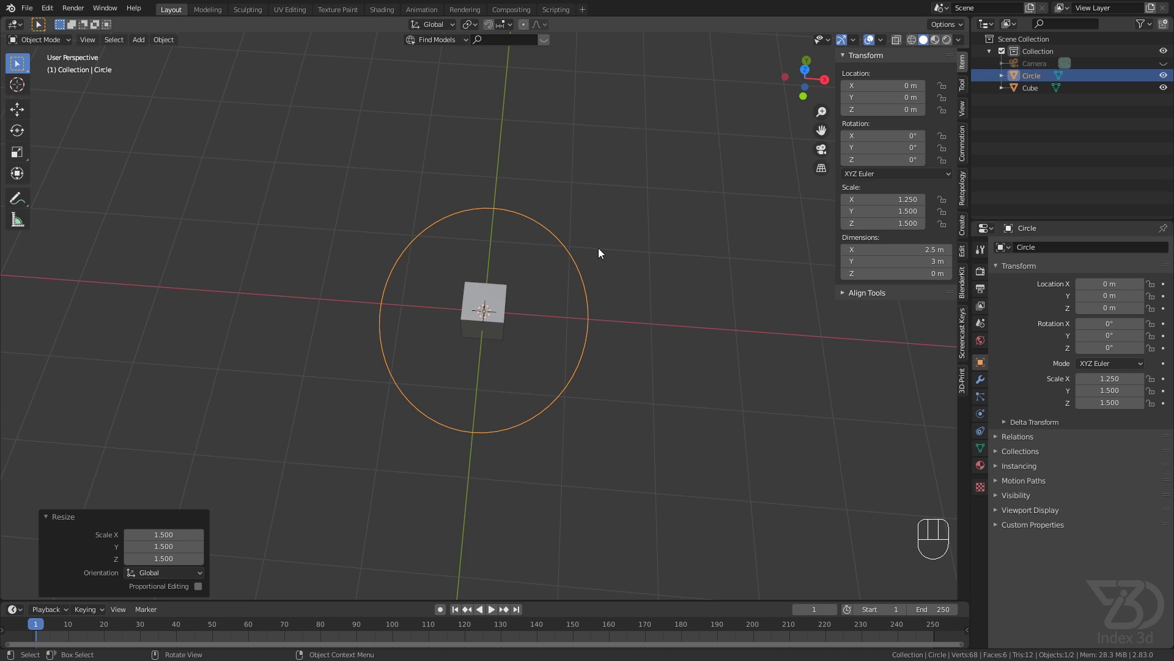
# - Add a Subdivision Surface modifier to the cube and set it to Simple
pyautogui.press('KP_7')
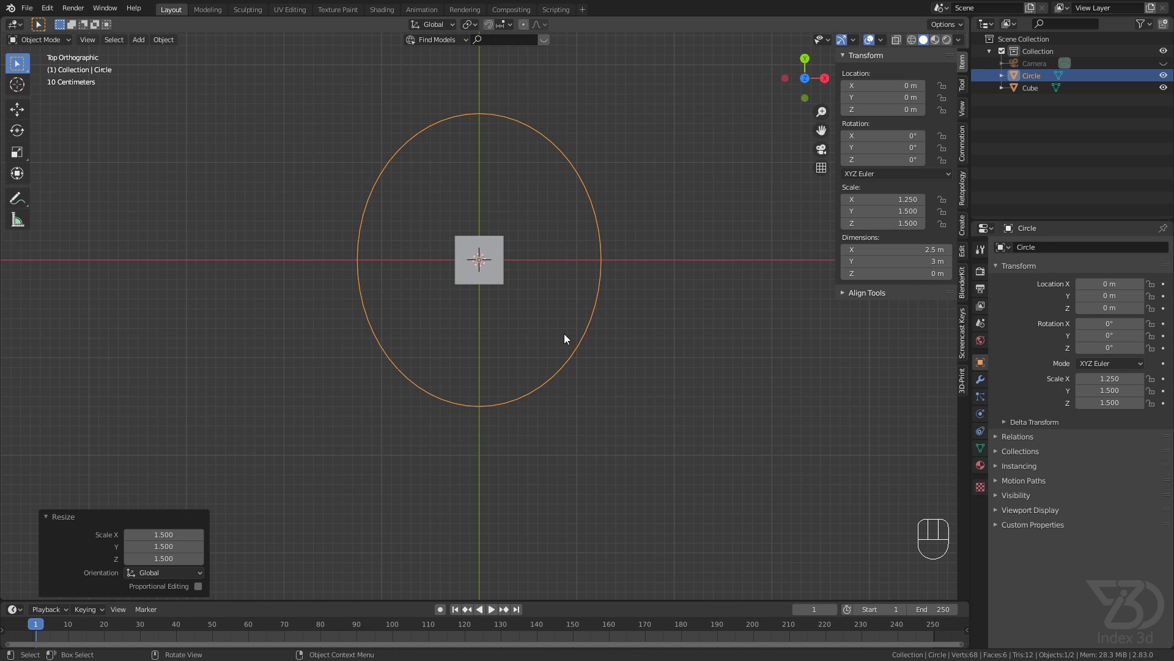
pyautogui.click(494, 266)
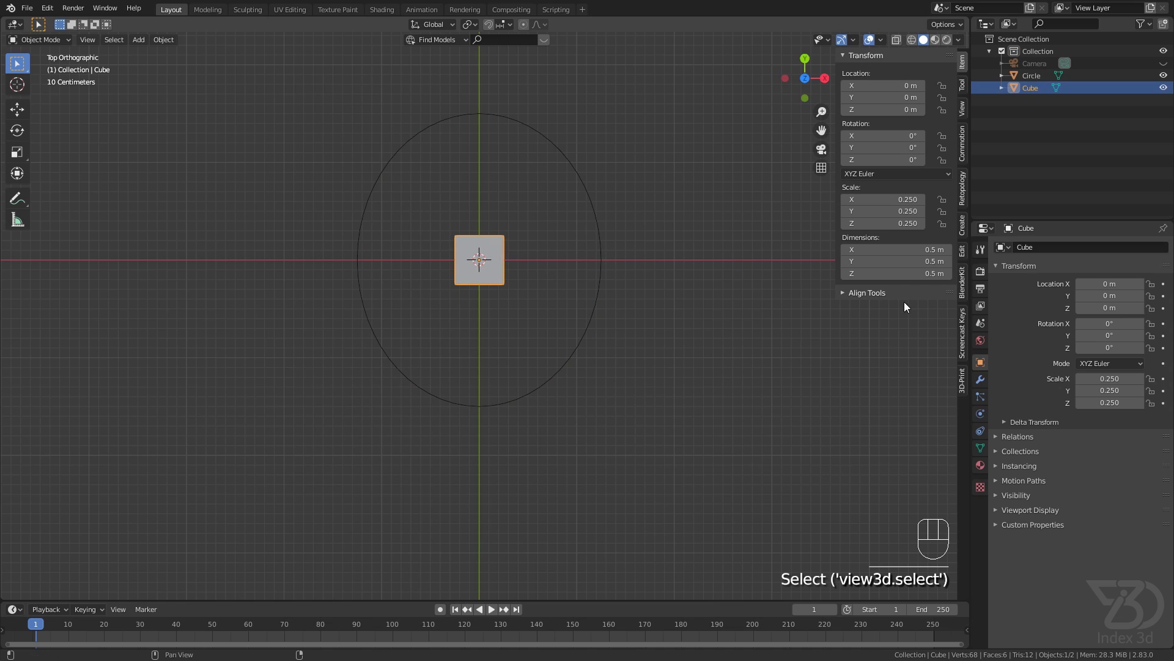
pyautogui.click(980, 379)
pyautogui.click(1025, 247)
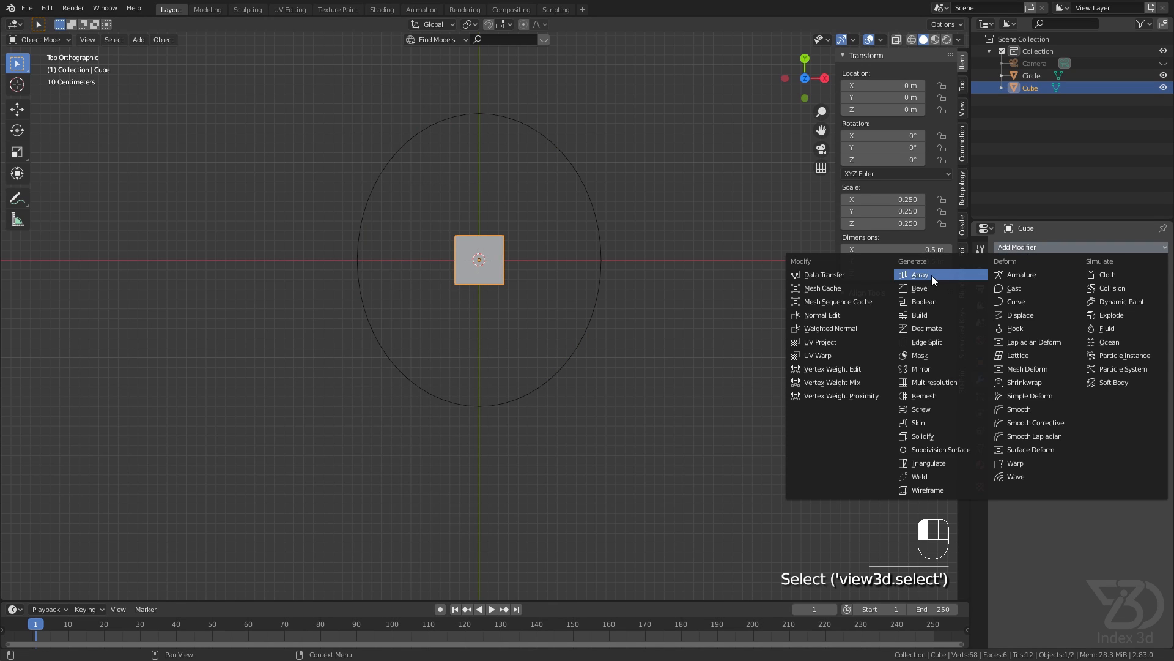
pyautogui.click(946, 450)
pyautogui.click(1119, 302)
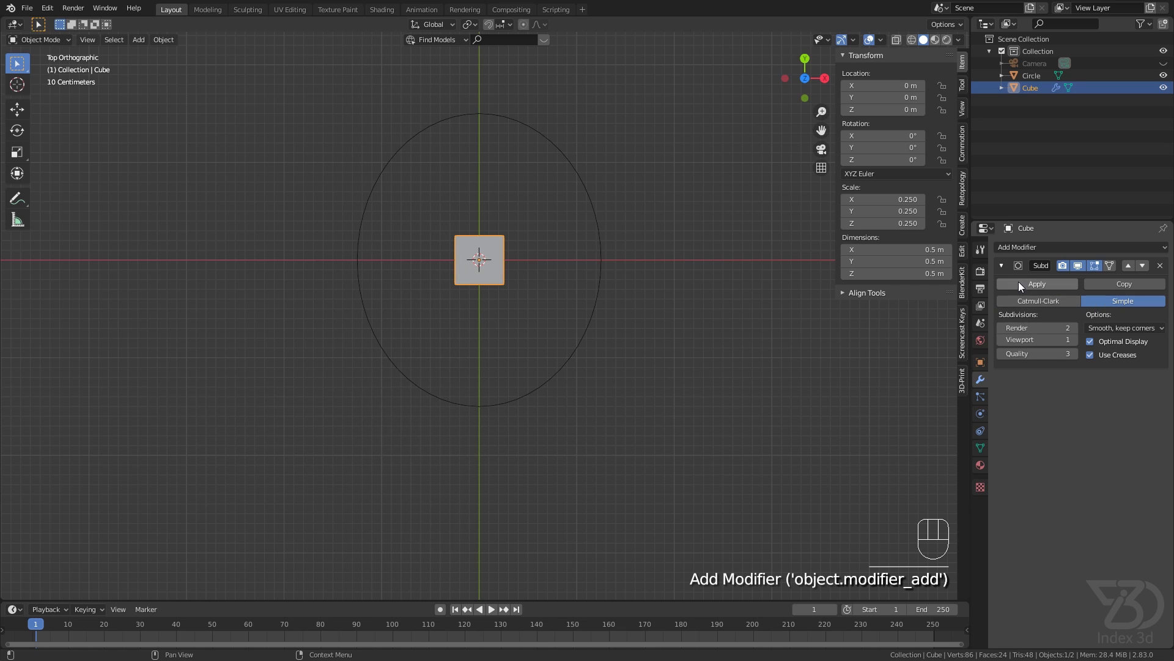
# - Add a Bevel modifier to the cube and set it to 2 segments
pyautogui.click(1019, 246)
pyautogui.click(926, 288)
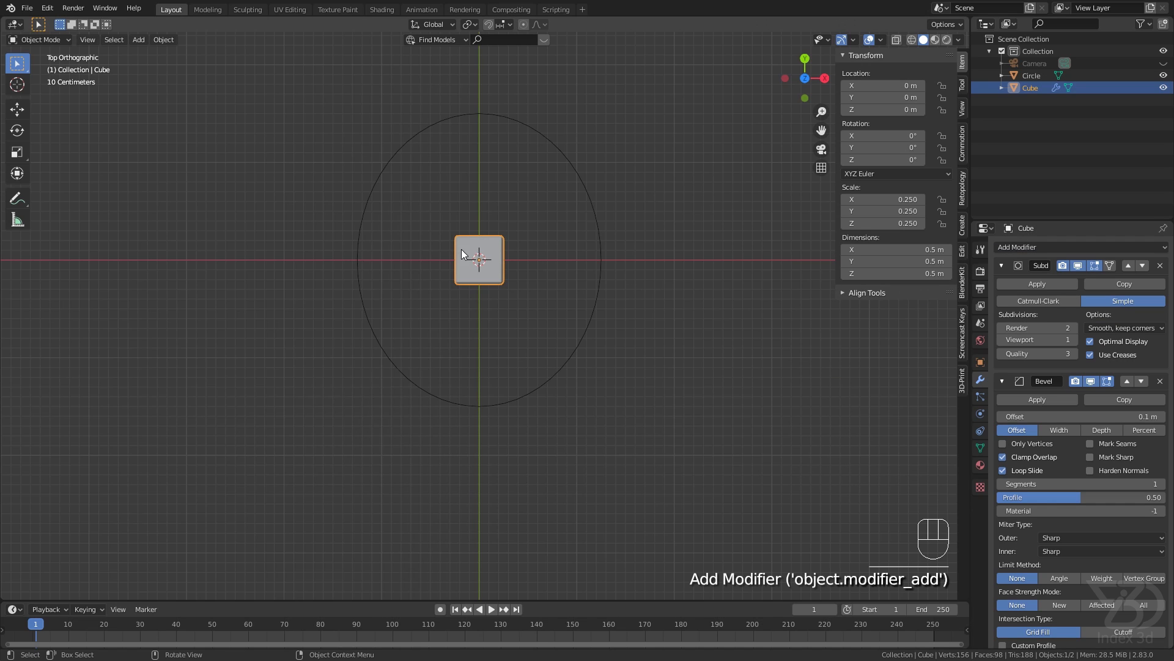
pyautogui.moveTo(461, 248); pyautogui.dragTo(581, 307, button='middle')
pyautogui.scroll(4, 550, 338)
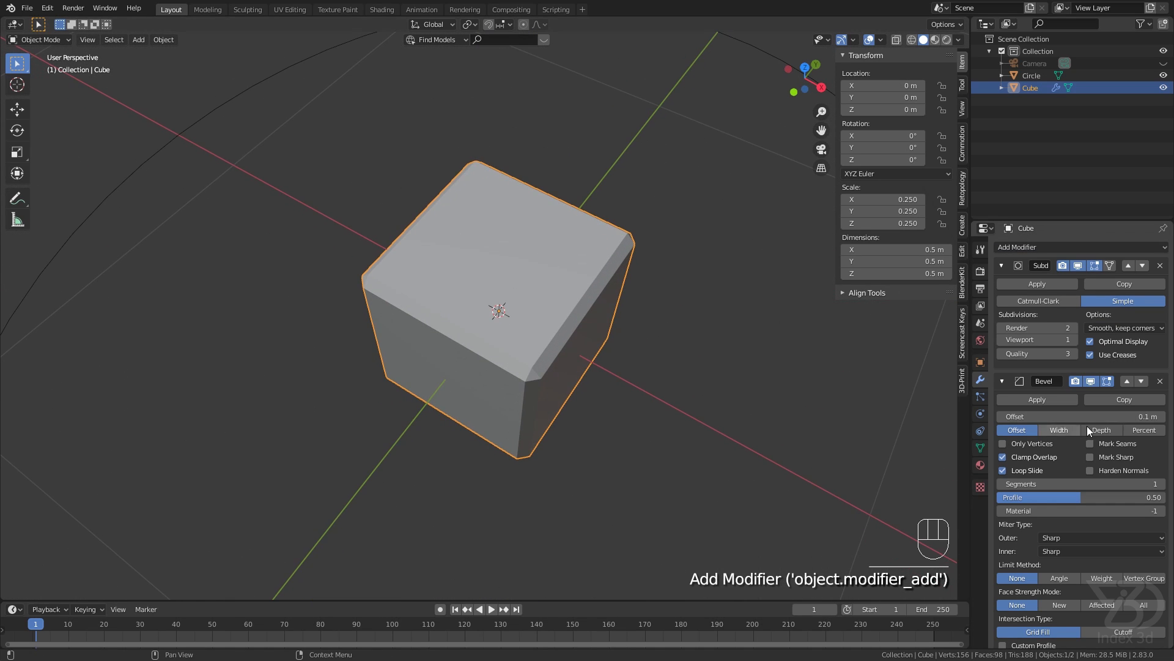
pyautogui.click(1161, 483)
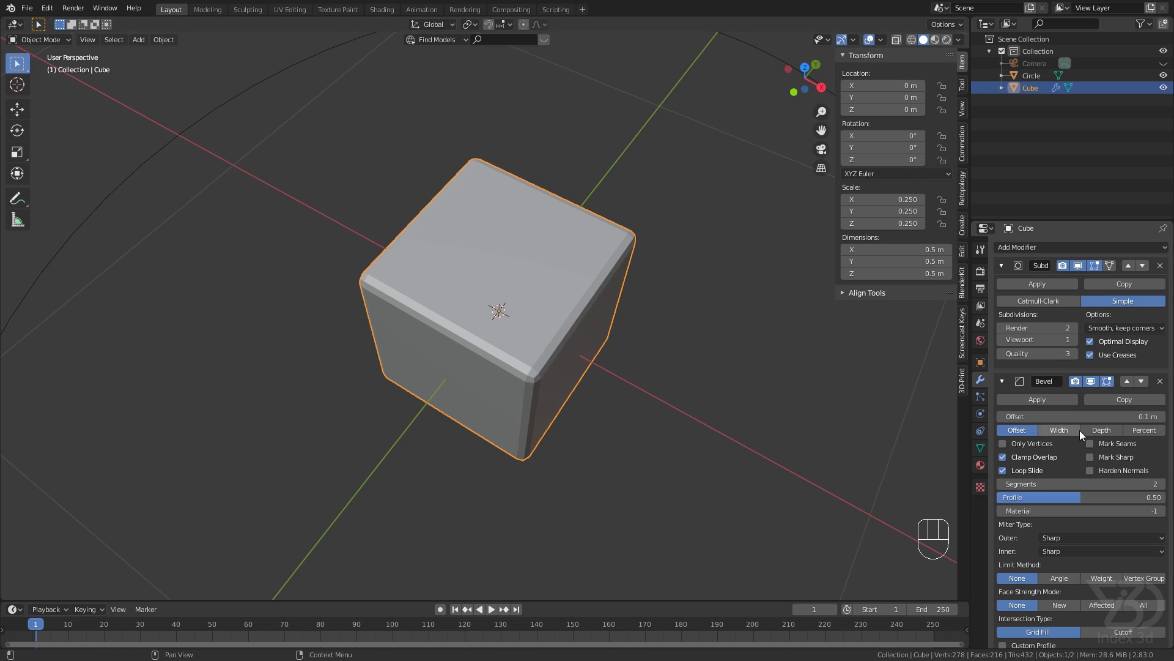
# - Harden the bevel's normals and enable Auto Smooth for the cube's mesh
pyautogui.click(980, 447)
pyautogui.click(997, 472)
pyautogui.click(996, 470)
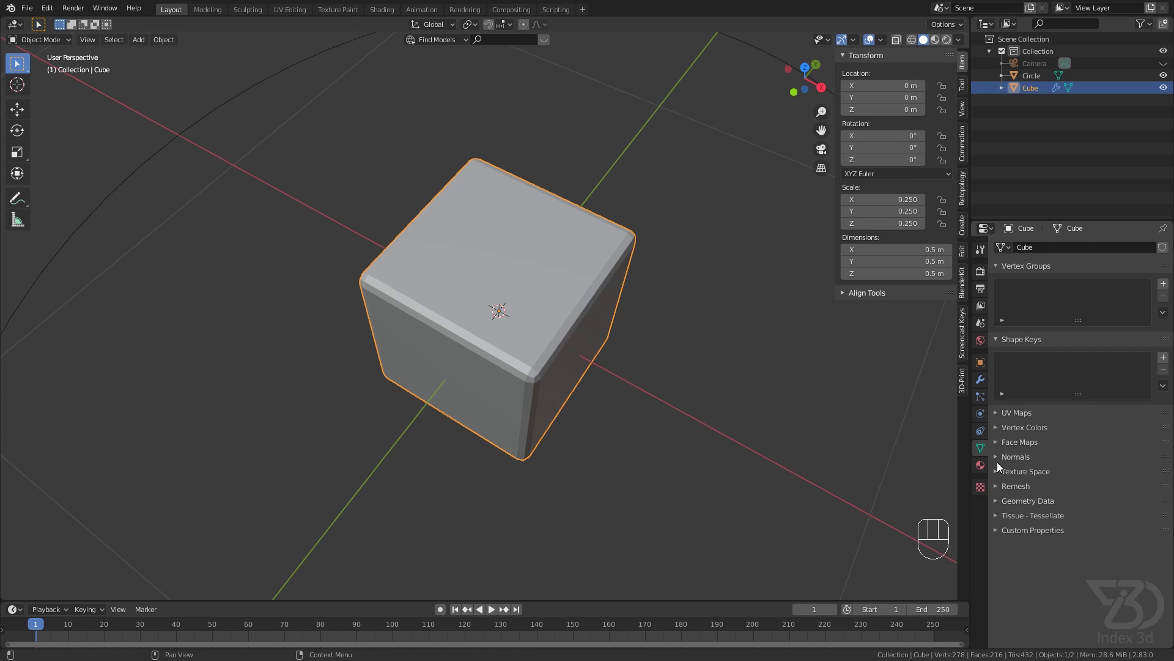
pyautogui.click(997, 457)
pyautogui.click(1017, 473)
pyautogui.click(996, 457)
pyautogui.scroll(-1, 590, 359)
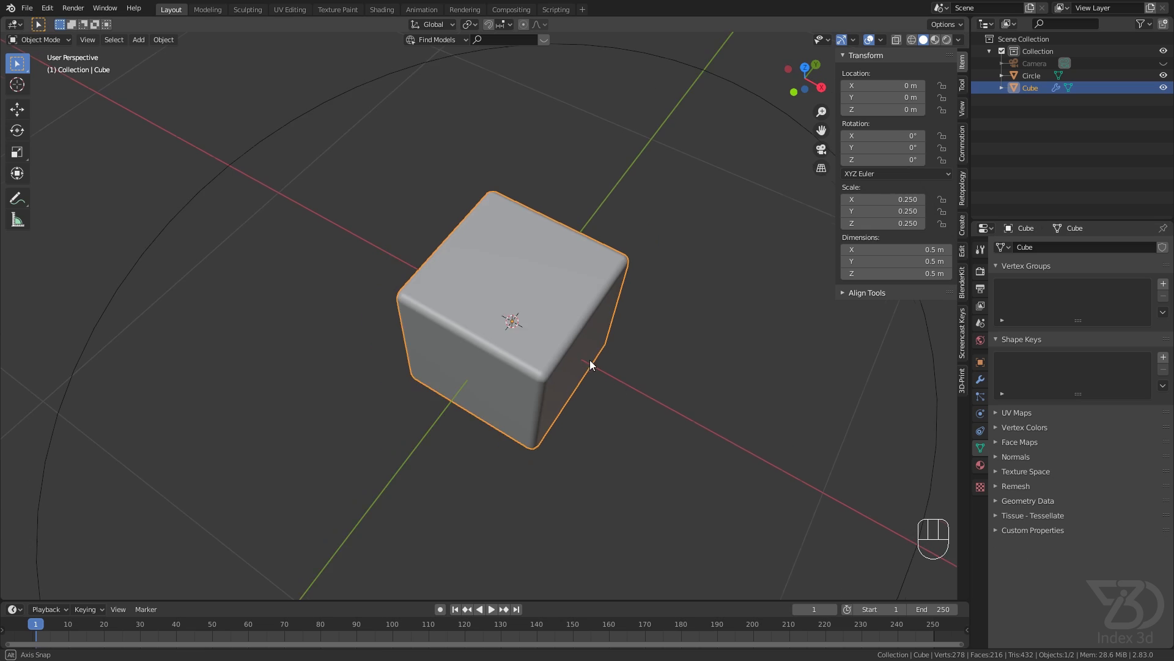
pyautogui.moveTo(589, 359); pyautogui.dragTo(590, 350, button='middle')
# - Enable the wireframe overlay on the geometry in the viewport
pyautogui.click(980, 275)
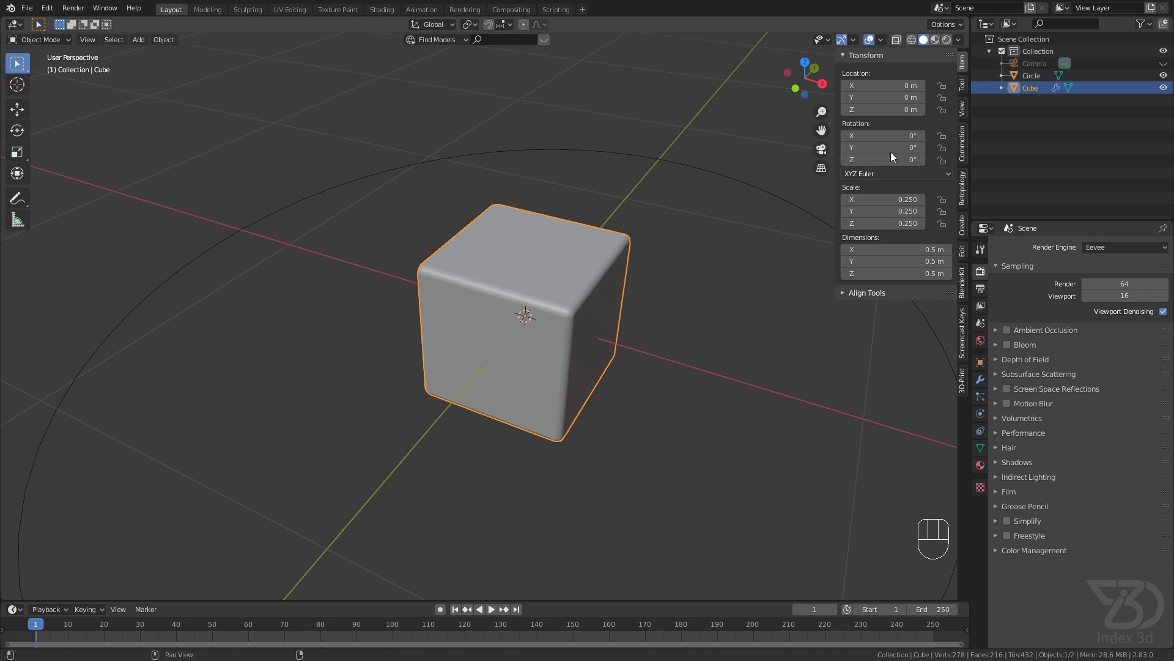
pyautogui.click(881, 39)
pyautogui.click(807, 247)
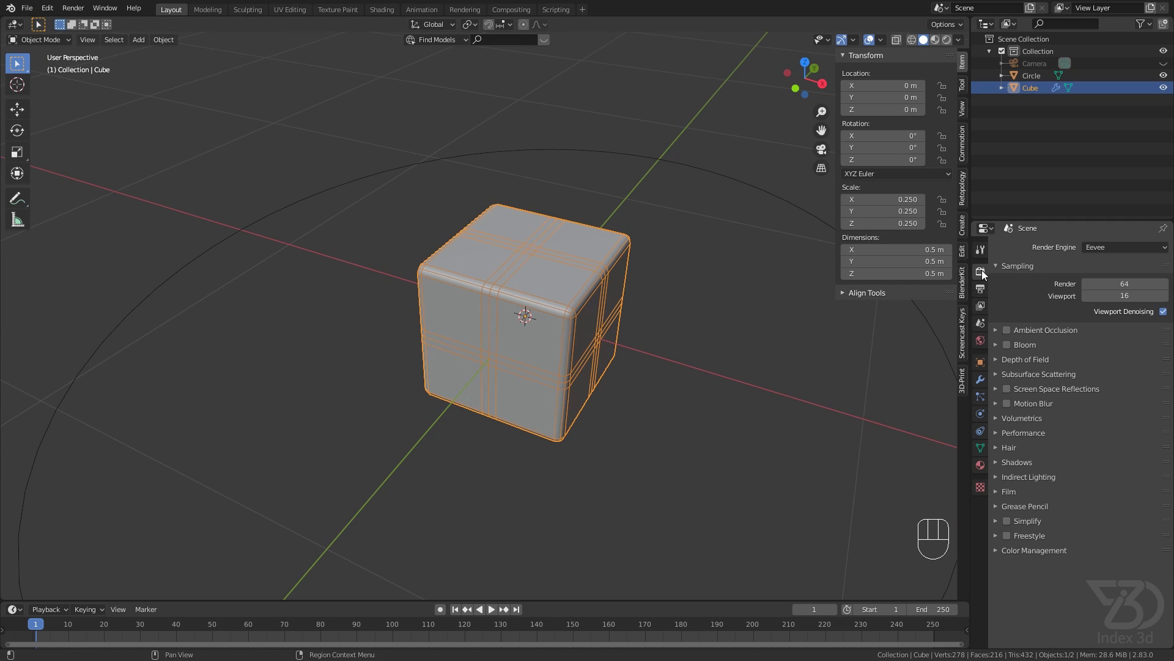
# - Set the Bevel modifier's limit method to Angle so the flat subdivision edges are excluded
pyautogui.click(981, 379)
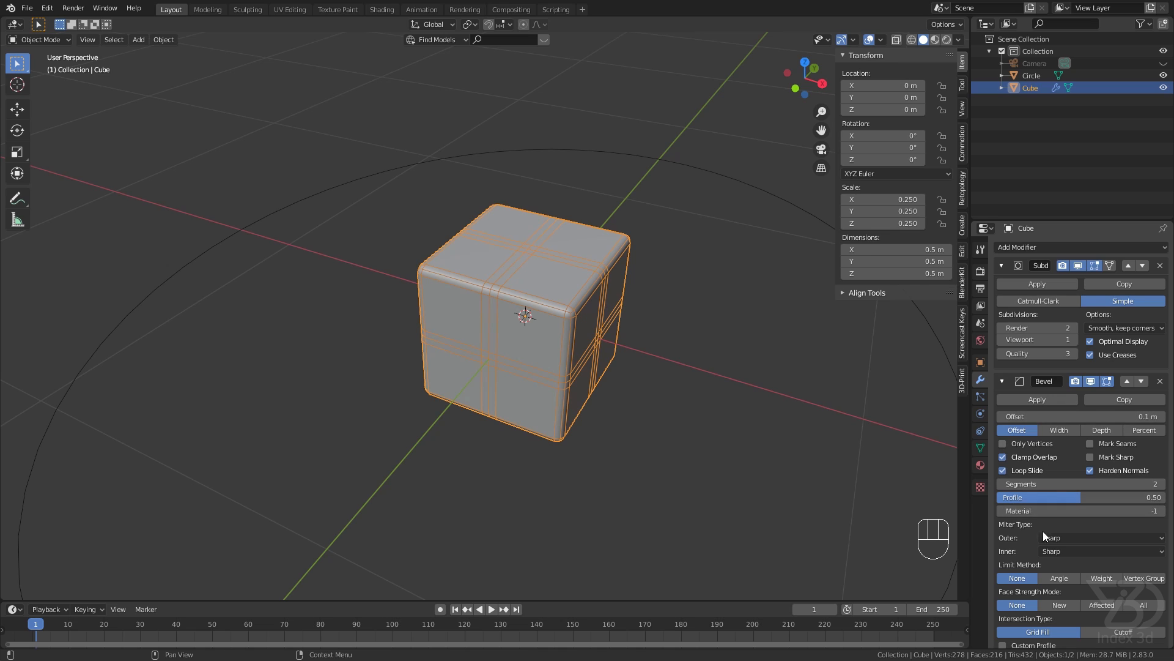
pyautogui.click(1058, 579)
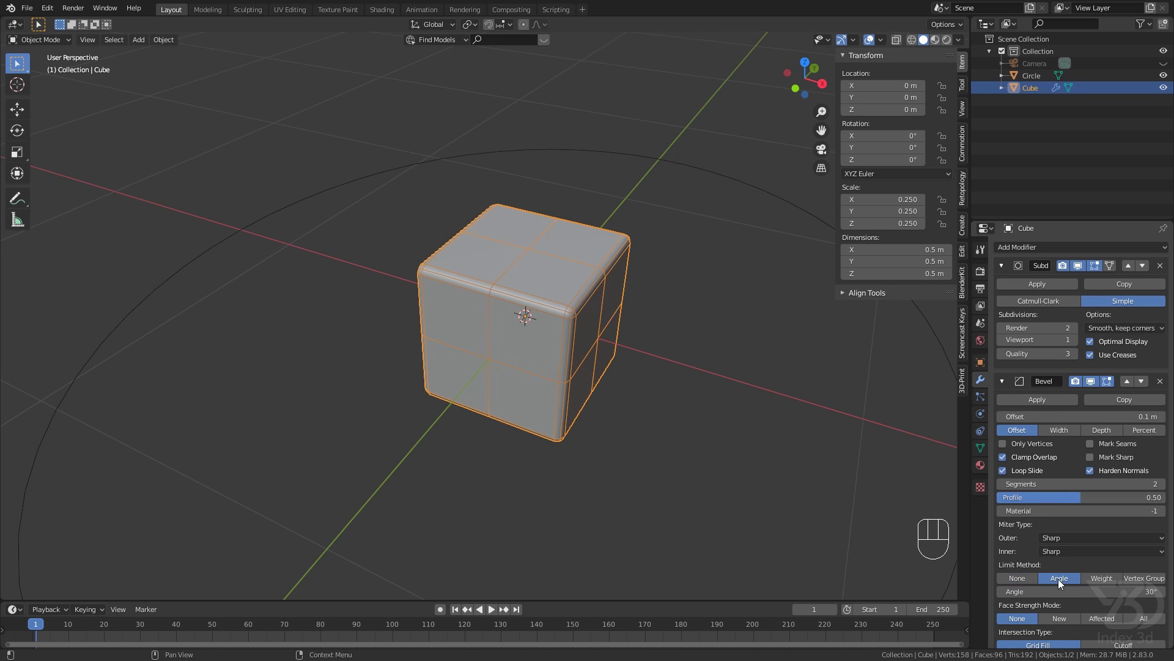
pyautogui.scroll(3, 559, 322)
pyautogui.moveTo(596, 308); pyautogui.dragTo(543, 310, button='middle')
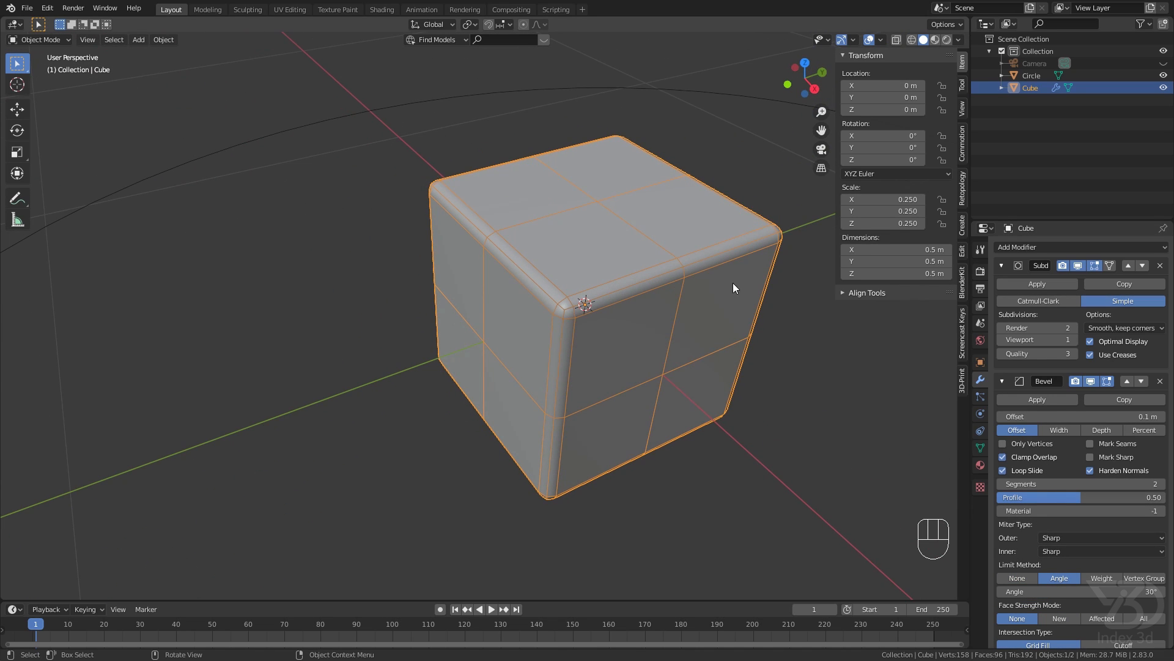
# - Raise the cube's Subdivision viewport level to 2 and turn off Optimal Display
pyautogui.keyDown('shift'); pyautogui.moveTo(661, 313); pyautogui.dragTo(590, 315, button='middle'); pyautogui.keyUp('shift')
pyautogui.click(1002, 381)
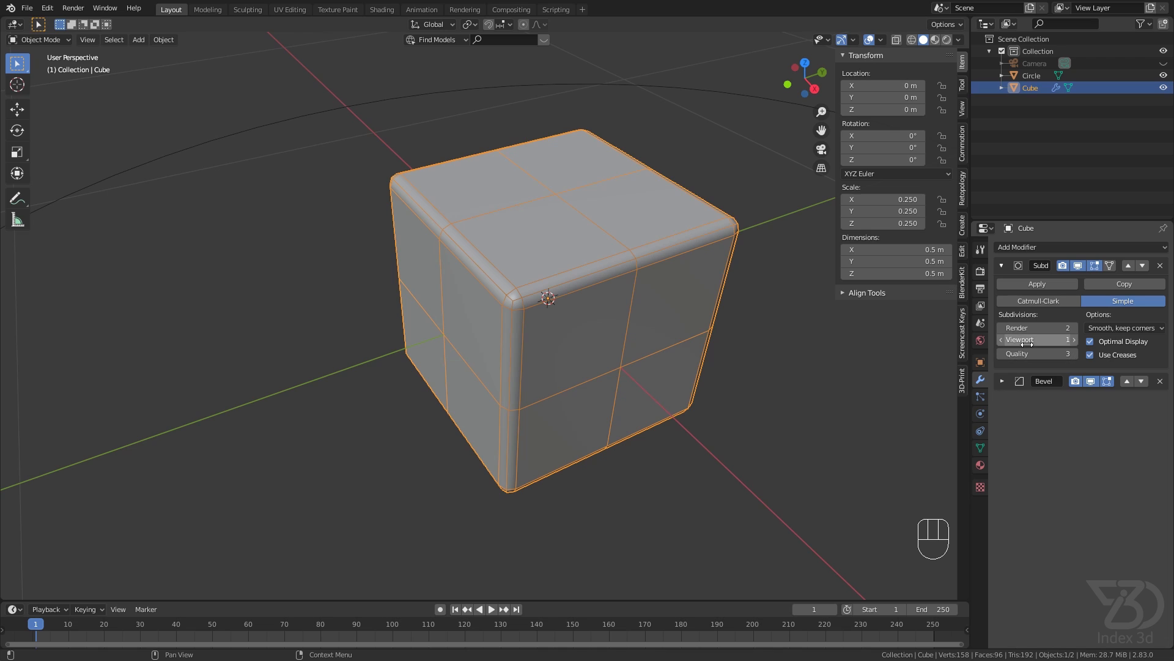
pyautogui.click(1074, 340)
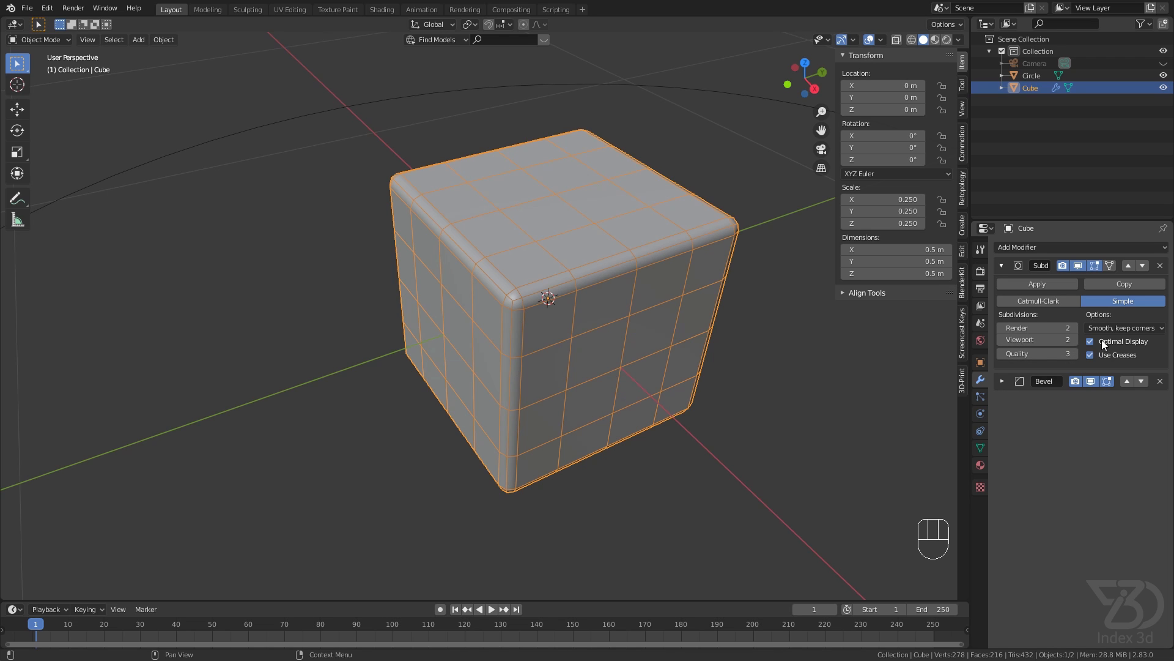
pyautogui.click(1090, 341)
pyautogui.scroll(-1, 525, 328)
pyautogui.moveTo(524, 328); pyautogui.dragTo(482, 349, button='middle')
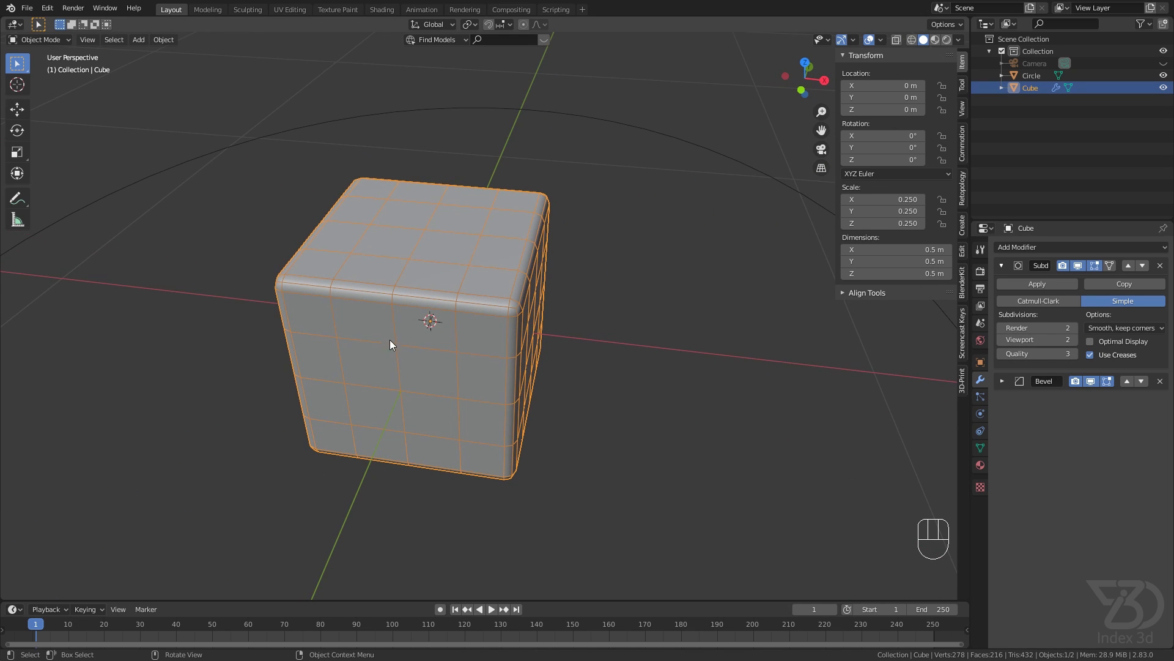
pyautogui.keyDown('shift'); pyautogui.moveTo(390, 339); pyautogui.dragTo(460, 296, button='middle'); pyautogui.keyUp('shift')
pyautogui.scroll(-4, 495, 229)
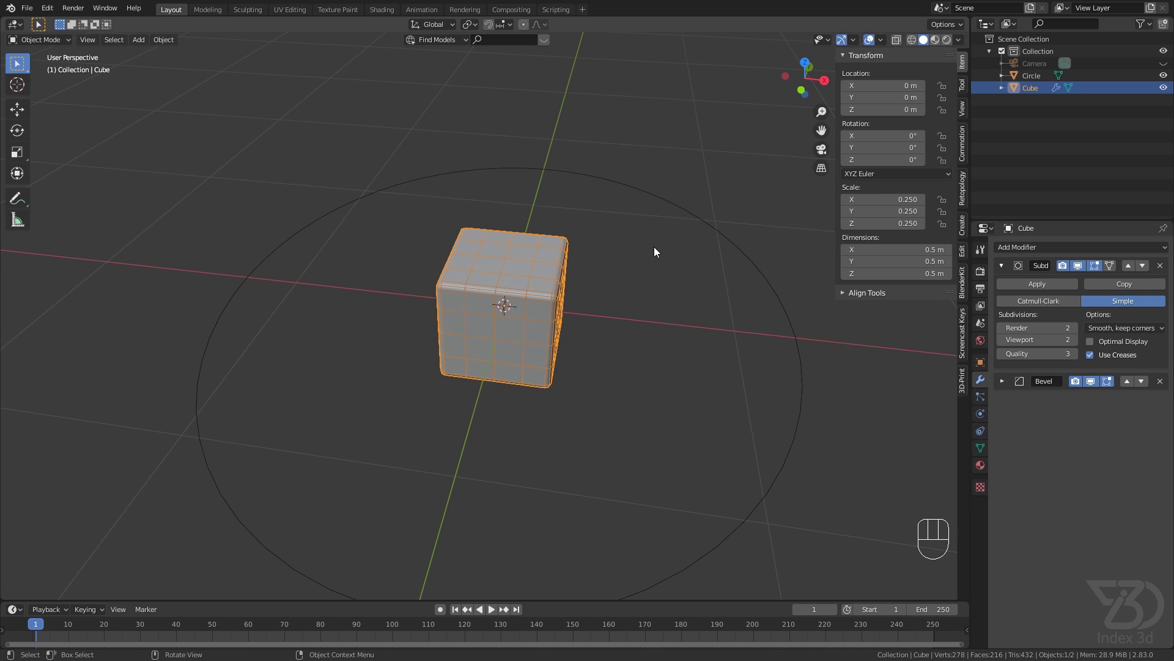
# - Add an Array modifier followed by a Curve modifier to the cube, working from the top view
pyautogui.press('KP_7')
pyautogui.click(1001, 264)
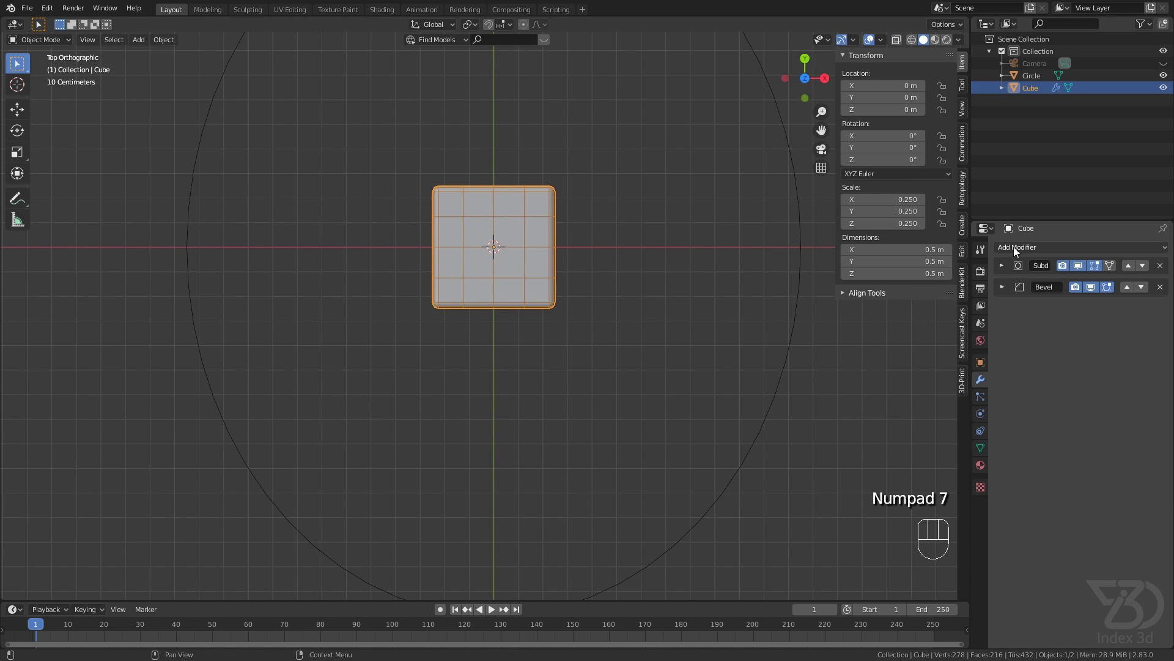
pyautogui.click(1014, 247)
pyautogui.click(923, 277)
pyautogui.click(1039, 246)
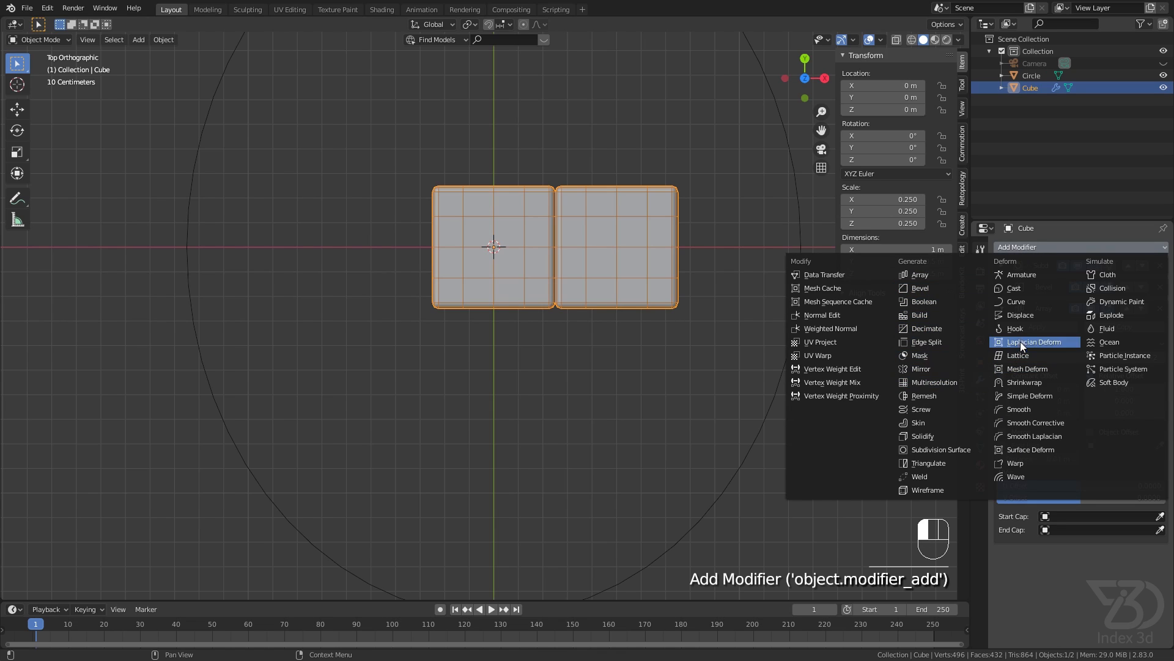
pyautogui.click(1014, 302)
pyautogui.click(1001, 311)
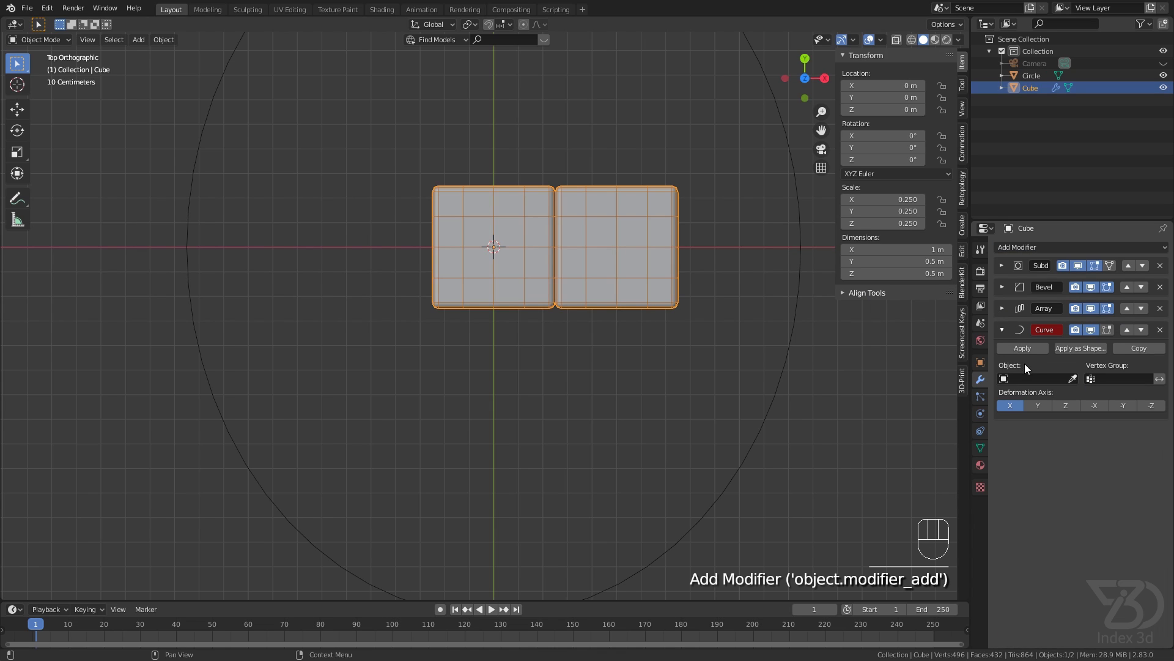
# - Convert the elliptical circle from a mesh to a curve
pyautogui.click(801, 241)
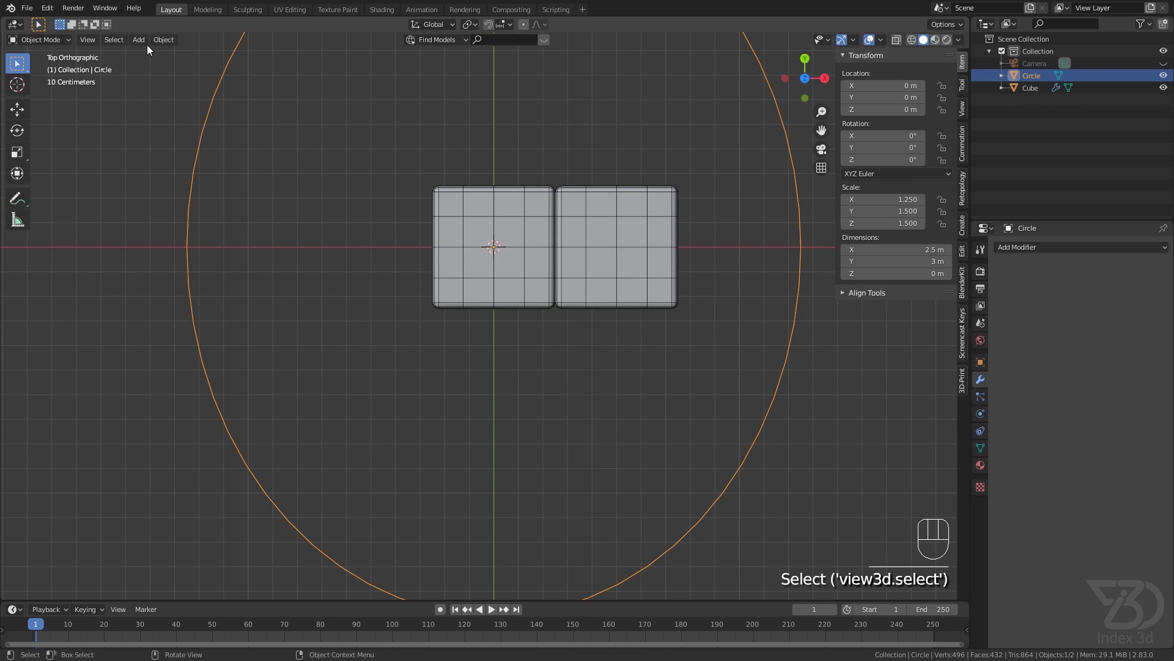
pyautogui.click(163, 40)
pyautogui.moveTo(213, 362)
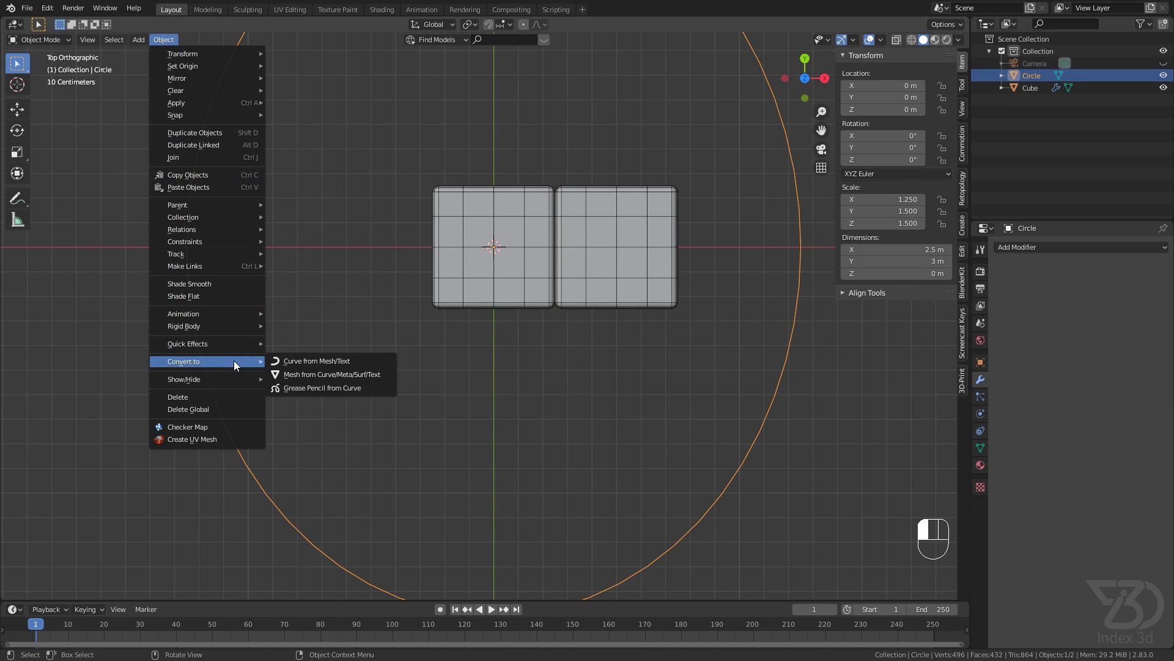
pyautogui.click(310, 361)
# - Assign the Circle curve as the deform object of the cube's Curve modifier
pyautogui.click(674, 243)
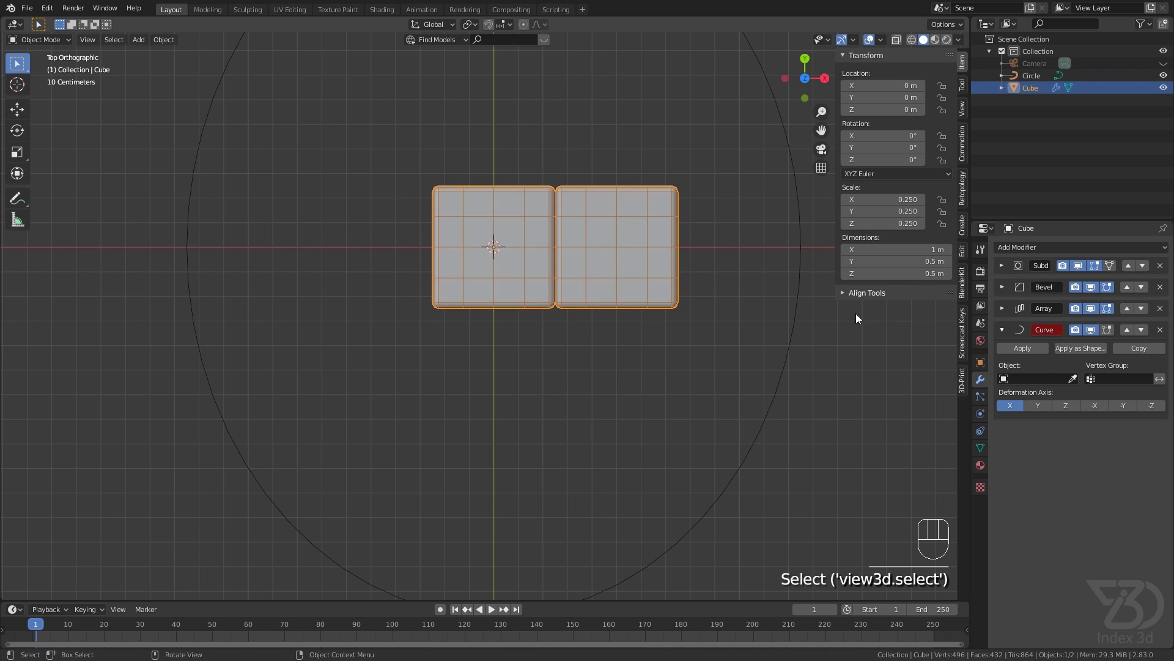
pyautogui.click(1059, 378)
pyautogui.click(1012, 396)
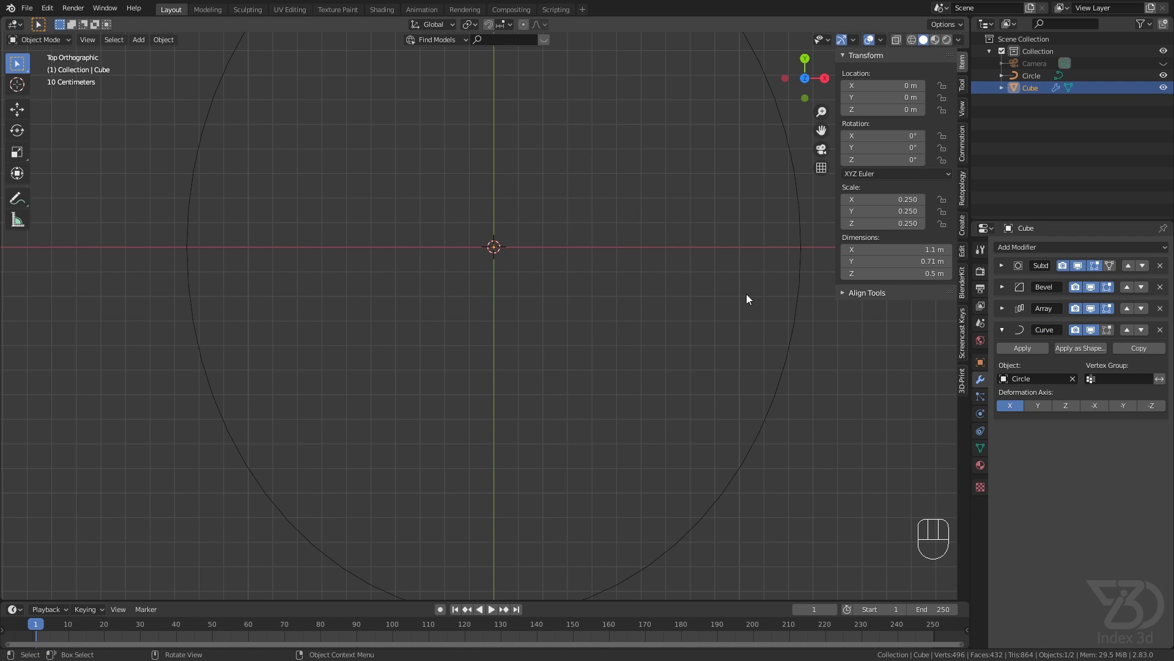
# - Set the cube's Array count to 16 so the blocks go all the way around the ellipse
pyautogui.scroll(-6, 688, 295)
pyautogui.keyDown('shift'); pyautogui.moveTo(660, 196); pyautogui.dragTo(659, 266, button='middle'); pyautogui.keyUp('shift')
pyautogui.scroll(3, 651, 237)
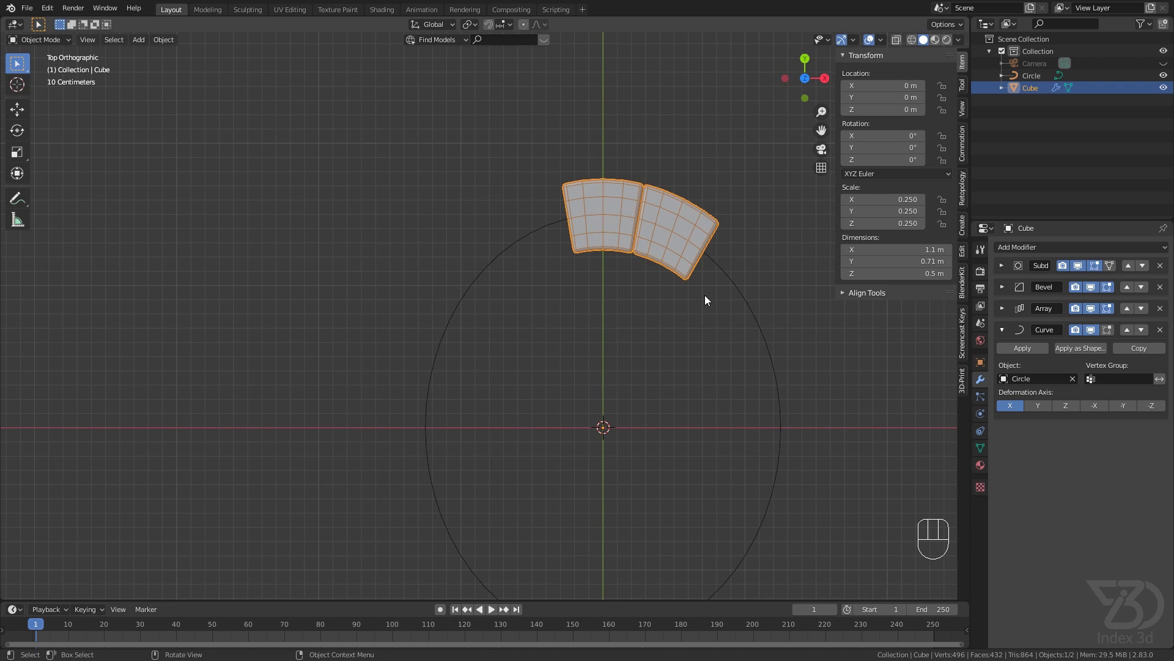
pyautogui.keyDown('shift'); pyautogui.moveTo(705, 298); pyautogui.dragTo(647, 291, button='middle'); pyautogui.keyUp('shift')
pyautogui.click(1002, 308)
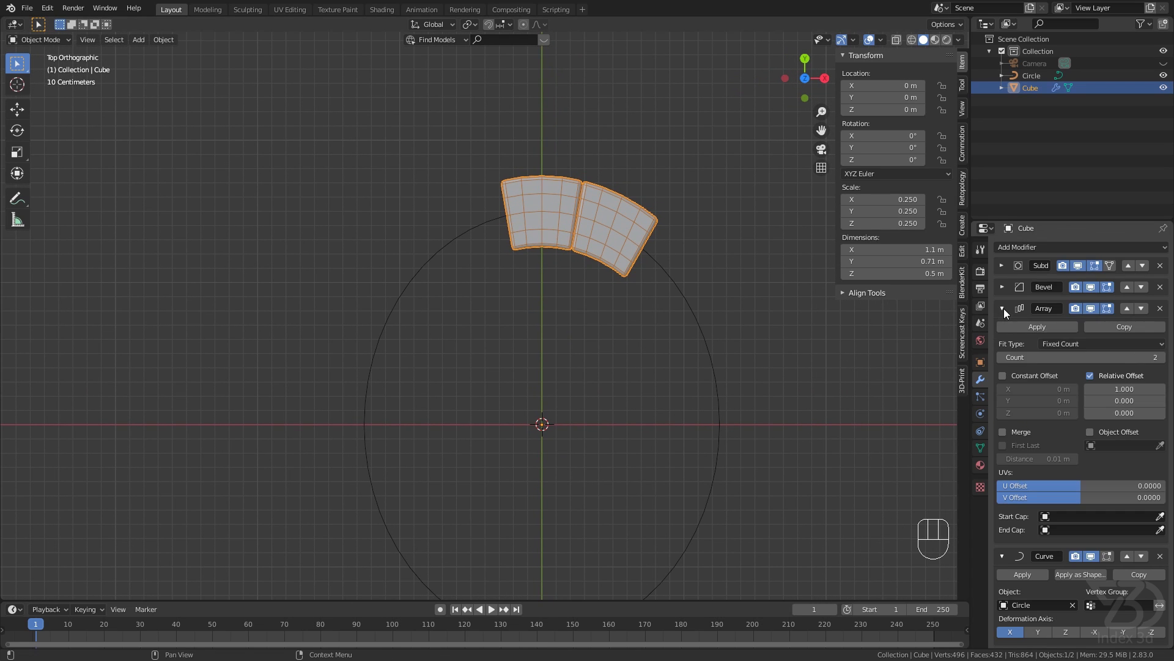
pyautogui.moveTo(1077, 357); pyautogui.dragTo(1149, 357)
pyautogui.doubleClick(1161, 357)
pyautogui.click(1161, 357)
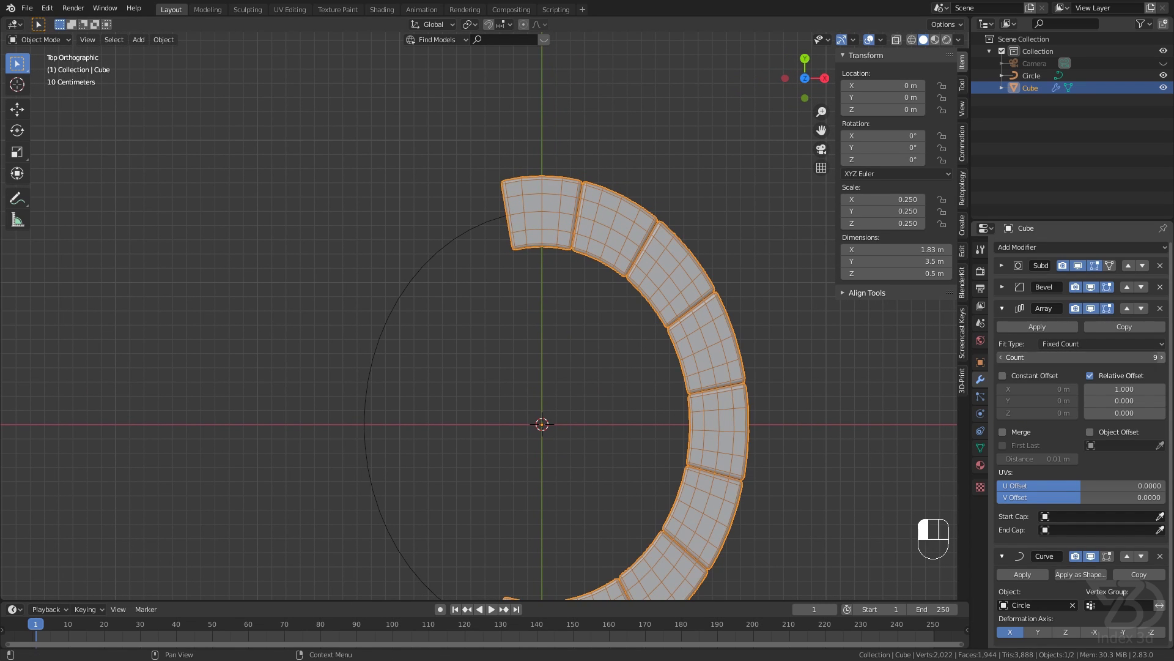
pyautogui.doubleClick(1161, 358)
pyautogui.click(1161, 357)
pyautogui.doubleClick(1161, 358)
pyautogui.click(1162, 358)
pyautogui.click(1162, 358)
pyautogui.scroll(-1, 722, 315)
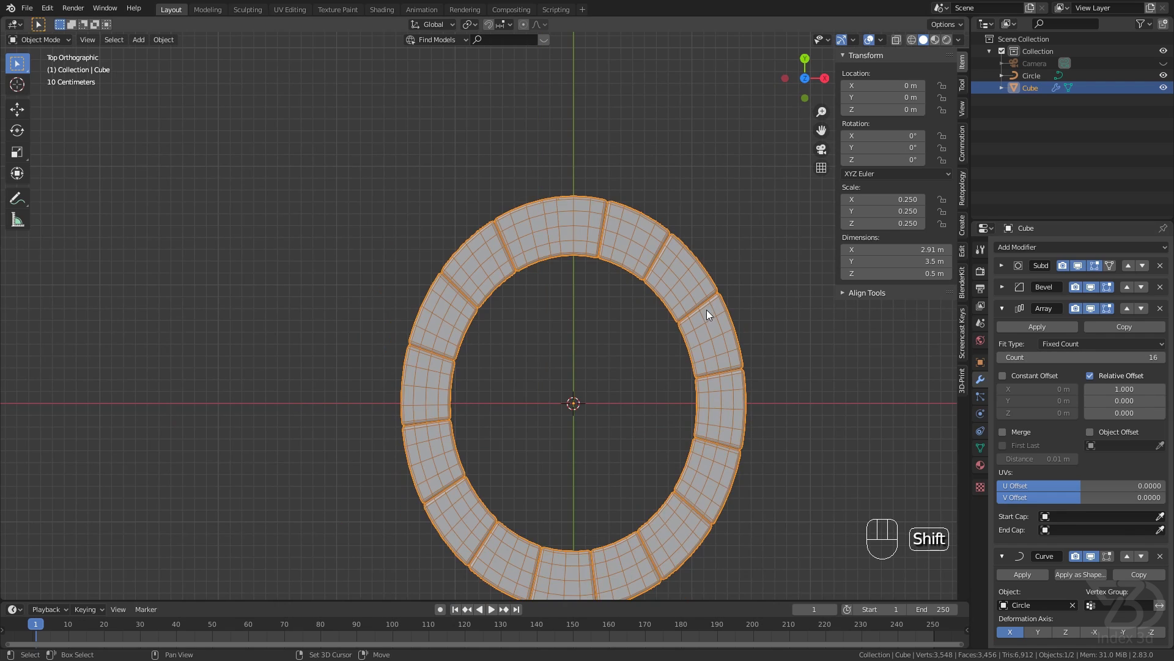
# - Set the Array's relative X offset to 1.300 to leave gaps between the blocks
pyautogui.keyDown('shift'); pyautogui.moveTo(708, 311); pyautogui.dragTo(661, 291, button='middle'); pyautogui.keyUp('shift')
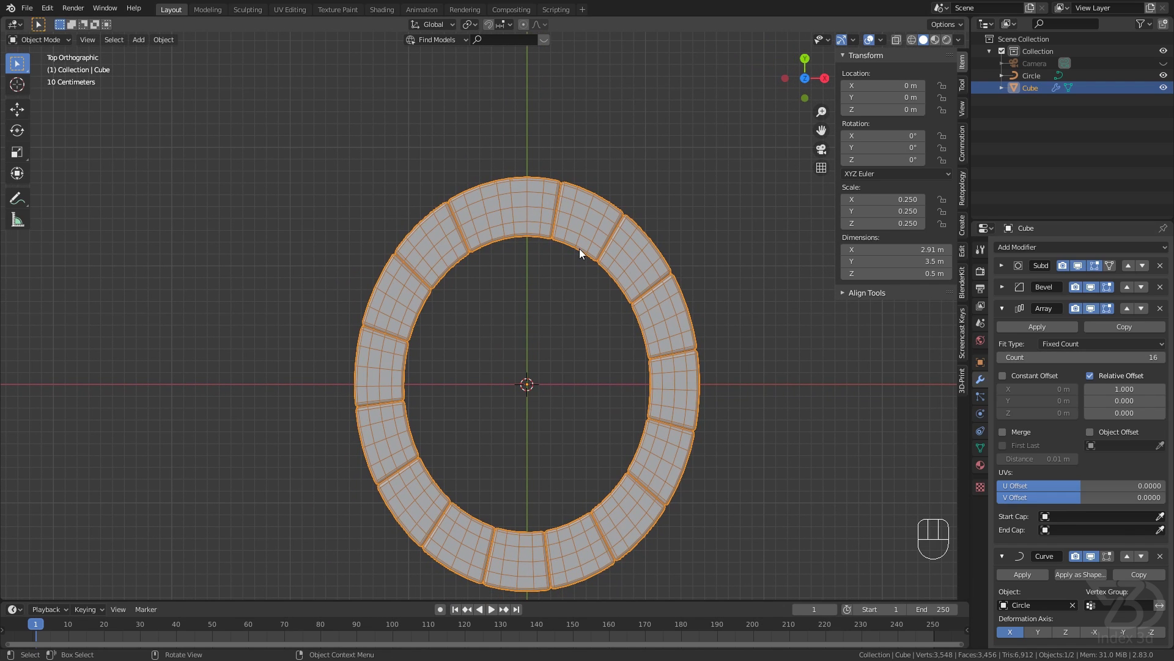
pyautogui.click(163, 40)
pyautogui.scroll(2, 538, 208)
pyautogui.keyDown('shift'); pyautogui.moveTo(531, 190); pyautogui.dragTo(526, 286, button='middle'); pyautogui.keyUp('shift')
pyautogui.scroll(-3, 513, 228)
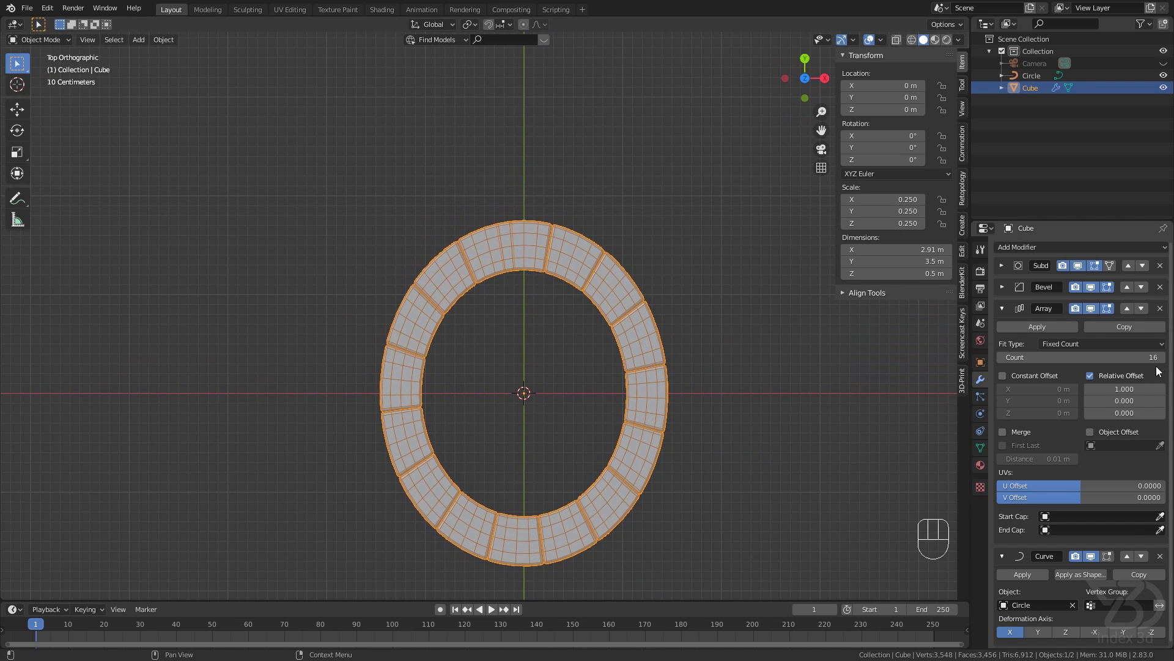
pyautogui.keyDown('shift'); pyautogui.moveTo(504, 212); pyautogui.dragTo(530, 236, button='middle'); pyautogui.keyUp('shift')
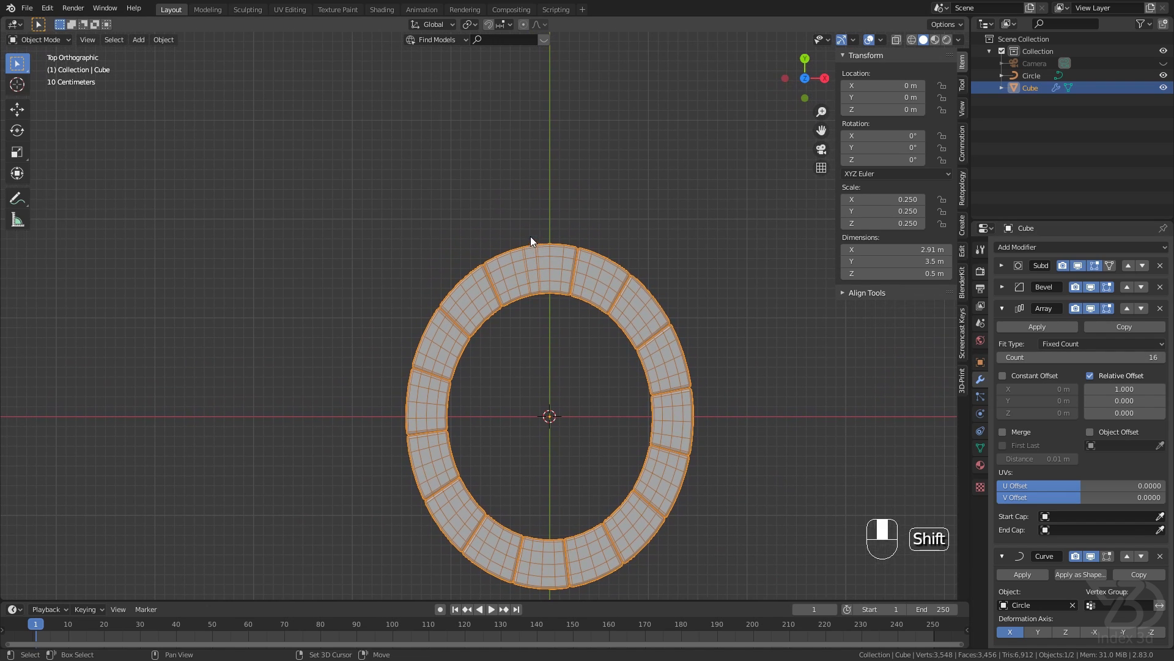
pyautogui.moveTo(1124, 389)
pyautogui.mouseDown()
pyautogui.moveTo(1159, 389)
pyautogui.moveTo(1124, 389)
pyautogui.moveTo(1136, 389)
pyautogui.mouseUp()
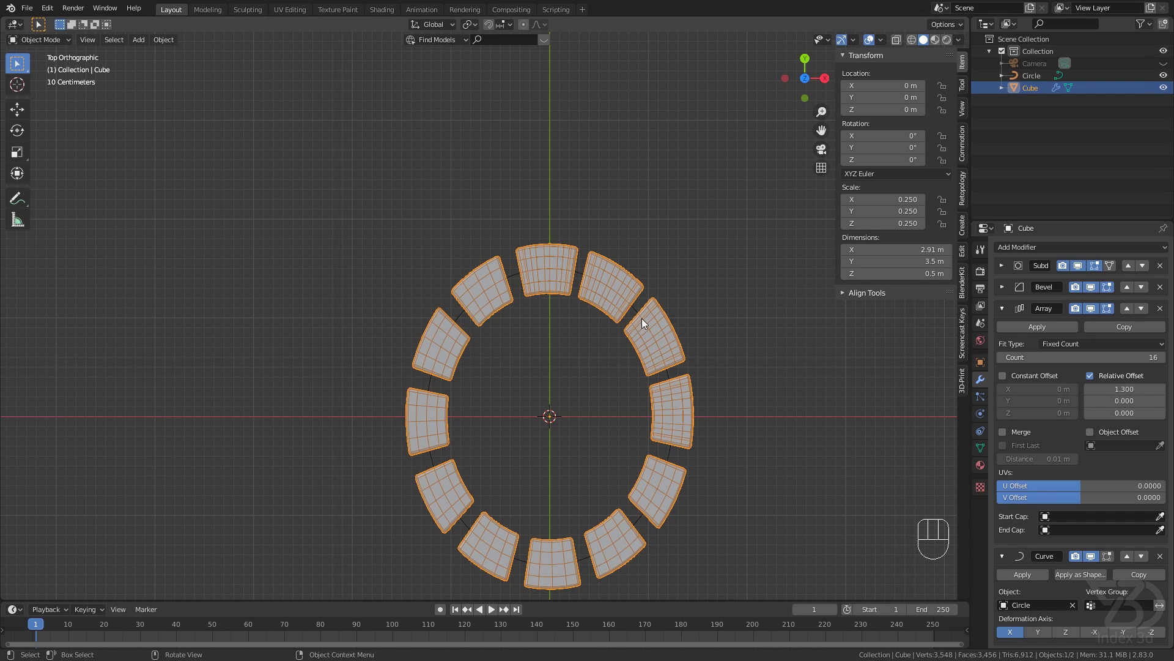
# - Reduce the Array count to 12 to remove the duplicate blocks overlapping the start of the ring
pyautogui.scroll(6, 534, 265)
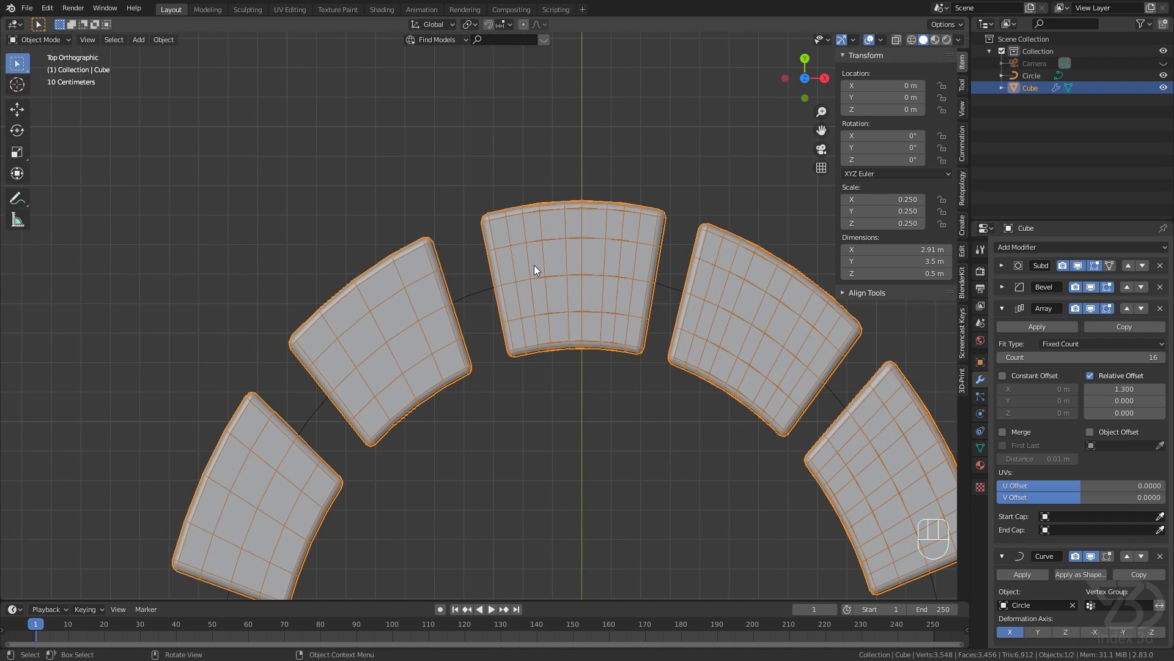
pyautogui.click(1001, 357)
pyautogui.click(1001, 357)
pyautogui.click(1001, 357)
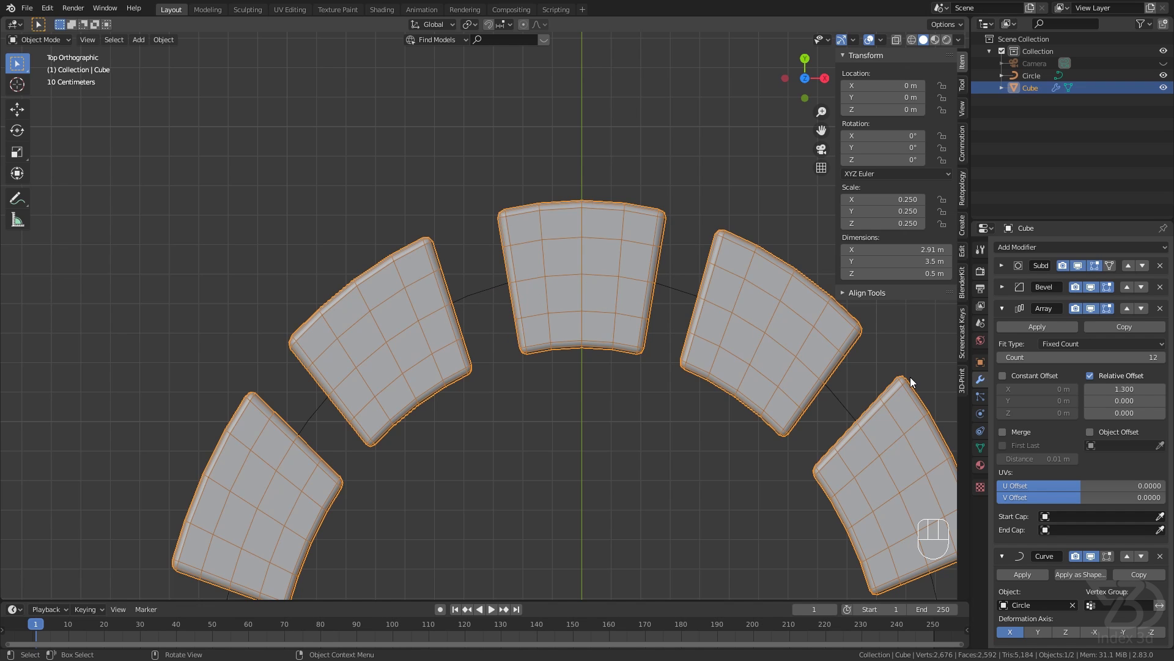
# - Raise the Array count to 13 so one extra block overlaps the first as an alignment reference
pyautogui.scroll(-3, 683, 311)
pyautogui.keyDown('shift'); pyautogui.moveTo(678, 331); pyautogui.dragTo(610, 301, button='middle'); pyautogui.keyUp('shift')
pyautogui.scroll(-1, 619, 283)
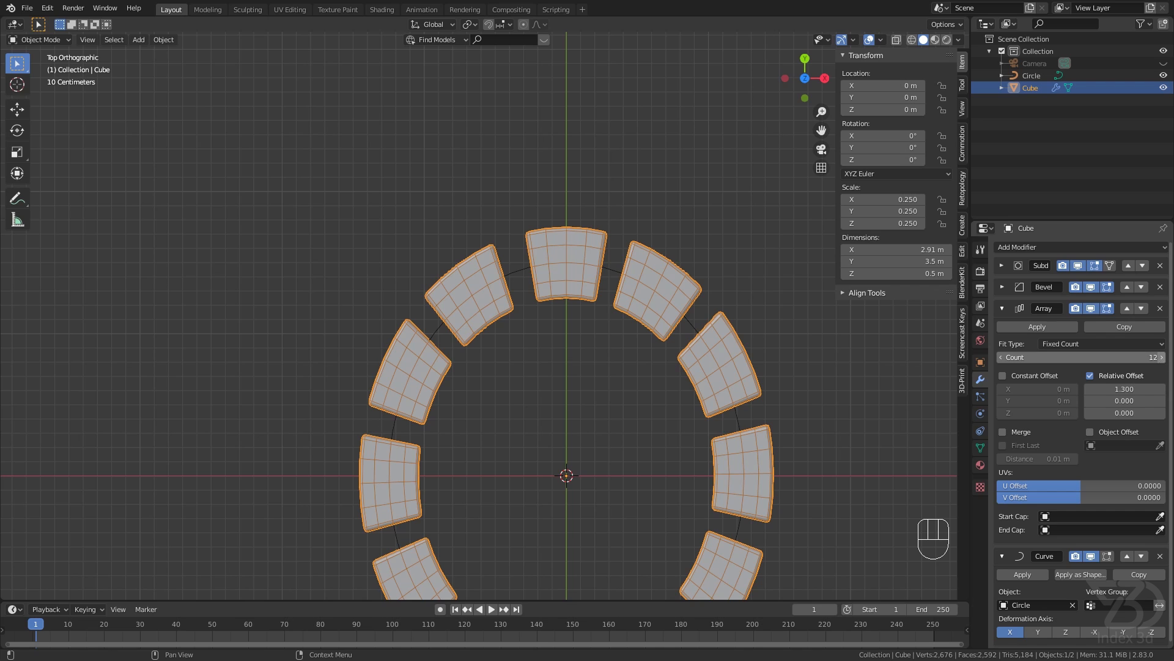
pyautogui.click(1161, 357)
# - Turn on X-Ray and scale the cube uniformly by about 1.006 to line up the two overlapping blocks
pyautogui.scroll(4, 534, 252)
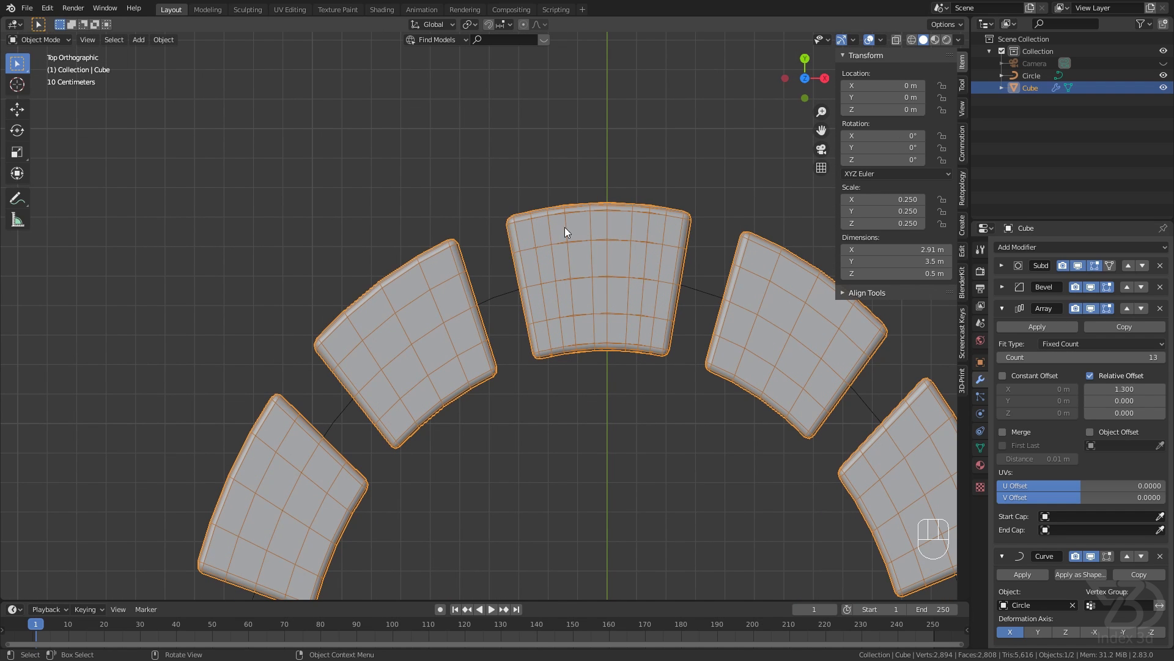
pyautogui.click(895, 41)
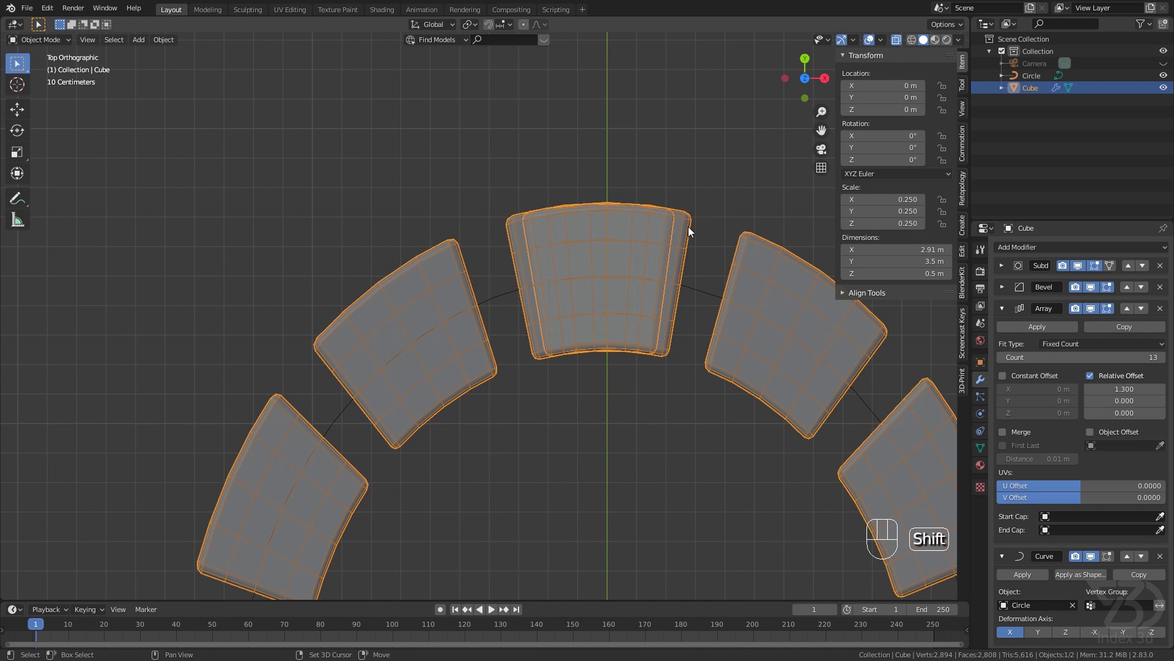
pyautogui.keyDown('shift'); pyautogui.moveTo(688, 226); pyautogui.dragTo(575, 153, button='middle'); pyautogui.keyUp('shift')
pyautogui.scroll(-5, 583, 181)
pyautogui.keyDown('shift'); pyautogui.moveTo(592, 214); pyautogui.dragTo(559, 243, button='middle'); pyautogui.keyUp('shift')
pyautogui.scroll(6, 578, 232)
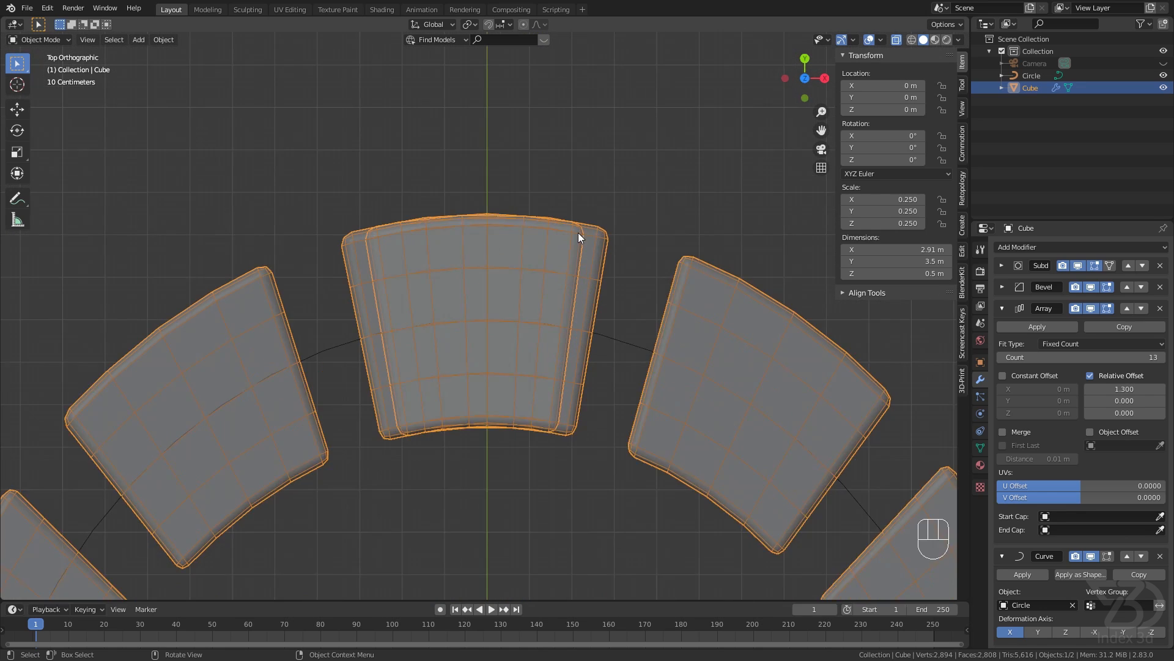
pyautogui.click(601, 238)
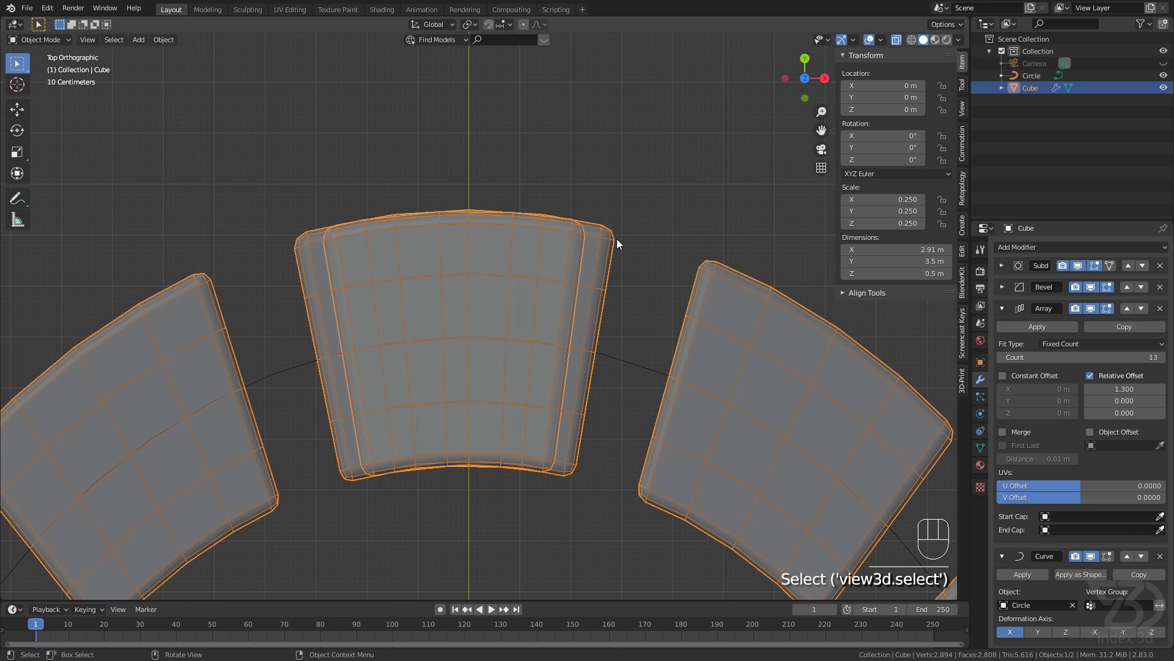
pyautogui.press('s')
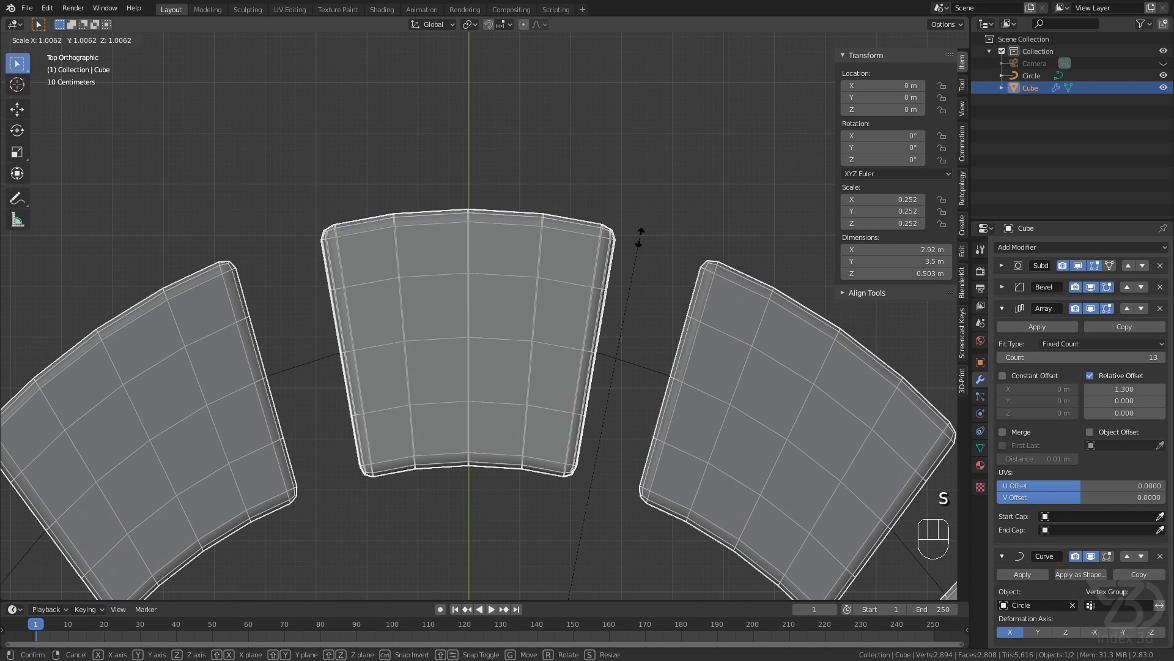
pyautogui.click(646, 239)
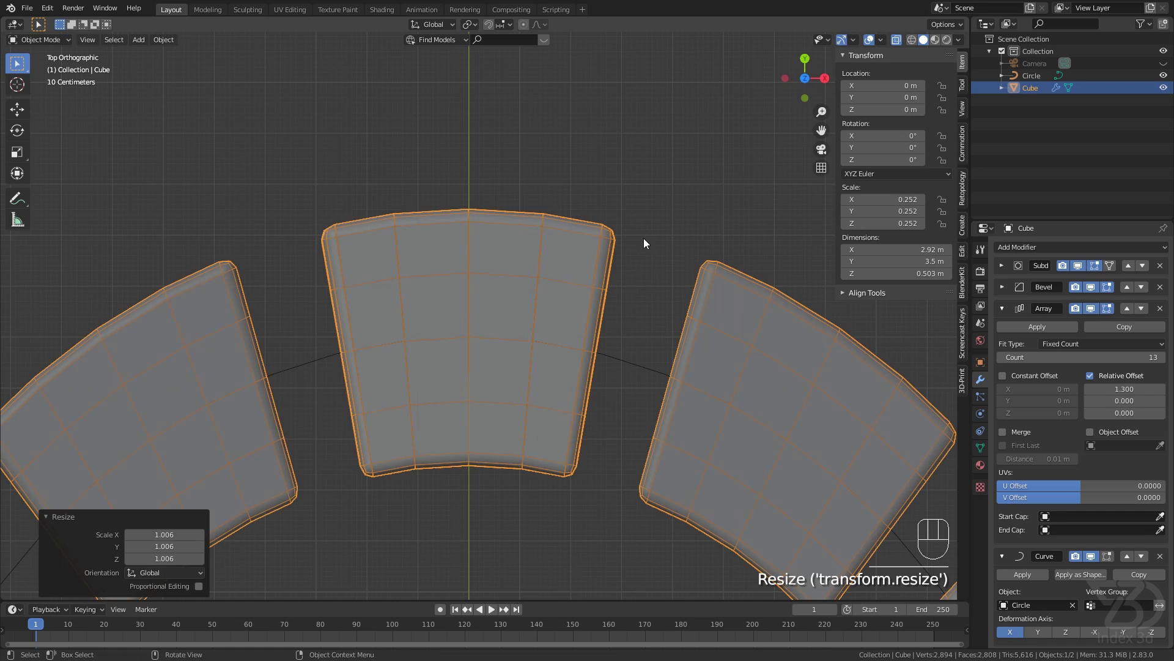
# - Fine-tune the cube's uniform scale by about 1.0001 until the corners of the overlapping blocks coincide
pyautogui.scroll(10, 625, 229)
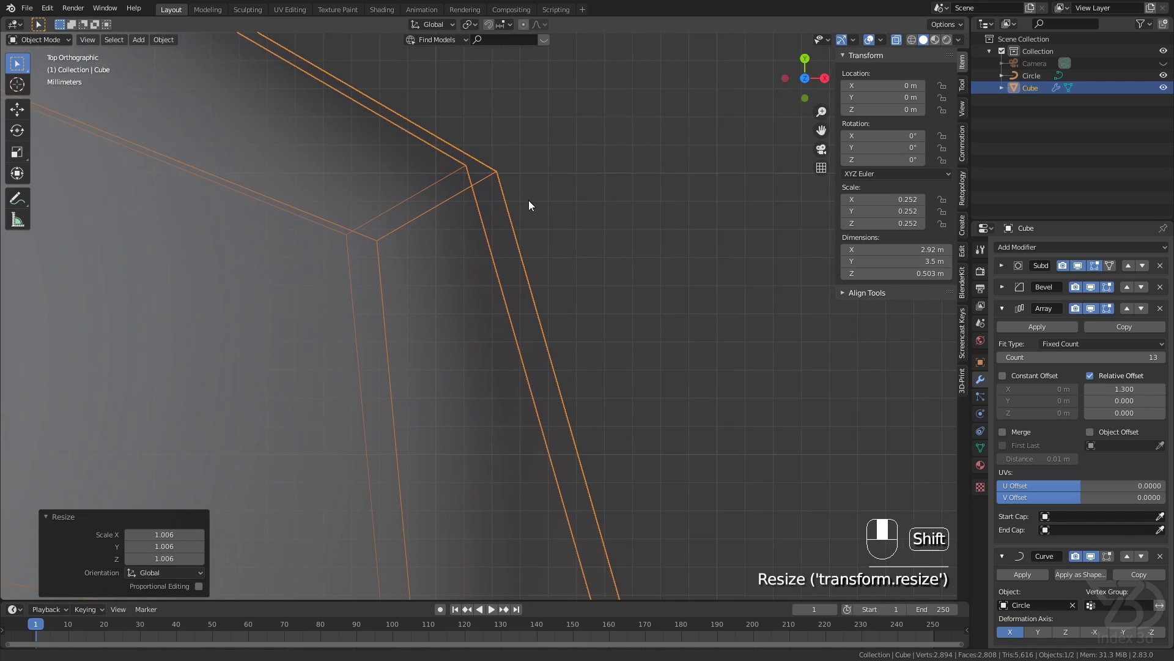
pyautogui.scroll(5, 549, 220)
pyautogui.keyDown('shift'); pyautogui.moveTo(529, 201); pyautogui.dragTo(620, 209, button='middle'); pyautogui.keyUp('shift')
pyautogui.scroll(4, 550, 219)
pyautogui.scroll(8, 659, 270)
pyautogui.keyDown('shift'); pyautogui.moveTo(689, 315); pyautogui.dragTo(650, 226, button='middle'); pyautogui.keyUp('shift')
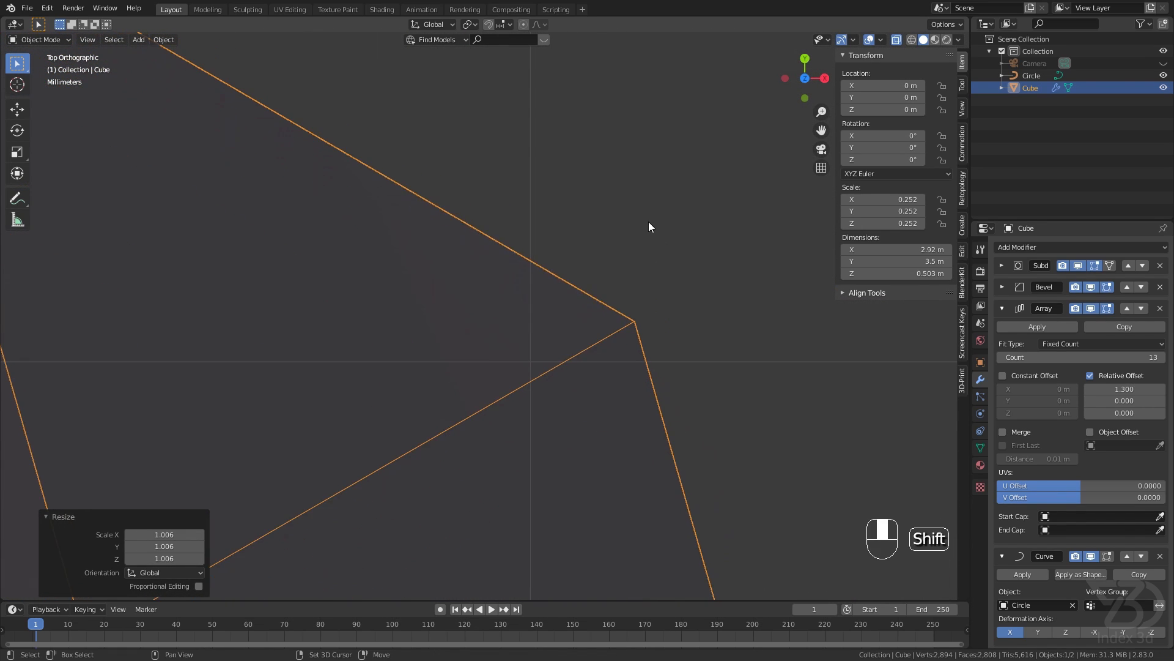
pyautogui.press('s')
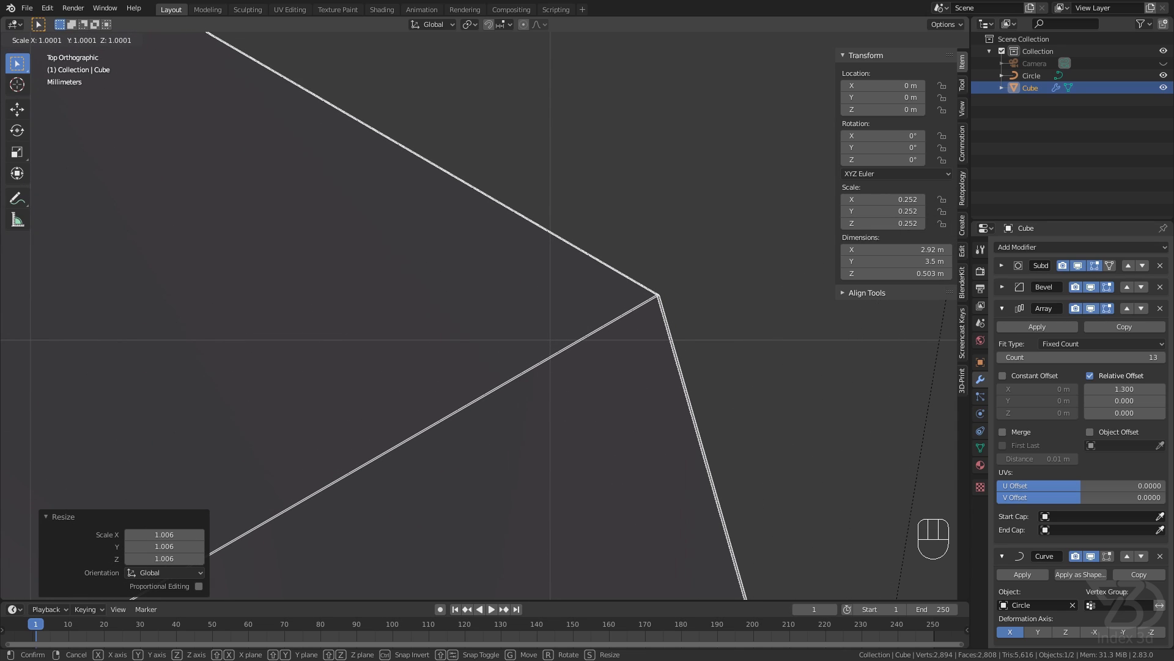
pyautogui.press('shift')
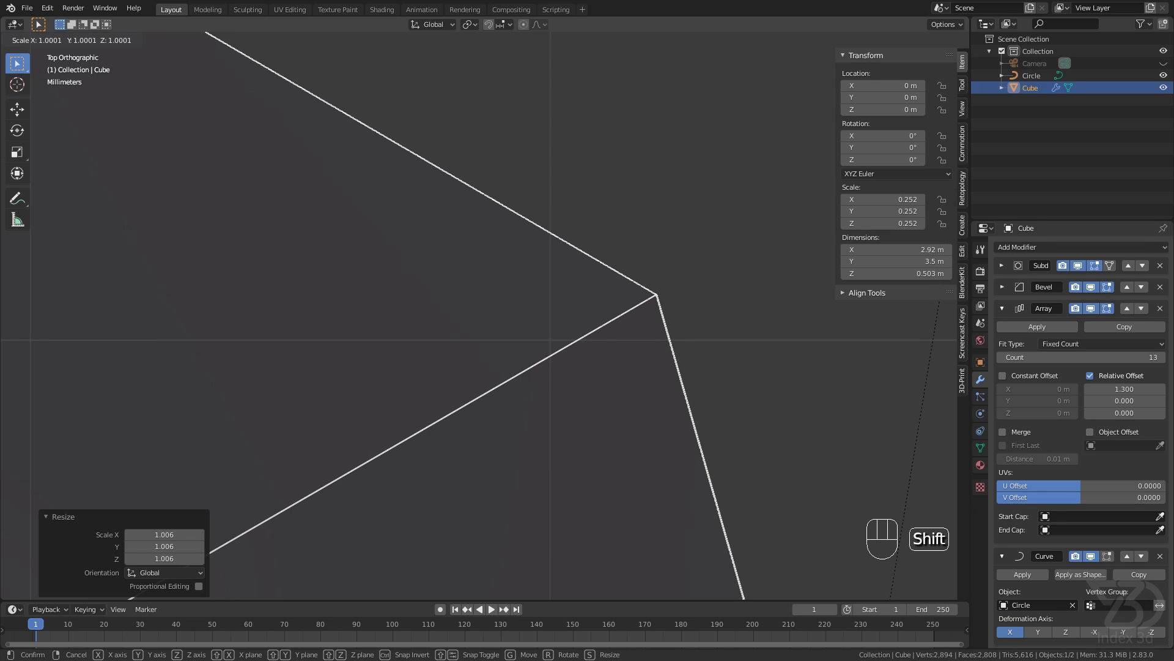
pyautogui.click(681, 271)
# - Reselect the ring of blocks and set its Array count back to 12
pyautogui.scroll(5, 589, 313)
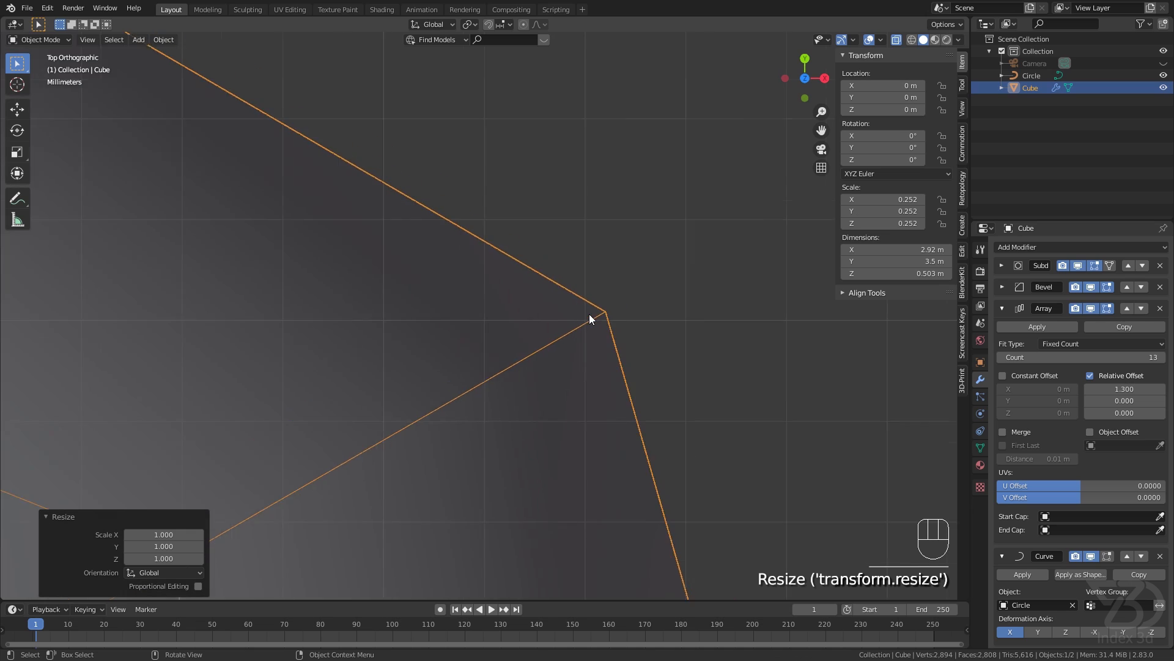
pyautogui.scroll(-4, 589, 307)
pyautogui.click(662, 241)
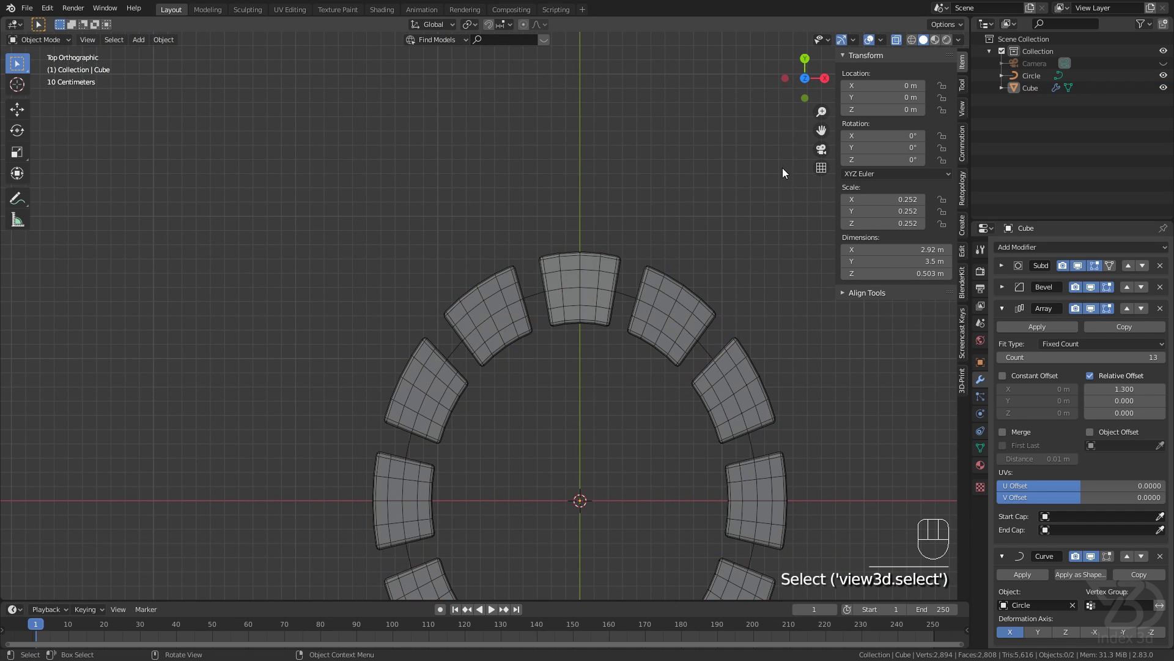
pyautogui.click(669, 294)
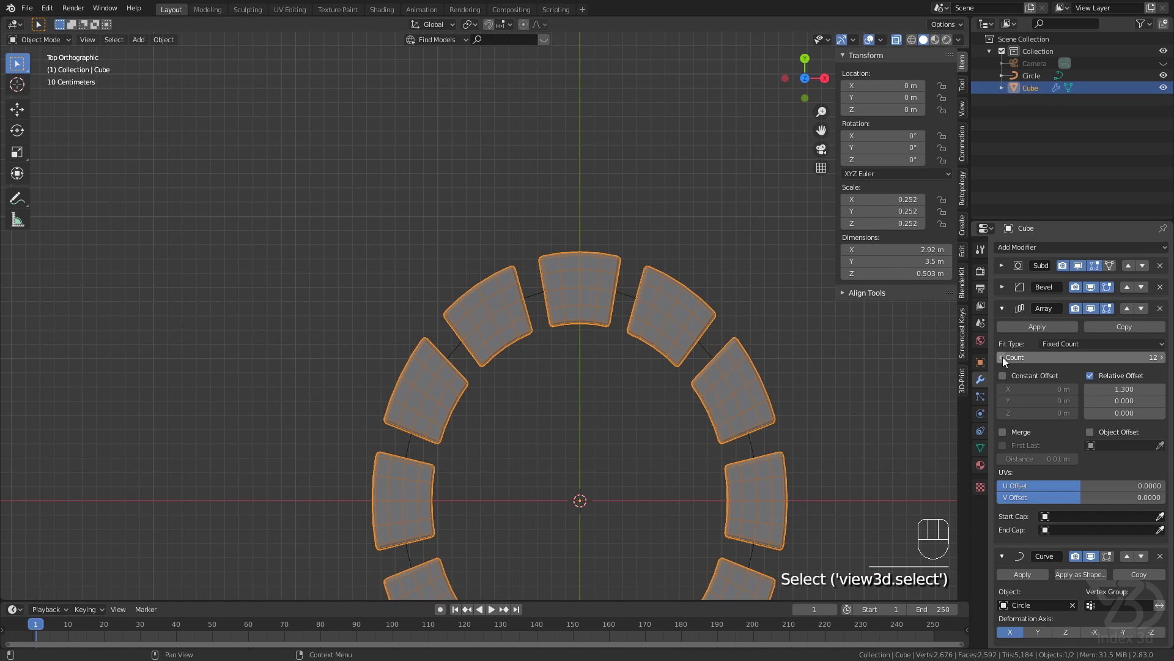
# - Try an Array count of 16 on the ring of blocks and return it to 12
pyautogui.click(1162, 357)
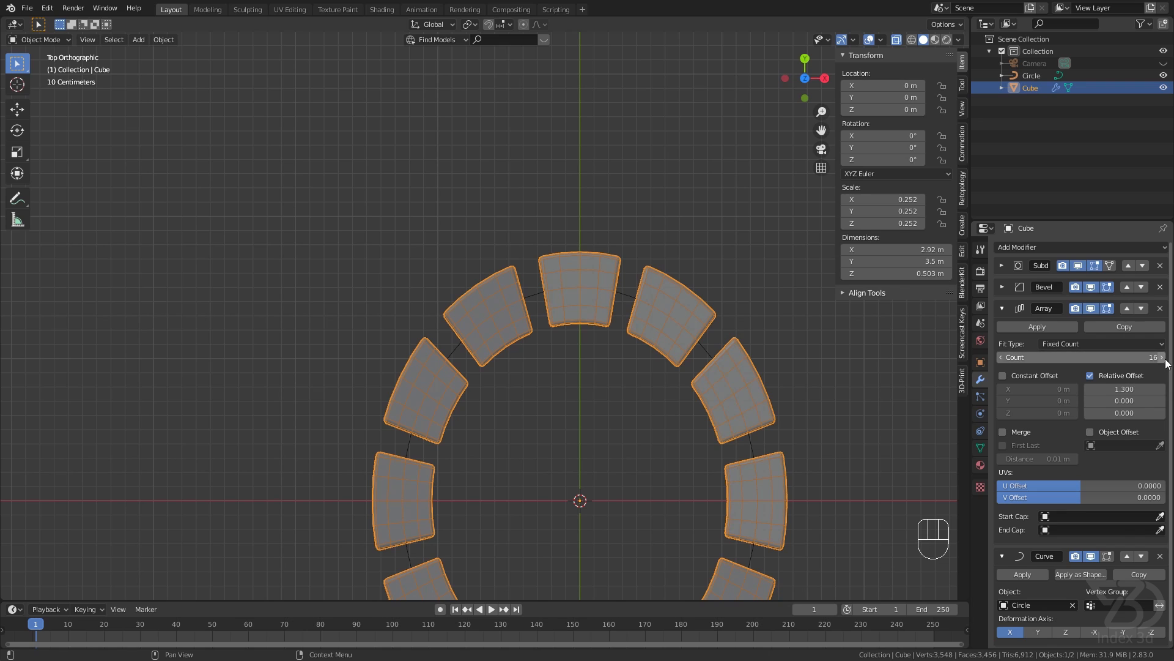
pyautogui.click(1002, 358)
pyautogui.click(1000, 358)
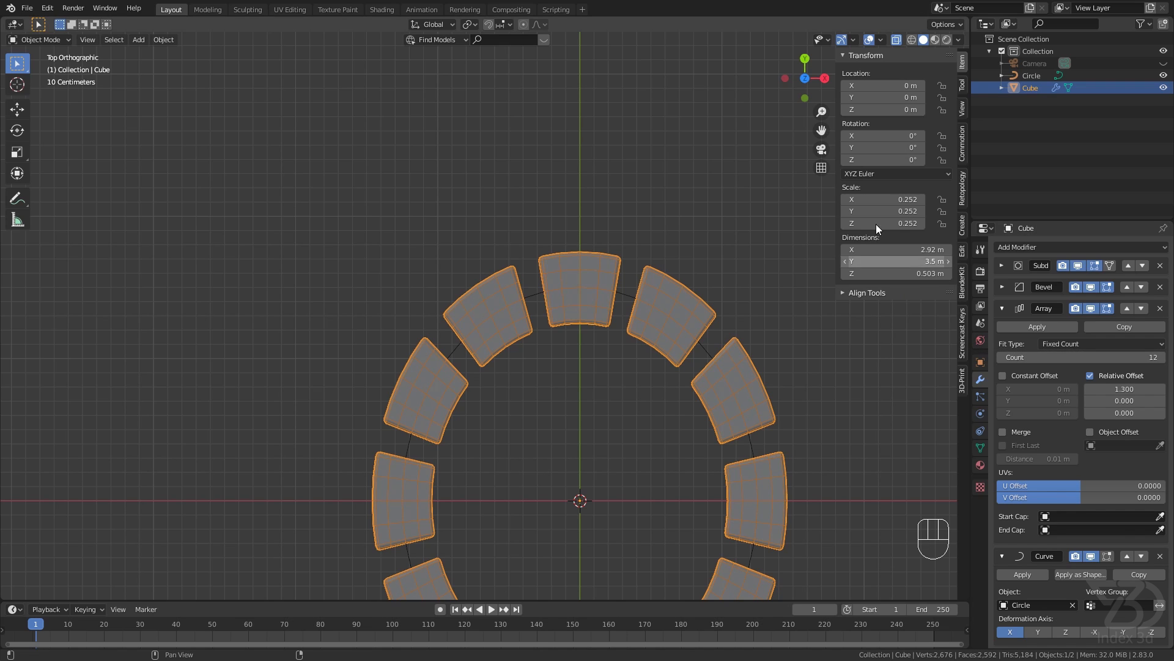
# - Turn off the Wireframe overlay and X-Ray so the ring of blocks displays as plain solid shading
pyautogui.click(881, 40)
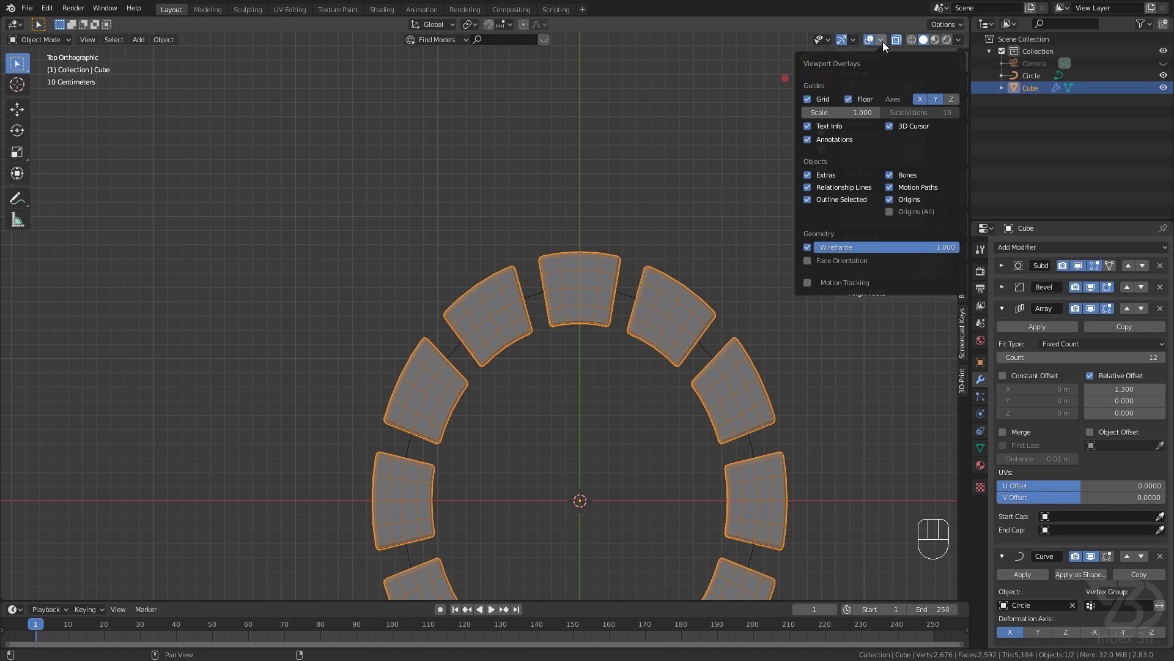
pyautogui.click(807, 248)
pyautogui.scroll(-4, 656, 262)
pyautogui.keyDown('shift'); pyautogui.moveTo(666, 258); pyautogui.dragTo(639, 221, button='middle'); pyautogui.keyUp('shift')
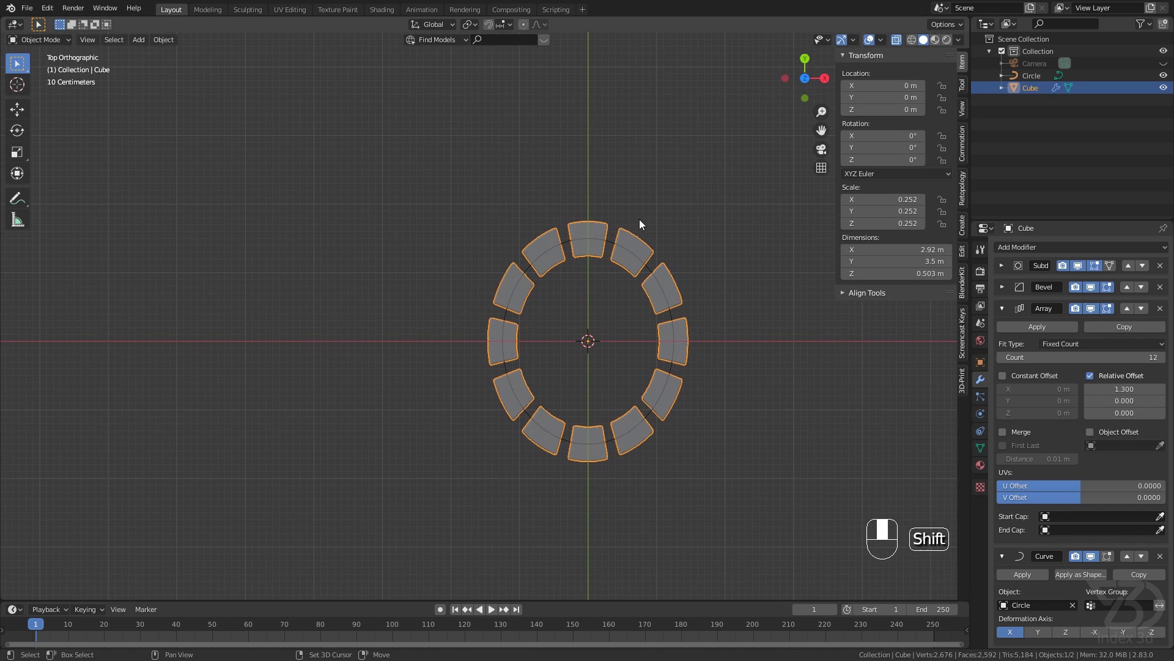
pyautogui.click(896, 40)
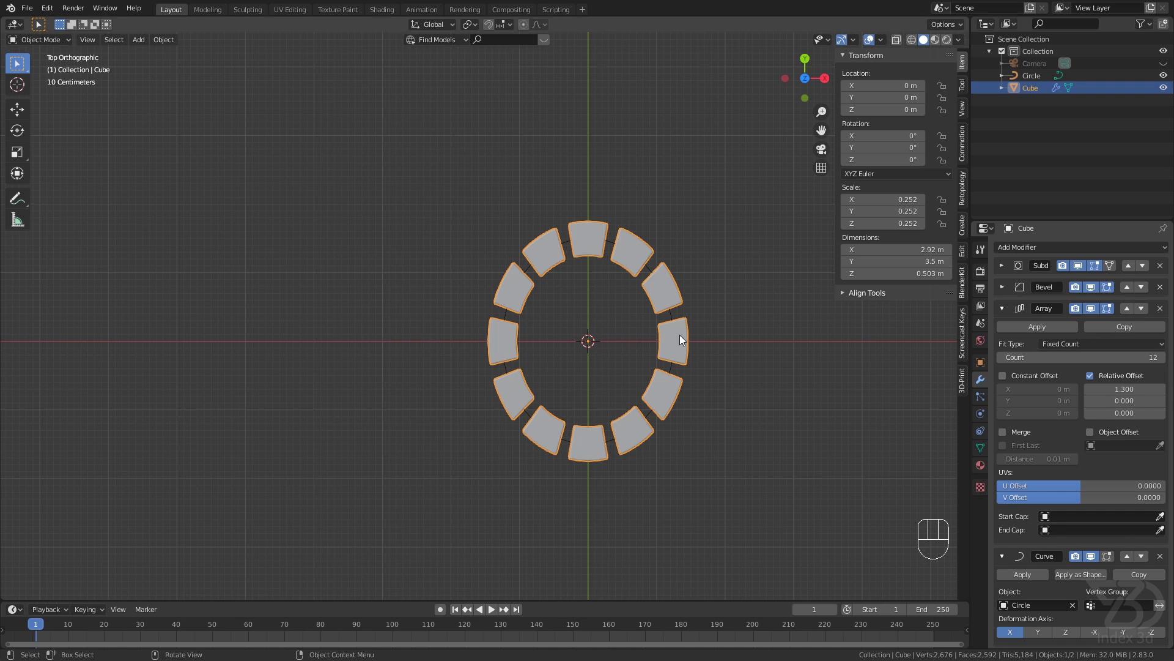
pyautogui.scroll(2, 564, 346)
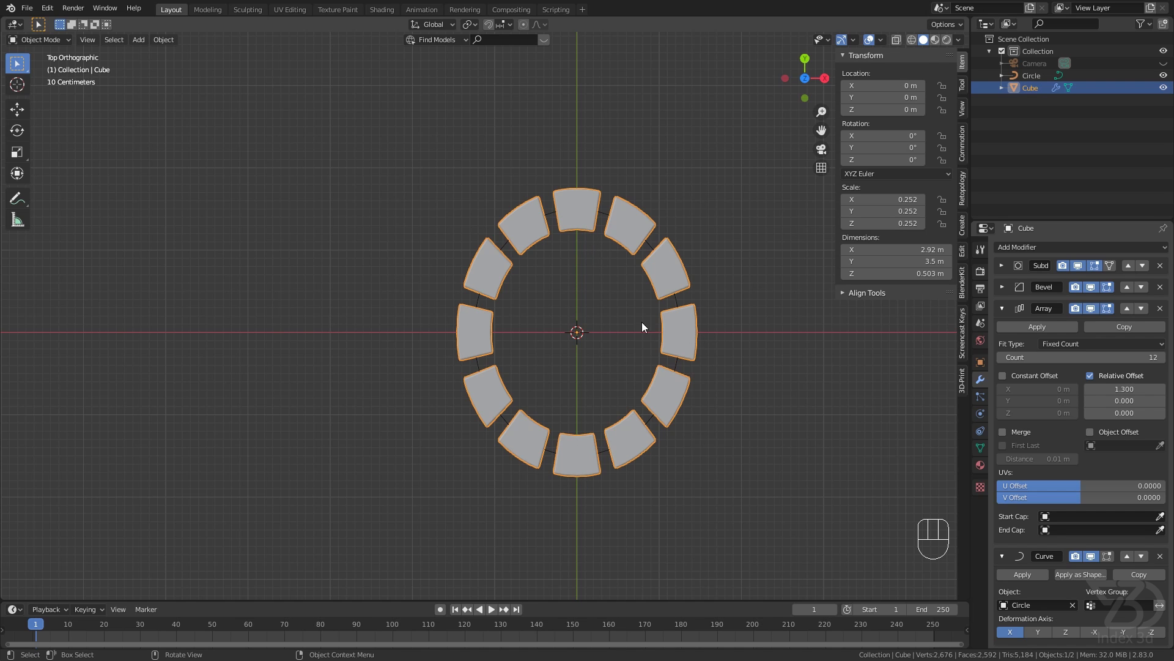
pyautogui.keyDown('shift'); pyautogui.moveTo(569, 249); pyautogui.dragTo(586, 296, button='middle'); pyautogui.keyUp('shift')
pyautogui.scroll(3, 582, 237)
pyautogui.scroll(-5, 582, 238)
pyautogui.keyDown('shift'); pyautogui.moveTo(588, 249); pyautogui.dragTo(559, 230, button='middle'); pyautogui.keyUp('shift')
pyautogui.scroll(5, 559, 230)
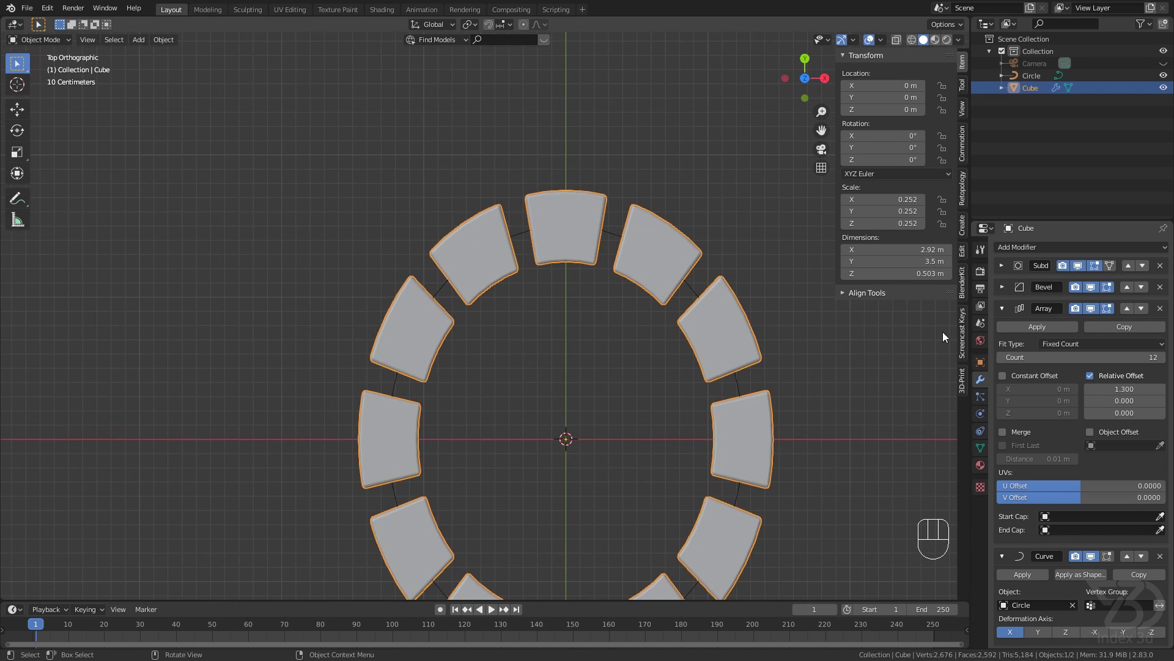
# - Collapse the cube's Array modifier settings and isolate the Circle curve in local view
pyautogui.click(1001, 308)
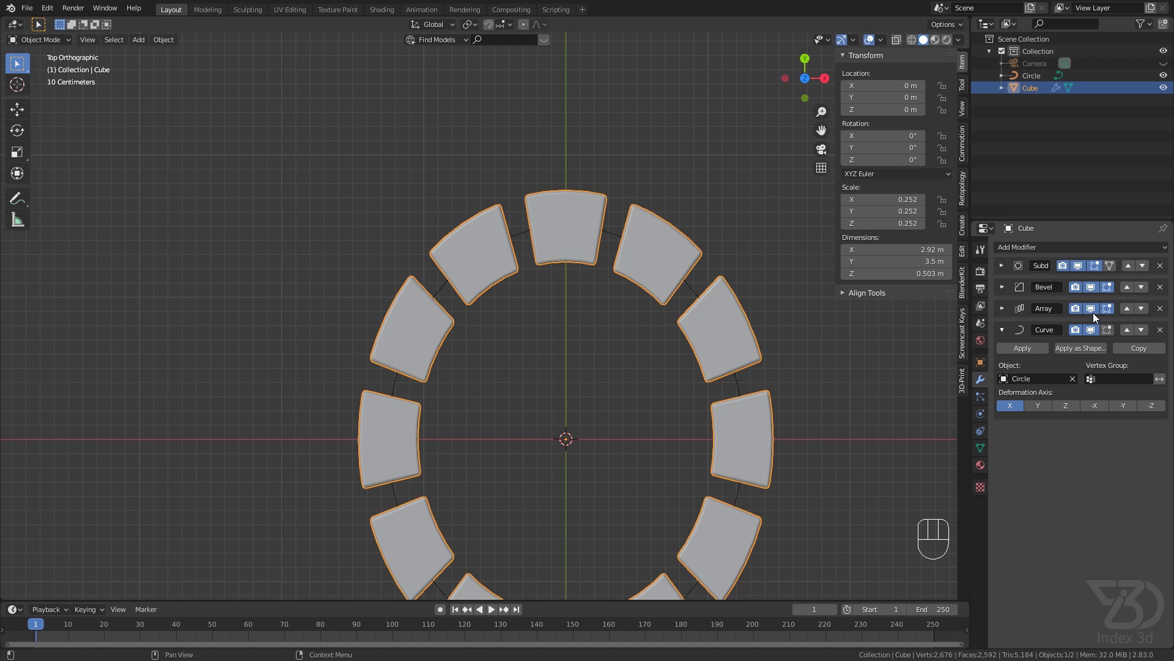
pyautogui.click(689, 285)
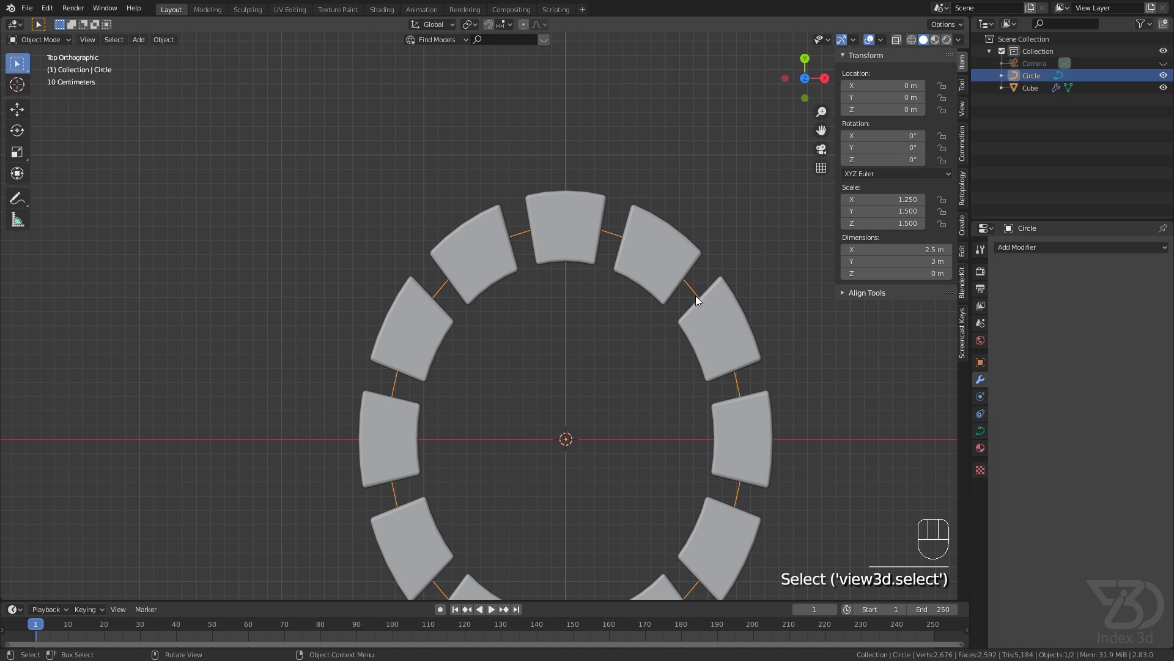
pyautogui.press('KP_Divide')
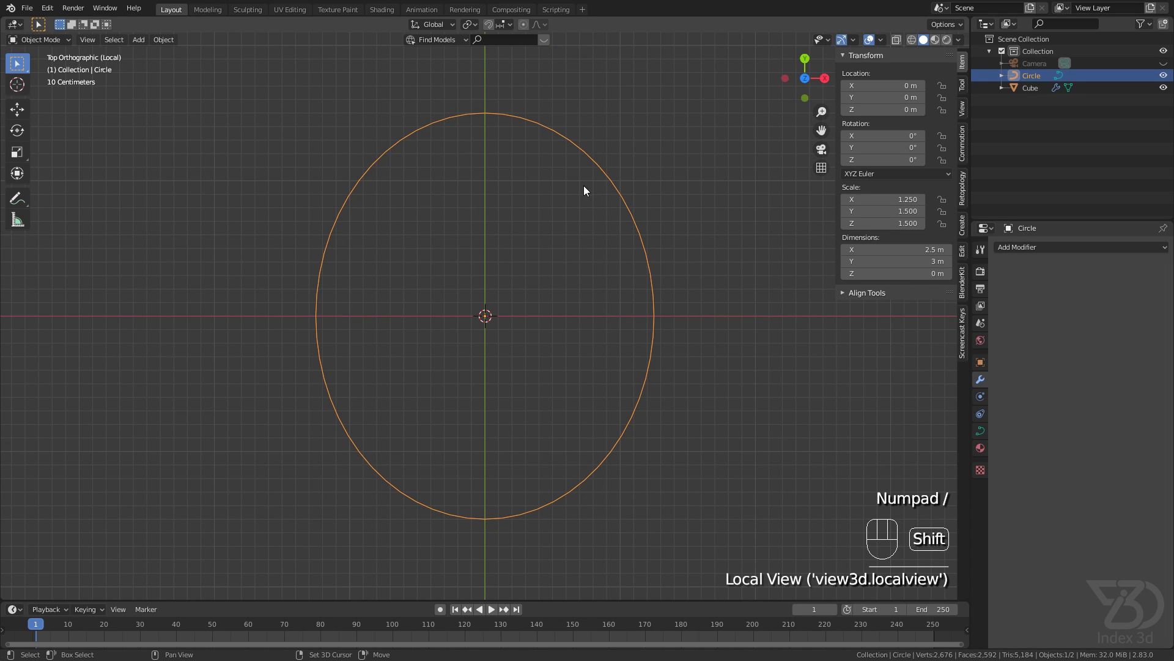
pyautogui.keyDown('shift'); pyautogui.moveTo(582, 189); pyautogui.dragTo(498, 183, button='middle'); pyautogui.keyUp('shift')
# - Convert the isolated Circle curve to a mesh in Object Mode
pyautogui.press('Tab')
pyautogui.press('Tab')
pyautogui.click(164, 39)
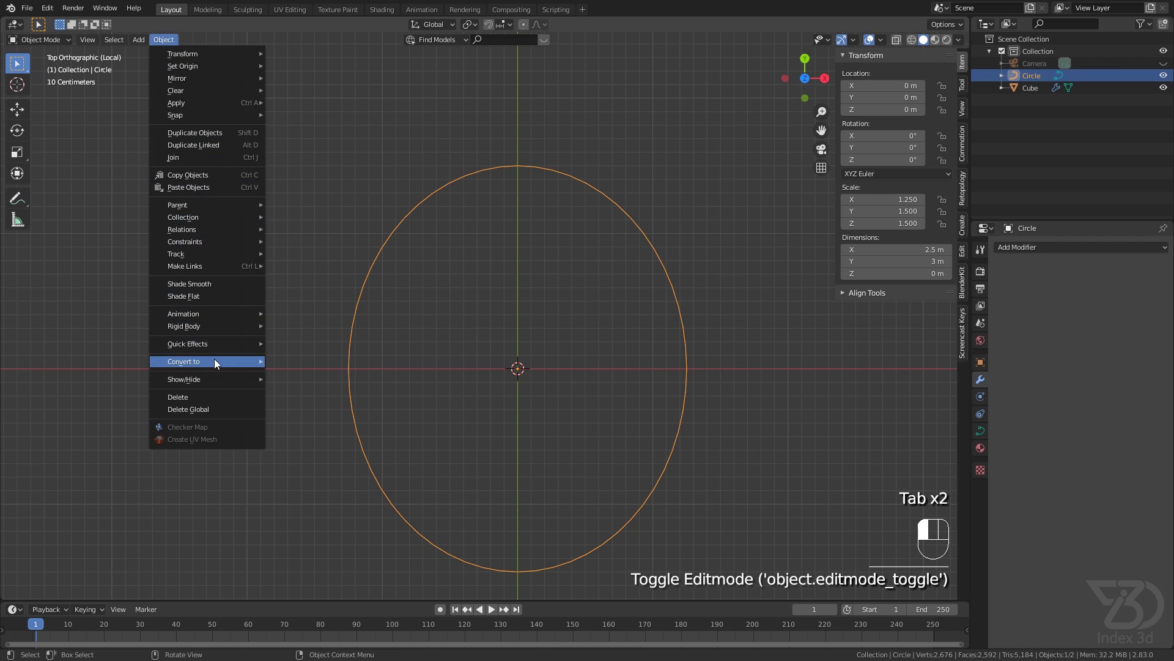
pyautogui.moveTo(199, 362)
pyautogui.click(311, 374)
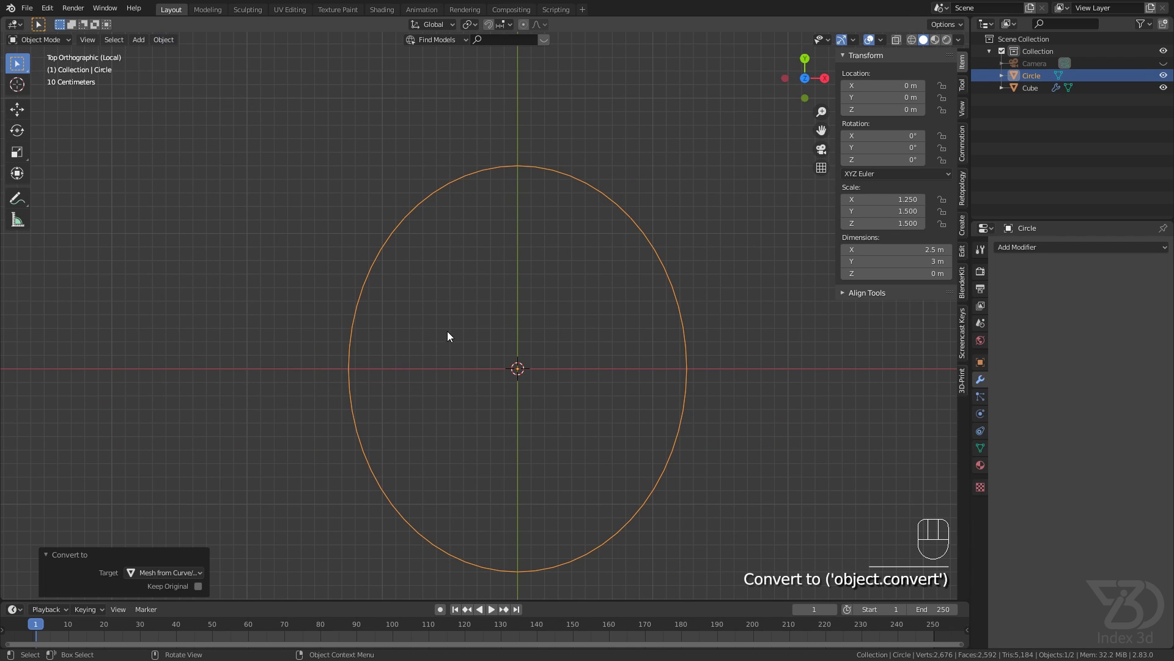
# - Select the ellipse's lowest vertex in Edit Mode and snap the 3D cursor to it
pyautogui.press('Tab')
pyautogui.keyDown('shift'); pyautogui.moveTo(357, 294); pyautogui.dragTo(391, 262, button='middle'); pyautogui.keyUp('shift')
pyautogui.keyDown('shift'); pyautogui.moveTo(534, 530); pyautogui.dragTo(516, 456, button='middle'); pyautogui.keyUp('shift')
pyautogui.click(516, 456)
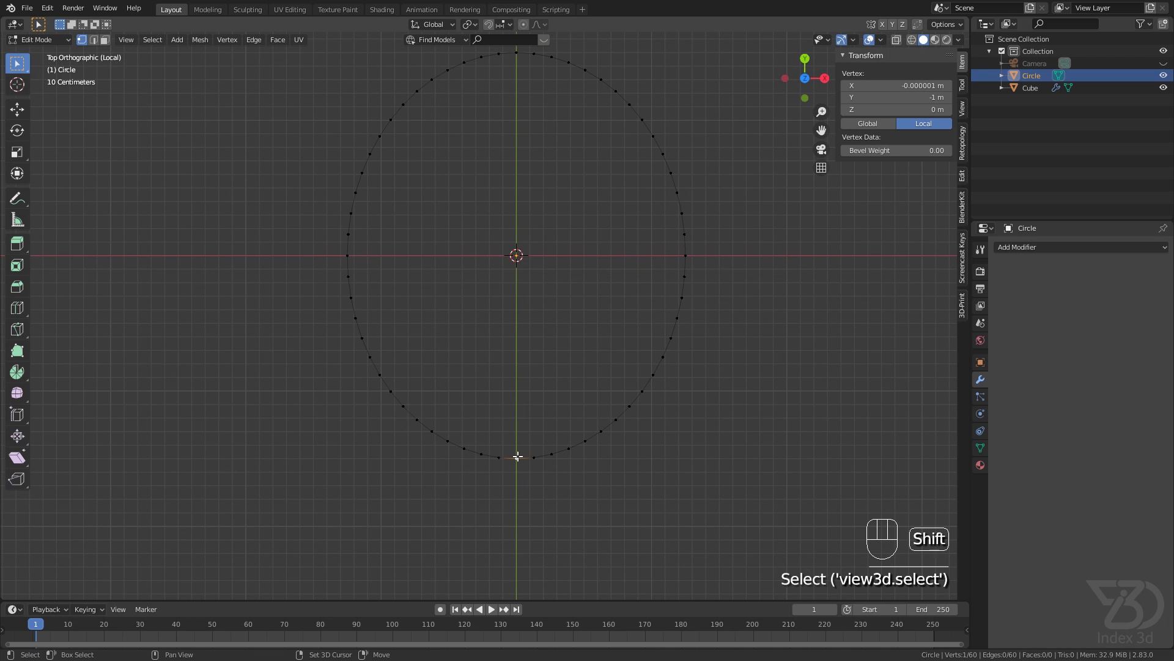
pyautogui.hotkey('shift', 's')
pyautogui.click(519, 504)
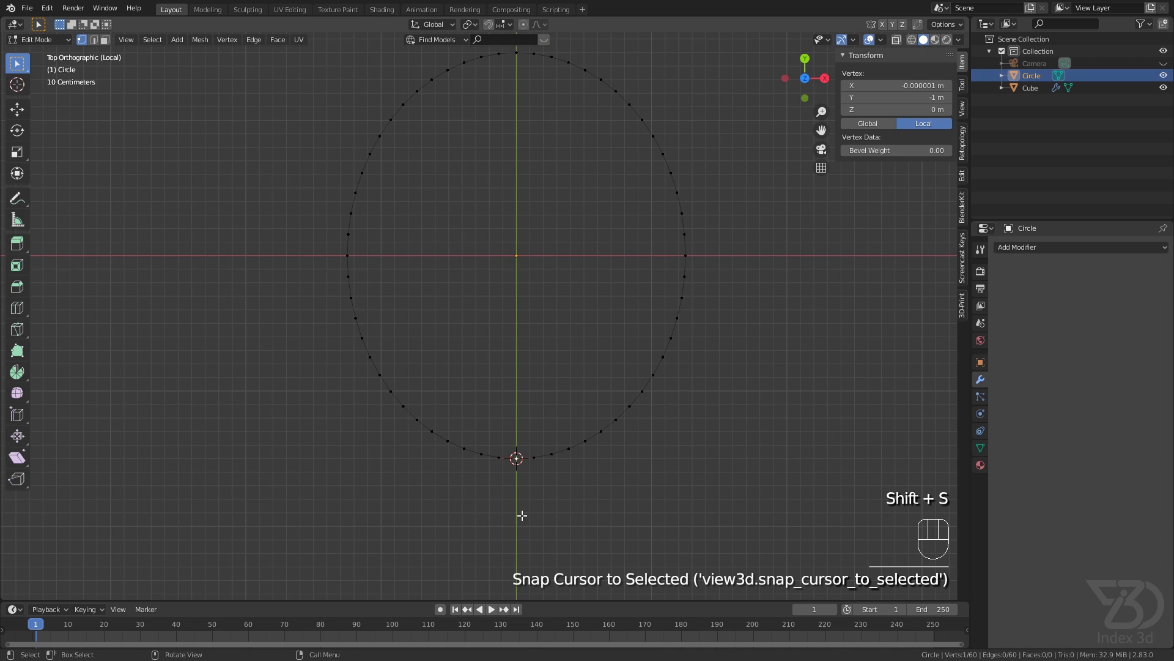
# - Select the ellipse's left side and upper-right quarter, then duplicate these vertices in place
pyautogui.keyDown('shift'); pyautogui.moveTo(523, 472); pyautogui.dragTo(531, 520, button='middle'); pyautogui.keyUp('shift')
pyautogui.moveTo(524, 536); pyautogui.dragTo(334, 80)
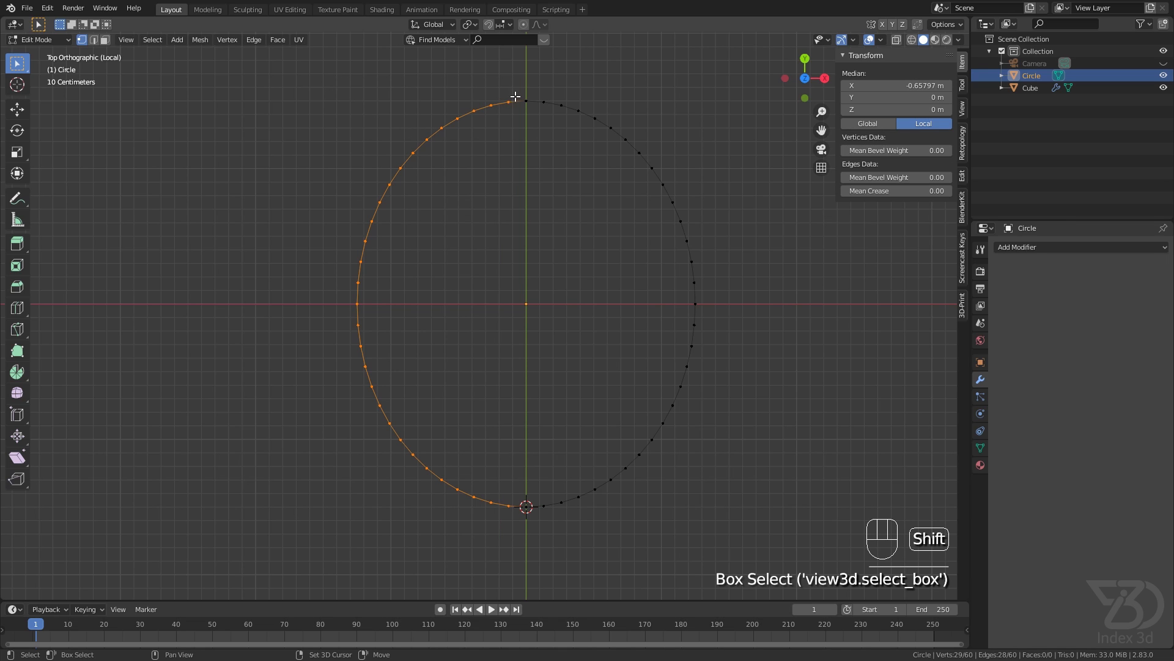
pyautogui.keyDown('shift'); pyautogui.moveTo(521, 91); pyautogui.dragTo(781, 310); pyautogui.keyUp('shift')
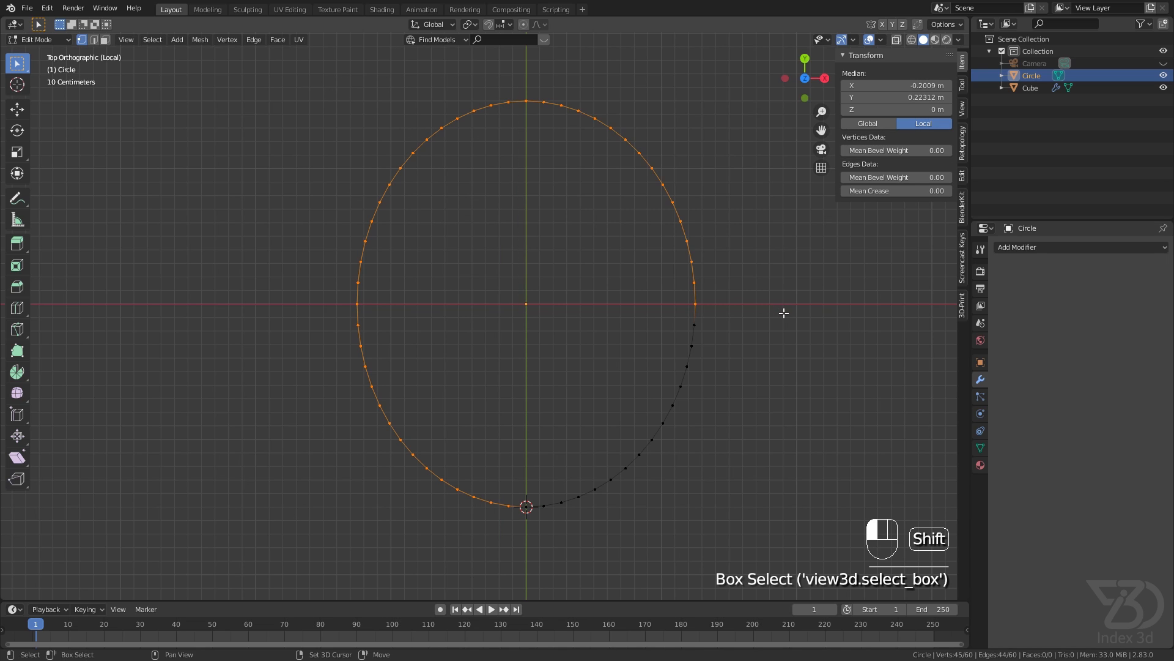
pyautogui.moveTo(783, 312); pyautogui.dragTo(629, 281, button='middle')
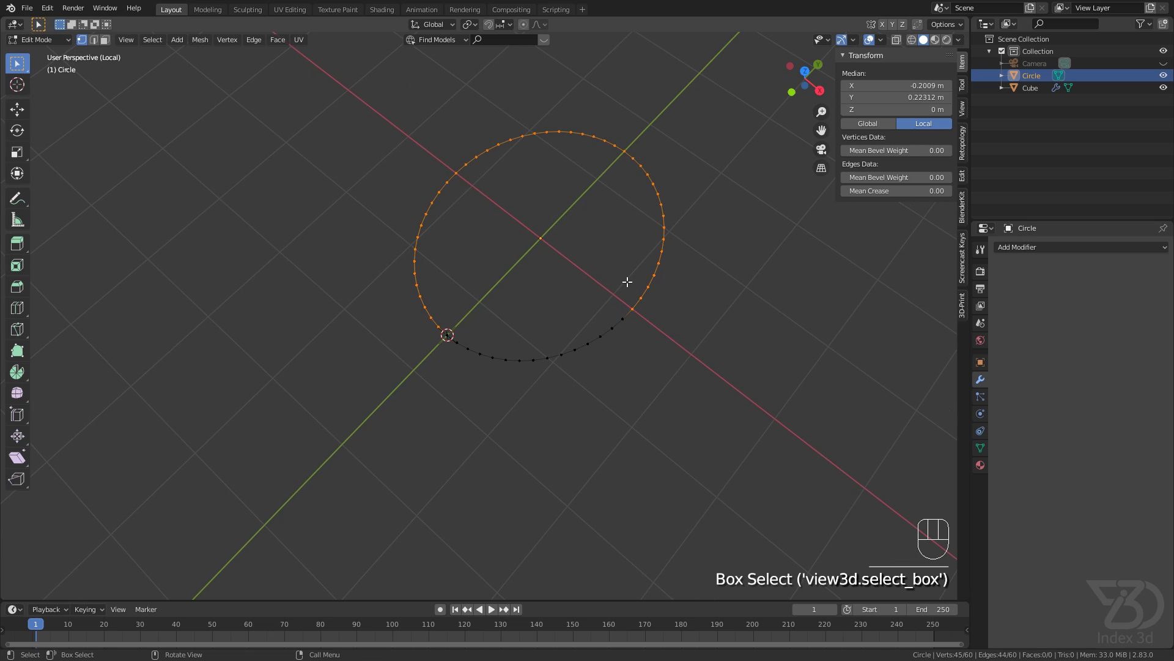
pyautogui.hotkey('shift', 'd')
pyautogui.write('x')
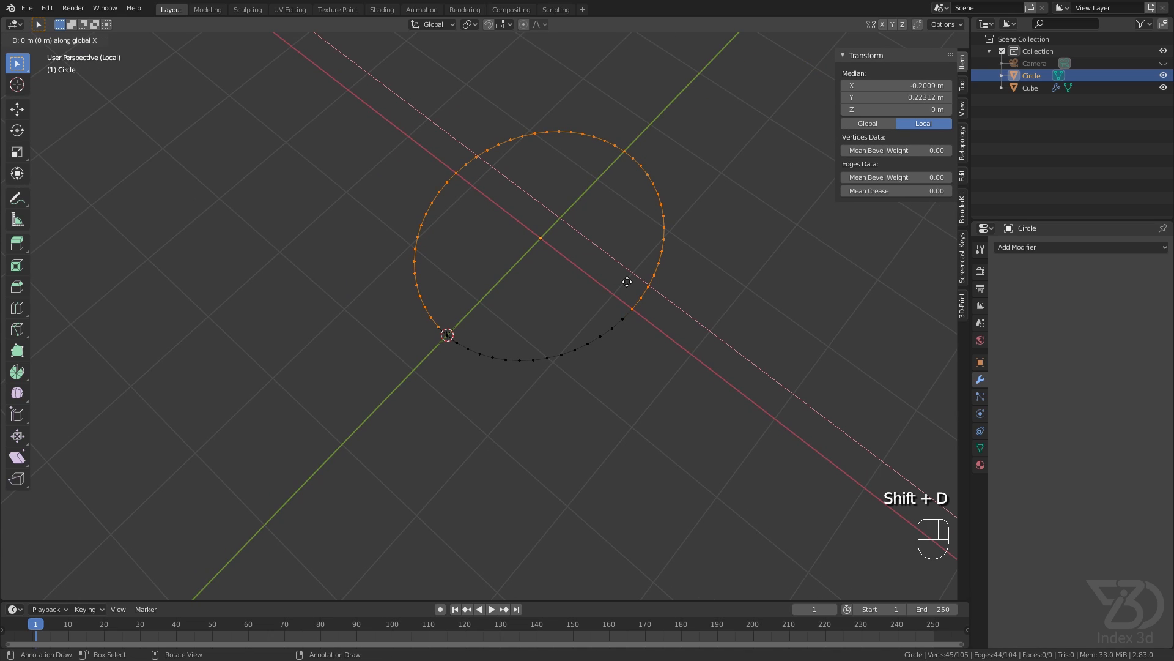
pyautogui.write('90')
pyautogui.rightClick(627, 282)
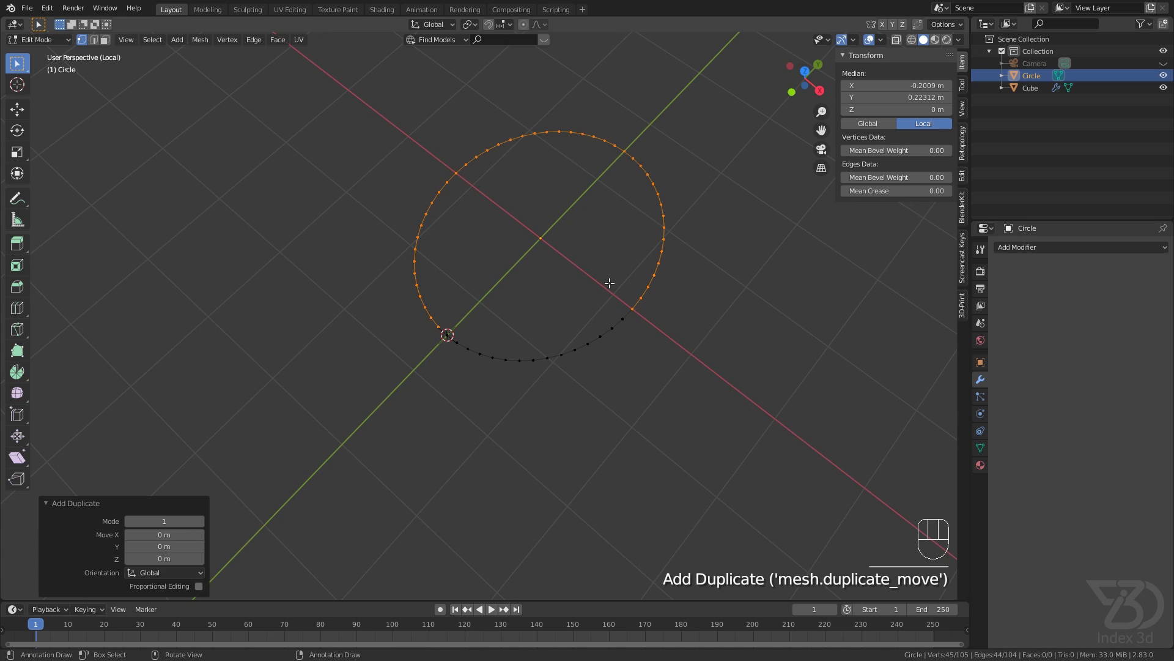
# - Set the pivot point to the 3D Cursor and rotate the duplicated arc 90° about the global X axis
pyautogui.click(477, 26)
pyautogui.click(483, 54)
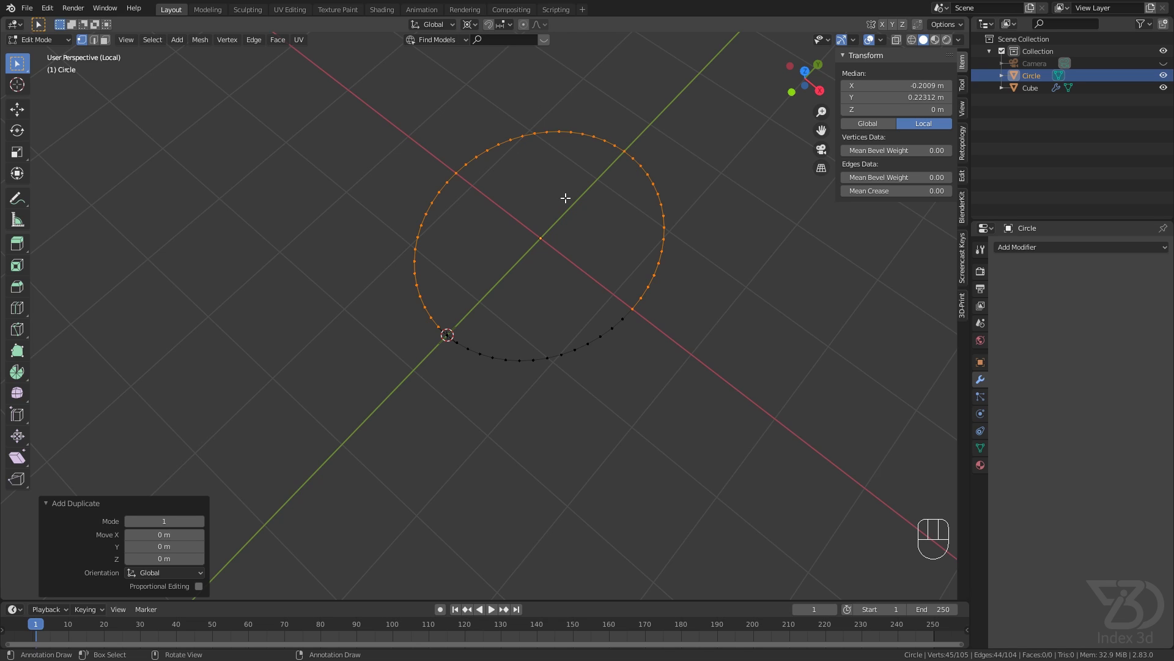
pyautogui.write('rx')
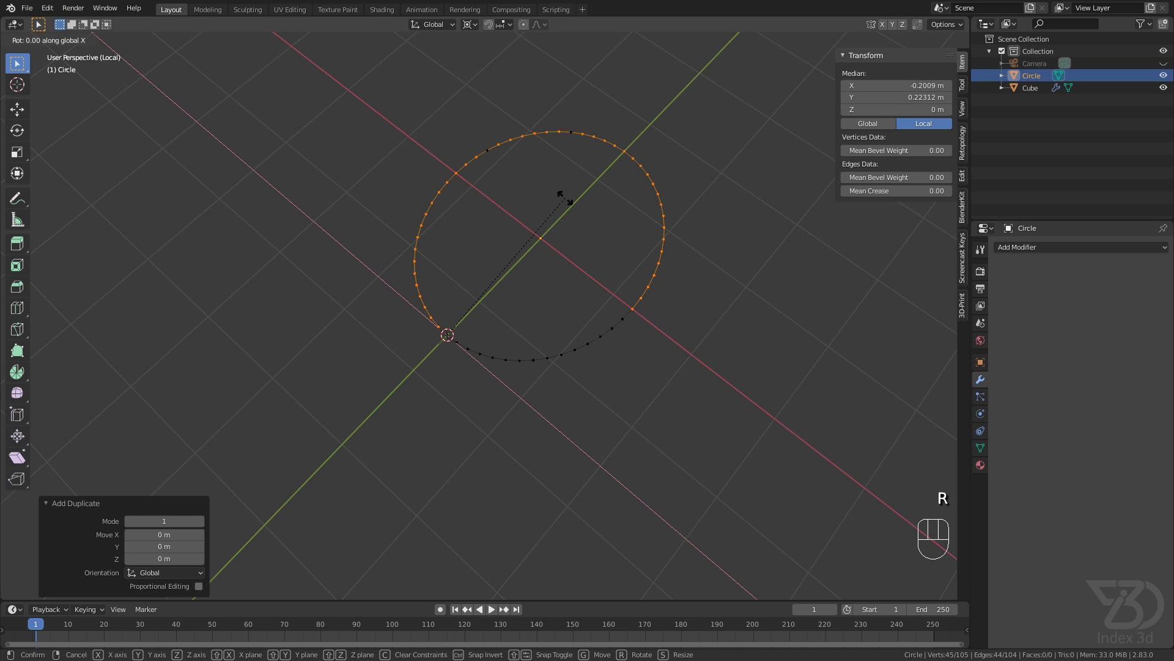
pyautogui.write('90')
pyautogui.press('Return')
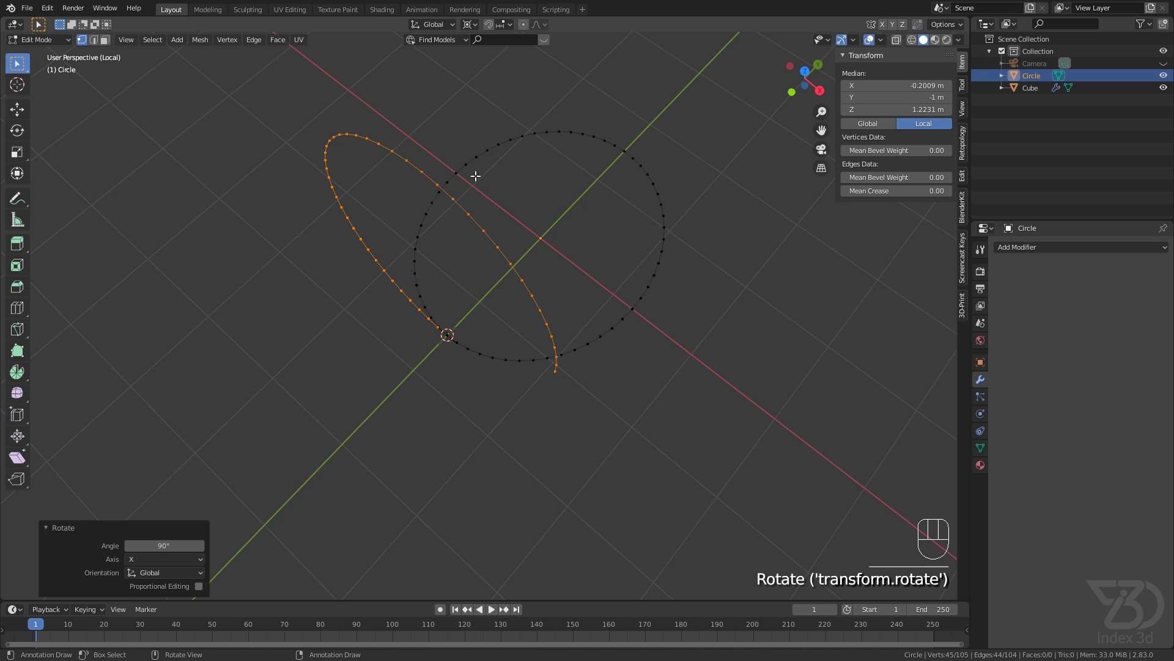
# - Delete one vertex near the flat ellipse's negative-X extreme and the flat vertex beside the 3D cursor to detach the arc between them
pyautogui.moveTo(476, 176); pyautogui.dragTo(475, 204, button='middle')
pyautogui.click(498, 198)
pyautogui.press('x')
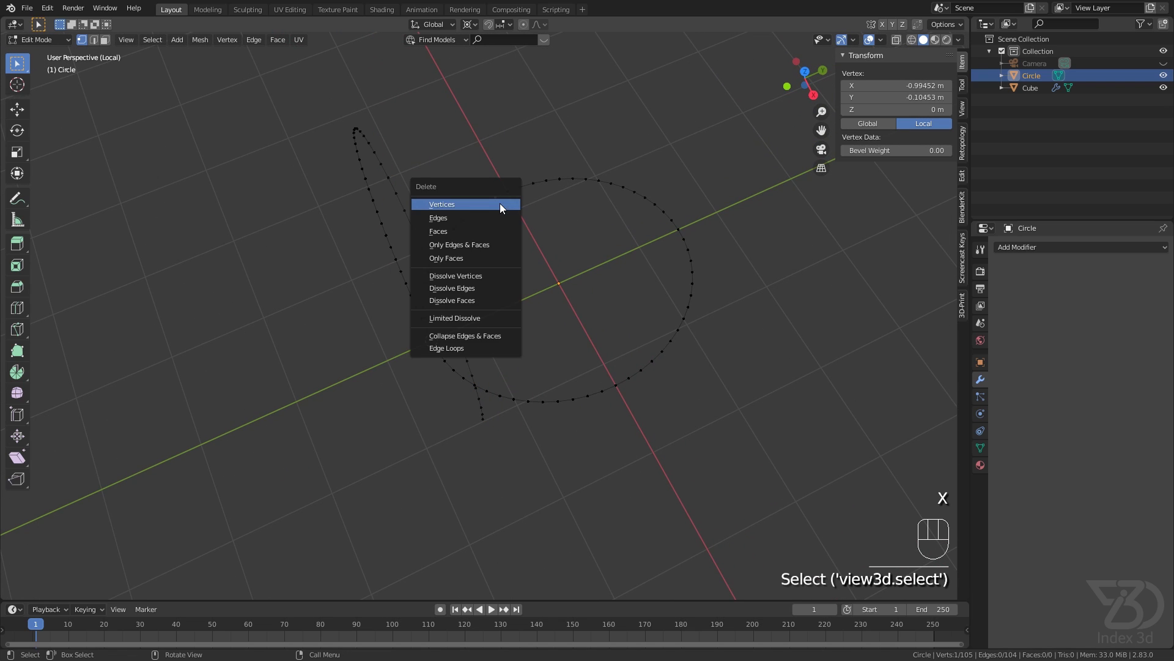
pyautogui.click(500, 203)
pyautogui.moveTo(506, 241); pyautogui.dragTo(425, 262, button='middle')
pyautogui.scroll(3, 368, 253)
pyautogui.scroll(4, 368, 253)
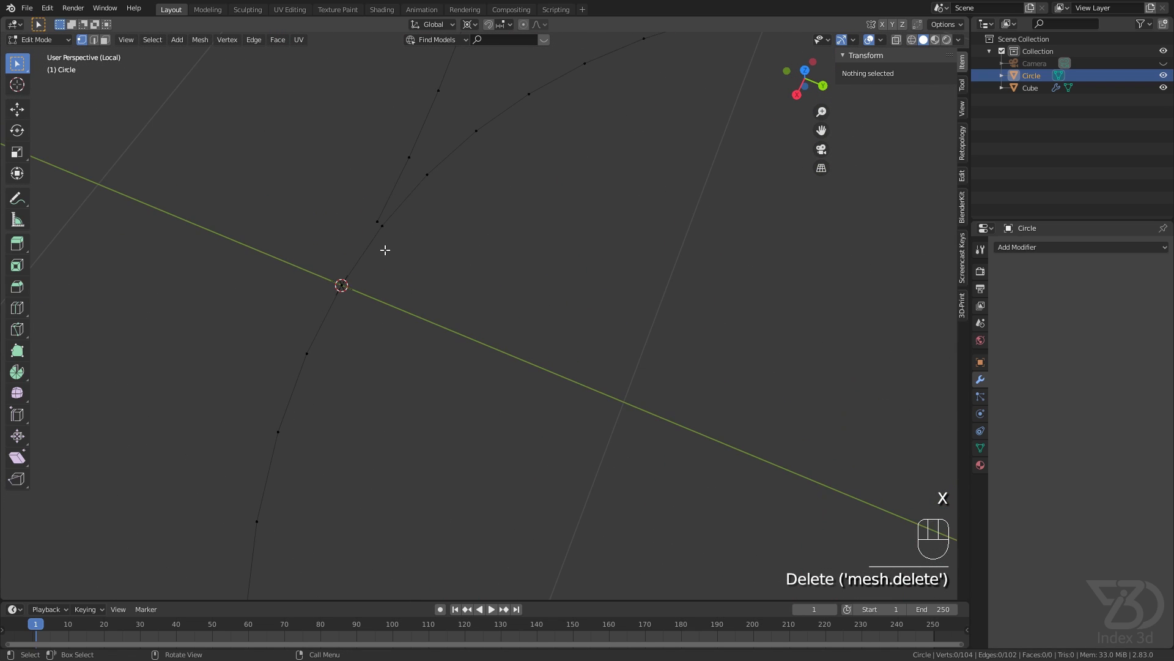
pyautogui.moveTo(348, 270); pyautogui.dragTo(333, 294, button='middle')
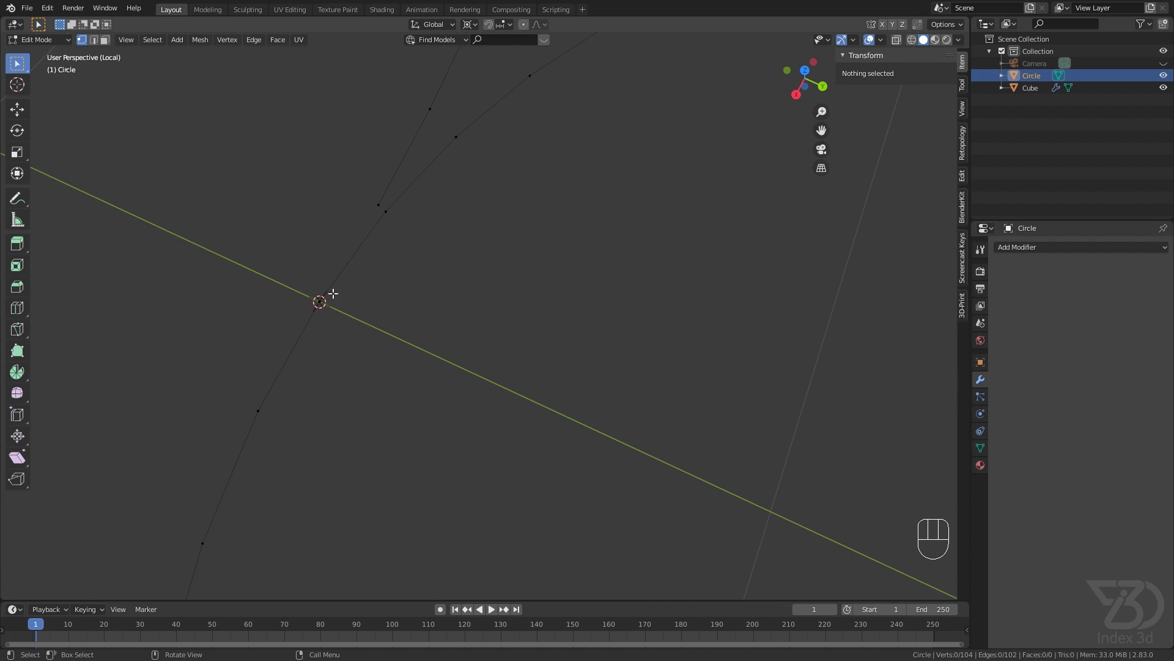
pyautogui.click(387, 212)
pyautogui.press('x')
pyautogui.click(444, 225)
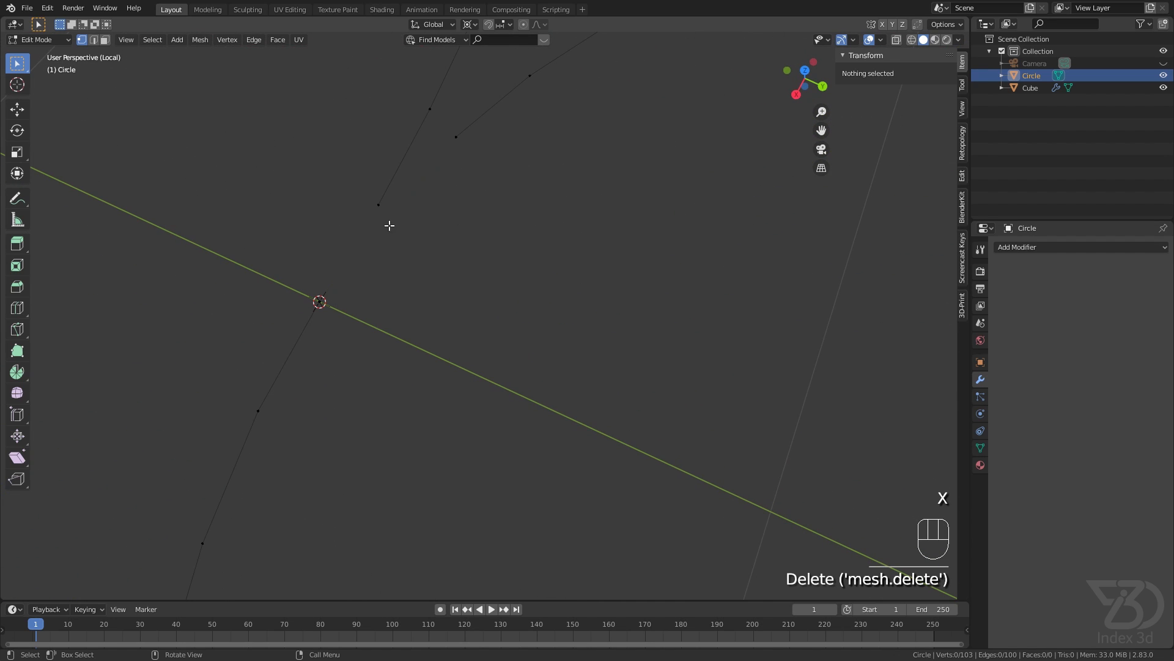
# - Select the detached flat arc as linked geometry and delete its vertices
pyautogui.scroll(-4, 387, 225)
pyautogui.click(555, 138)
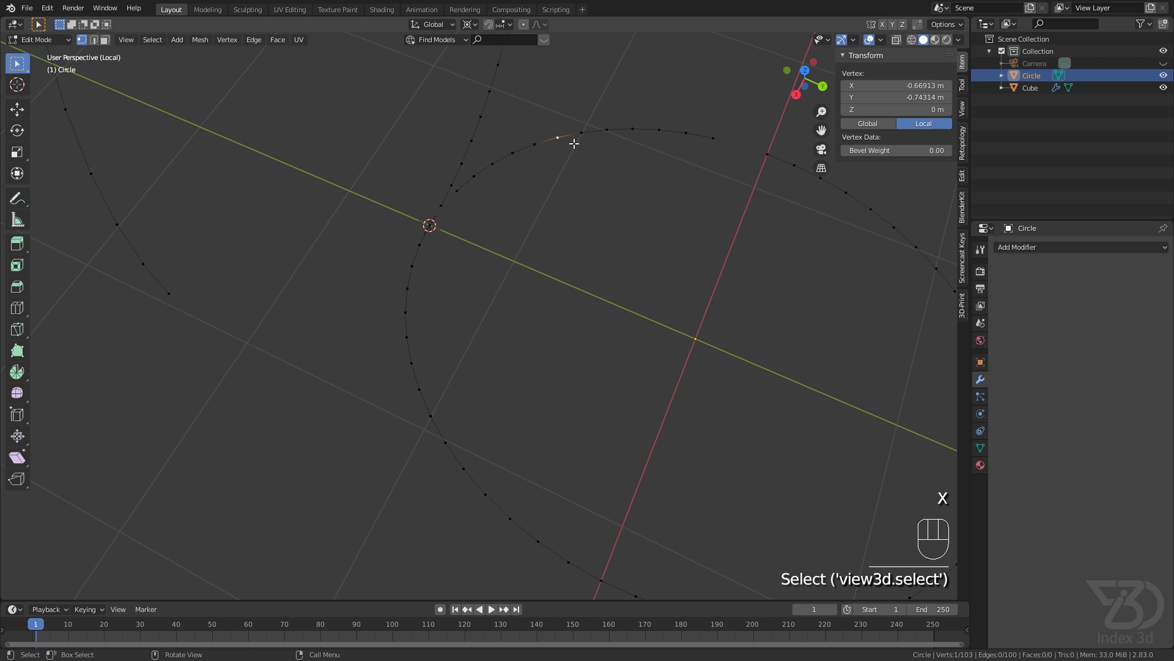
pyautogui.press('l')
pyautogui.press('x')
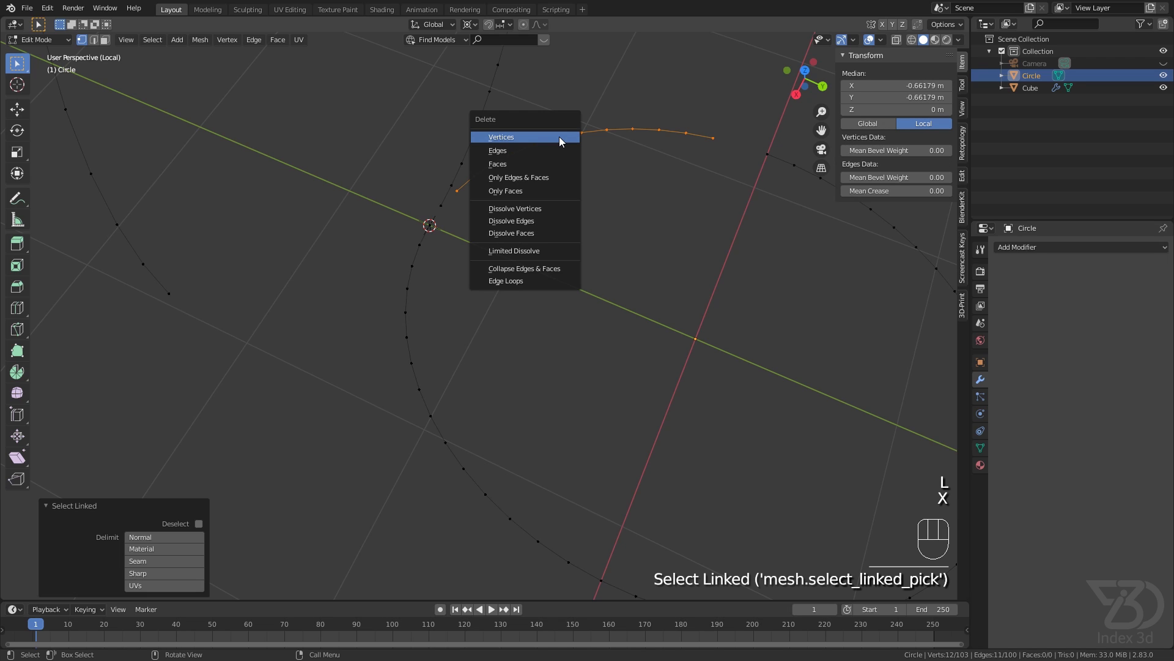
pyautogui.click(562, 138)
# - Join the vertex at the 3D cursor to the nearest end vertex of the upright arc with a new edge
pyautogui.scroll(3, 444, 208)
pyautogui.click(449, 198)
pyautogui.moveTo(450, 199); pyautogui.dragTo(458, 231, button='middle')
pyautogui.keyDown('shift'); pyautogui.click(479, 211); pyautogui.keyUp('shift')
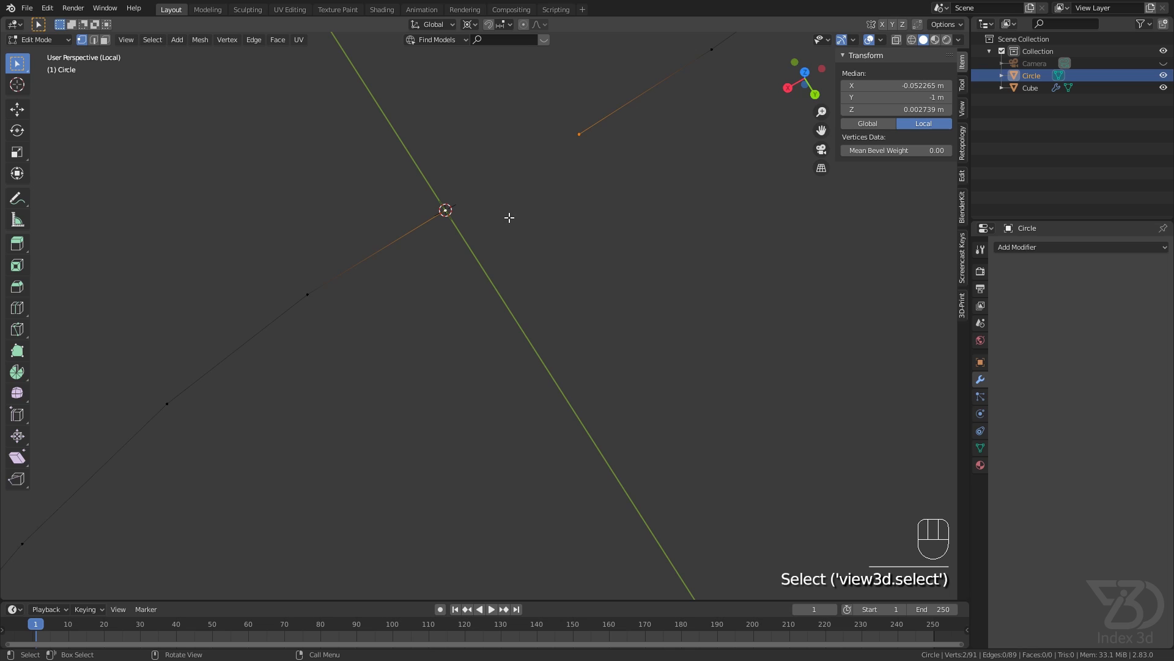
pyautogui.press('j')
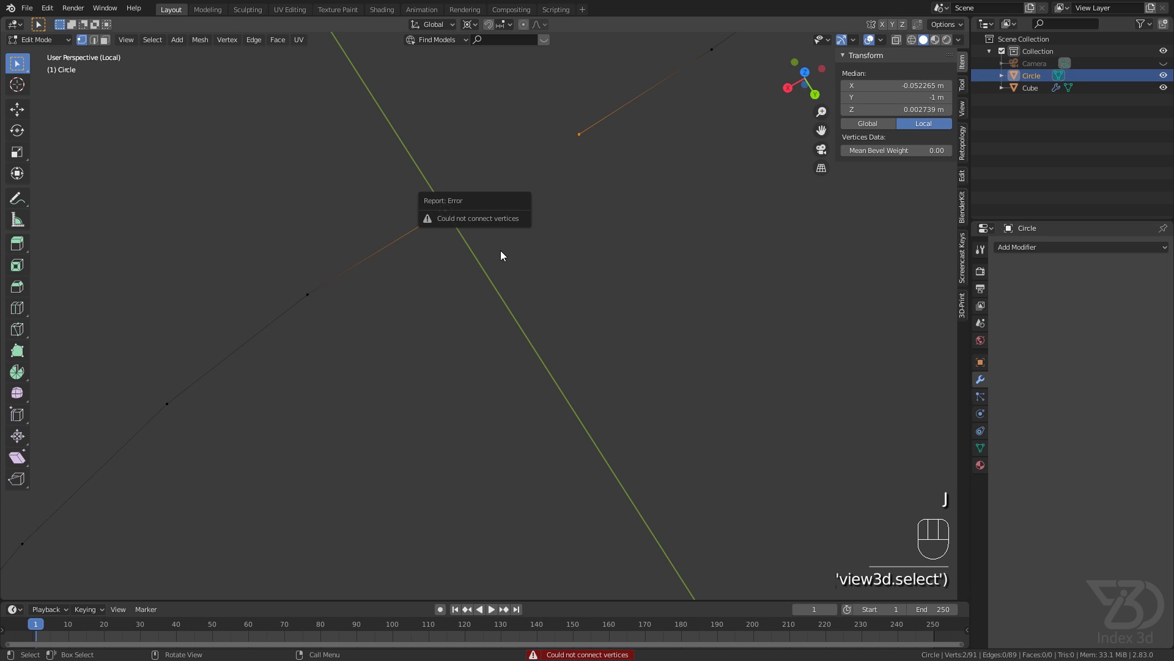
pyautogui.press('f')
# - Test-move the vertex at the 3D cursor to check that it connects both arcs, cancelling each move
pyautogui.moveTo(558, 192); pyautogui.dragTo(480, 204, button='middle')
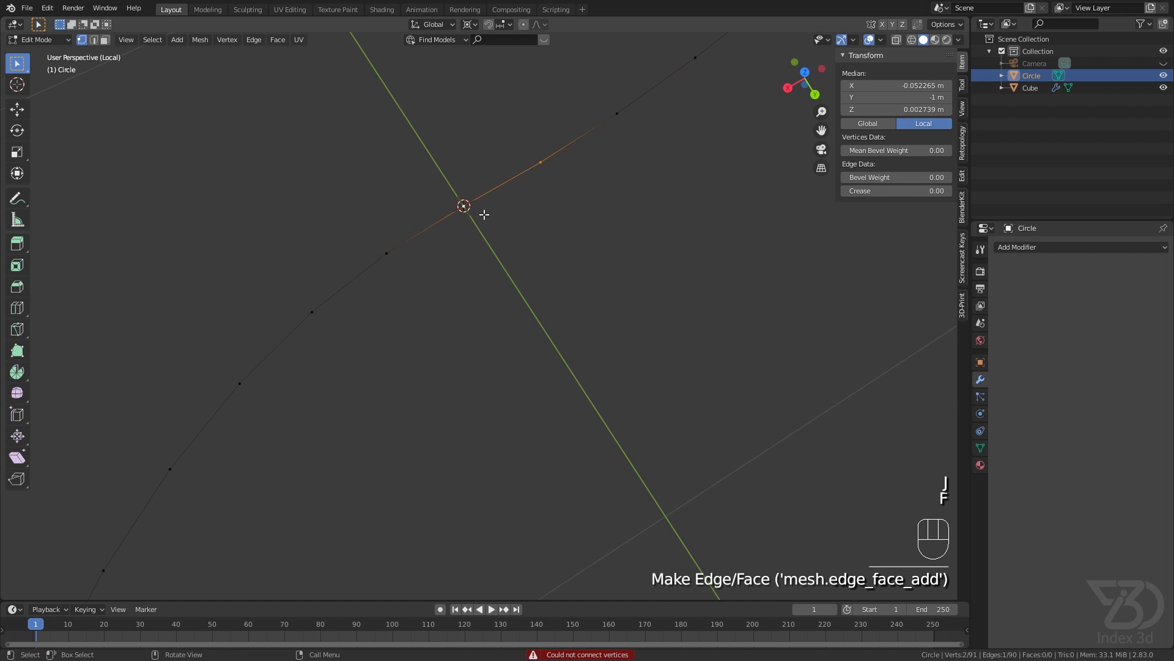
pyautogui.click(460, 212)
pyautogui.press('g')
pyautogui.rightClick(472, 216)
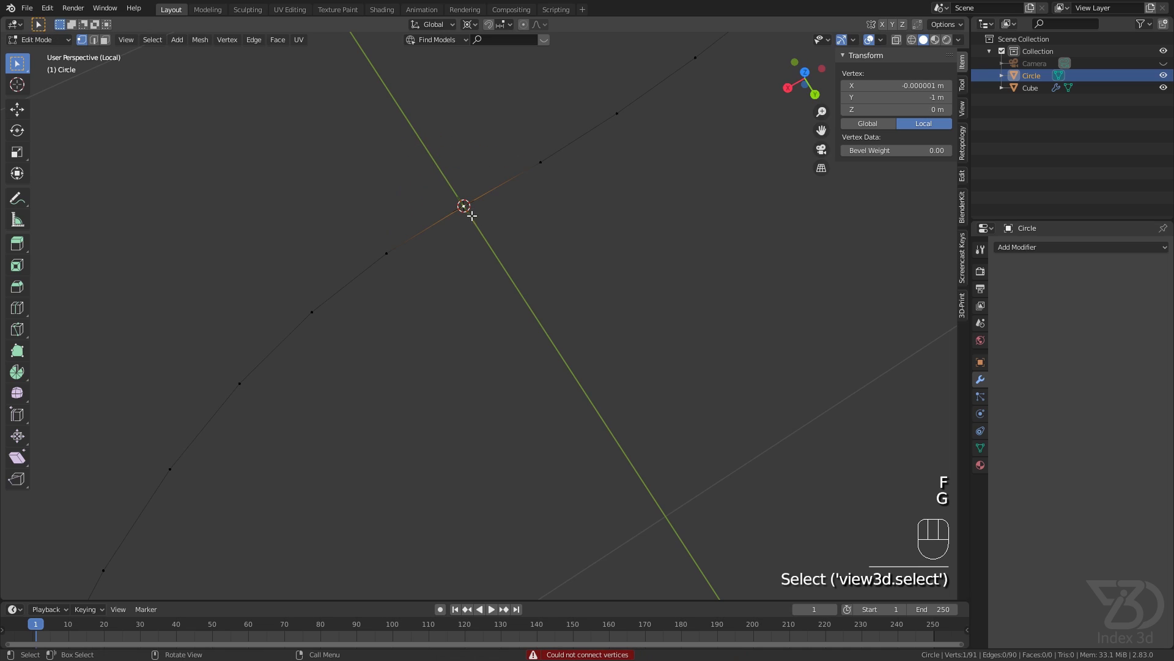
pyautogui.scroll(2, 446, 211)
pyautogui.click(475, 238)
pyautogui.moveTo(475, 239); pyautogui.dragTo(426, 319, button='middle')
pyautogui.click(369, 323)
pyautogui.press('g')
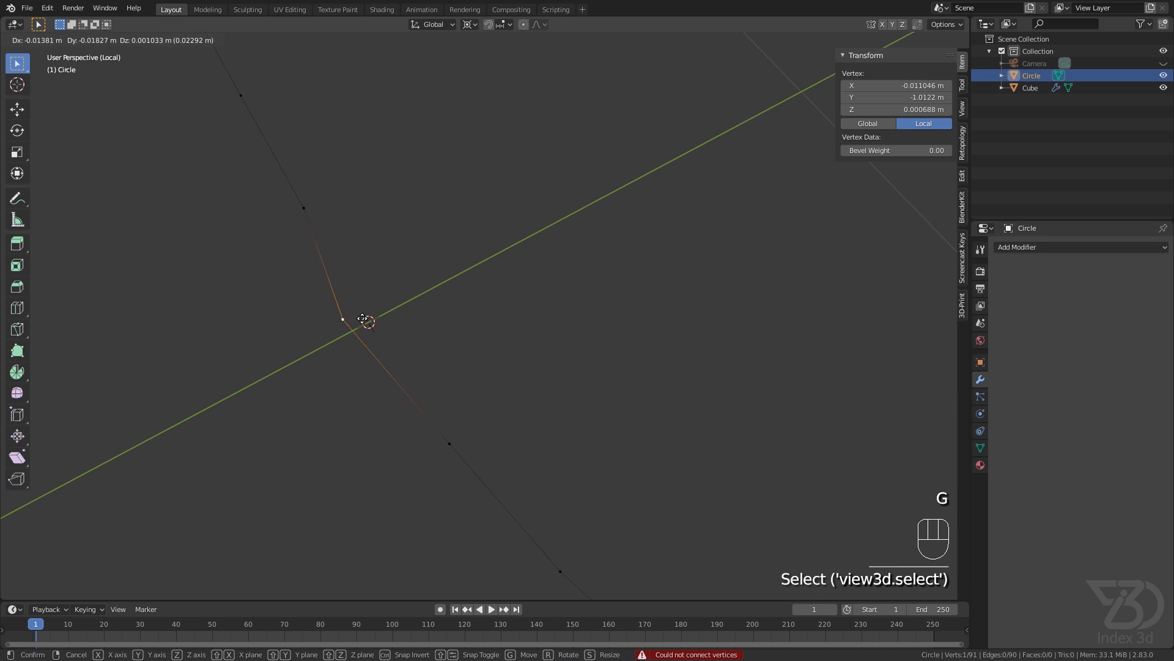
pyautogui.rightClick(385, 289)
# - Select all vertices of the path mesh and merge overlapping ones with Merge by Distance
pyautogui.scroll(-6, 382, 291)
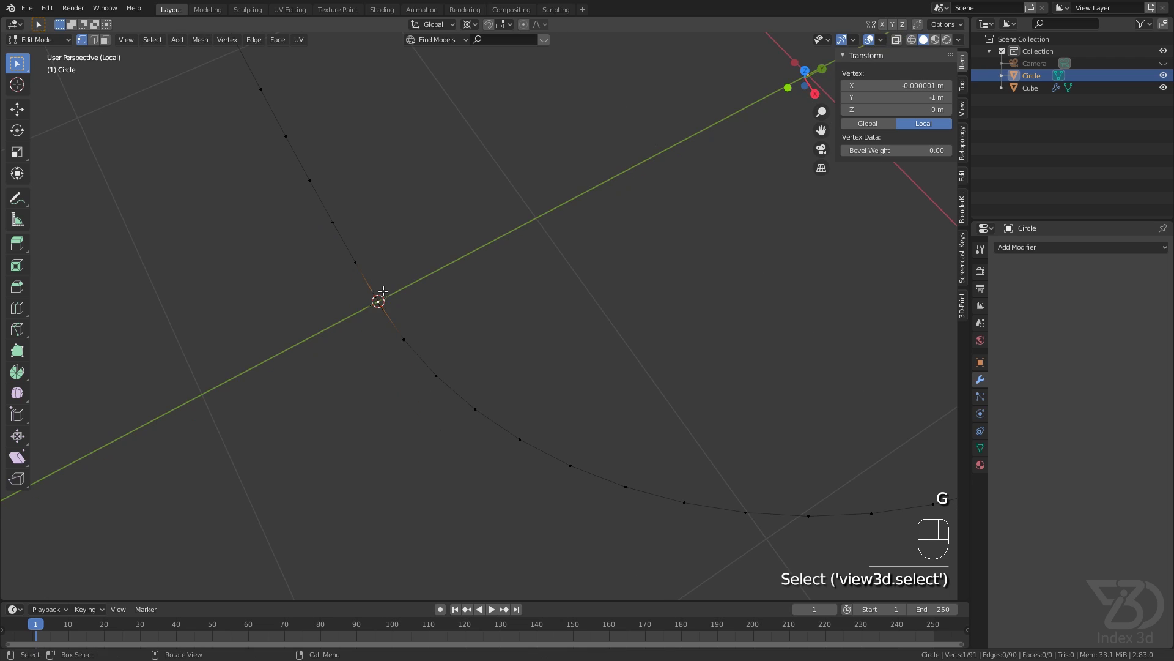
pyautogui.press('a')
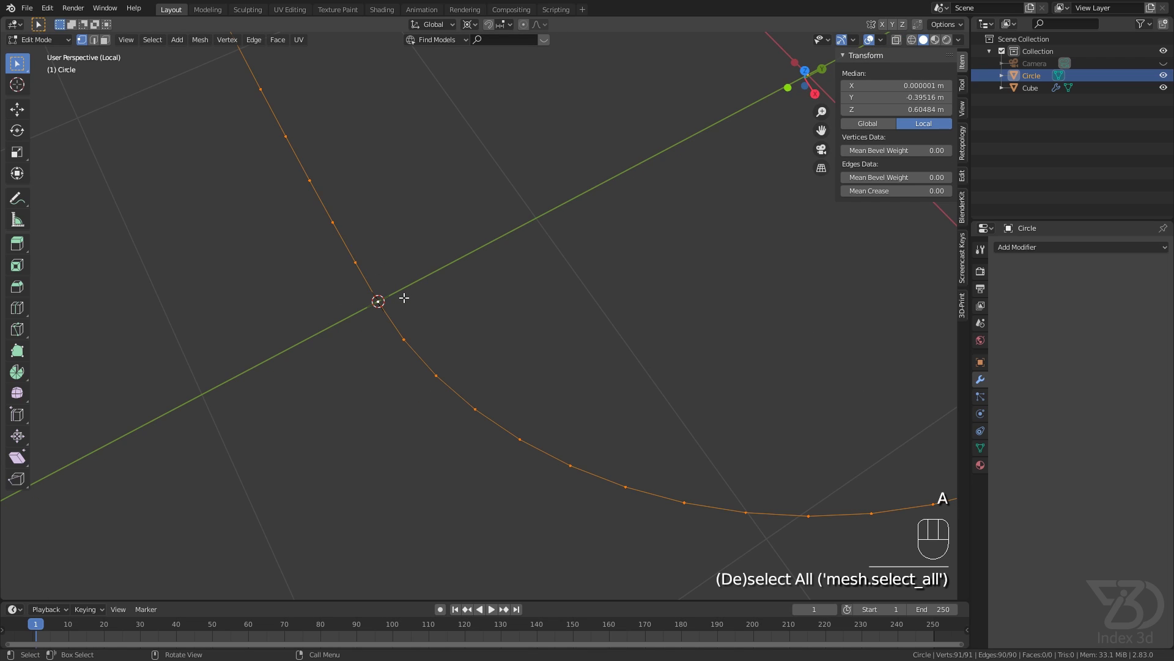
pyautogui.press('F3')
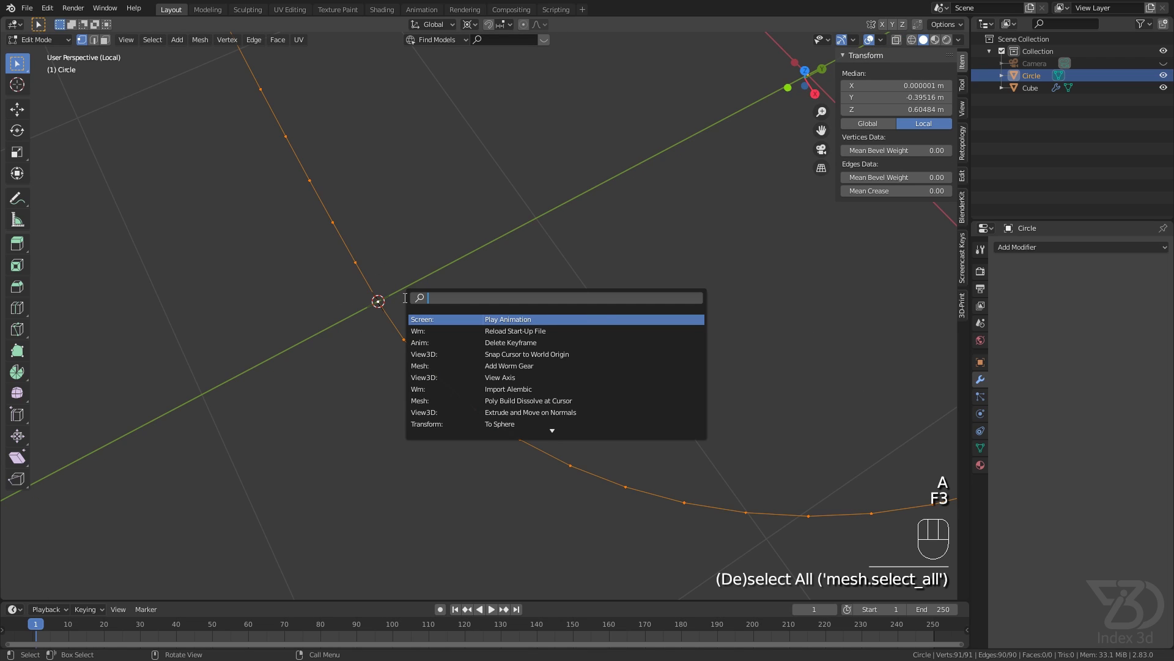
pyautogui.write('mar')
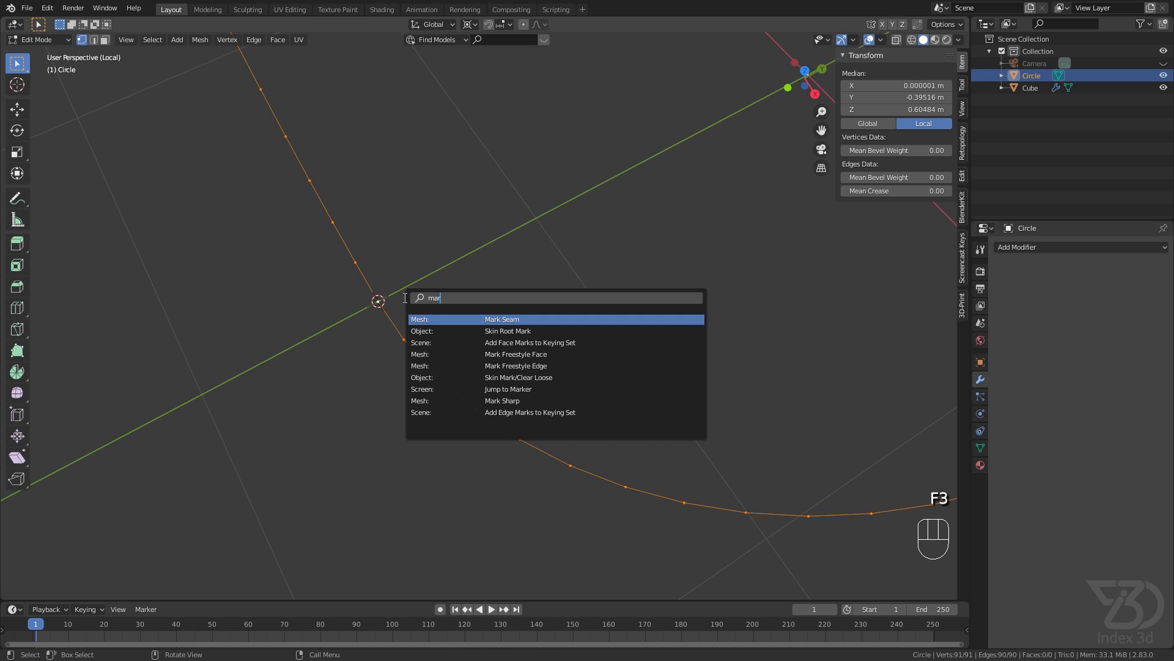
pyautogui.press('BackSpace')
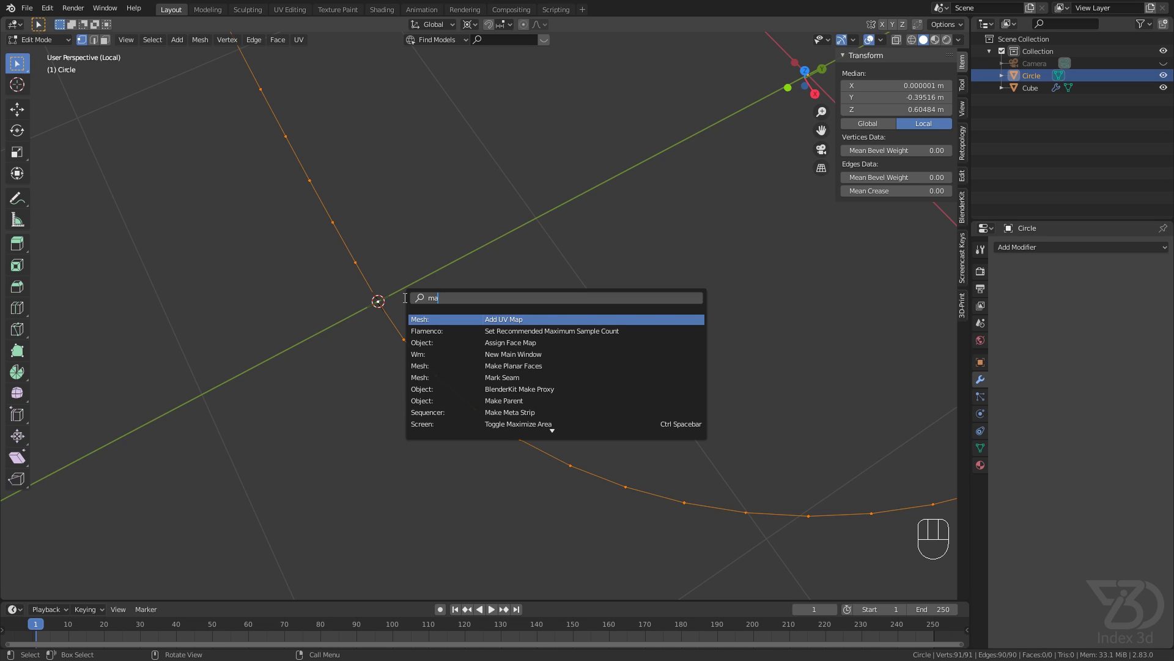
pyautogui.press('BackSpace')
pyautogui.press('BackSpace')
pyautogui.write('me')
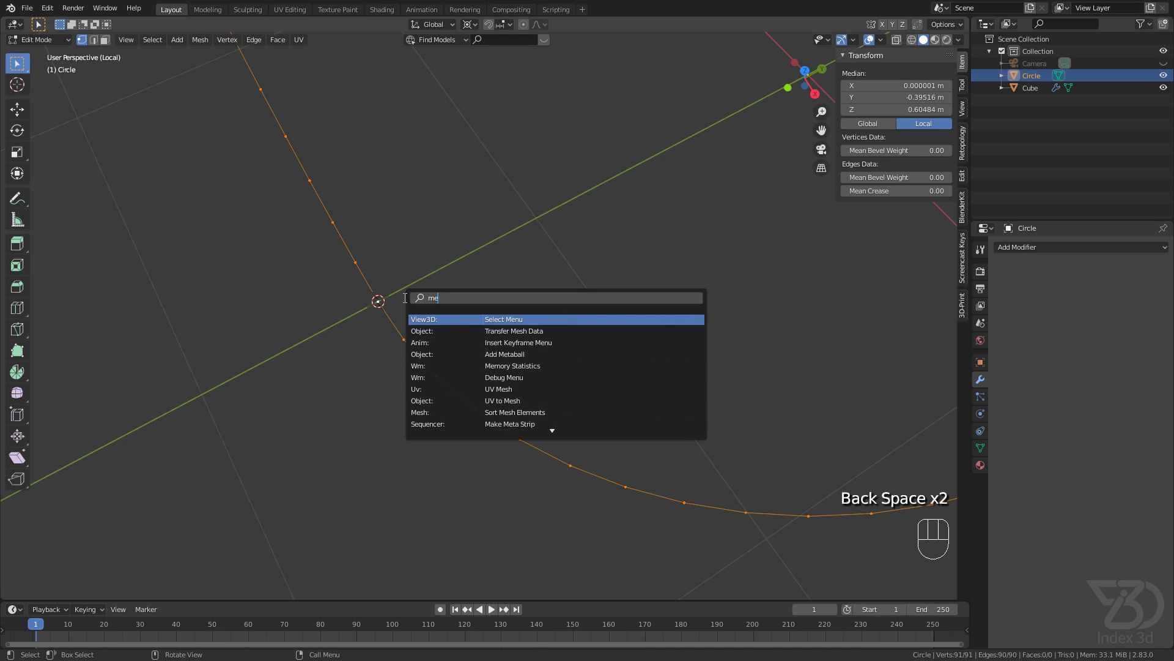
pyautogui.write('r')
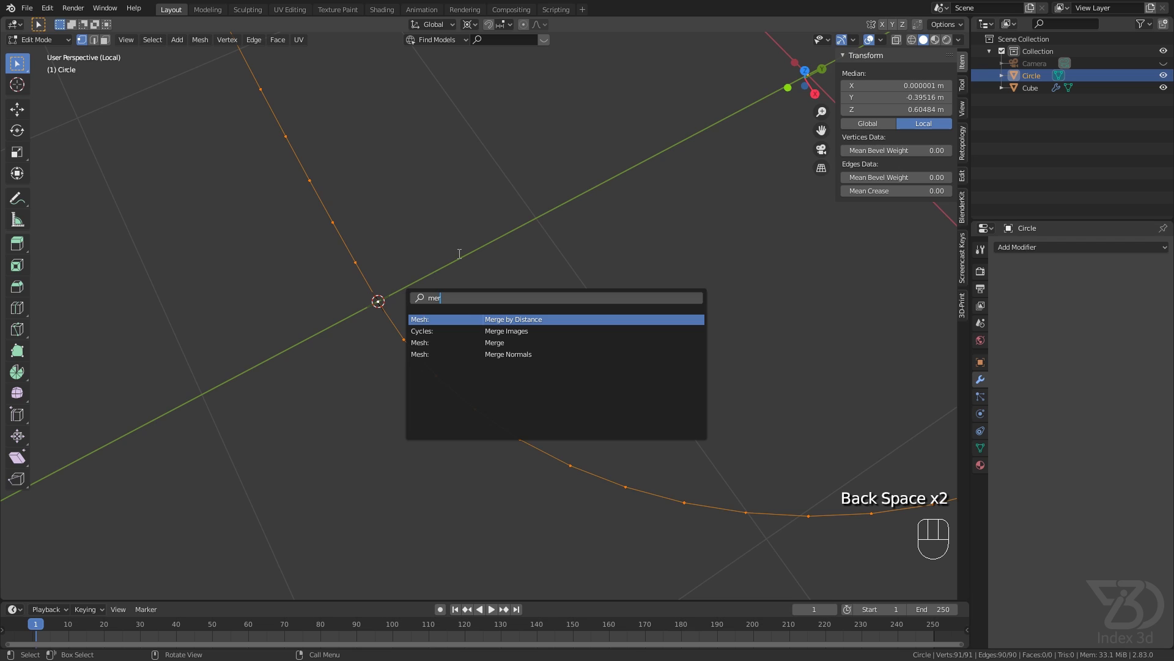
pyautogui.press('Return')
# - Test-move the path vertex at the 3D cursor to check that both arcs share it, cancelling the move
pyautogui.moveTo(466, 270); pyautogui.dragTo(410, 281, button='middle')
pyautogui.click(405, 314)
pyautogui.press('g')
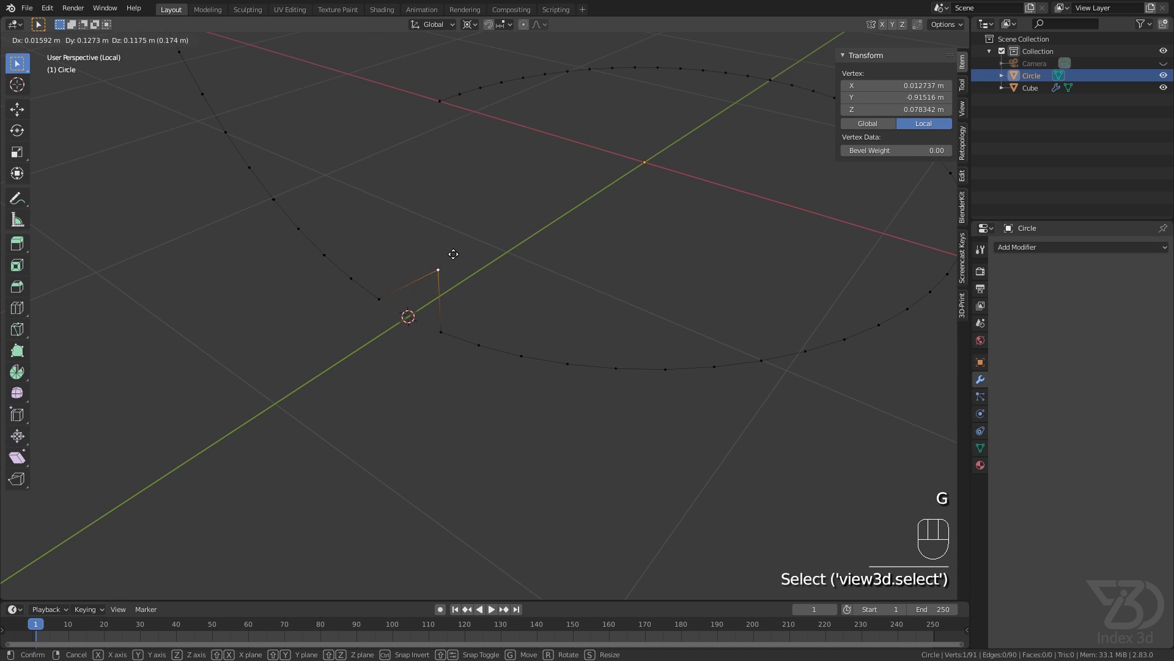
pyautogui.rightClick(435, 249)
# - Leave mesh editing and convert the Circle path from a mesh to a curve
pyautogui.moveTo(448, 236); pyautogui.dragTo(526, 321, button='middle')
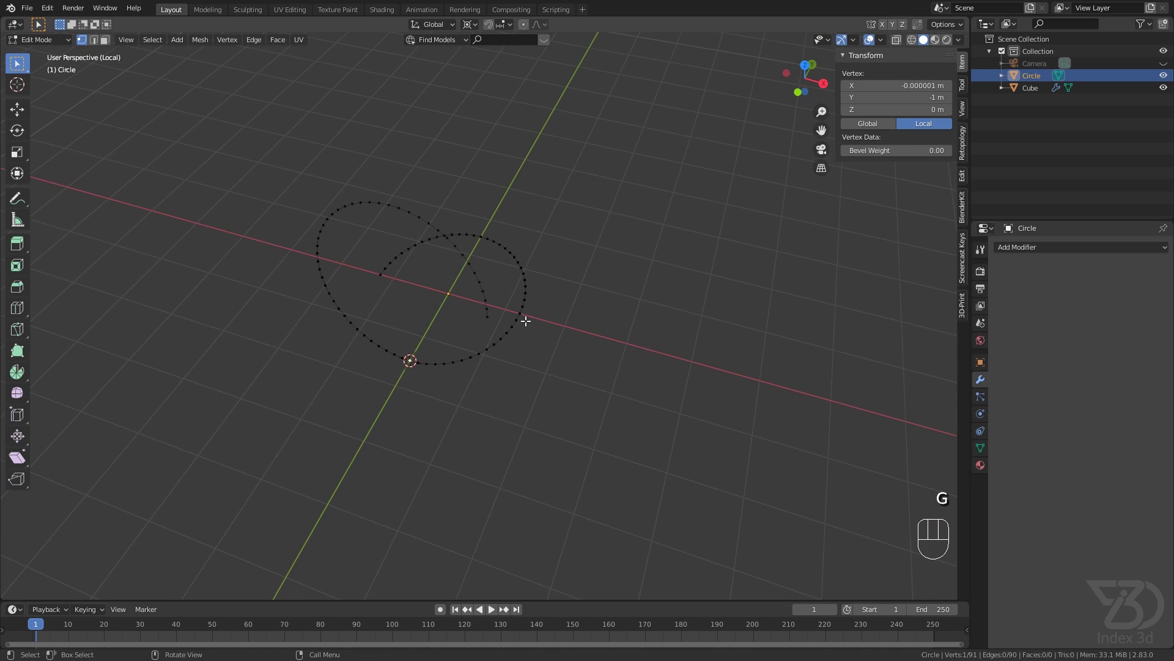
pyautogui.press('Tab')
pyautogui.click(163, 40)
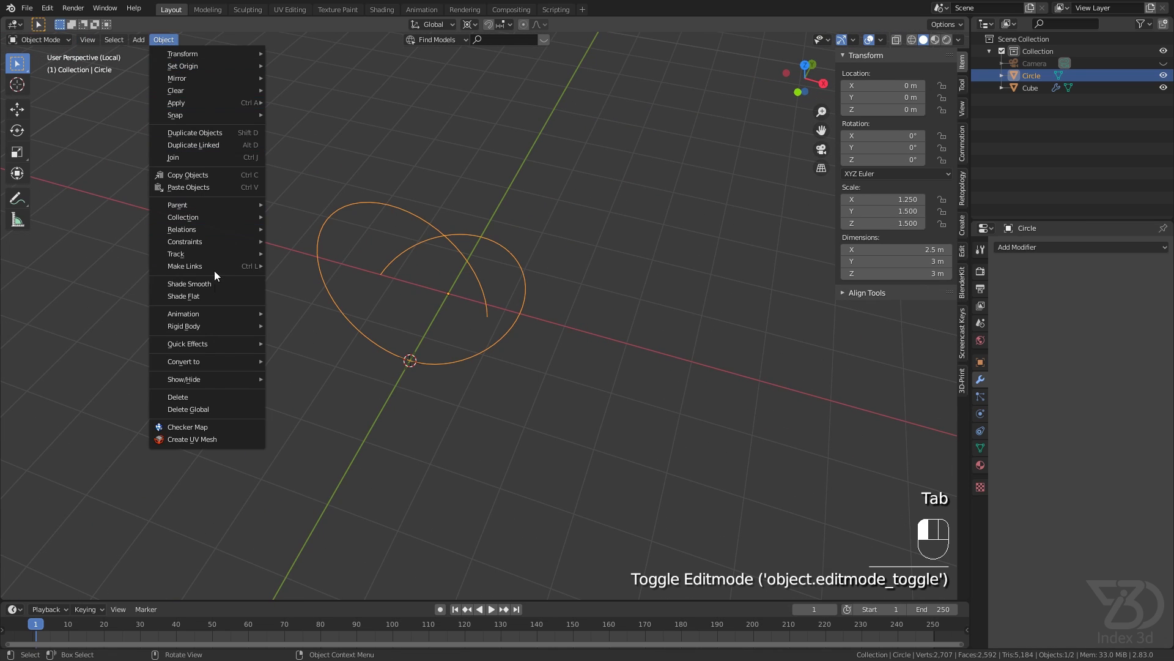
pyautogui.moveTo(215, 362)
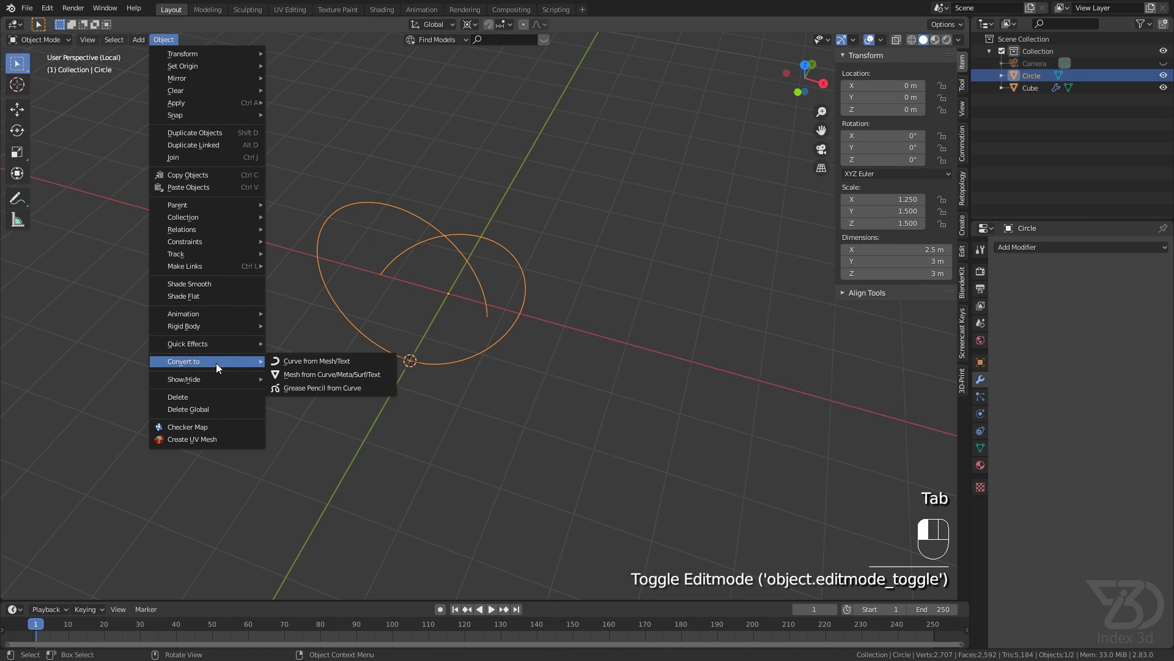
pyautogui.click(322, 362)
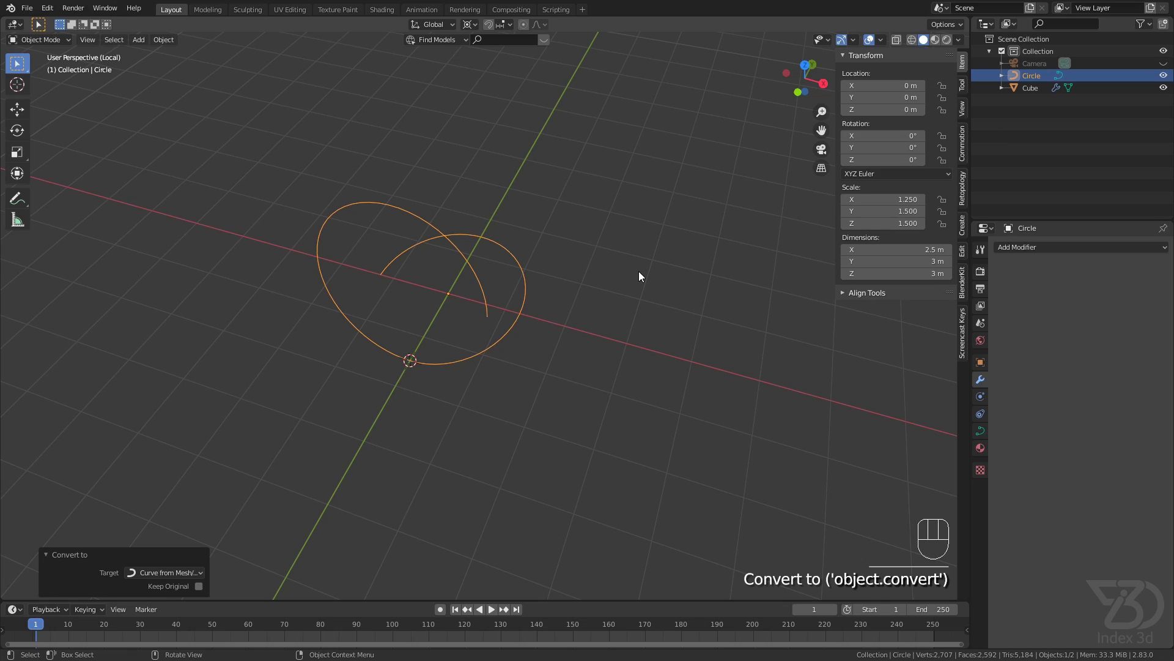
# - Exit the isolated local view and apply smooth shading to the row of blocks
pyautogui.press('KP_Divide')
pyautogui.scroll(-5, 601, 273)
pyautogui.moveTo(641, 332); pyautogui.dragTo(610, 315, button='middle')
pyautogui.scroll(6, 560, 277)
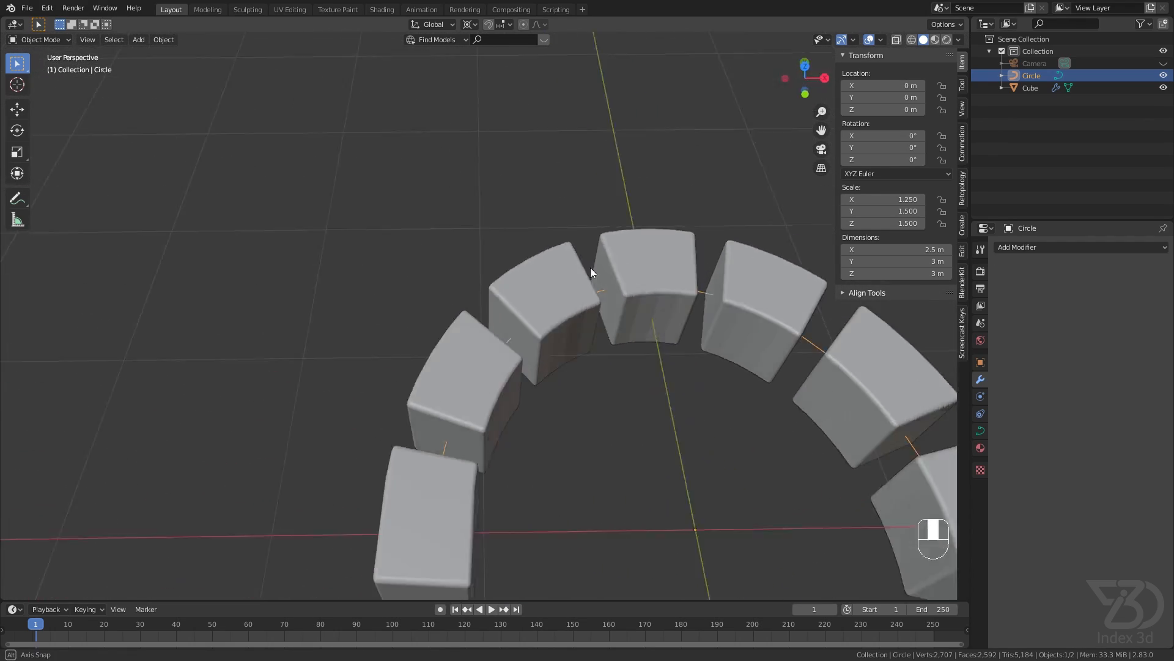
pyautogui.moveTo(590, 267); pyautogui.dragTo(489, 251, button='middle')
pyautogui.moveTo(691, 288); pyautogui.dragTo(502, 315, button='middle')
pyautogui.click(635, 288)
pyautogui.rightClick(636, 285)
pyautogui.click(612, 279)
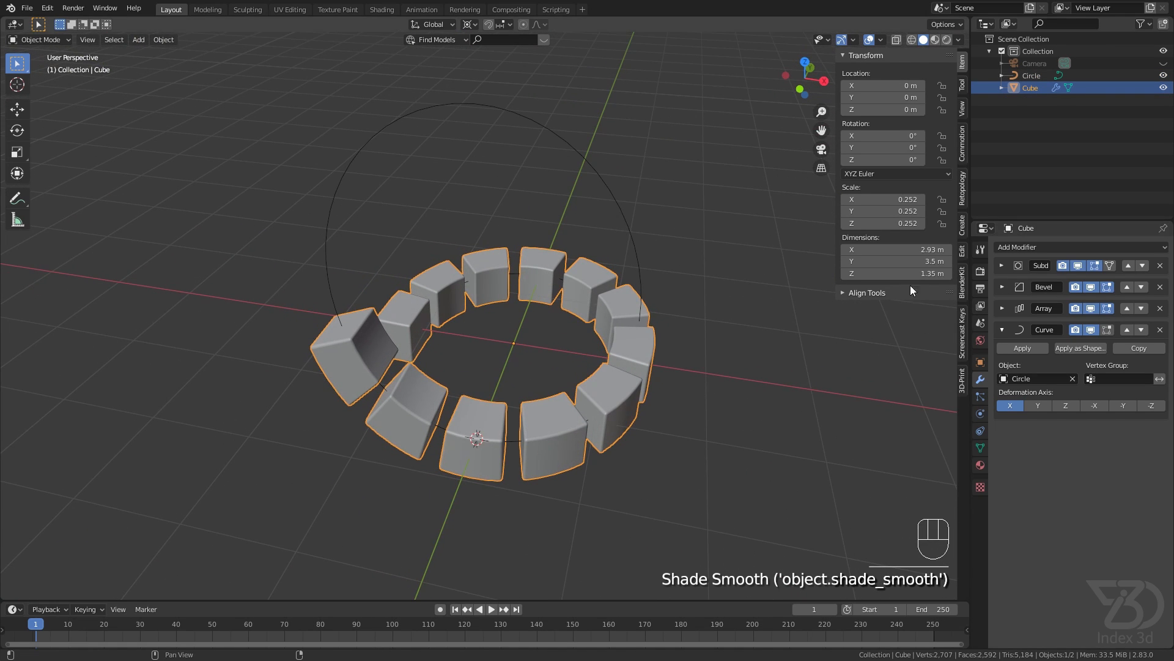
# - Reveal and select the camera, and clear its location and rotation
pyautogui.scroll(-2, 540, 298)
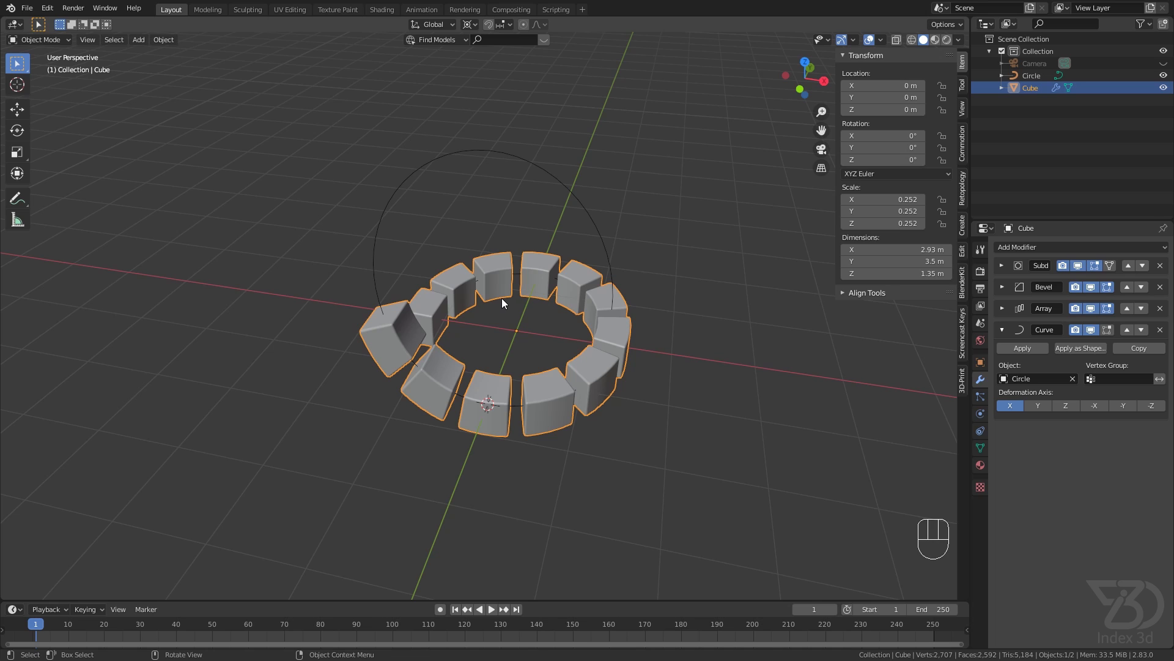
pyautogui.moveTo(537, 333); pyautogui.dragTo(510, 336, button='middle')
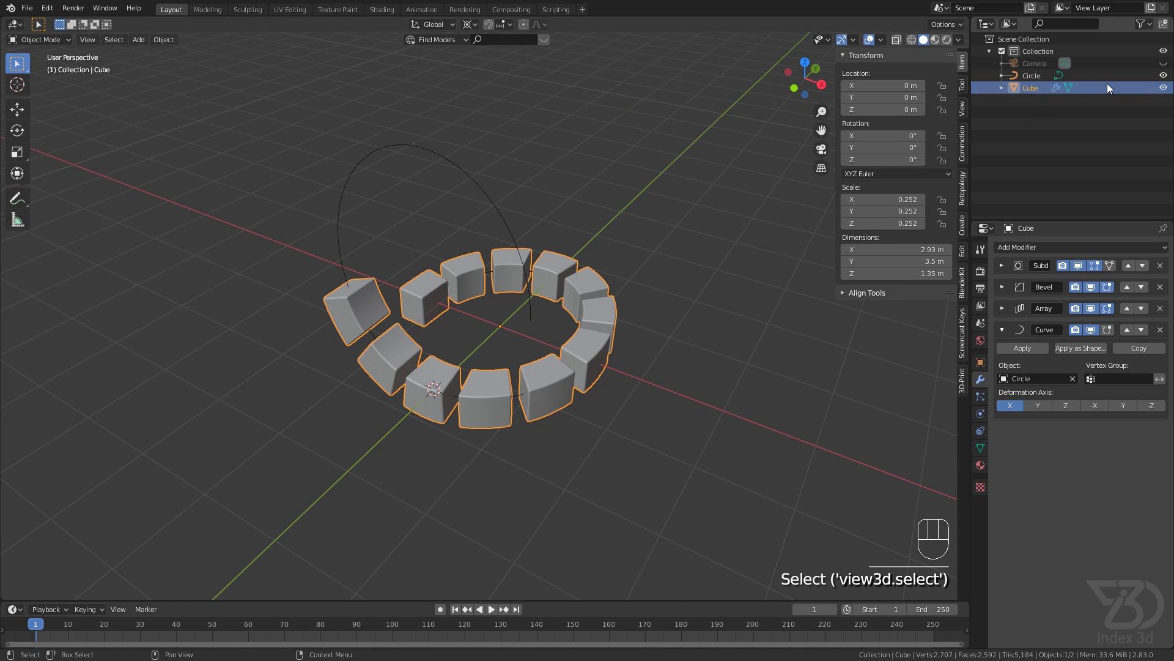
pyautogui.click(1063, 64)
pyautogui.scroll(-5, 626, 241)
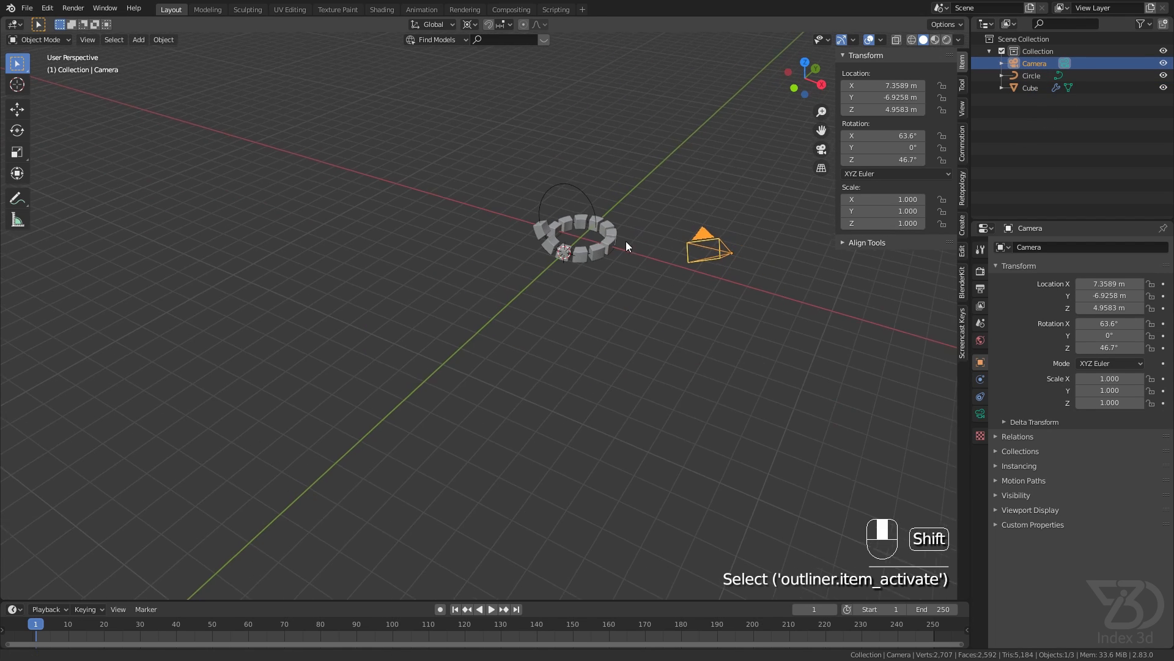
pyautogui.press('alt')
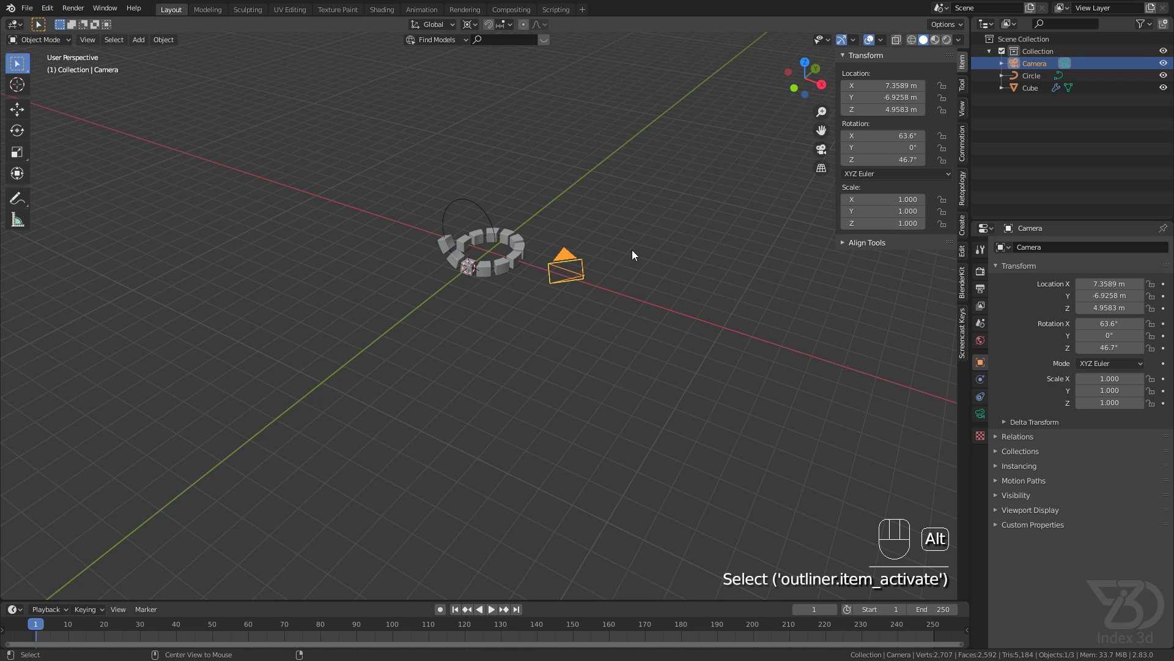
pyautogui.hotkey('alt', 'g')
pyautogui.hotkey('alt', 'r')
# - Try to rotate the camera 90° about the global X axis around the 3D cursor
pyautogui.moveTo(587, 255); pyautogui.dragTo(496, 267, button='middle')
pyautogui.write('rx')
pyautogui.write('90')
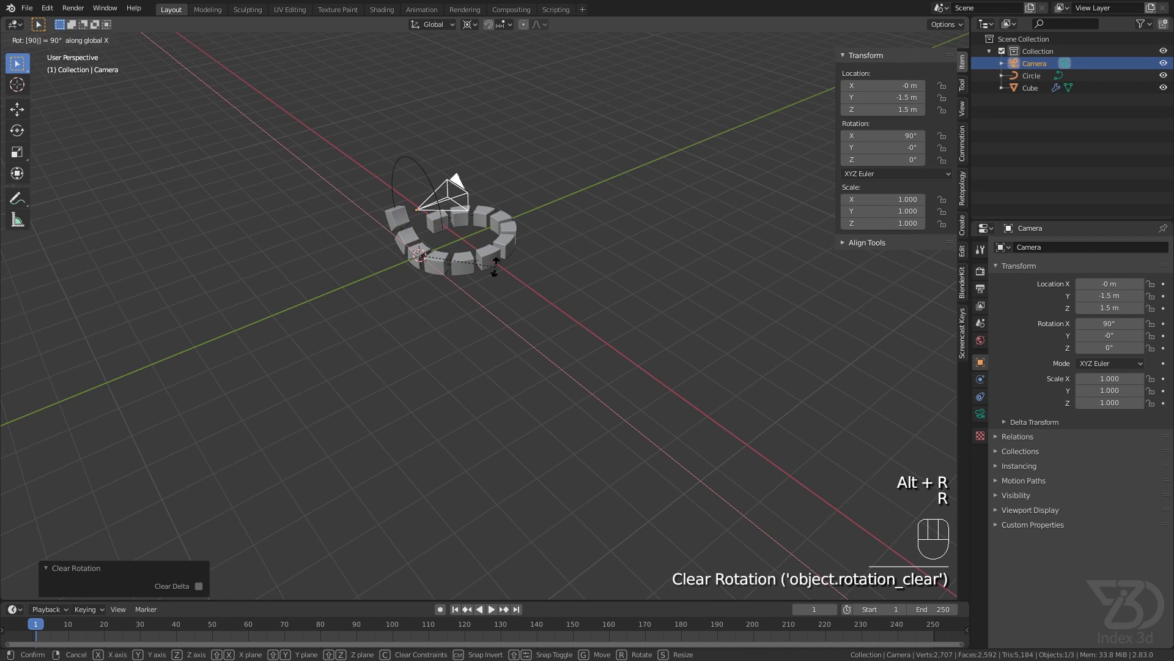
pyautogui.press('Return')
pyautogui.hotkey('ctrl', 'z')
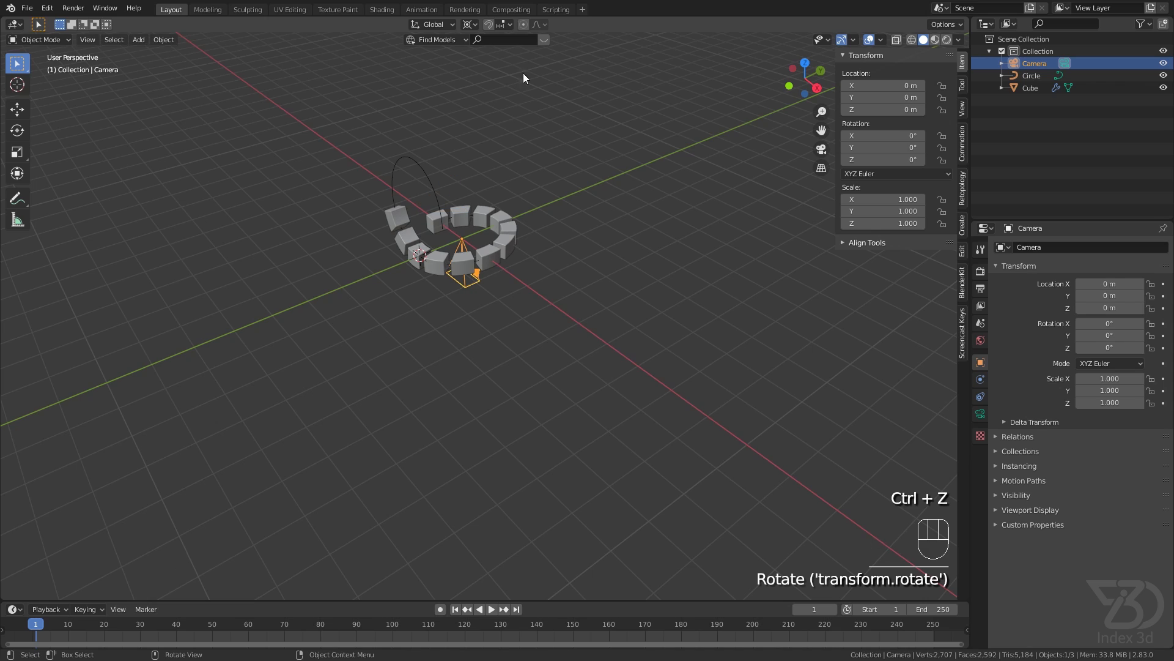
# - Switch the transform pivot to Median Point and rotate the camera 90° about the global X axis
pyautogui.click(471, 27)
pyautogui.click(499, 79)
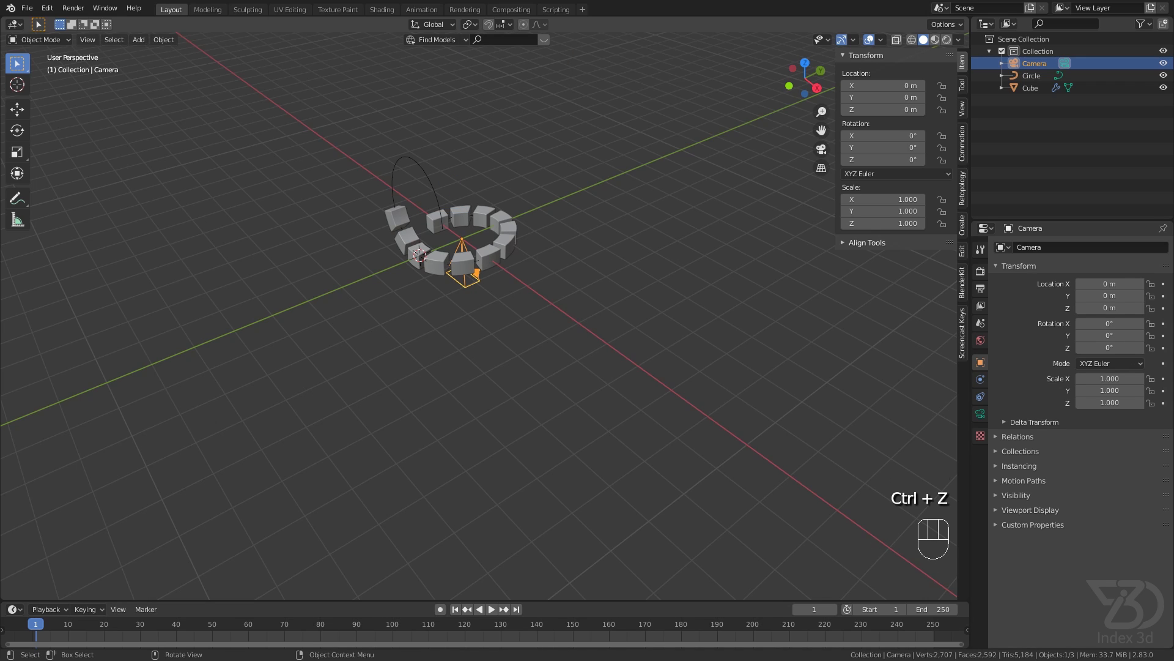
pyautogui.write('rx90')
pyautogui.press('Return')
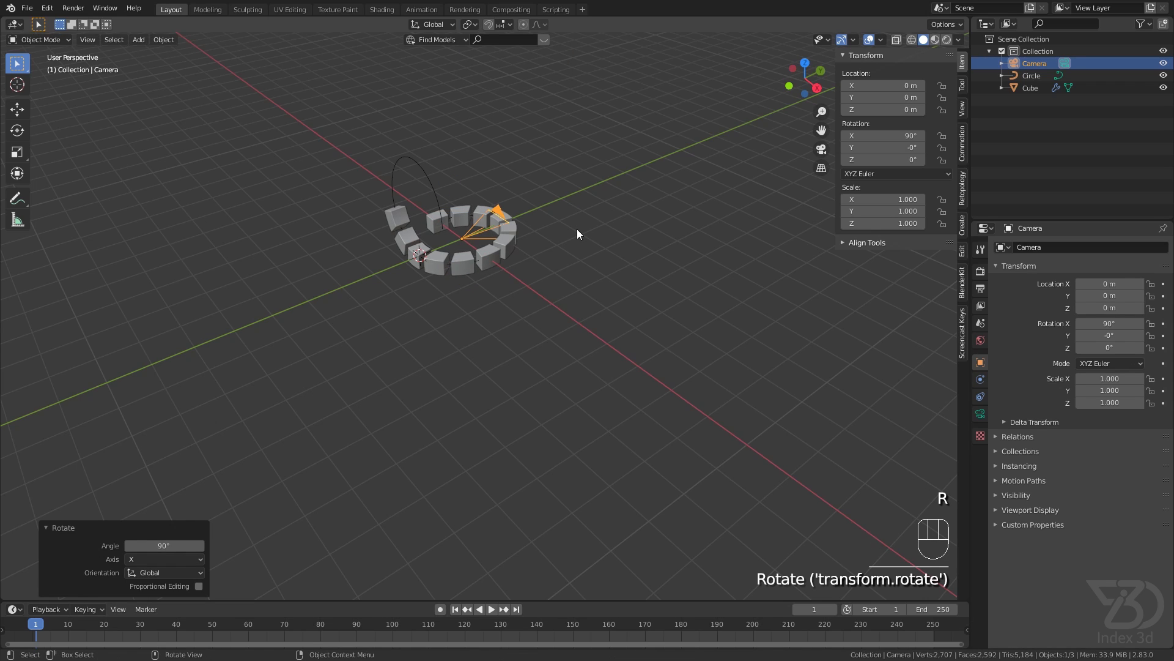
# - Move the camera back about 7.46 m in the negative Y direction
pyautogui.press('g')
pyautogui.press('x')
pyautogui.press('y')
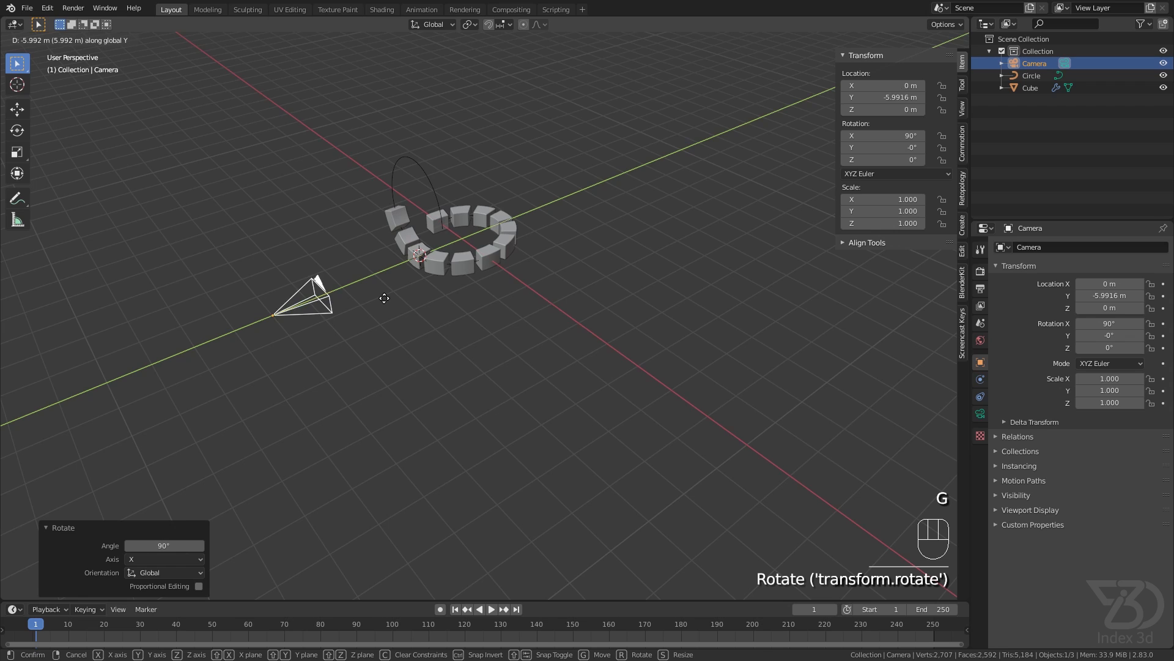
pyautogui.click(328, 323)
# - Look through the camera and set the render output's X resolution to 1080 px for a square frame
pyautogui.moveTo(328, 323); pyautogui.dragTo(479, 326, button='middle')
pyautogui.click(980, 271)
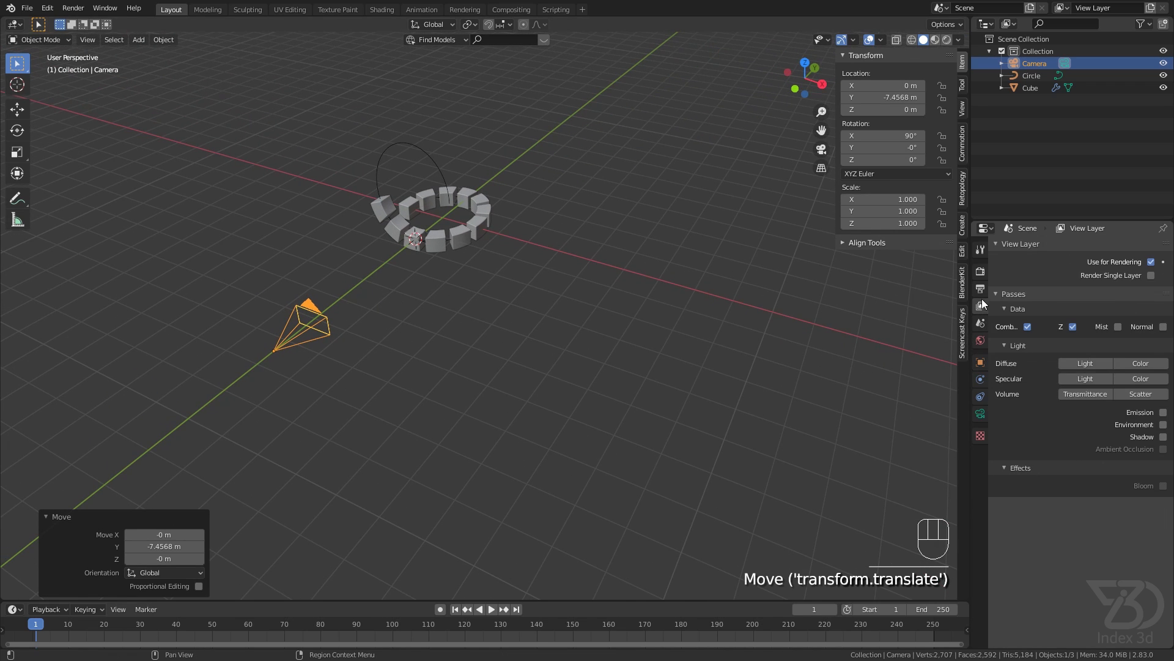
pyautogui.click(980, 288)
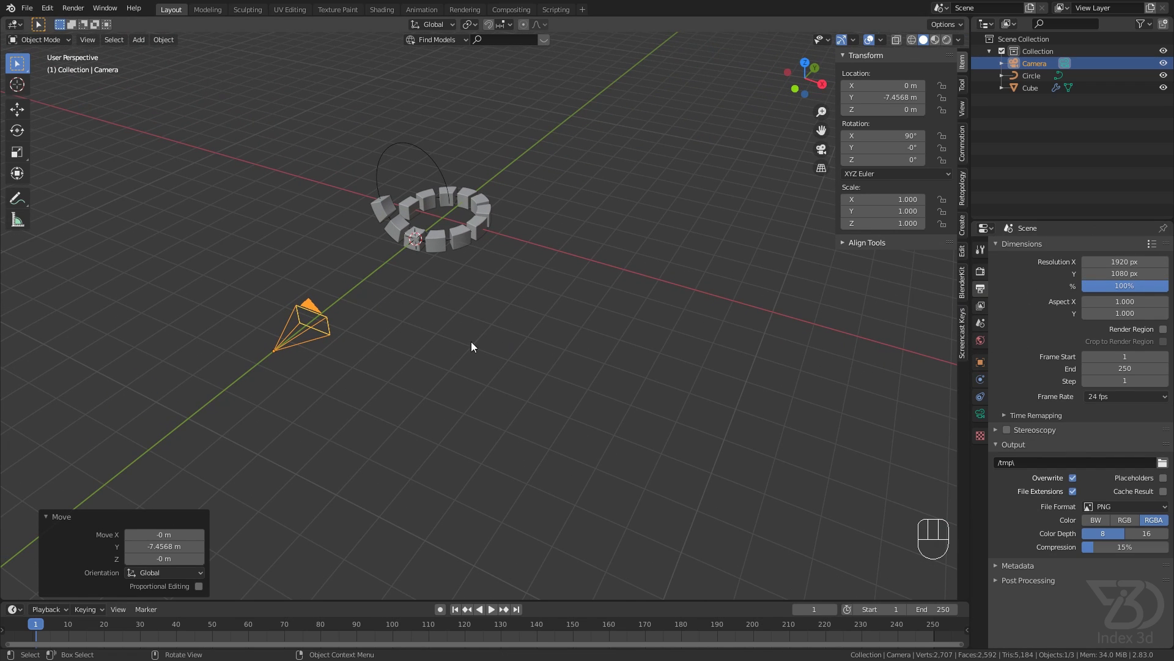
pyautogui.press('KP_0')
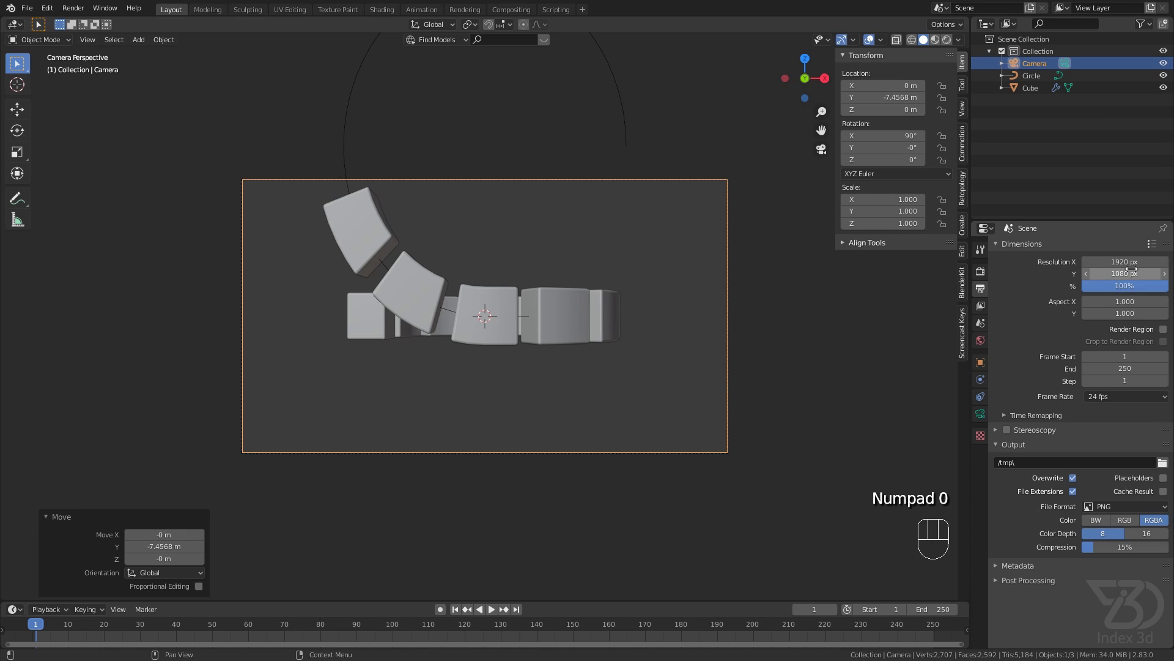
pyautogui.moveTo(1133, 261); pyautogui.dragTo(1147, 274)
pyautogui.press('Return')
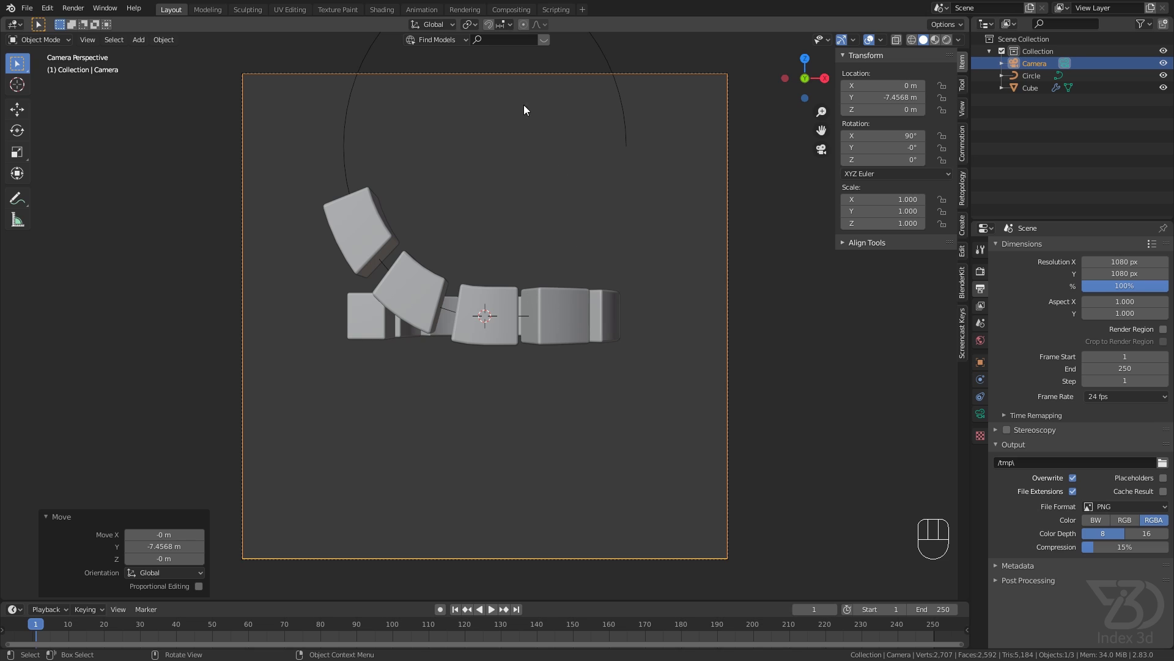
# - Snap the 3D cursor to the world origin and set the transform pivot to the 3D cursor in camera view
pyautogui.moveTo(501, 245); pyautogui.dragTo(490, 305, button='middle')
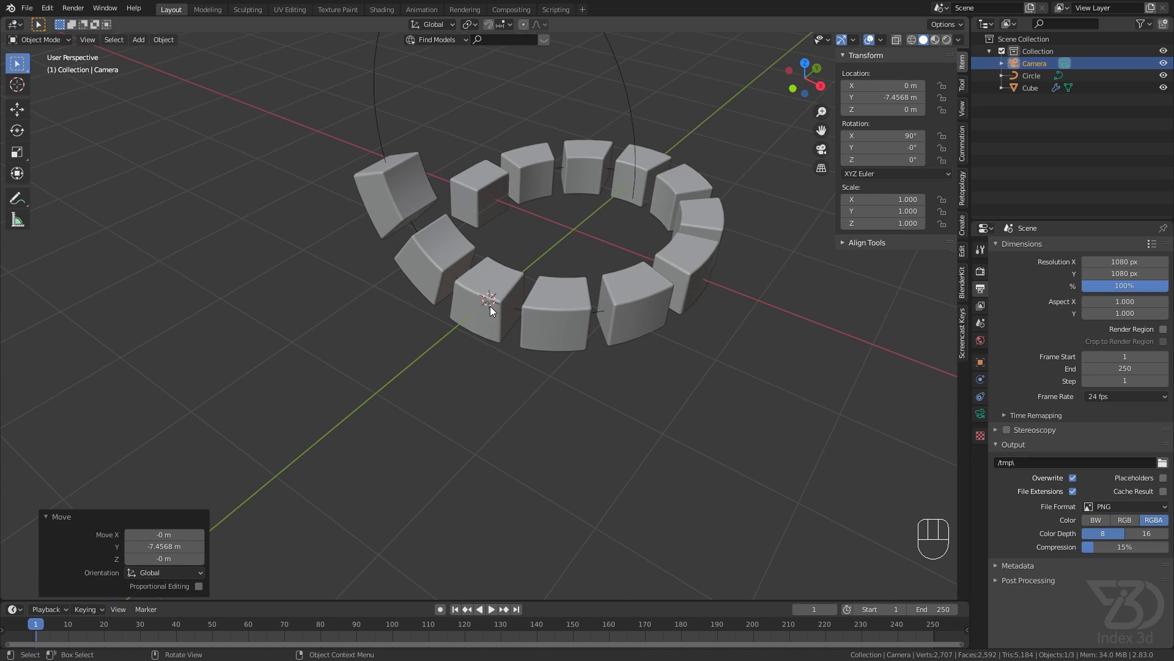
pyautogui.press('shift')
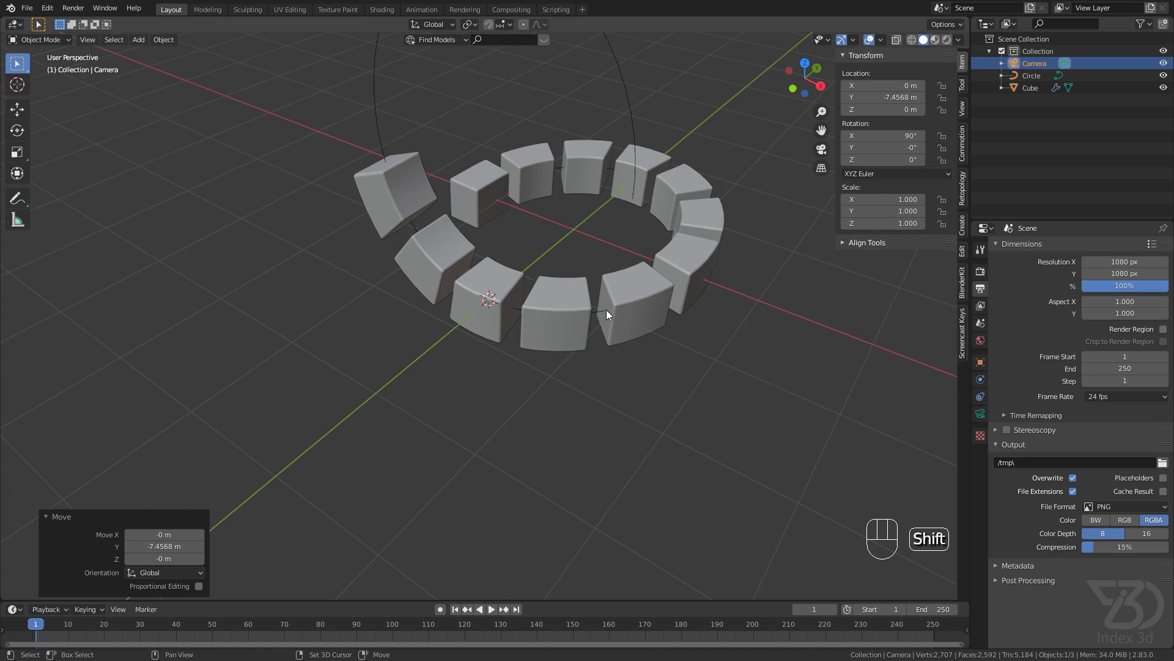
pyautogui.hotkey('shift', 's')
pyautogui.click(518, 348)
pyautogui.scroll(-4, 517, 323)
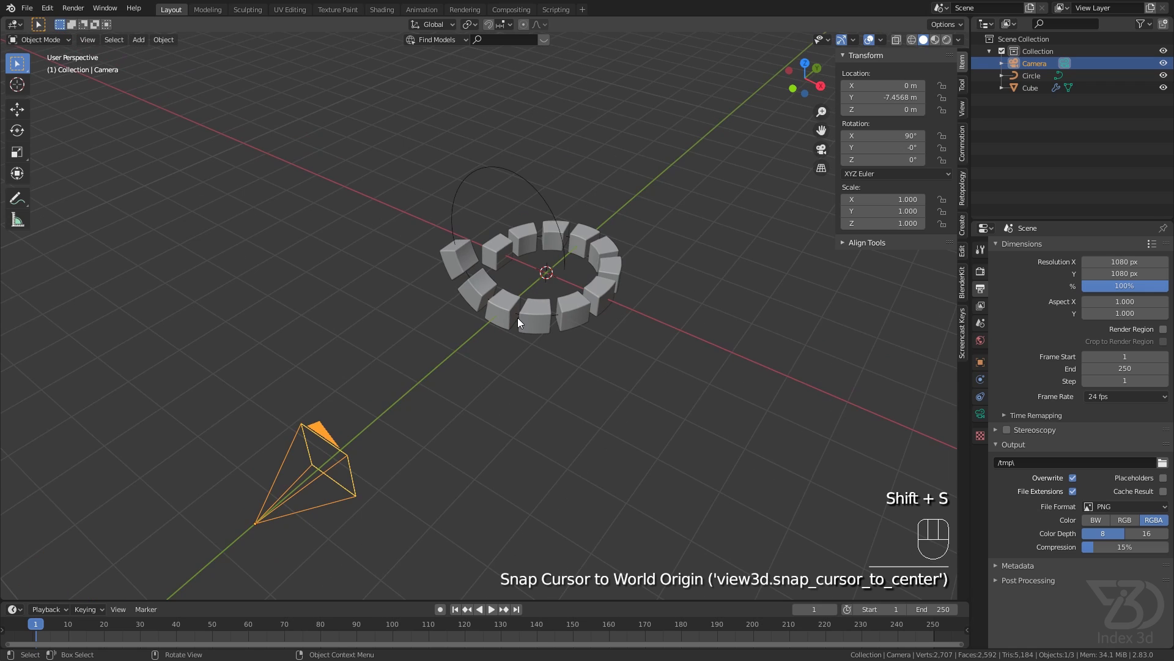
pyautogui.press('KP_0')
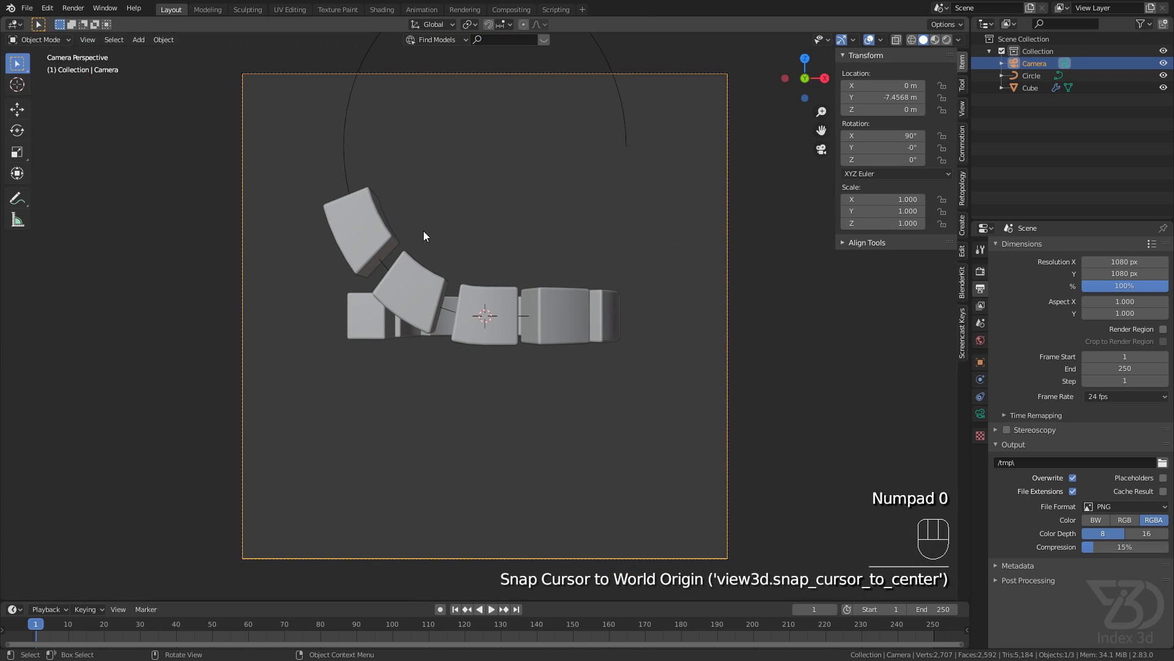
pyautogui.click(469, 24)
pyautogui.click(491, 53)
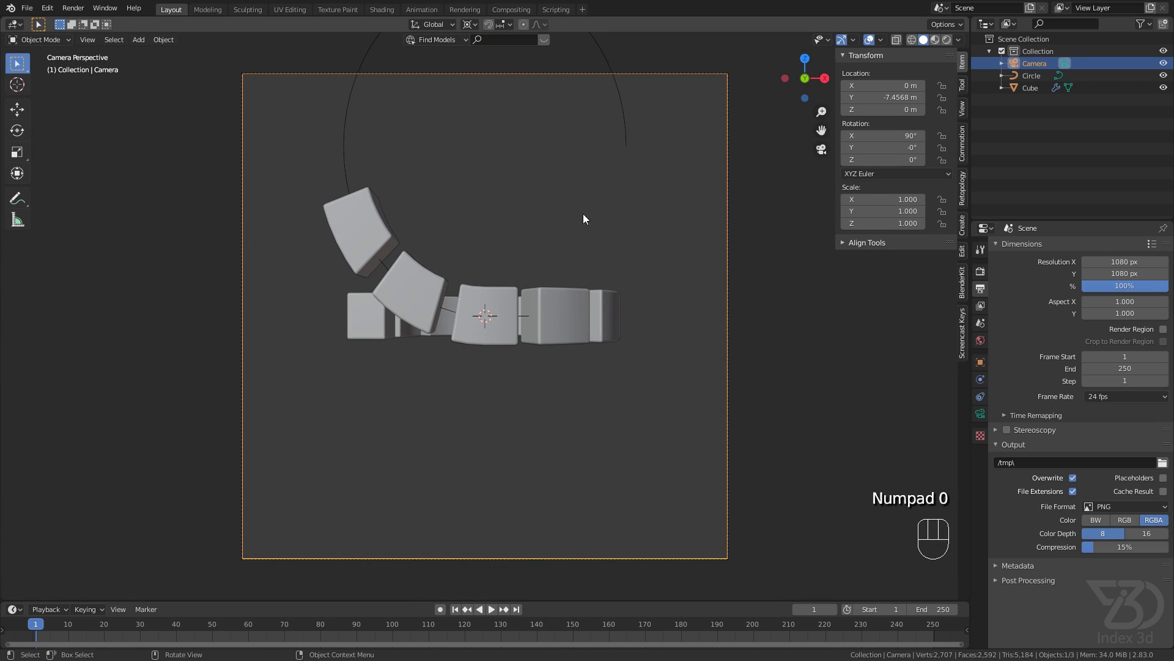
pyautogui.write('rx')
pyautogui.write('90')
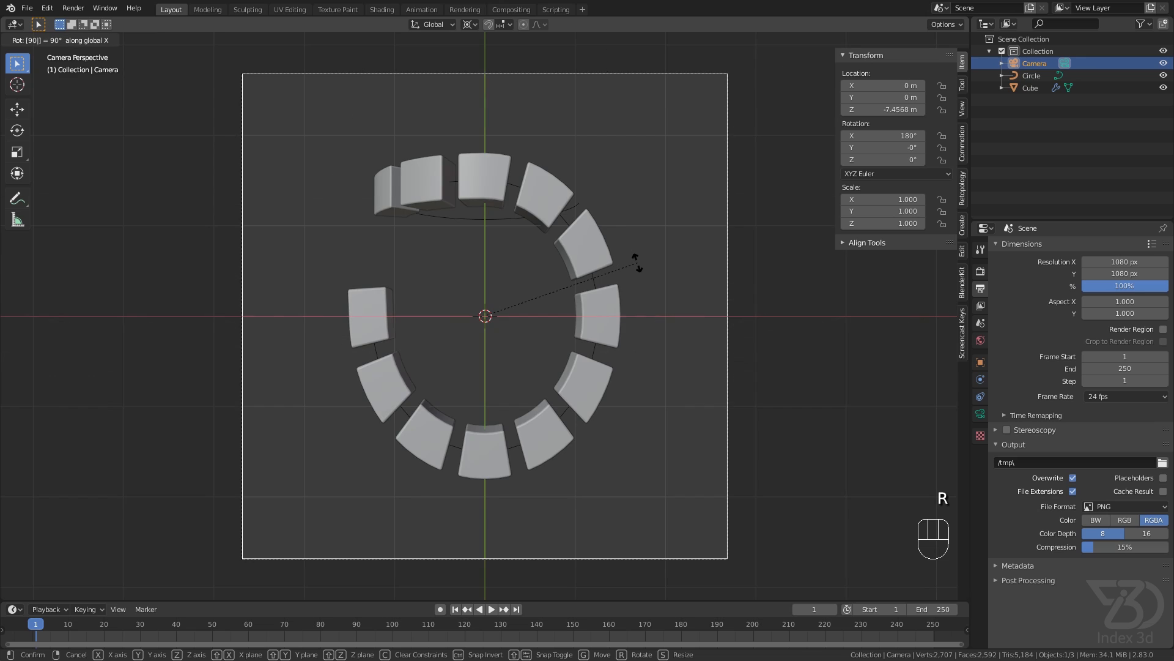
pyautogui.write('--')
pyautogui.press('Escape')
# - Rotate the camera -45° about the global X axis around the 3D cursor
pyautogui.write('rx4')
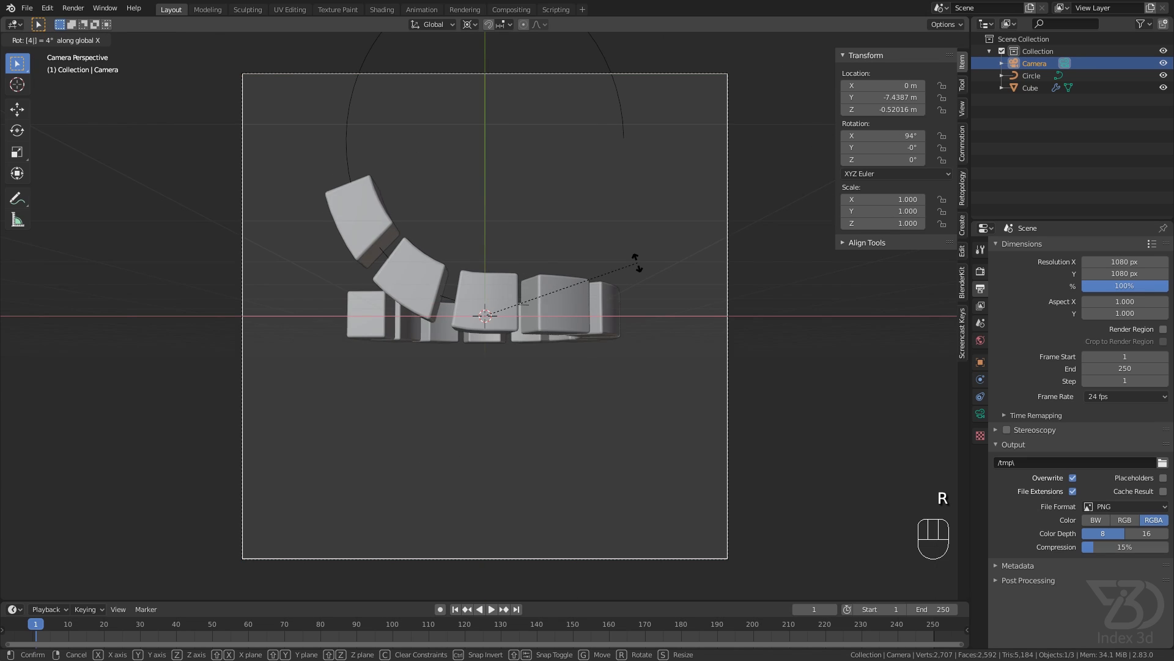
pyautogui.write('5-')
pyautogui.press('Return')
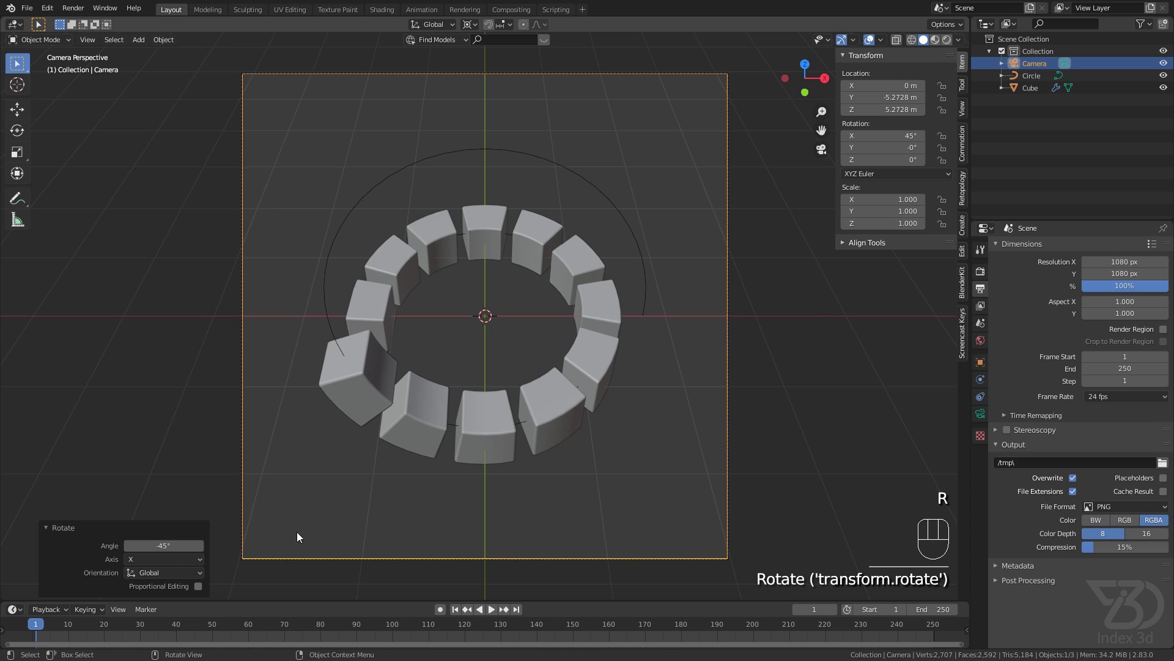
# - Switch the camera to an orthographic lens with an orthographic scale of 3.514
pyautogui.click(980, 414)
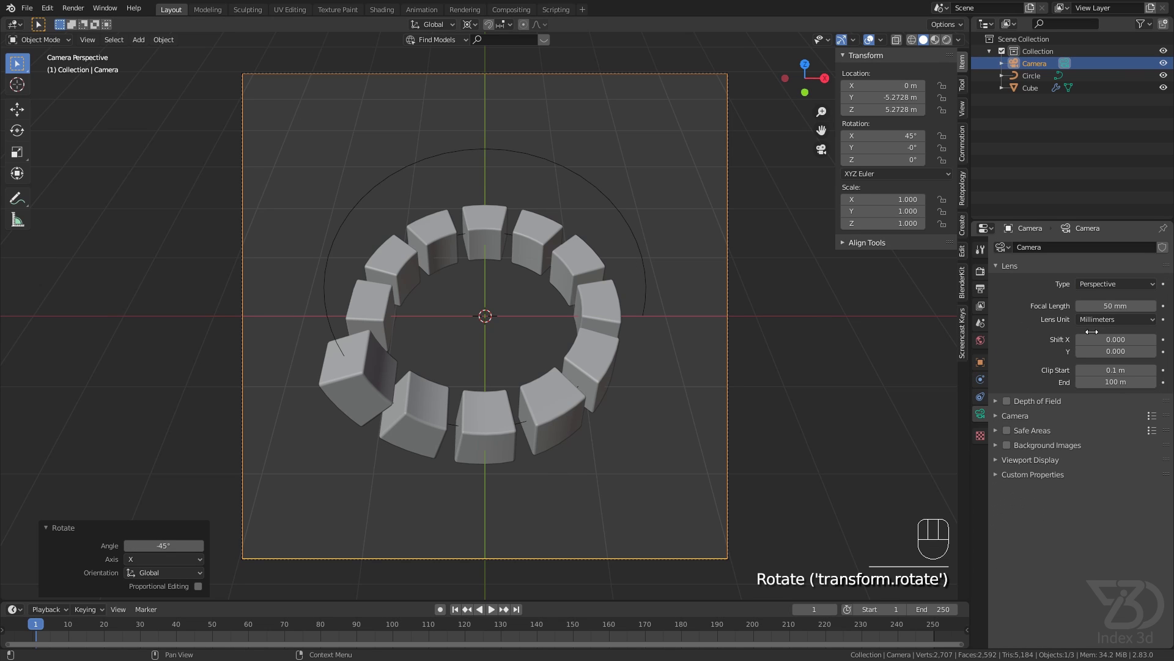
pyautogui.click(1109, 285)
pyautogui.click(1092, 310)
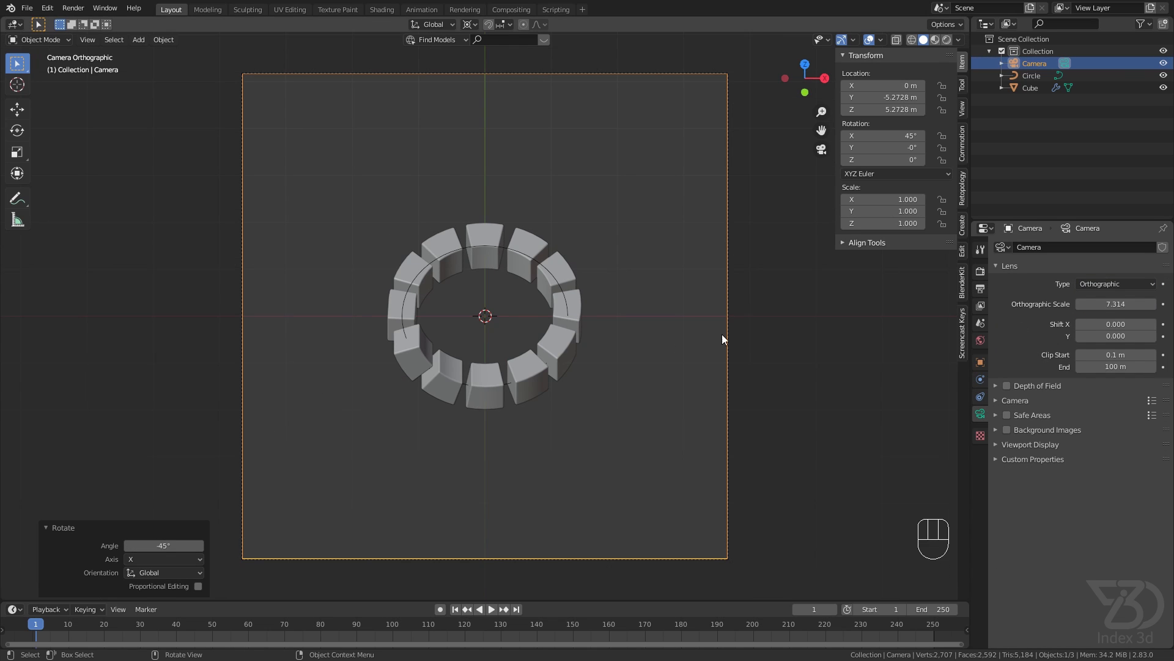
pyautogui.scroll(4, 454, 336)
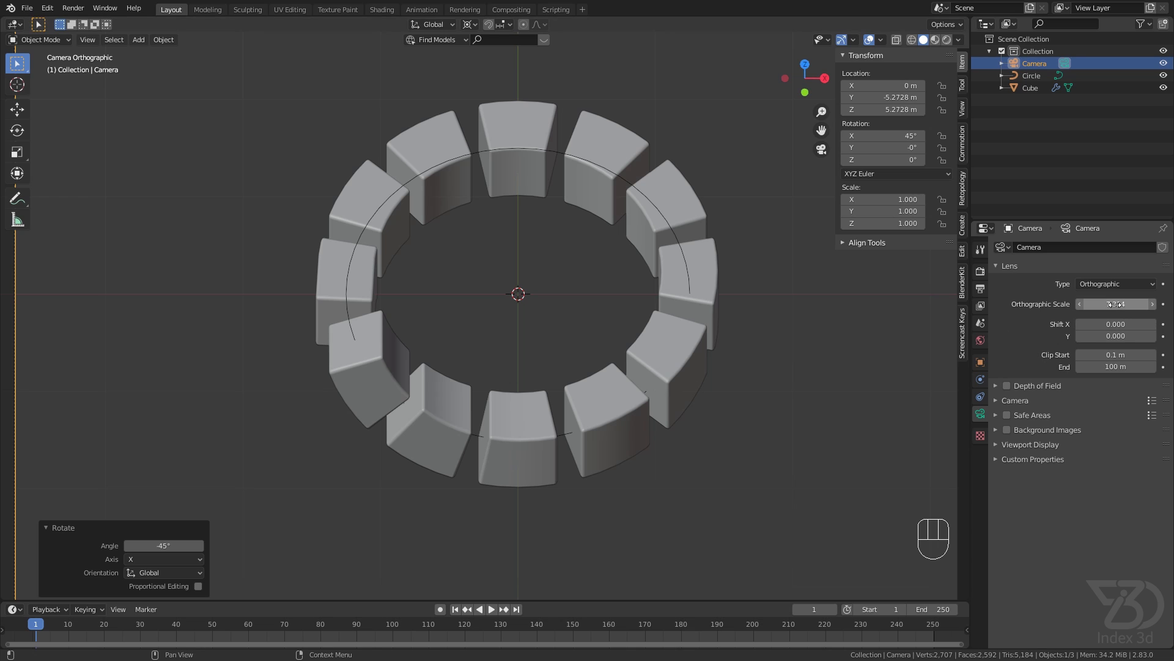
pyautogui.moveTo(1108, 304); pyautogui.dragTo(1040, 304)
pyautogui.scroll(-6, 679, 302)
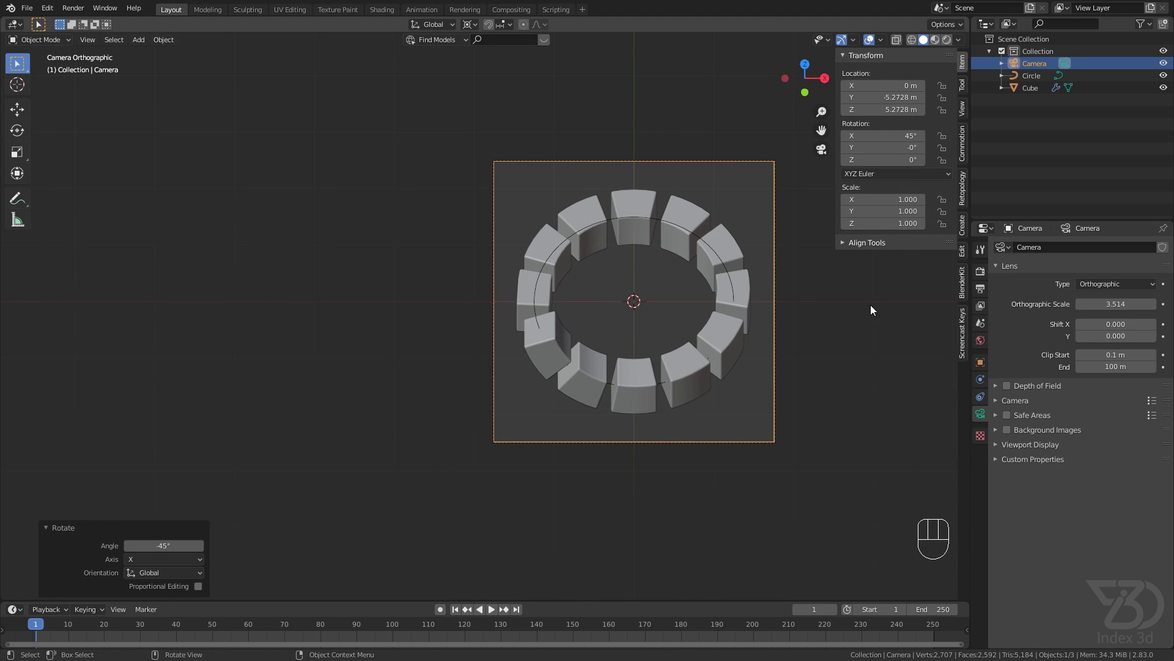
pyautogui.keyDown('shift'); pyautogui.moveTo(681, 299); pyautogui.dragTo(443, 332, button='middle'); pyautogui.keyUp('shift')
pyautogui.press('KP_0')
pyautogui.scroll(1, 442, 332)
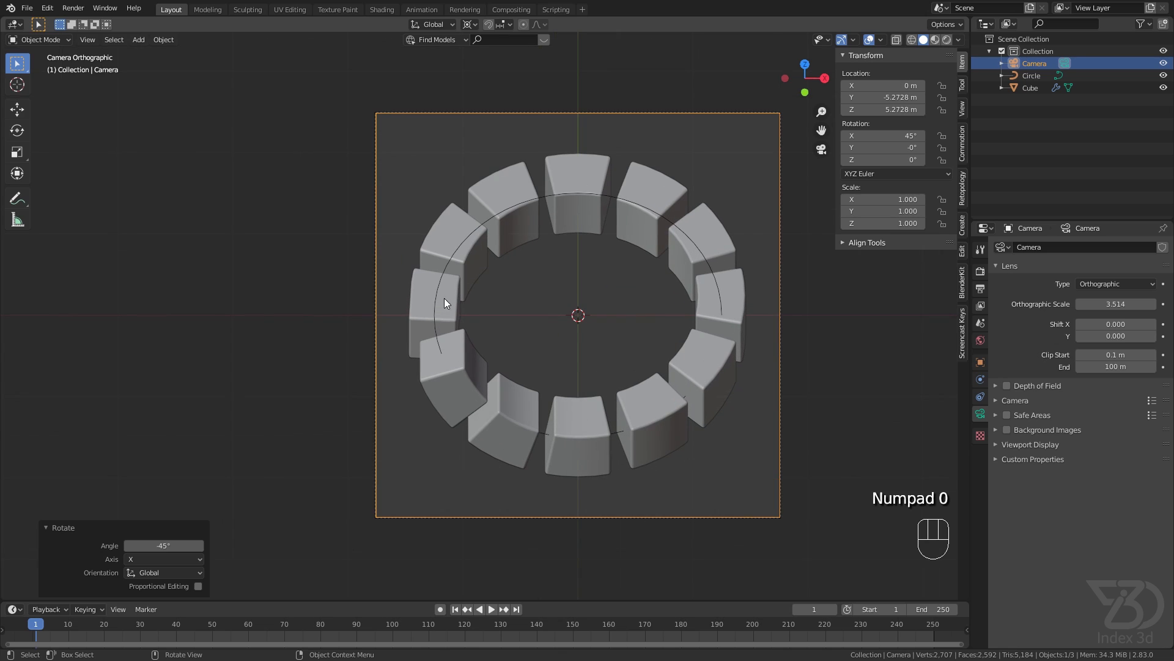
# - Select the array of blocks and shift its X location to 2 m so the blocks slide along the curve
pyautogui.click(446, 300)
pyautogui.press('g')
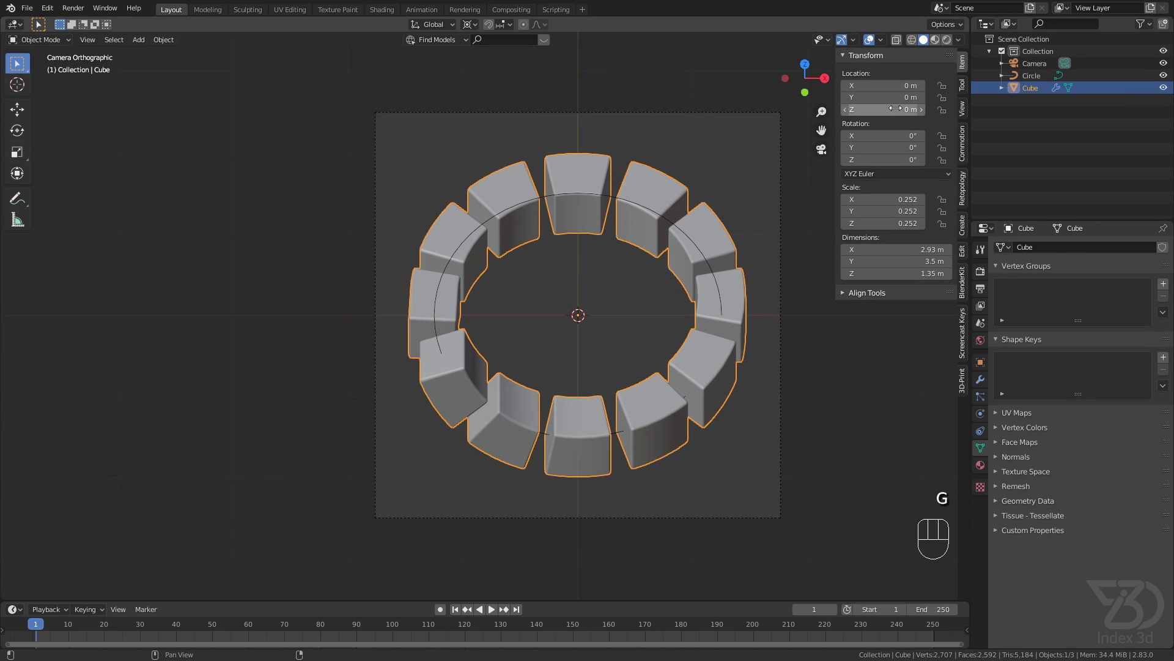
pyautogui.moveTo(878, 84); pyautogui.dragTo(934, 83)
pyautogui.moveTo(882, 85); pyautogui.dragTo(880, 86)
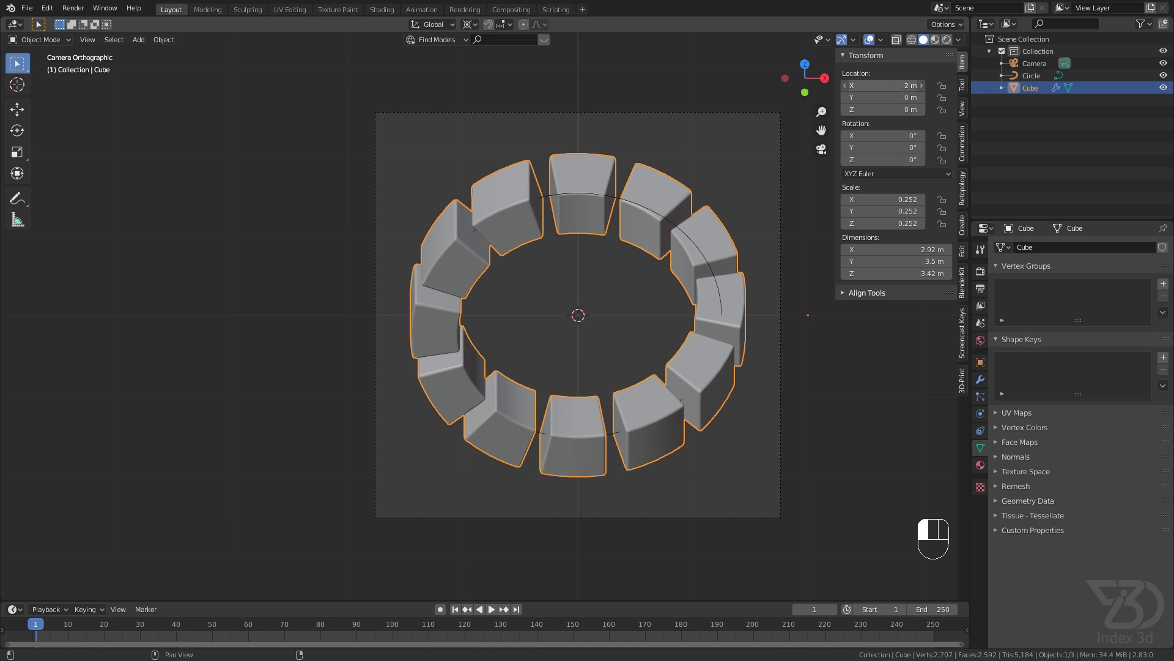
# - Show the blocks in wireframe and fine-tune their X location to 1.963 m, centring the upper block's middle edge on the Y axis
pyautogui.click(881, 40)
pyautogui.click(809, 247)
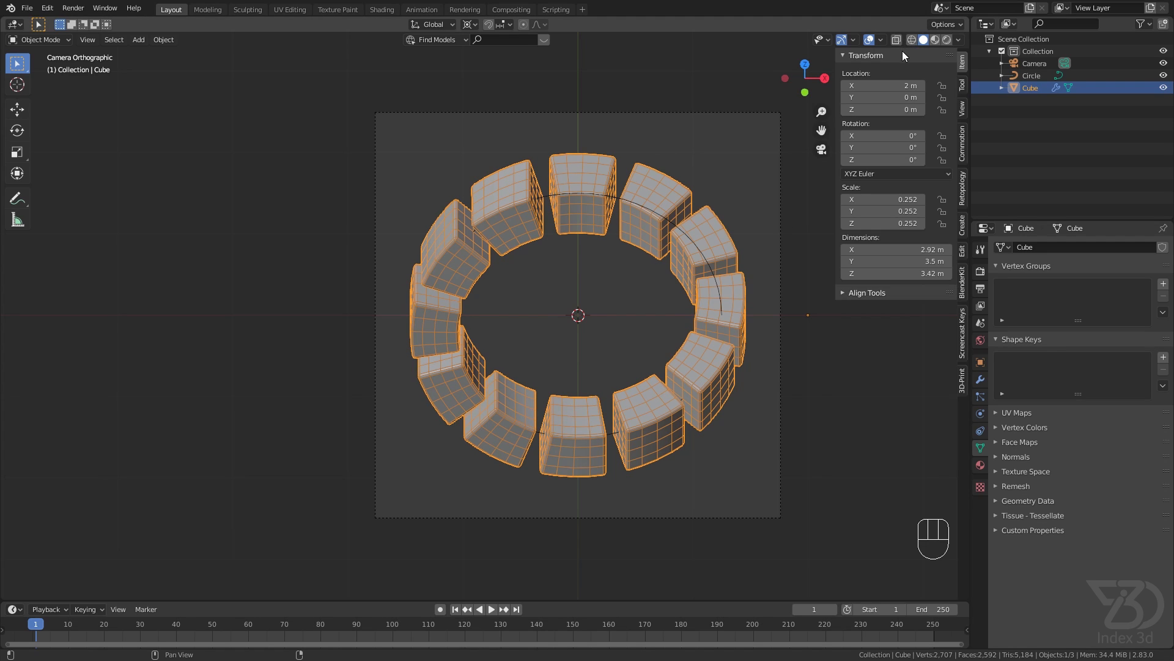
pyautogui.click(911, 39)
pyautogui.scroll(10, 560, 214)
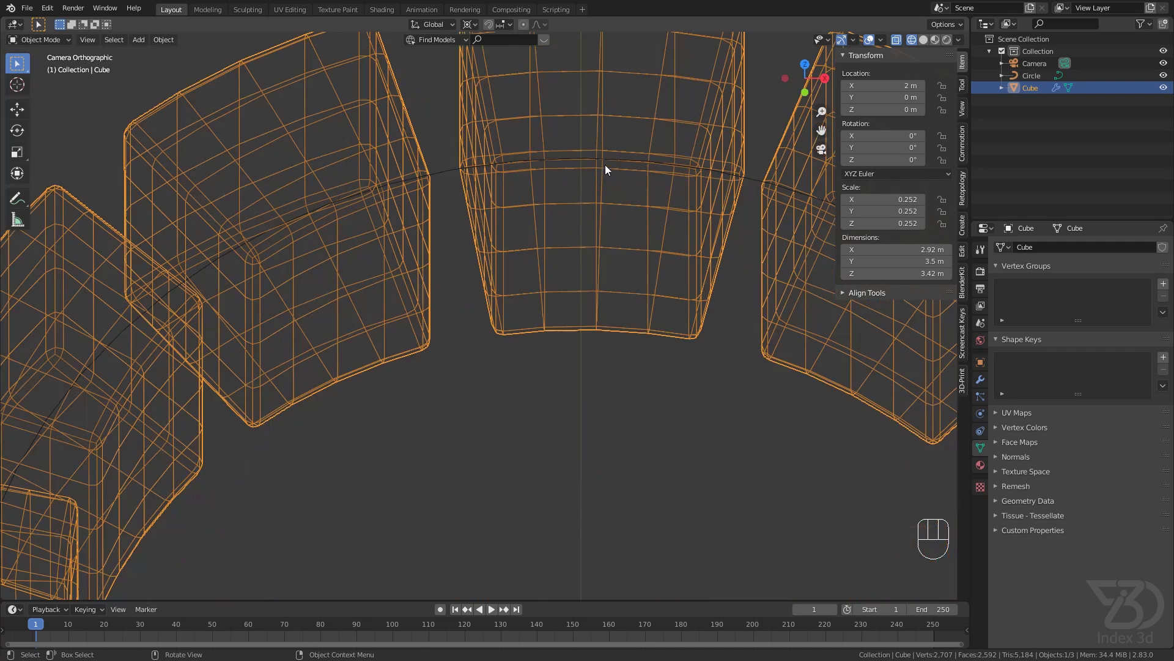
pyautogui.scroll(2, 550, 239)
pyautogui.scroll(6, 520, 232)
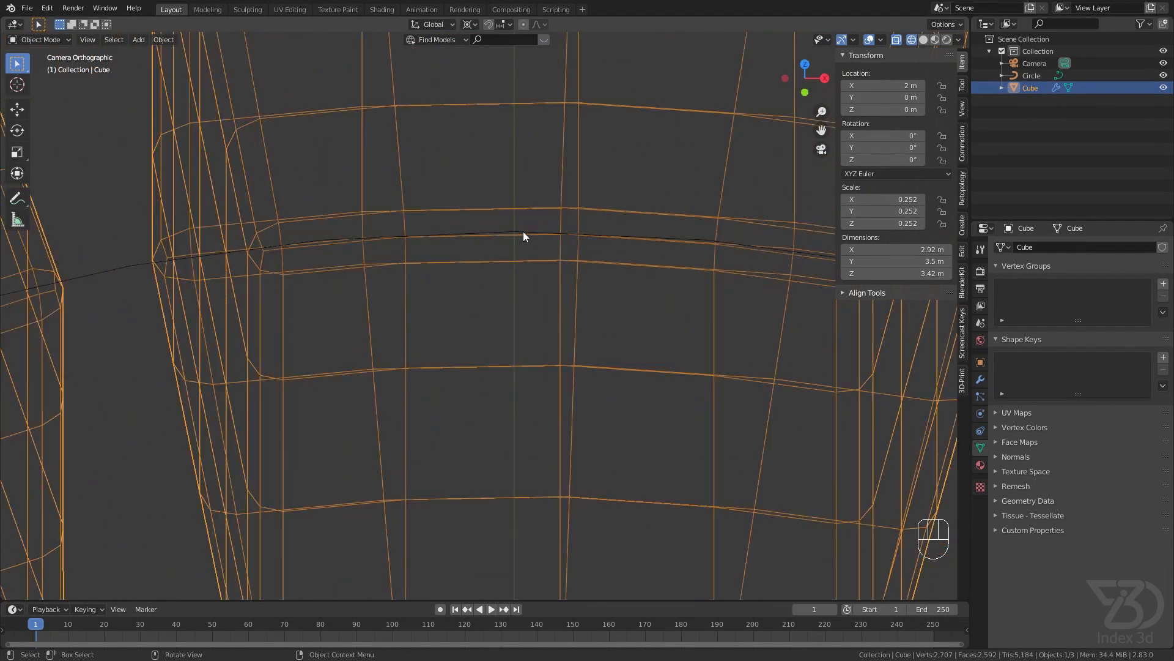
pyautogui.scroll(-1, 508, 232)
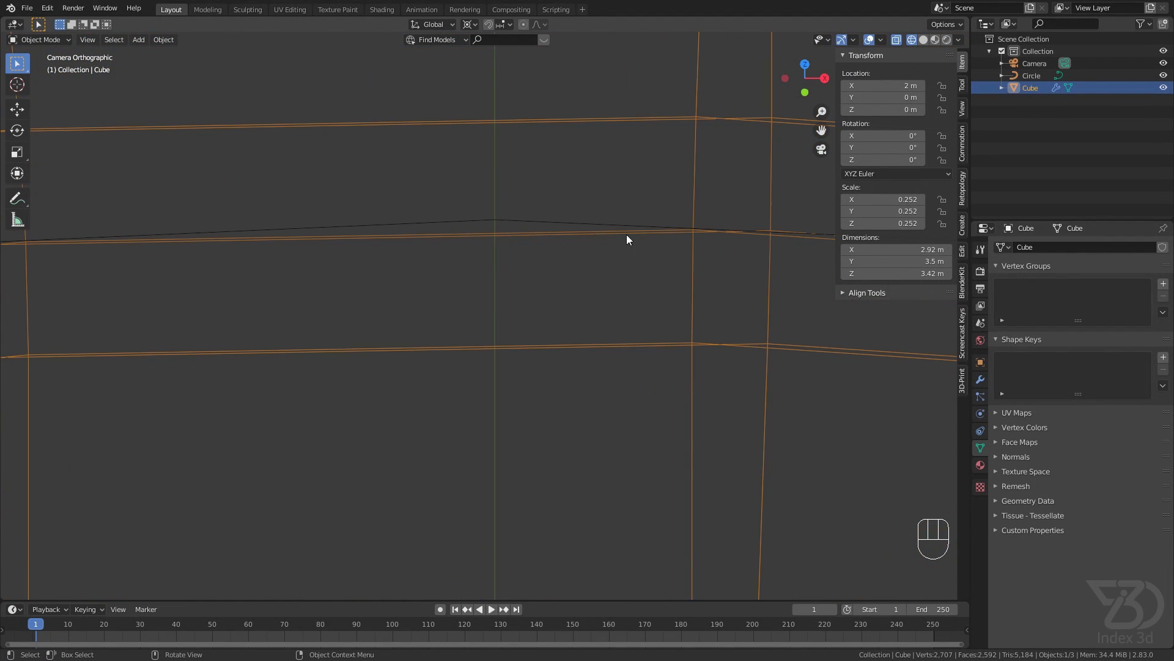
pyautogui.keyDown('shift'); pyautogui.moveTo(884, 85); pyautogui.dragTo(881, 85); pyautogui.keyUp('shift')
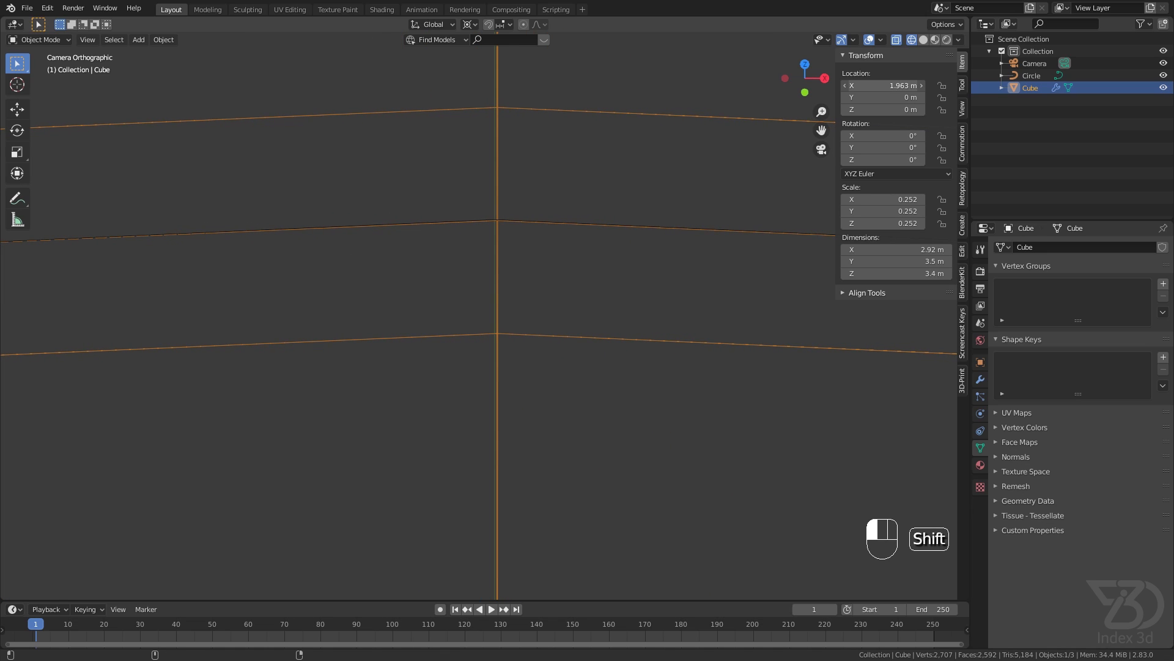
# - Restore solid shading without the wireframe overlay and return to the camera view
pyautogui.scroll(-15, 556, 202)
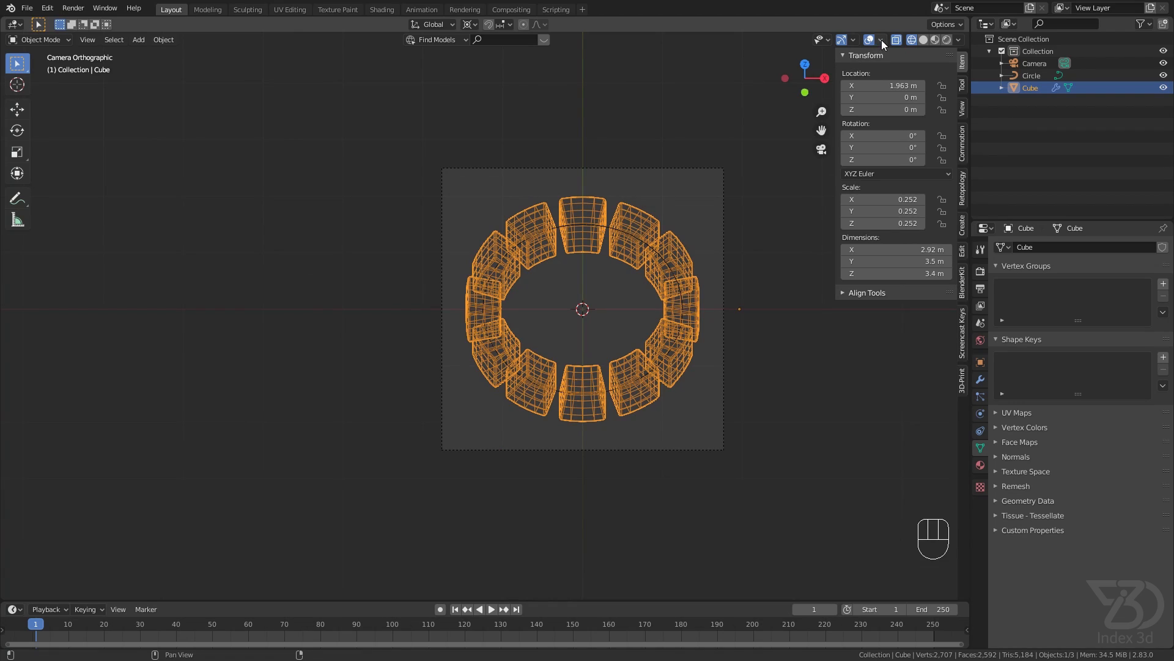
pyautogui.click(880, 40)
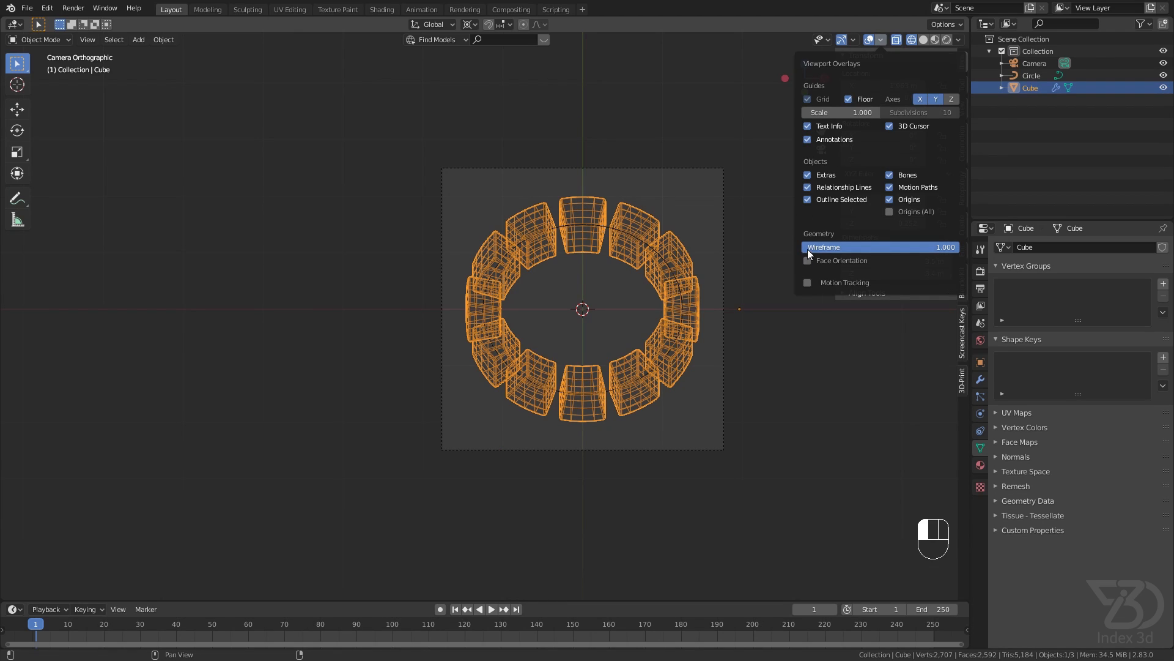
pyautogui.click(881, 40)
pyautogui.click(922, 40)
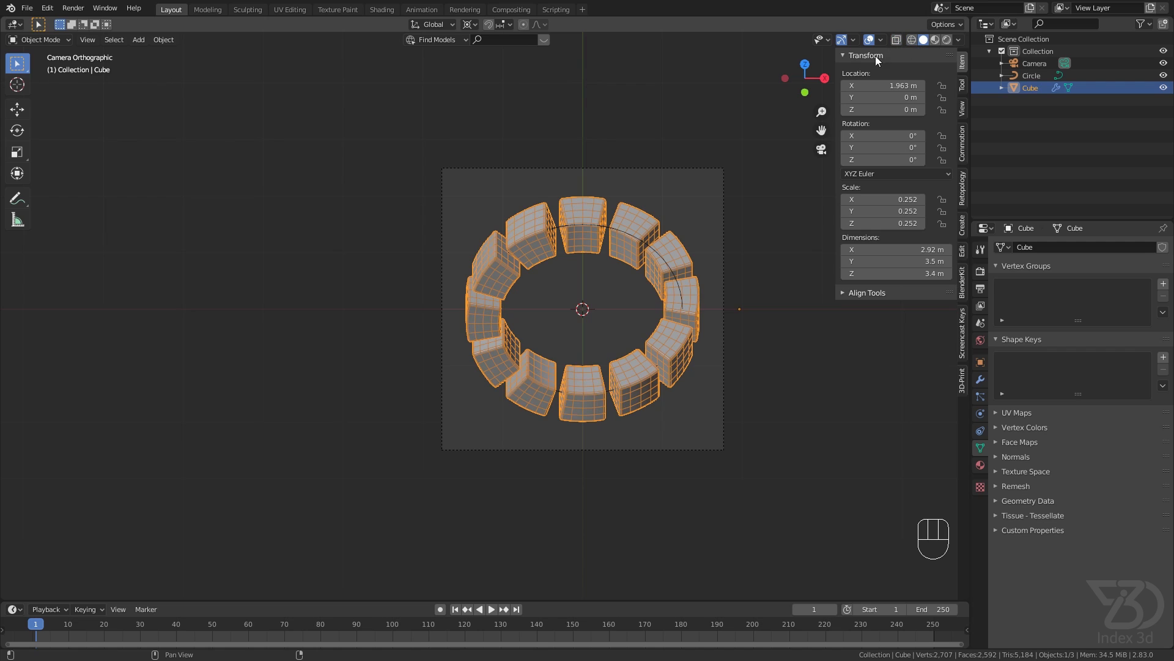
pyautogui.click(881, 40)
pyautogui.click(806, 247)
pyautogui.scroll(-2, 610, 282)
pyautogui.keyDown('shift'); pyautogui.moveTo(610, 282); pyautogui.dragTo(595, 293, button='middle'); pyautogui.keyUp('shift')
pyautogui.scroll(3, 575, 263)
pyautogui.moveTo(665, 326); pyautogui.dragTo(575, 314, button='middle')
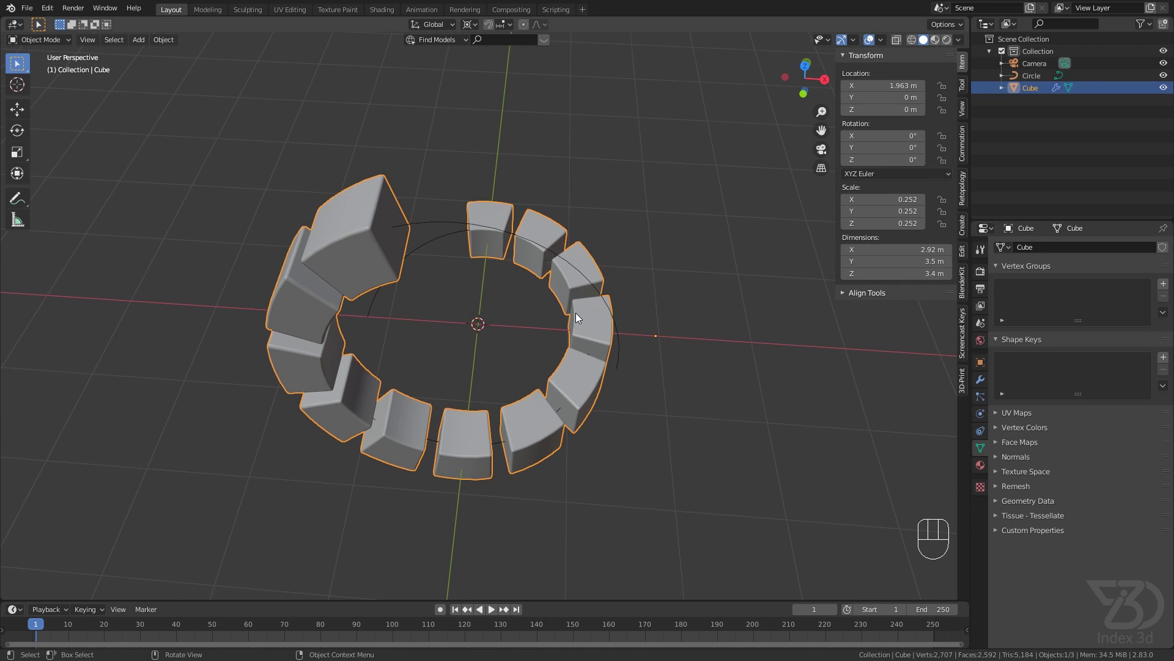
pyautogui.press('KP_0')
pyautogui.scroll(1, 544, 265)
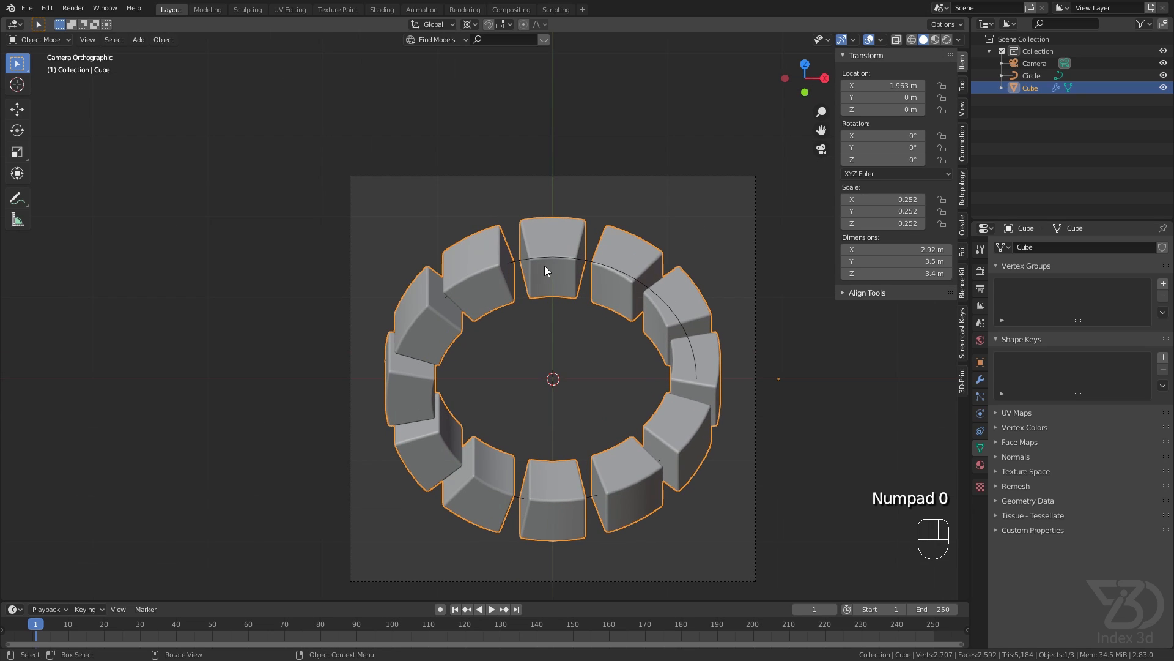
# - Raise the blocks' Array modifier count to 13 and save the file
pyautogui.click(981, 379)
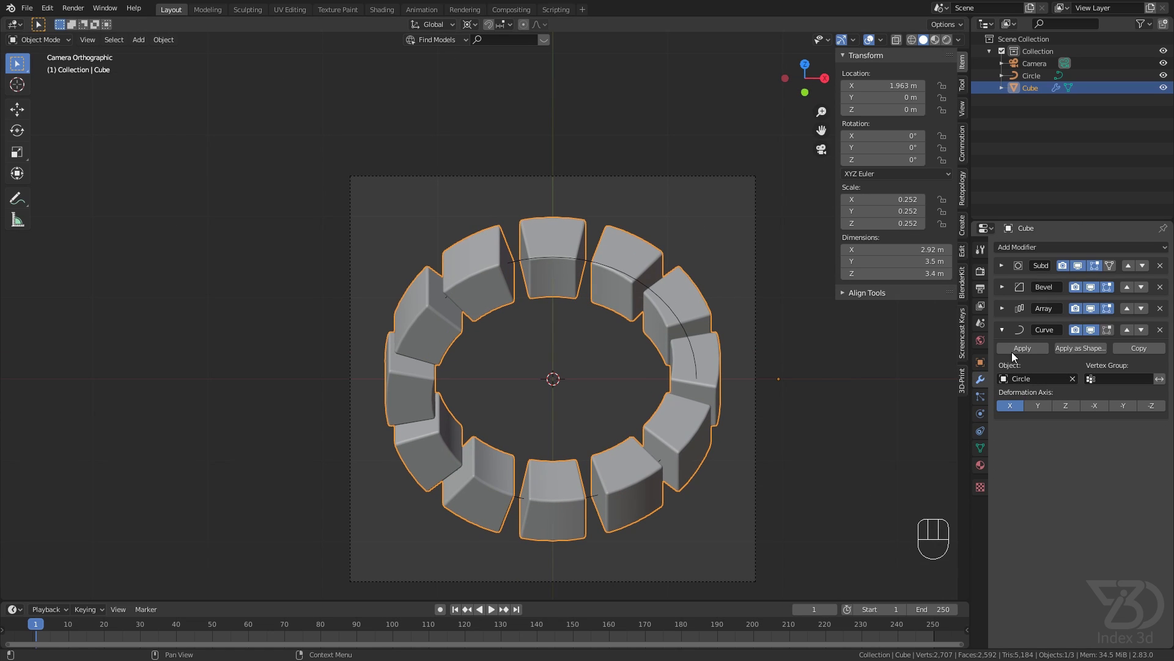
pyautogui.click(1003, 308)
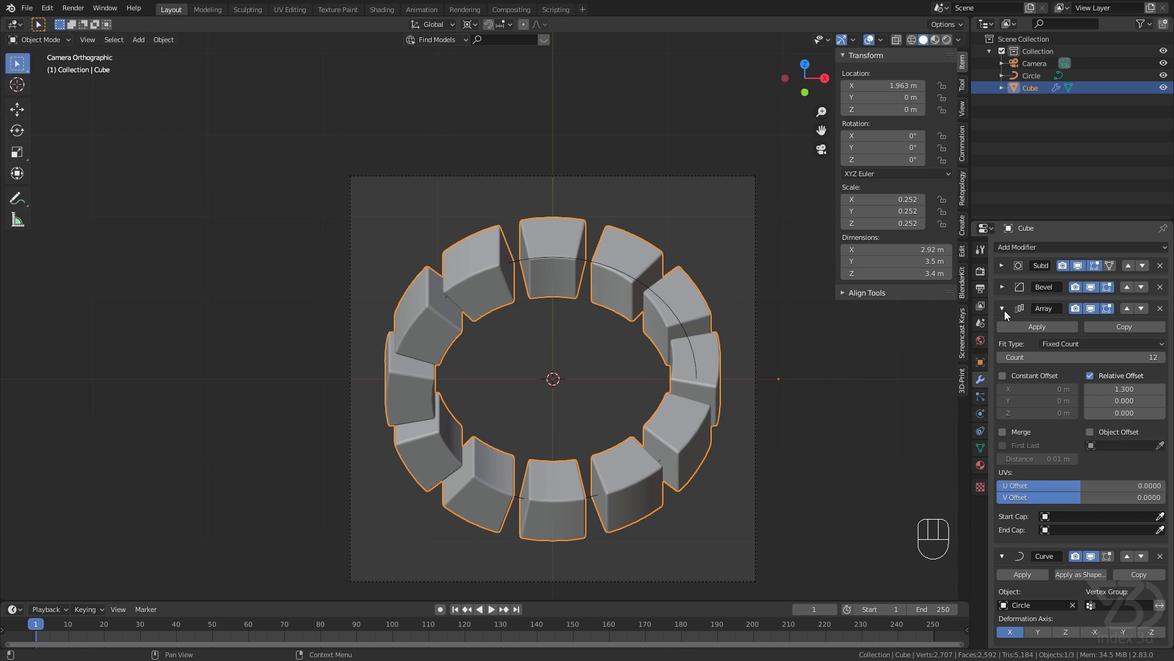
pyautogui.click(1162, 359)
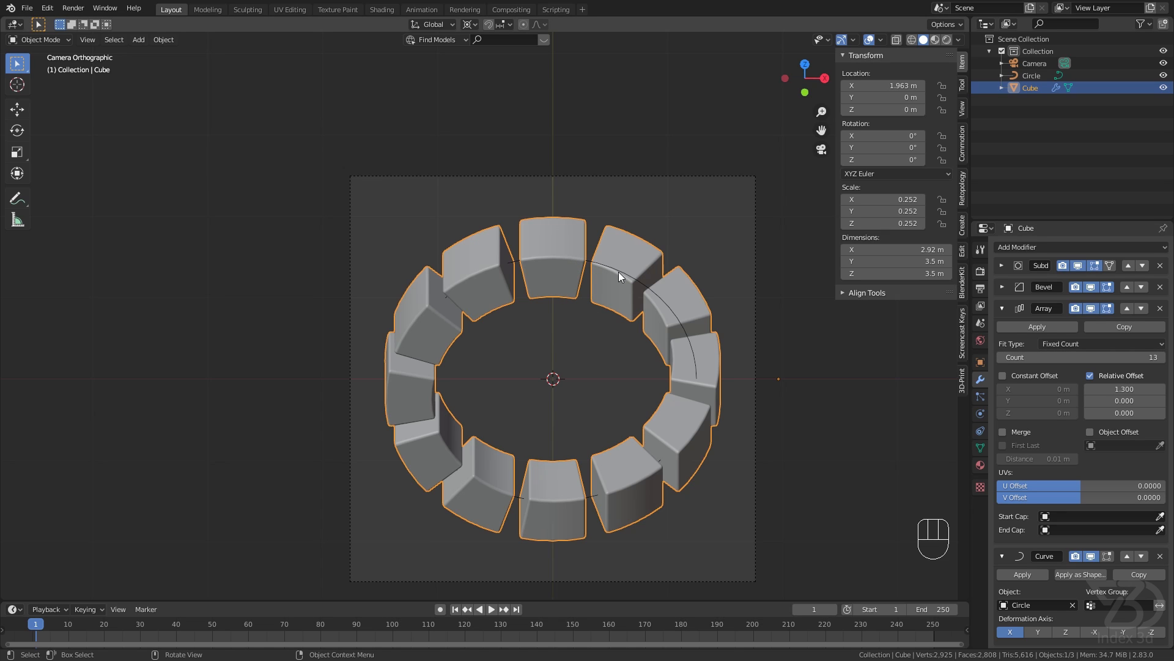
pyautogui.hotkey('ctrl', 's')
# - Isolate the circle curve in local view and snap the 3D cursor to its control point on the positive Y axis
pyautogui.moveTo(618, 272); pyautogui.dragTo(513, 227, button='middle')
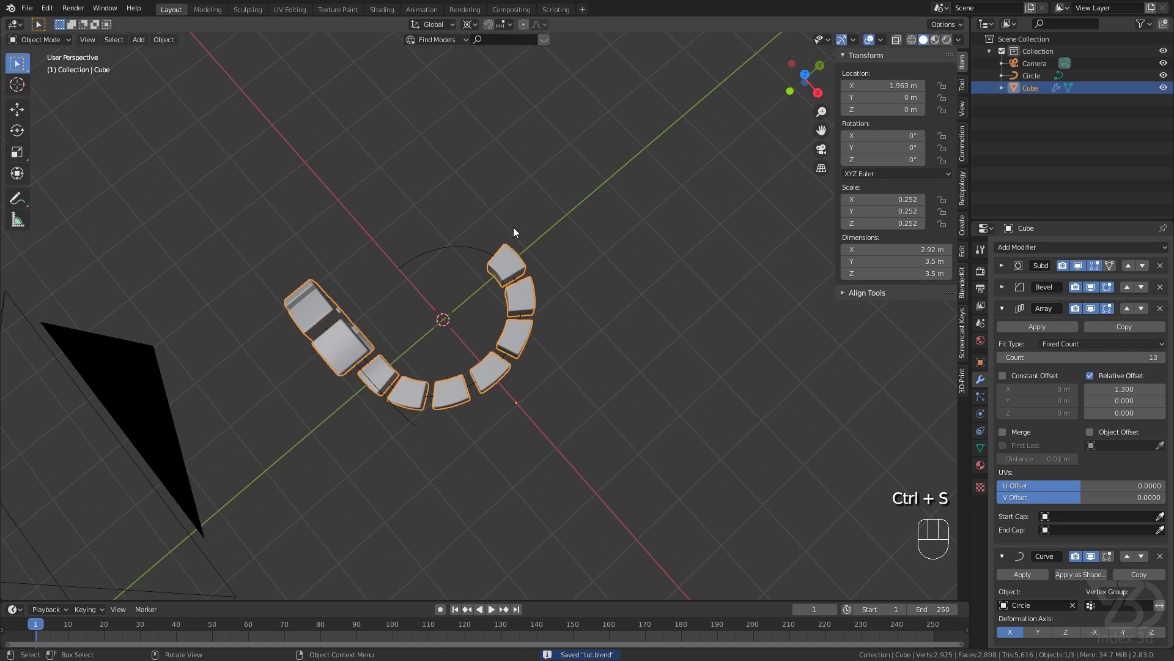
pyautogui.scroll(5, 513, 231)
pyautogui.click(527, 285)
pyautogui.press('KP_Divide')
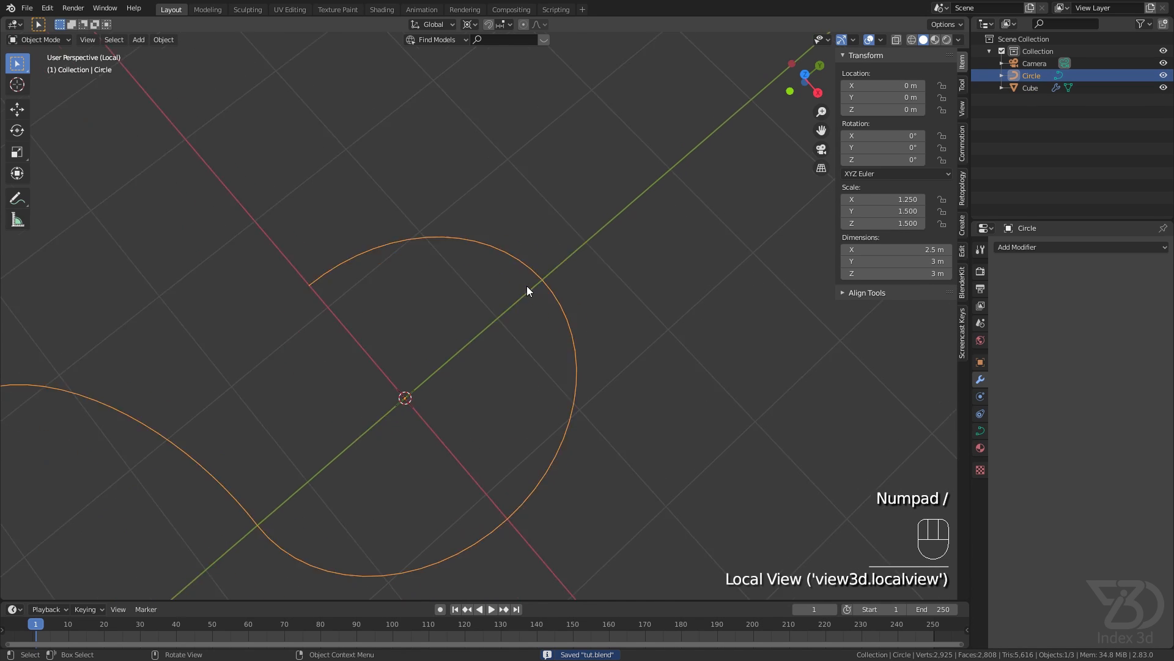
pyautogui.press('Tab')
pyautogui.scroll(3, 560, 269)
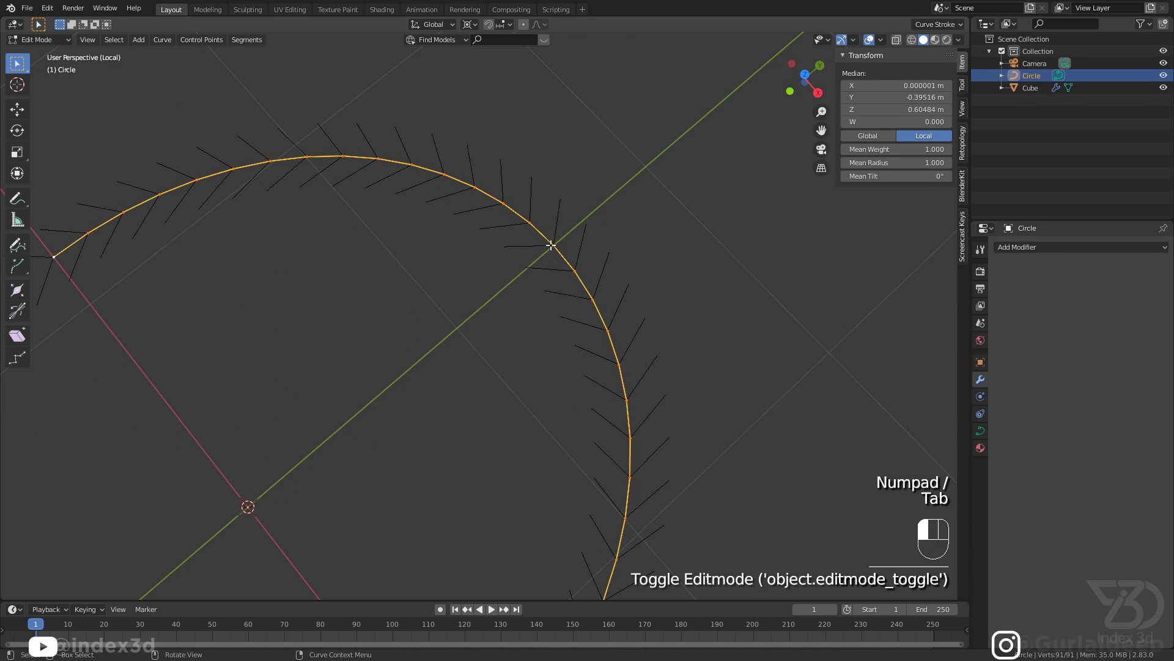
pyautogui.click(571, 247)
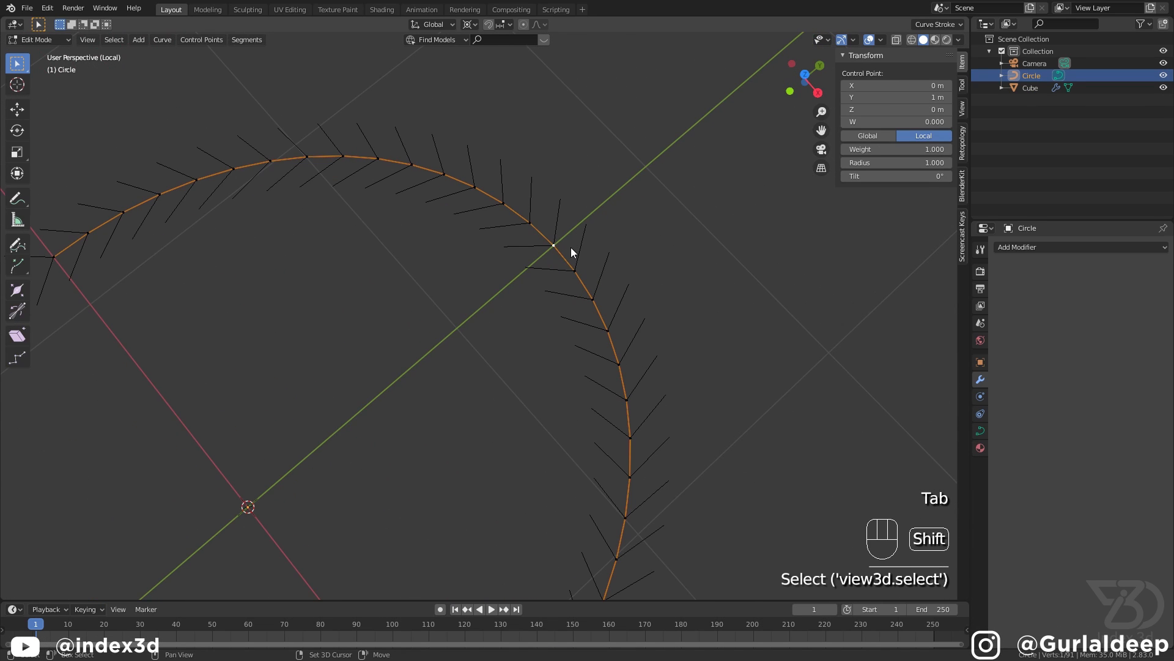
pyautogui.hotkey('shift', 's')
pyautogui.click(568, 425)
# - Leave curve editing and add a 2 m mesh cube at the 3D cursor
pyautogui.hotkey('shift', 'a')
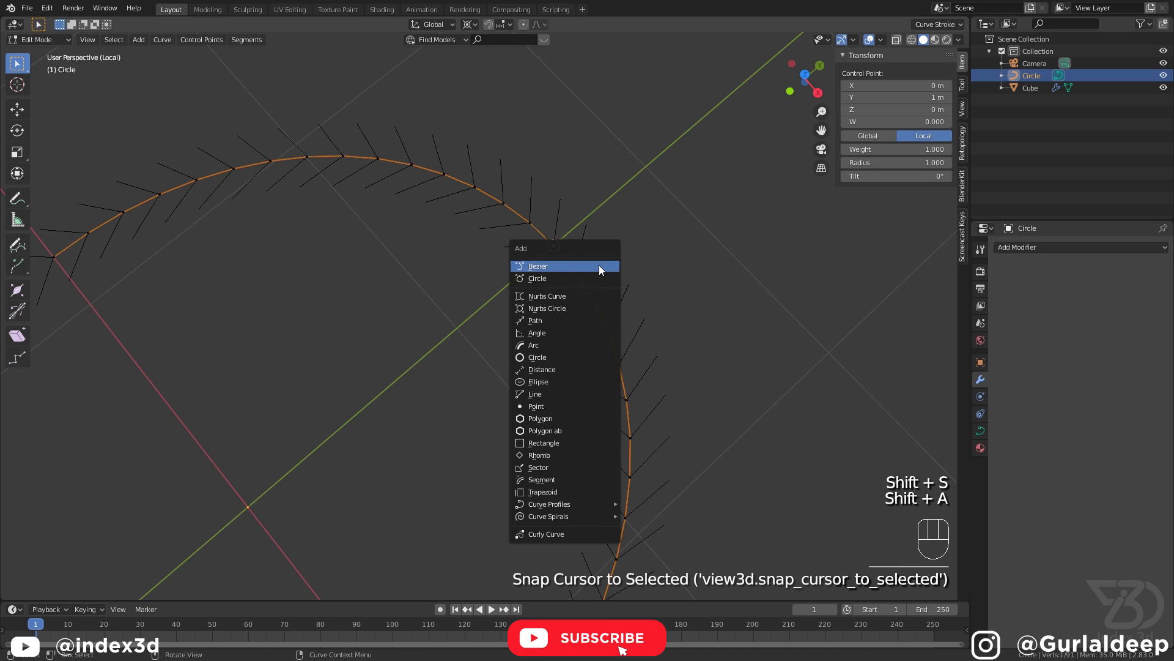
pyautogui.press('Tab')
pyautogui.hotkey('shift', 'a')
pyautogui.moveTo(643, 255)
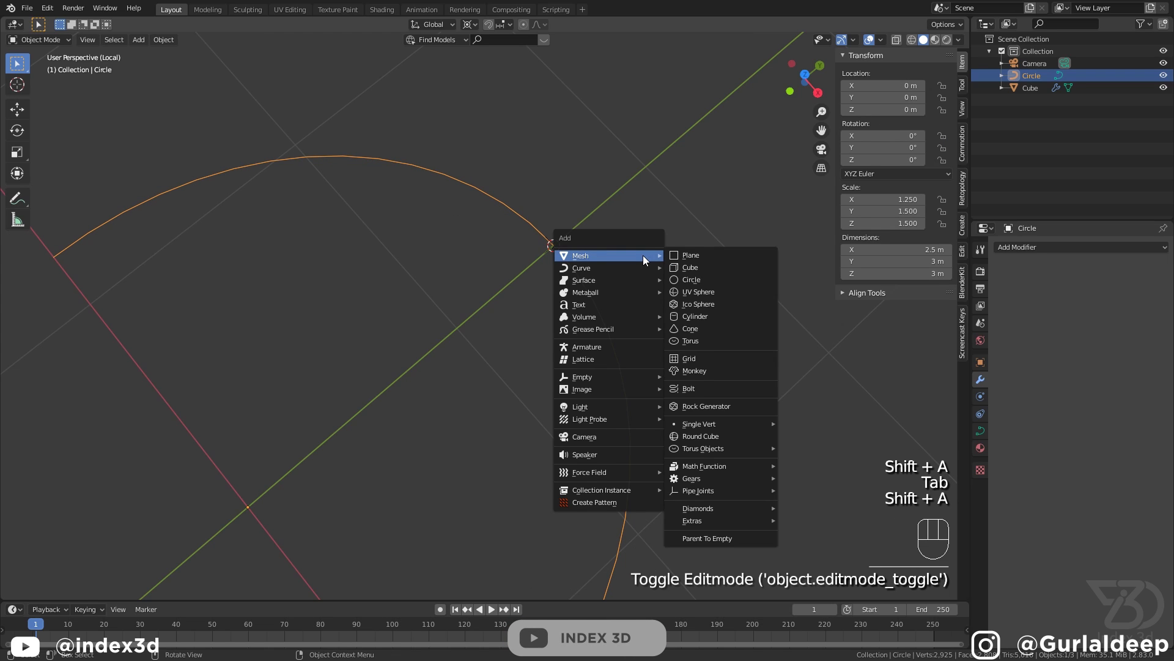
pyautogui.click(690, 268)
pyautogui.scroll(-2, 612, 236)
pyautogui.moveTo(614, 240); pyautogui.dragTo(608, 199, button='middle')
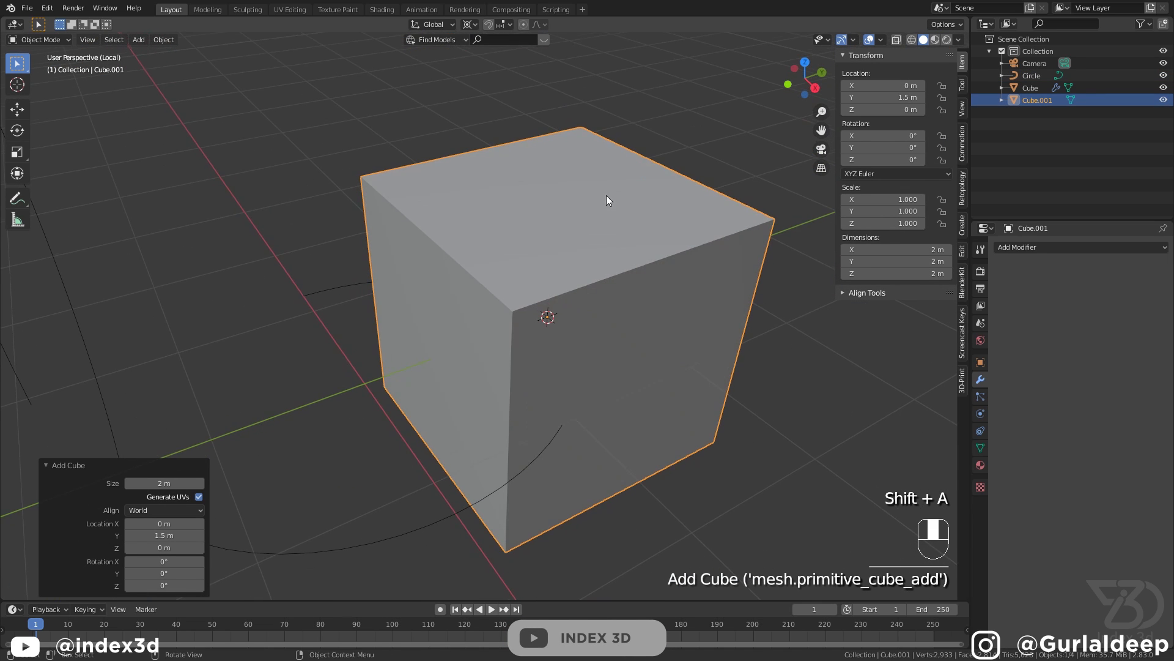
# - Snap the new cube's positive X face to the 3D cursor with Offset enabled to keep the face's shape
pyautogui.press('Tab')
pyautogui.click(647, 326)
pyautogui.press('3')
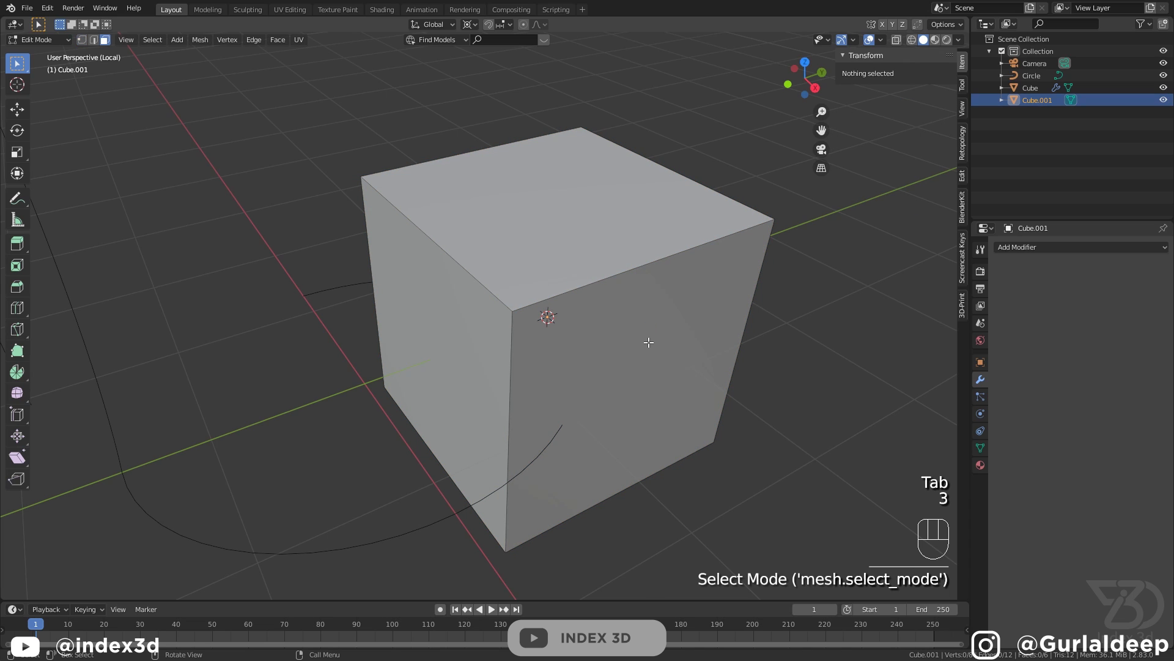
pyautogui.click(686, 334)
pyautogui.hotkey('shift', 's')
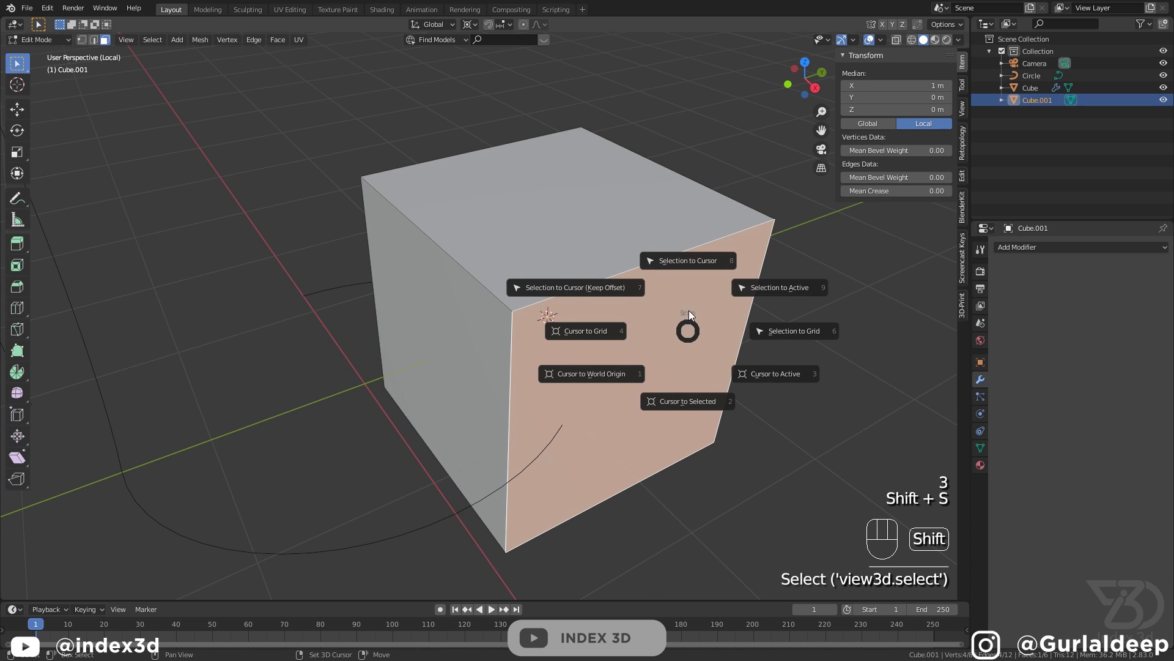
pyautogui.click(685, 265)
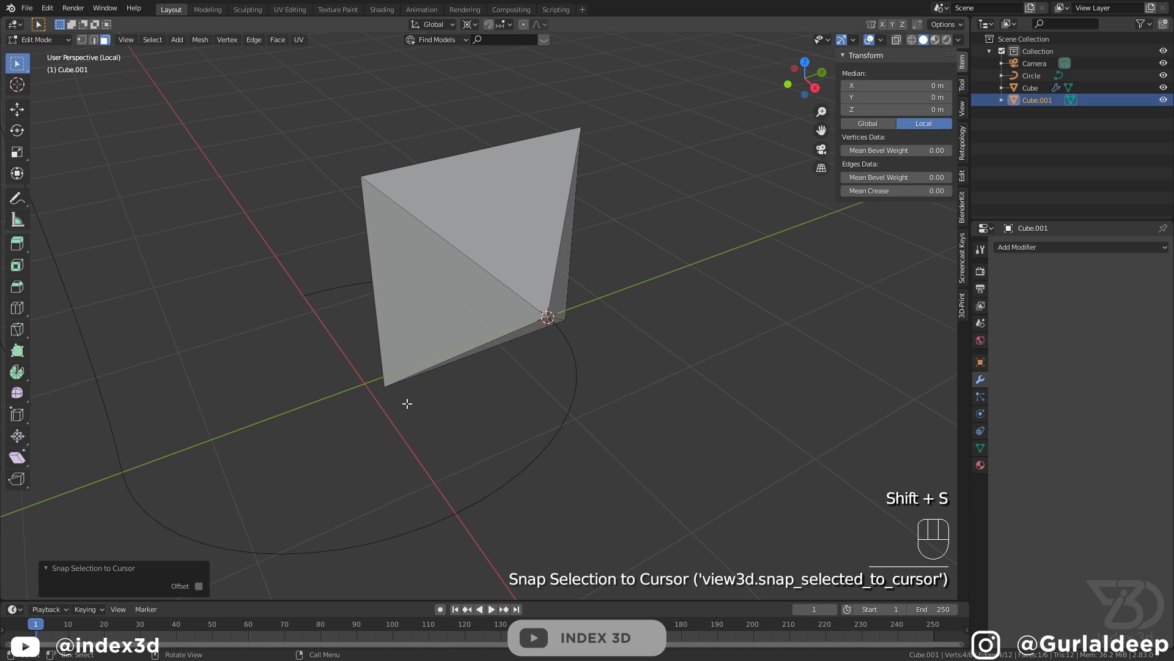
pyautogui.click(198, 586)
pyautogui.moveTo(403, 343); pyautogui.dragTo(444, 329, button='middle')
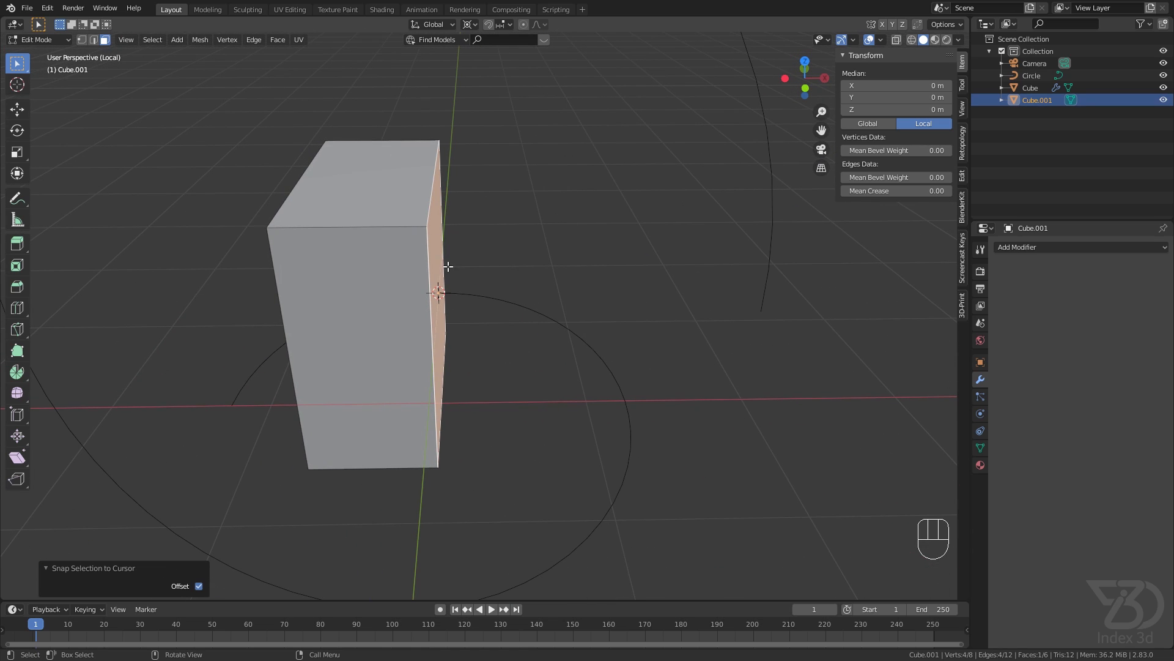
# - Move the cube's opposite face outward along negative X to lengthen the cube past the curve
pyautogui.moveTo(430, 253); pyautogui.dragTo(369, 306, button='middle')
pyautogui.click(296, 296)
pyautogui.moveTo(296, 296); pyautogui.dragTo(230, 304, button='middle')
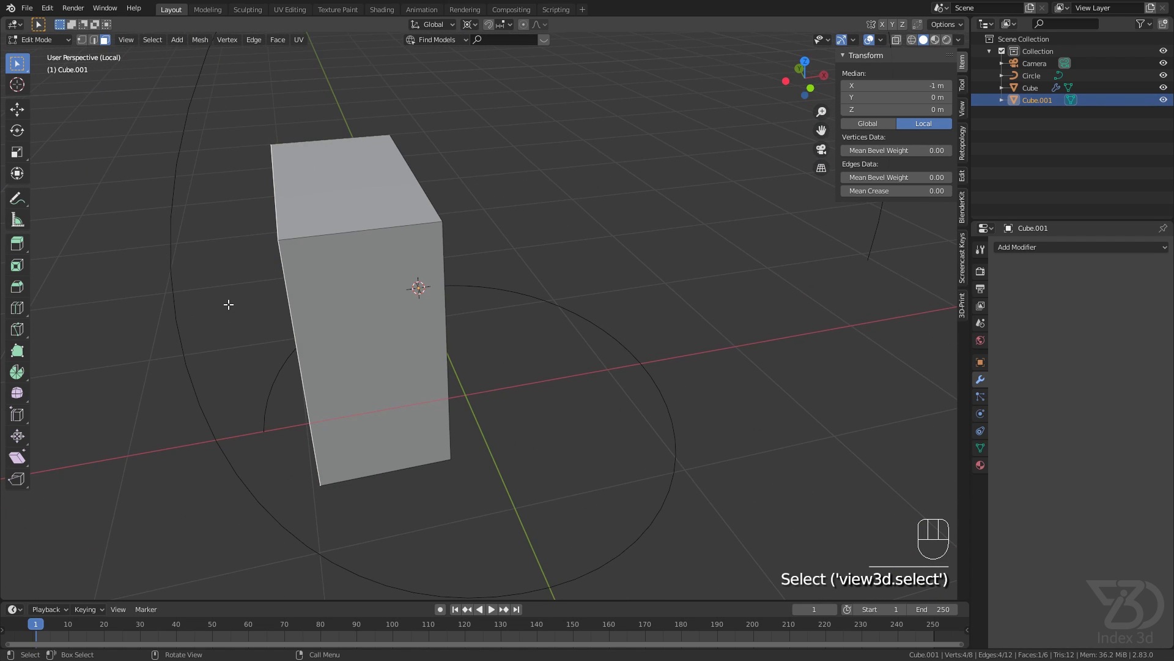
pyautogui.press('g')
pyautogui.press('x')
pyautogui.click(948, 309)
pyautogui.scroll(-7, 864, 317)
pyautogui.keyDown('shift'); pyautogui.moveTo(838, 321); pyautogui.dragTo(475, 226, button='middle'); pyautogui.keyUp('shift')
# - Leave mesh editing and snap the 3D cursor to the circle curve's topmost control point at the end of the bent half
pyautogui.press('Tab')
pyautogui.click(457, 184)
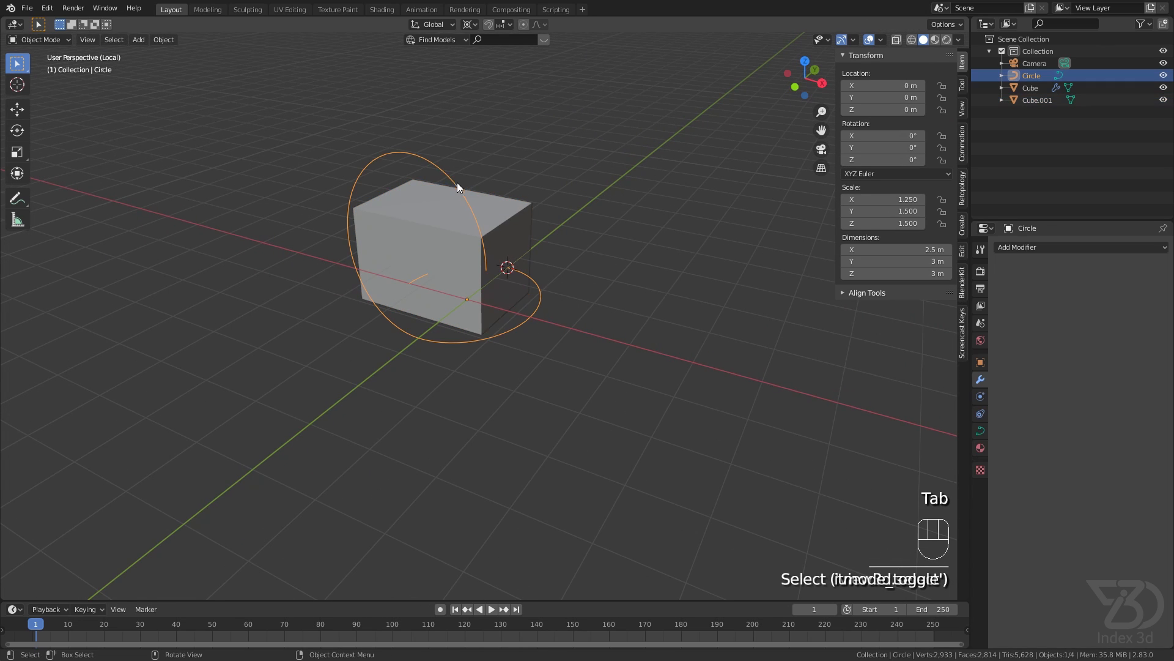
pyautogui.moveTo(457, 185); pyautogui.dragTo(450, 261, button='middle')
pyautogui.press('Tab')
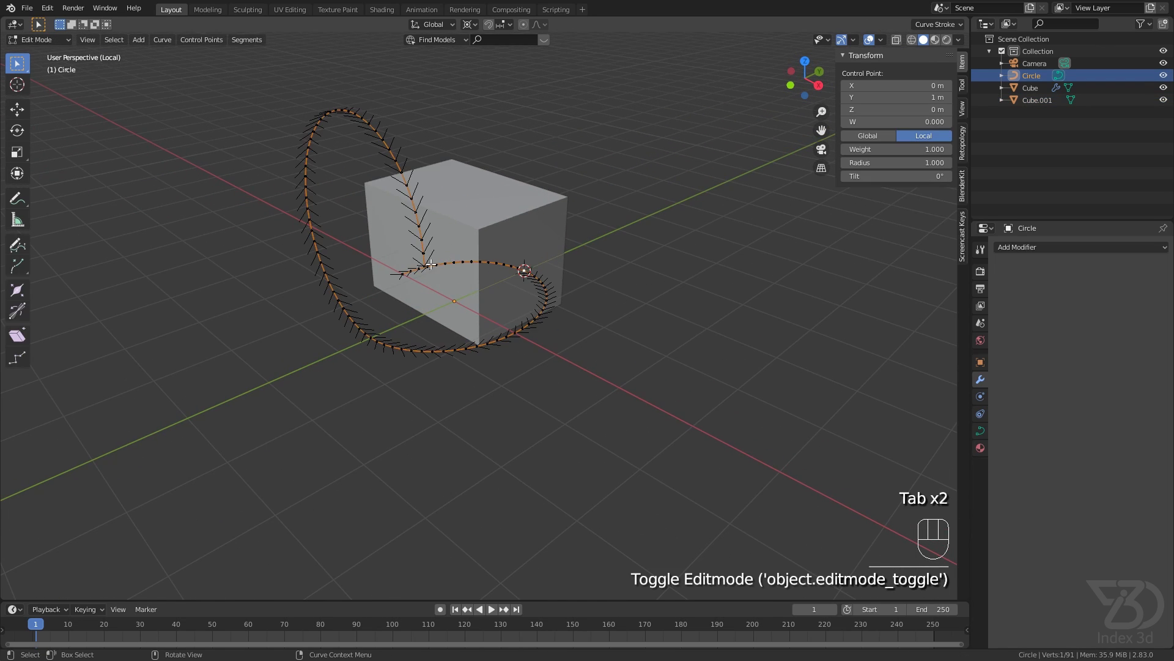
pyautogui.scroll(2, 365, 140)
pyautogui.press('KP_1')
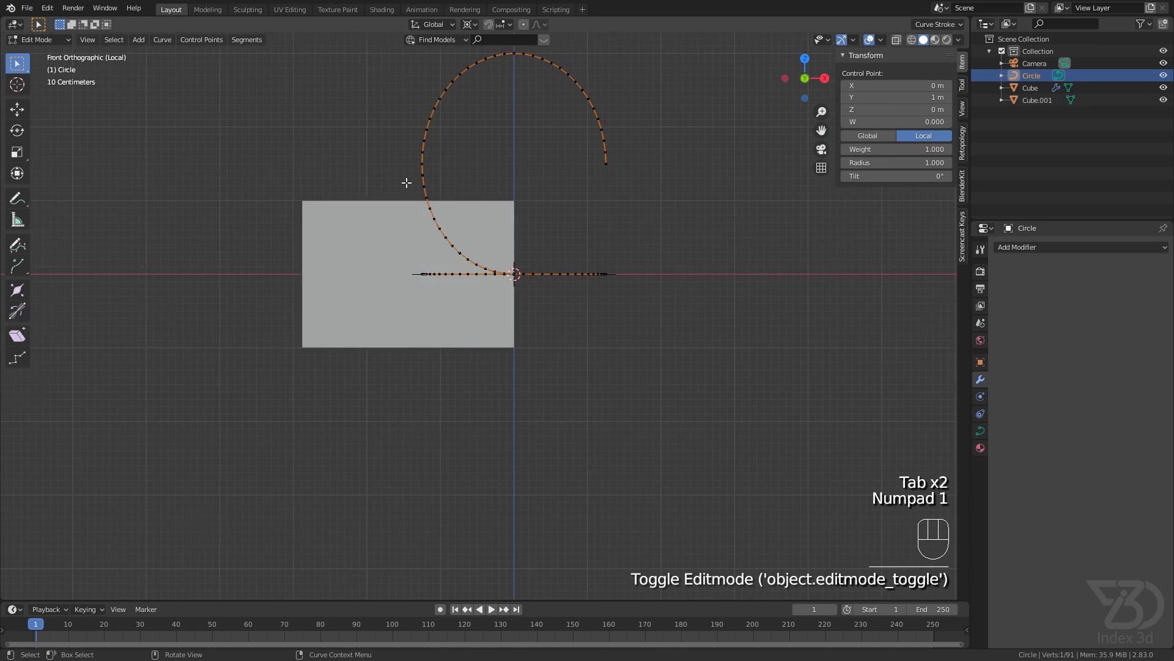
pyautogui.keyDown('shift'); pyautogui.moveTo(422, 110); pyautogui.dragTo(470, 124, button='middle'); pyautogui.keyUp('shift')
pyautogui.click(464, 124)
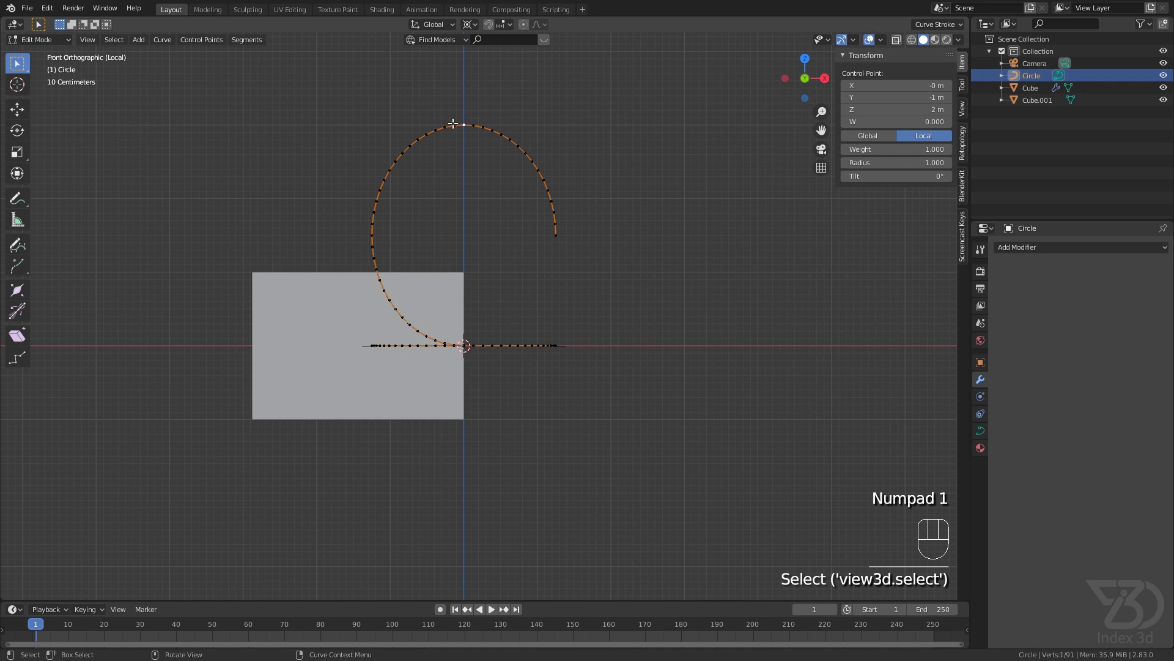
pyautogui.hotkey('shift', 's')
pyautogui.click(507, 217)
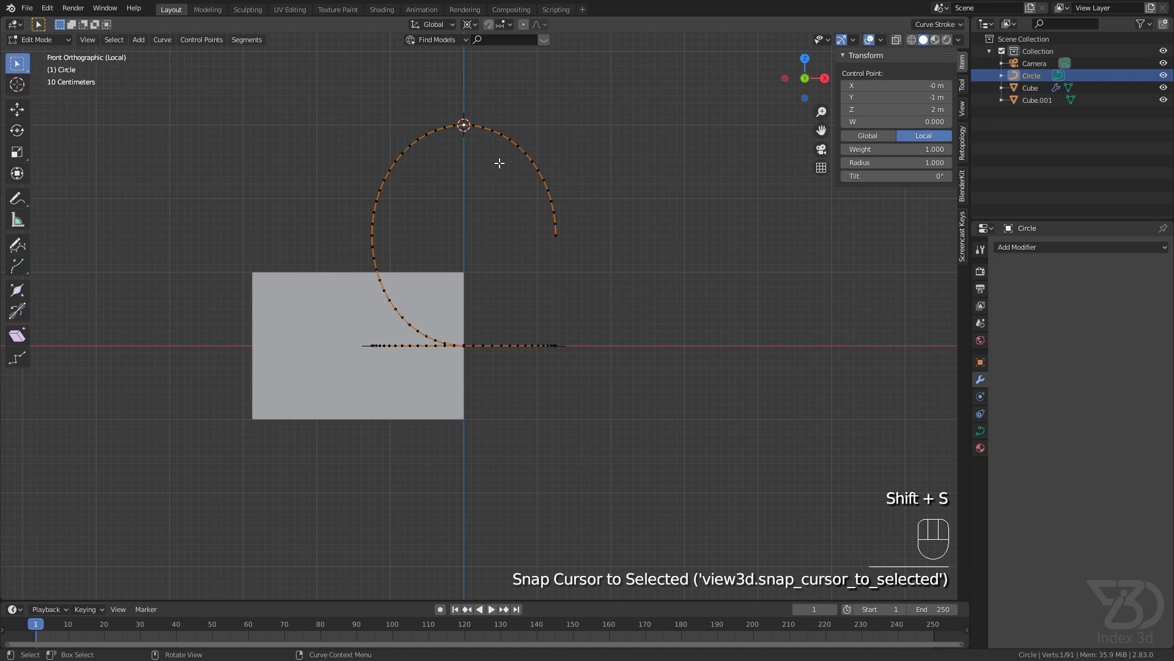
# - Duplicate the helper cube's mesh in place within the same object and snap the copy to the 3D cursor with Offset enabled
pyautogui.moveTo(499, 162); pyautogui.dragTo(473, 246, button='middle')
pyautogui.press('Tab')
pyautogui.click(451, 188)
pyautogui.press('Tab')
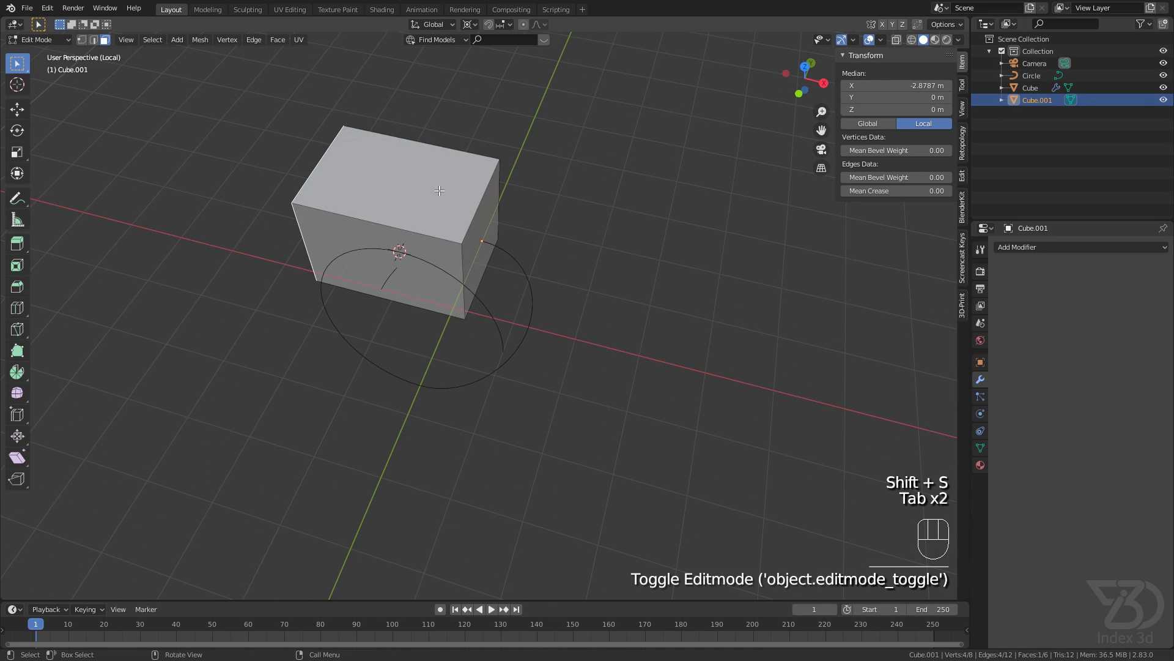
pyautogui.press('l')
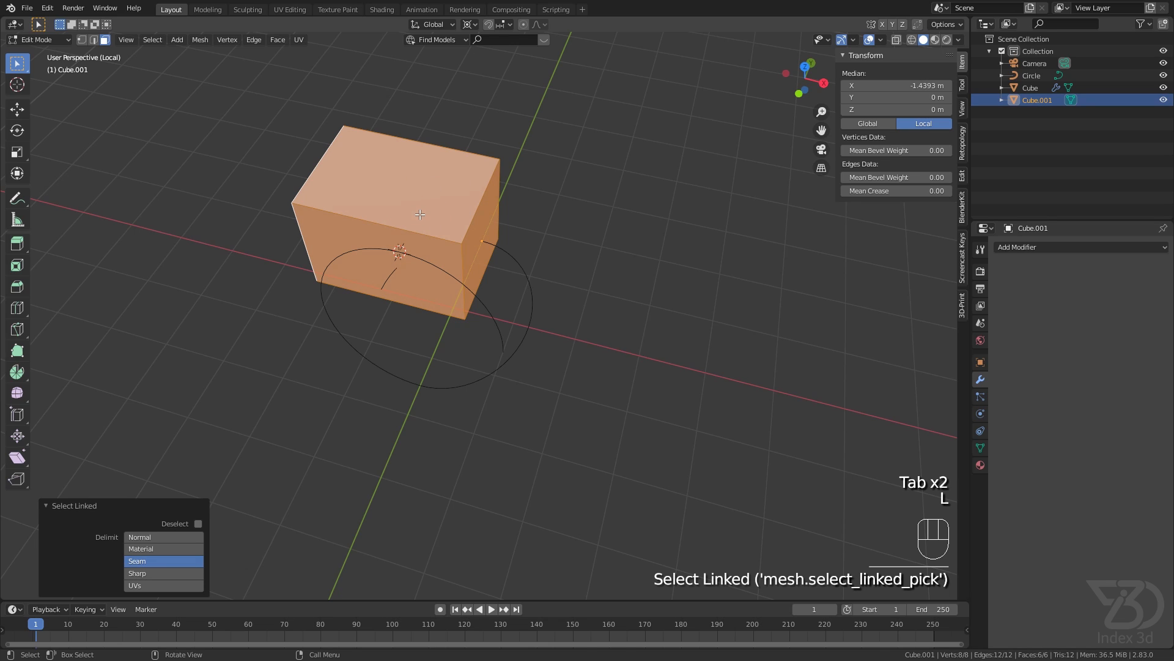
pyautogui.hotkey('shift', 'd')
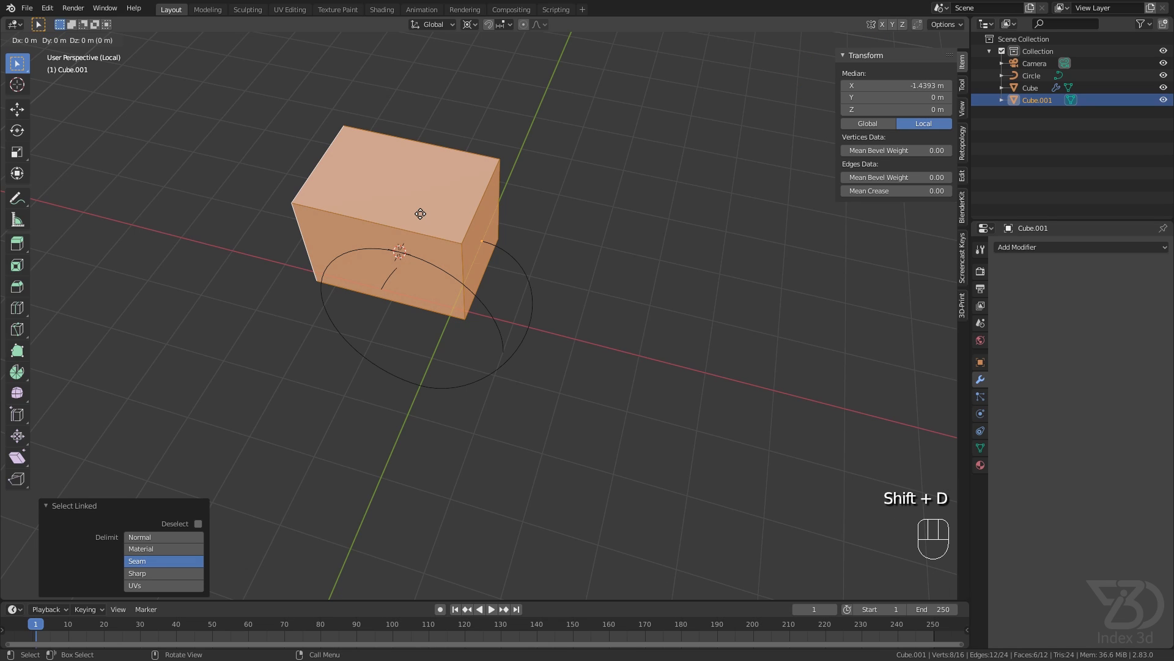
pyautogui.rightClick(420, 213)
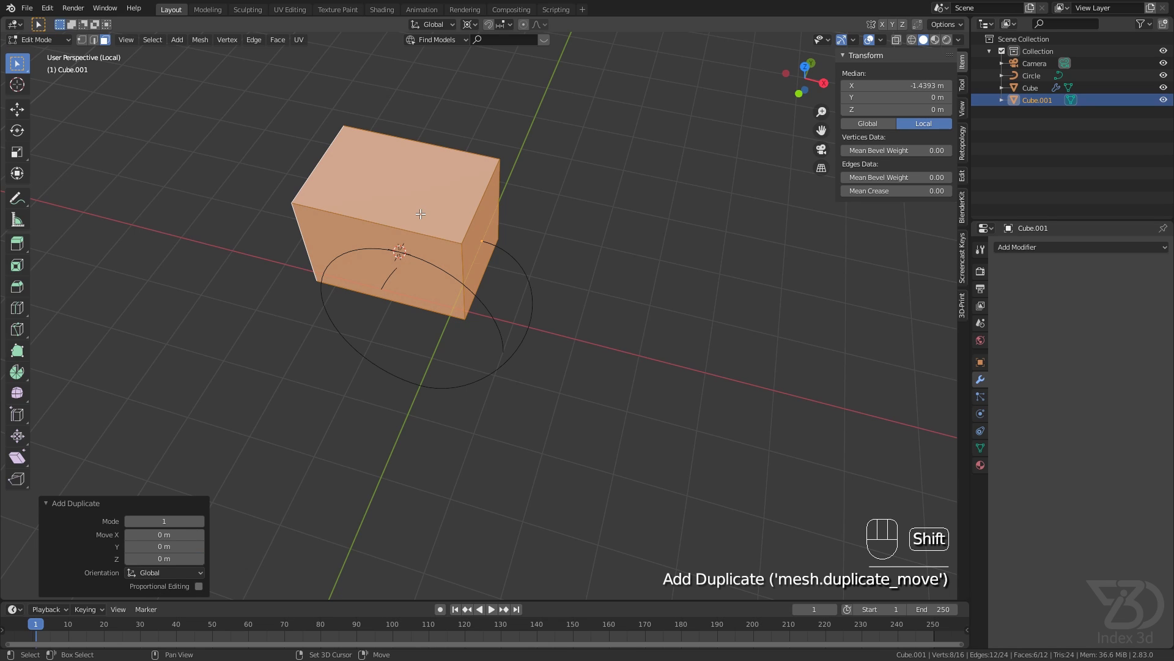
pyautogui.hotkey('shift', 's')
pyautogui.click(403, 145)
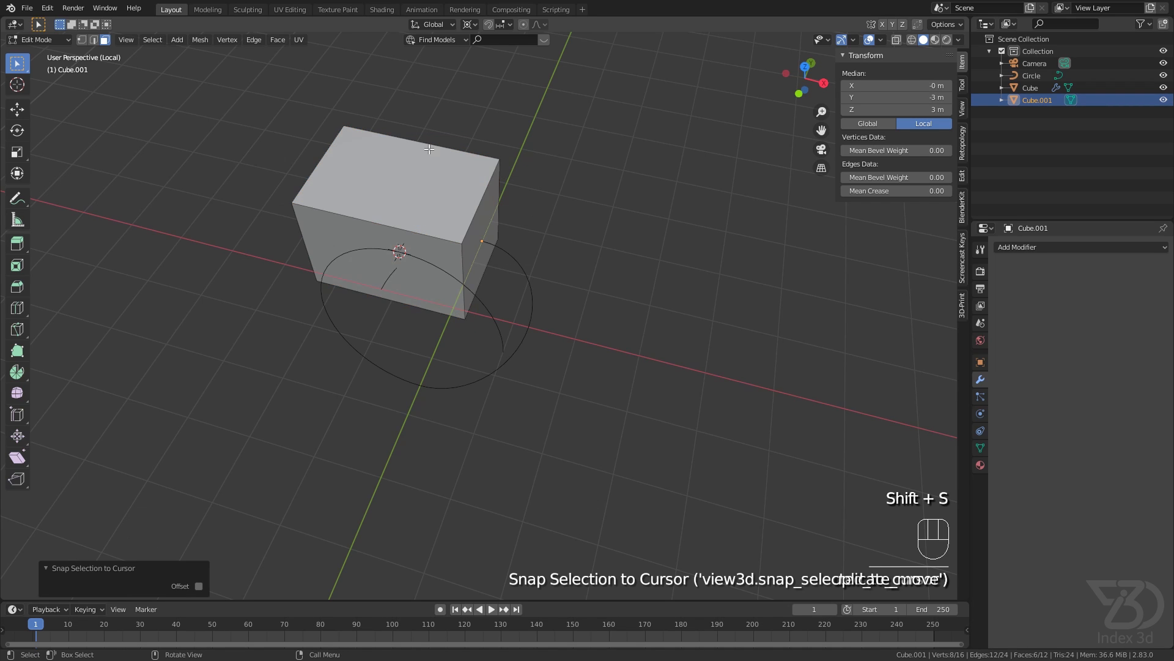
pyautogui.click(197, 585)
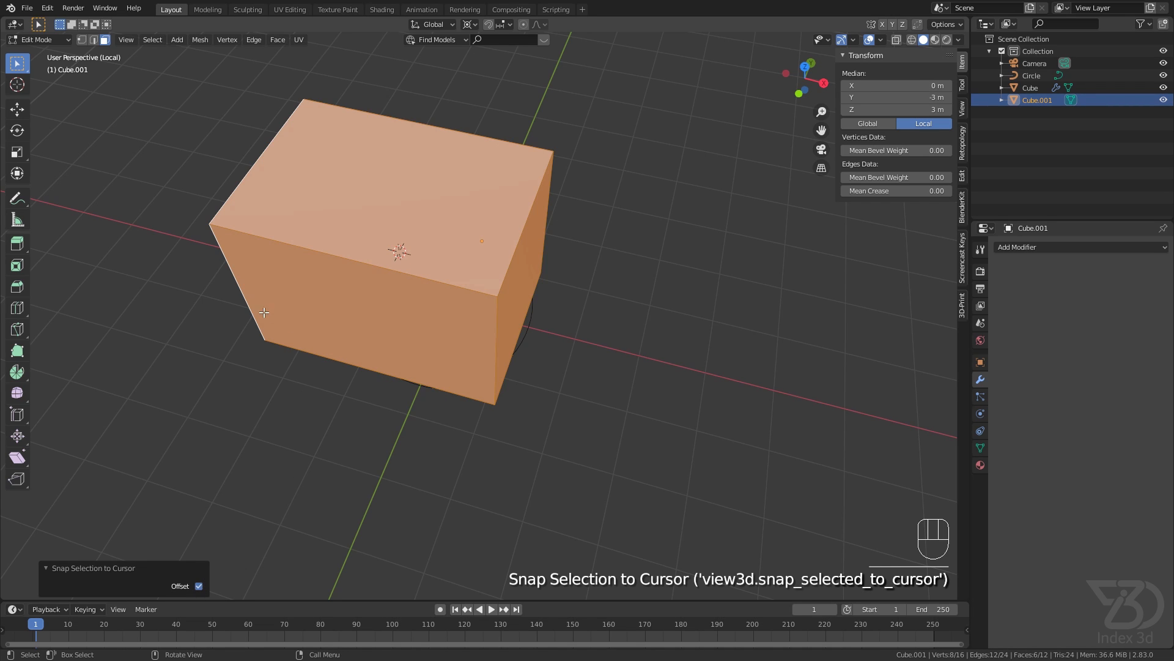
# - Snap the duplicate's negative X face to the 3D cursor with Offset enabled to keep the face's shape
pyautogui.moveTo(263, 314); pyautogui.dragTo(383, 275, button='middle')
pyautogui.click(214, 262)
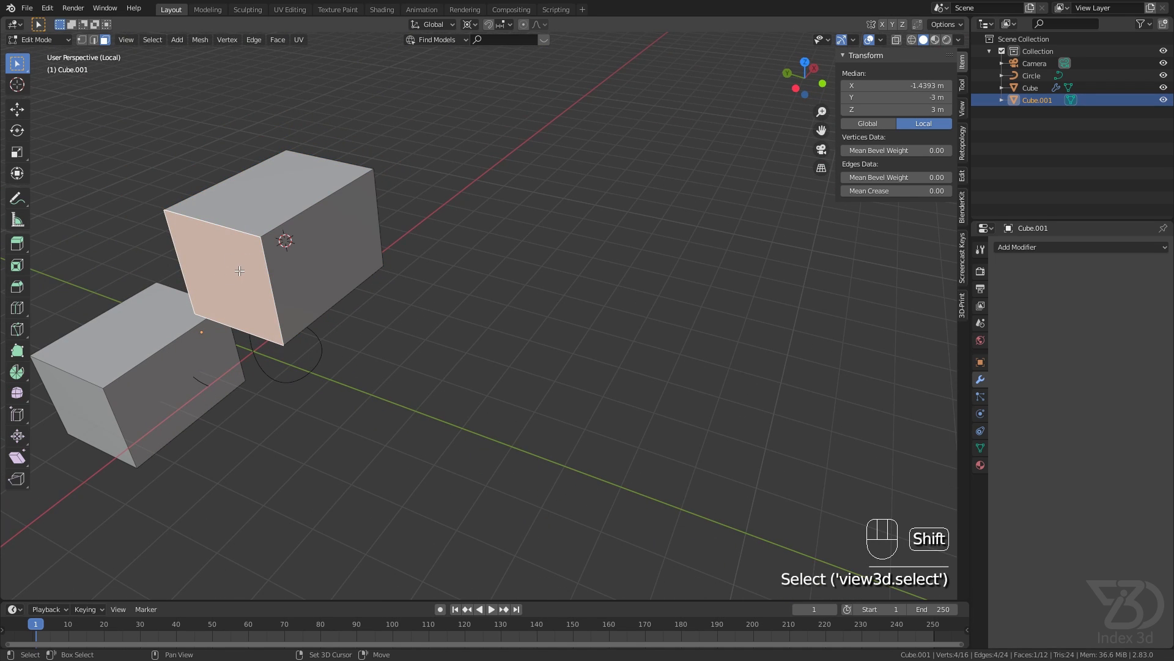
pyautogui.hotkey('shift', 's')
pyautogui.hotkey('shift', 's')
pyautogui.click(246, 242)
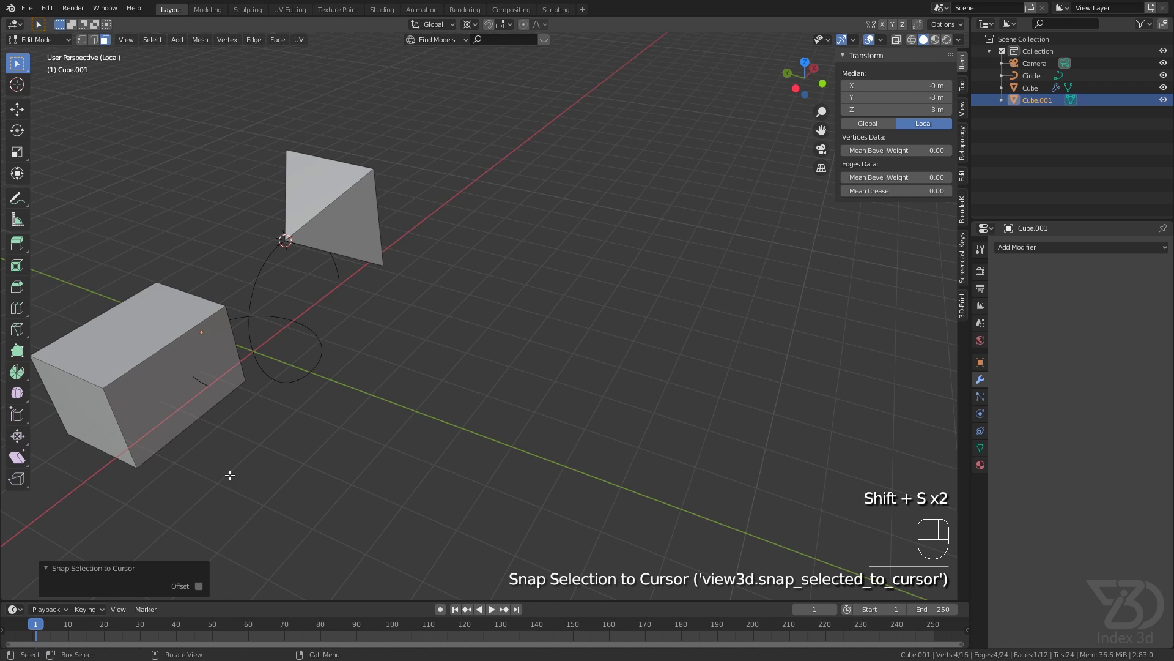
pyautogui.click(197, 585)
# - Move the duplicate's opposite face outward about 3.56 m along positive X to lengthen the block past the curve
pyautogui.moveTo(183, 379); pyautogui.dragTo(353, 268, button='middle')
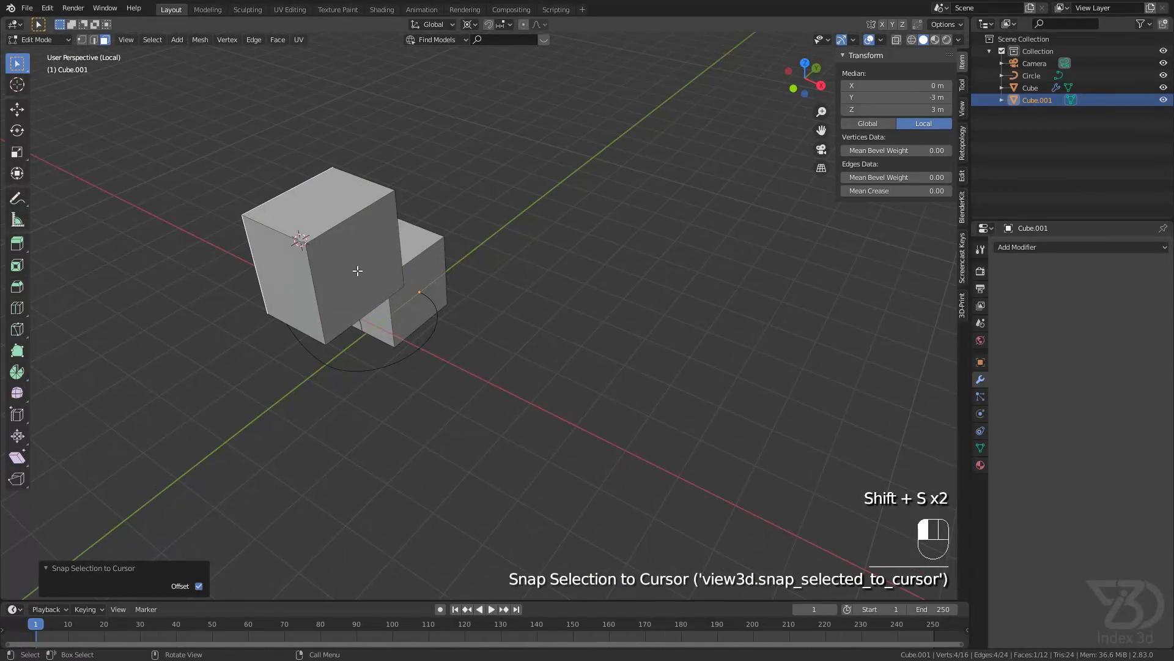
pyautogui.click(363, 272)
pyautogui.press('g')
pyautogui.press('x')
pyautogui.click(551, 352)
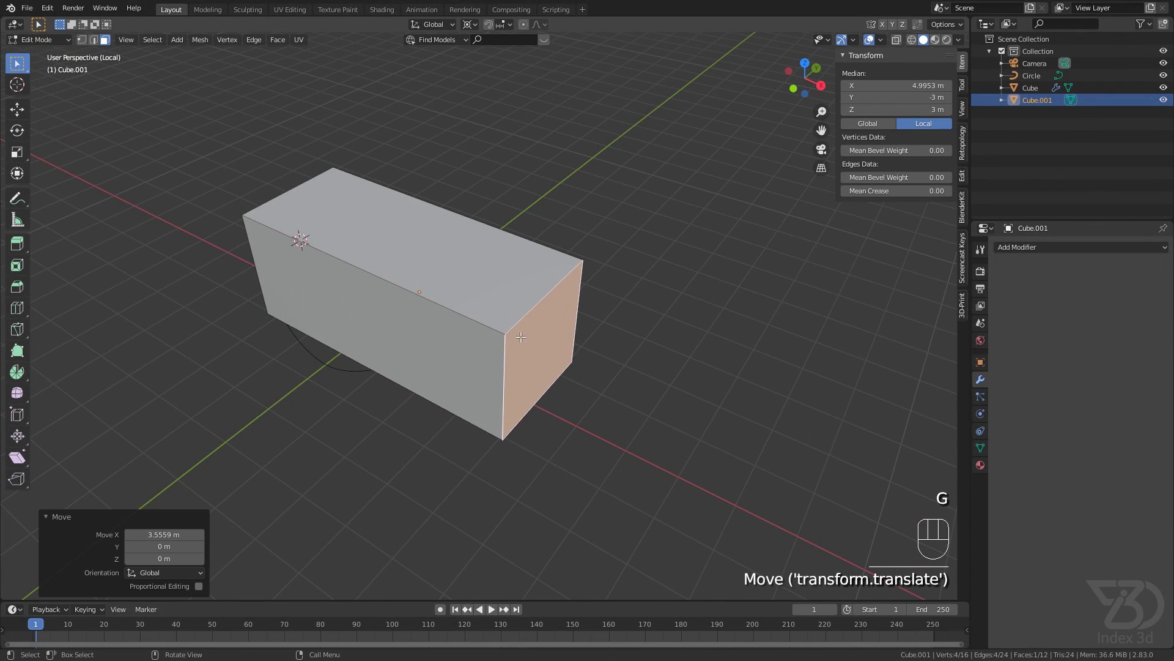
# - Leave mesh editing and rename the two-block helper object as bool
pyautogui.moveTo(214, 367); pyautogui.dragTo(331, 327, button='middle')
pyautogui.keyDown('shift'); pyautogui.moveTo(331, 327); pyautogui.dragTo(440, 306, button='middle'); pyautogui.keyUp('shift')
pyautogui.press('Tab')
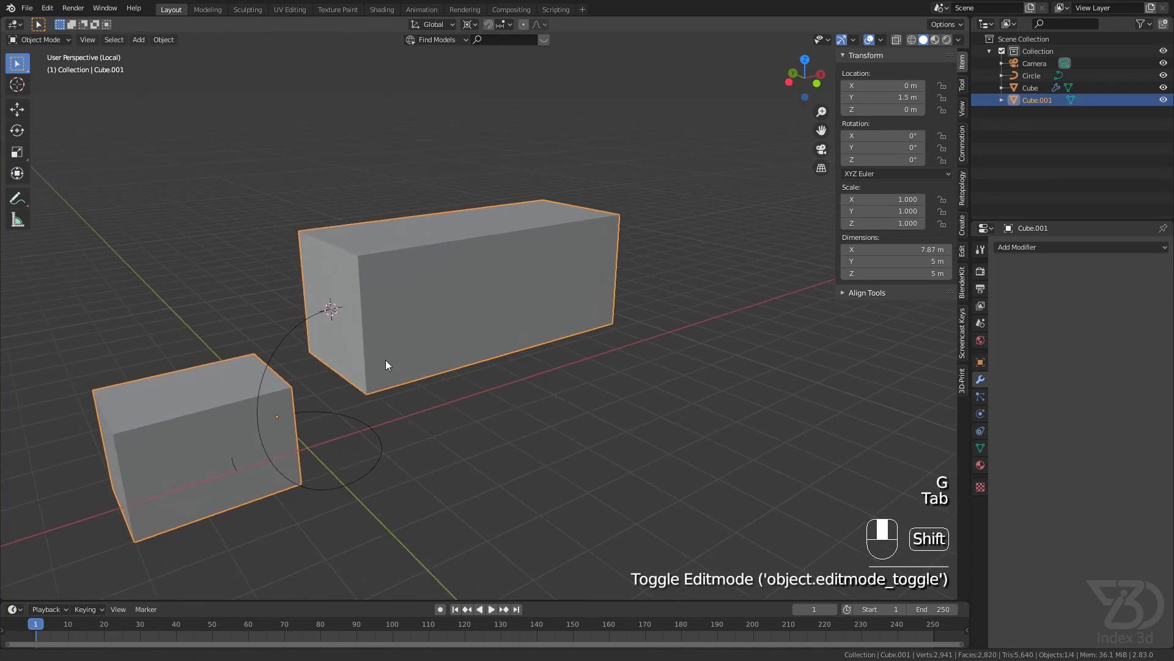
pyautogui.moveTo(387, 360); pyautogui.dragTo(424, 276, button='middle')
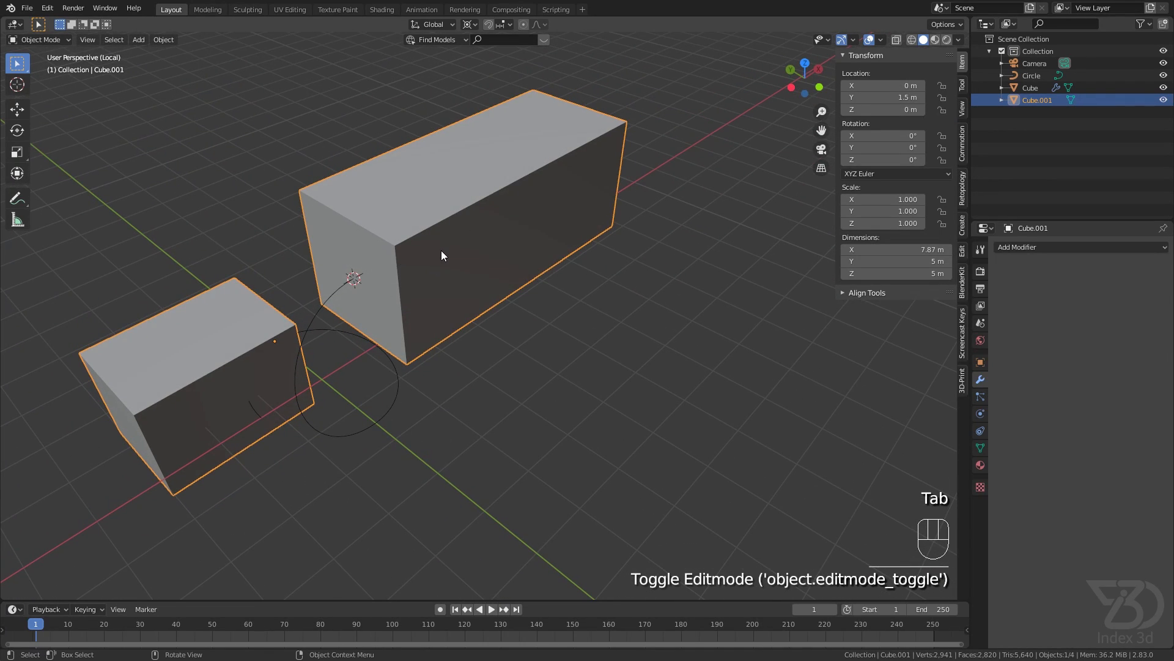
pyautogui.press('g')
pyautogui.rightClick(458, 226)
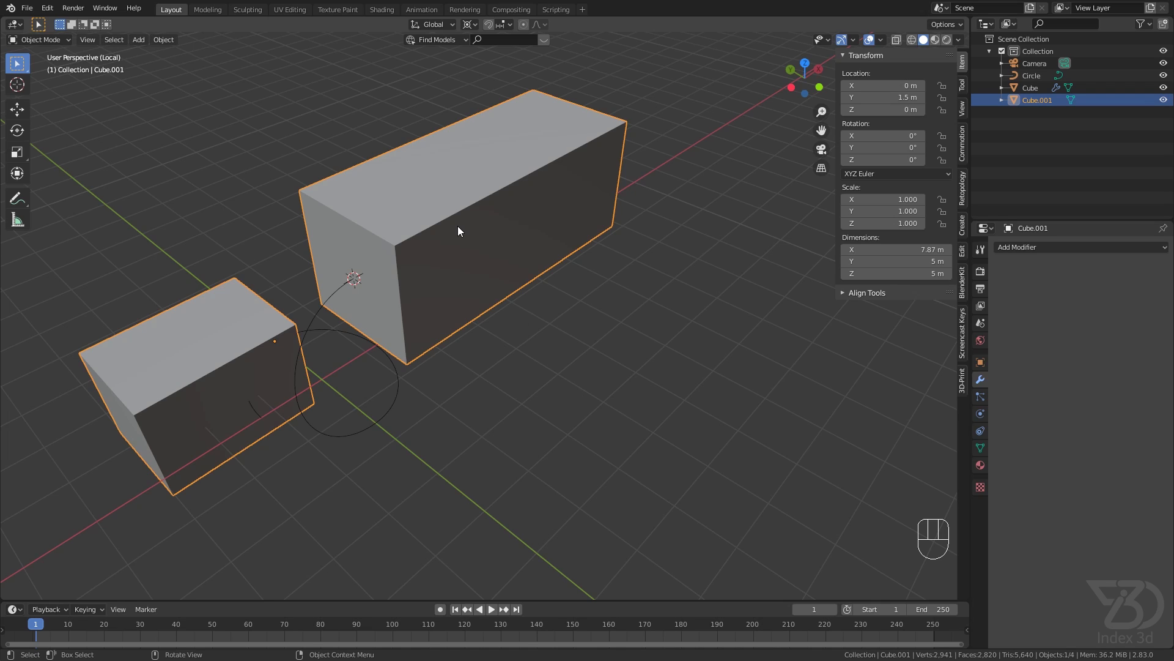
pyautogui.press('F2')
pyautogui.write('bool')
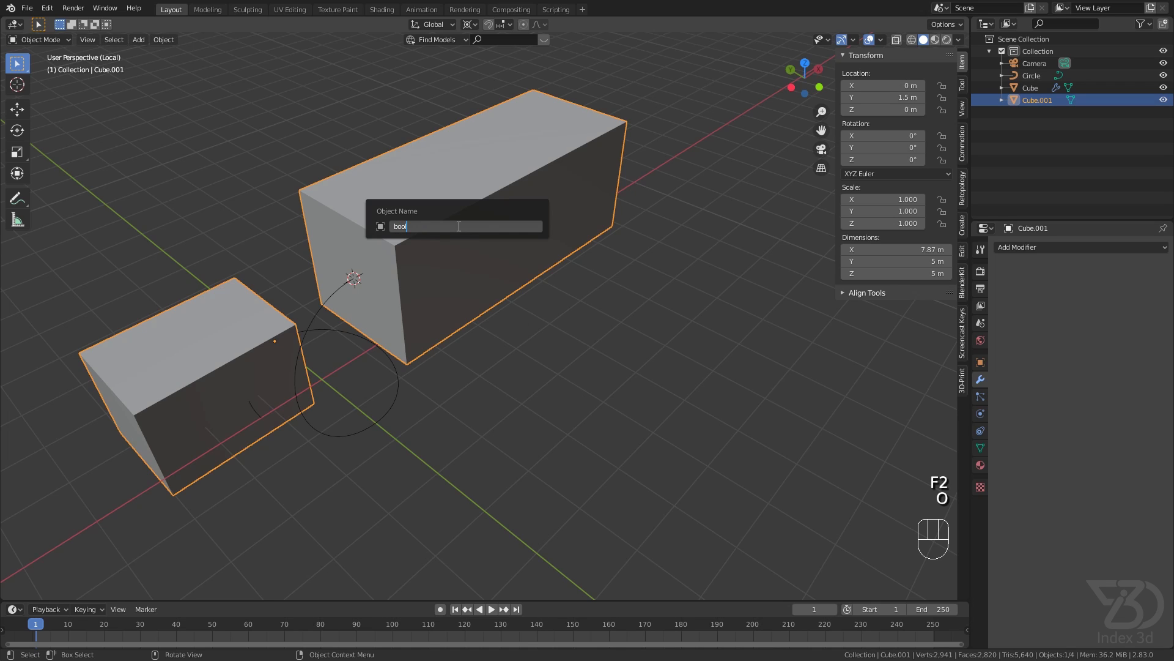
pyautogui.press('Return')
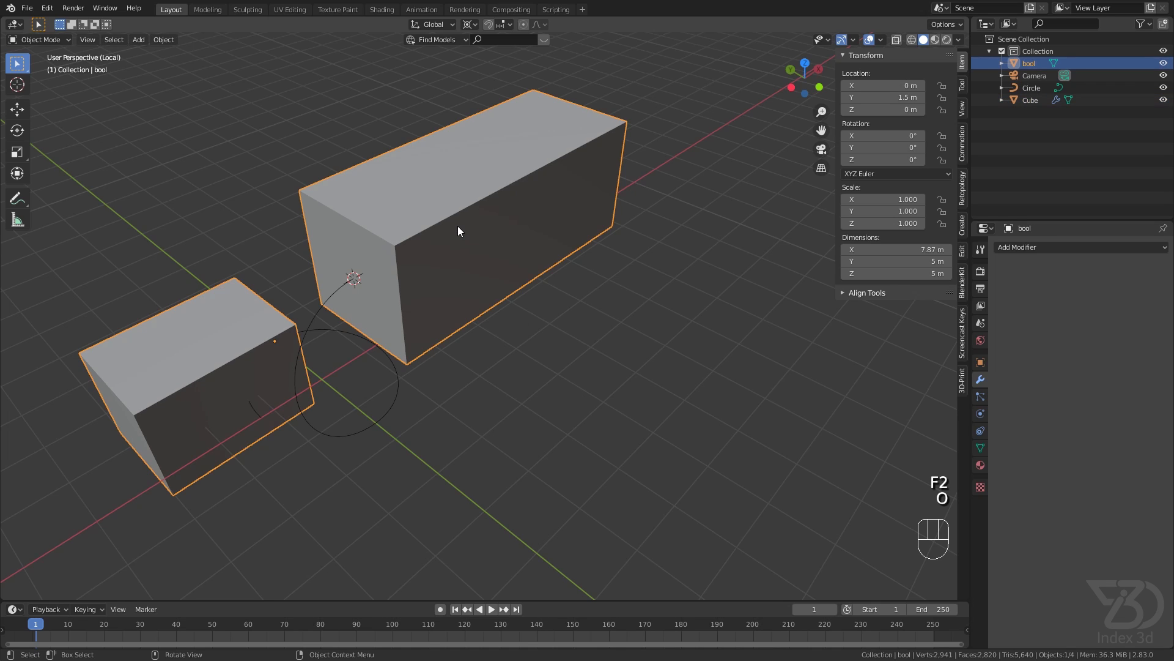
# - Select the circle curve, exit local view and save the file
pyautogui.click(380, 425)
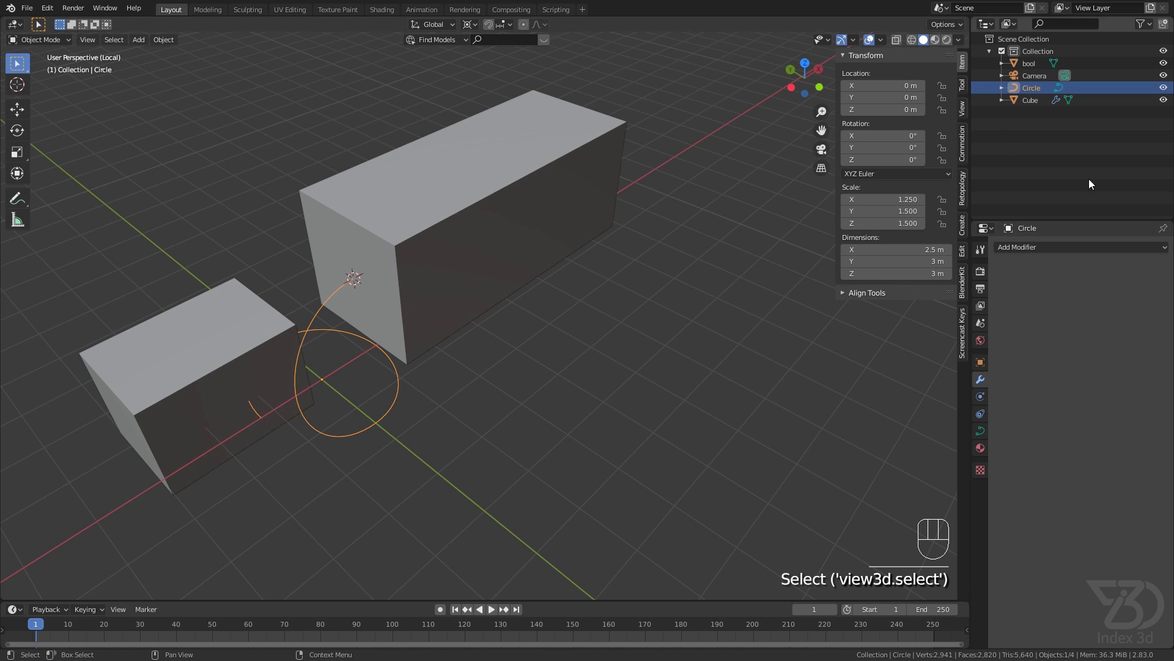
pyautogui.press('KP_Divide')
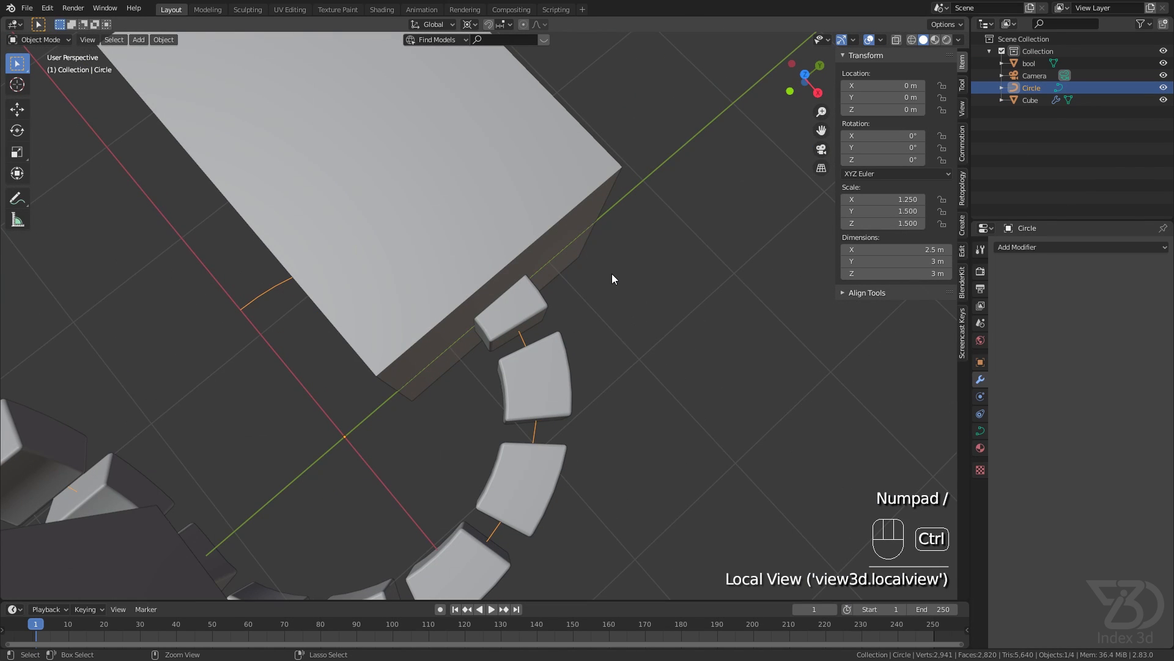
pyautogui.hotkey('ctrl', 's')
# - Set the bool object's viewport display to Wire so the curved blocks can be seen through it
pyautogui.click(513, 222)
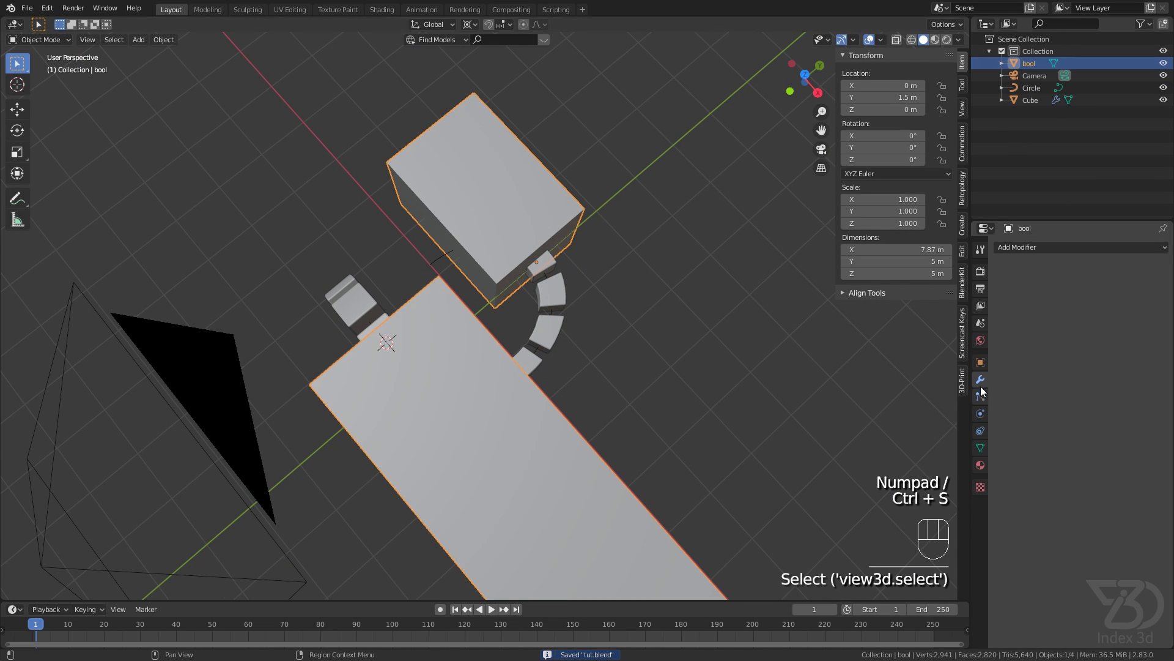
pyautogui.click(981, 363)
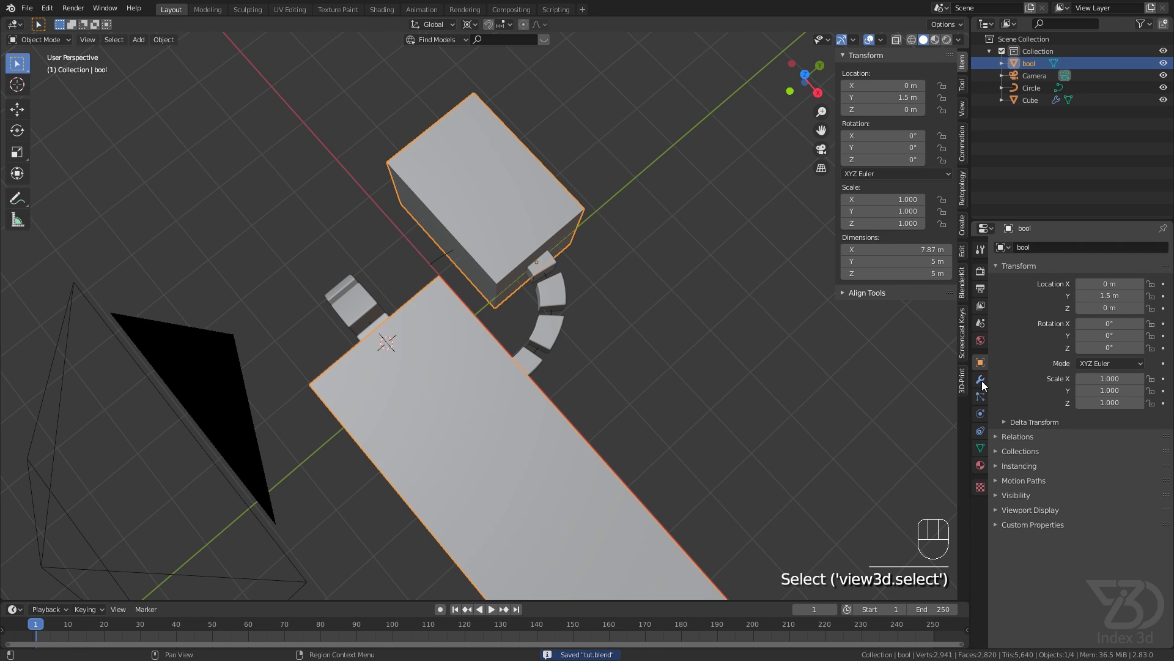
pyautogui.click(998, 510)
pyautogui.click(1109, 583)
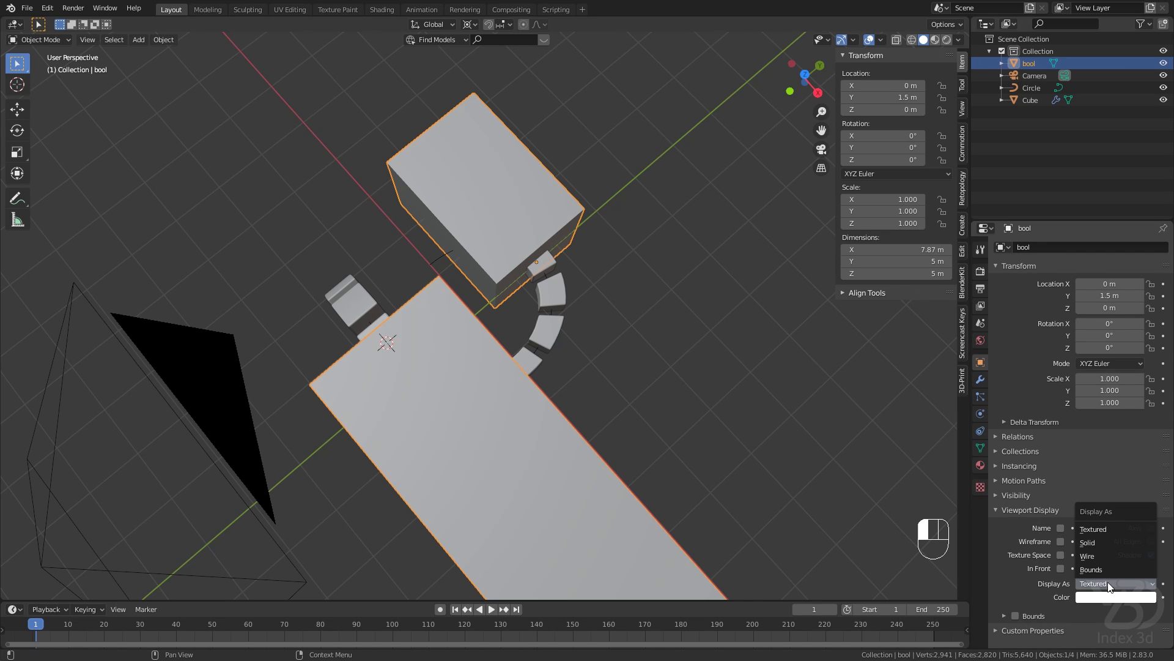
pyautogui.click(1093, 556)
pyautogui.moveTo(704, 428); pyautogui.dragTo(500, 290, button='middle')
pyautogui.keyDown('shift'); pyautogui.moveTo(500, 290); pyautogui.dragTo(528, 293, button='middle'); pyautogui.keyUp('shift')
pyautogui.scroll(2, 521, 358)
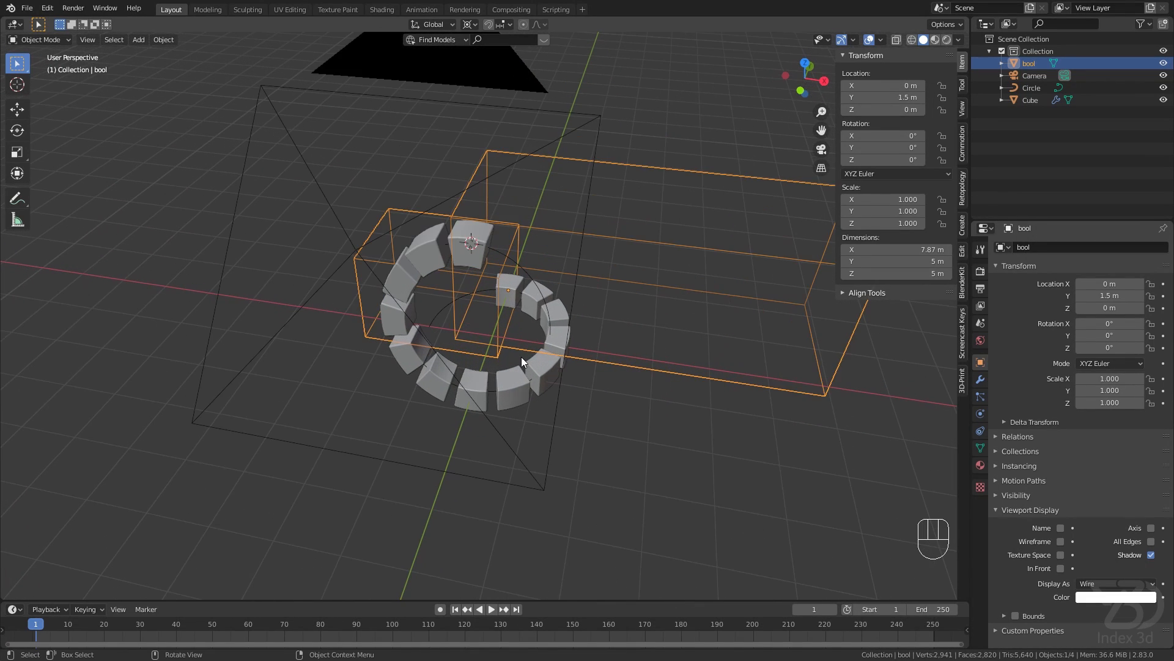
# - In camera view, add a Boolean modifier to the beveled blocks with operation Difference and bool as the object
pyautogui.press('KP_0')
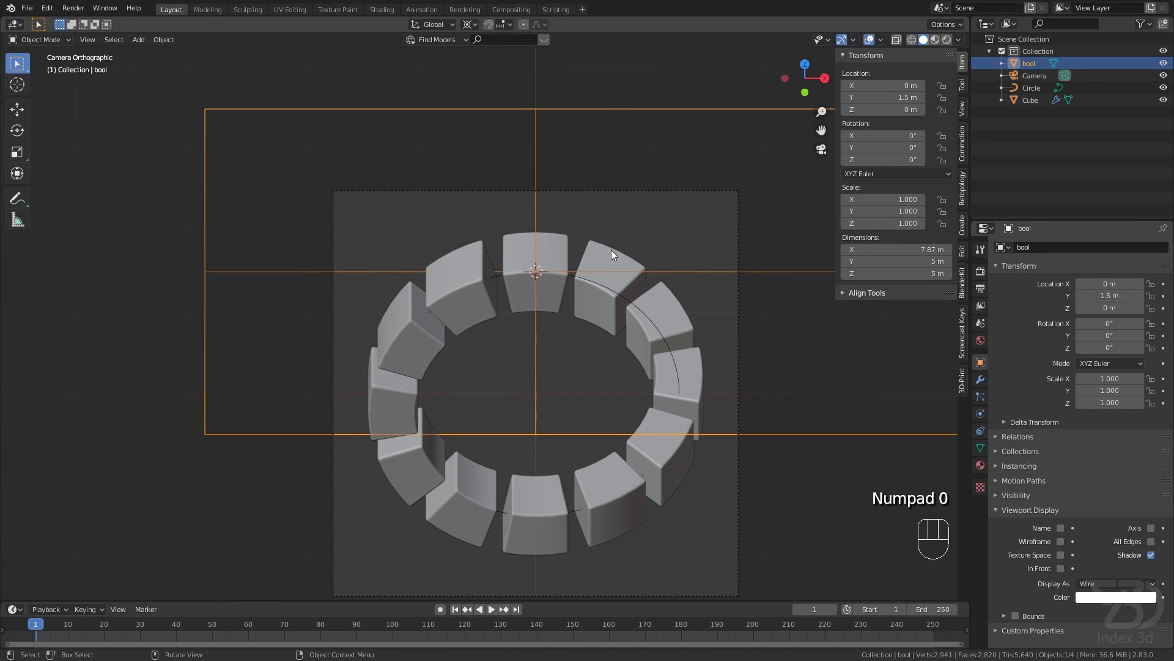
pyautogui.click(611, 251)
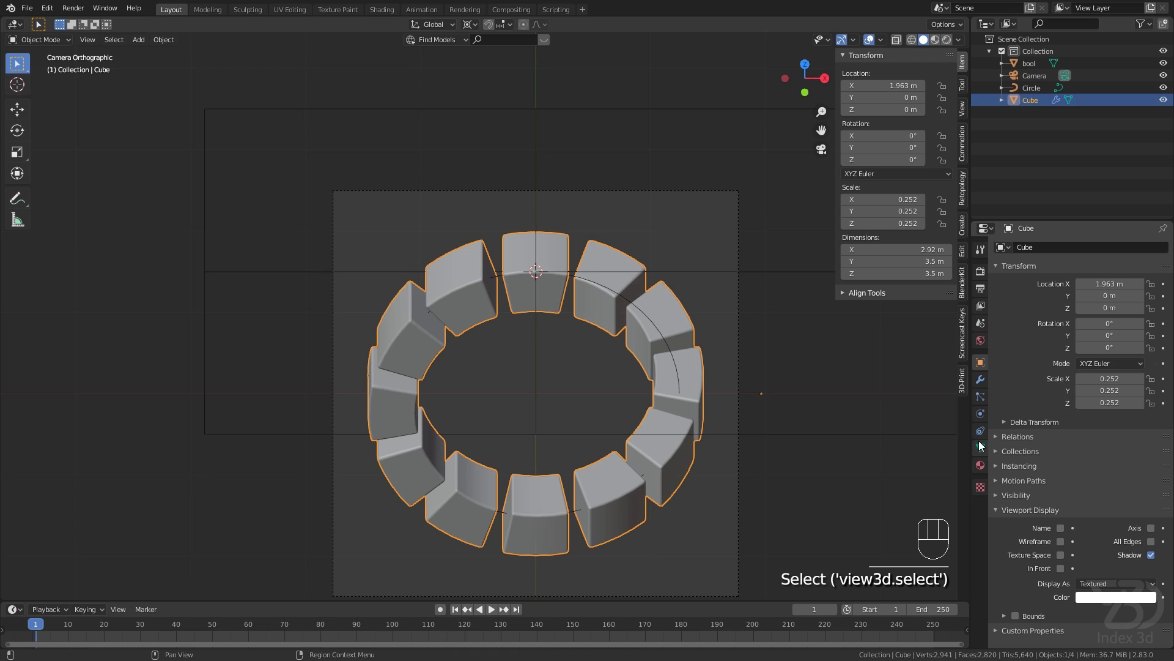
pyautogui.click(980, 380)
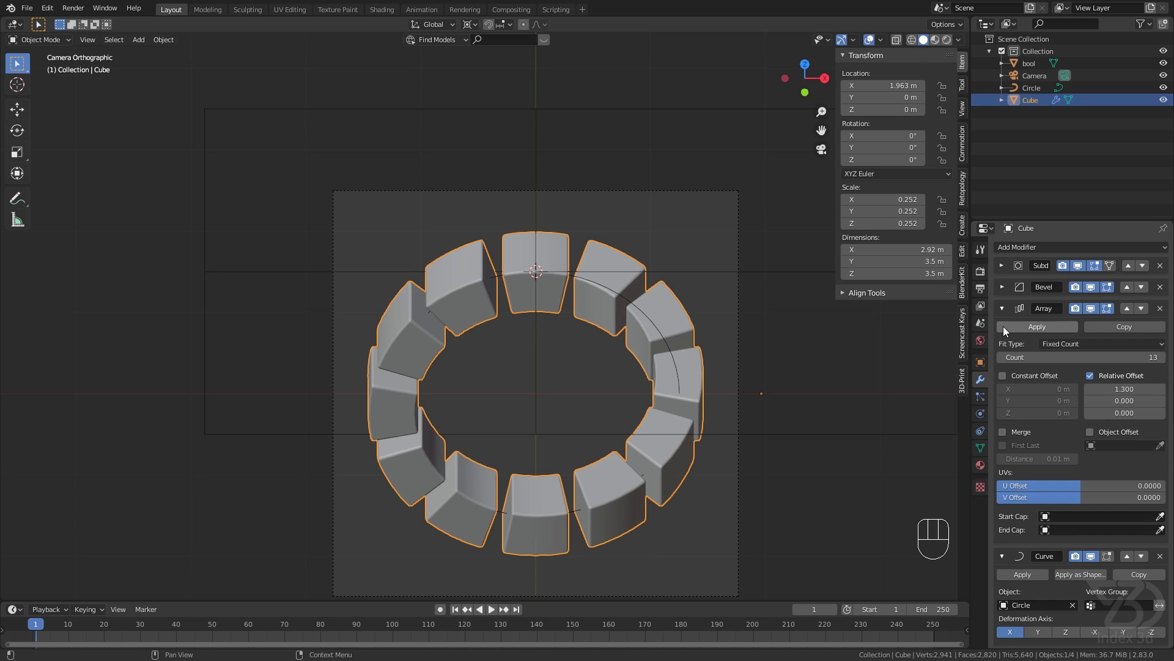
pyautogui.click(1002, 308)
pyautogui.click(1002, 329)
pyautogui.click(1026, 246)
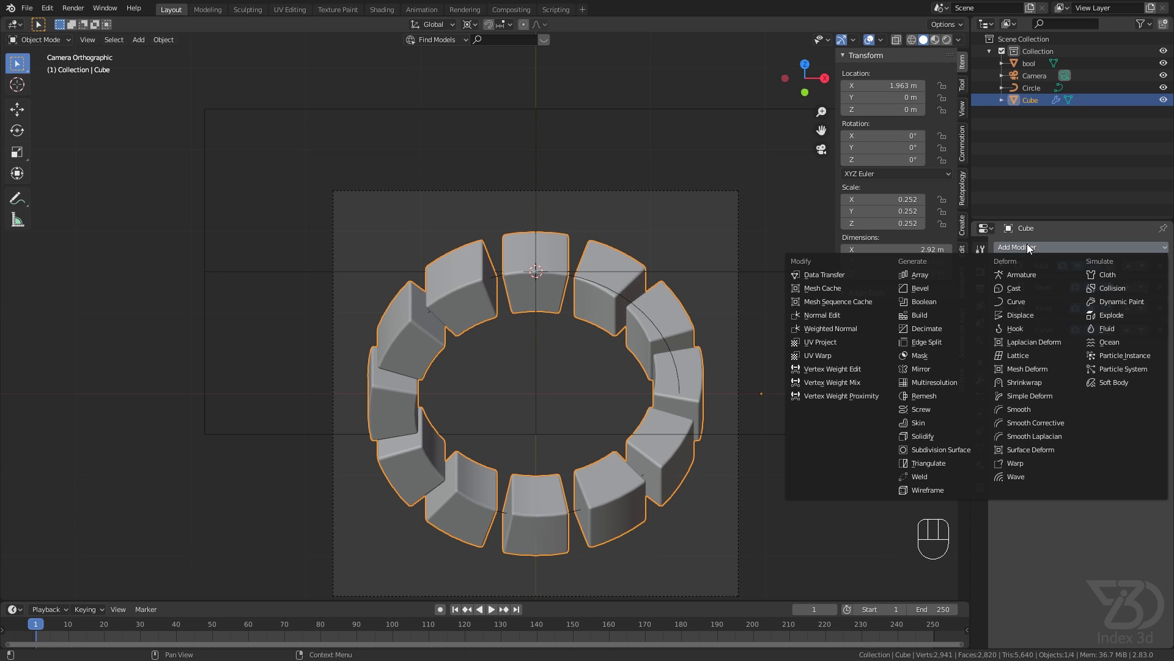
pyautogui.click(915, 301)
pyautogui.click(1120, 401)
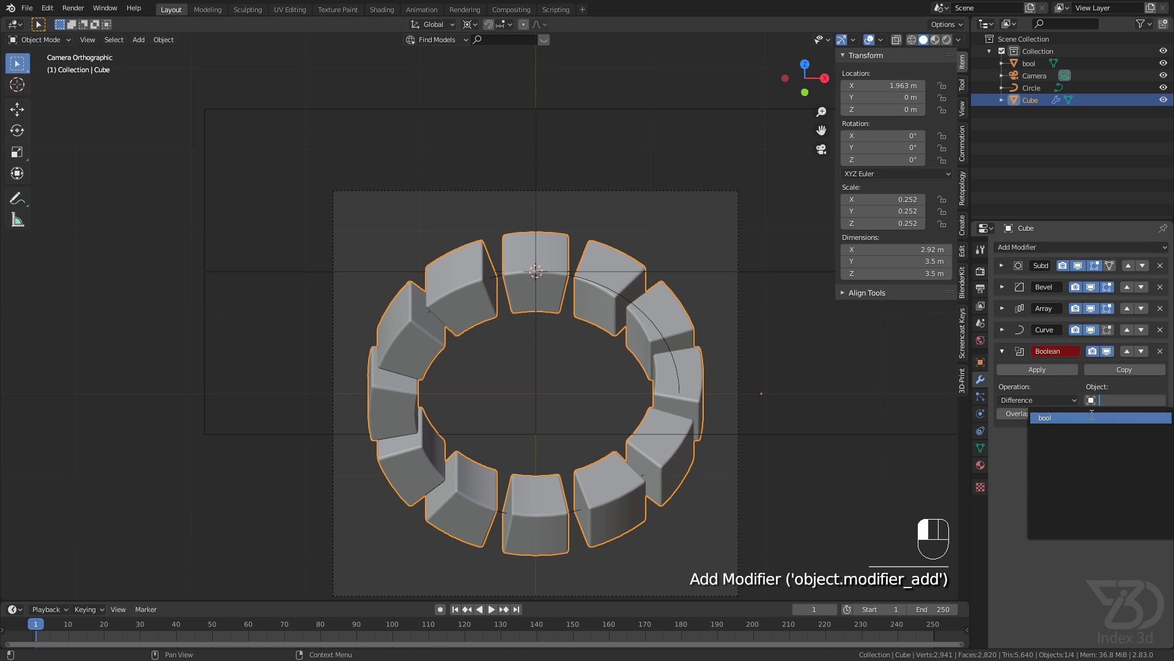
pyautogui.click(1045, 417)
# - Hide the viewport overlays and examine the Boolean cut edge on the top middle block up close
pyautogui.scroll(8, 531, 254)
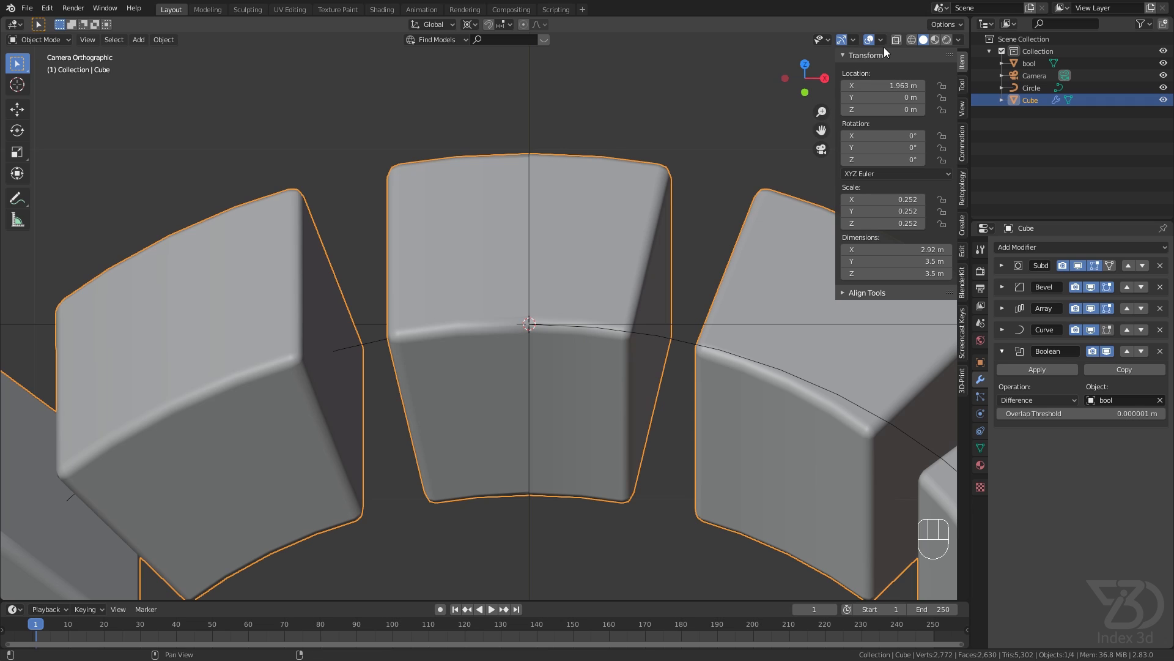
pyautogui.click(869, 39)
pyautogui.scroll(6, 530, 346)
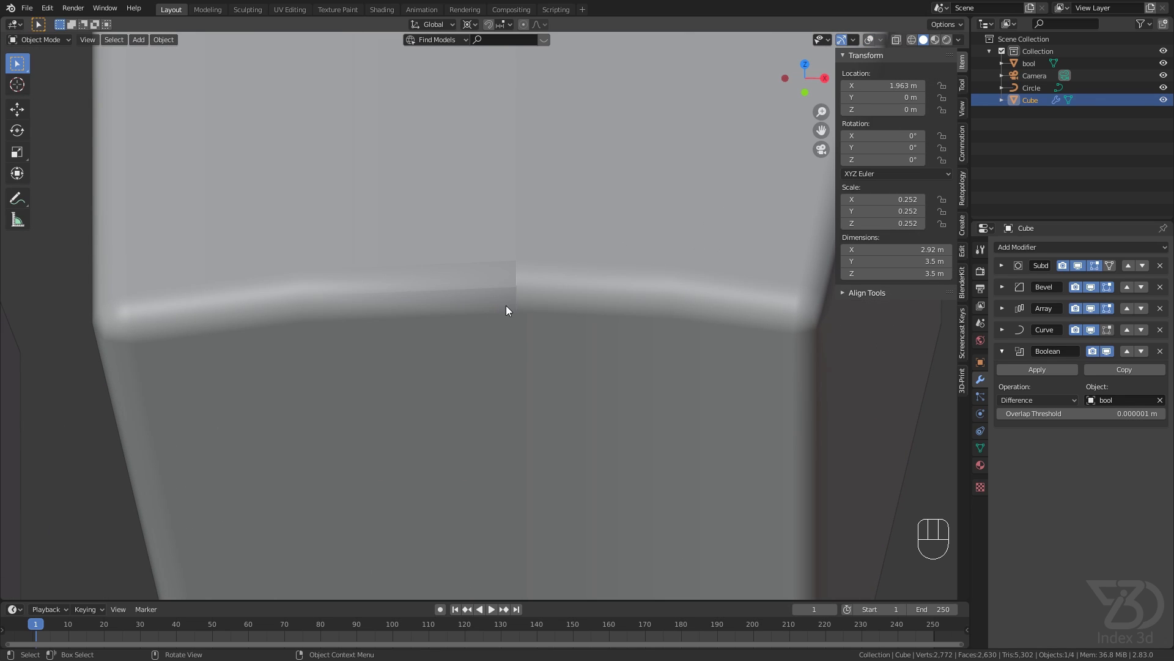
pyautogui.scroll(5, 507, 301)
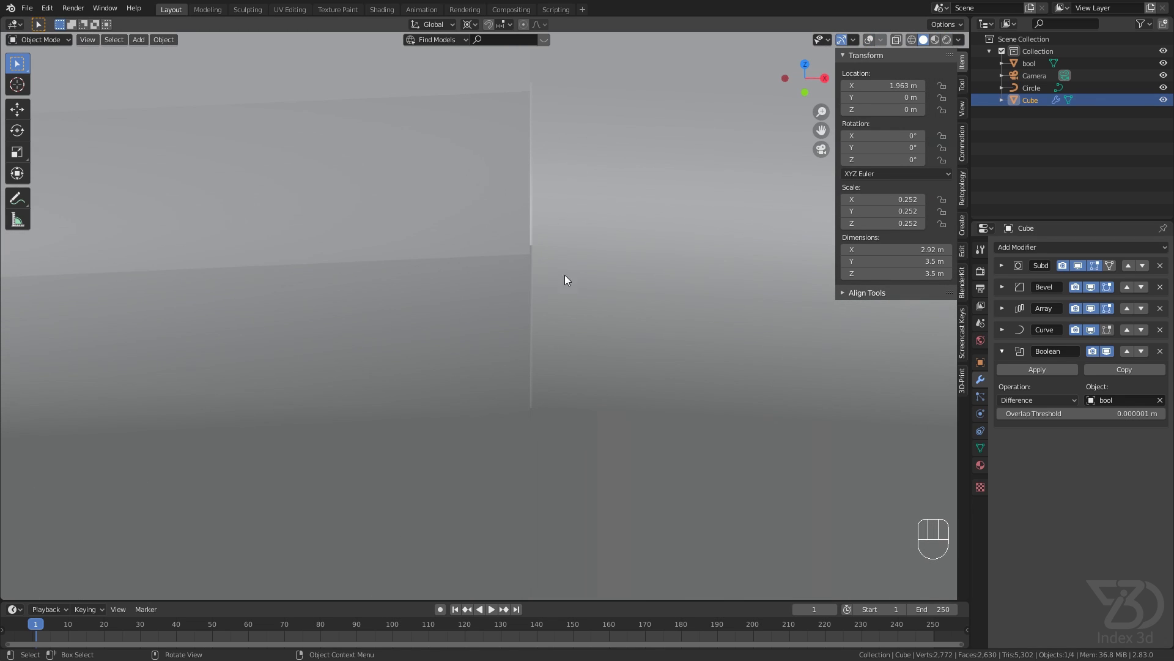
# - Set the blocks' Bevel modifier to 8 segments
pyautogui.click(1002, 287)
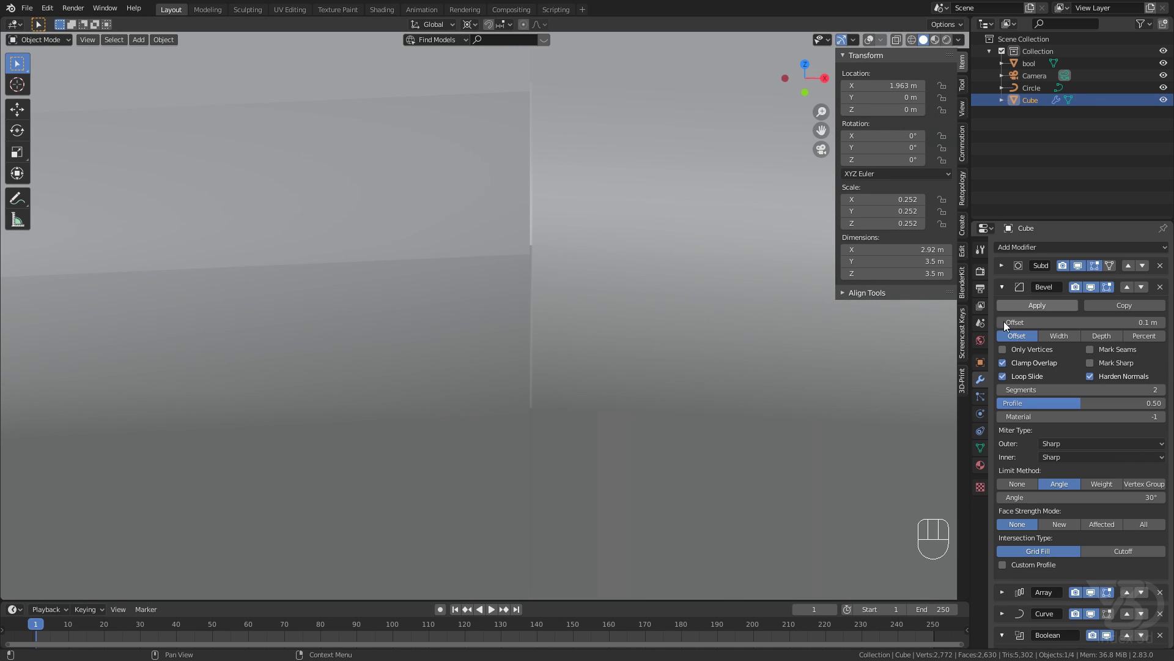
pyautogui.click(1128, 389)
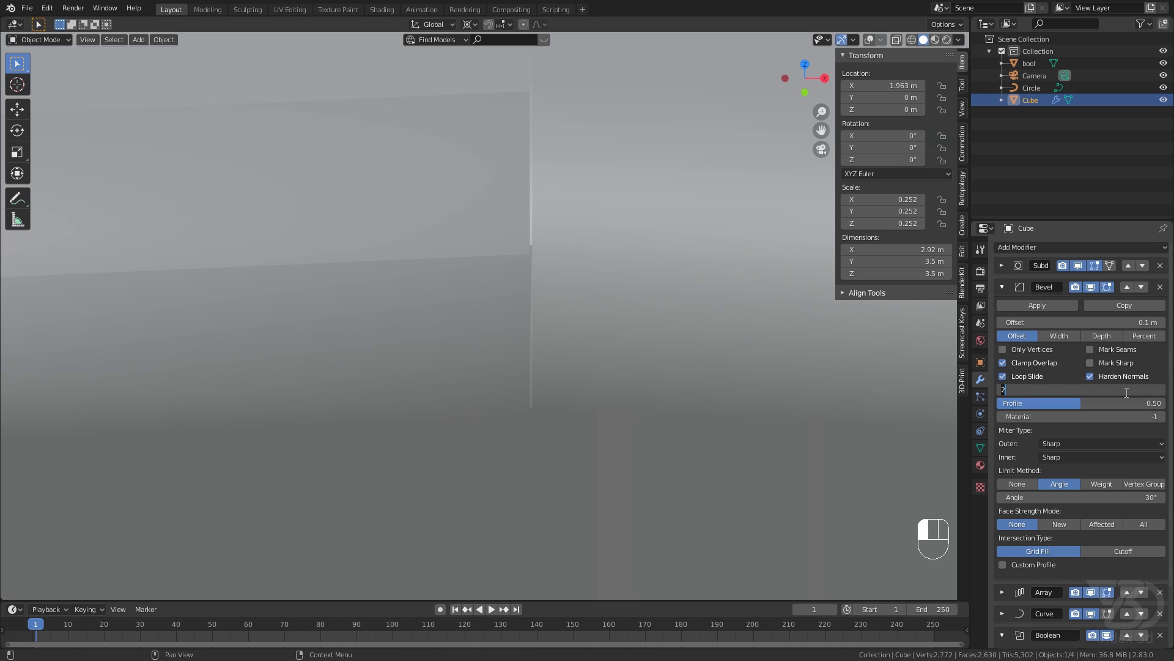
pyautogui.write('8')
pyautogui.press('Return')
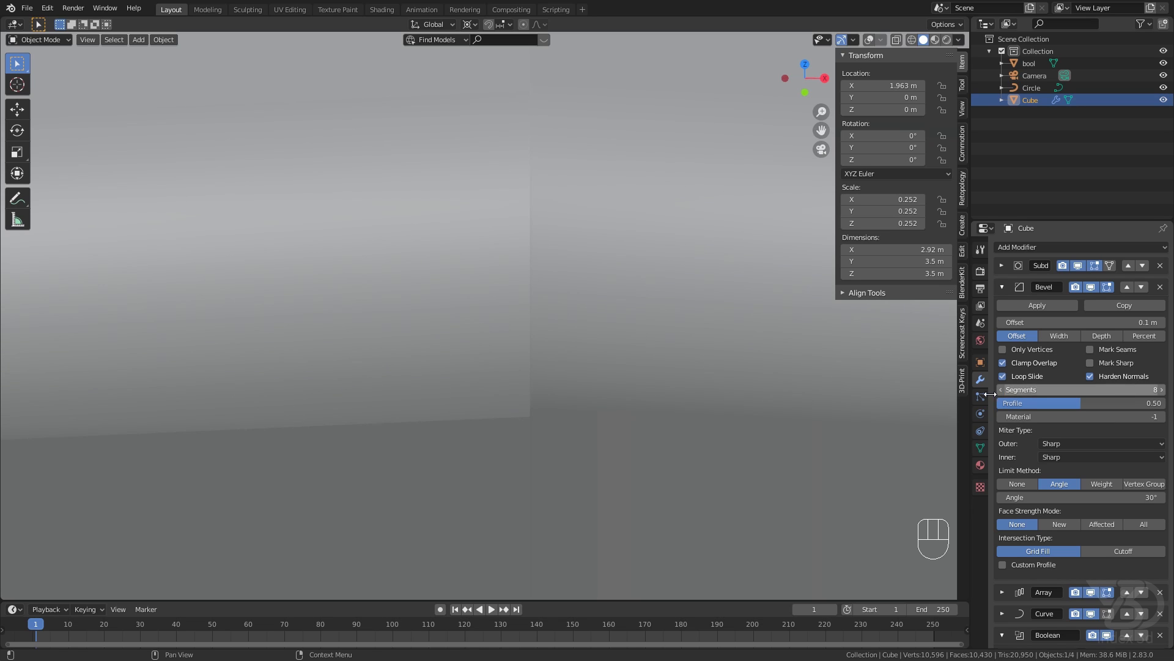
pyautogui.scroll(-10, 559, 367)
pyautogui.scroll(3, 557, 346)
pyautogui.scroll(-2, 566, 361)
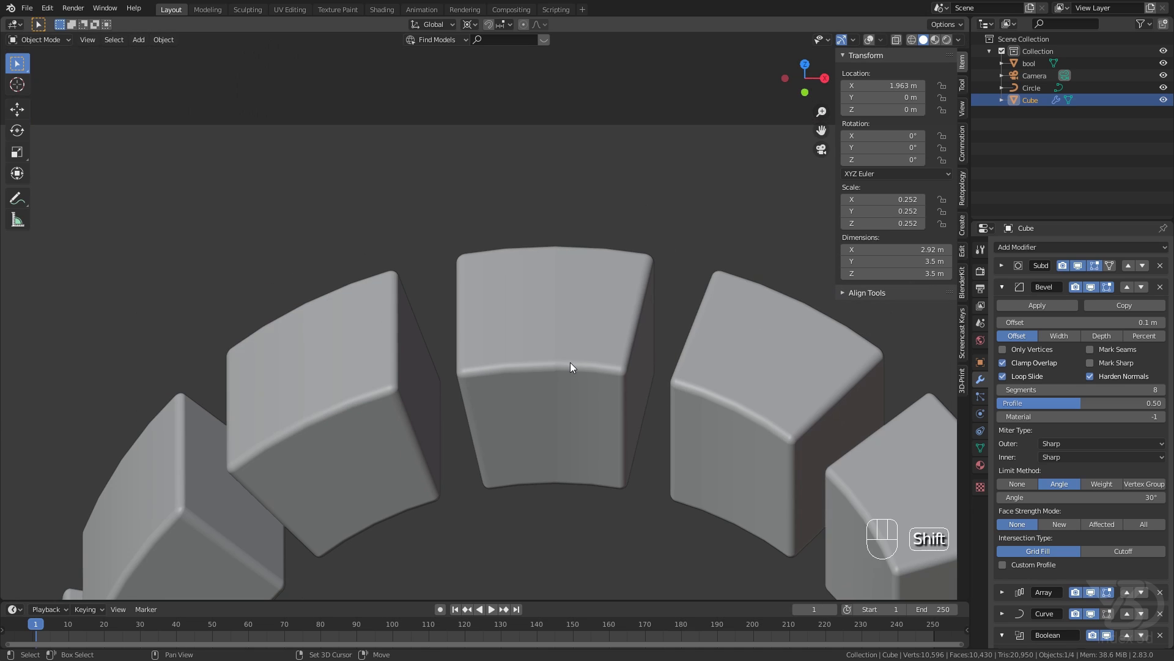
# - Set the Bevel modifier's offset to 0.175 m for softer block edges
pyautogui.moveTo(1136, 319)
pyautogui.keyDown('shift'); pyautogui.mouseDown()
pyautogui.moveTo(1100, 320)
pyautogui.moveTo(1167, 319)
pyautogui.moveTo(1139, 320)
pyautogui.mouseUp(); pyautogui.keyUp('shift')
pyautogui.click(1138, 319)
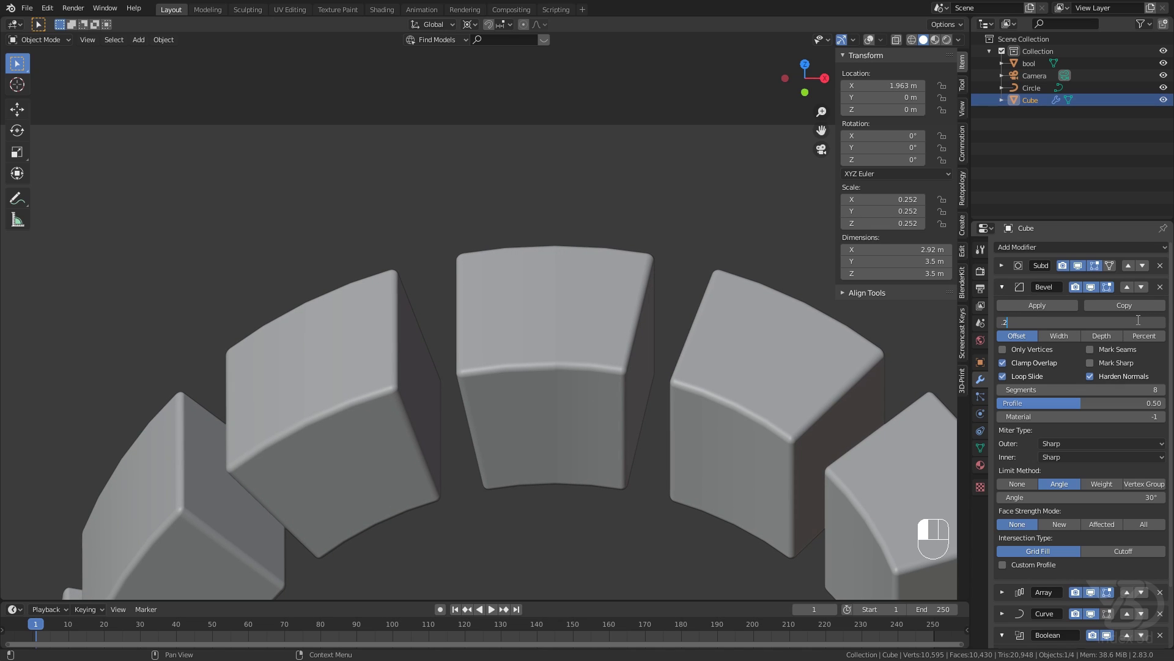
pyautogui.write('.2')
pyautogui.press('Return')
pyautogui.click(1138, 320)
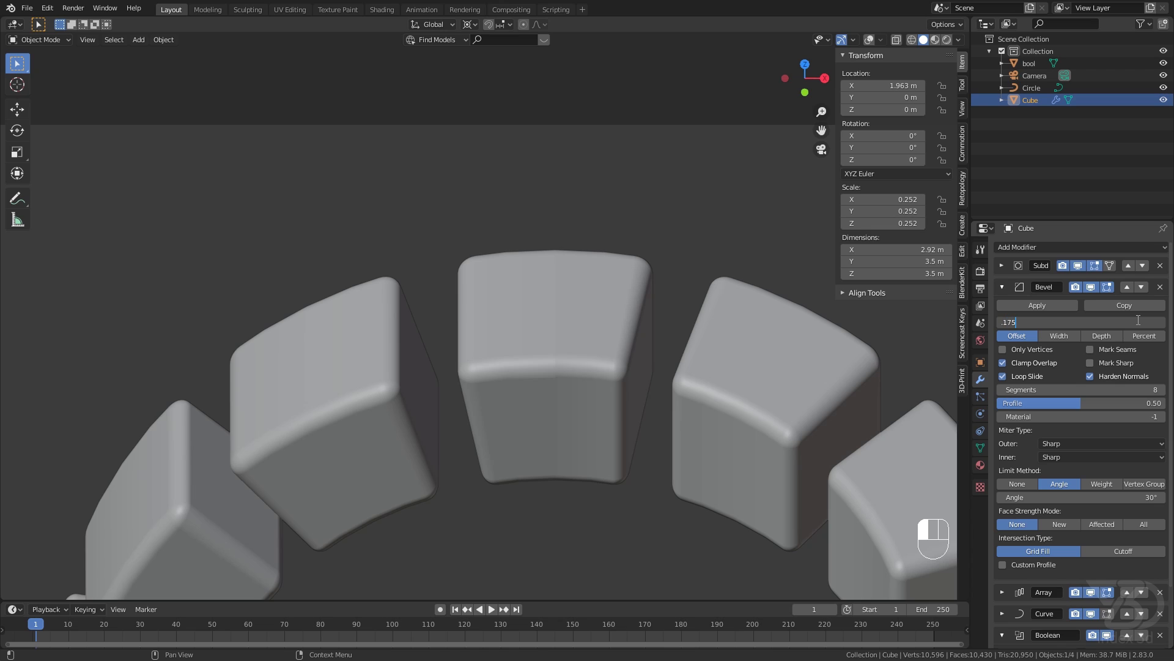
pyautogui.press('Return')
pyautogui.scroll(-7, 692, 361)
pyautogui.keyDown('shift'); pyautogui.moveTo(687, 361); pyautogui.dragTo(635, 295, button='middle'); pyautogui.keyUp('shift')
pyautogui.scroll(1, 592, 332)
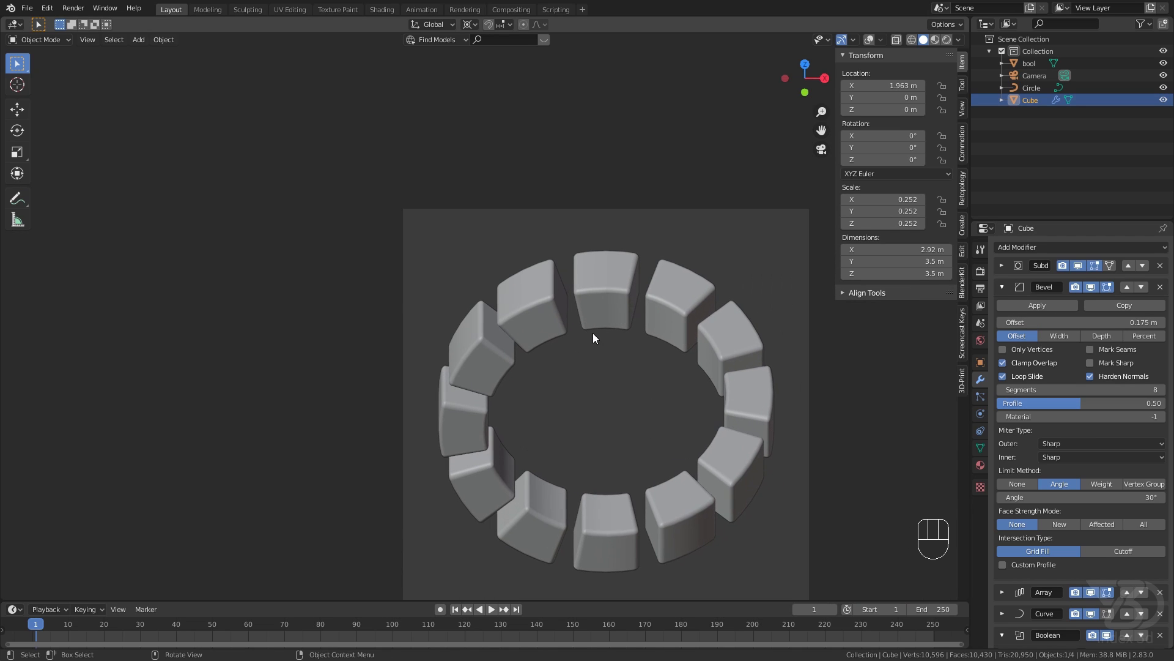
# - Play and stop the timeline briefly, then save the file
pyautogui.press('space')
pyautogui.press('space')
pyautogui.keyDown('shift'); pyautogui.scroll(-3, 607, 320); pyautogui.keyUp('shift')
pyautogui.keyDown('ctrl'); pyautogui.scroll(1, 580, 327); pyautogui.keyUp('ctrl')
pyautogui.hotkey('ctrl', 's')
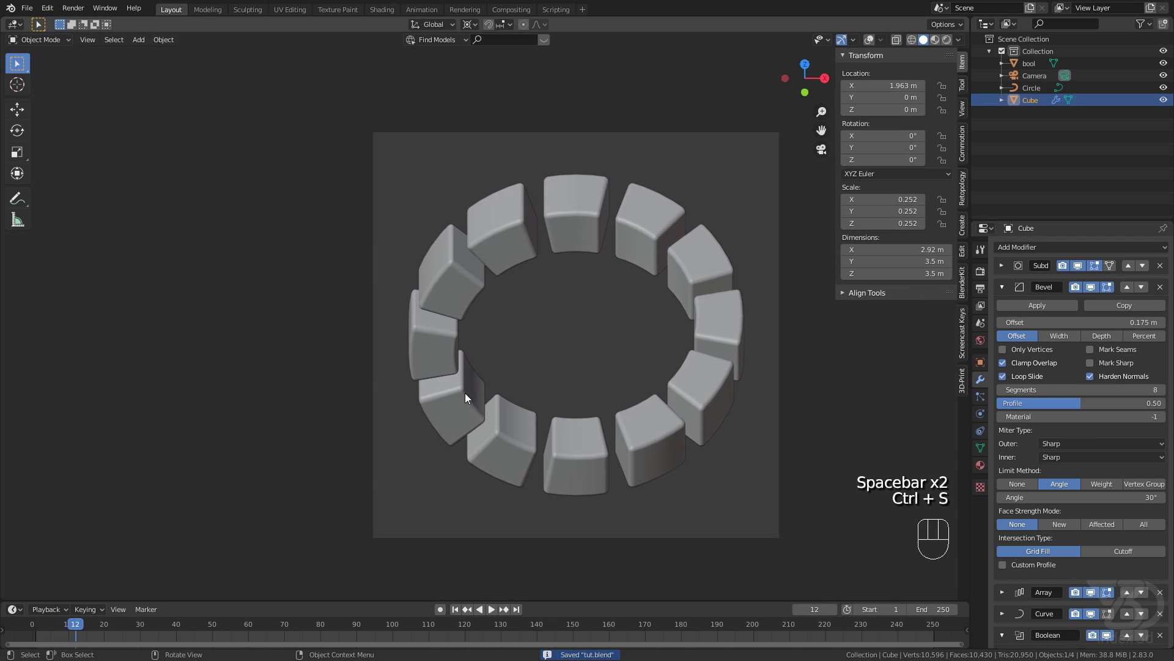
# - Return the timeline to frame 0, set the end frame to 30 and make the timeline area taller
pyautogui.moveTo(92, 630); pyautogui.dragTo(33, 630)
pyautogui.doubleClick(928, 609)
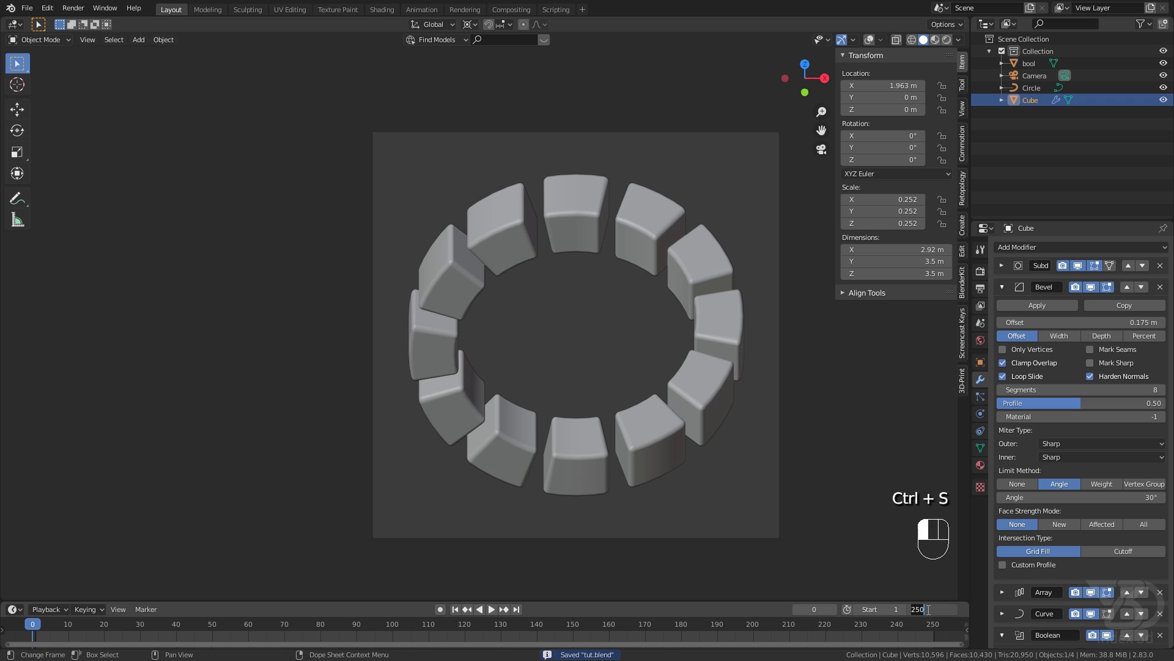
pyautogui.write('30')
pyautogui.press('Return')
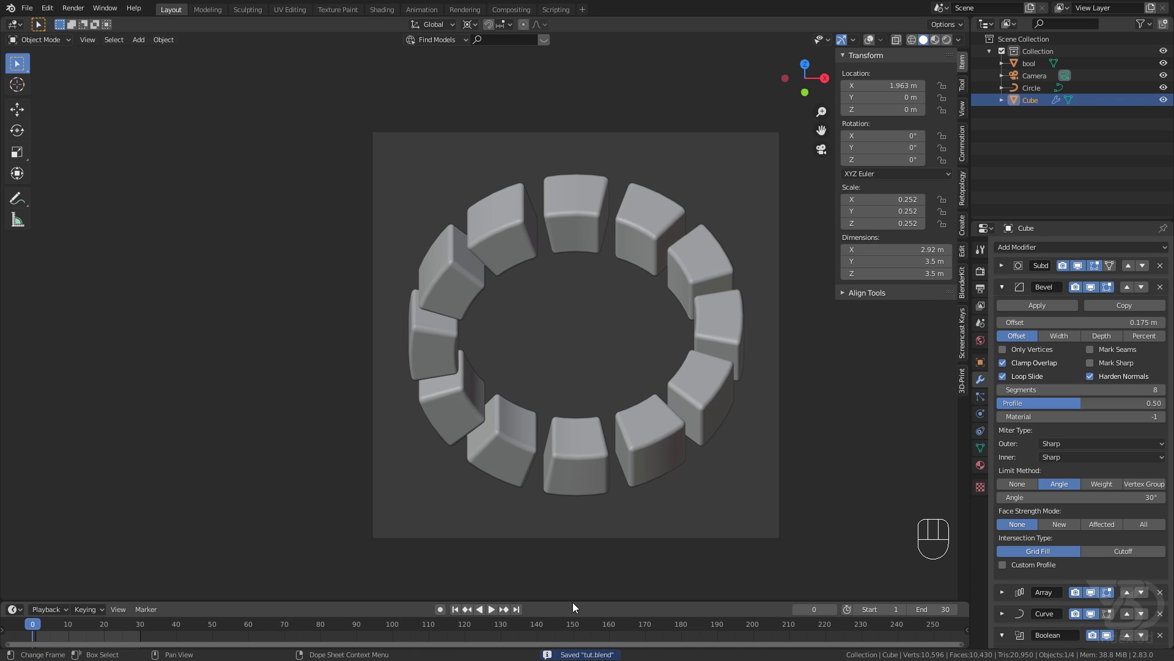
pyautogui.moveTo(571, 601); pyautogui.dragTo(553, 494)
# - Examine the faceting along the top middle block's outer edge and the Subdivision modifier's settings
pyautogui.keyDown('shift'); pyautogui.moveTo(539, 249); pyautogui.dragTo(475, 304, button='middle'); pyautogui.keyUp('shift')
pyautogui.scroll(2, 475, 304)
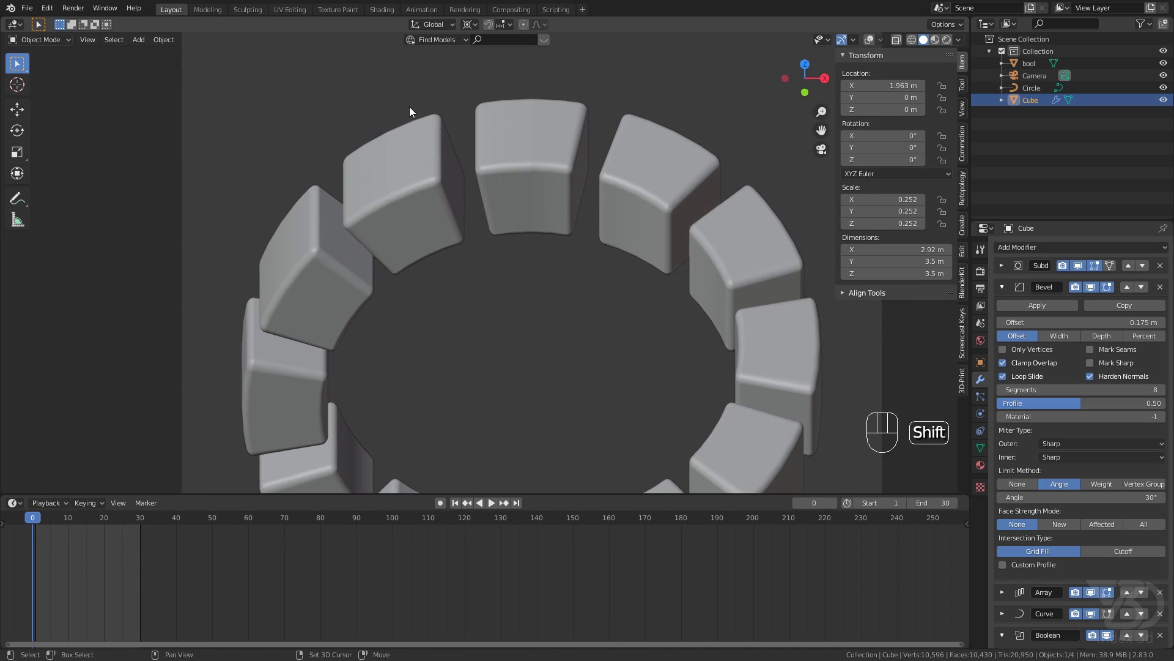
pyautogui.keyDown('shift'); pyautogui.moveTo(410, 106); pyautogui.dragTo(427, 171, button='middle'); pyautogui.keyUp('shift')
pyautogui.scroll(5, 427, 171)
pyautogui.scroll(7, 667, 149)
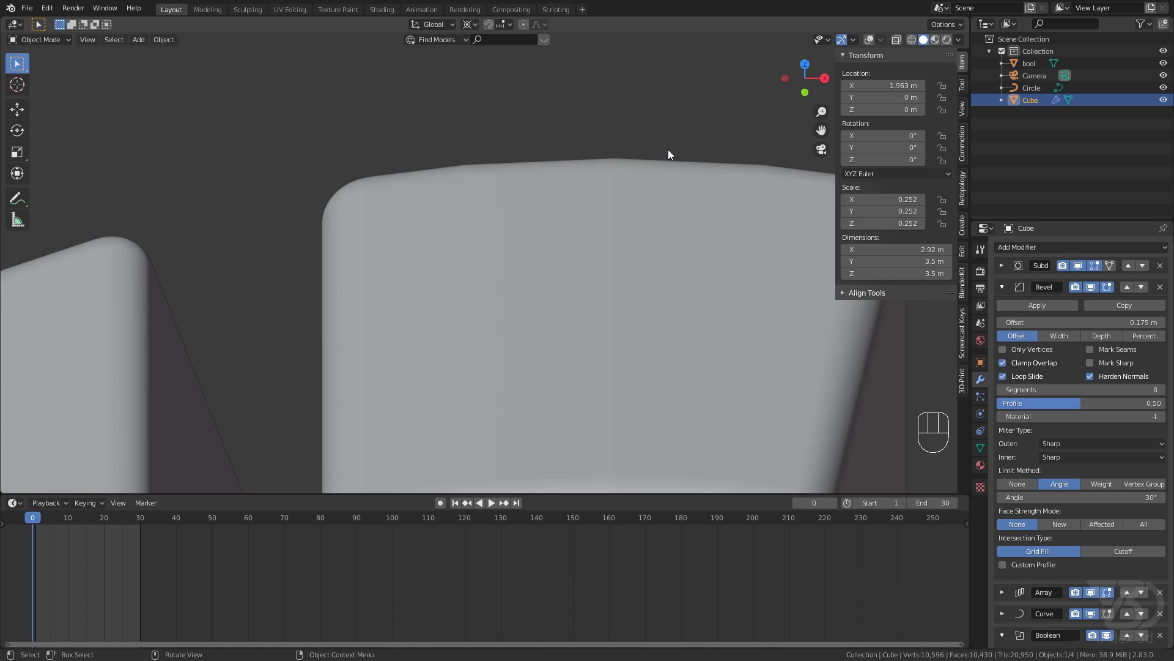
pyautogui.scroll(-1, 640, 166)
pyautogui.click(1002, 265)
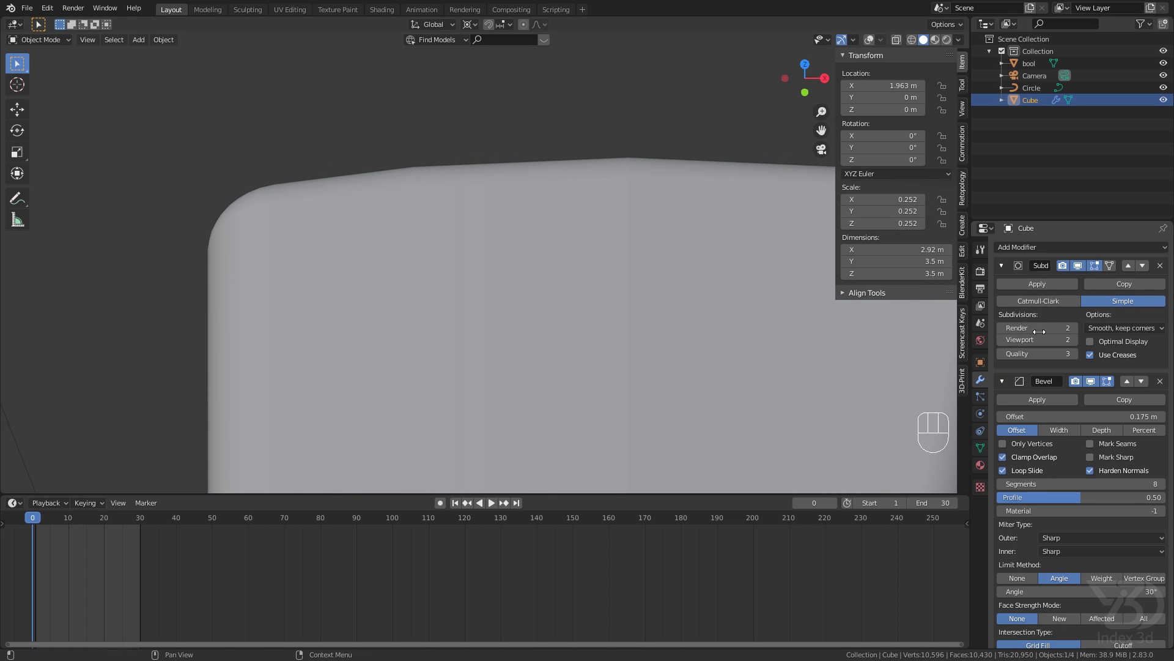
pyautogui.click(1004, 264)
pyautogui.scroll(-4, 571, 254)
pyautogui.keyDown('shift'); pyautogui.moveTo(571, 254); pyautogui.dragTo(359, 218, button='middle'); pyautogui.keyUp('shift')
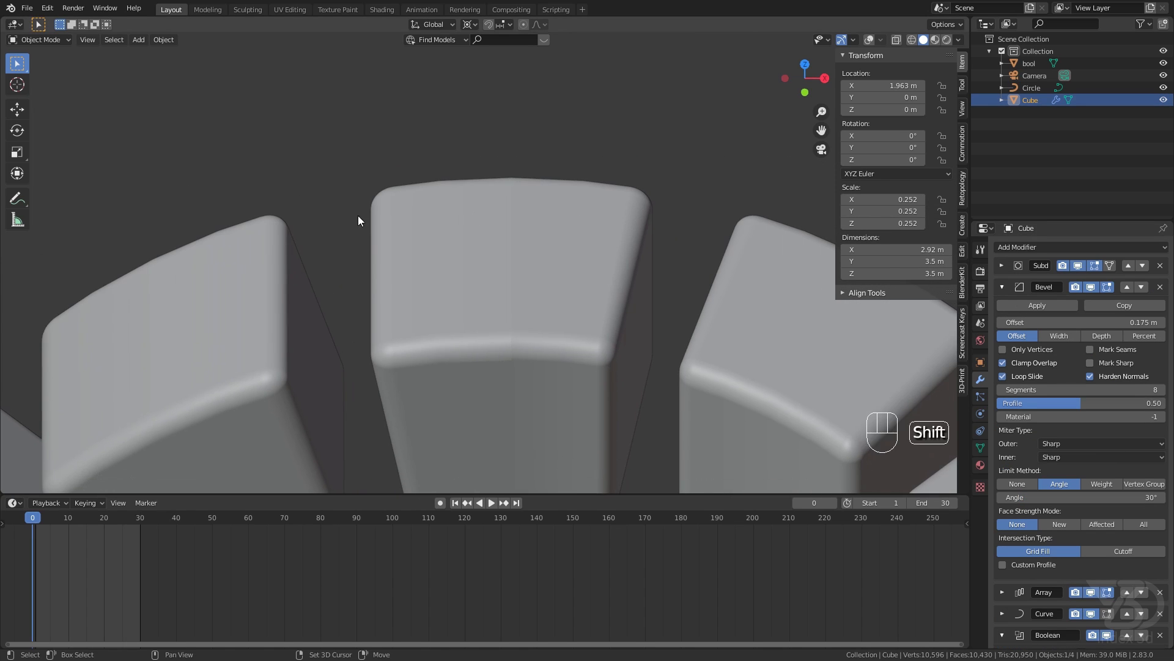
pyautogui.scroll(3, 353, 192)
# - Show the overlays and annotate a cross on the upper right corner of the block left of the top one, then restore the select tool
pyautogui.click(868, 41)
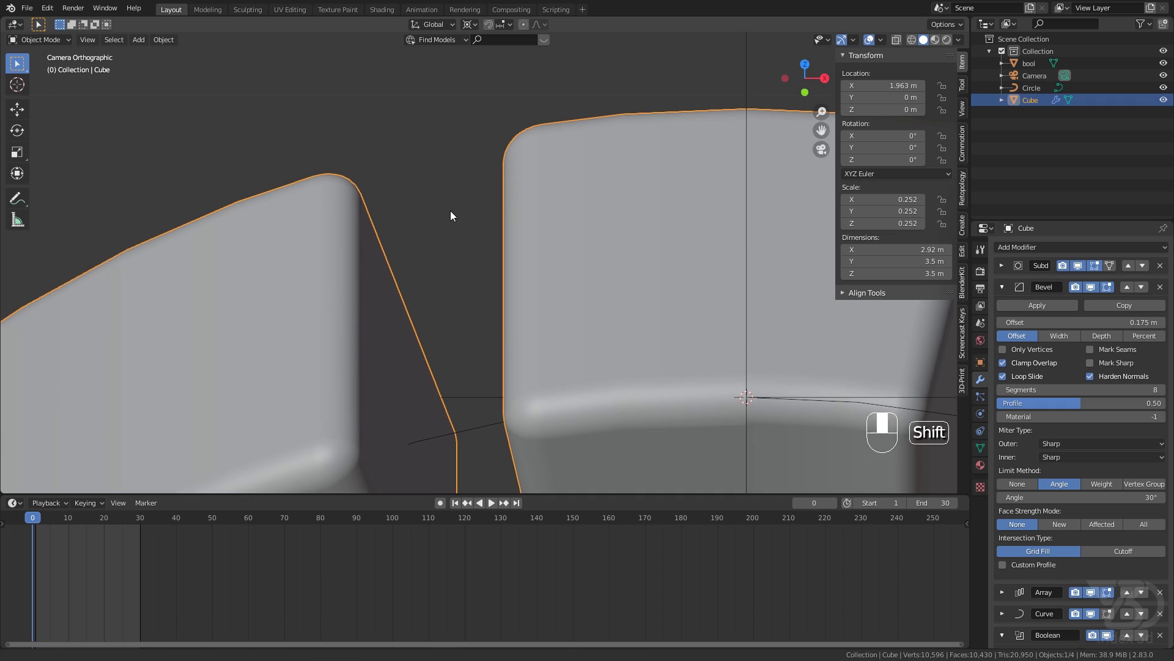
pyautogui.scroll(6, 395, 200)
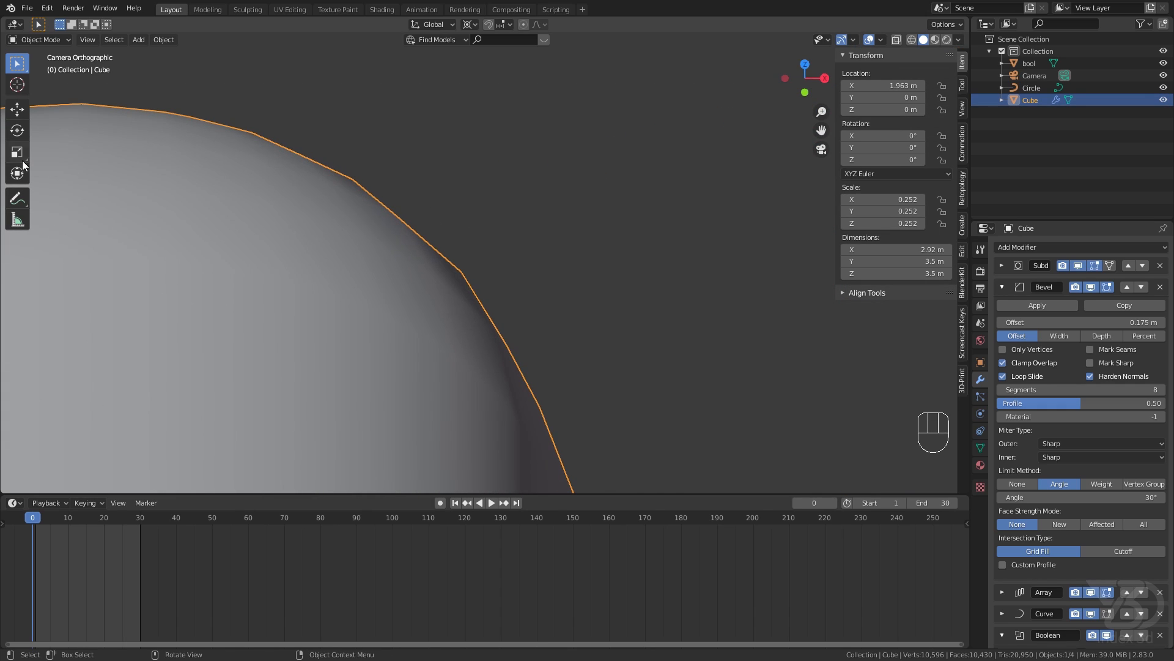
pyautogui.click(17, 198)
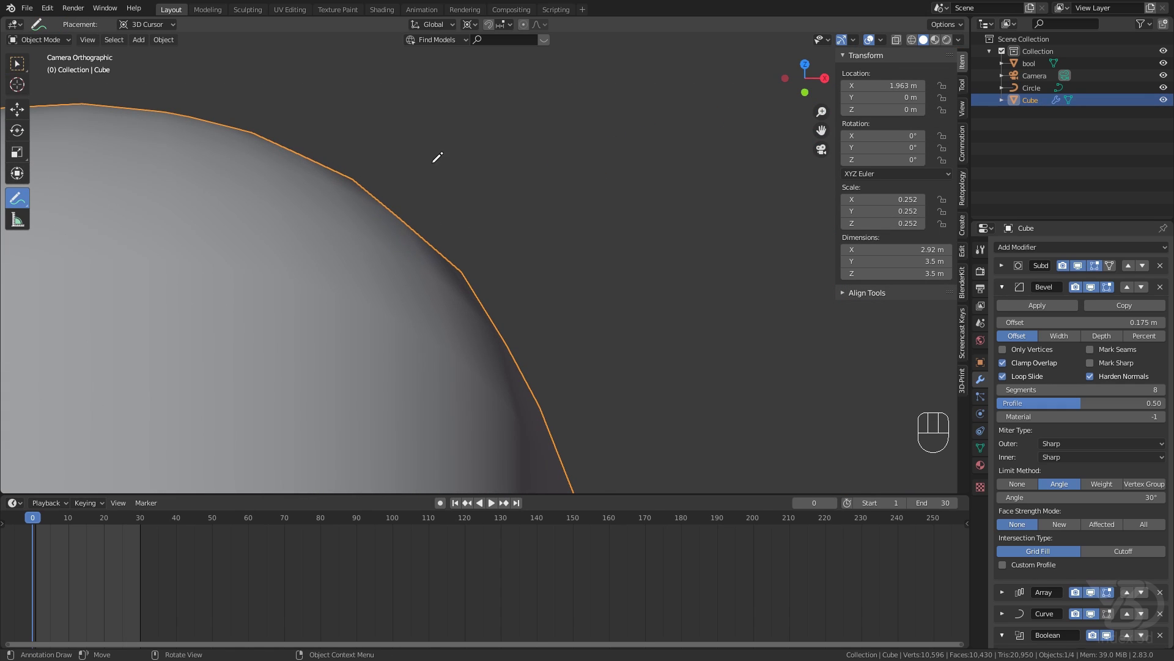
pyautogui.moveTo(378, 96); pyautogui.dragTo(422, 407)
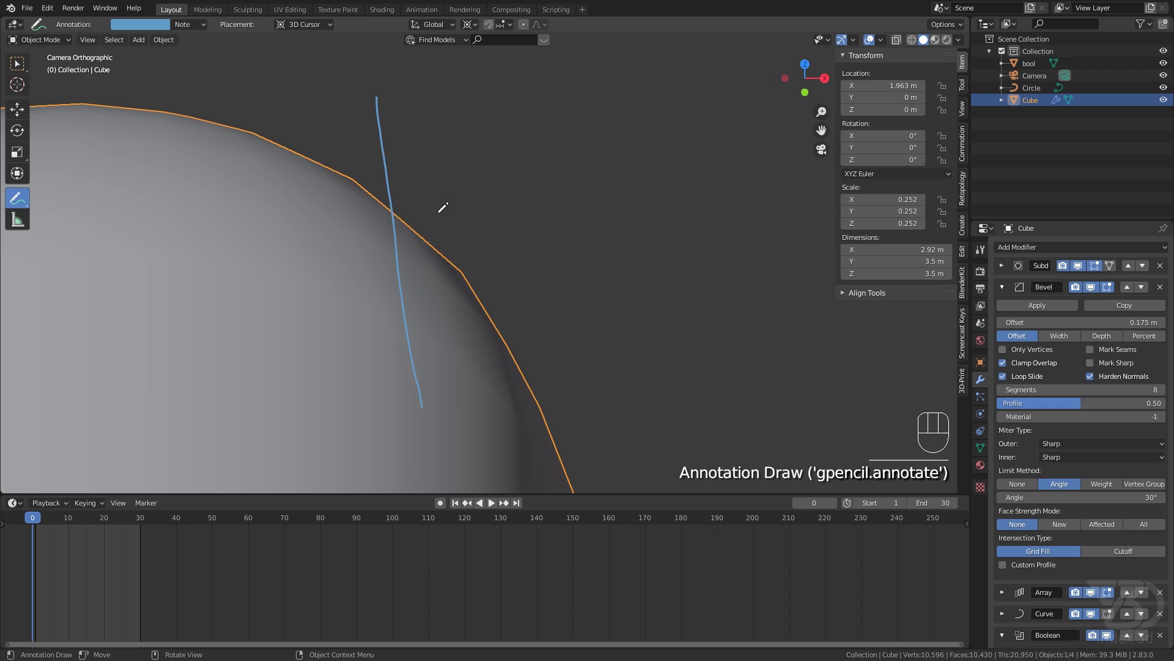
pyautogui.moveTo(644, 179); pyautogui.dragTo(499, 197)
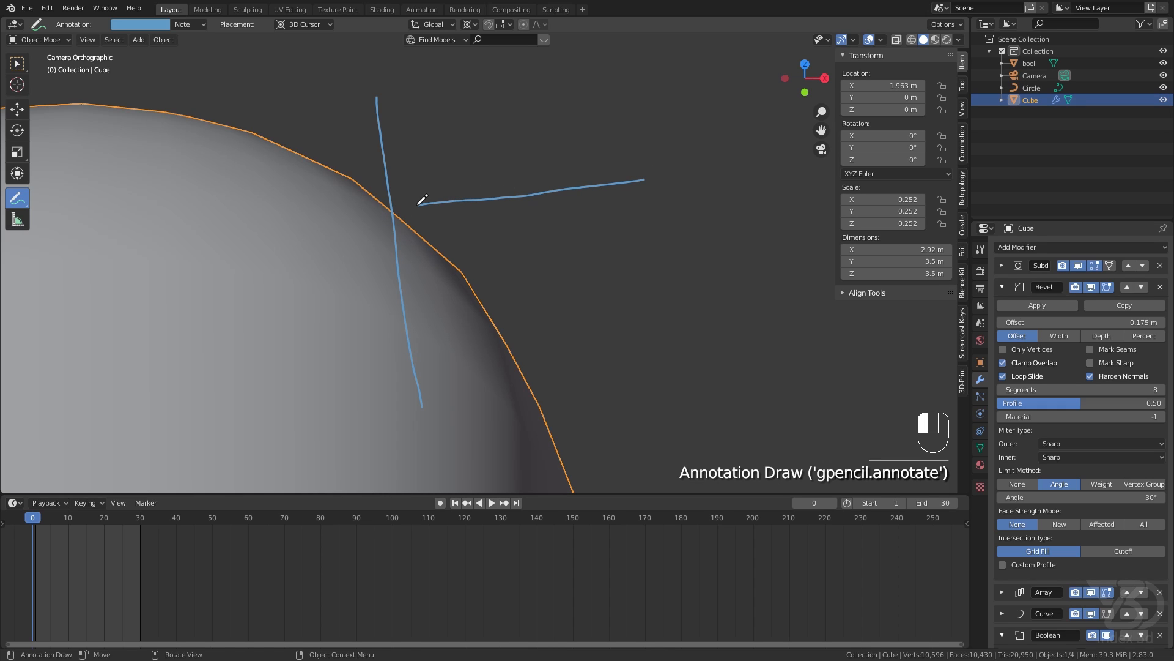
pyautogui.moveTo(422, 199); pyautogui.dragTo(399, 204)
pyautogui.scroll(-5, 516, 237)
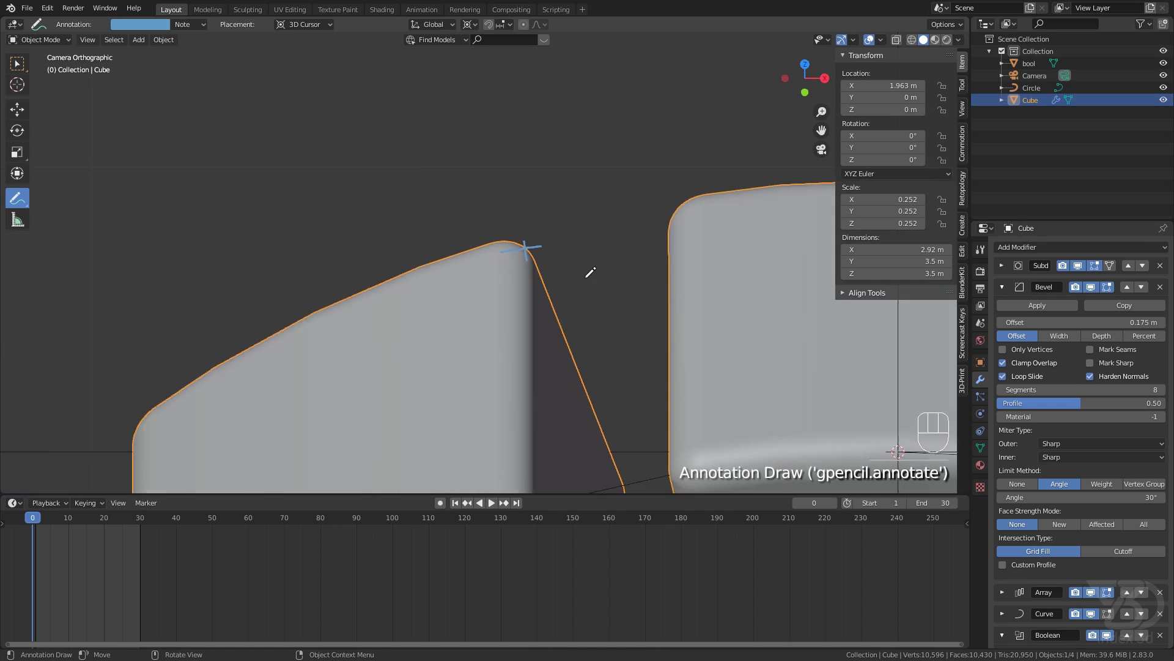
pyautogui.scroll(-2, 591, 273)
pyautogui.click(17, 63)
pyautogui.scroll(-3, 351, 196)
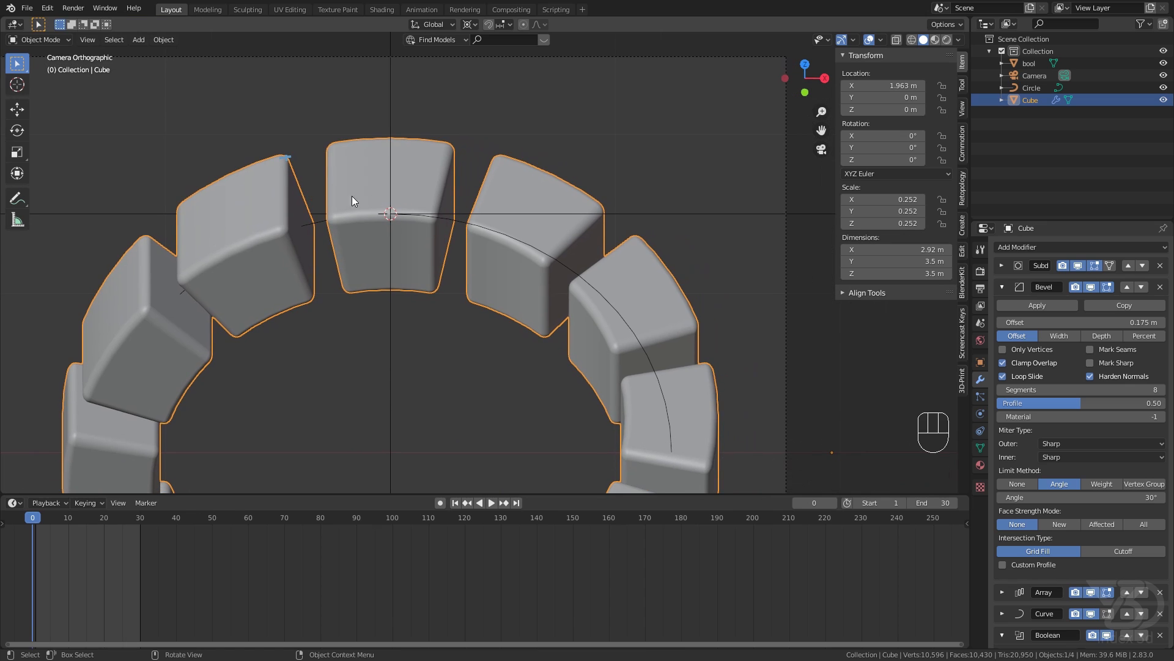
# - Try sliding the blocks along the curve by changing their X location, then undo the move
pyautogui.moveTo(887, 85); pyautogui.dragTo(927, 86)
pyautogui.hotkey('ctrl', 'z')
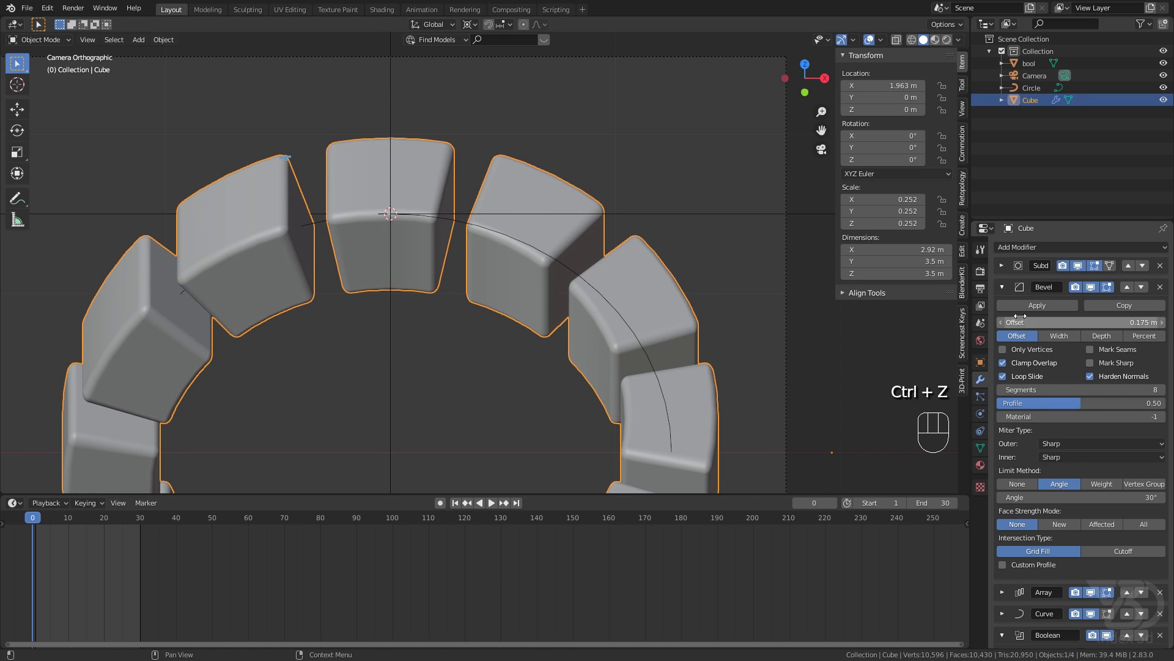
# - Set the Array modifier's count to 14
pyautogui.click(1002, 287)
pyautogui.click(1002, 309)
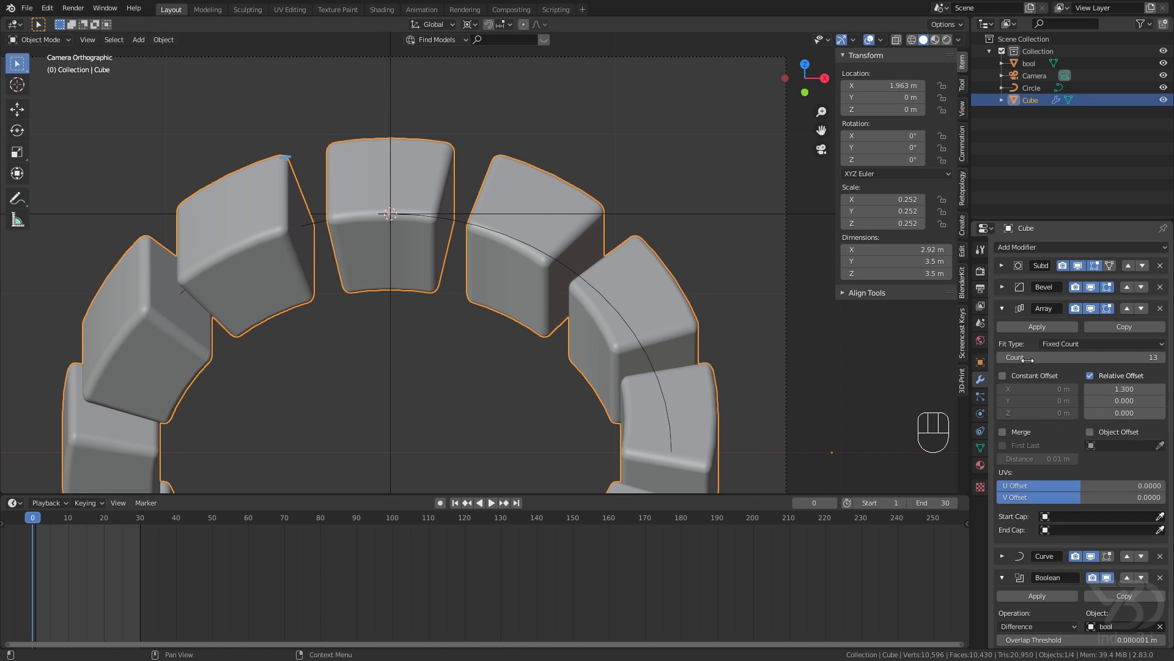
pyautogui.click(1162, 357)
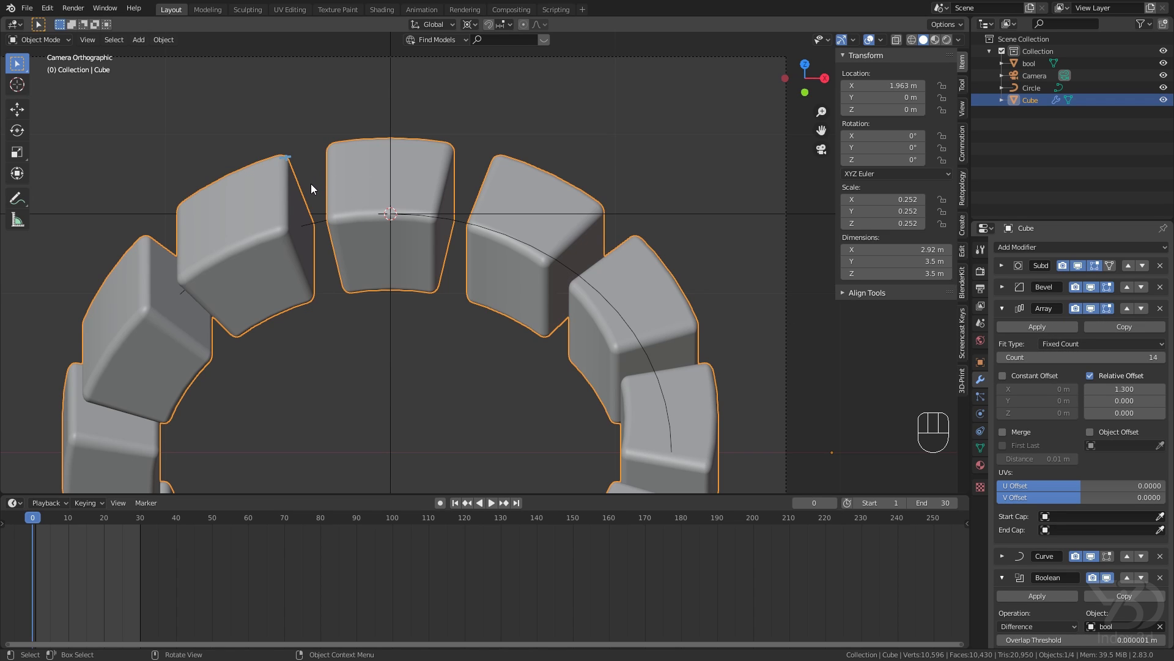
# - Test sliding the extended array along the curve with lower X locations, undoing each move
pyautogui.moveTo(887, 85); pyautogui.dragTo(764, 86)
pyautogui.hotkey('ctrl', 'z')
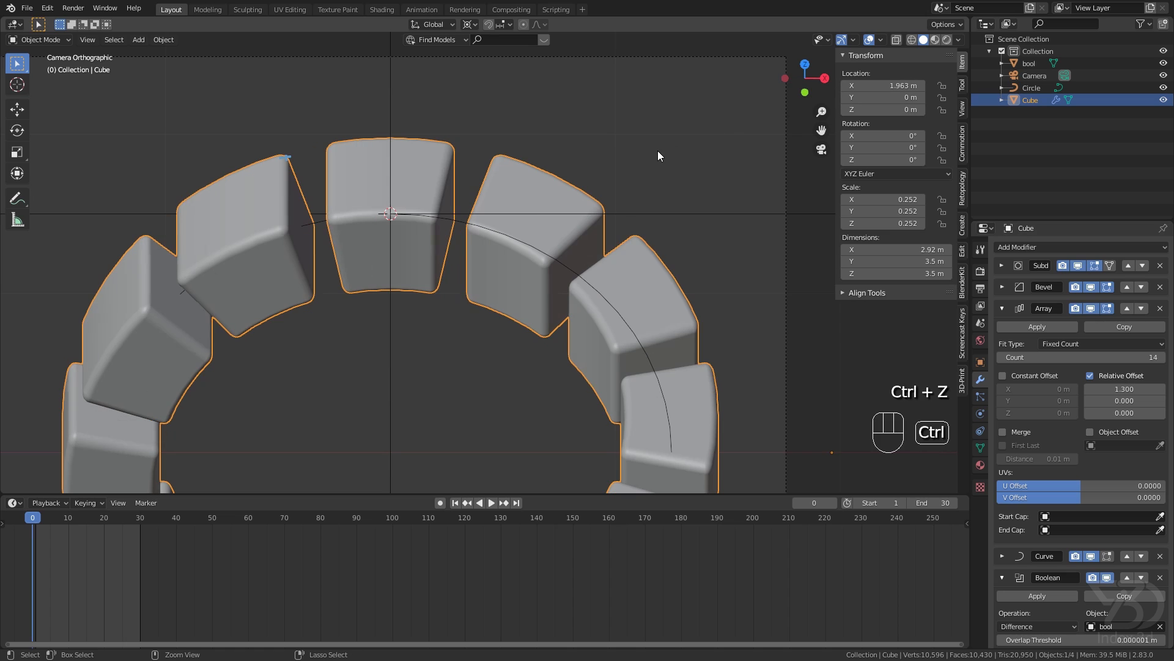
pyautogui.moveTo(893, 86); pyautogui.dragTo(826, 86)
pyautogui.hotkey('ctrl', 'z')
# - Insert a keyframe on the blocks' X location of 1.963 m at frame 1
pyautogui.keyDown('shift'); pyautogui.moveTo(351, 159); pyautogui.dragTo(403, 193, button='middle'); pyautogui.keyUp('shift')
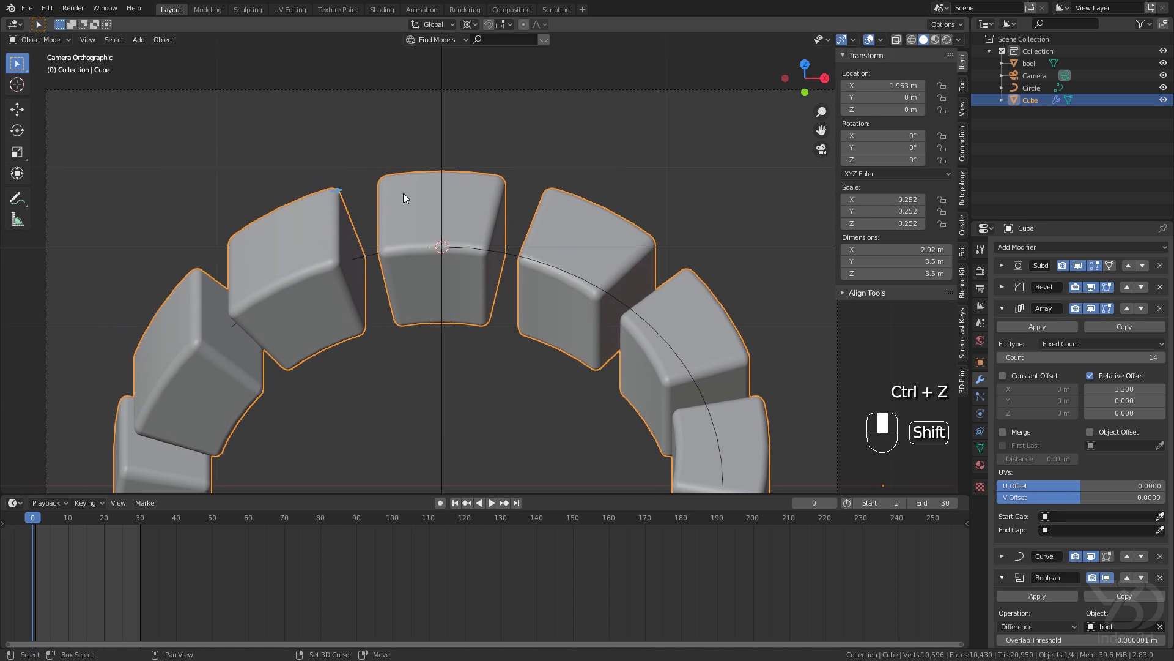
pyautogui.scroll(8, 406, 240)
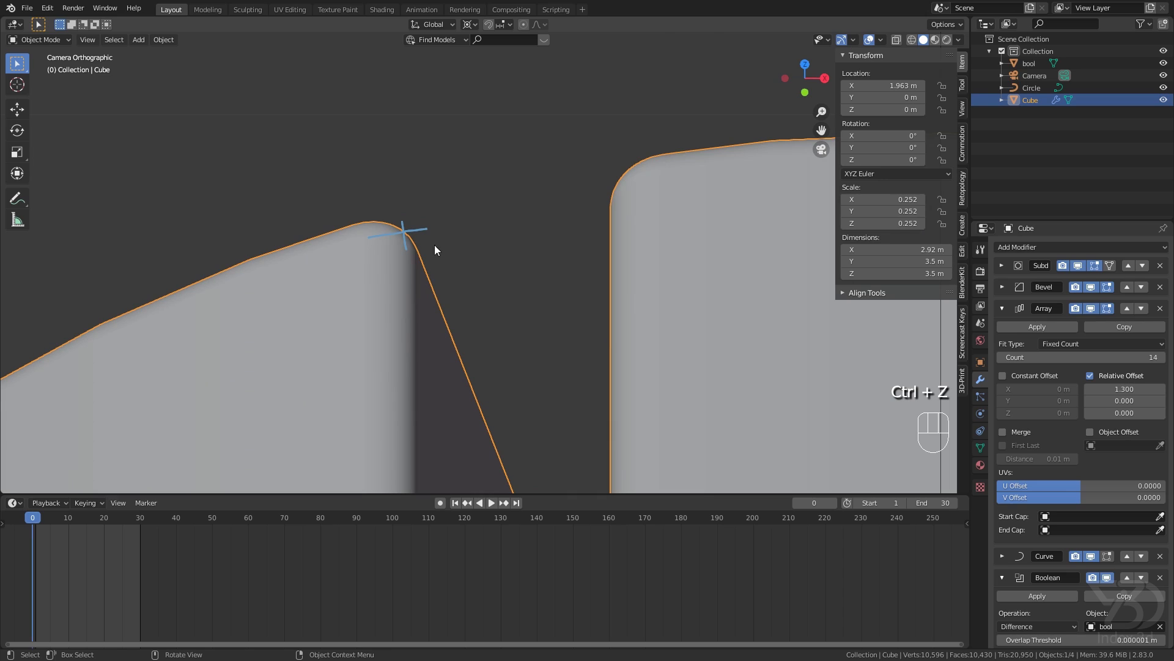
pyautogui.click(35, 519)
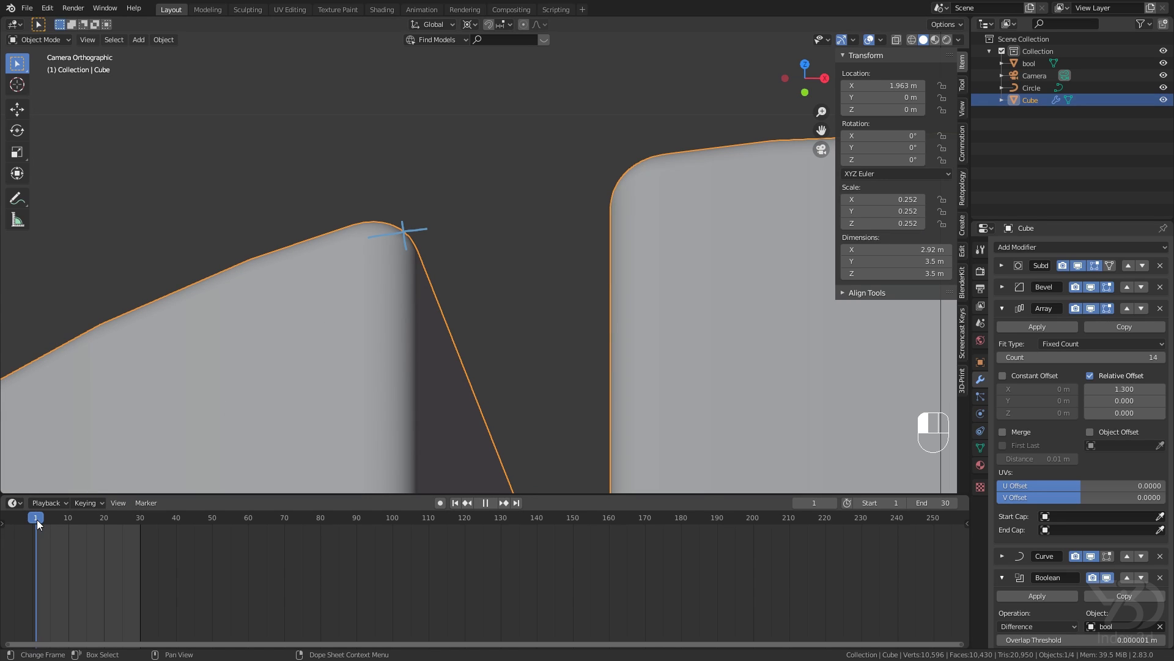
pyautogui.rightClick(885, 86)
pyautogui.click(885, 85)
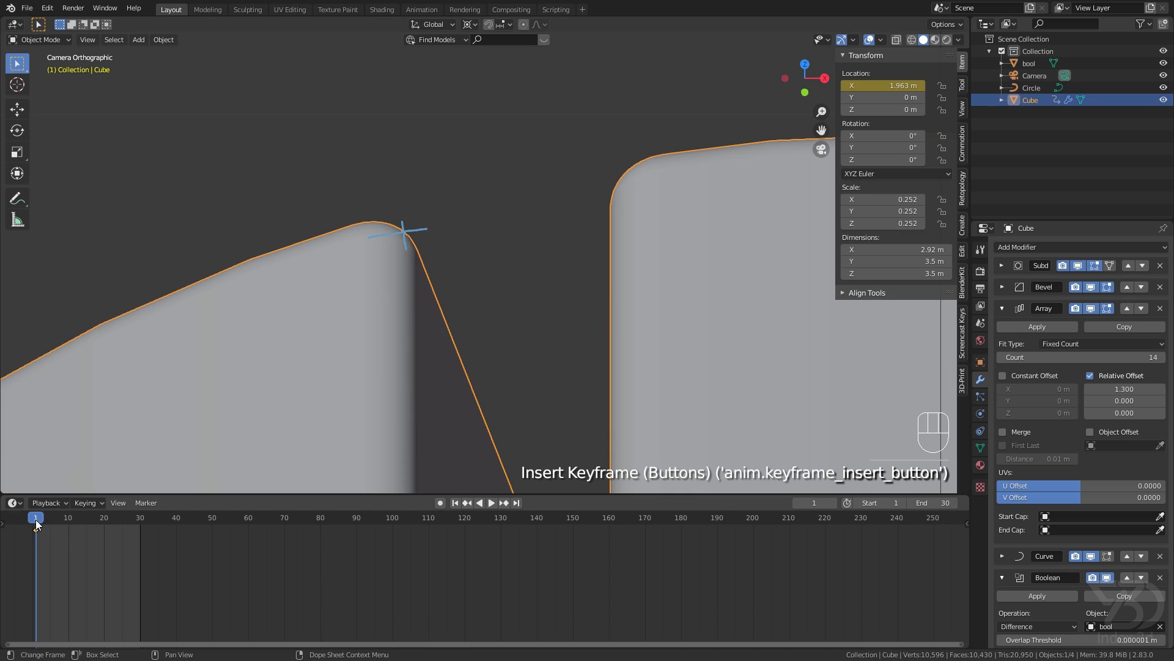
# - At frame 30, slide the blocks to an X location of about 1.309 m so the next block's corner meets the annotated cross
pyautogui.click(119, 527)
pyautogui.moveTo(119, 528); pyautogui.dragTo(138, 530)
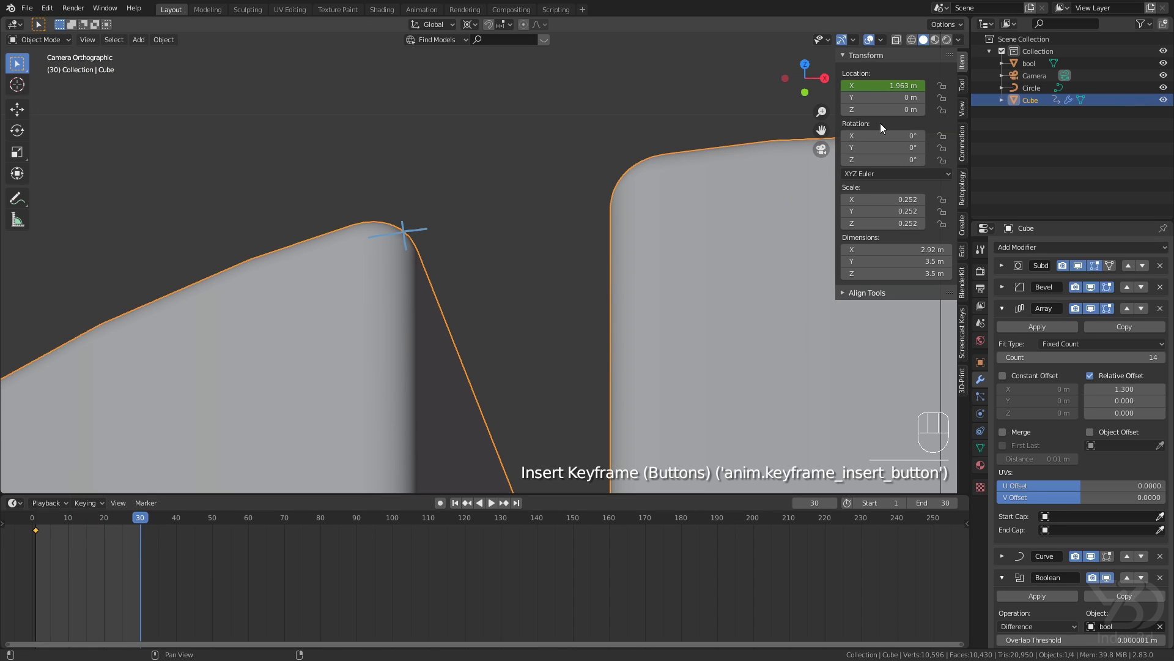
pyautogui.moveTo(885, 86); pyautogui.dragTo(836, 85)
pyautogui.scroll(6, 429, 234)
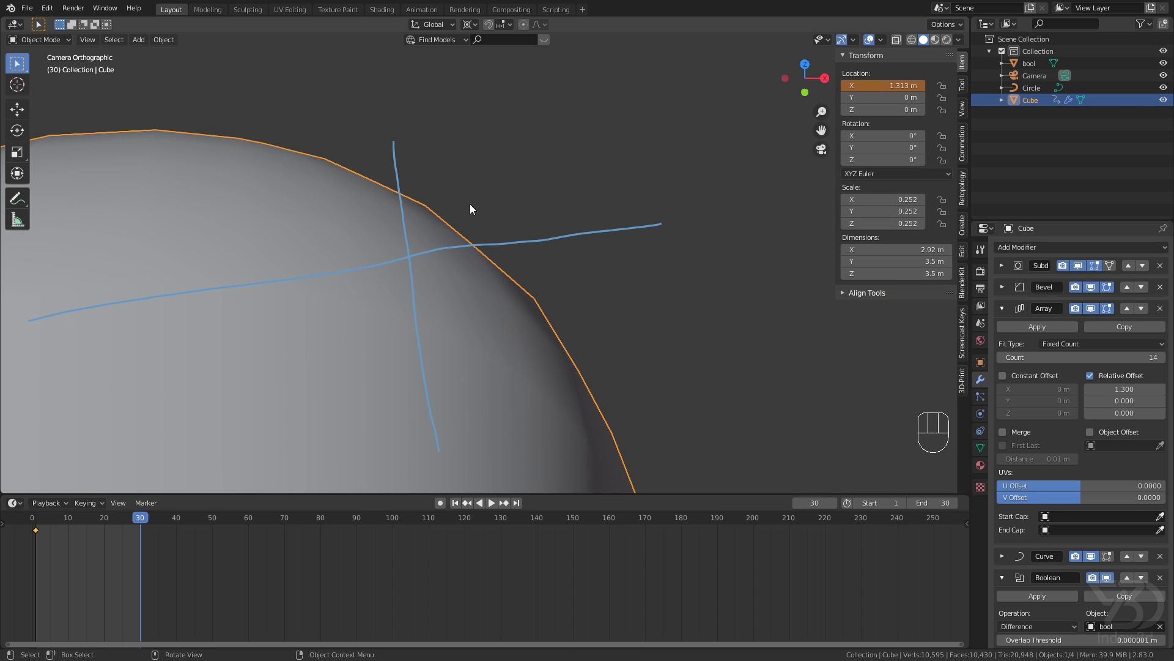
pyautogui.keyDown('shift'); pyautogui.moveTo(881, 86); pyautogui.dragTo(877, 86); pyautogui.keyUp('shift')
# - Try an X location of 1.3 m for the blocks at frame 30
pyautogui.click(904, 87)
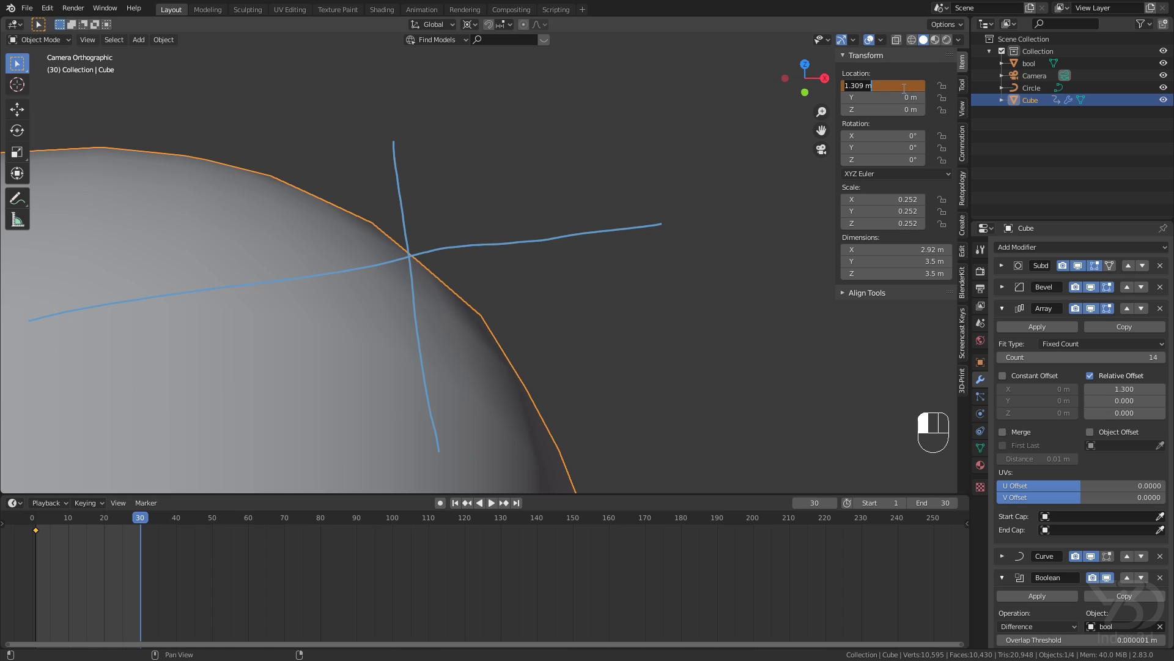
pyautogui.click(861, 85)
pyautogui.press('BackSpace')
pyautogui.press('Return')
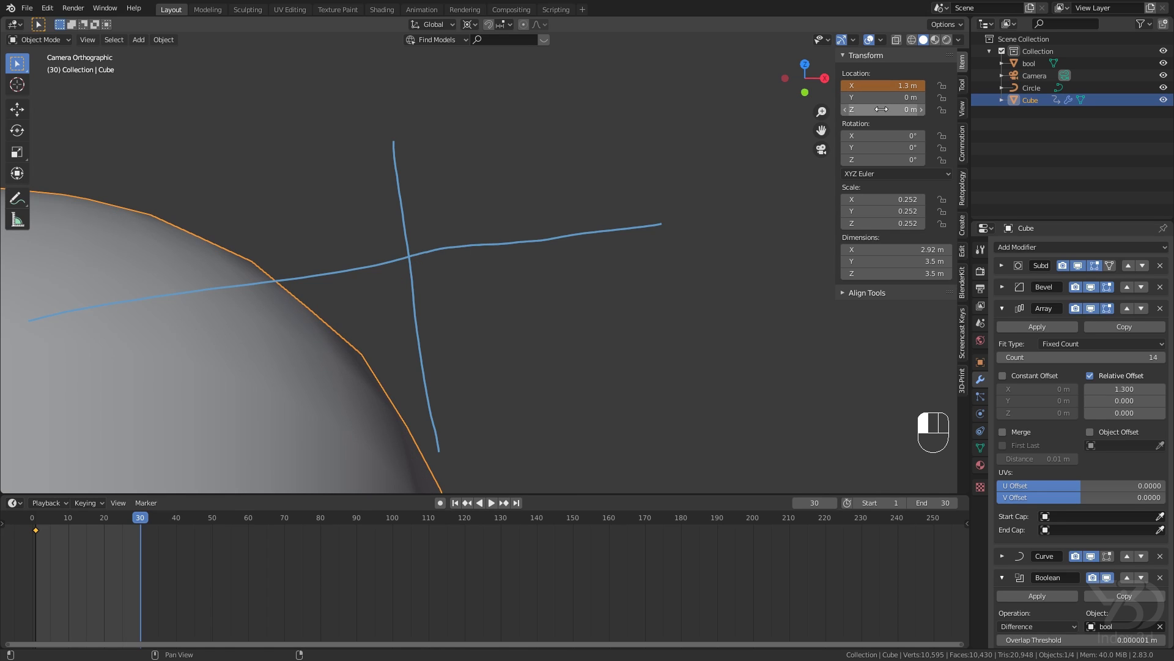
# - Try X locations of 1.31 m, 1.305 m and 1.308 m for the blocks at frame 30
pyautogui.click(859, 87)
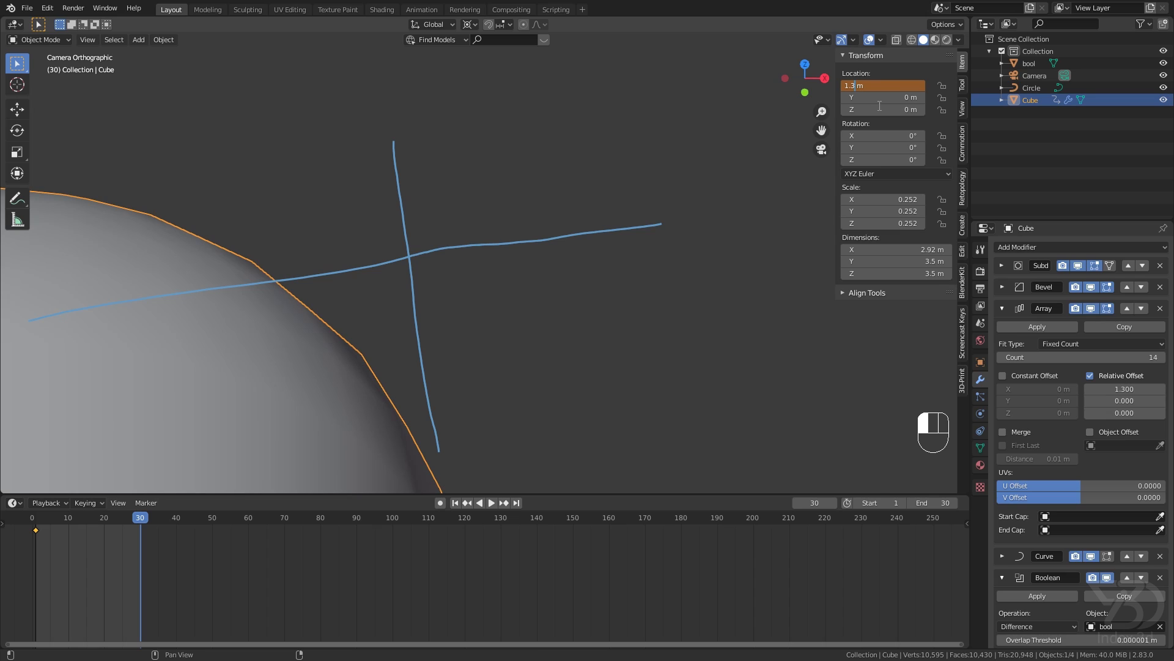
pyautogui.write('1')
pyautogui.press('Return')
pyautogui.click(869, 89)
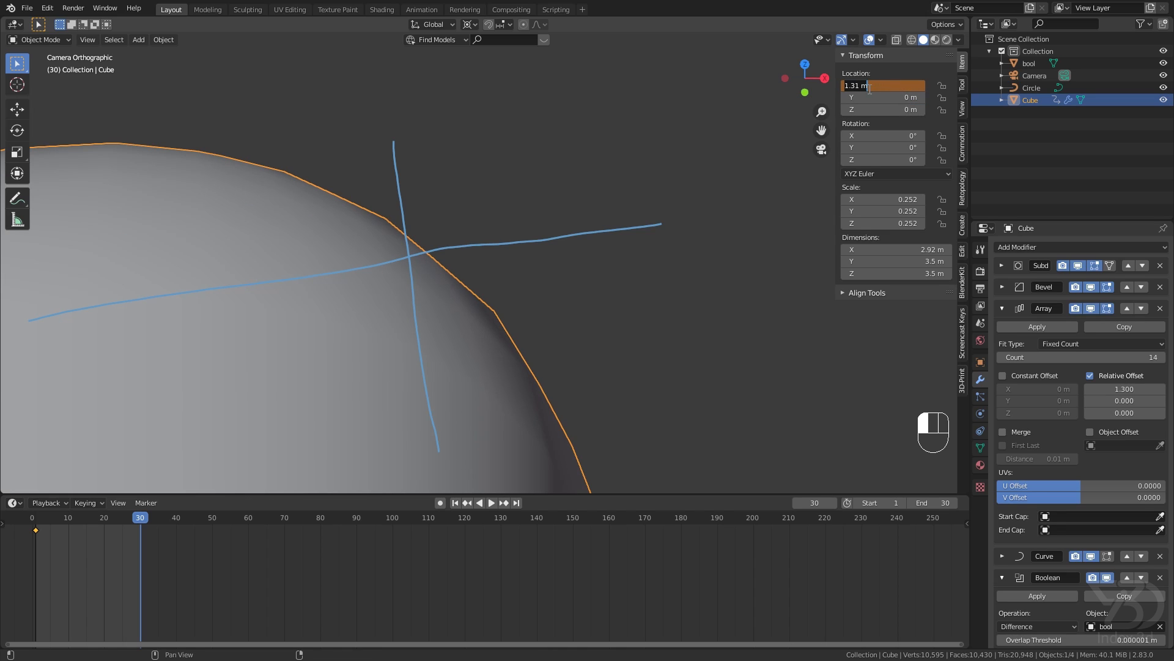
pyautogui.write('5')
pyautogui.press('Return')
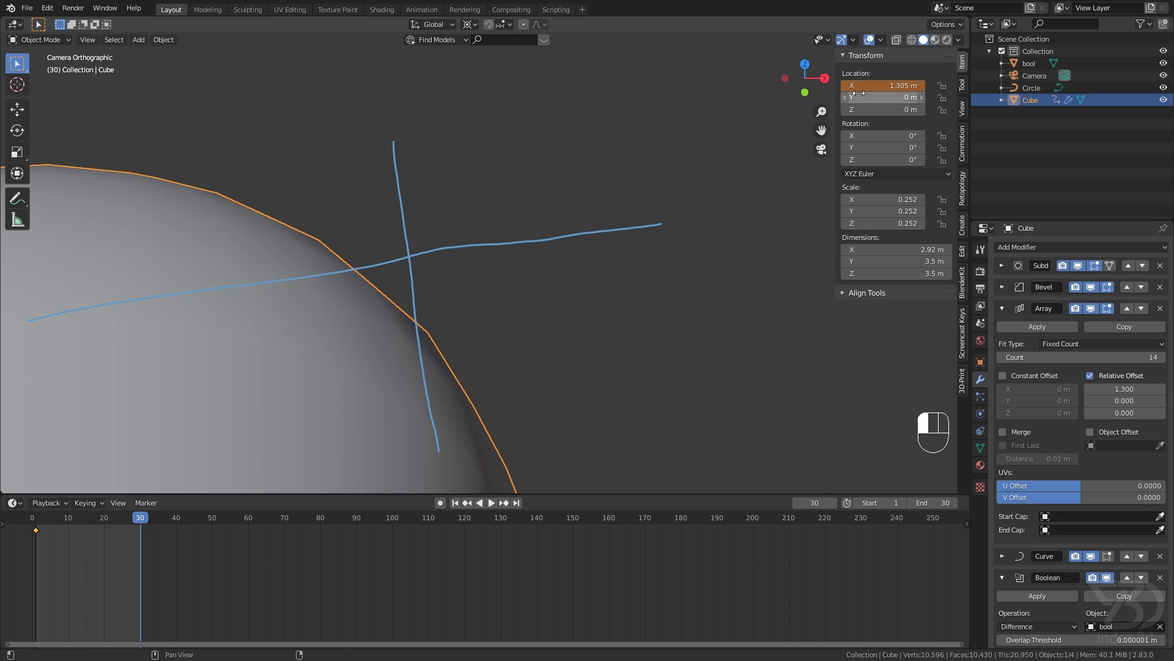
pyautogui.click(861, 87)
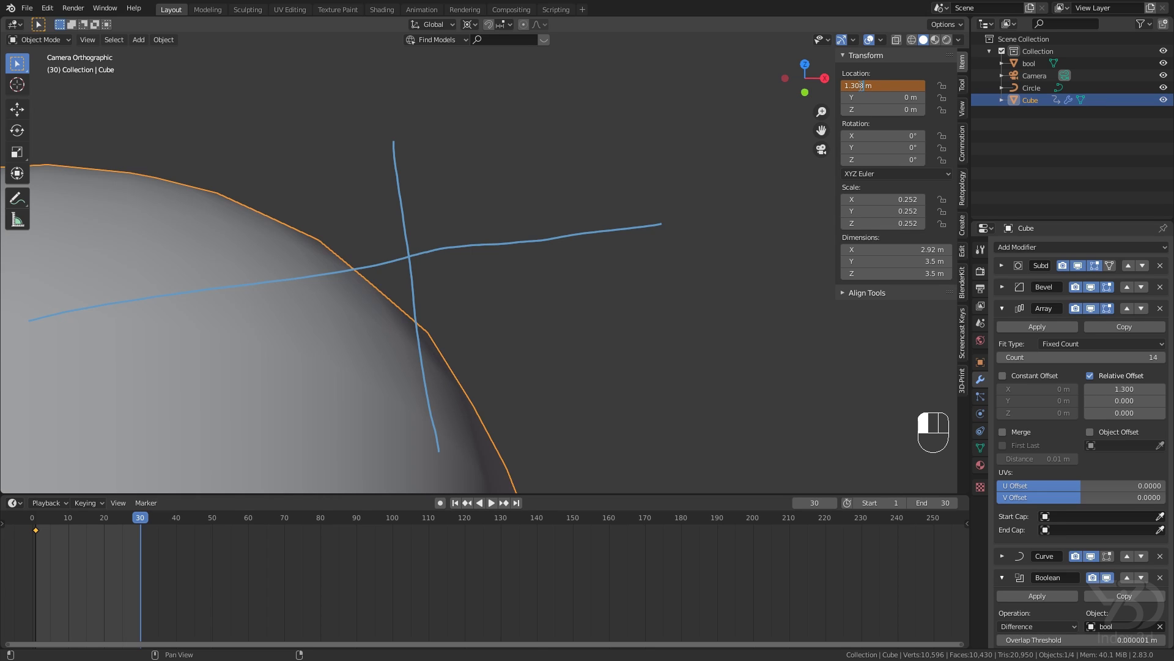
pyautogui.press('Return')
# - Try finer X locations of 1.3091 m, 1.309 m and 1.3089 m to match the block's edge to the annotated cross
pyautogui.click(862, 86)
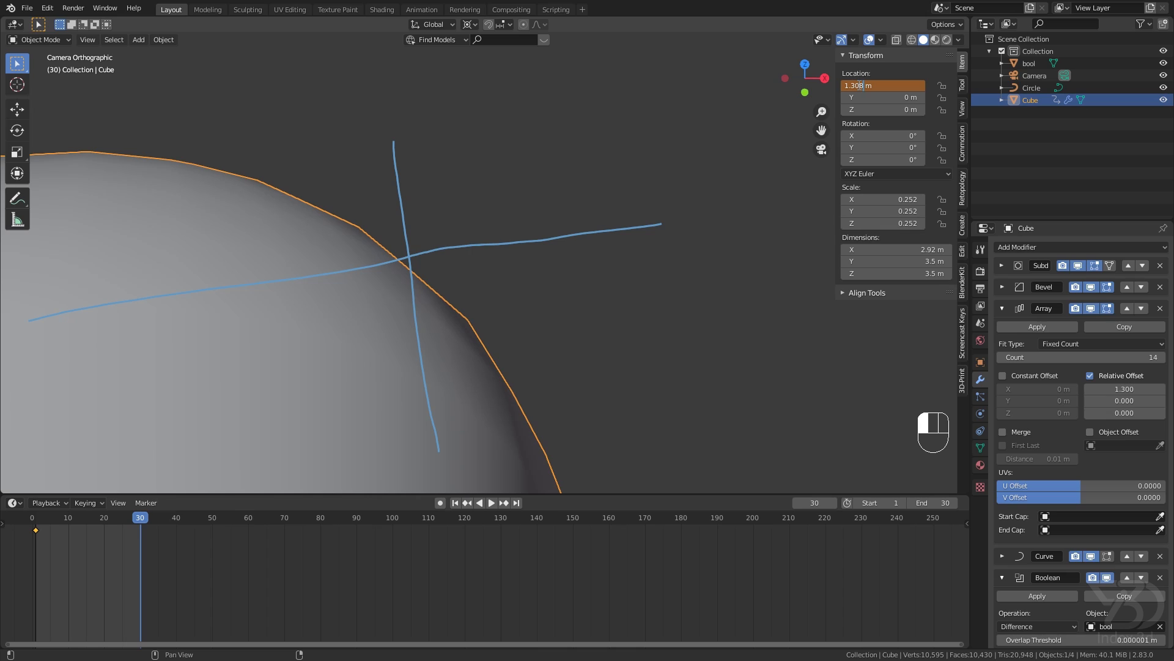
pyautogui.write('1')
pyautogui.press('Return')
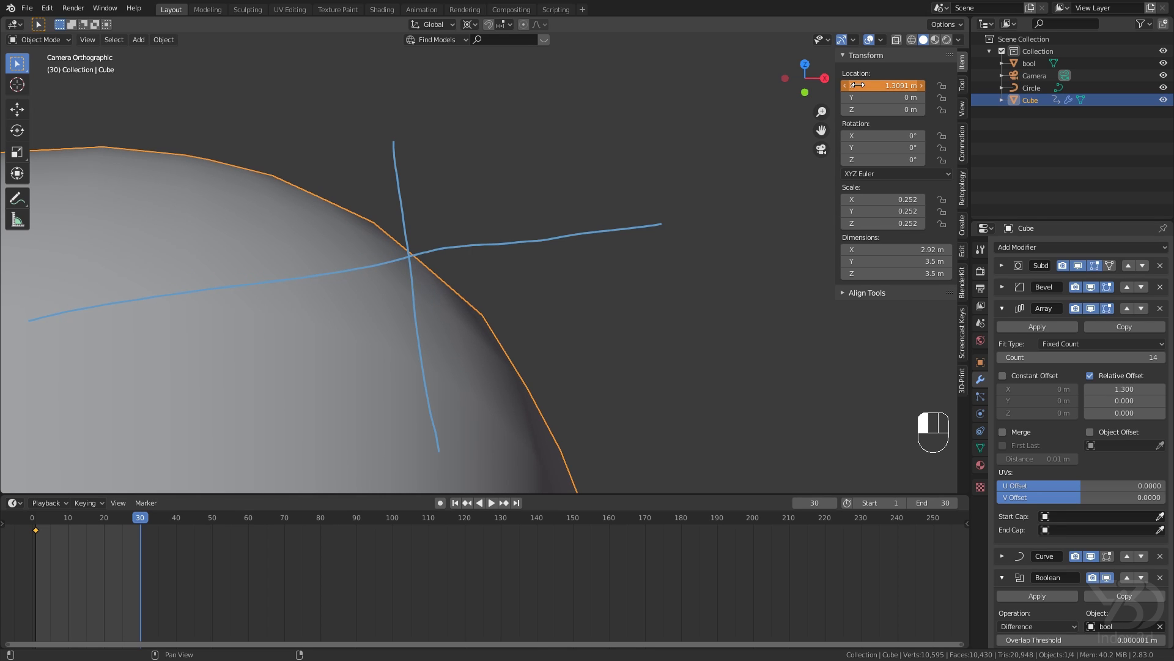
pyautogui.click(858, 85)
pyautogui.click(868, 85)
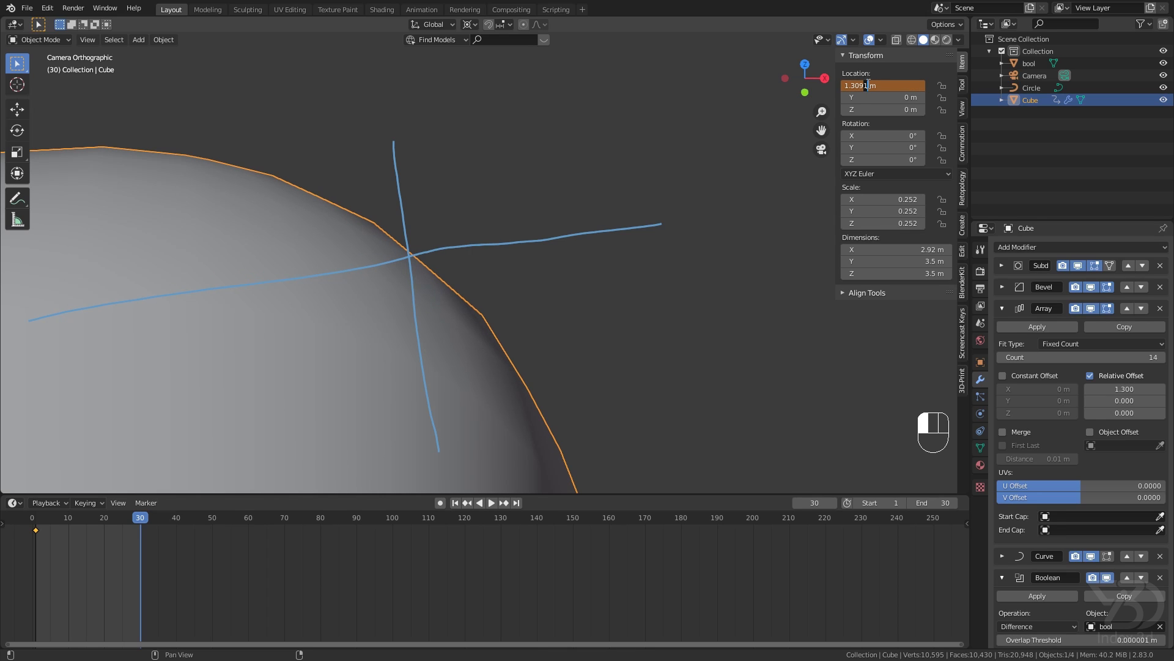
pyautogui.press('BackSpace')
pyautogui.press('Return')
pyautogui.click(868, 84)
pyautogui.click(860, 85)
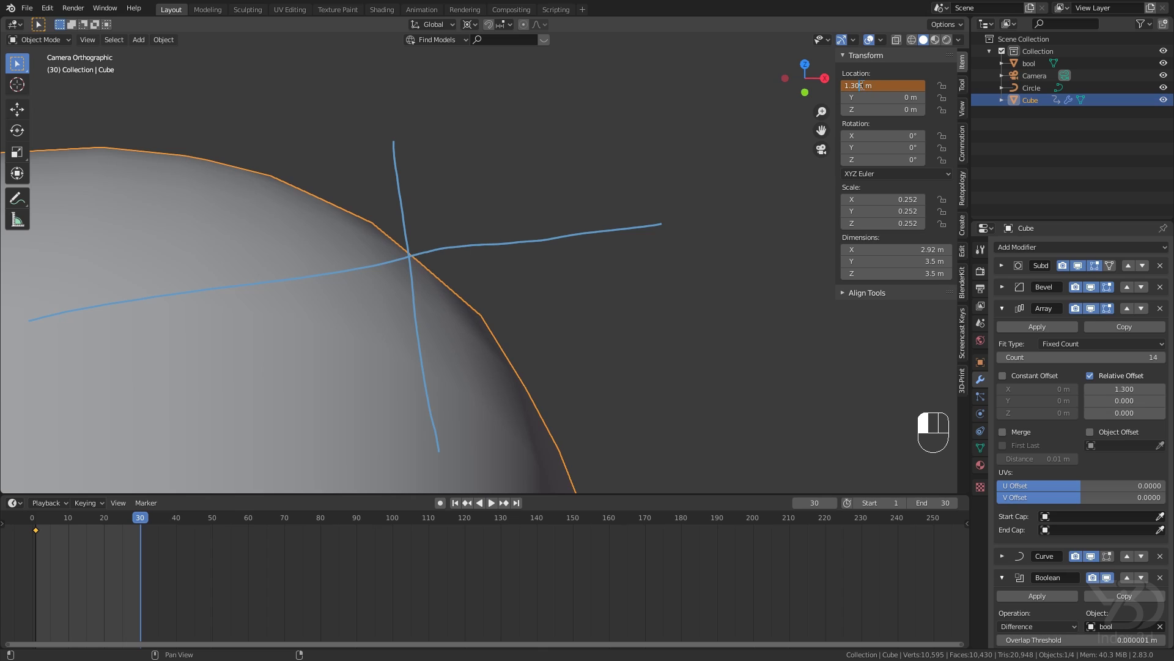
pyautogui.press('Return')
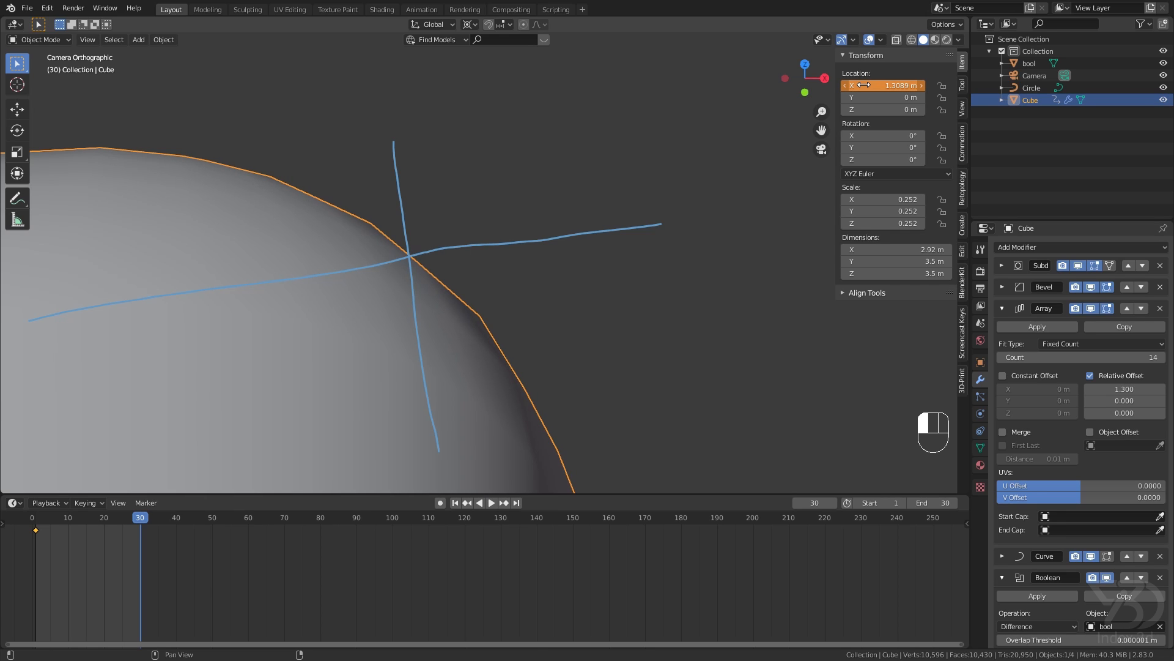
# - Set the blocks' X location to 1.3088 m at frame 30
pyautogui.click(883, 87)
pyautogui.click(868, 85)
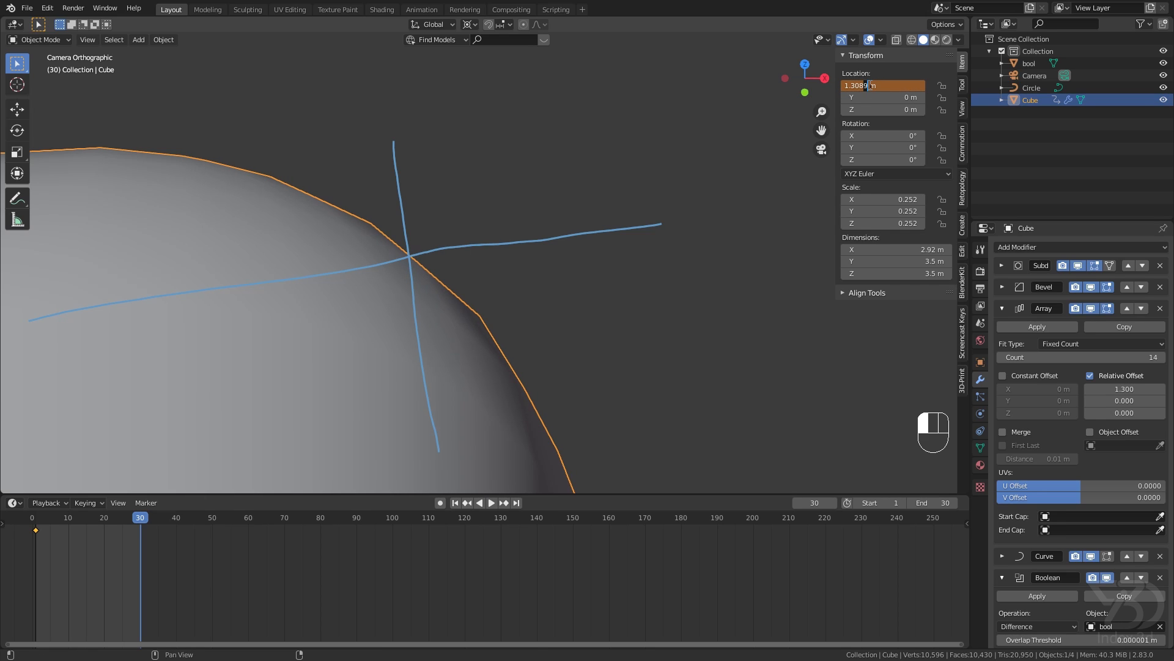
pyautogui.press('BackSpace')
pyautogui.write('8')
pyautogui.press('Return')
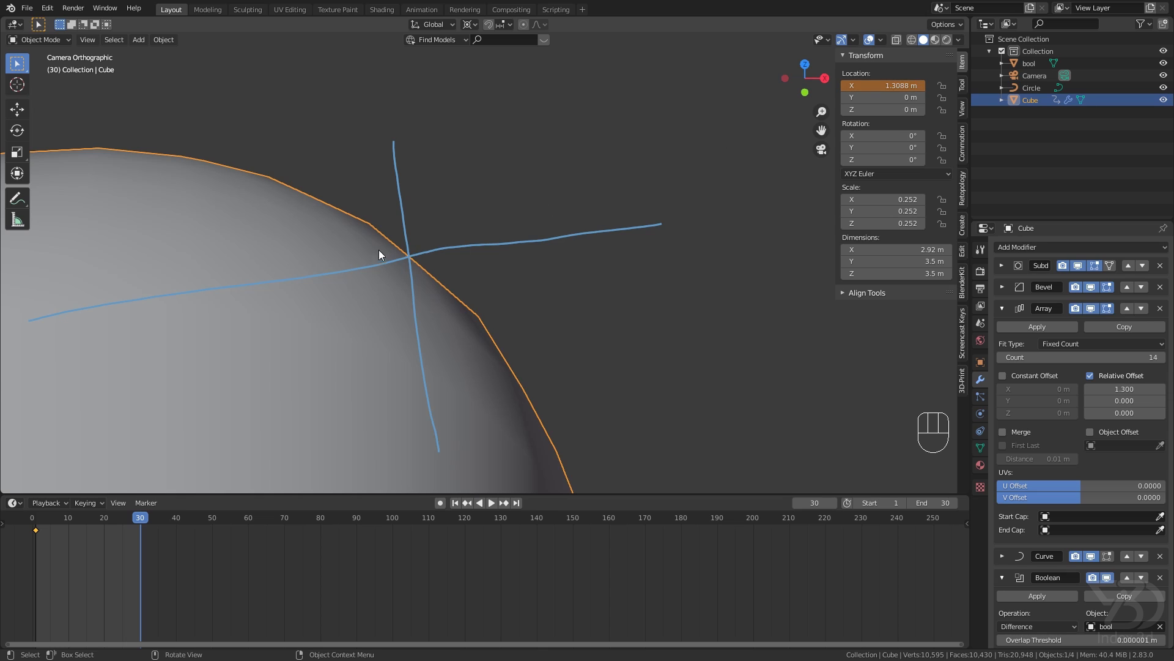
# - Insert a single keyframe on the blocks' X location at frame 30
pyautogui.scroll(-6, 479, 303)
pyautogui.keyDown('shift'); pyautogui.moveTo(490, 278); pyautogui.dragTo(489, 244, button='middle'); pyautogui.keyUp('shift')
pyautogui.scroll(-4, 489, 243)
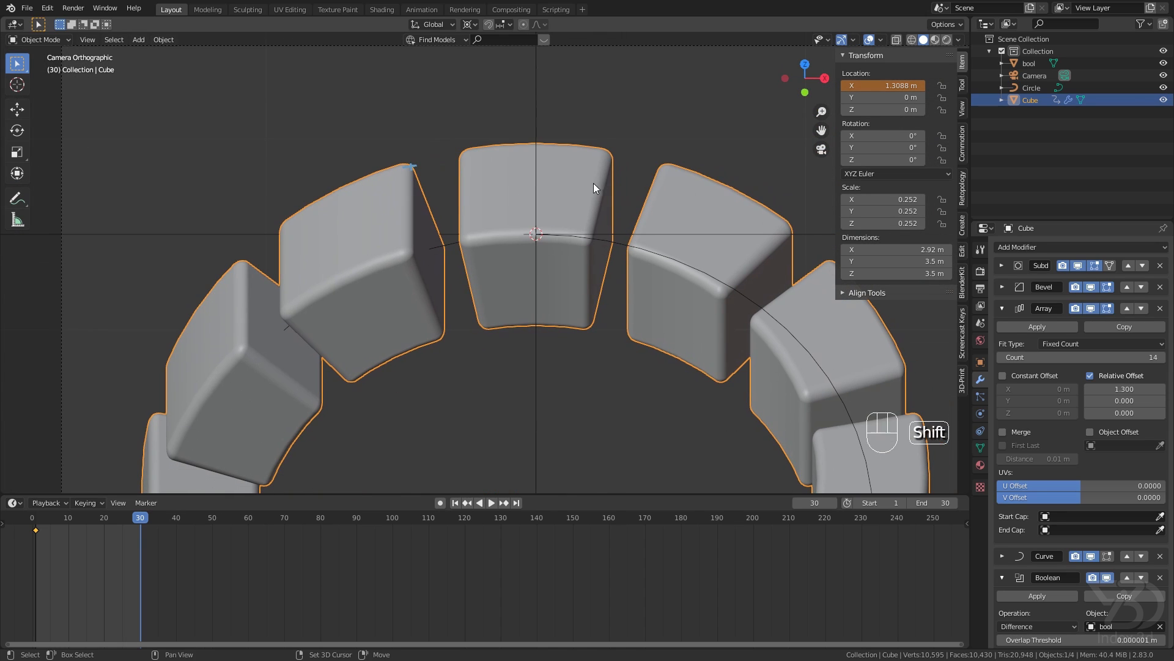
pyautogui.rightClick(887, 86)
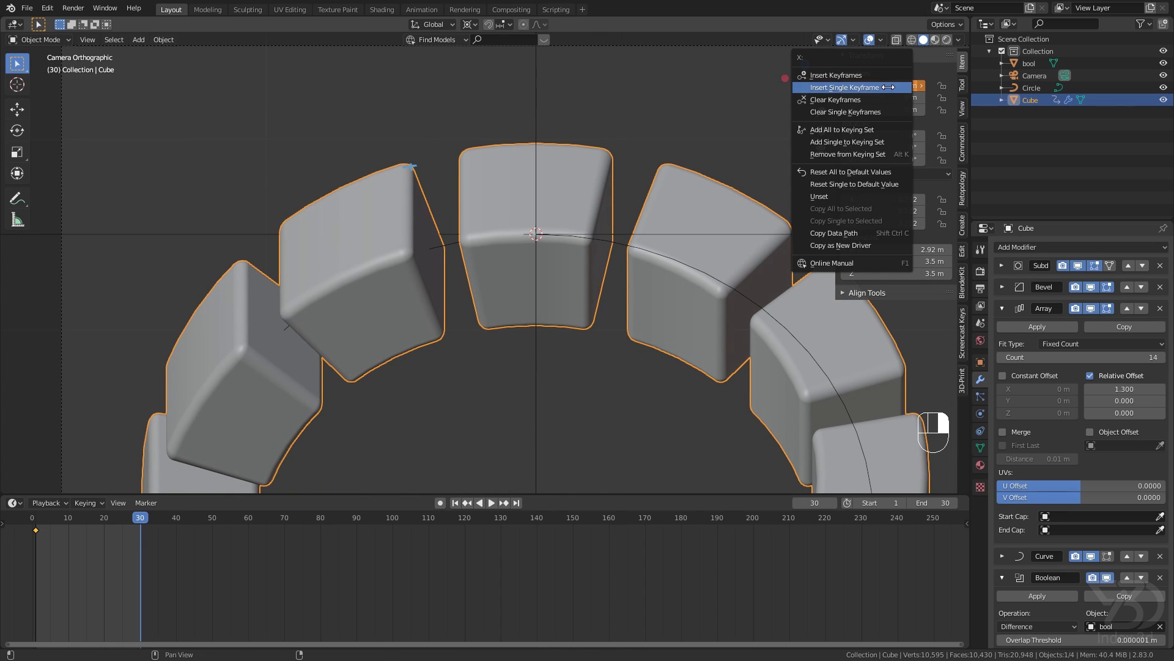
pyautogui.click(839, 89)
# - Hide the viewport overlays and frame the whole ring of blocks in the camera view
pyautogui.scroll(-3, 385, 342)
pyautogui.keyDown('shift'); pyautogui.moveTo(390, 325); pyautogui.dragTo(412, 254, button='middle'); pyautogui.keyUp('shift')
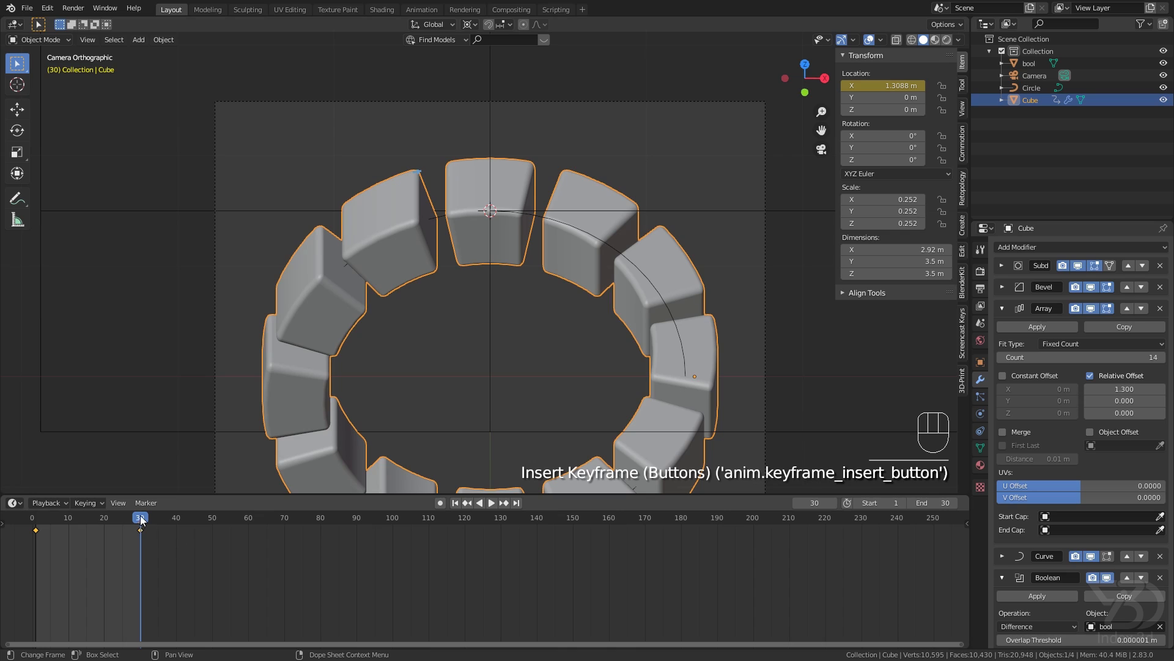
pyautogui.click(869, 40)
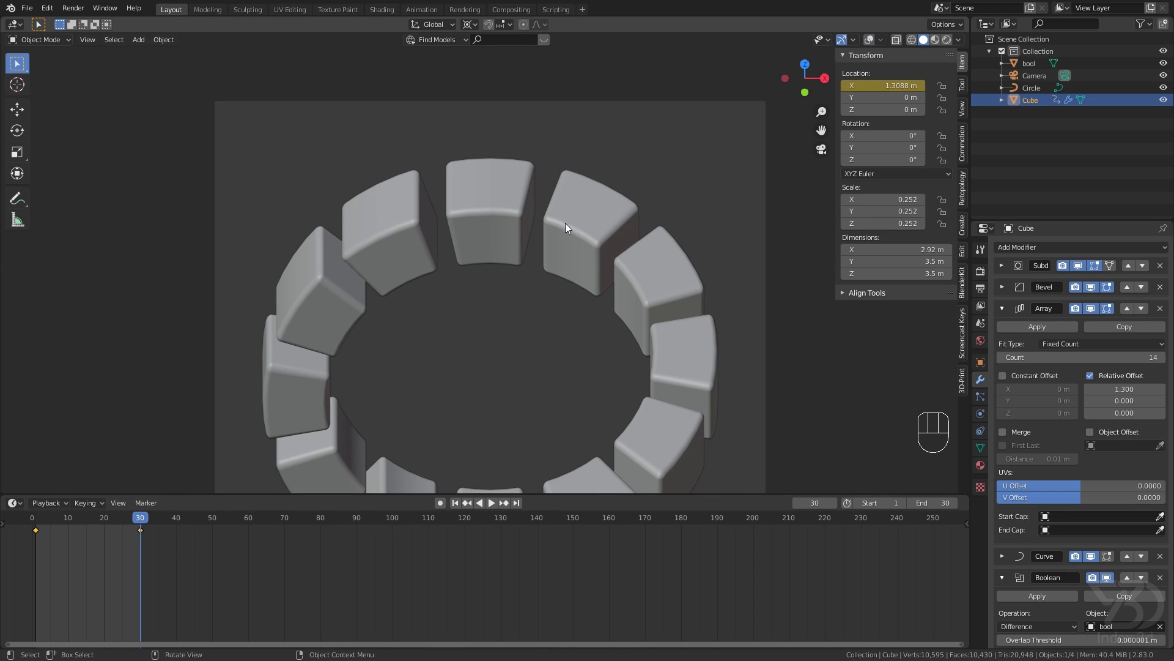
pyautogui.scroll(-3, 392, 313)
pyautogui.keyDown('shift'); pyautogui.moveTo(391, 314); pyautogui.dragTo(384, 260, button='middle'); pyautogui.keyUp('shift')
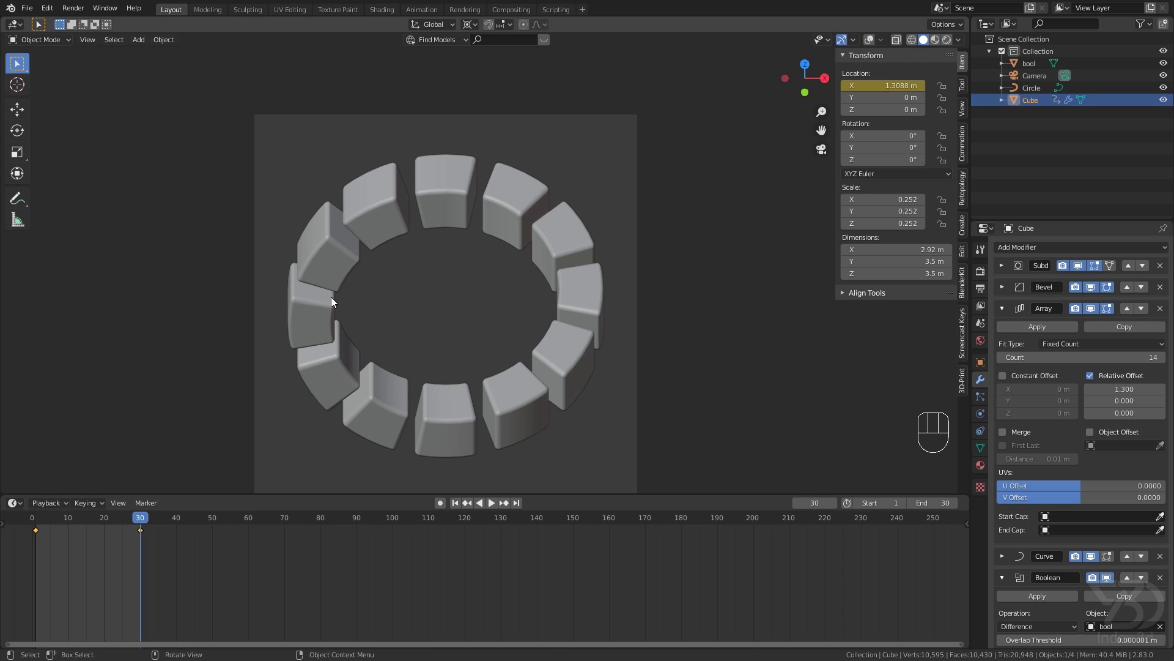
# - Compare the first and last frames of the animation repeatedly, and play it back to check the loop
pyautogui.hotkey('shift', 'Left')
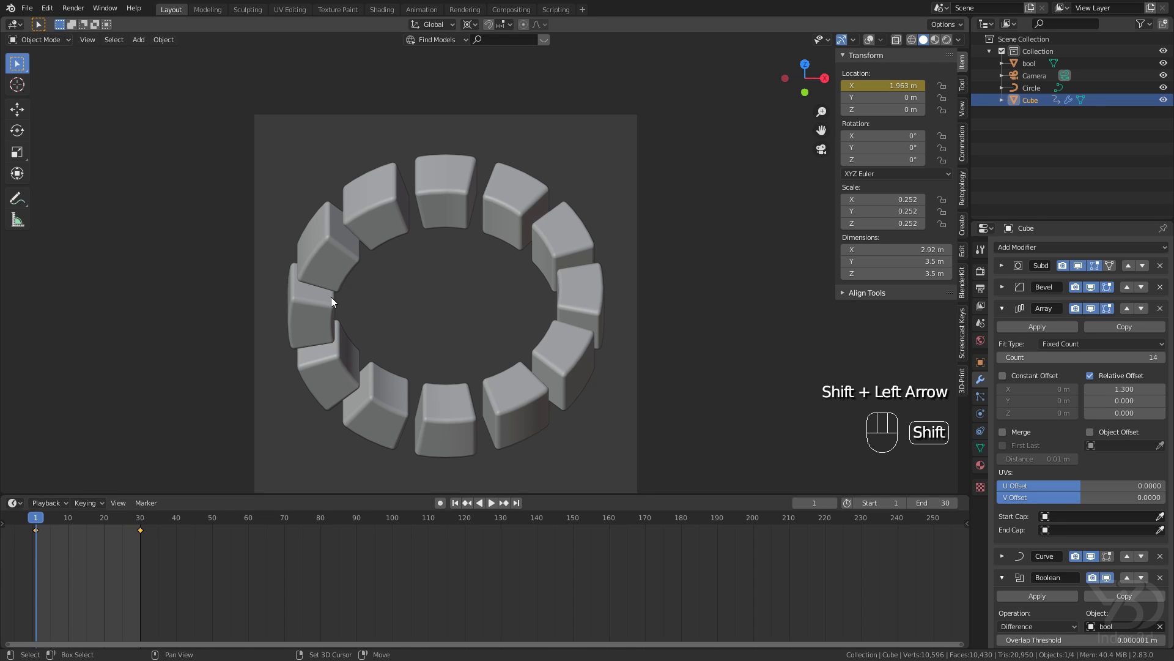
pyautogui.hotkey('shift', 'Right')
pyautogui.hotkey('shift', 'Left')
pyautogui.hotkey('shift', 'Right')
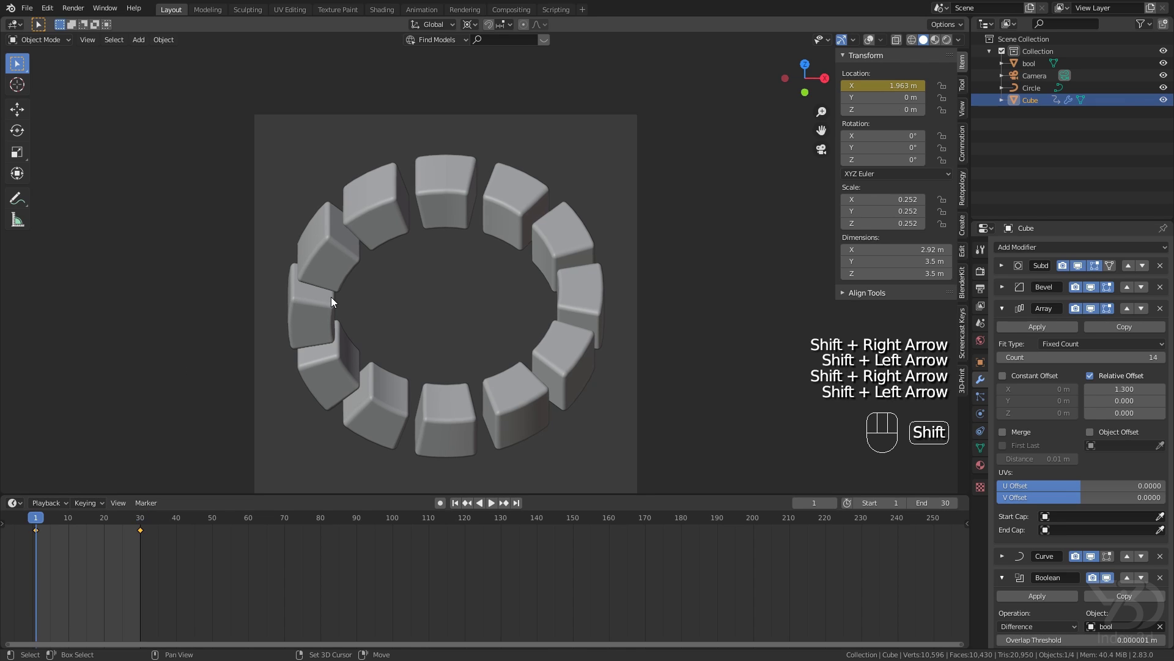
pyautogui.hotkey('shift', 'Left')
pyautogui.hotkey('shift', 'Right')
pyautogui.hotkey('shift', 'Left')
pyautogui.press('space')
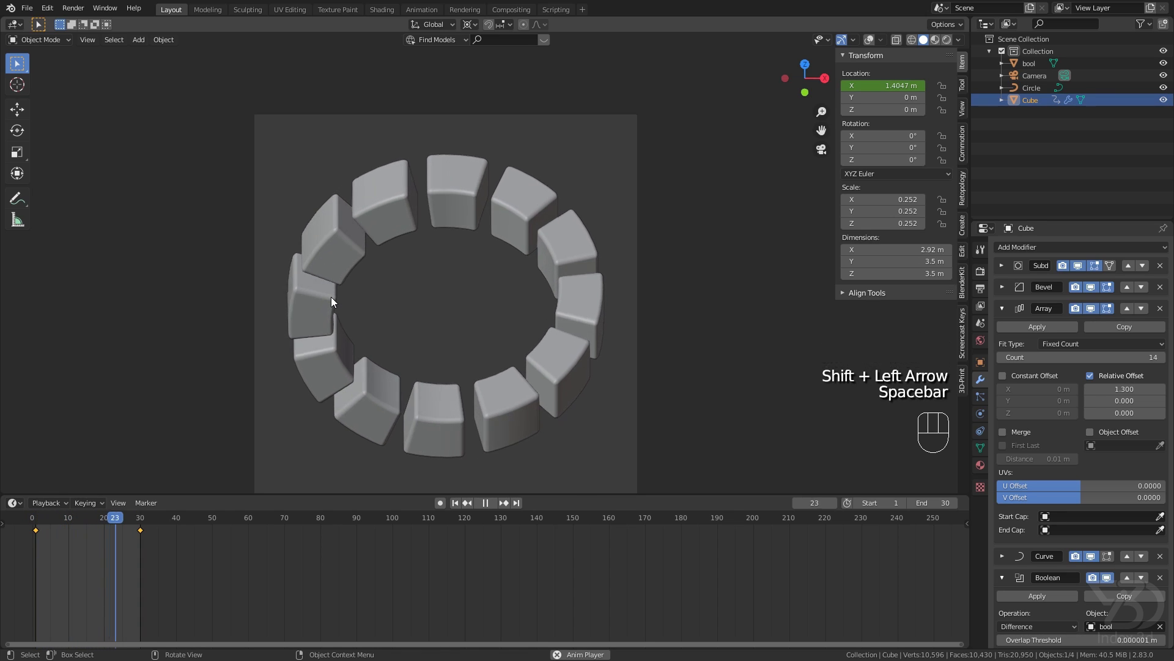
pyautogui.press('space')
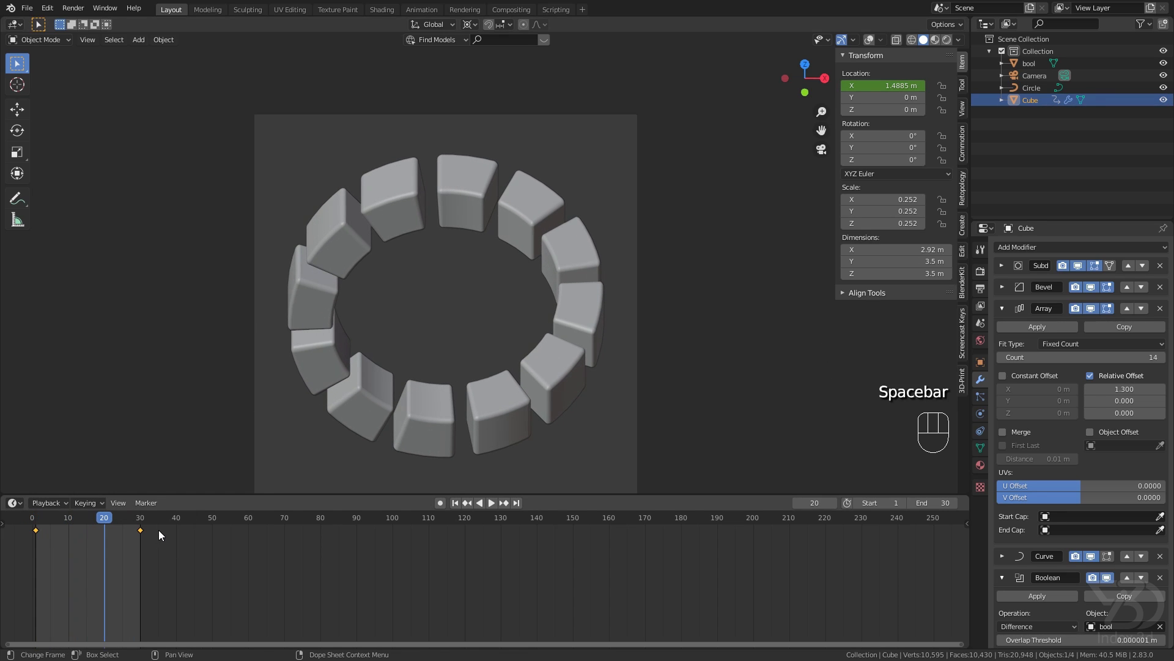
# - Set the interpolation of both X location keyframes to Linear
pyautogui.moveTo(159, 530); pyautogui.dragTo(21, 548)
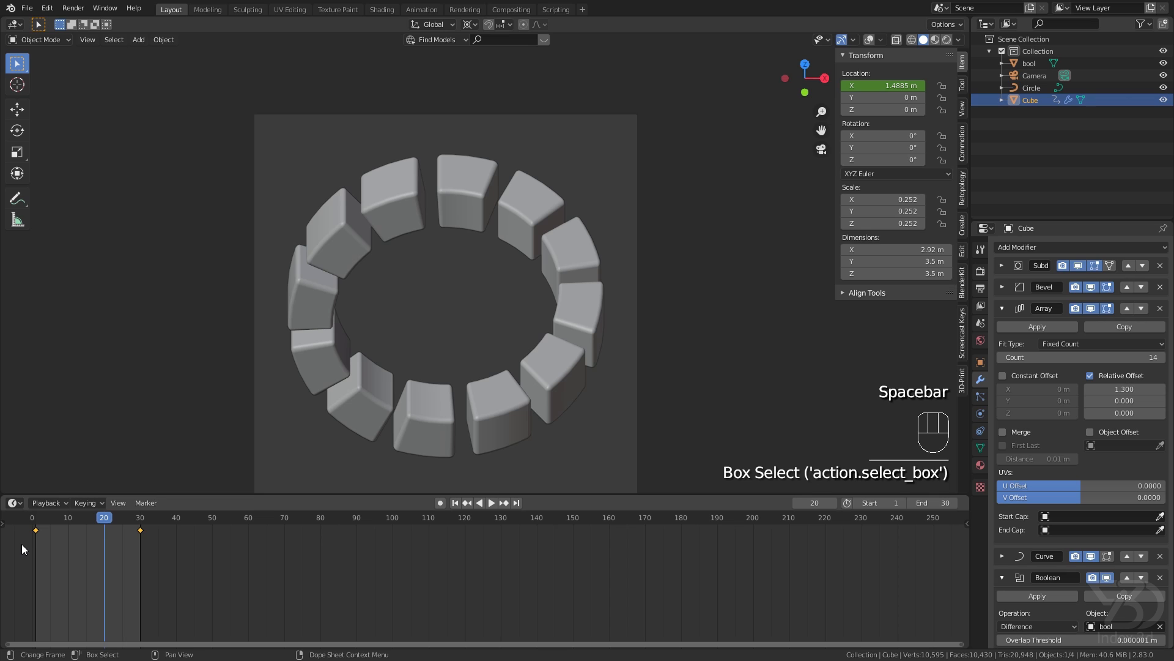
pyautogui.press('t')
pyautogui.click(27, 570)
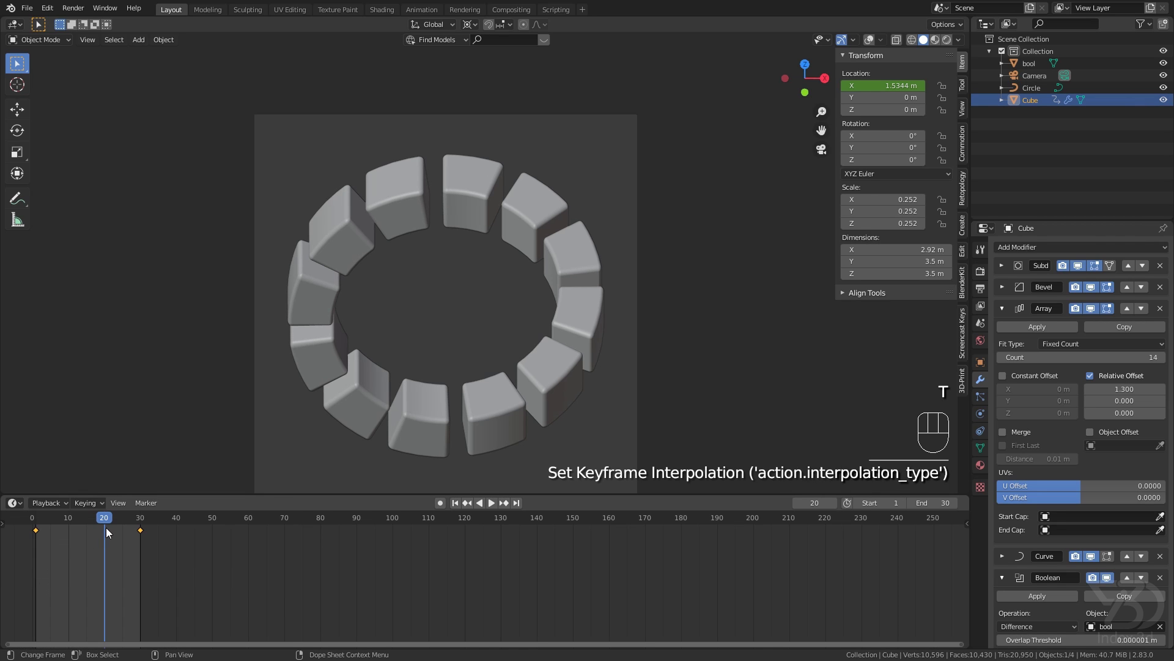
# - Play the linear animation and compare frames 1 and 30 for a matching block position
pyautogui.press('space')
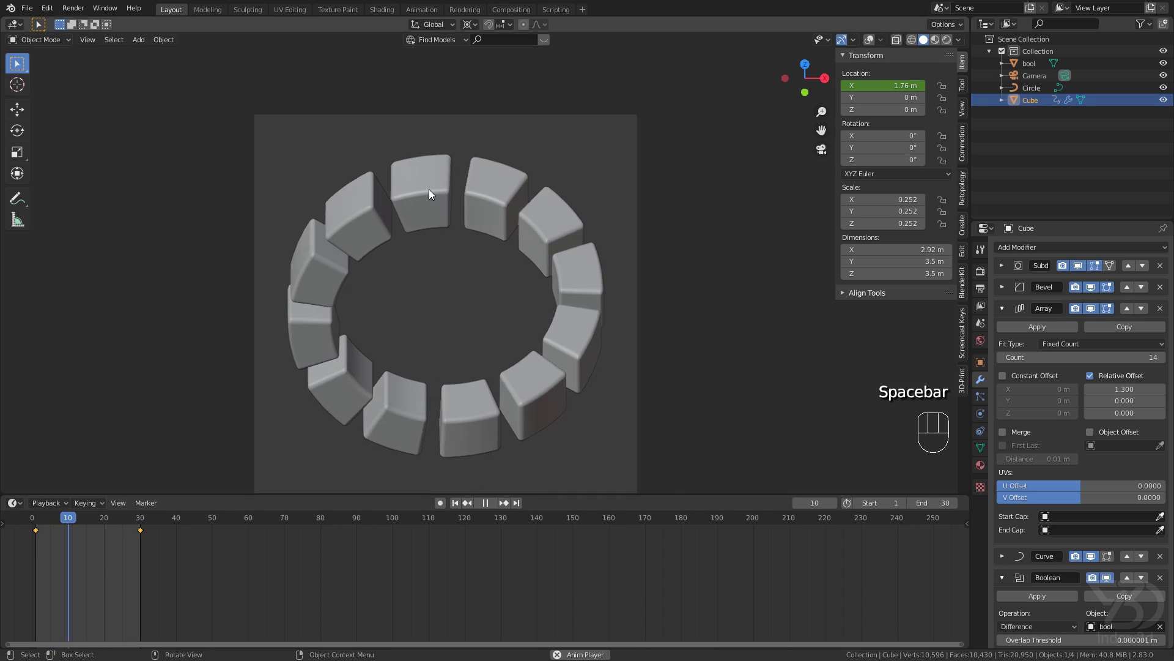
pyautogui.scroll(1, 428, 188)
pyautogui.press('space')
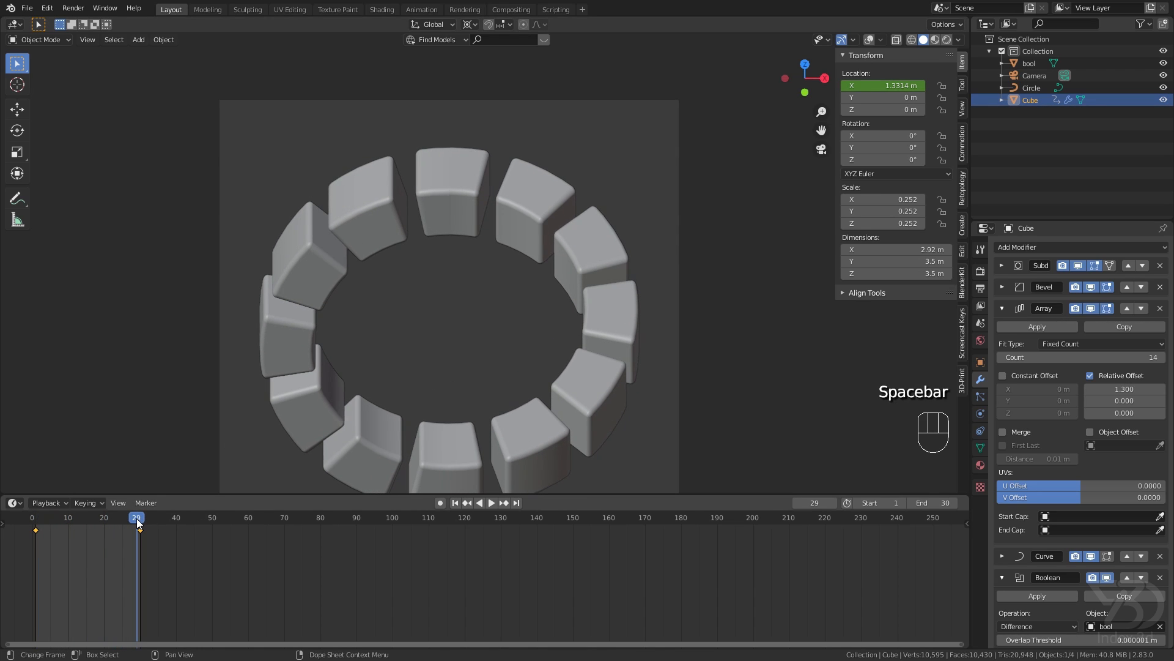
pyautogui.hotkey('shift', 'Left')
pyautogui.hotkey('shift', 'Right')
pyautogui.hotkey('shift', 'Left')
pyautogui.hotkey('shift', 'Right')
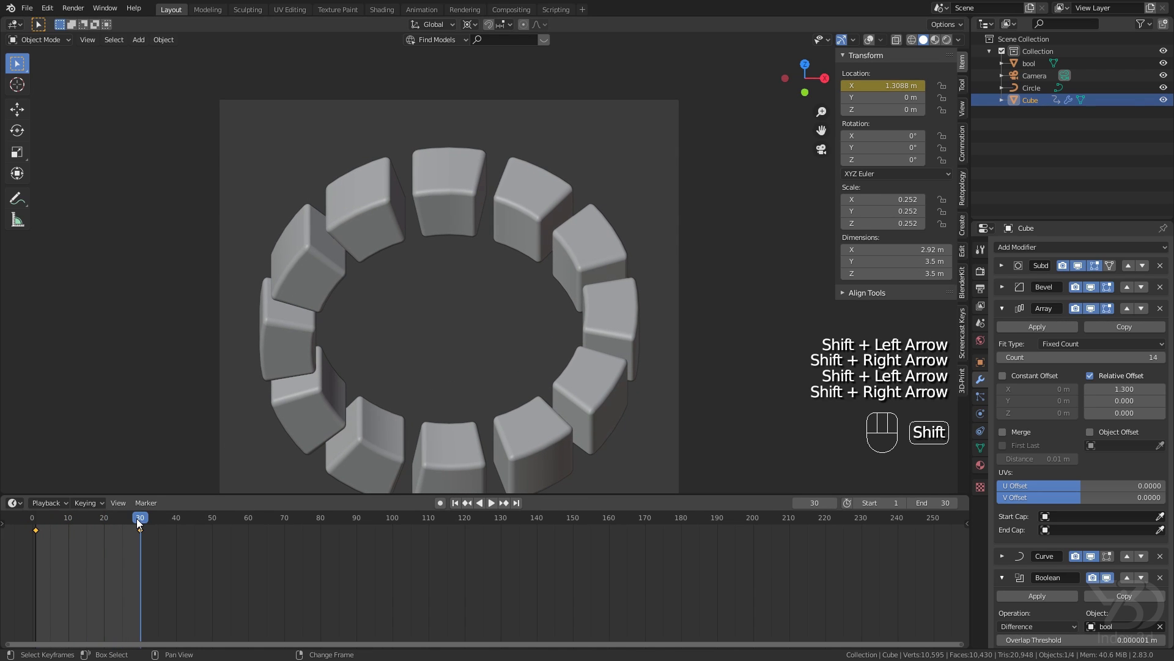
# - Set the animation's end frame to 29 so the duplicate last frame is skipped
pyautogui.click(940, 502)
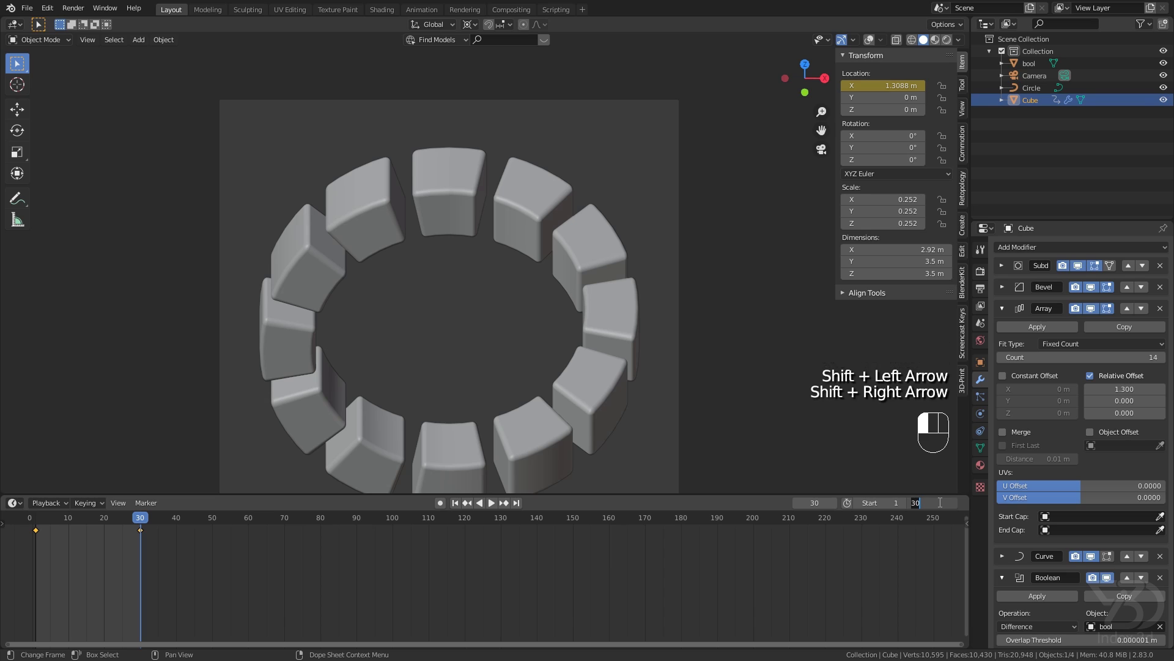
pyautogui.write('29')
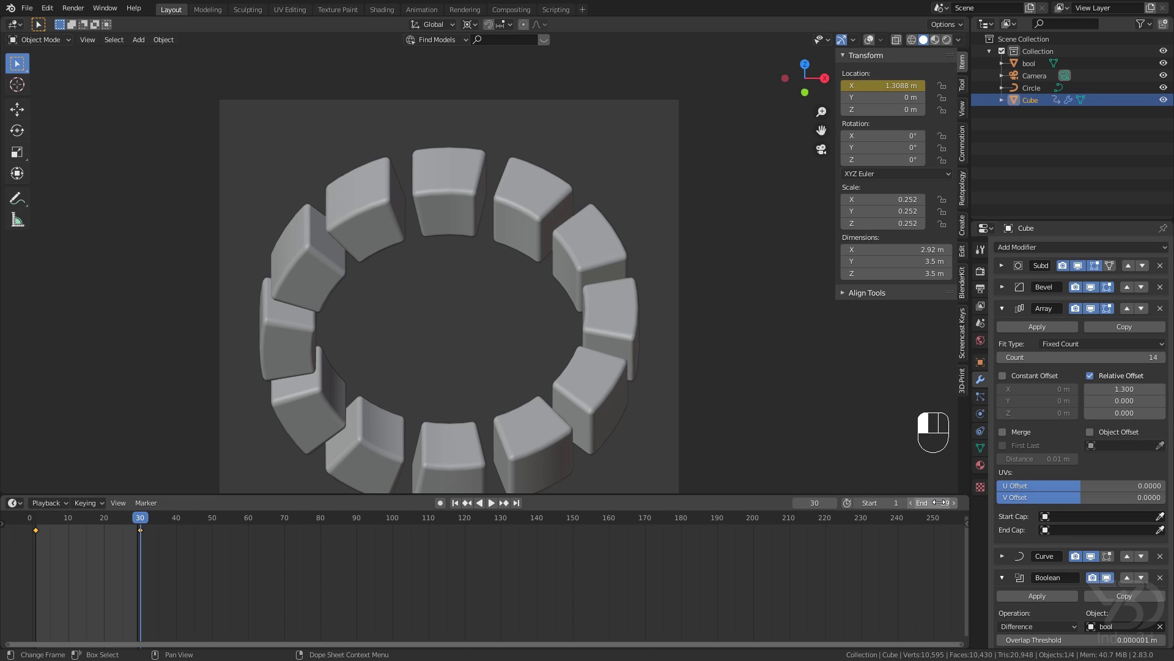
pyautogui.press('Return')
pyautogui.click(139, 517)
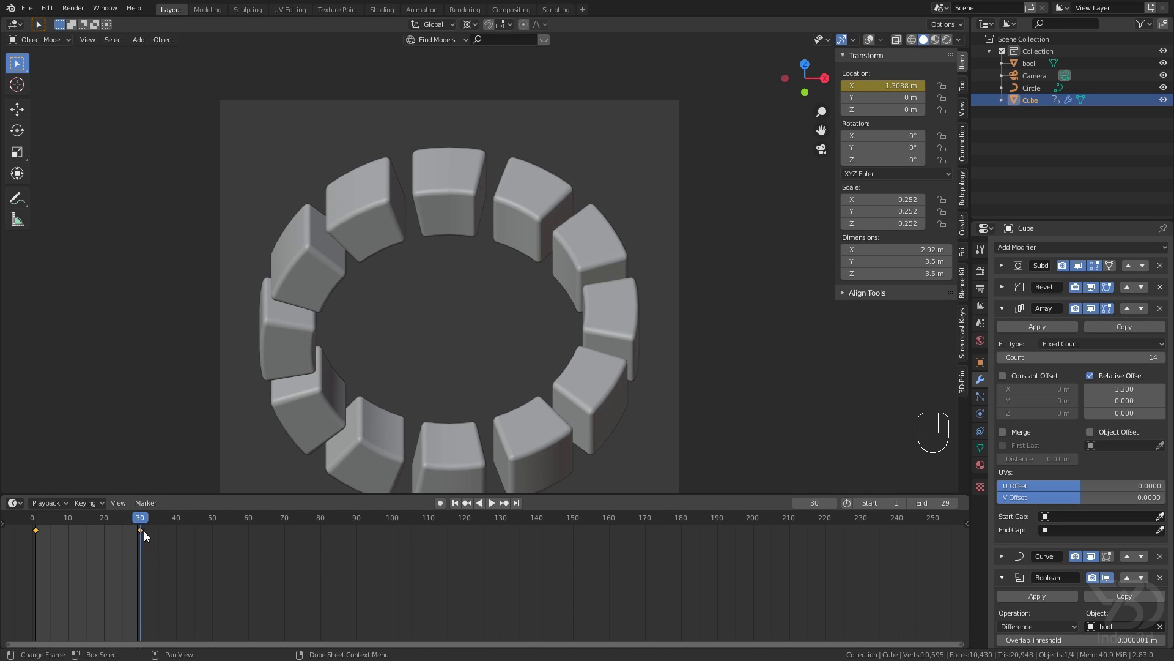
# - Scrub and play the shortened loop from frame 1, and save the file
pyautogui.moveTo(140, 518); pyautogui.dragTo(101, 520)
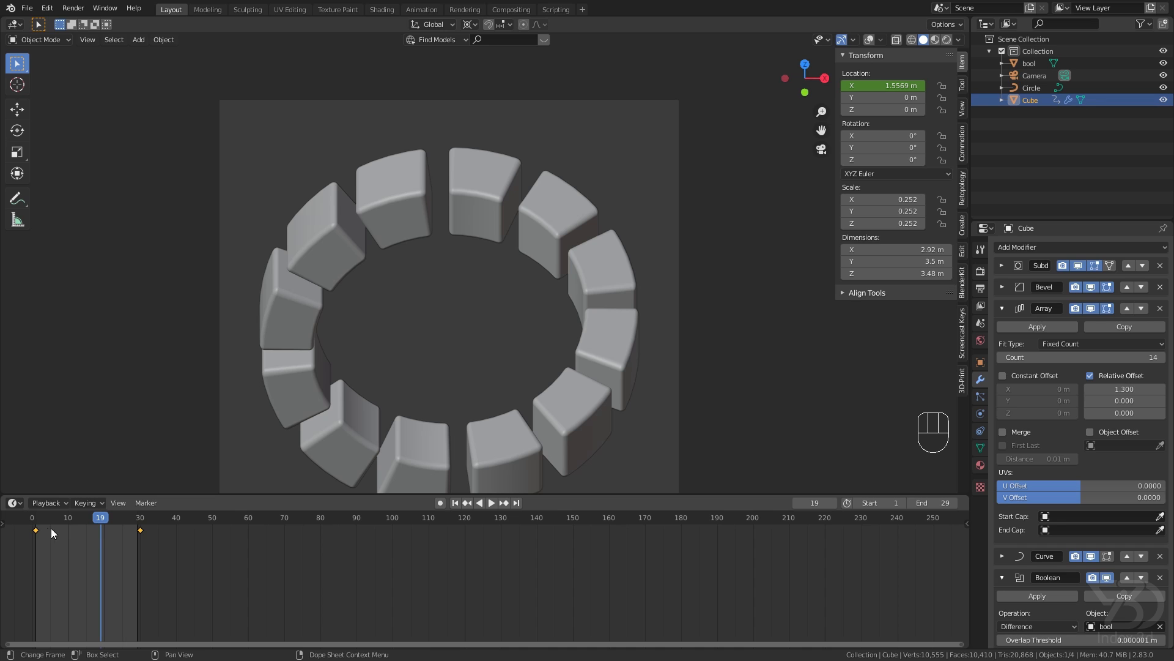
pyautogui.press('space')
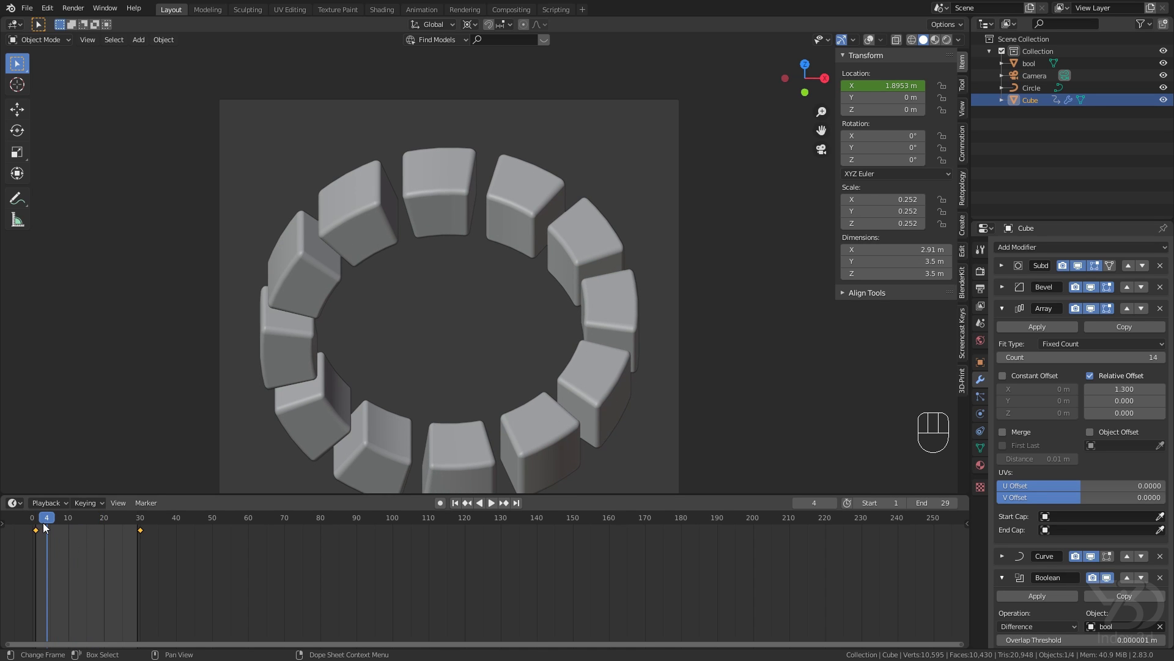
pyautogui.click(36, 523)
pyautogui.press('space')
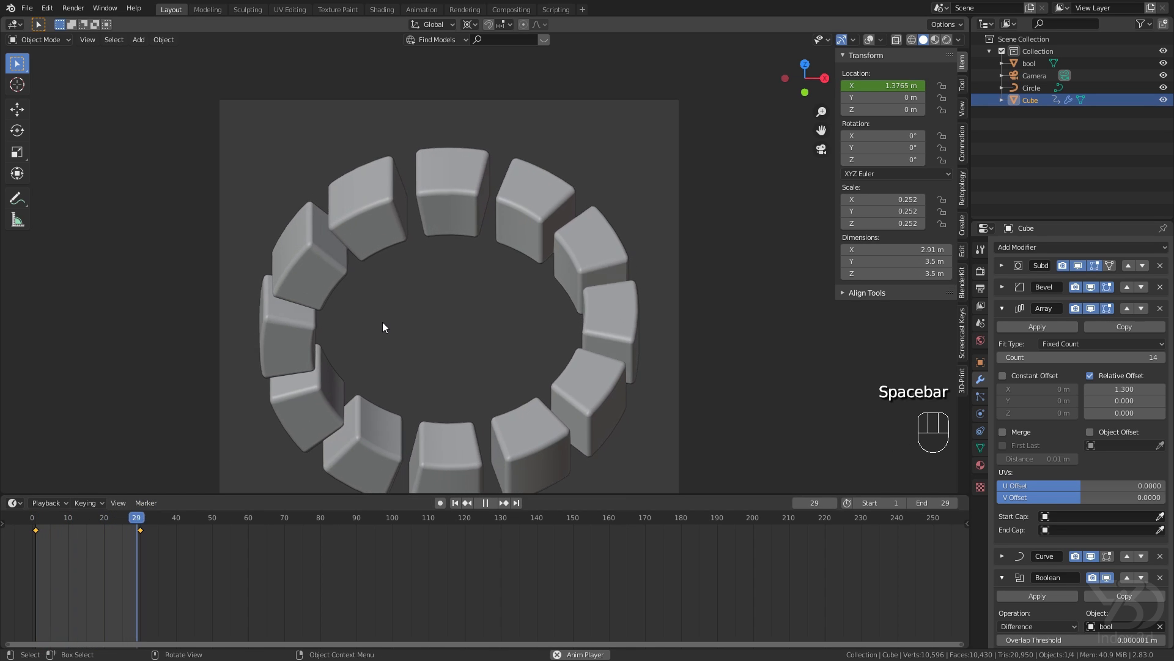
pyautogui.scroll(-1, 410, 293)
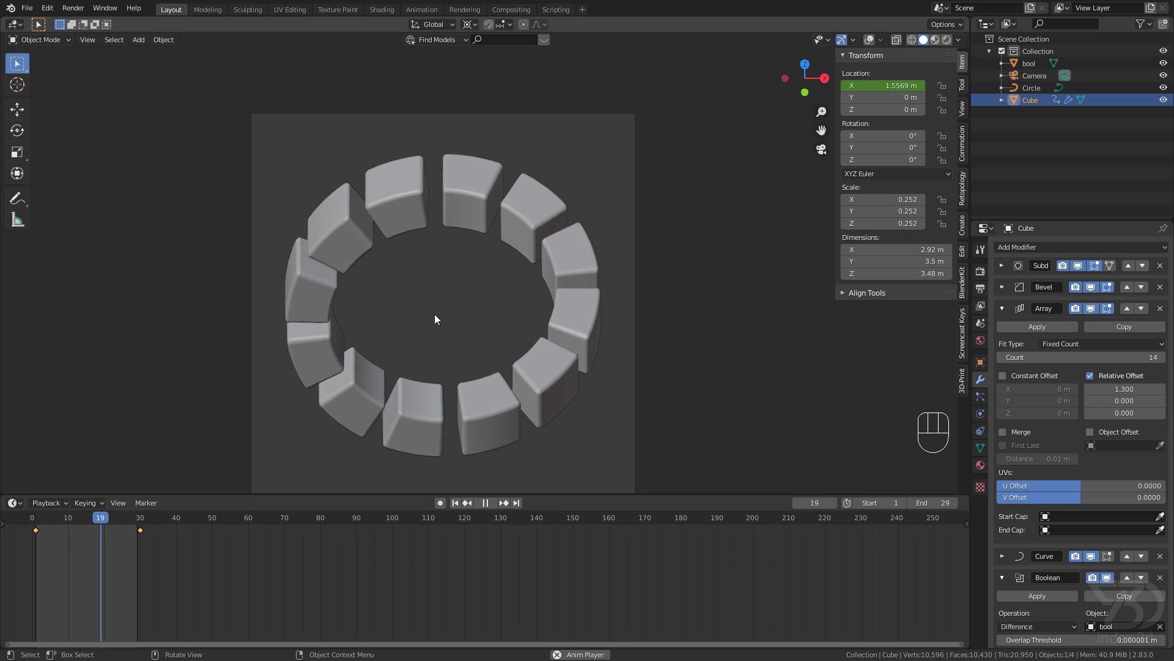
pyautogui.press('space')
pyautogui.hotkey('ctrl', 's')
# - Create a new collection nested inside the existing Collection
pyautogui.keyDown('shift'); pyautogui.moveTo(484, 325); pyautogui.dragTo(471, 268, button='middle'); pyautogui.keyUp('shift')
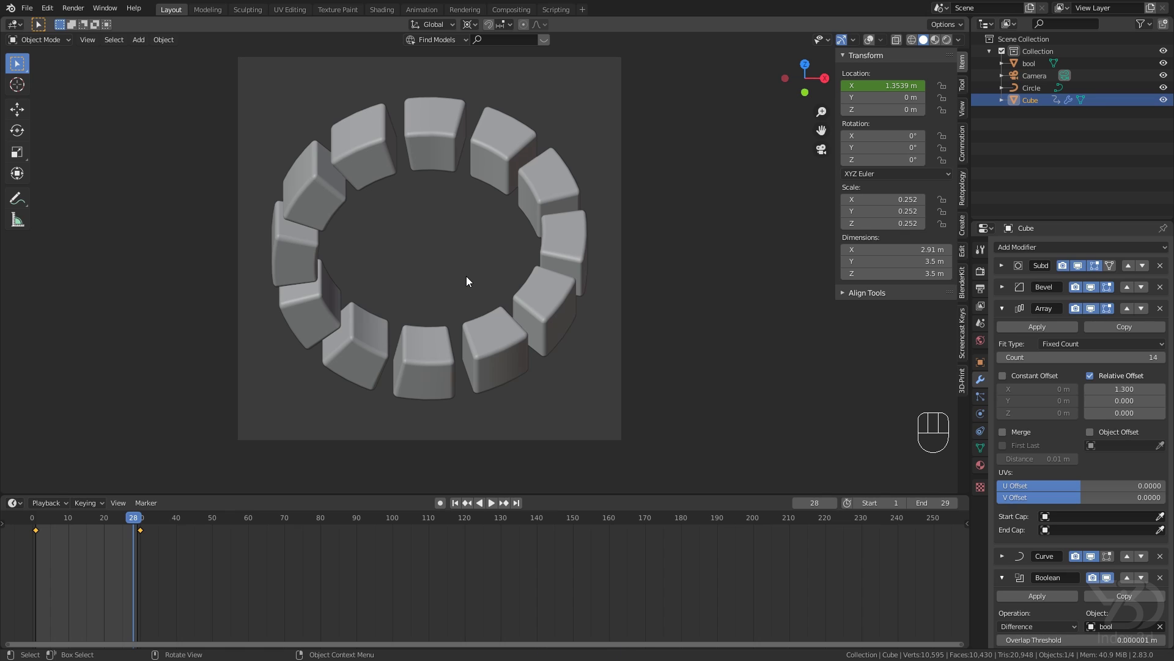
pyautogui.click(1031, 122)
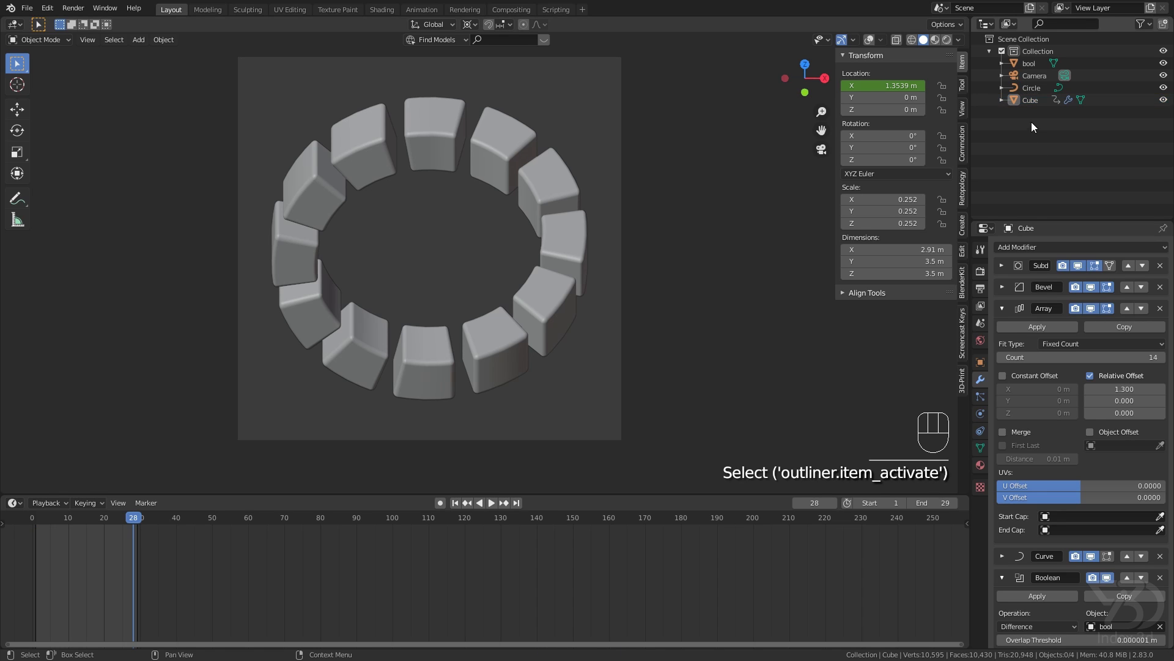
pyautogui.rightClick(1028, 54)
pyautogui.click(989, 54)
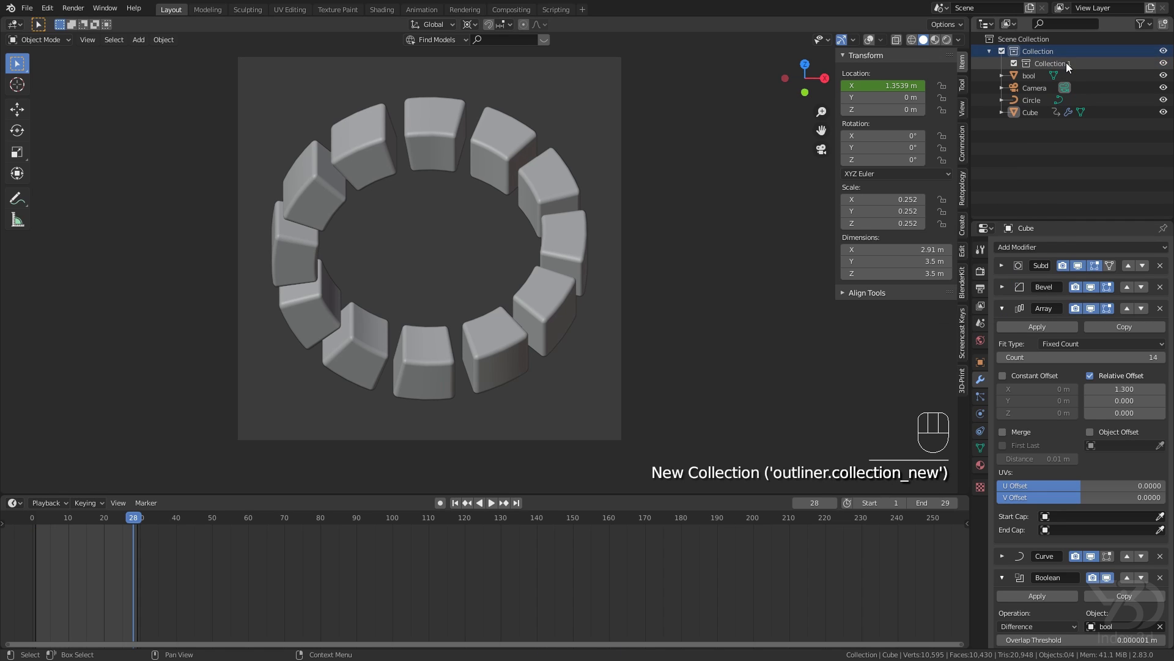
# - Rename the nested collection to 1 and the scene to main
pyautogui.doubleClick(1061, 63)
pyautogui.write('1')
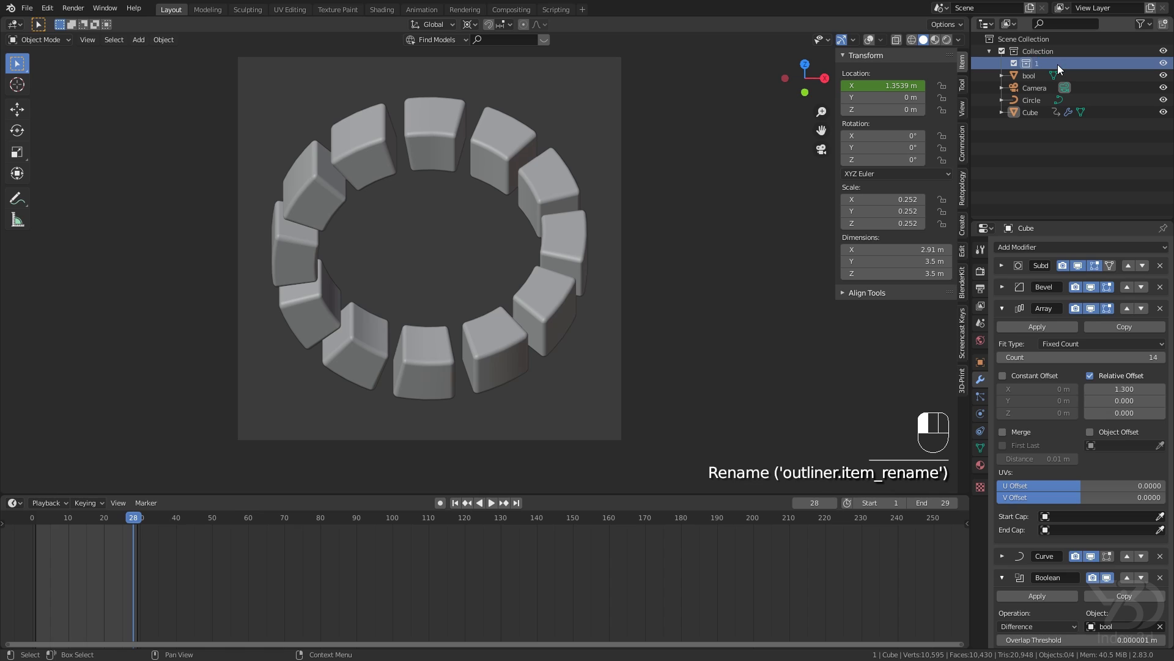
pyautogui.press('Return')
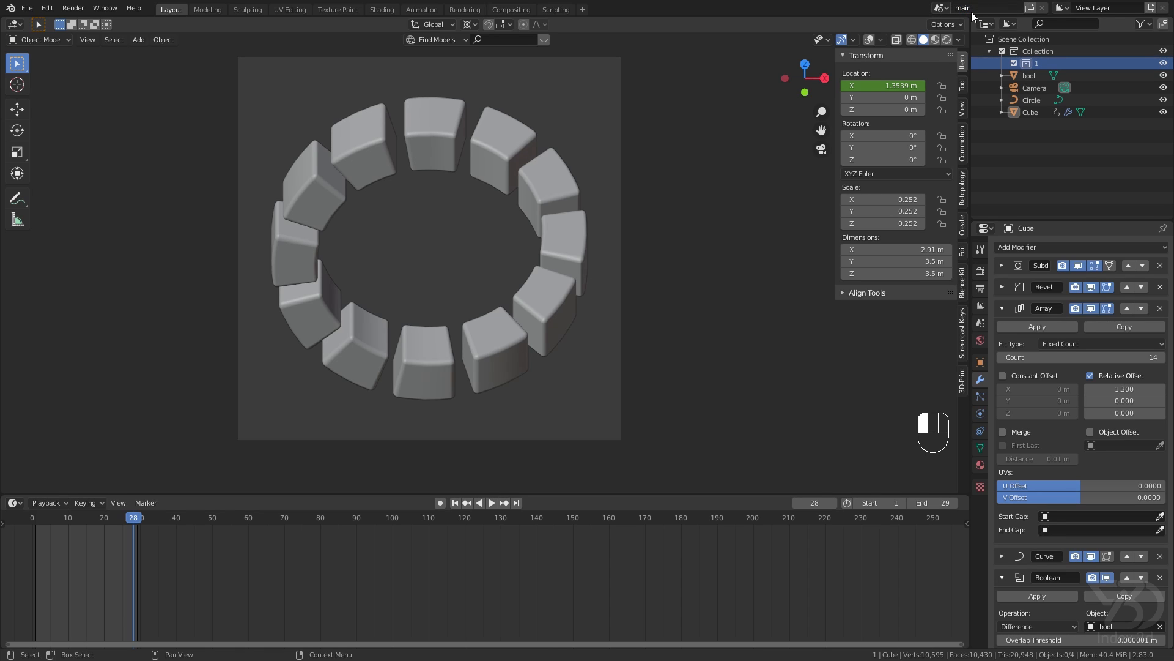
# - Move the Cube, Circle and bool objects into collection 1
pyautogui.click(1030, 113)
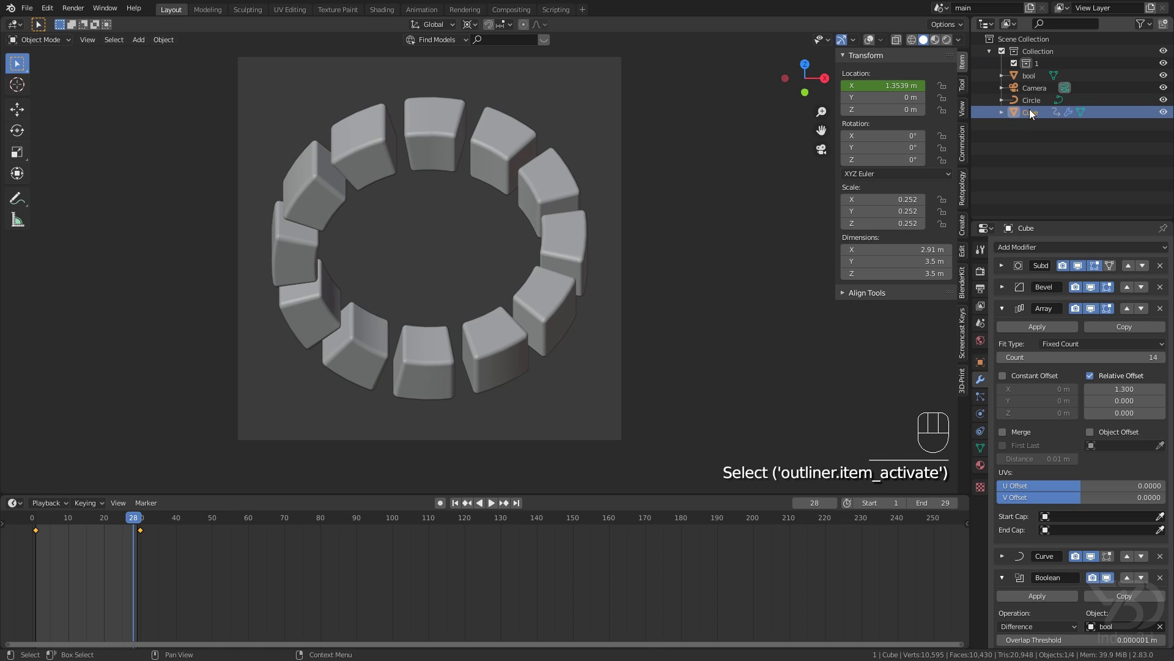
pyautogui.keyDown('ctrl'); pyautogui.click(1031, 101); pyautogui.keyUp('ctrl')
pyautogui.keyDown('ctrl'); pyautogui.click(1036, 78); pyautogui.keyUp('ctrl')
pyautogui.moveTo(1025, 79); pyautogui.dragTo(1031, 64)
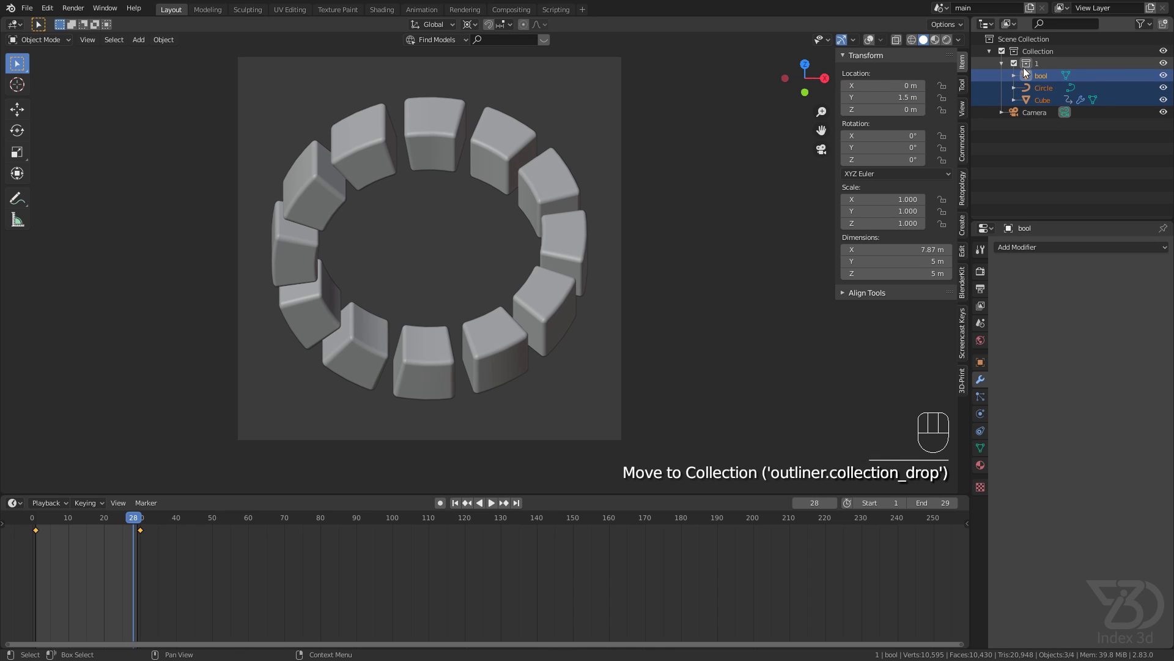
# - Turn the viewport overlays on and parent the bool and Cube objects to the Circle curve using the Object type
pyautogui.click(868, 39)
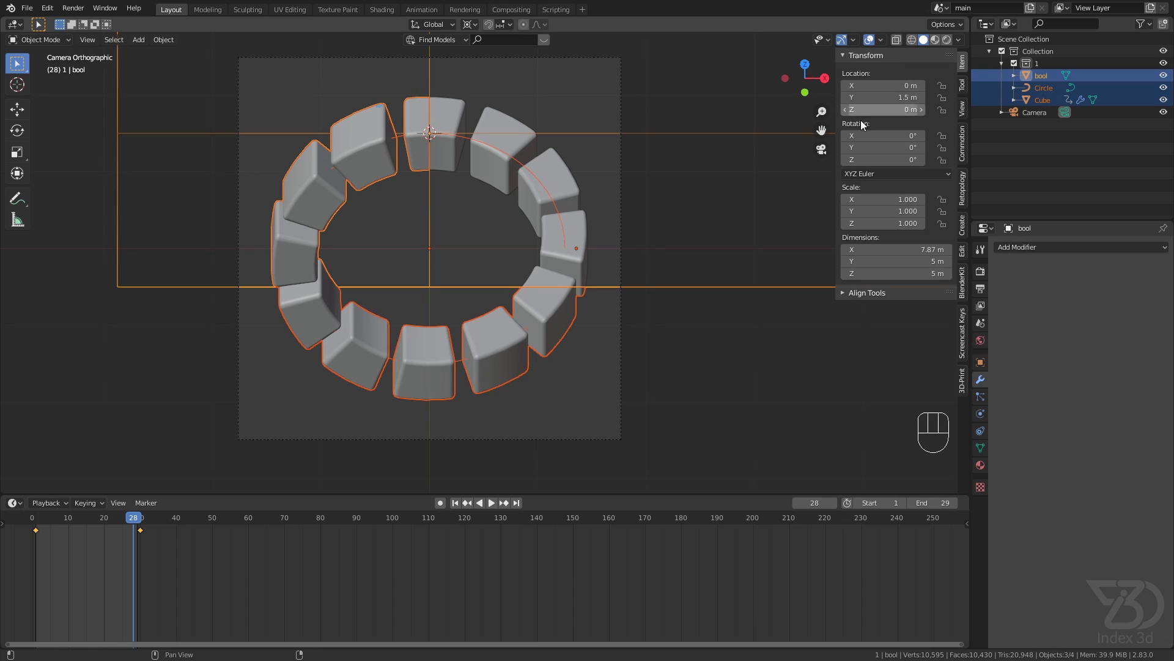
pyautogui.click(585, 206)
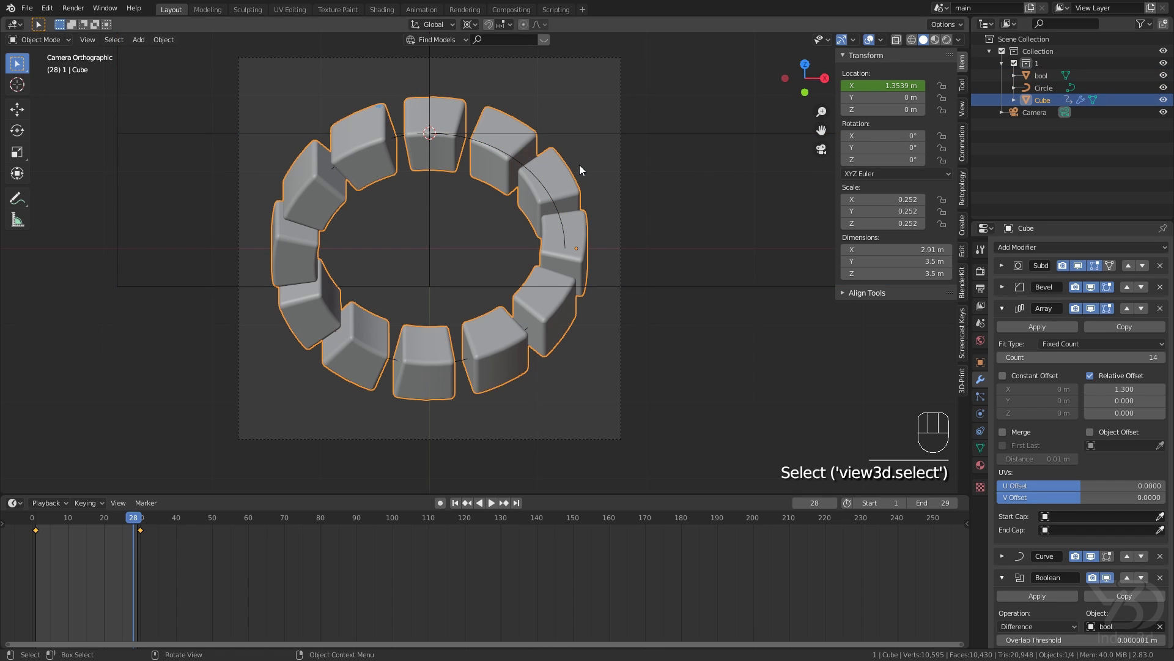
pyautogui.moveTo(568, 149); pyautogui.dragTo(506, 183)
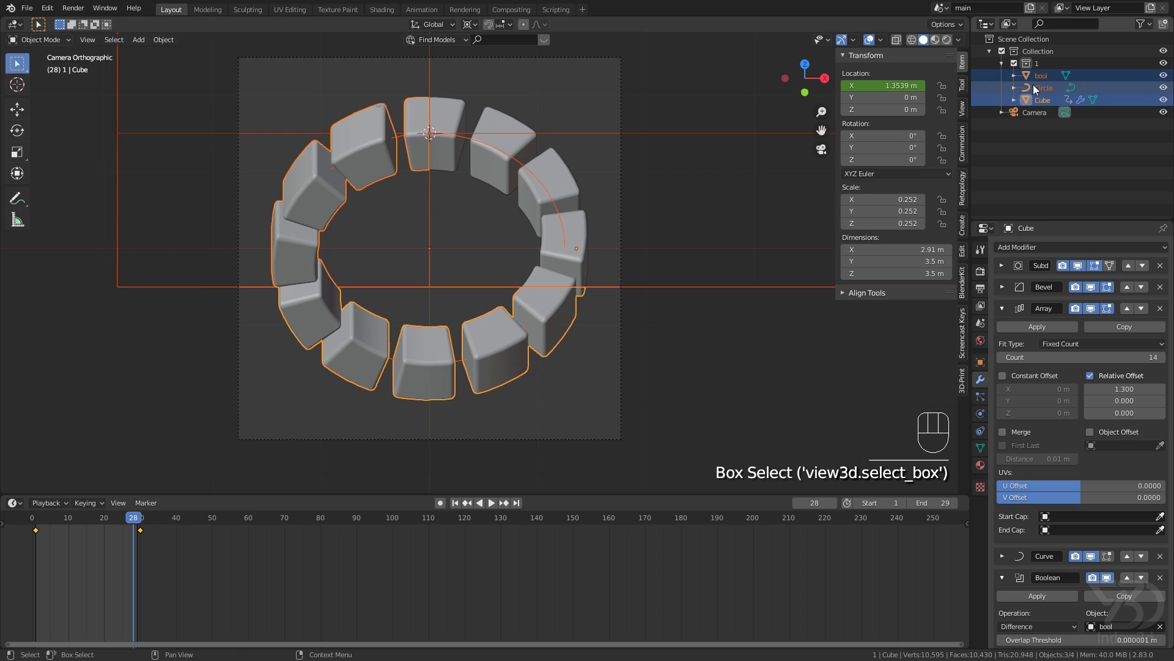
pyautogui.scroll(2, 508, 174)
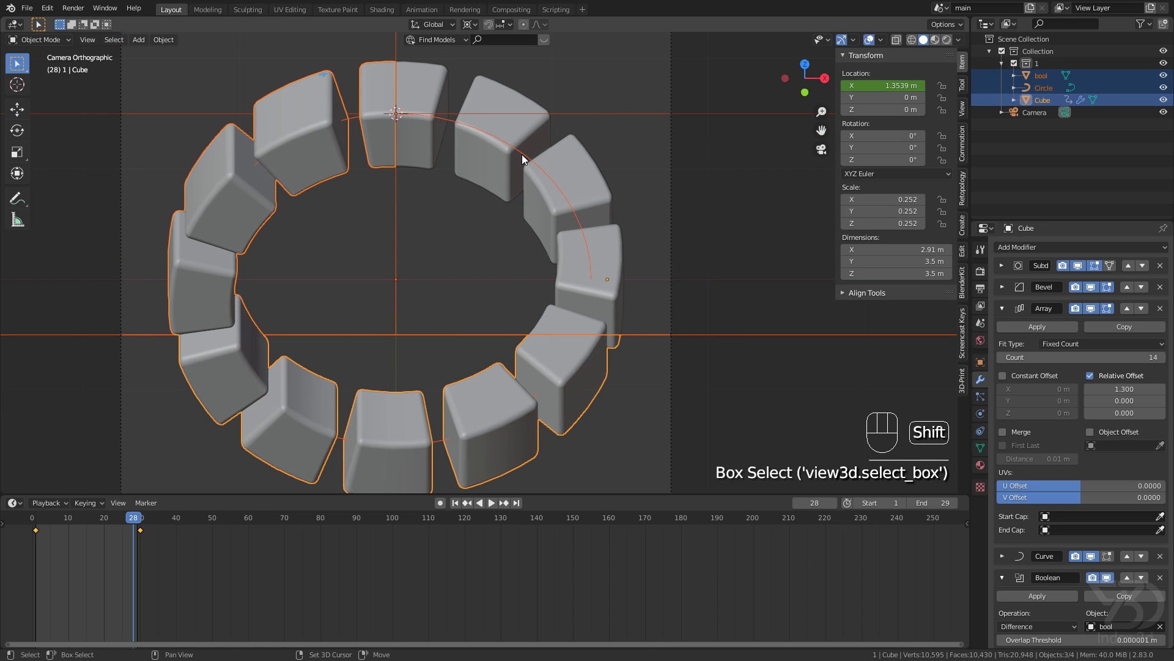
pyautogui.keyDown('shift'); pyautogui.click(446, 119); pyautogui.keyUp('shift')
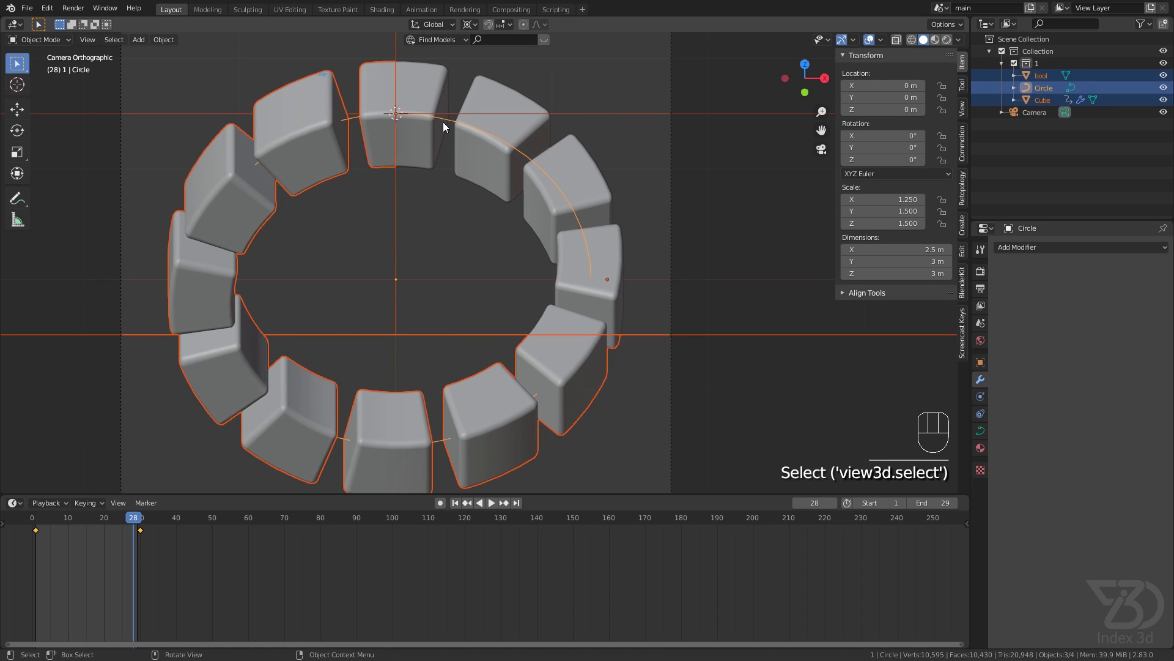
pyautogui.hotkey('ctrl', 'p')
pyautogui.click(444, 125)
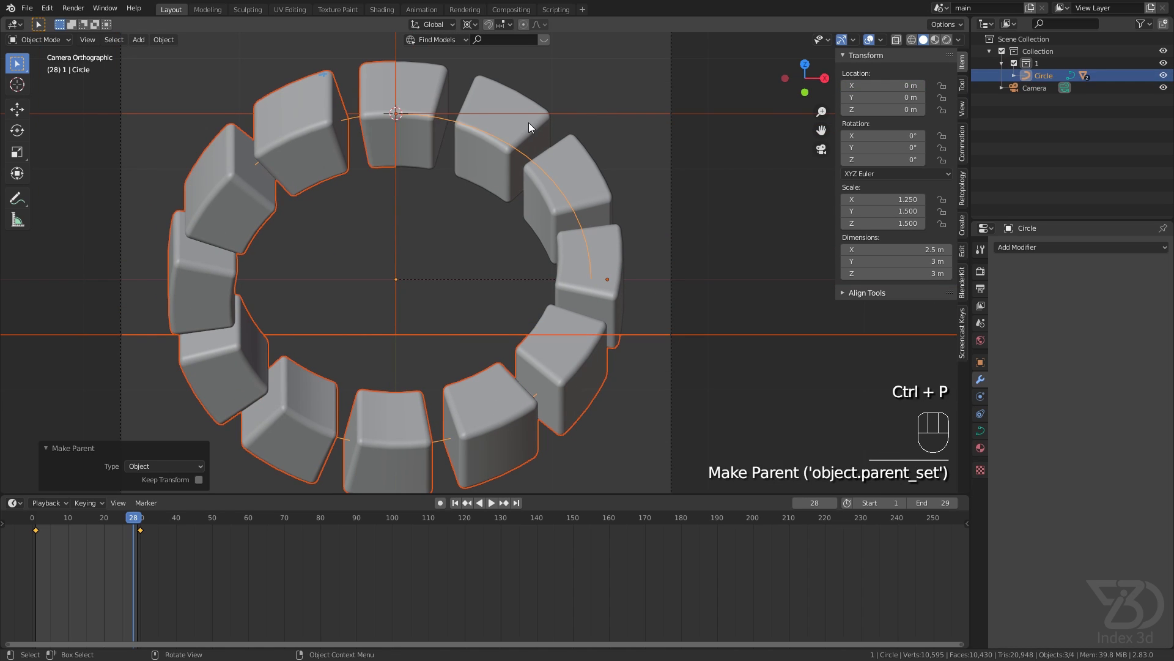
# - Rename the parent Circle curve to path and save the file
pyautogui.doubleClick(1051, 74)
pyautogui.write('apth')
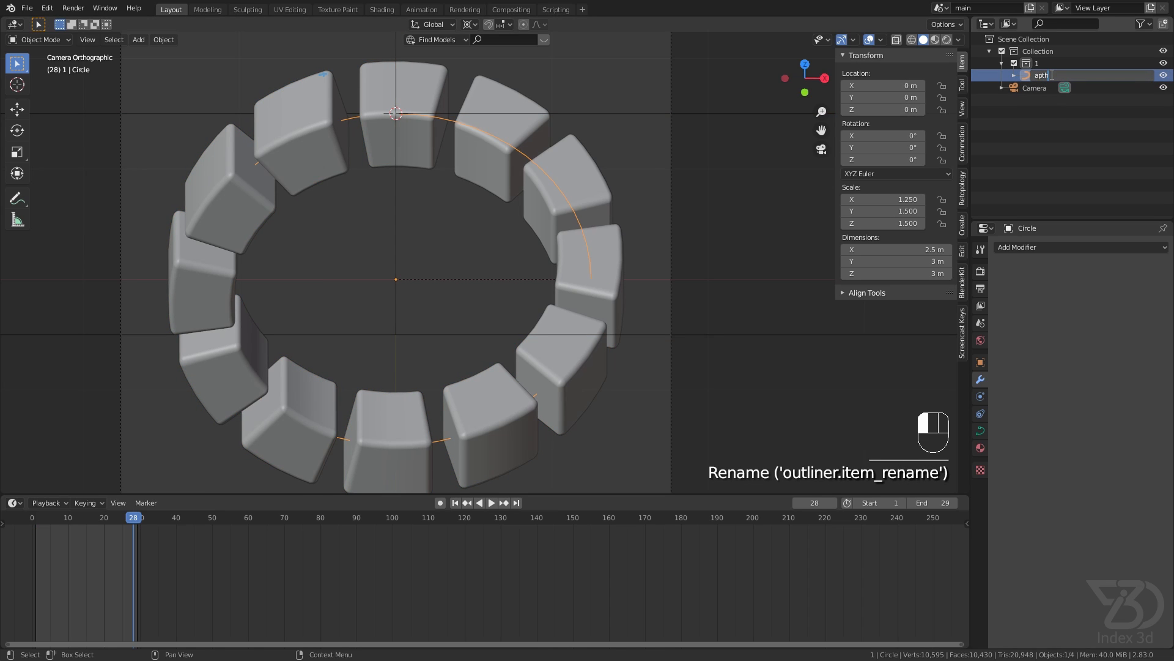
pyautogui.press('BackSpace')
pyautogui.press('BackSpace')
pyautogui.press('BackSpace')
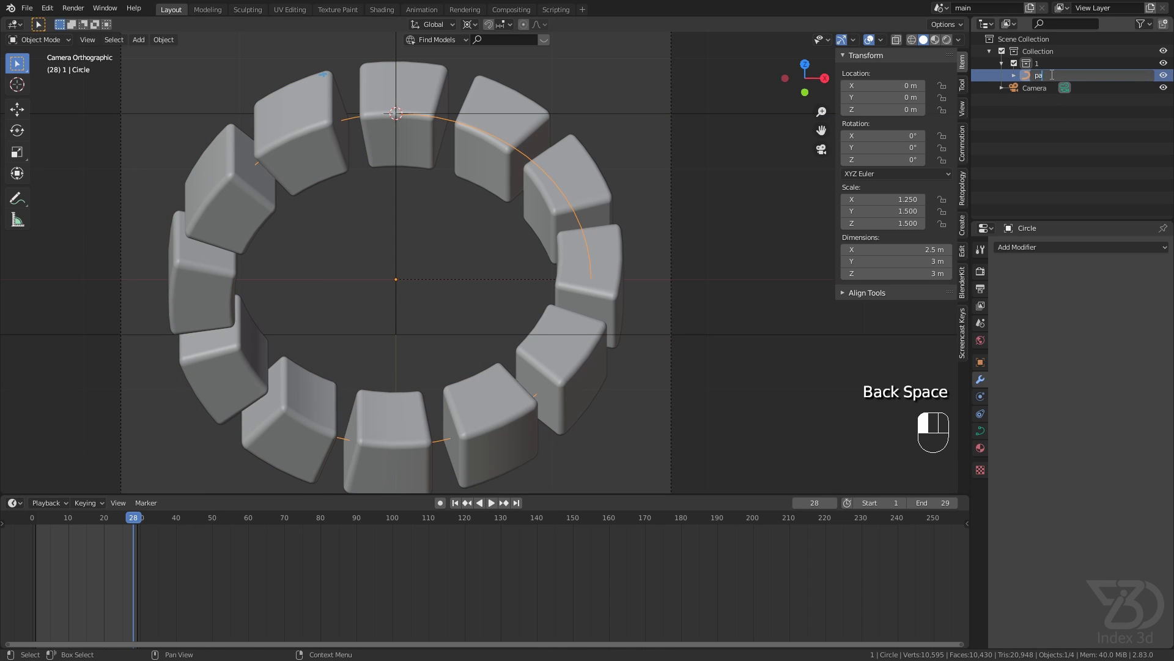
pyautogui.press('Return')
pyautogui.scroll(-4, 639, 142)
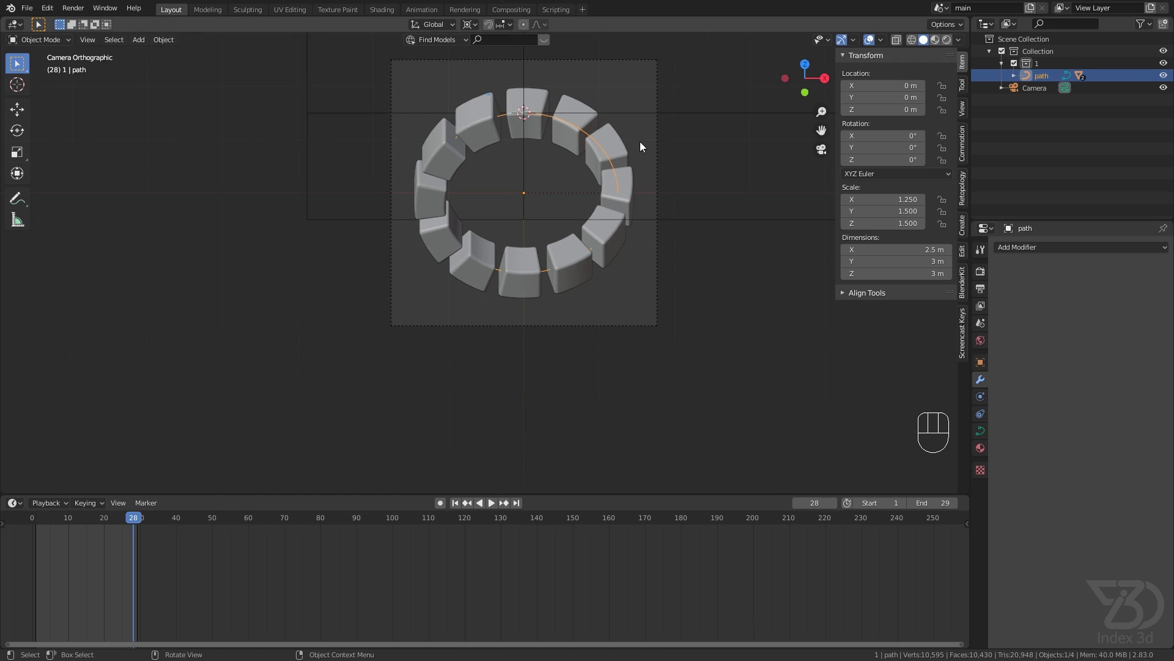
pyautogui.hotkey('ctrl', 's')
# - Duplicate collection 1 with its contents and select the path curve inside the copy
pyautogui.keyDown('shift'); pyautogui.moveTo(604, 153); pyautogui.dragTo(579, 218, button='middle'); pyautogui.keyUp('shift')
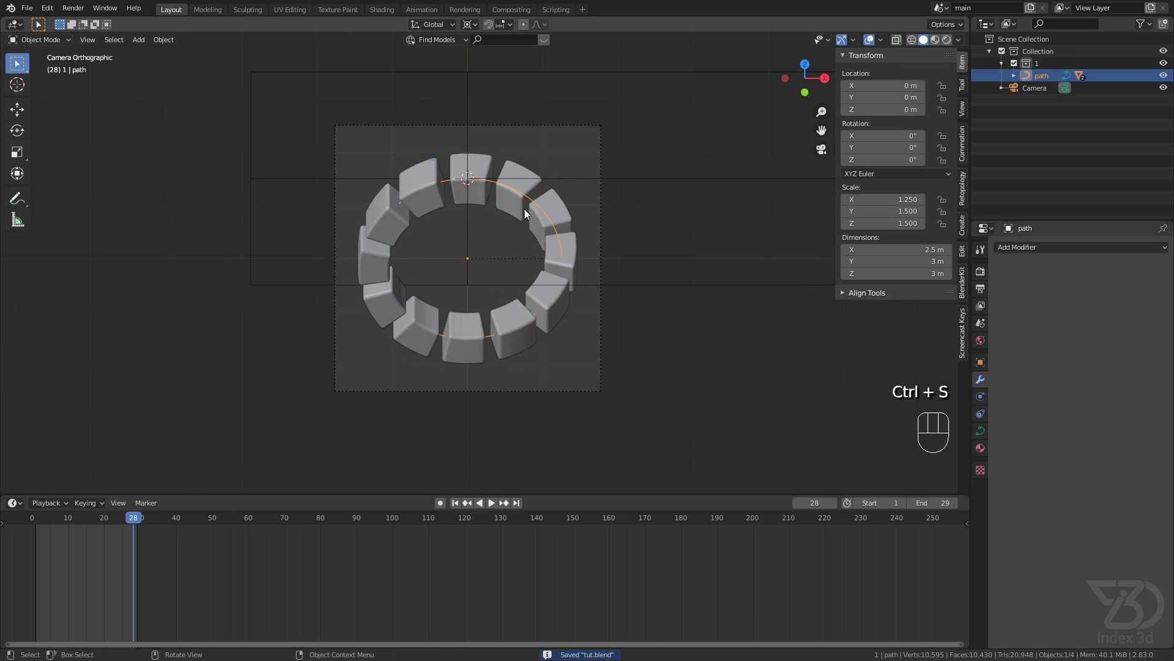
pyautogui.click(1034, 64)
pyautogui.rightClick(1034, 63)
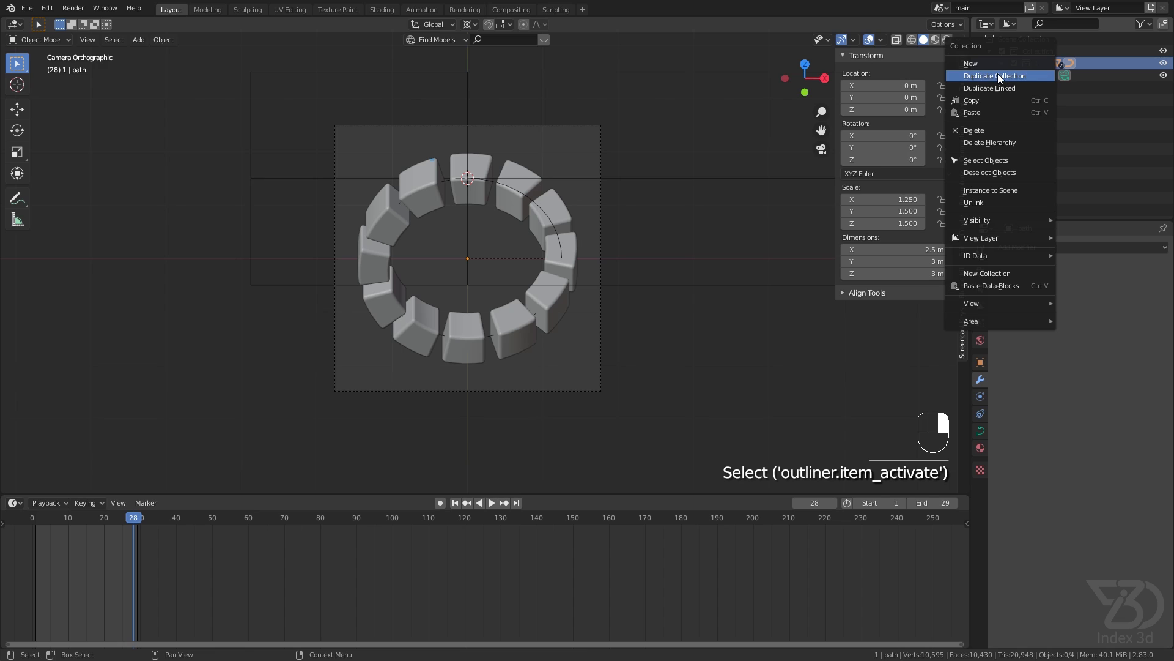
pyautogui.rightClick(1031, 63)
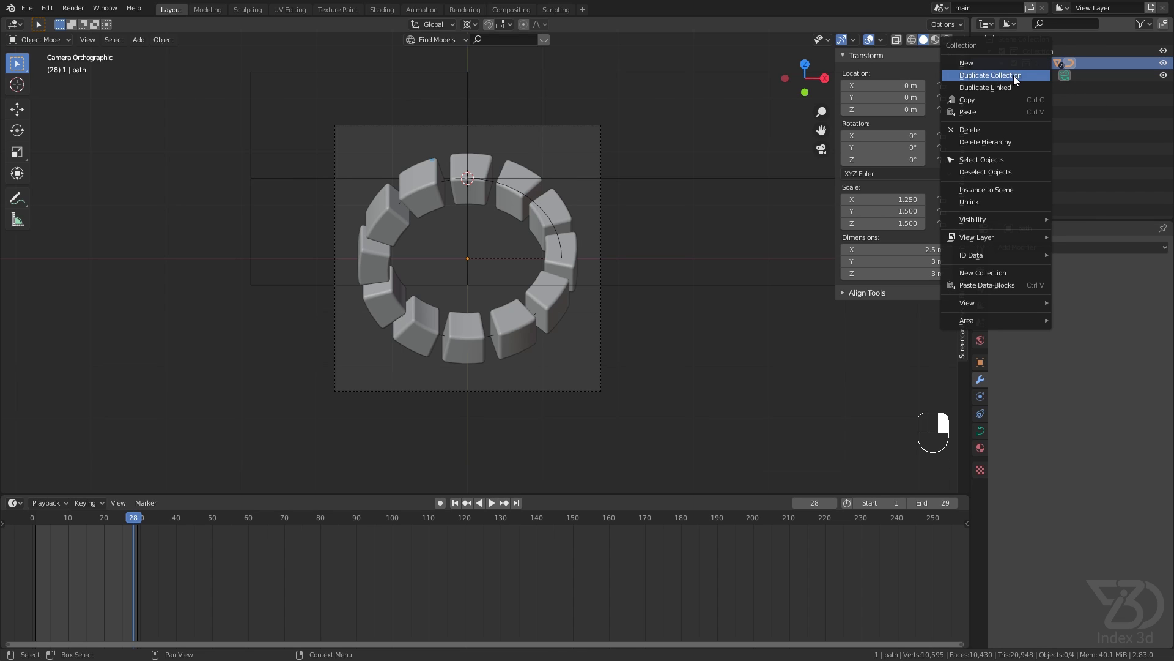
pyautogui.click(992, 78)
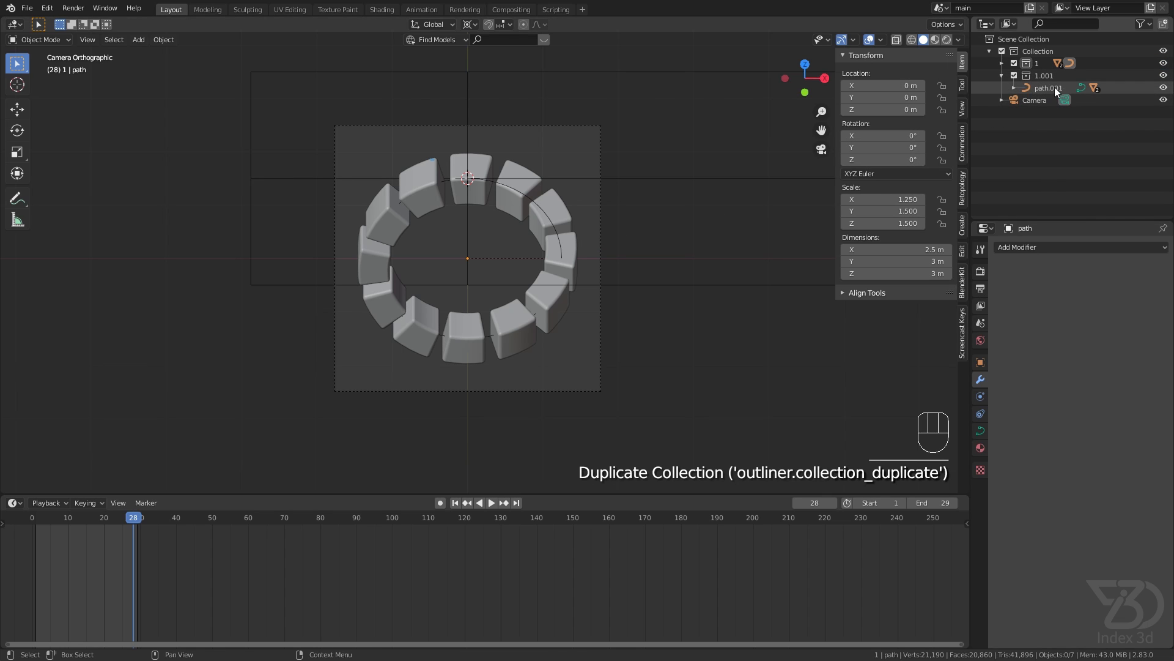
pyautogui.click(1038, 89)
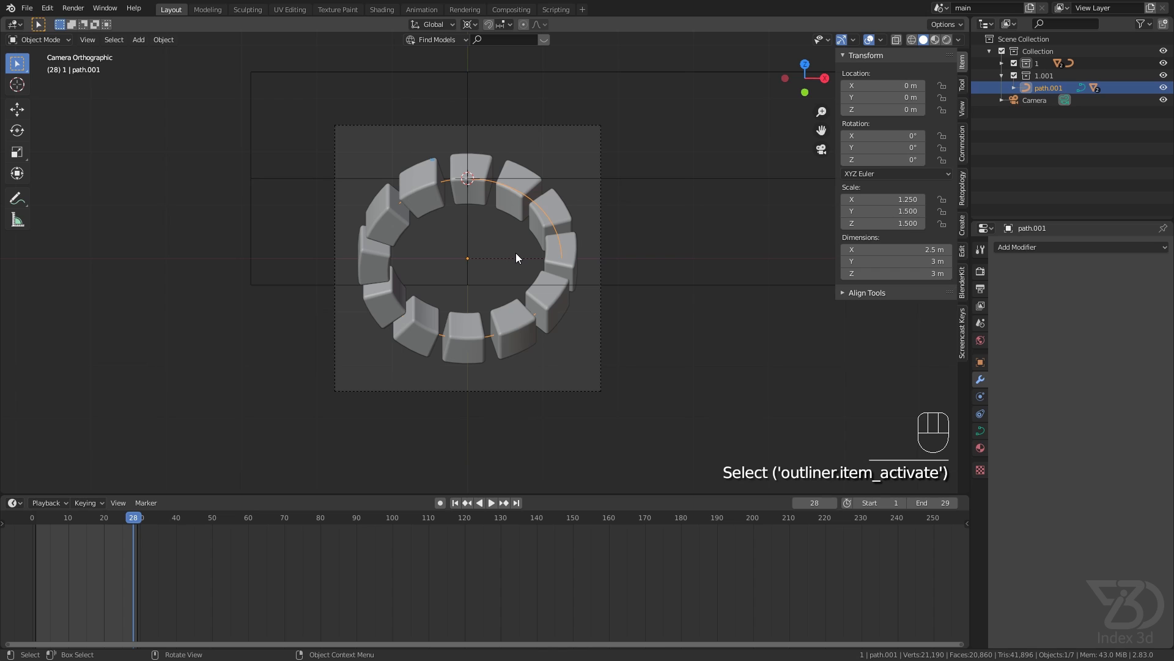
# - Move the duplicated path object path.001 by -1.5 m along the global Z axis
pyautogui.press('g')
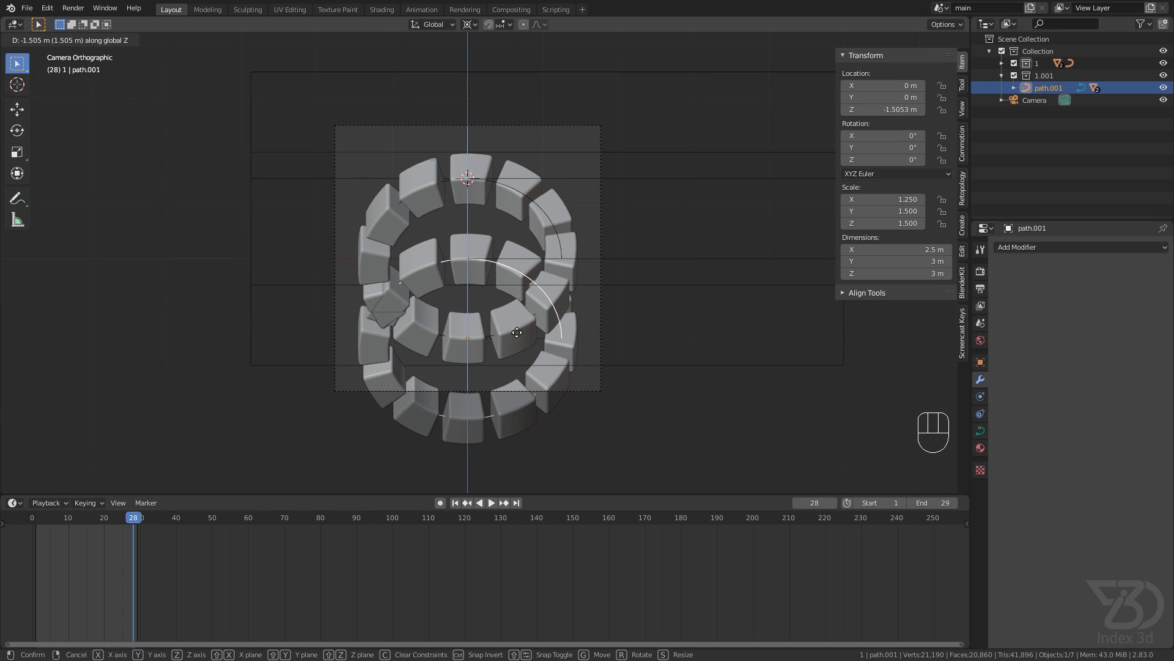
pyautogui.click(517, 335)
pyautogui.click(174, 452)
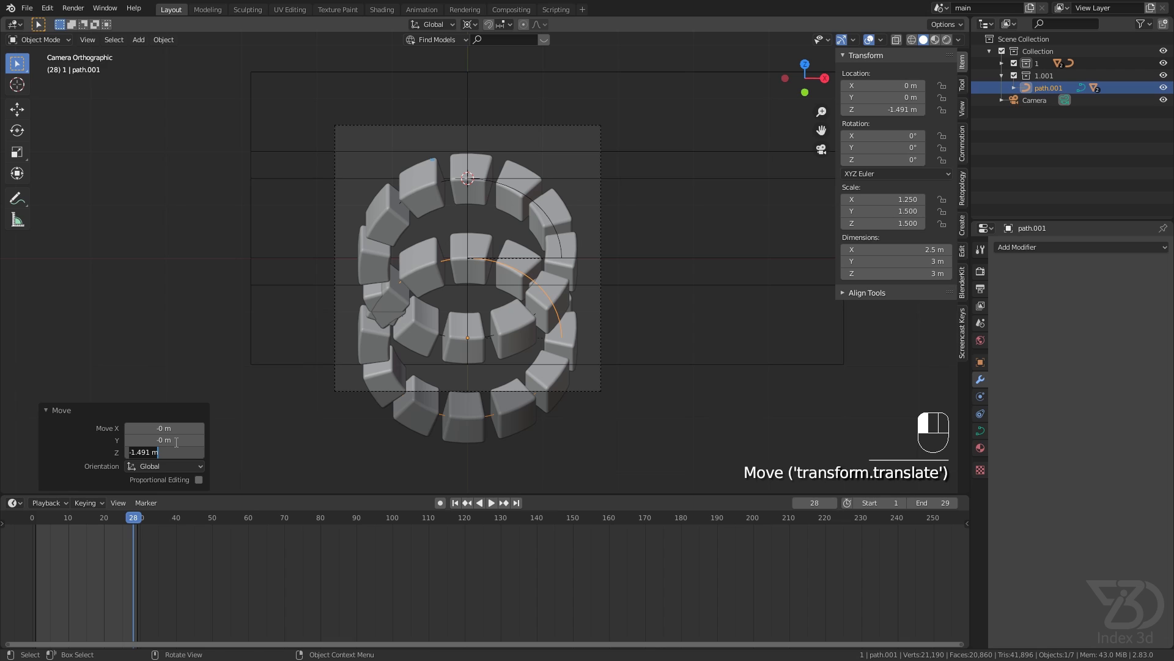
pyautogui.press('BackSpace')
pyautogui.write('-1.5')
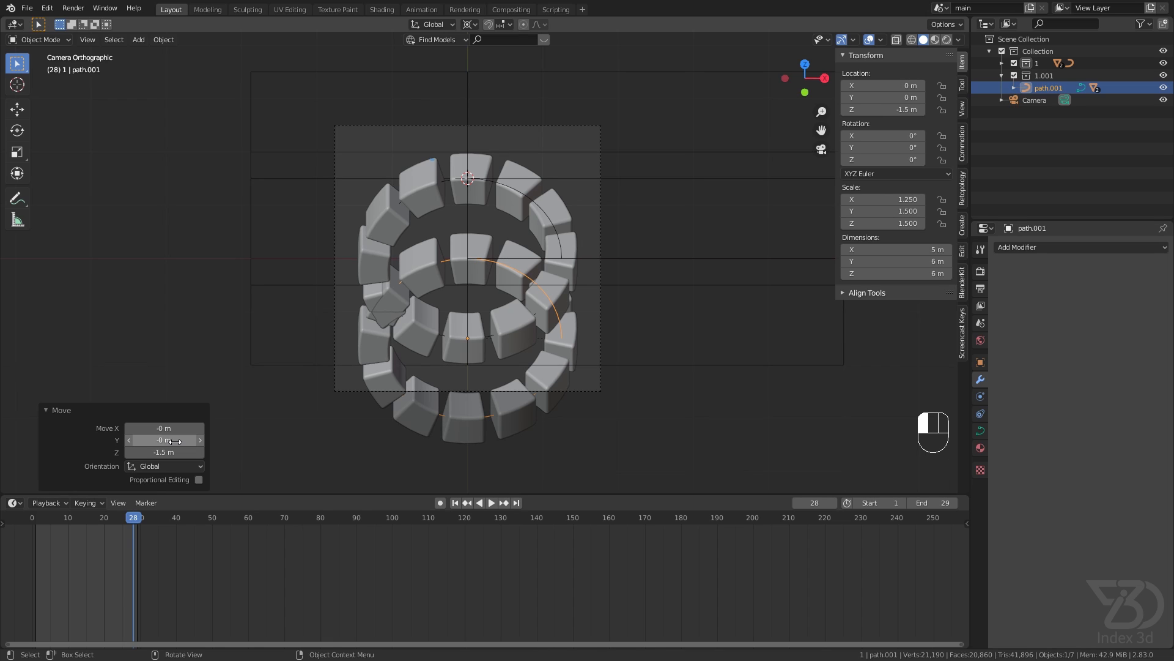
pyautogui.press('Return')
# - Flip path.001 by setting both its Y and Z scale to -1.5
pyautogui.keyDown('shift'); pyautogui.moveTo(391, 287); pyautogui.dragTo(428, 300, button='middle'); pyautogui.keyUp('shift')
pyautogui.scroll(2, 428, 301)
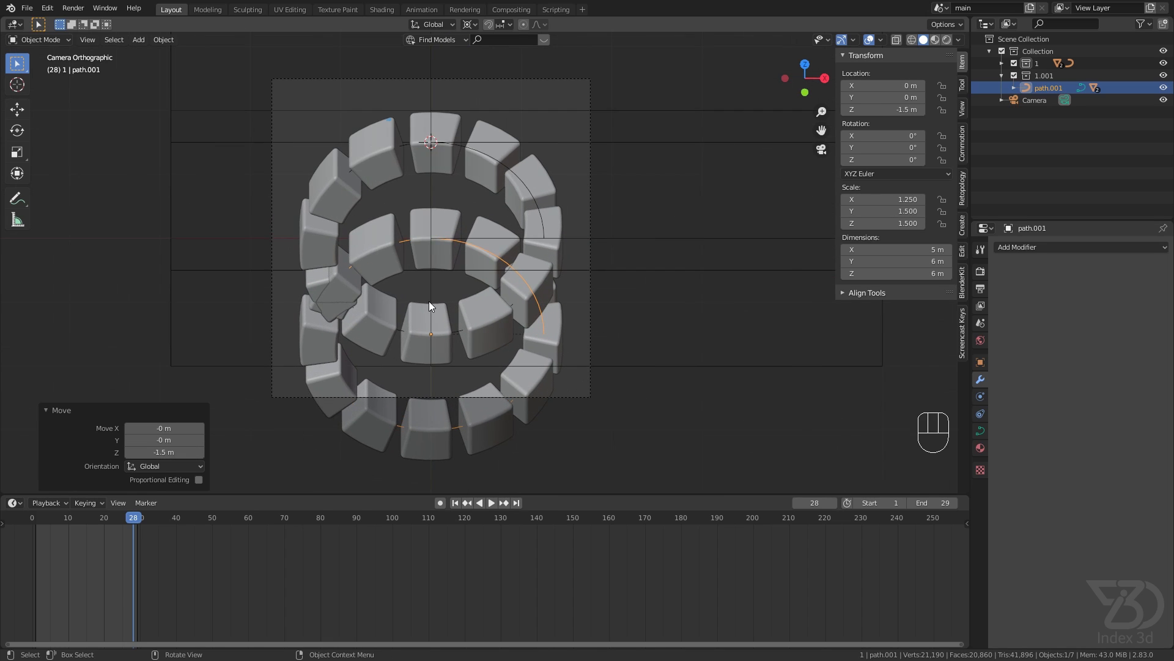
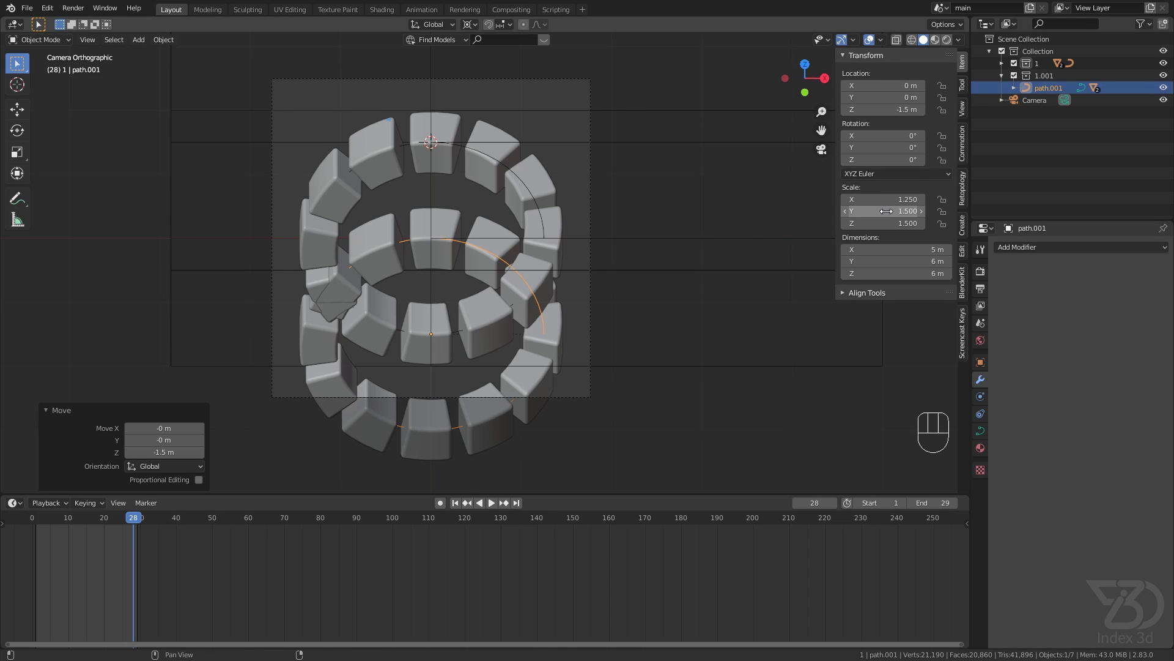
pyautogui.moveTo(878, 209); pyautogui.dragTo(878, 223)
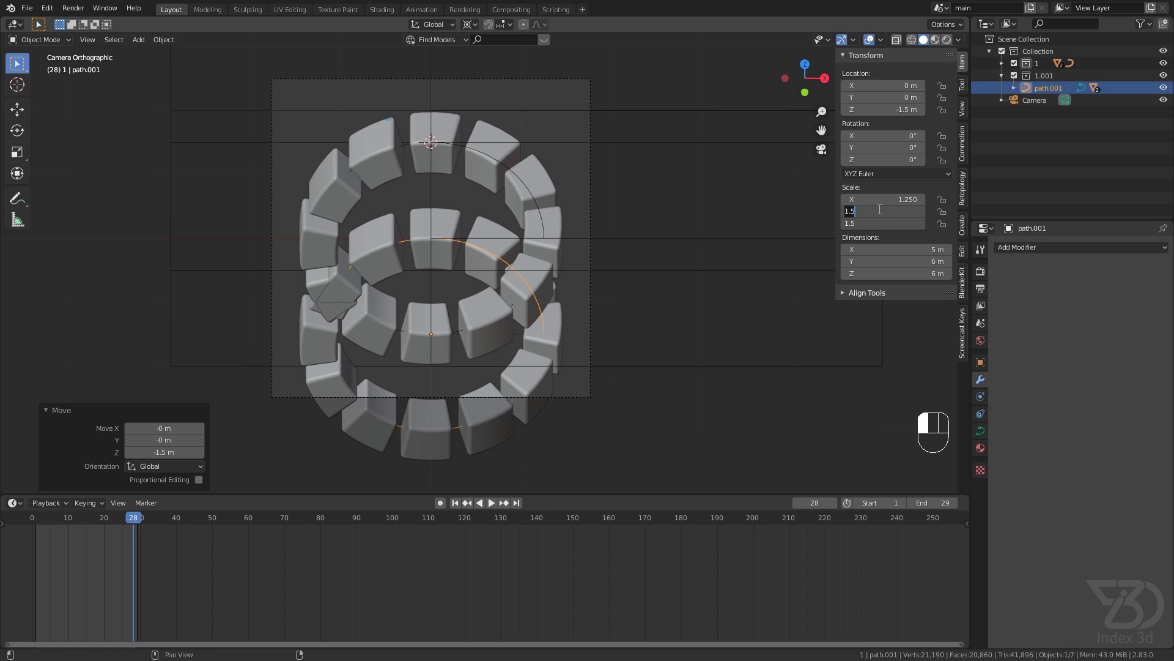
pyautogui.click(845, 209)
pyautogui.write('-')
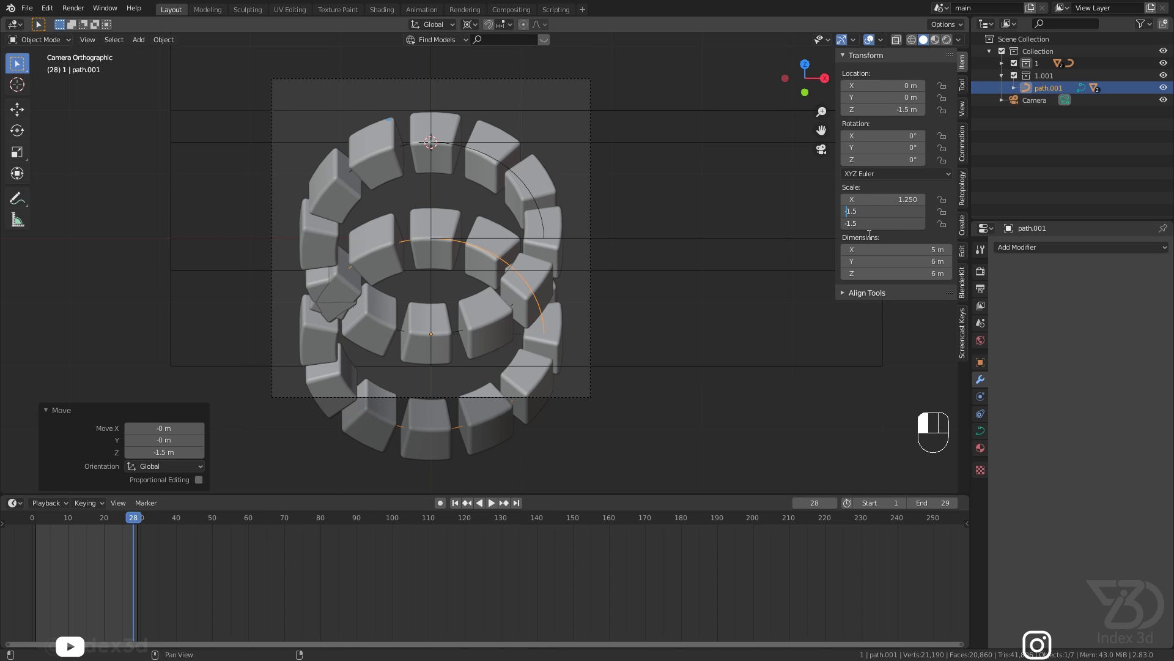
pyautogui.press('Return')
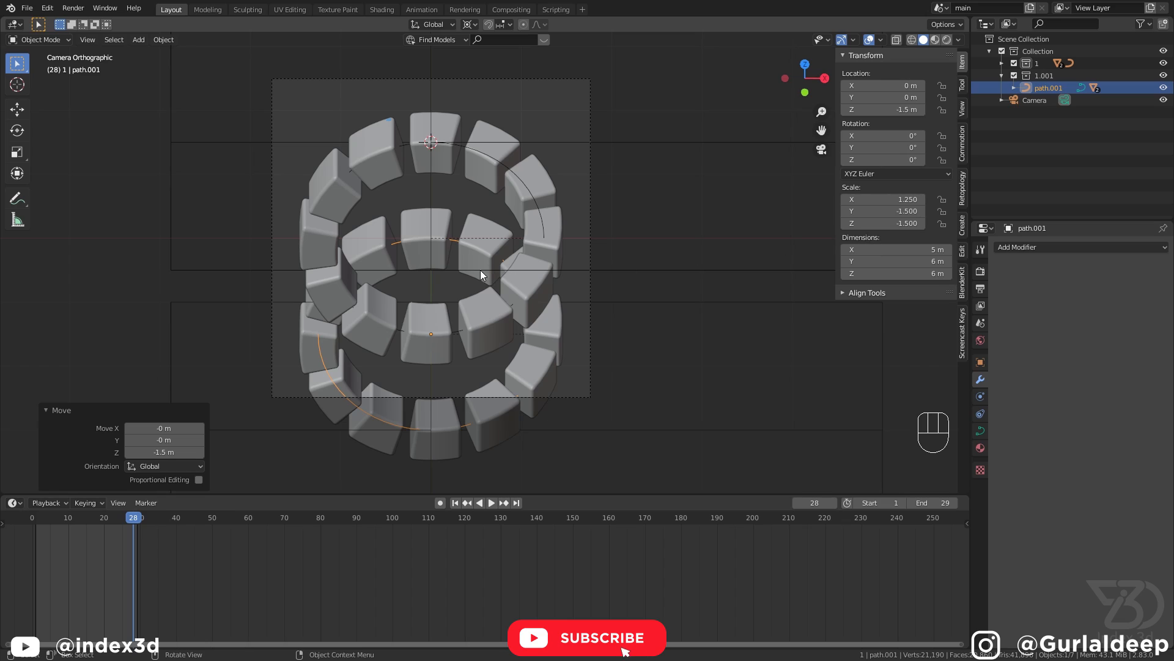
# - Create a custom transform orientation from the selected camera and make it the active orientation
pyautogui.moveTo(416, 293); pyautogui.dragTo(380, 210, button='middle')
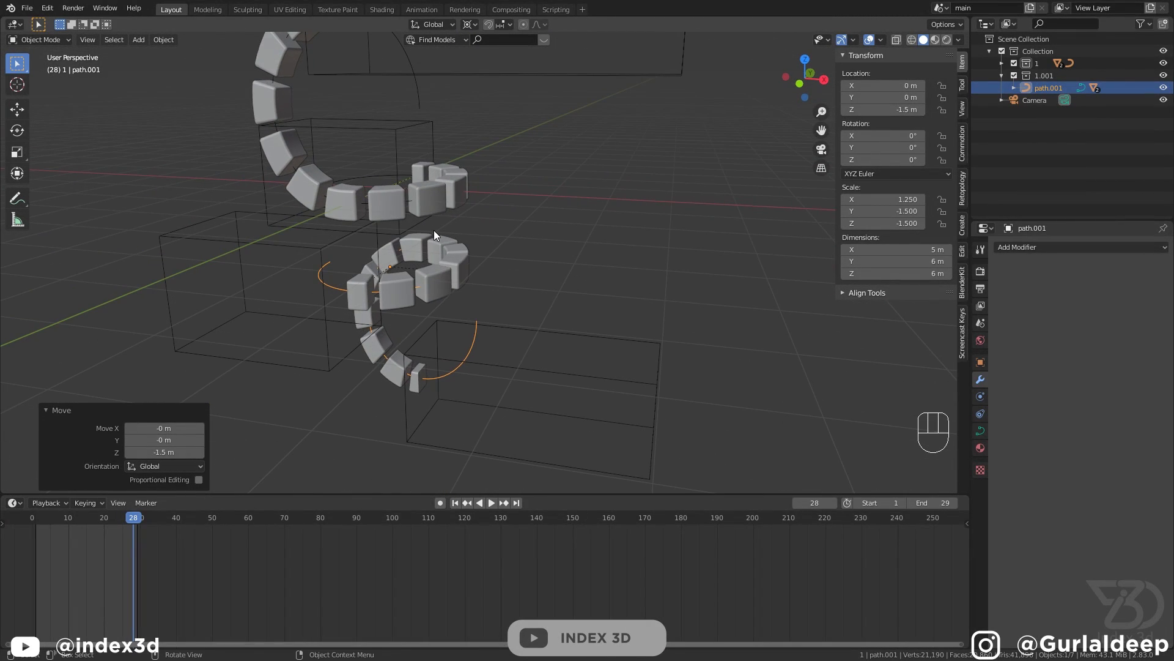
pyautogui.press('KP_0')
pyautogui.scroll(2, 446, 224)
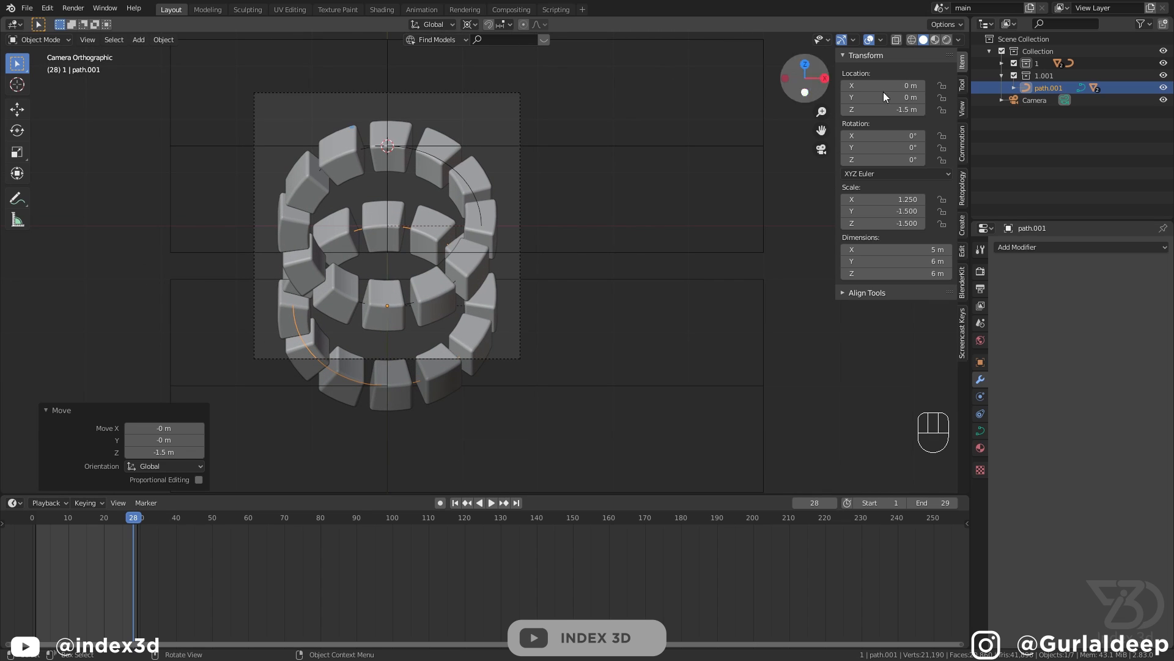
pyautogui.click(1035, 101)
pyautogui.click(441, 26)
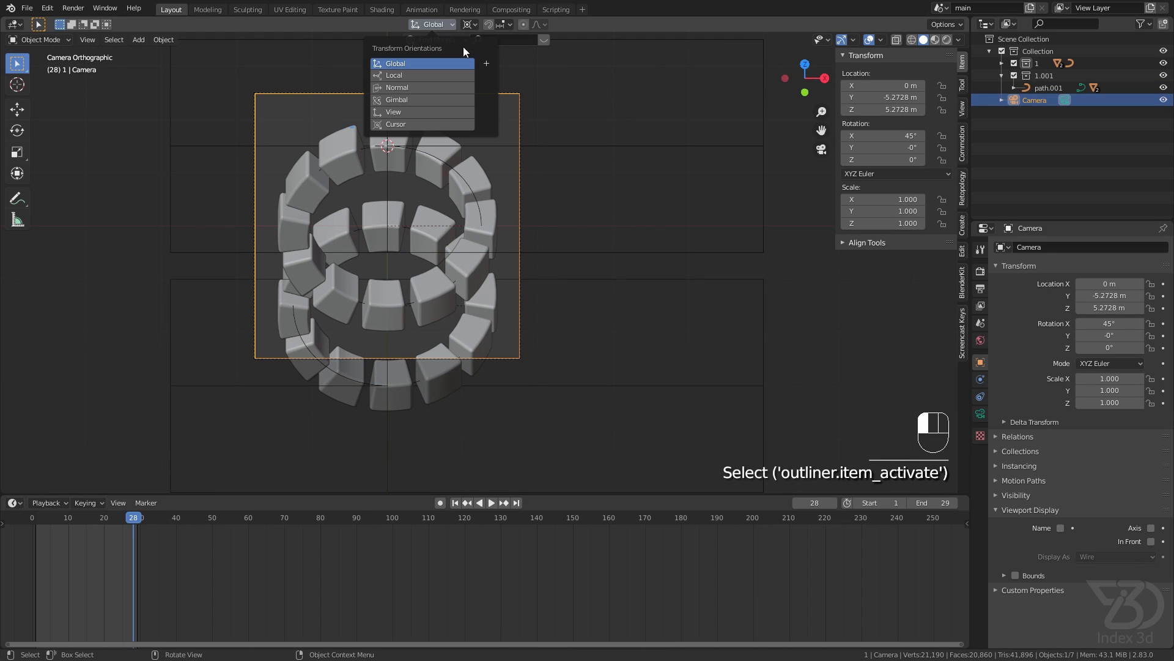
pyautogui.click(486, 64)
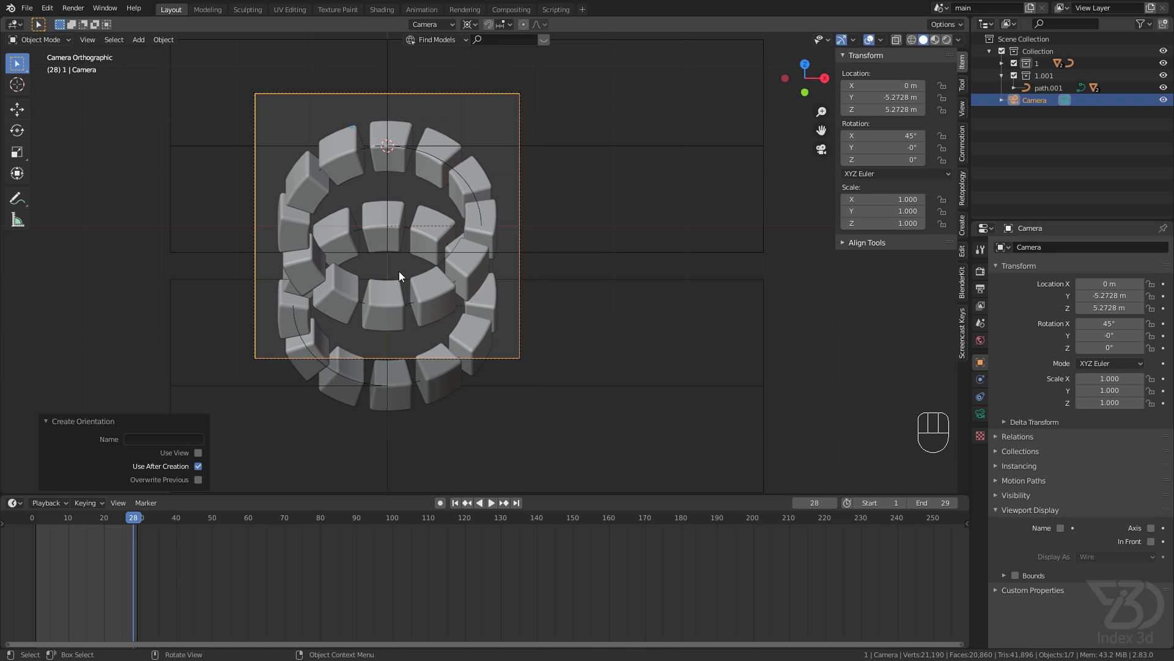
# - Select the lower path object in the scene and set the transform pivot point to Median Point
pyautogui.moveTo(493, 289); pyautogui.dragTo(420, 236, button='middle')
pyautogui.scroll(4, 445, 272)
pyautogui.click(409, 243)
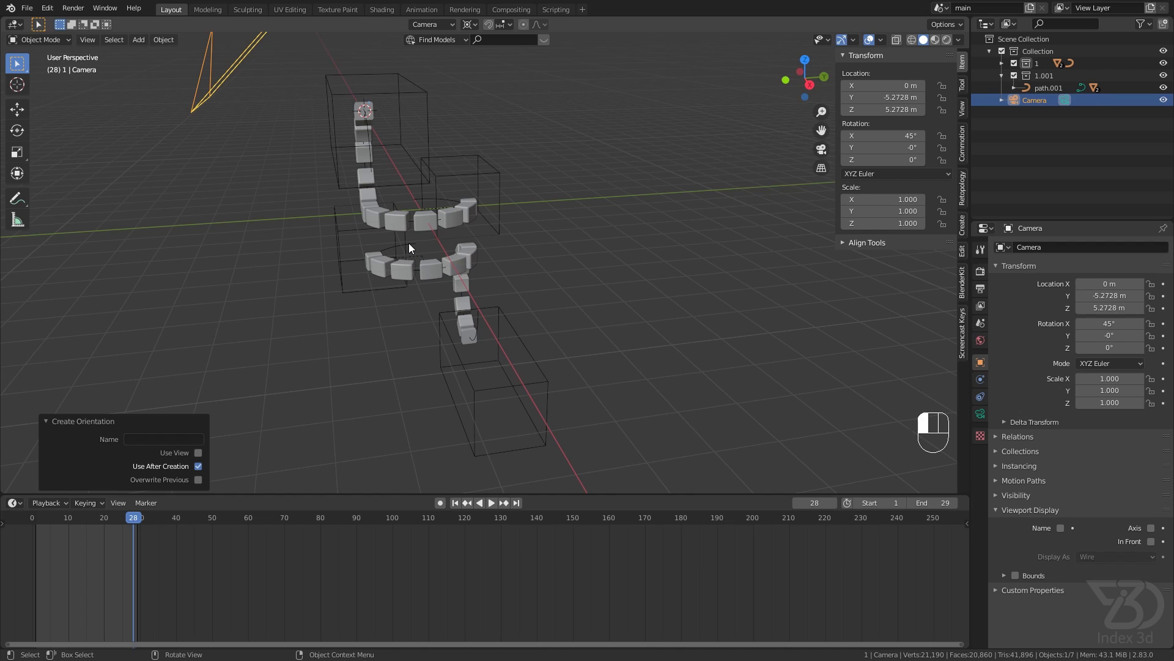
pyautogui.click(465, 26)
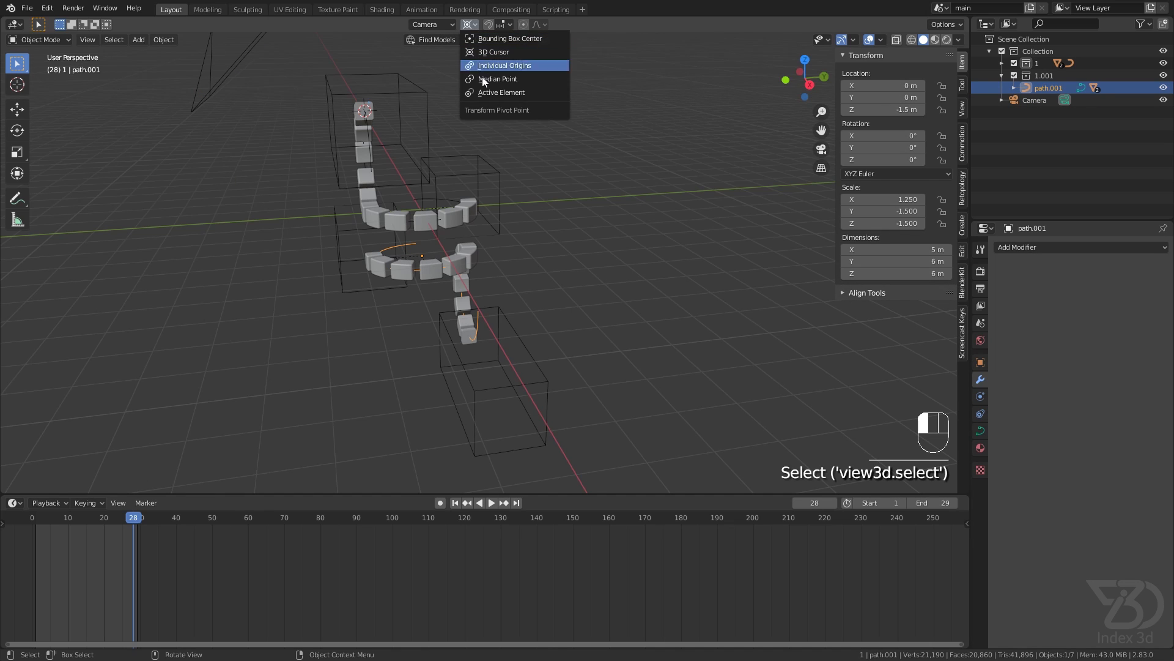
pyautogui.click(491, 79)
# - Shift path.001 about 3.02 m toward the camera along the Z axis of the custom Camera orientation
pyautogui.click(16, 109)
pyautogui.moveTo(257, 208); pyautogui.dragTo(336, 214, button='middle')
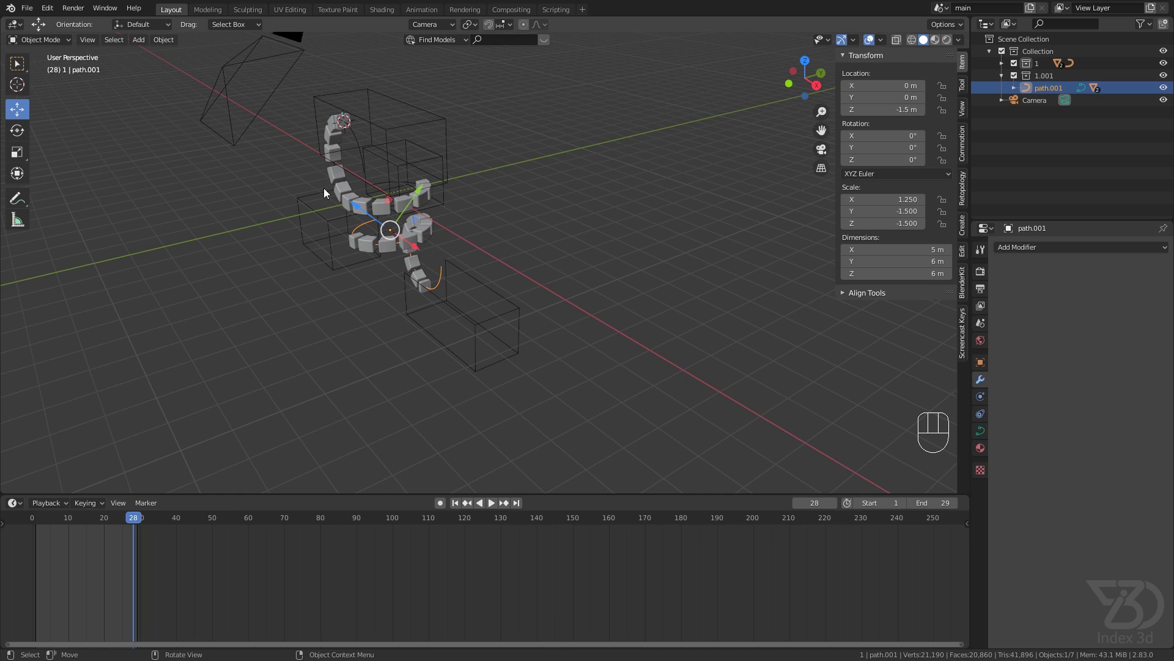
pyautogui.press('KP_0')
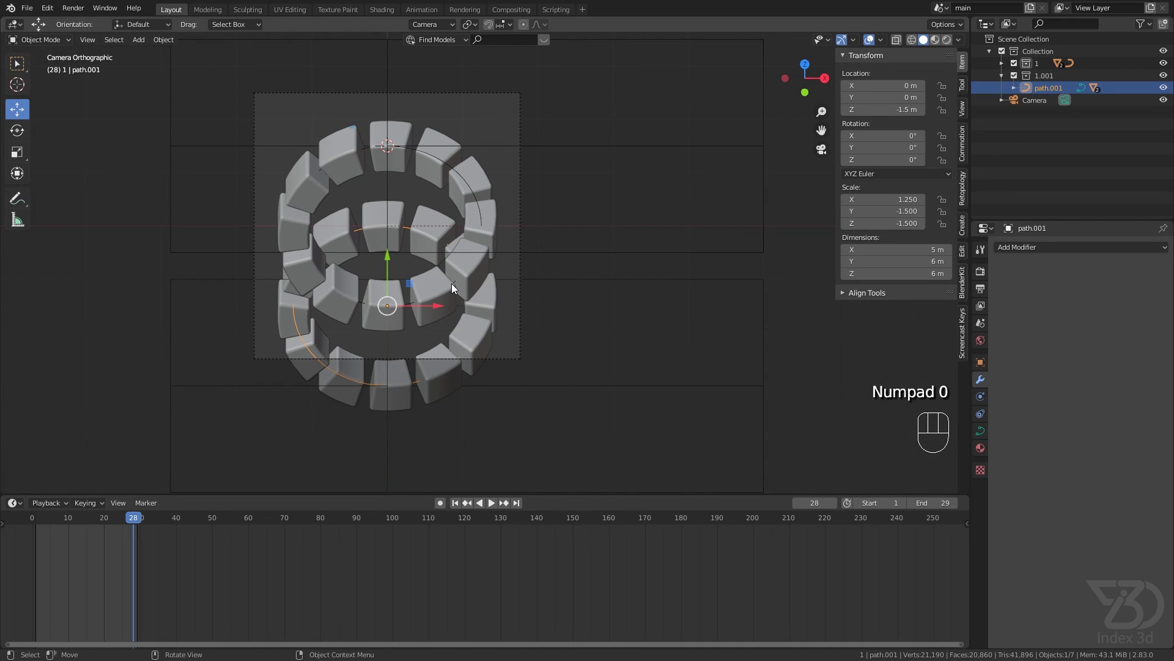
pyautogui.press('g')
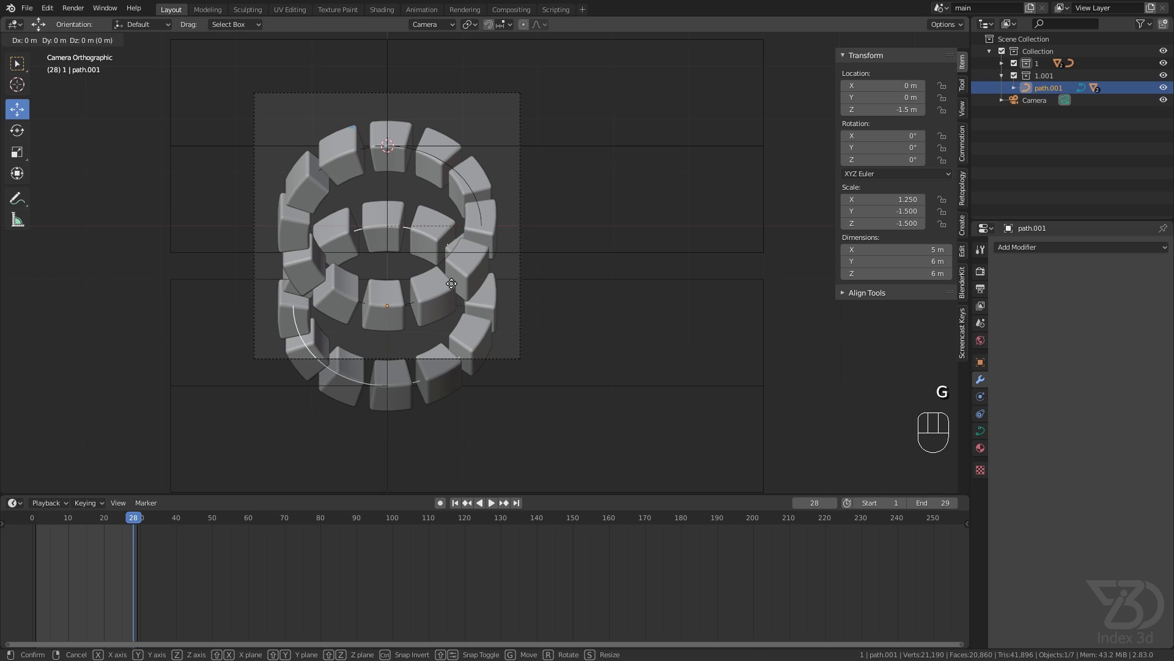
pyautogui.press('z')
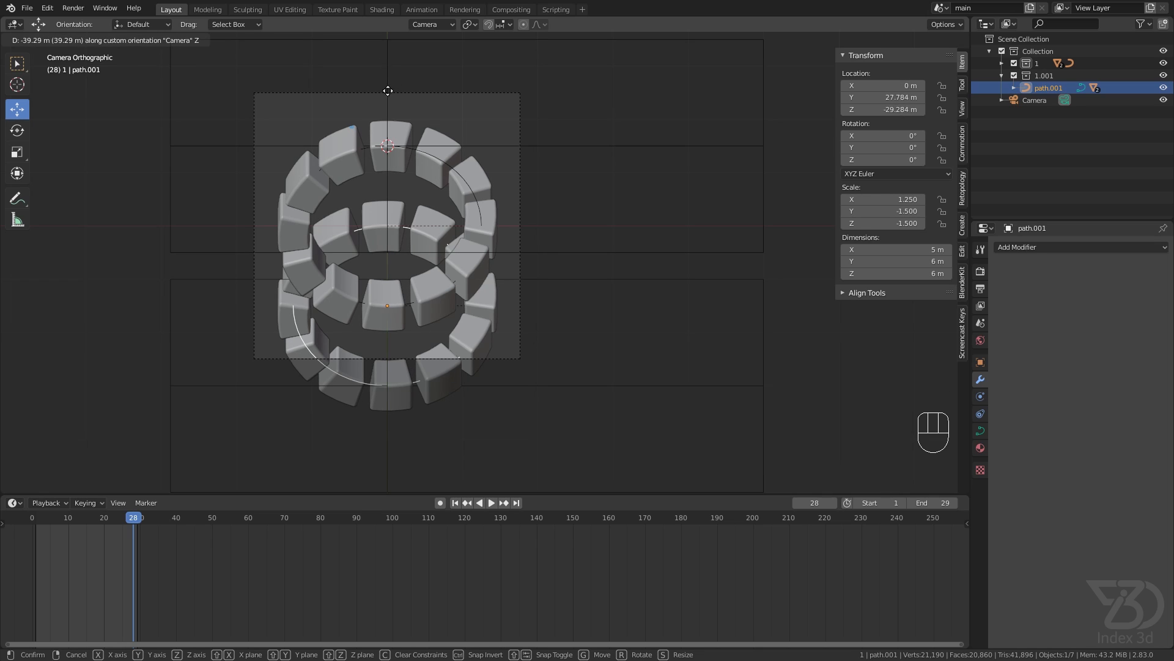
pyautogui.click(408, 345)
# - Fine-tune path.001 along the Camera-orientation Z axis, about 0.51 m forward and about 0.16 m back, to interlock the chains
pyautogui.moveTo(428, 293); pyautogui.dragTo(389, 233, button='middle')
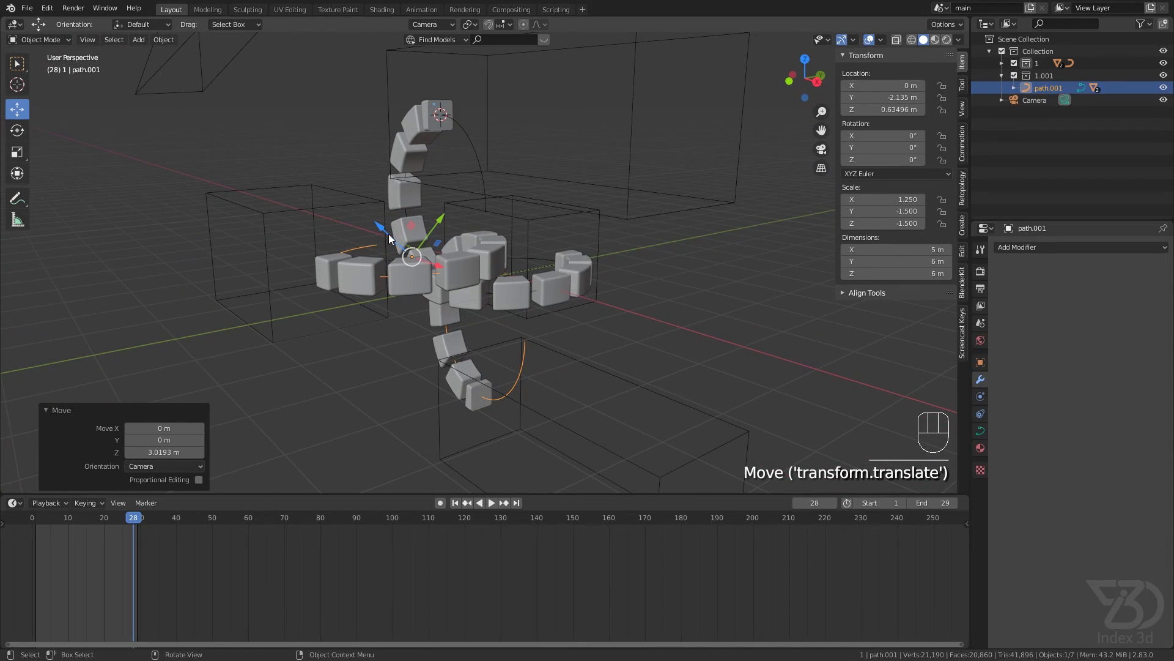
pyautogui.moveTo(380, 230); pyautogui.dragTo(361, 214)
pyautogui.moveTo(379, 217); pyautogui.dragTo(423, 236, button='middle')
pyautogui.scroll(2, 405, 269)
pyautogui.scroll(4, 423, 236)
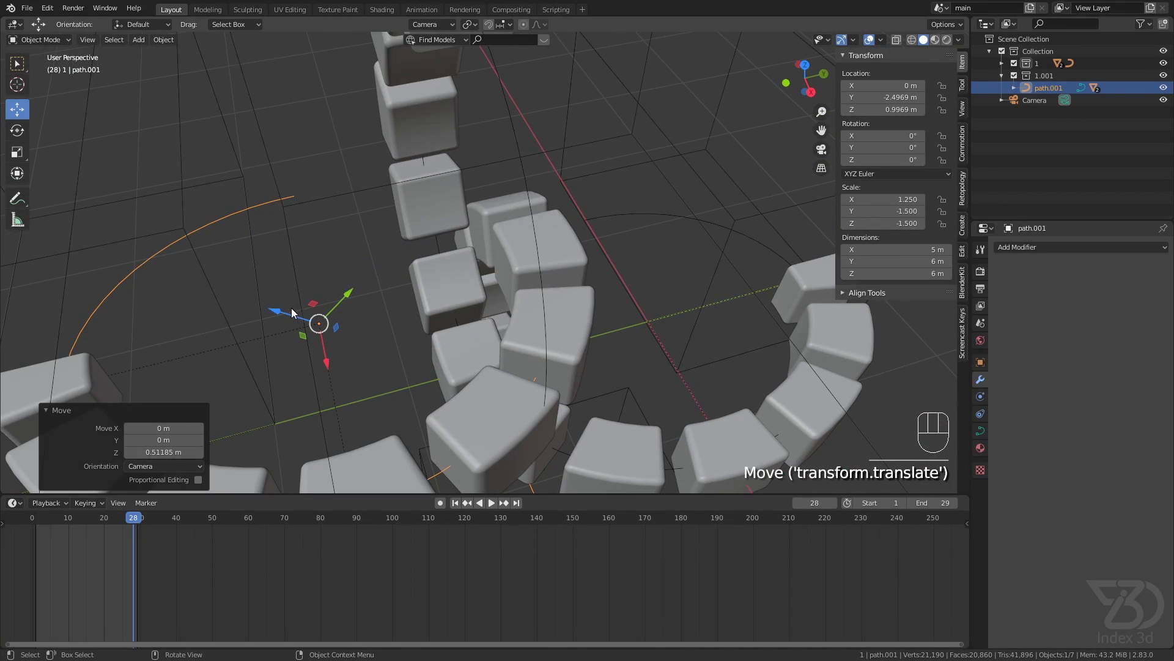
pyautogui.moveTo(292, 314)
pyautogui.mouseDown()
pyautogui.moveTo(283, 315)
pyautogui.moveTo(305, 322)
pyautogui.mouseUp()
# - Play the animation through the camera view to check the interlocking, and save the file
pyautogui.moveTo(487, 314); pyautogui.dragTo(584, 237, button='middle')
pyautogui.press('KP_3')
pyautogui.press('KP_0')
pyautogui.press('KP_0')
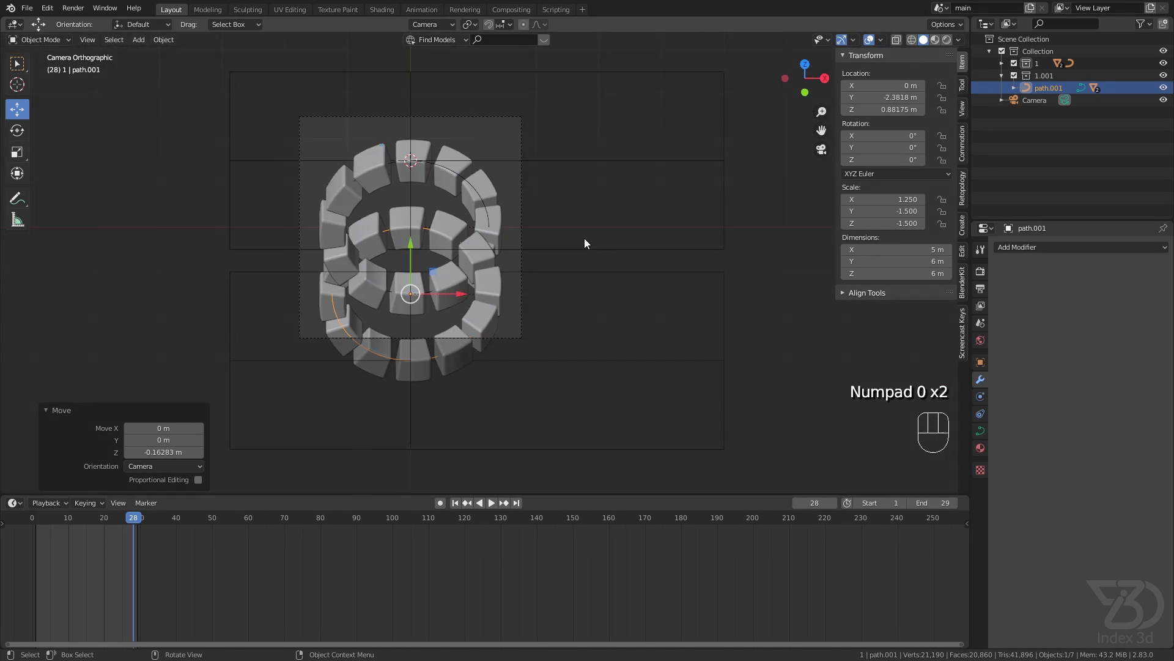
pyautogui.keyDown('shift'); pyautogui.moveTo(497, 200); pyautogui.dragTo(538, 201, button='middle'); pyautogui.keyUp('shift')
pyautogui.scroll(1, 505, 179)
pyautogui.press('space')
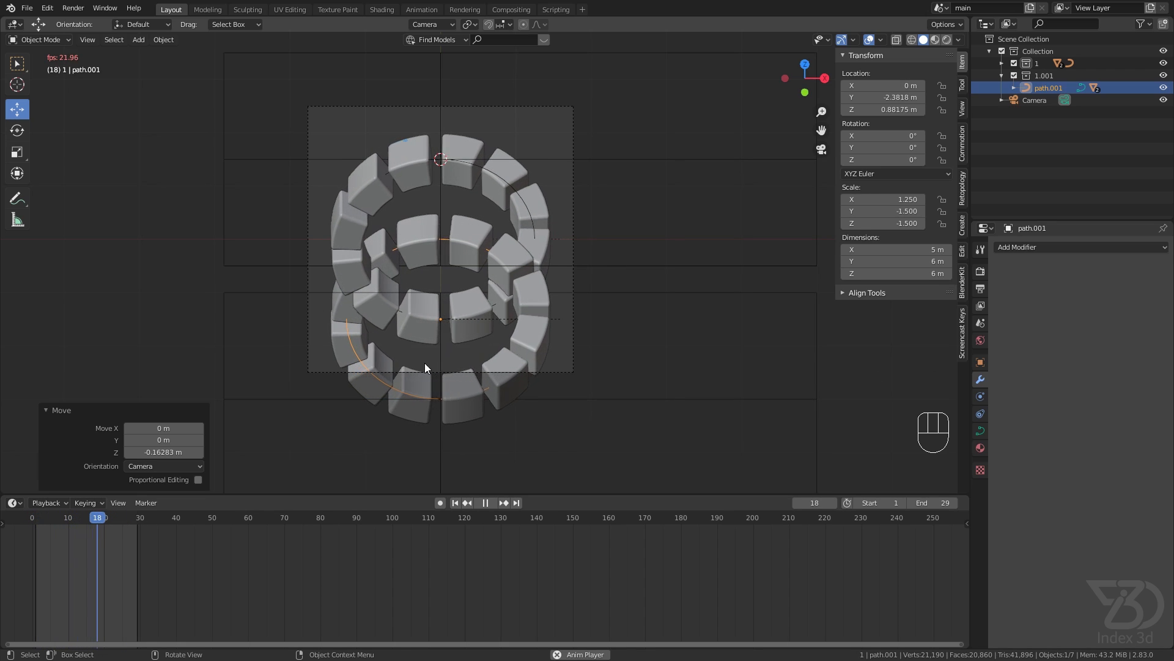
pyautogui.press('space')
pyautogui.hotkey('ctrl', 's')
# - Rotate the camera by 45° about its viewing axis
pyautogui.keyDown('shift'); pyautogui.moveTo(533, 219); pyautogui.dragTo(542, 233, button='middle'); pyautogui.keyUp('shift')
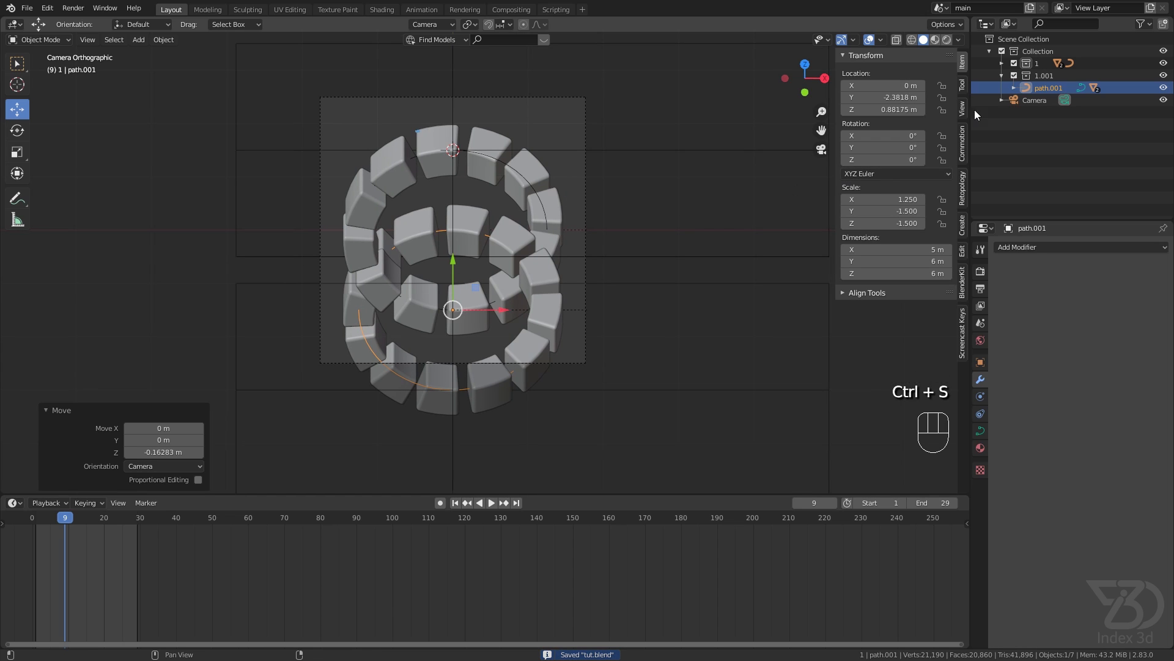
pyautogui.click(1034, 100)
pyautogui.click(15, 134)
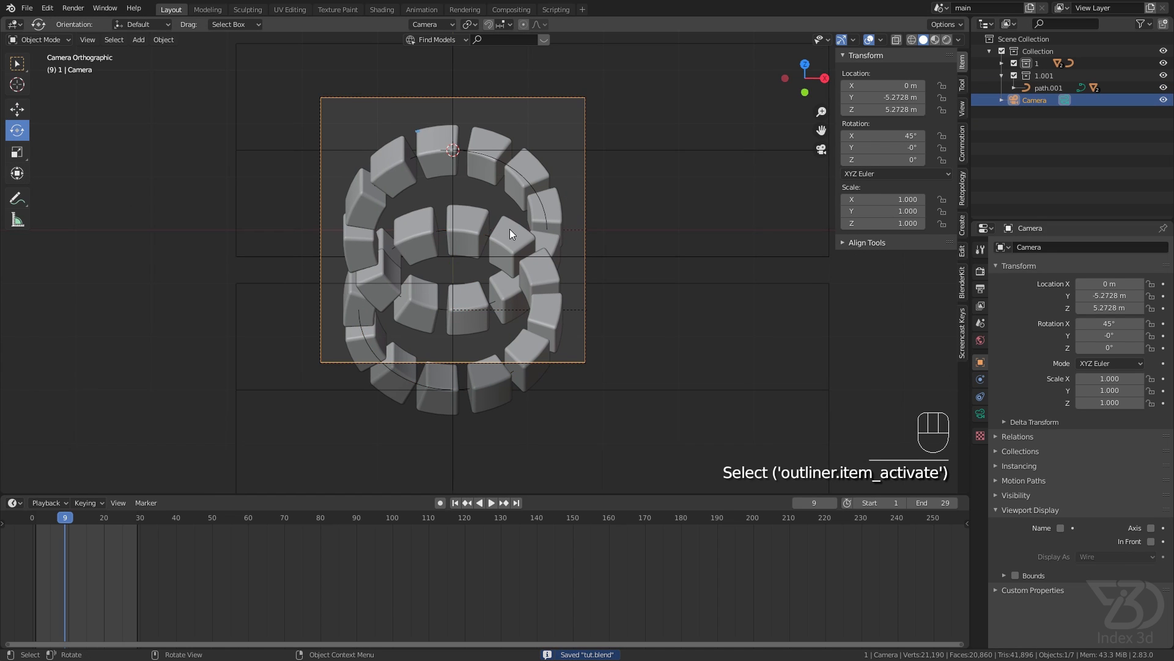
pyautogui.press('r')
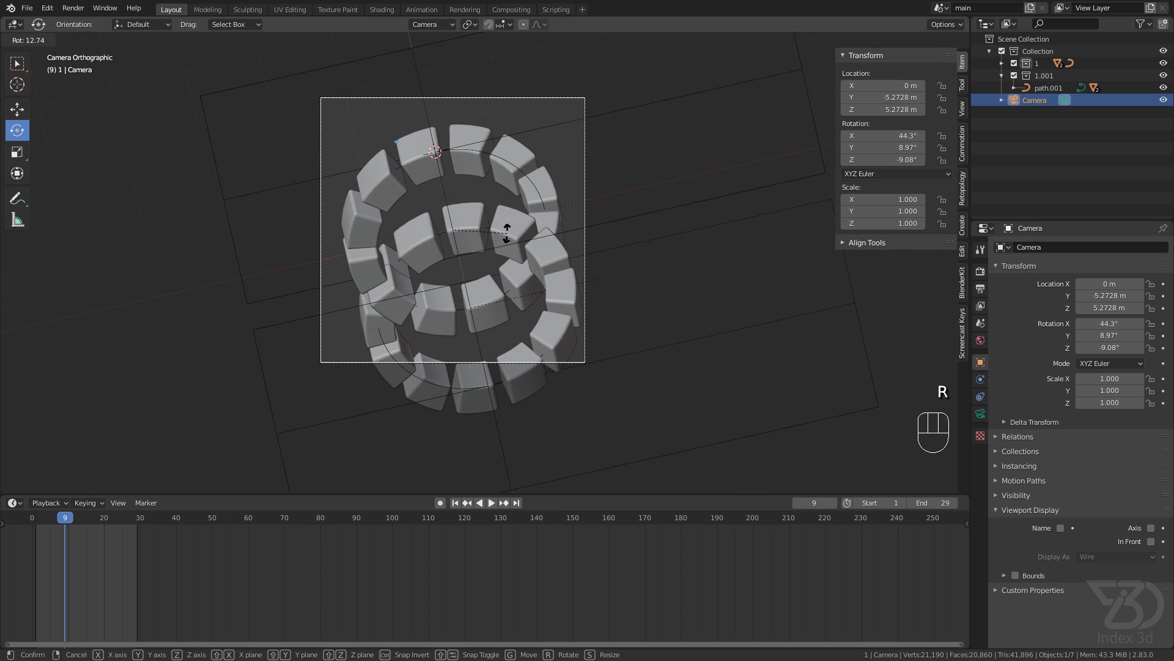
pyautogui.click(387, 332)
pyautogui.click(181, 435)
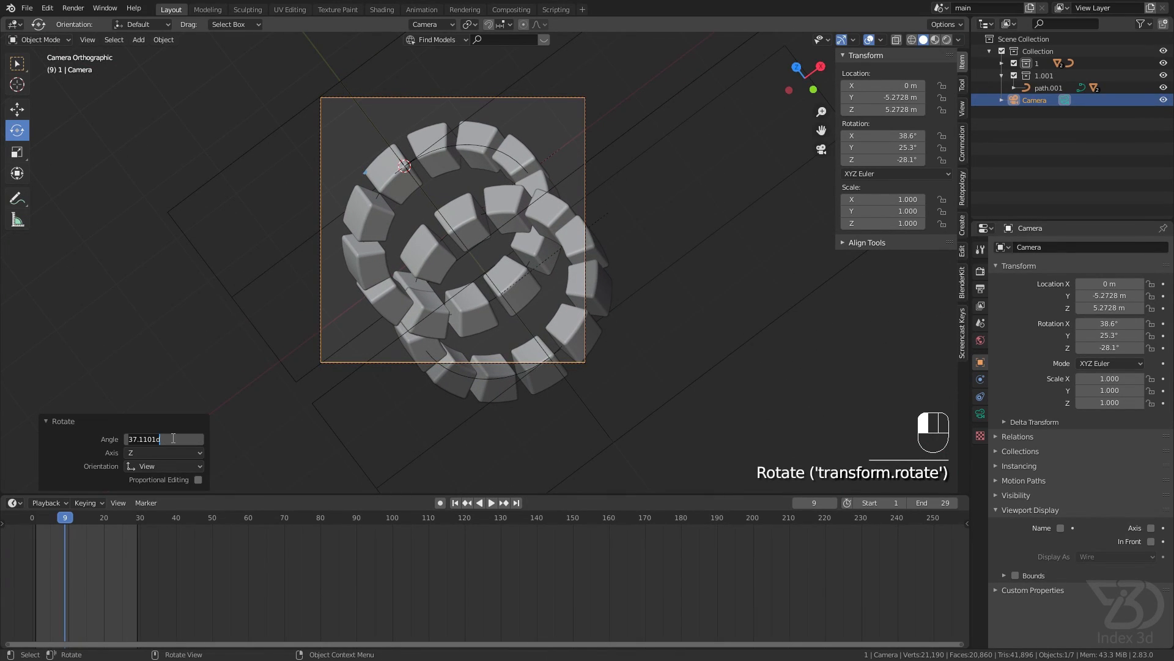
pyautogui.press('Return')
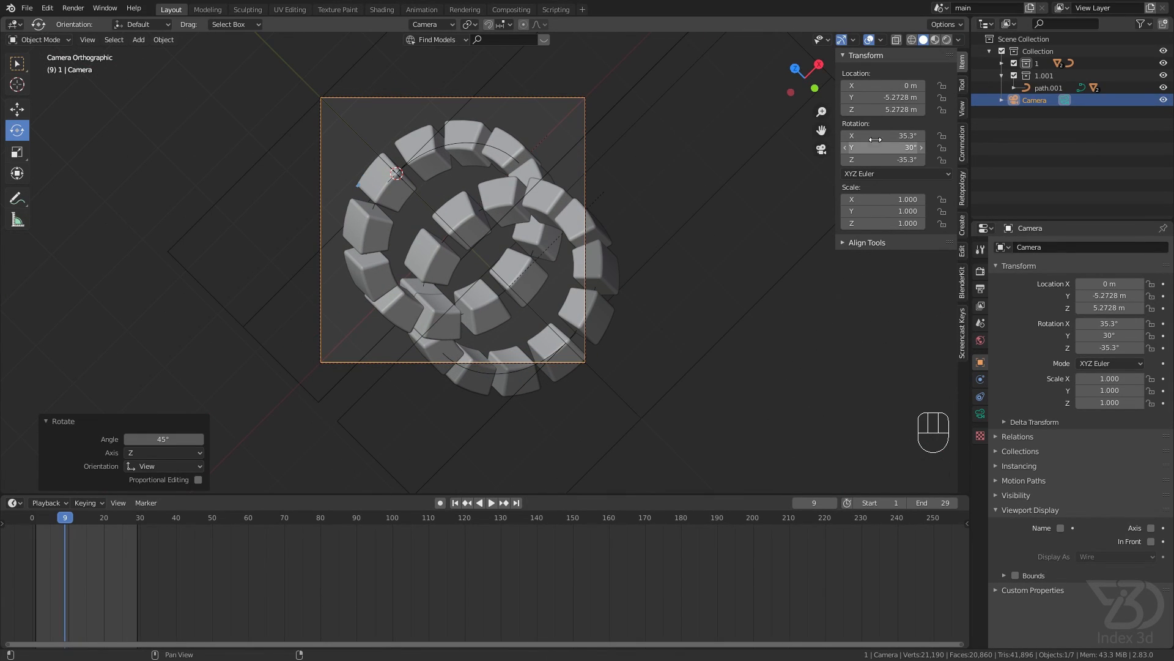
# - Reframe the chains by setting the camera's Z location to about 4.51 m and its orthographic scale to about 4.014
pyautogui.moveTo(886, 109); pyautogui.dragTo(840, 109)
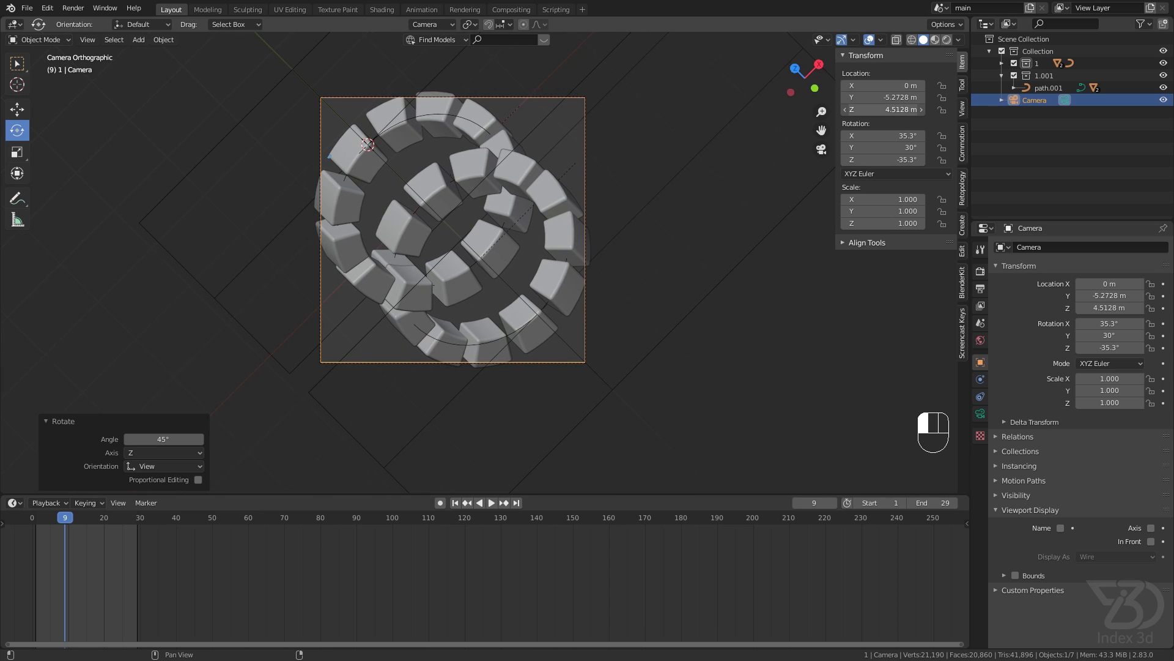
pyautogui.click(981, 414)
pyautogui.moveTo(1116, 304); pyautogui.dragTo(1130, 304)
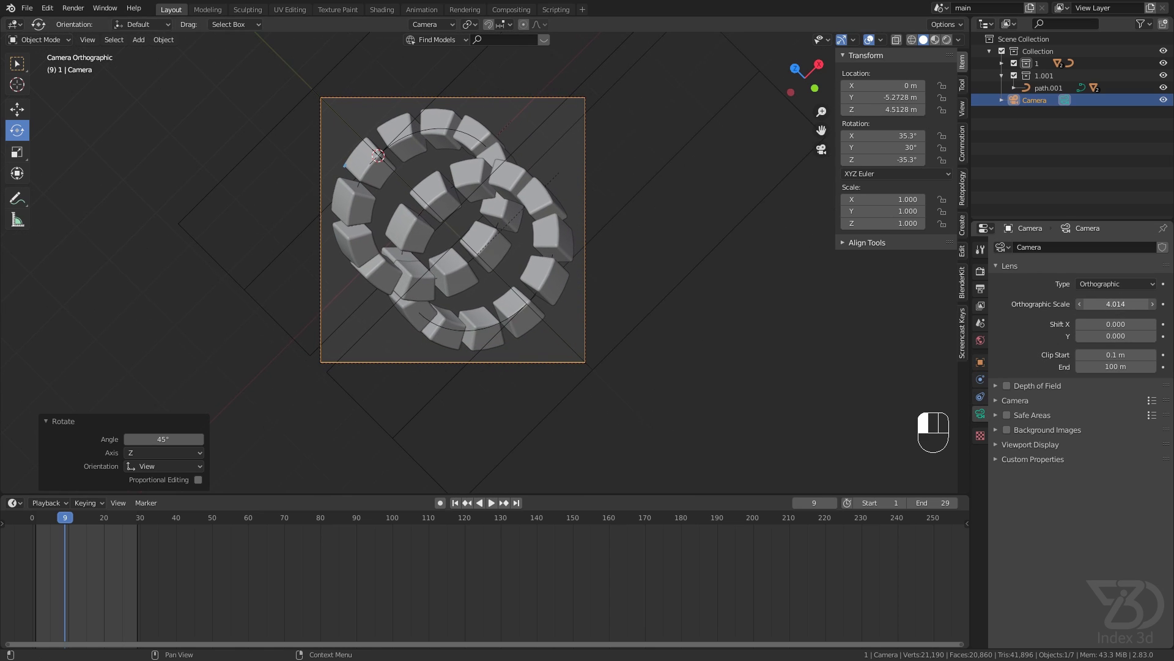
# - Preview the animation with viewport overlays and gizmos hidden, and save the file
pyautogui.click(870, 39)
pyautogui.click(842, 40)
pyautogui.press('space')
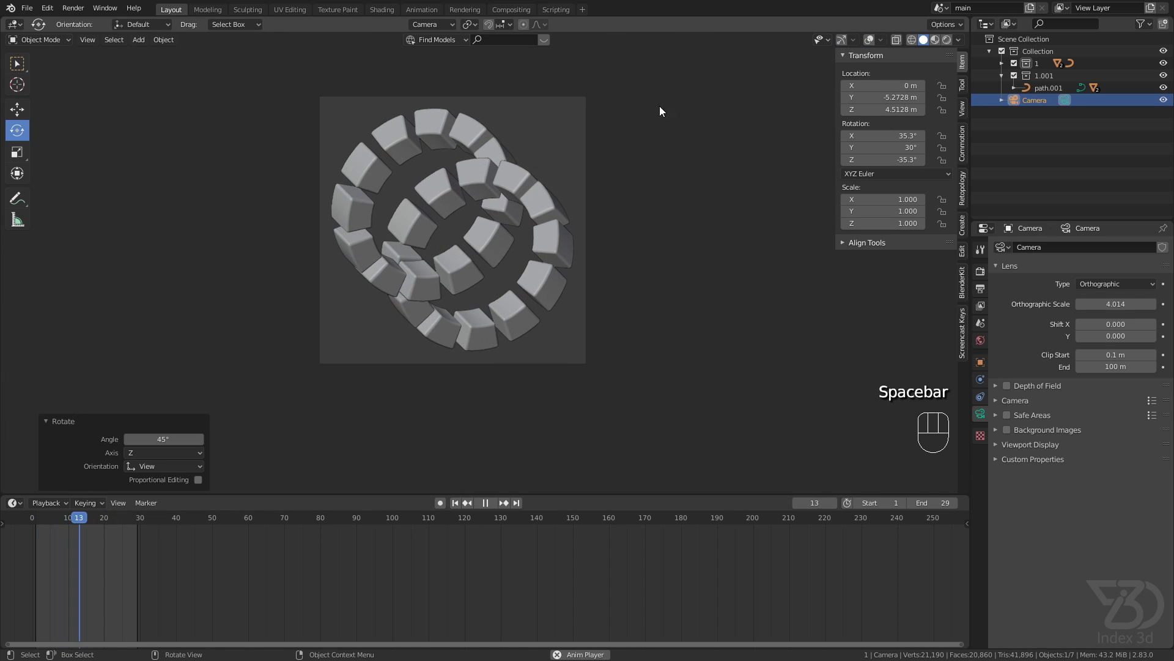
pyautogui.press('space')
pyautogui.hotkey('ctrl', 's')
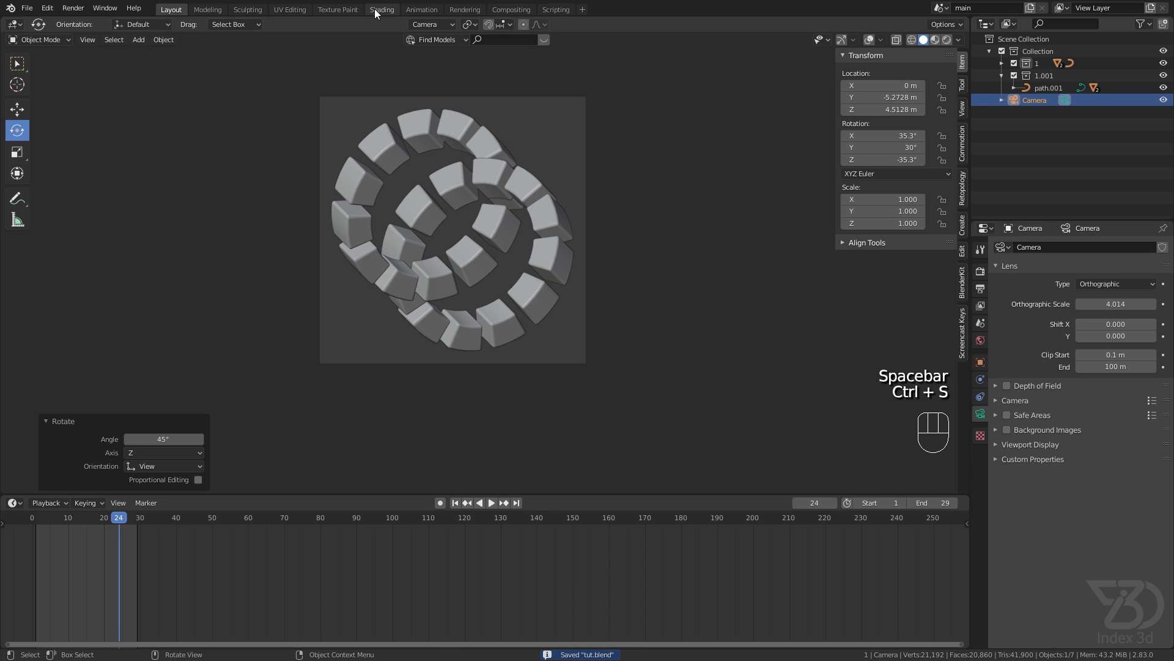
# - In the Shading workspace, look through the camera, and display the World shader nodes and the render settings
pyautogui.click(376, 9)
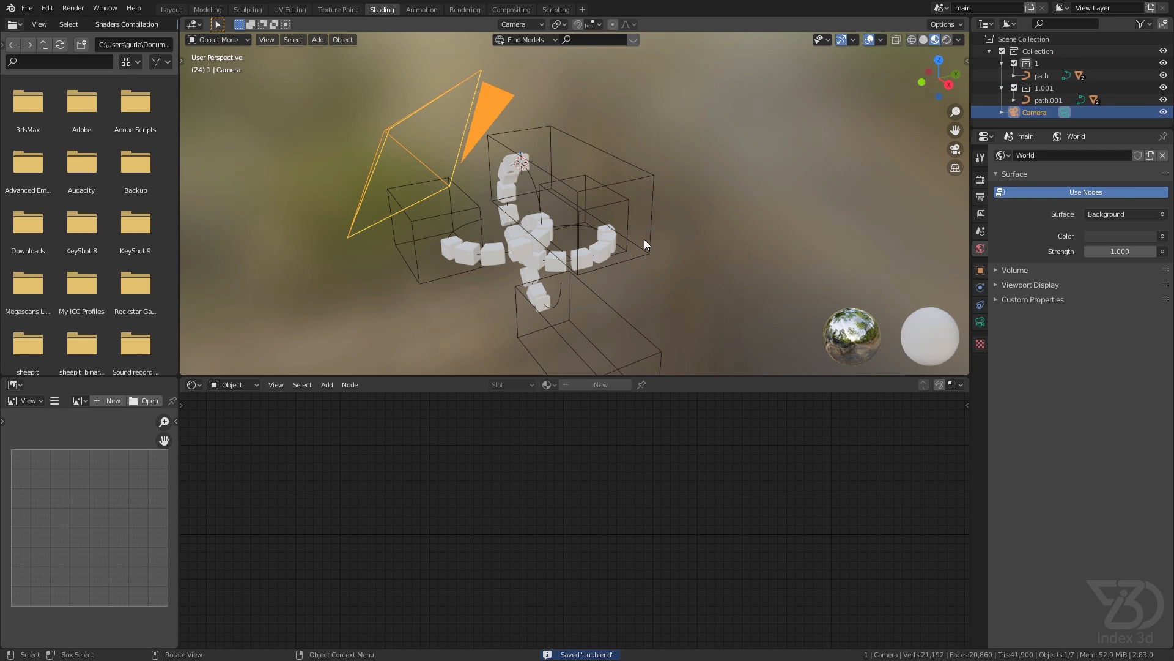
pyautogui.press('KP_0')
pyautogui.click(247, 385)
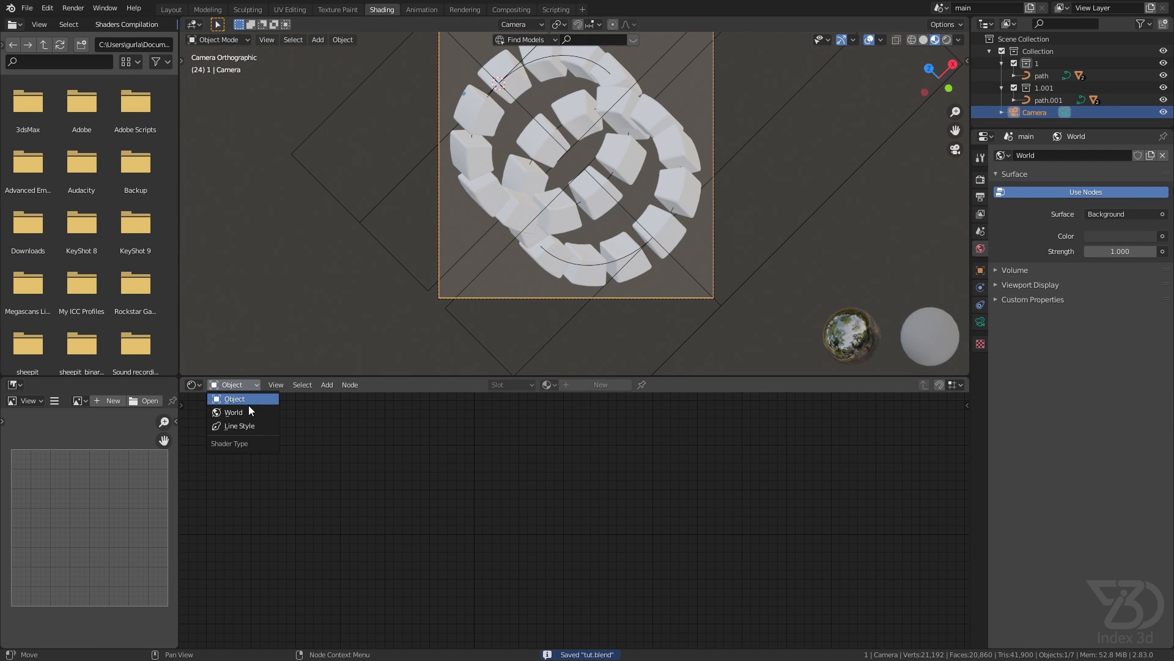
pyautogui.click(249, 412)
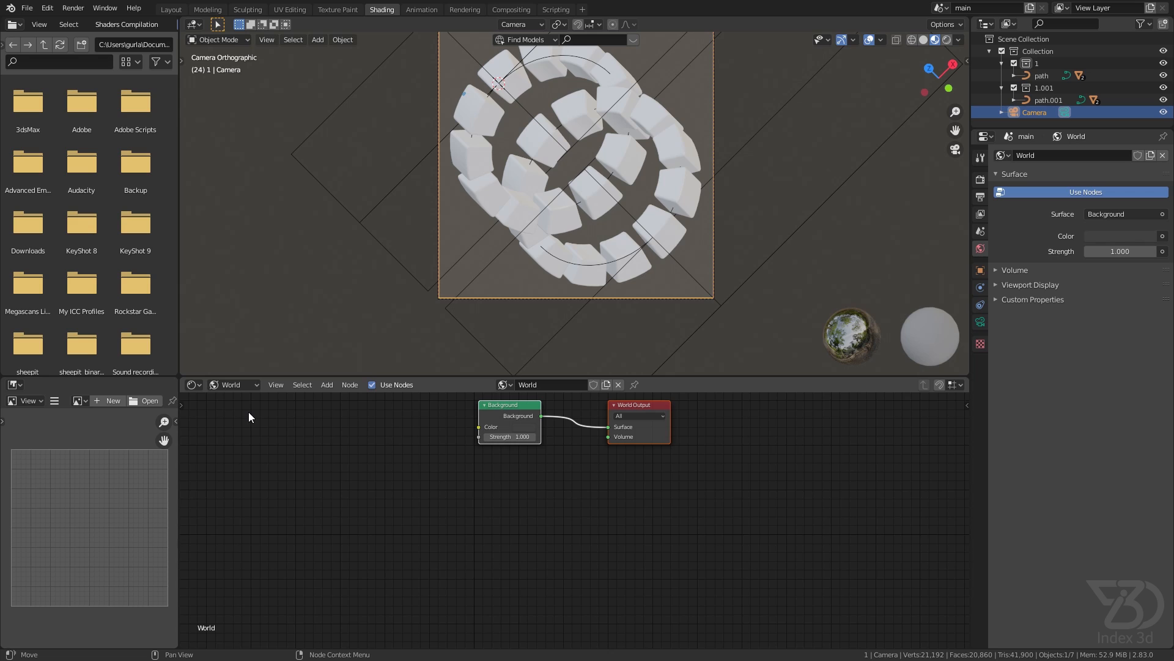
pyautogui.click(981, 179)
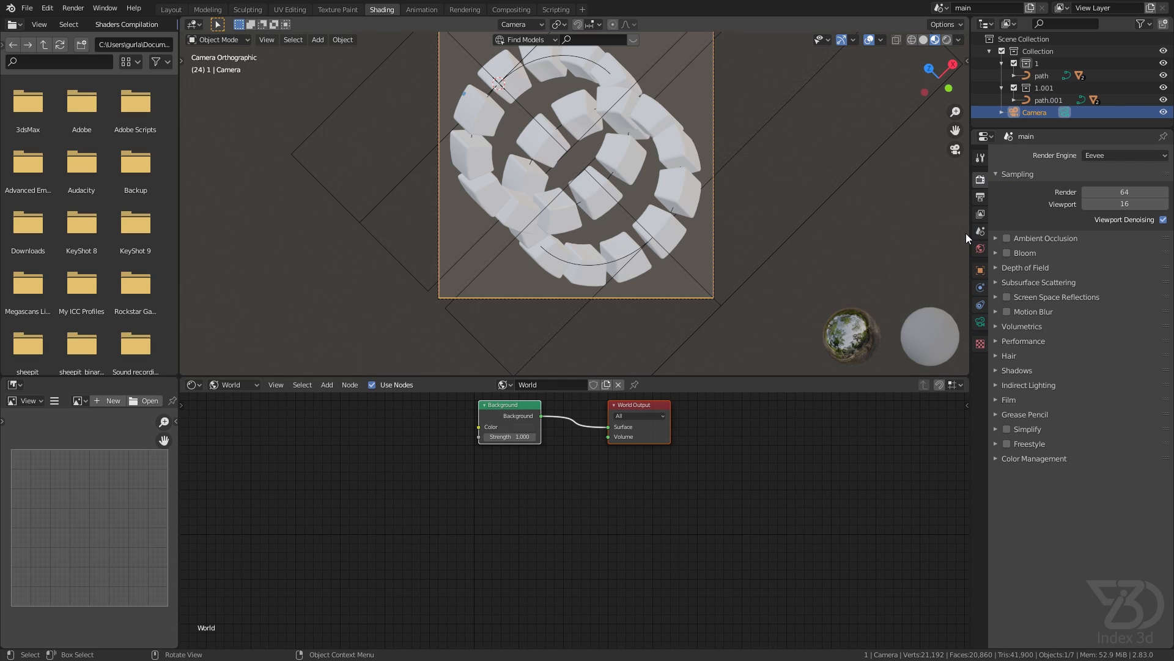
# - Enable Ambient Occlusion, Bloom and Screen Space Reflections in the Eevee render settings
pyautogui.click(1007, 240)
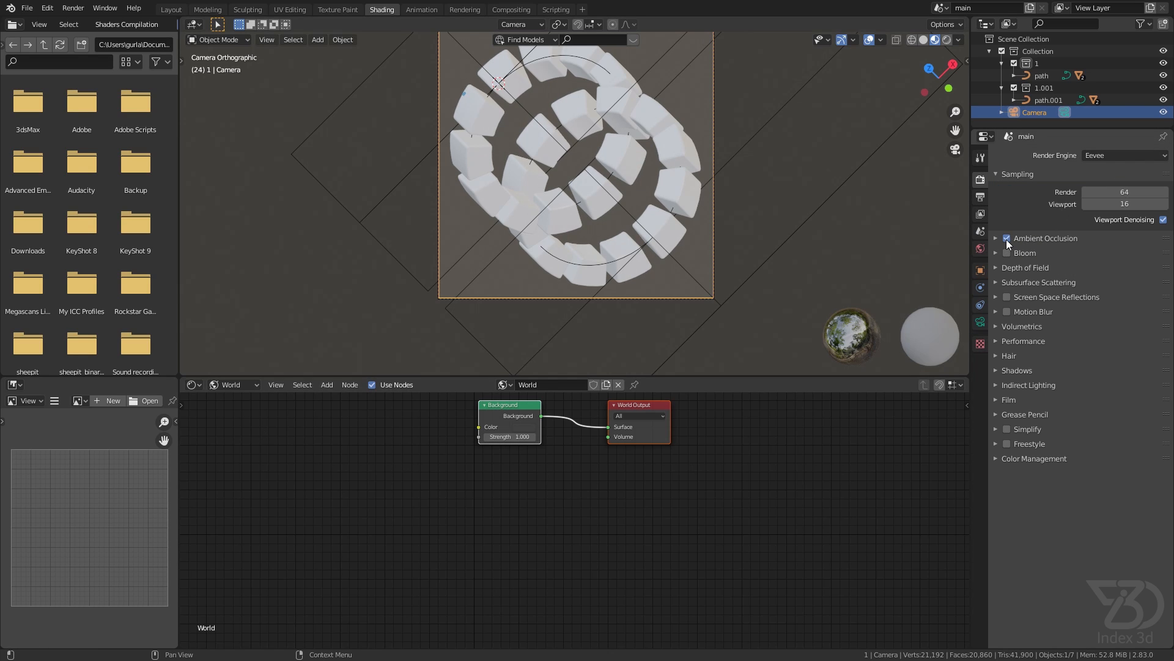
pyautogui.click(1007, 253)
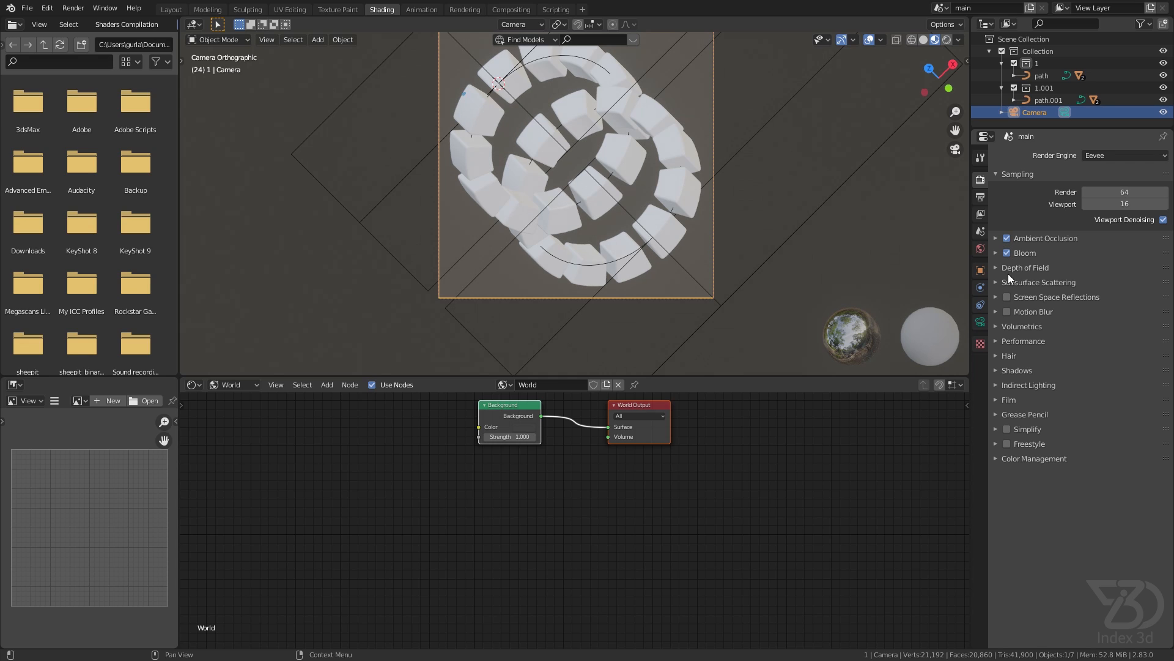
pyautogui.click(1007, 297)
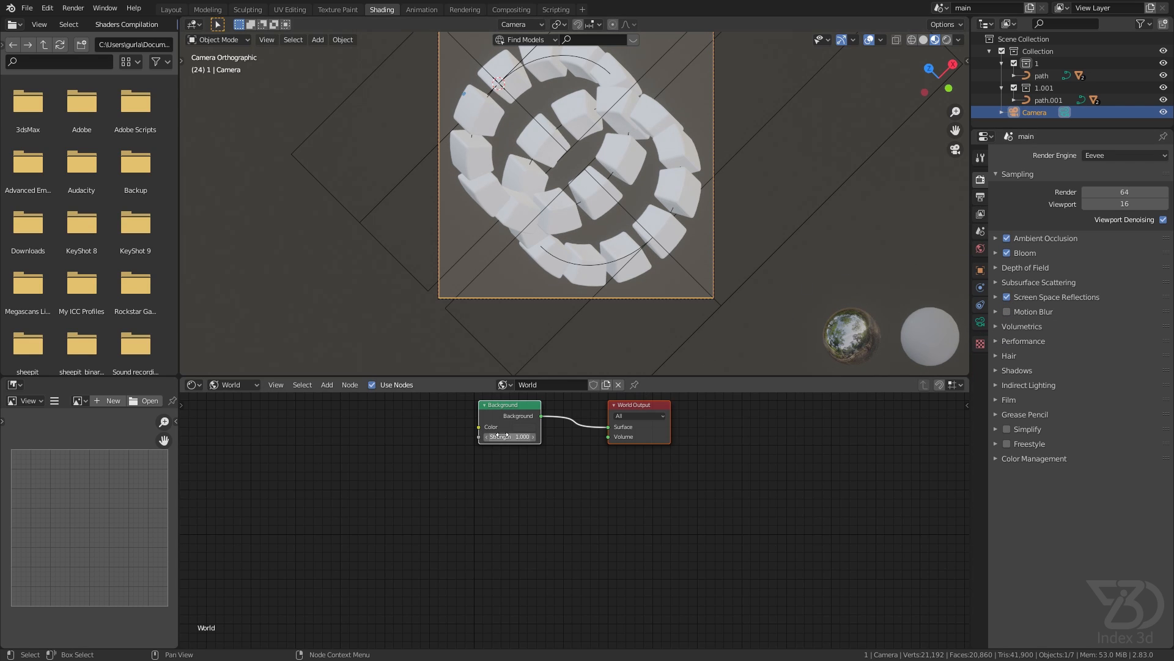
# - Add a Texture Coordinate, Mapping and Environment Texture setup feeding the World Background color
pyautogui.moveTo(523, 420); pyautogui.dragTo(411, 484)
pyautogui.hotkey('ctrl', 't')
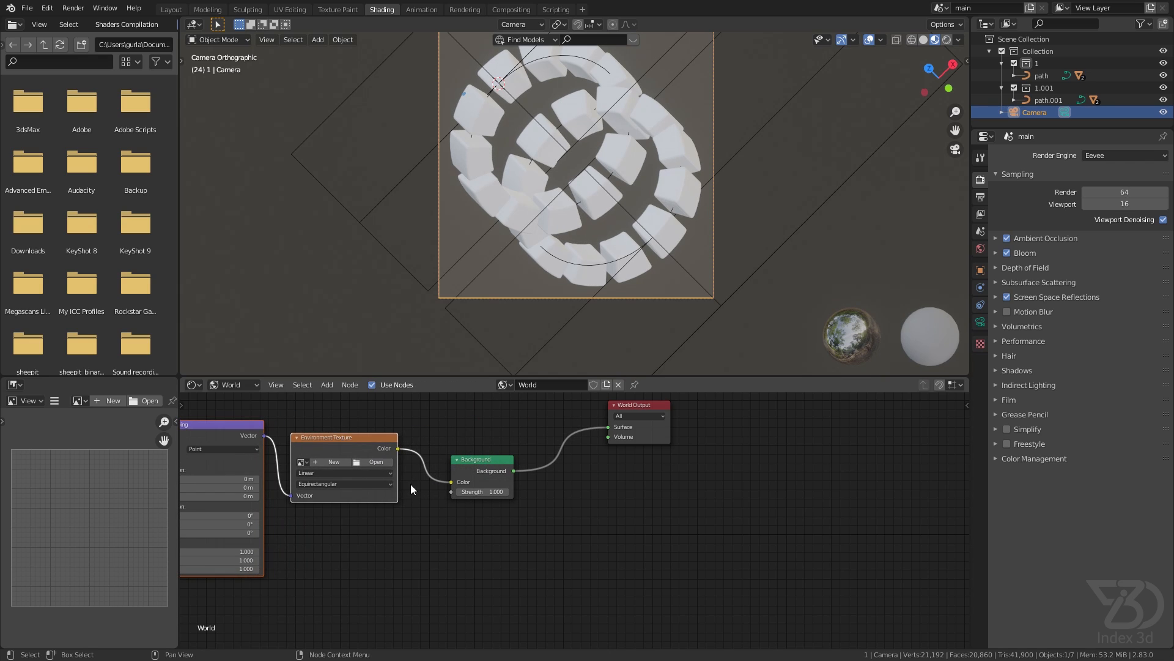
pyautogui.click(411, 485)
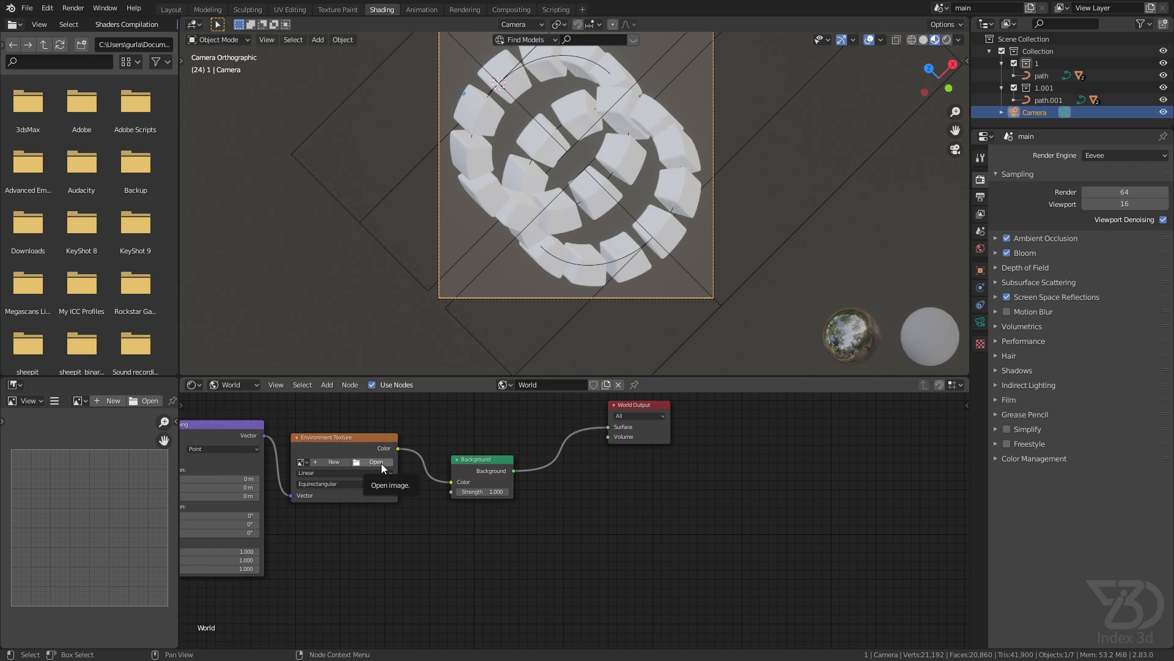
# - Load lebombo_4k.hdr from the hdri folder in personal projects into the Environment Texture node
pyautogui.click(380, 464)
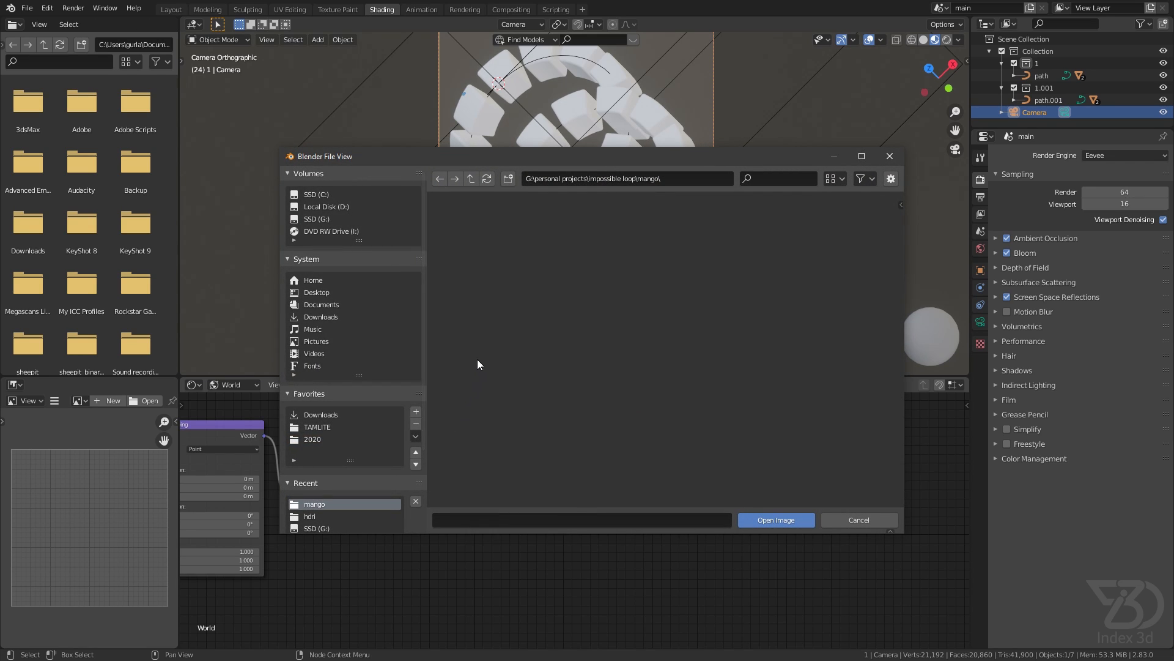
pyautogui.click(471, 178)
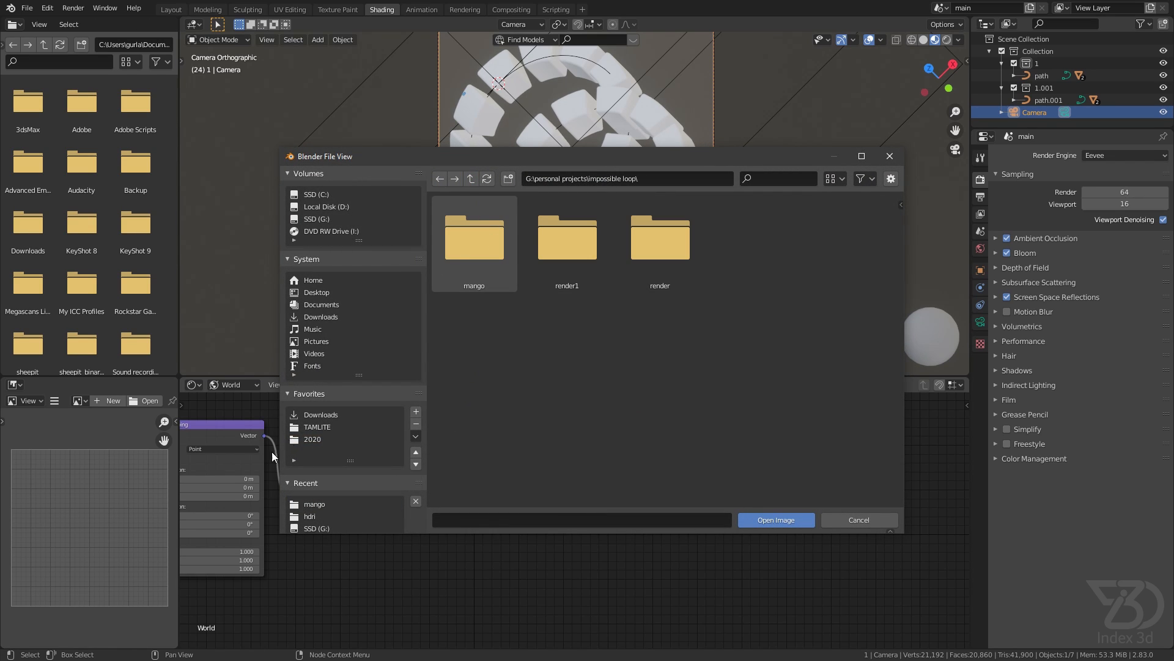
pyautogui.click(476, 184)
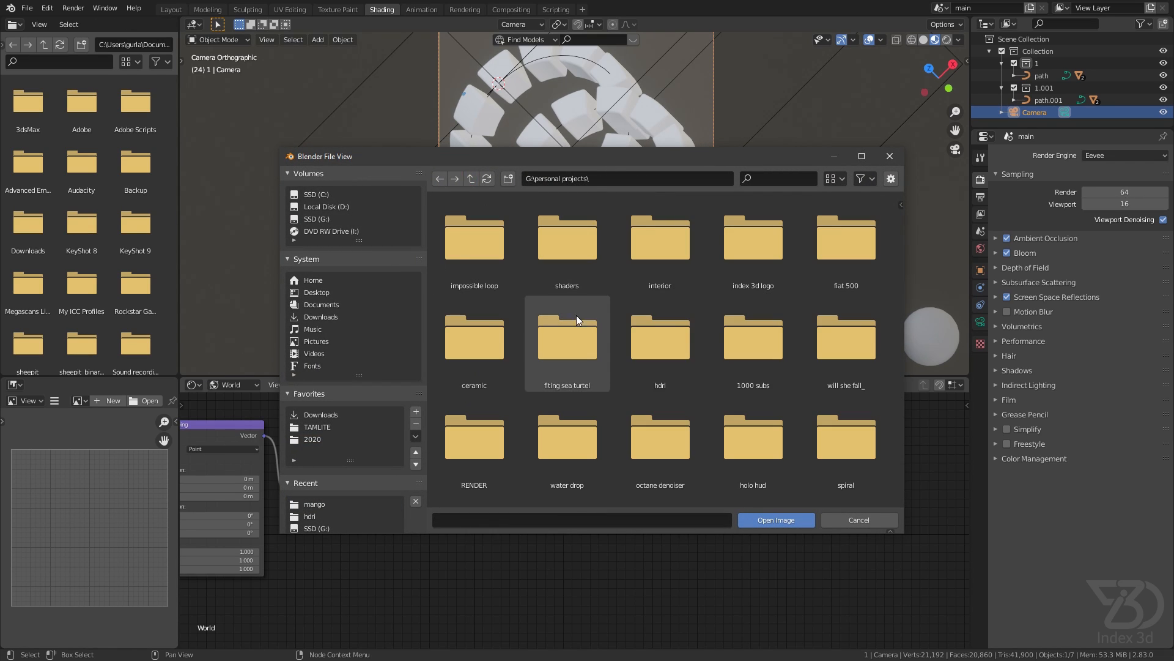
pyautogui.doubleClick(651, 346)
pyautogui.click(567, 269)
pyautogui.click(756, 513)
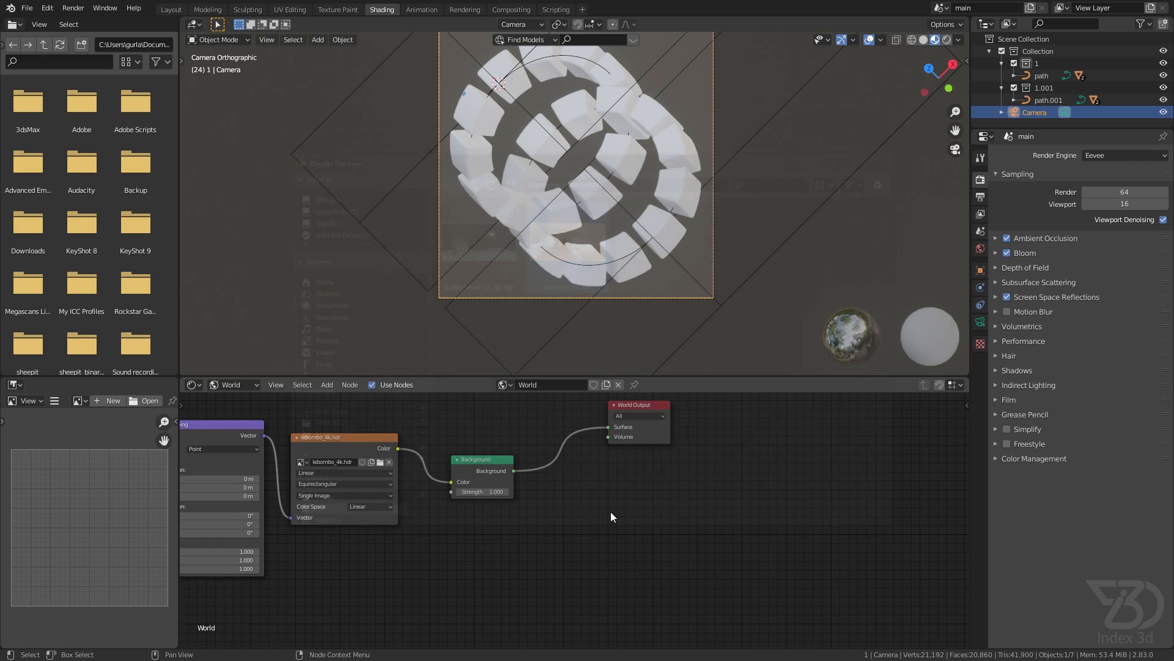
# - Switch the viewport to rendered shading, and space out the Mapping, environment texture and Background nodes
pyautogui.scroll(-2, 610, 514)
pyautogui.moveTo(527, 508); pyautogui.dragTo(642, 519, button='middle')
pyautogui.scroll(3, 636, 518)
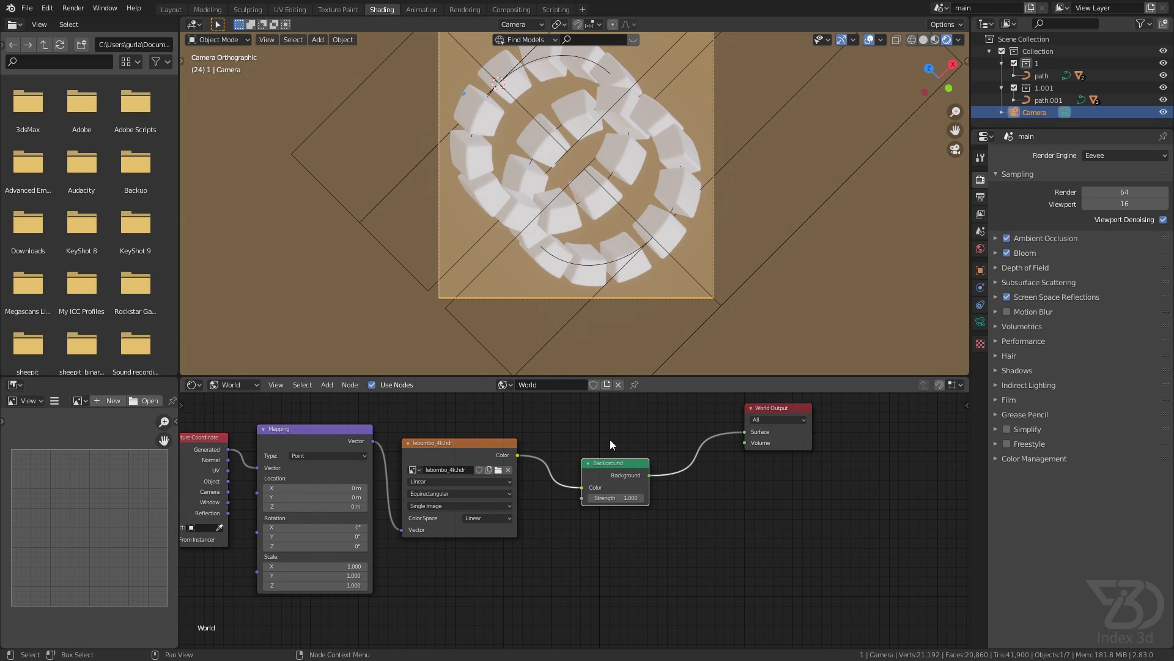
pyautogui.moveTo(471, 445); pyautogui.dragTo(486, 445)
pyautogui.moveTo(265, 451); pyautogui.dragTo(278, 448)
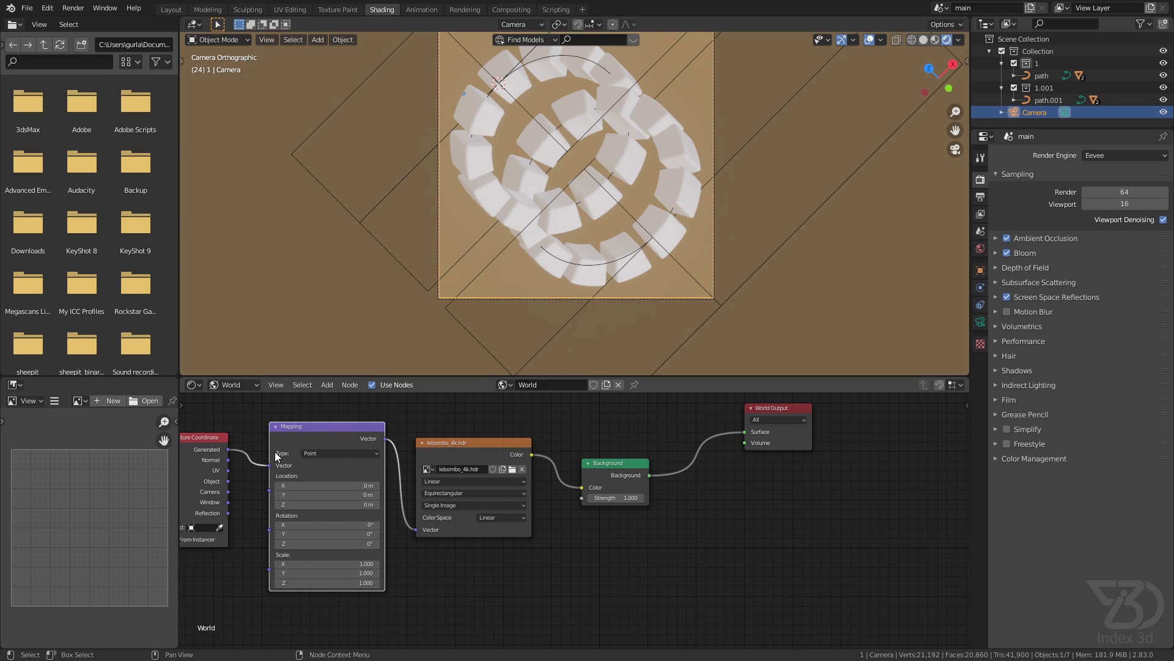
pyautogui.moveTo(234, 456); pyautogui.dragTo(290, 461, button='middle')
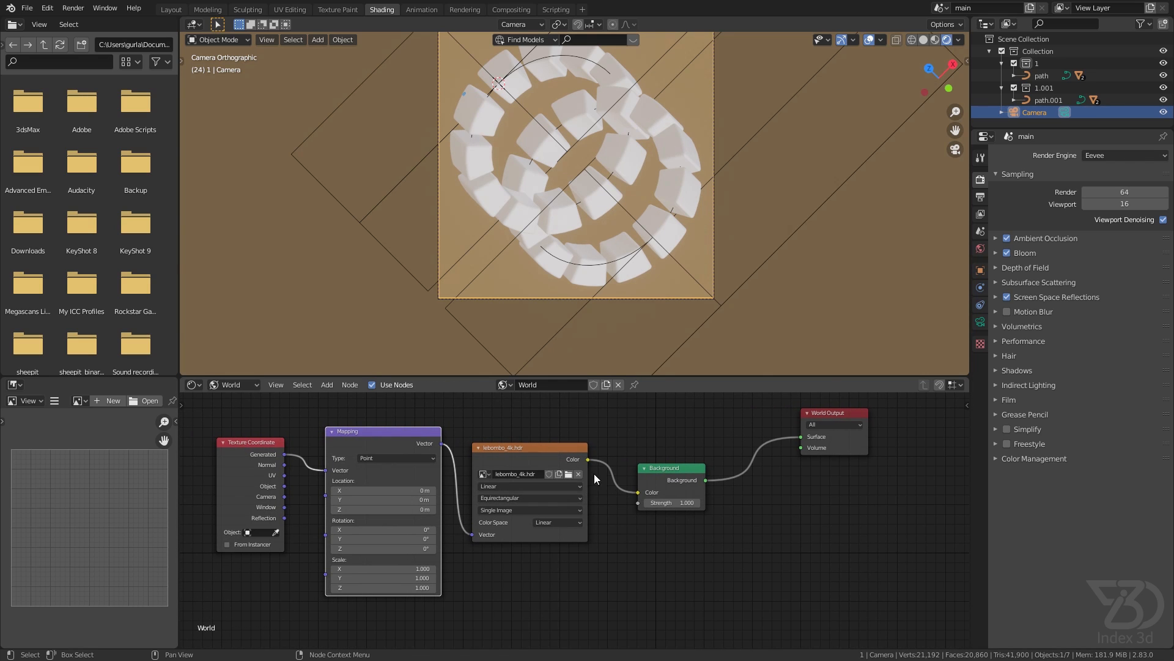
pyautogui.moveTo(686, 476)
pyautogui.mouseDown()
pyautogui.moveTo(724, 467)
pyautogui.moveTo(677, 465)
pyautogui.mouseUp()
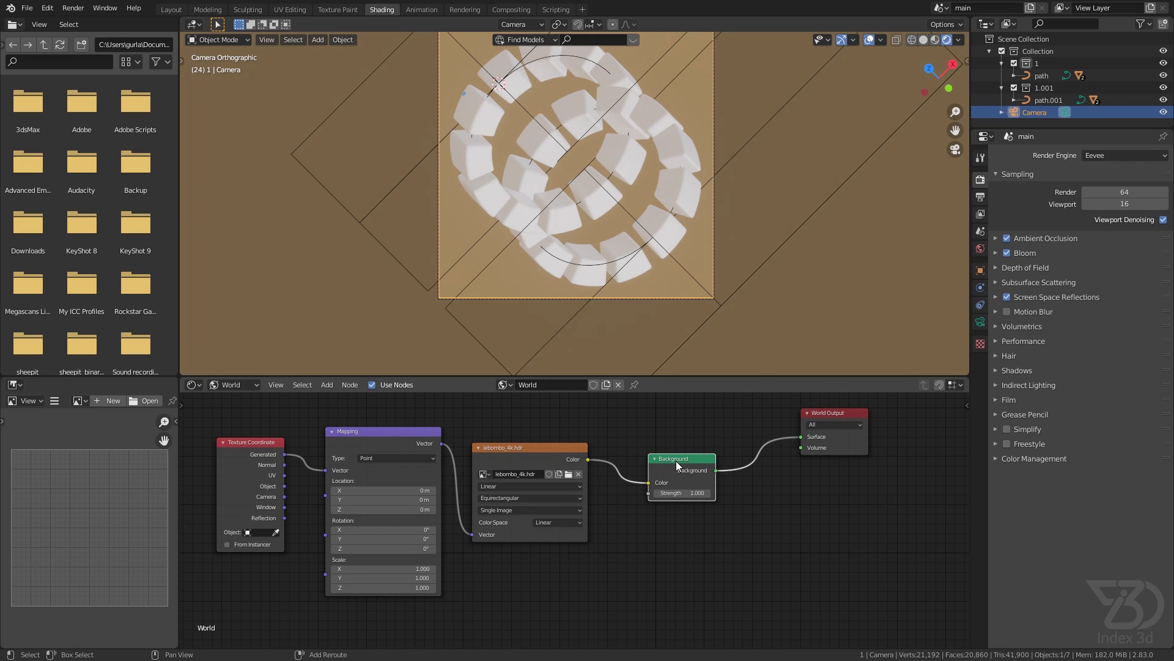
# - Duplicate the Background node and place the copy below the original
pyautogui.hotkey('shift', 'd')
pyautogui.click(677, 547)
pyautogui.scroll(1, 609, 485)
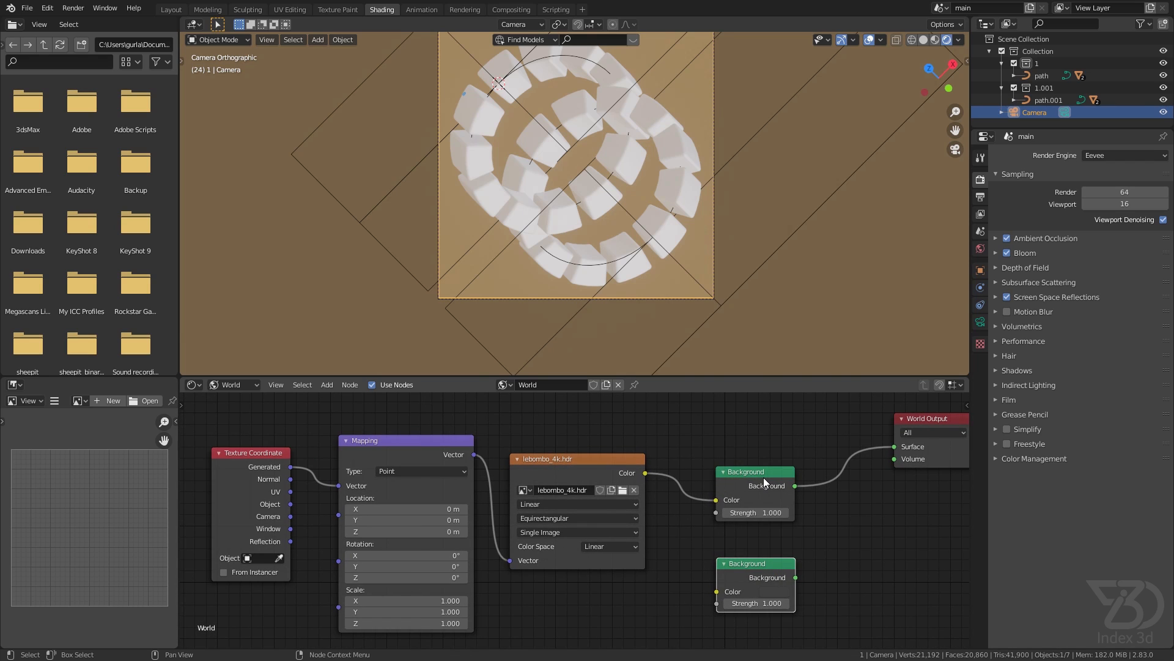
pyautogui.moveTo(764, 482); pyautogui.dragTo(765, 469)
pyautogui.moveTo(768, 569); pyautogui.dragTo(759, 559)
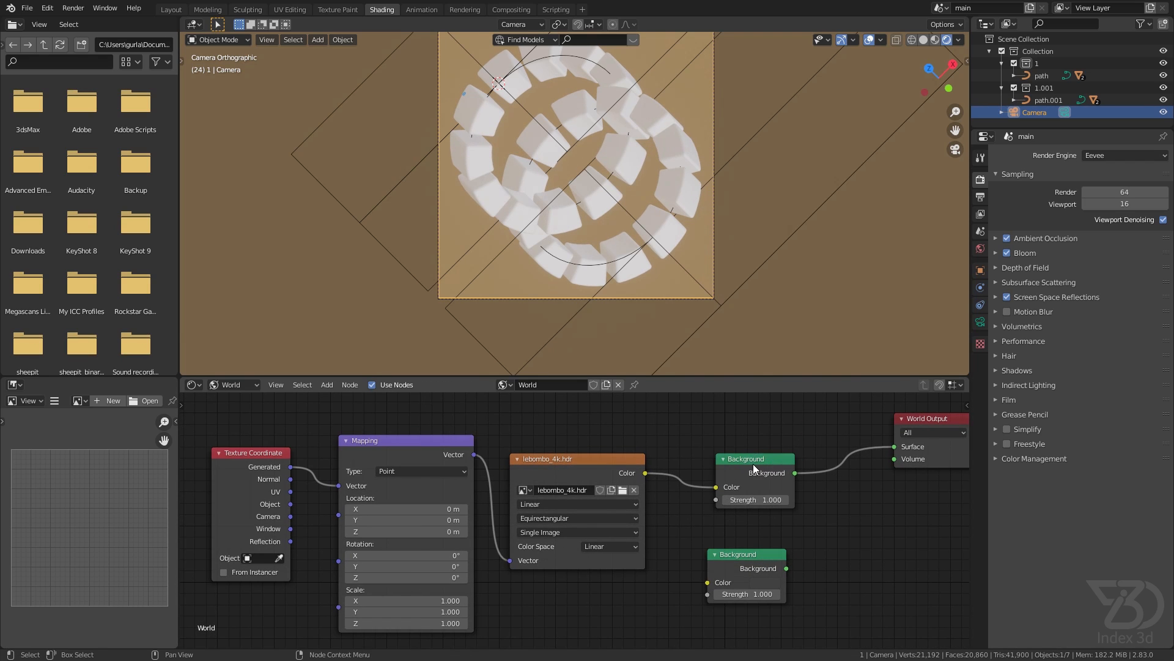
# - Make room between the environment texture and the connected Background, and insert a Hue Saturation Value node there
pyautogui.moveTo(755, 459); pyautogui.dragTo(801, 449)
pyautogui.moveTo(600, 459); pyautogui.dragTo(584, 459)
pyautogui.hotkey('shift', 'a')
pyautogui.click(684, 454)
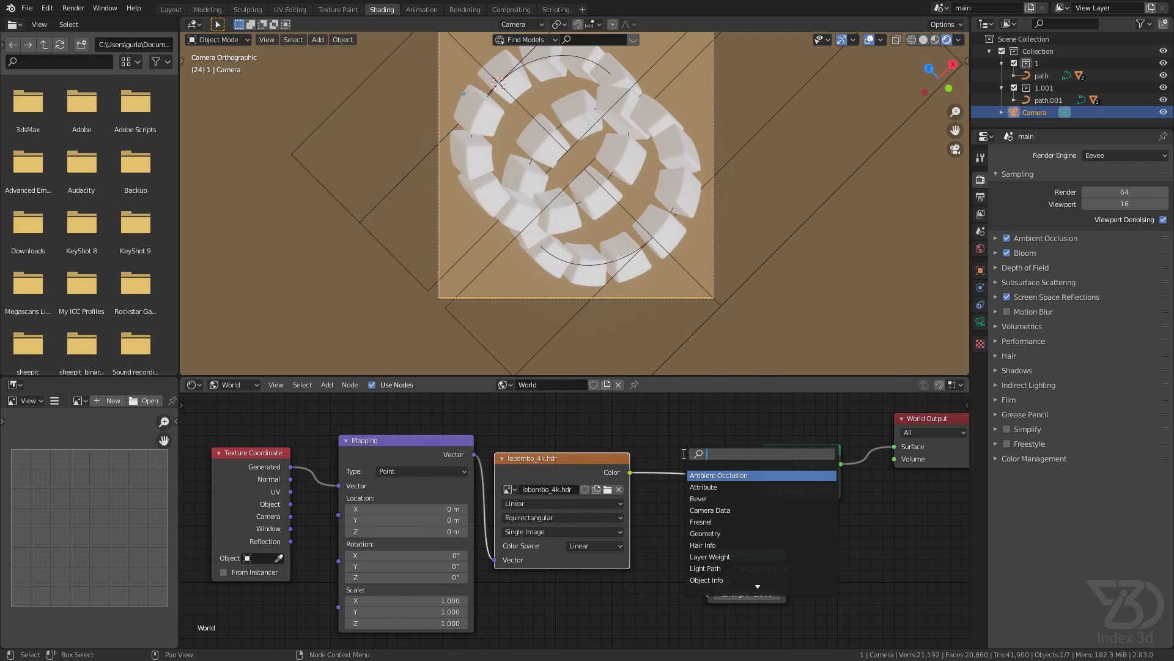
pyautogui.write('hue')
pyautogui.press('Return')
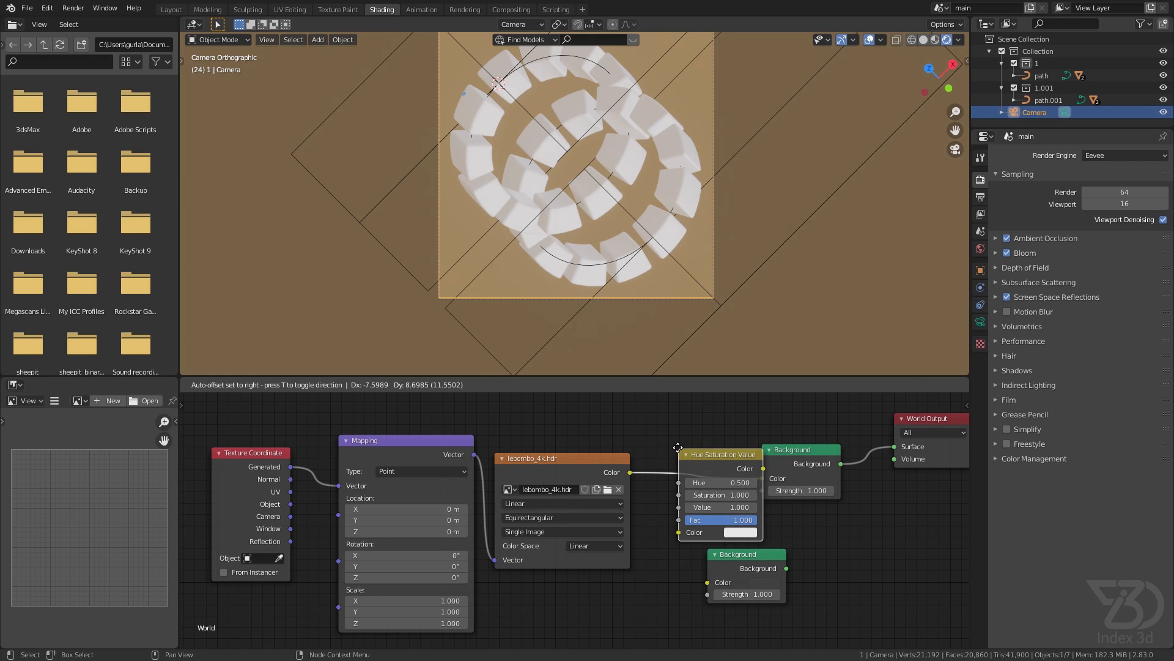
pyautogui.click(694, 476)
# - Set the Hue Saturation Value node's hue to 1.000 and its saturation to 1.5
pyautogui.click(702, 477)
pyautogui.press('Return')
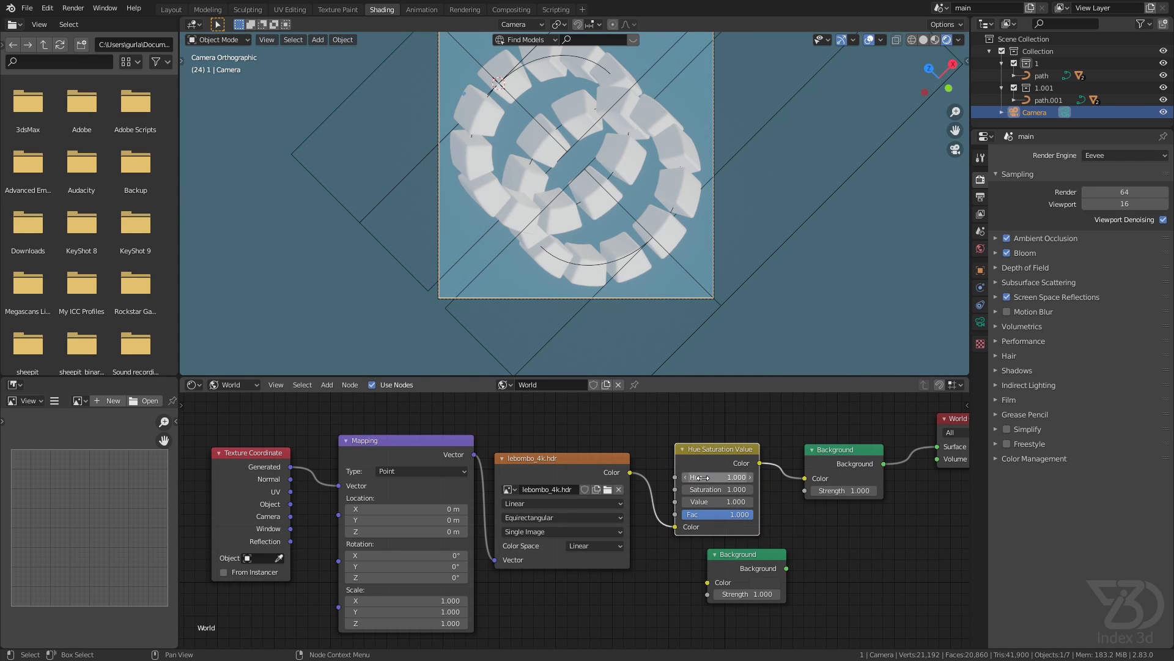
pyautogui.click(732, 490)
pyautogui.write('1.5')
pyautogui.press('Return')
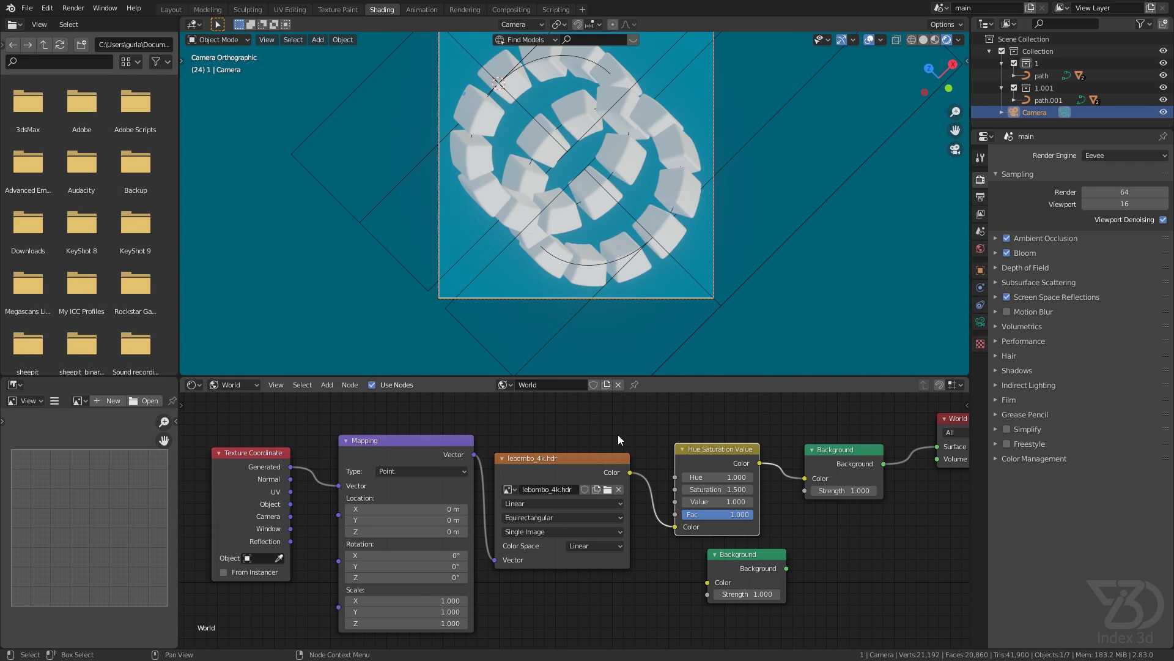
# - Hide the viewport overlays and set the Mapping node's X rotation to -45°
pyautogui.click(871, 40)
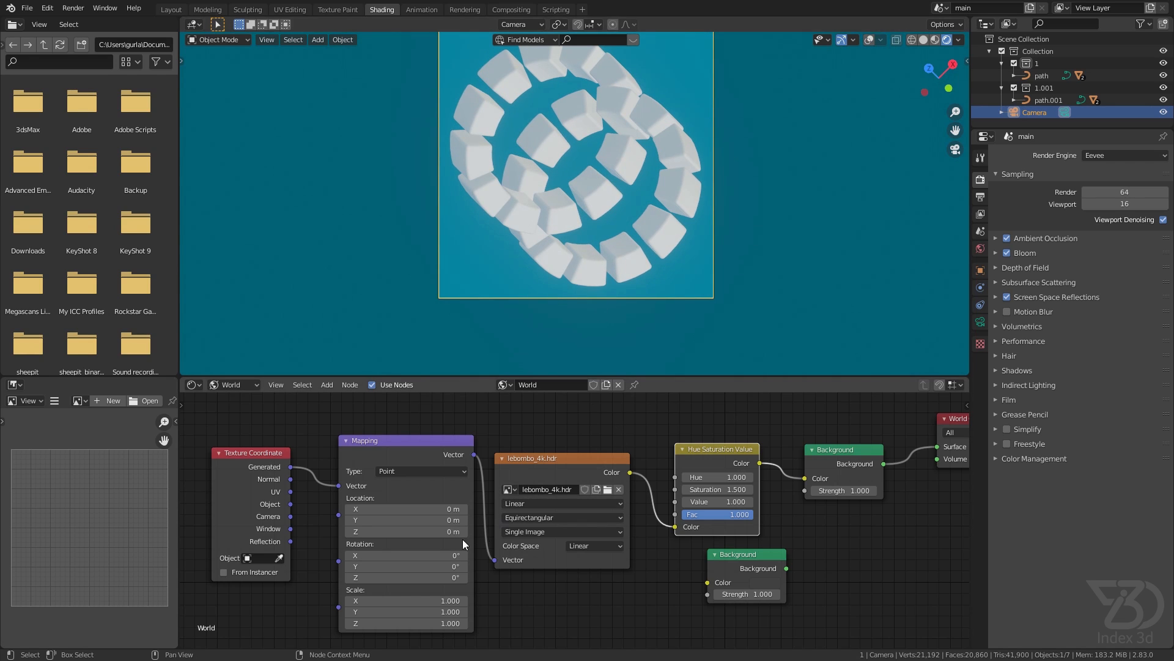
pyautogui.moveTo(452, 555); pyautogui.dragTo(466, 555)
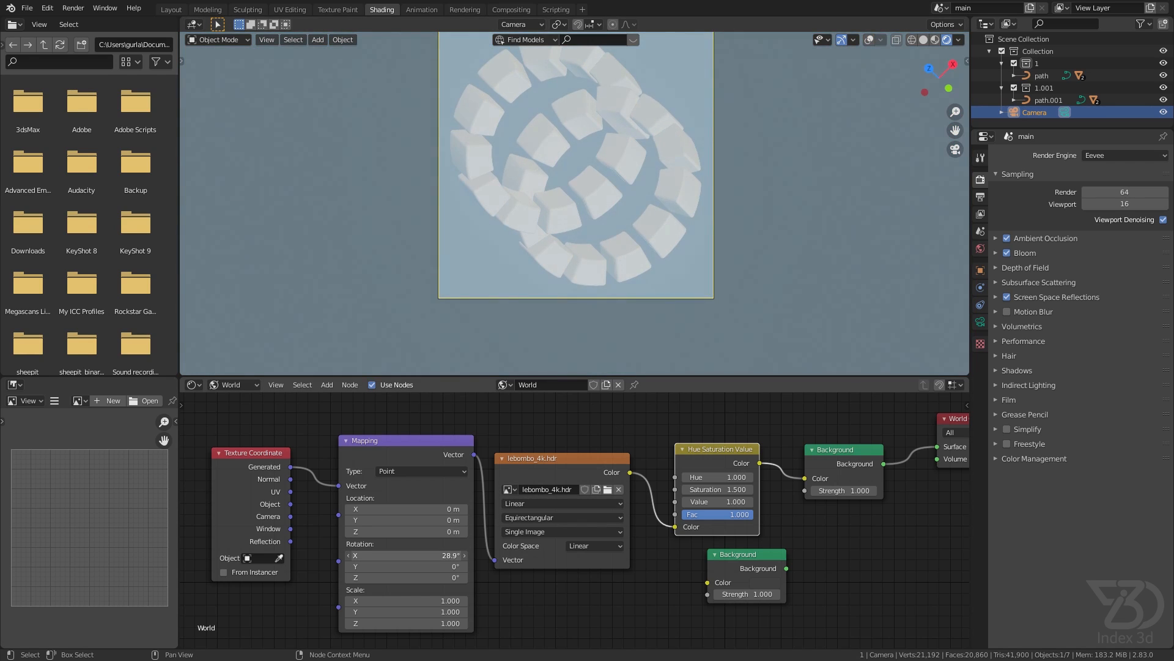
pyautogui.click(430, 555)
pyautogui.write('15.5d')
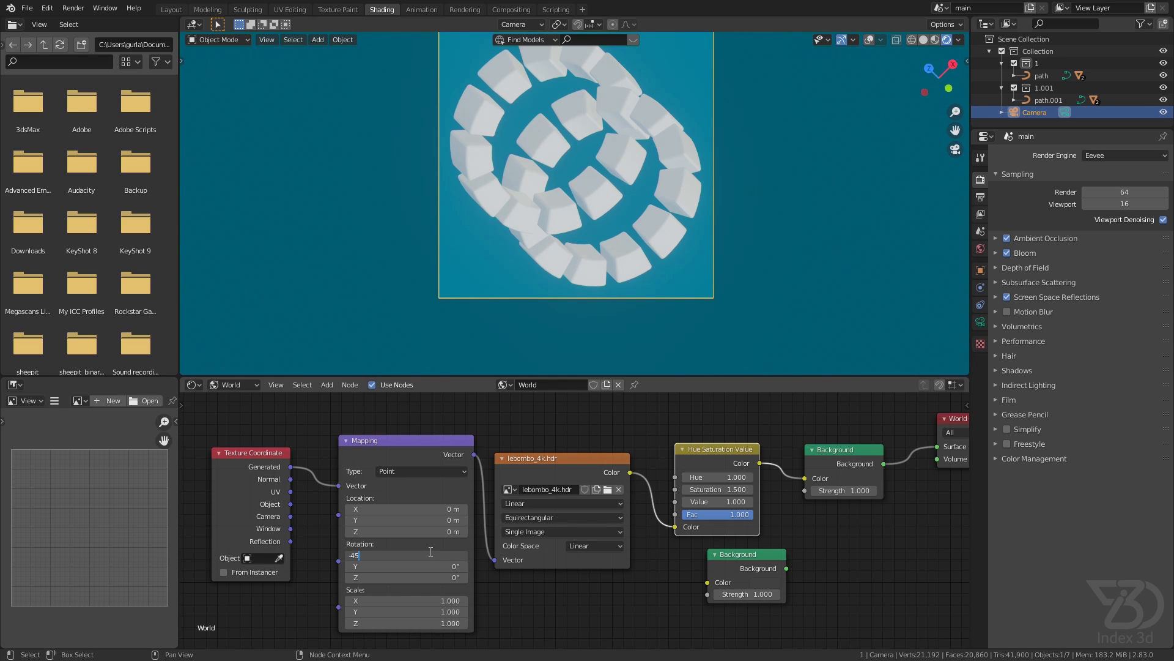
pyautogui.press('Return')
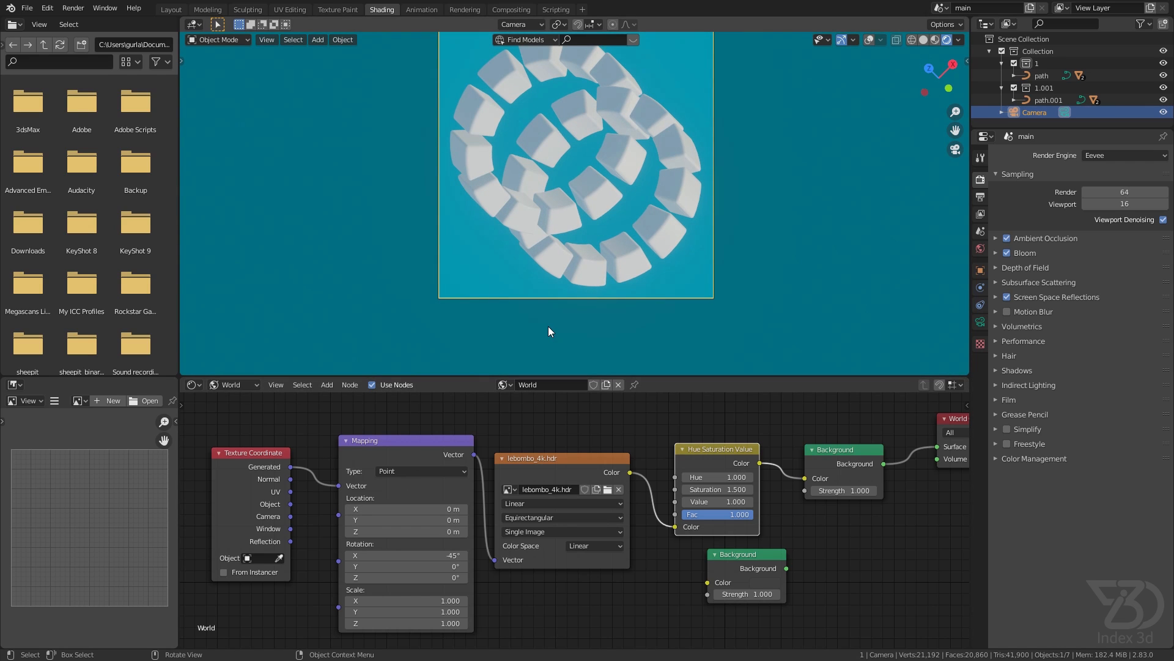
# - Move the connected Background node closer to the Hue Saturation Value node, and save the file
pyautogui.scroll(-1, 623, 464)
pyautogui.moveTo(623, 464); pyautogui.dragTo(548, 461, button='middle')
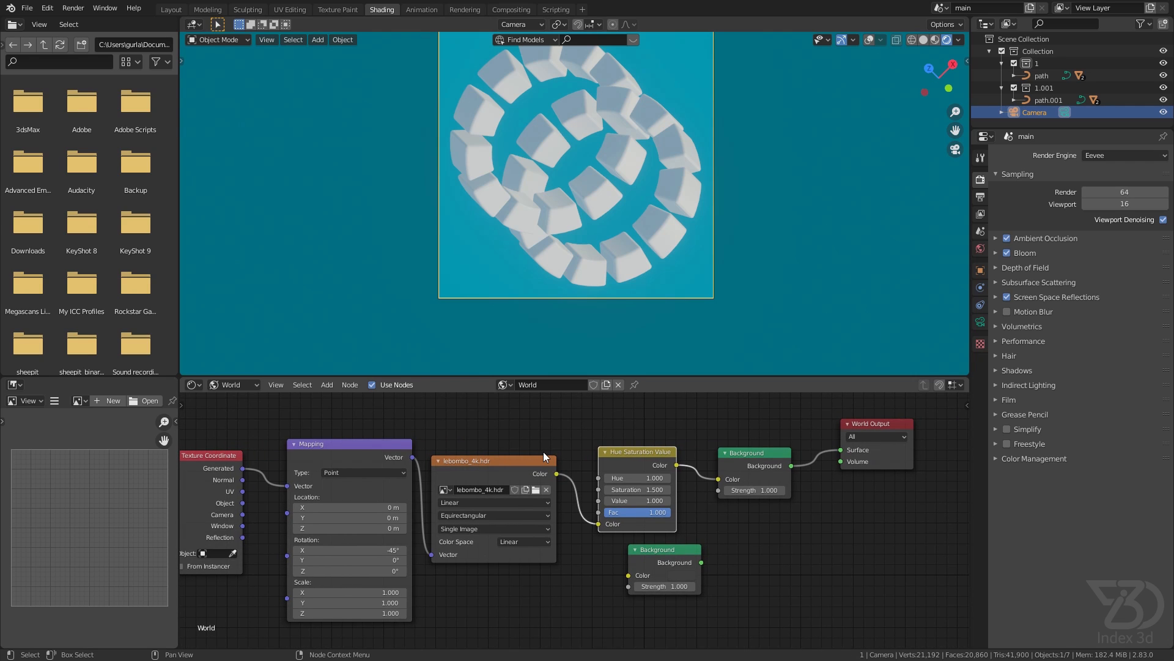
pyautogui.moveTo(754, 457); pyautogui.dragTo(735, 452)
pyautogui.hotkey('ctrl', 's')
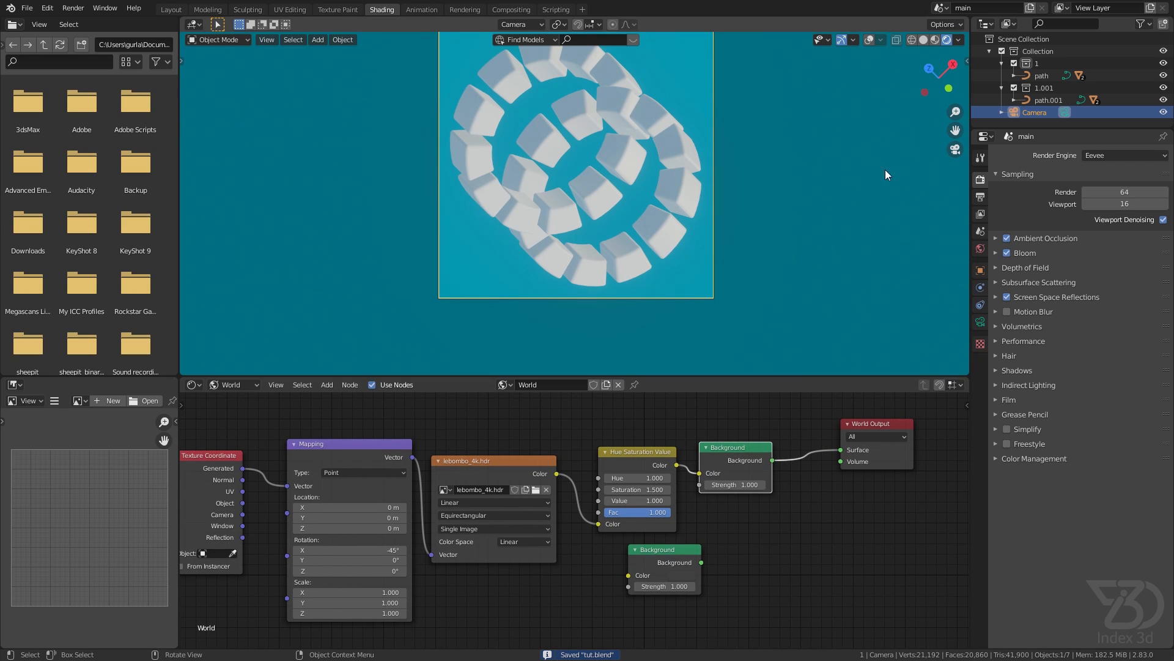
# - Shift the duplicate Background further below the Hue Saturation Value node, and add a Light Path node above the Mapping node
pyautogui.moveTo(659, 552); pyautogui.dragTo(624, 563)
pyautogui.moveTo(659, 426); pyautogui.dragTo(707, 472, button='middle')
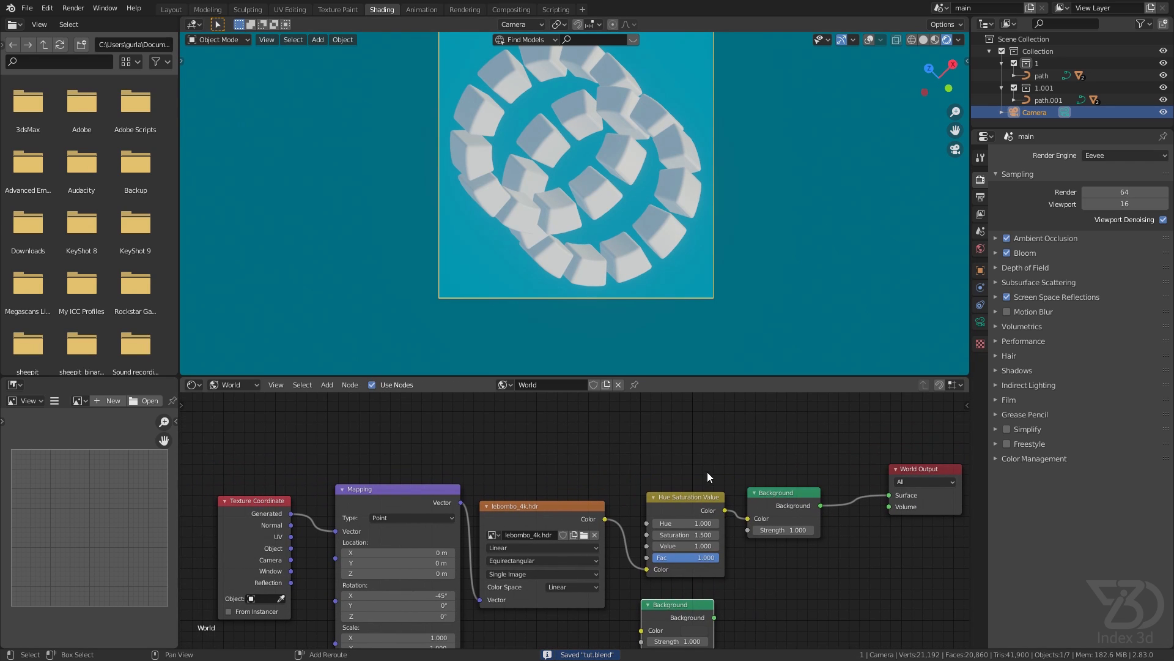
pyautogui.hotkey('shift', 'a')
pyautogui.click(701, 468)
pyautogui.write('ligh')
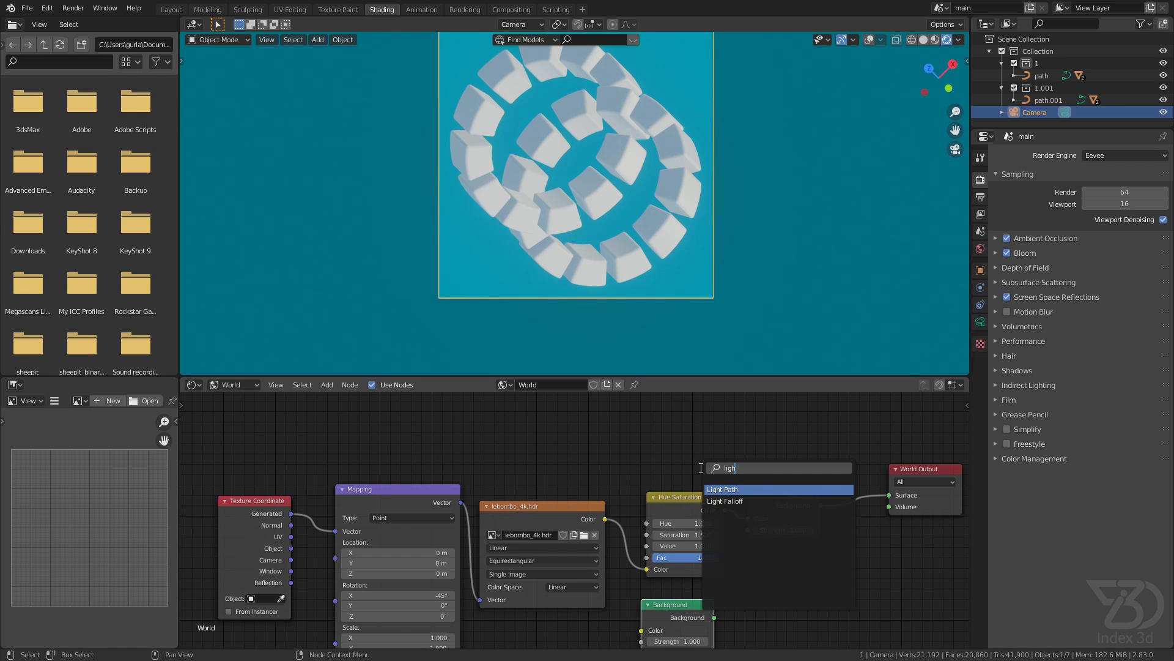
pyautogui.press('Return')
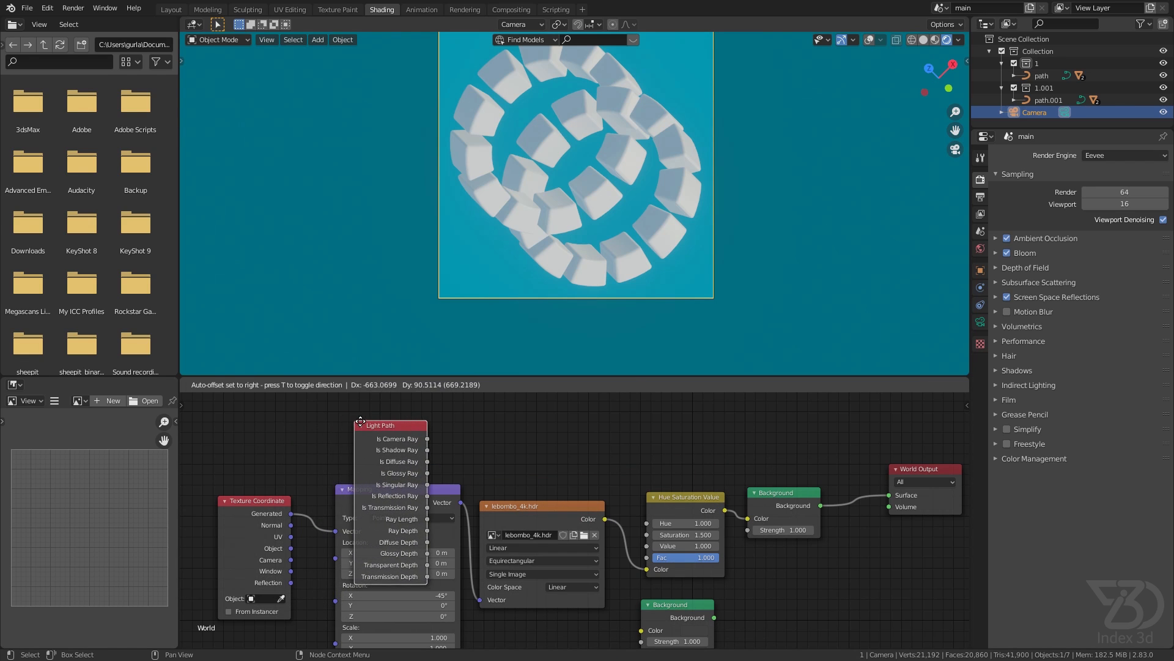
pyautogui.click(365, 421)
pyautogui.scroll(-2, 656, 470)
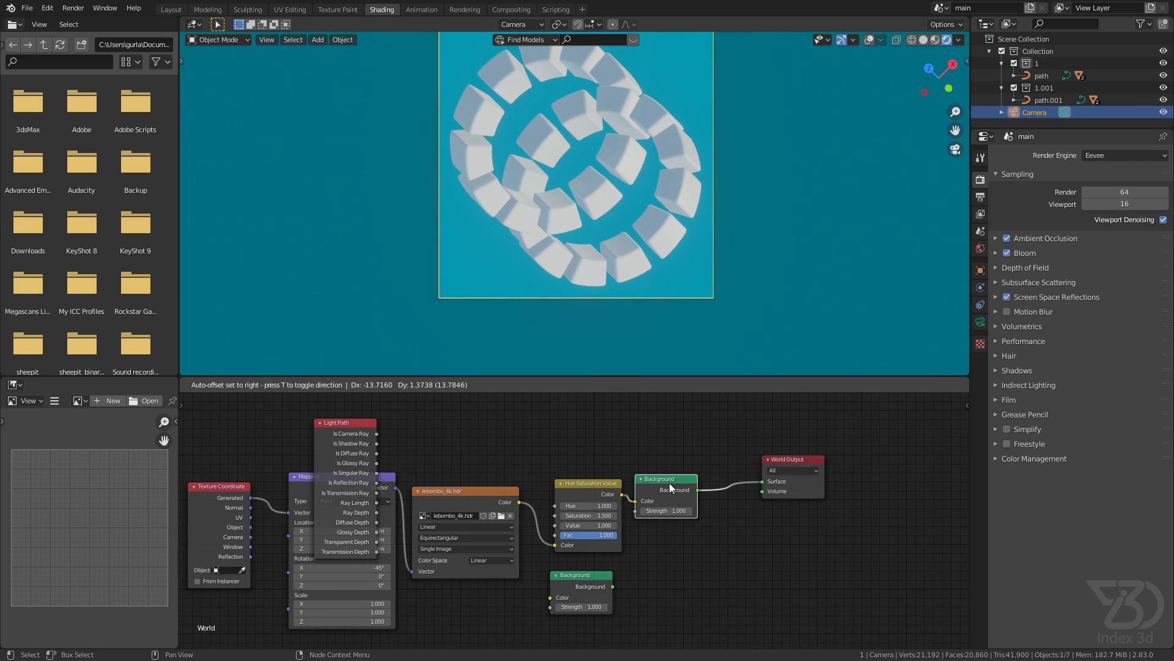
# - Insert a Mix Shader before the World Output, with Is Camera Ray driving its factor and the duplicate Background feeding its second shader input
pyautogui.hotkey('shift', 'a')
pyautogui.click(710, 518)
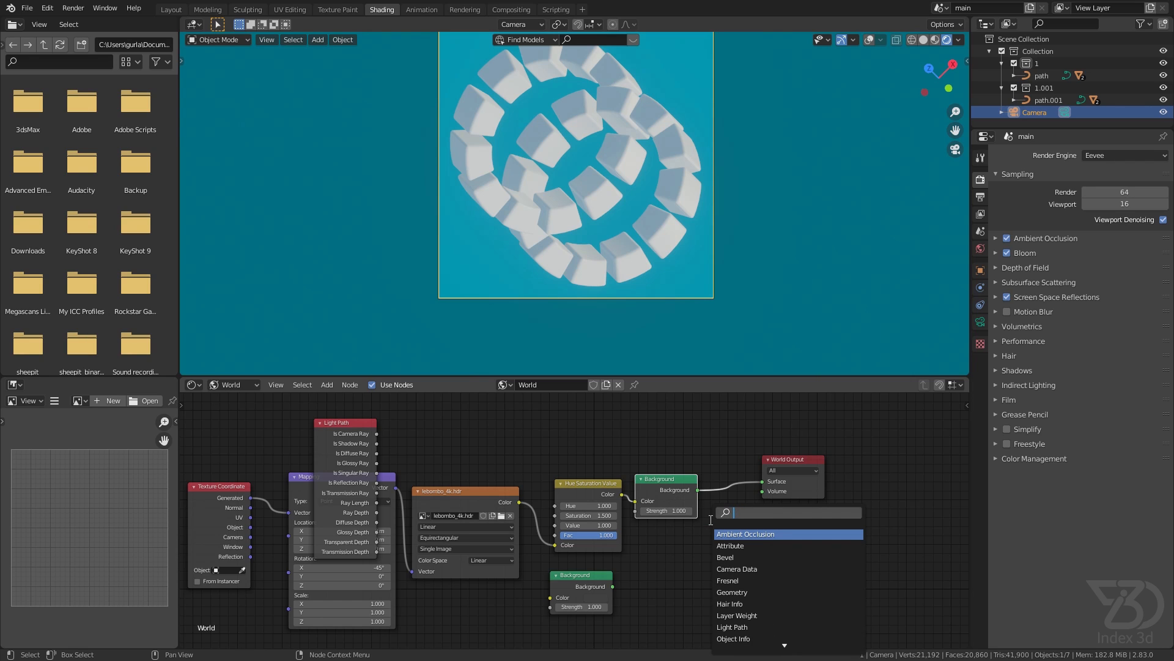
pyautogui.write('mix')
pyautogui.press('Return')
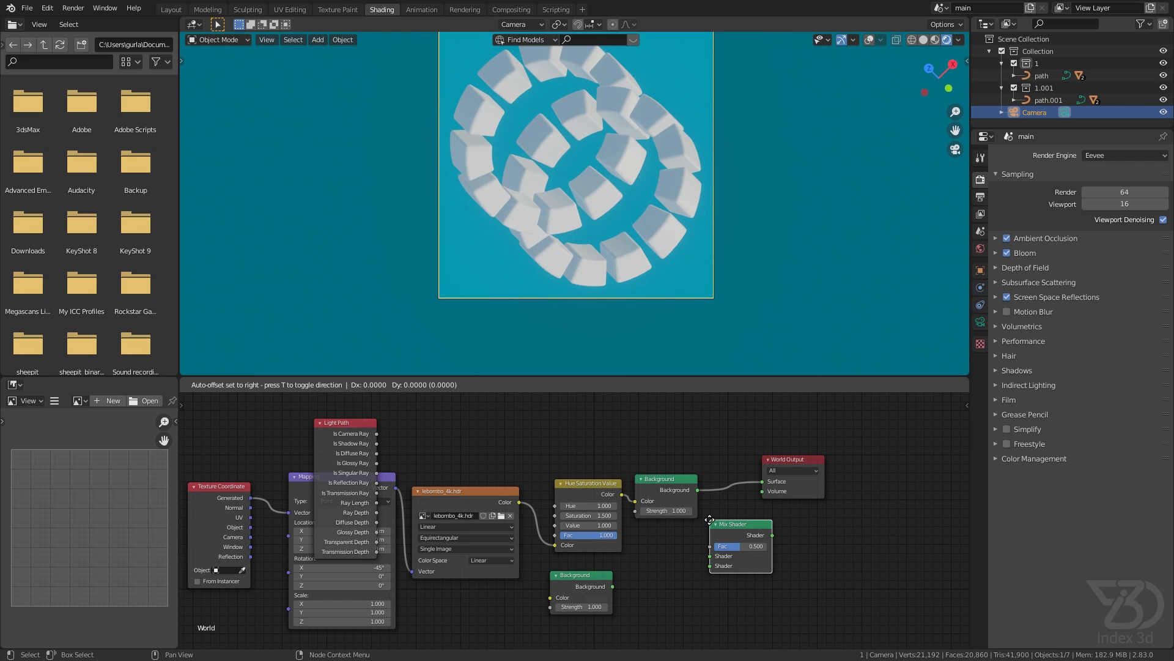
pyautogui.click(735, 465)
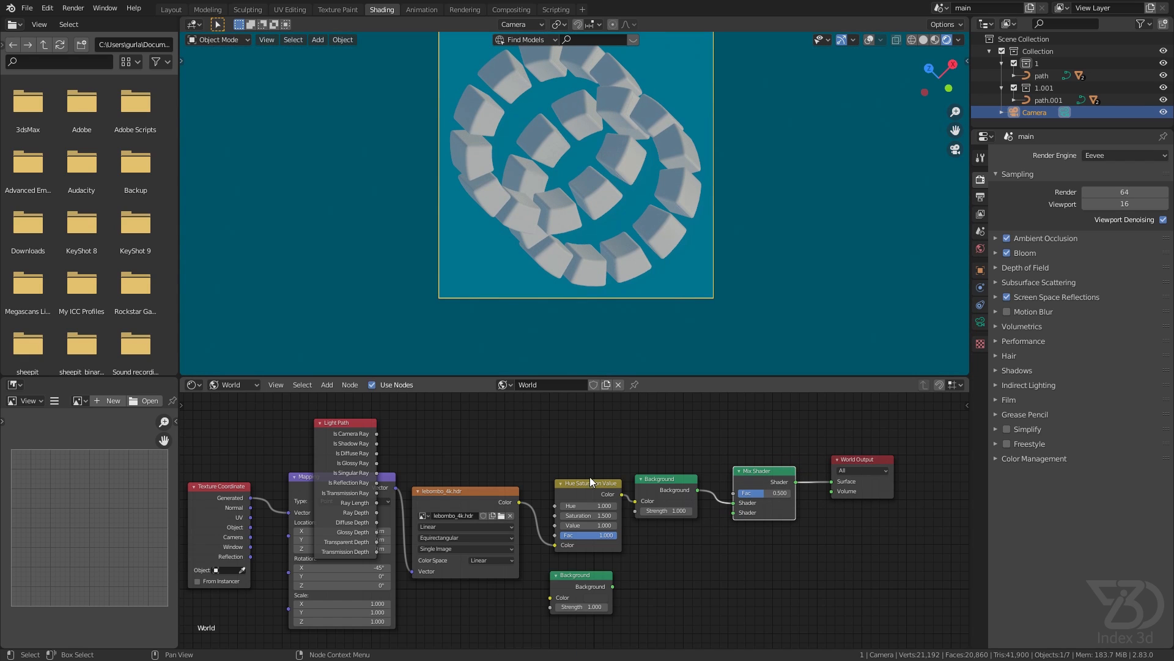
pyautogui.moveTo(376, 434); pyautogui.dragTo(734, 492)
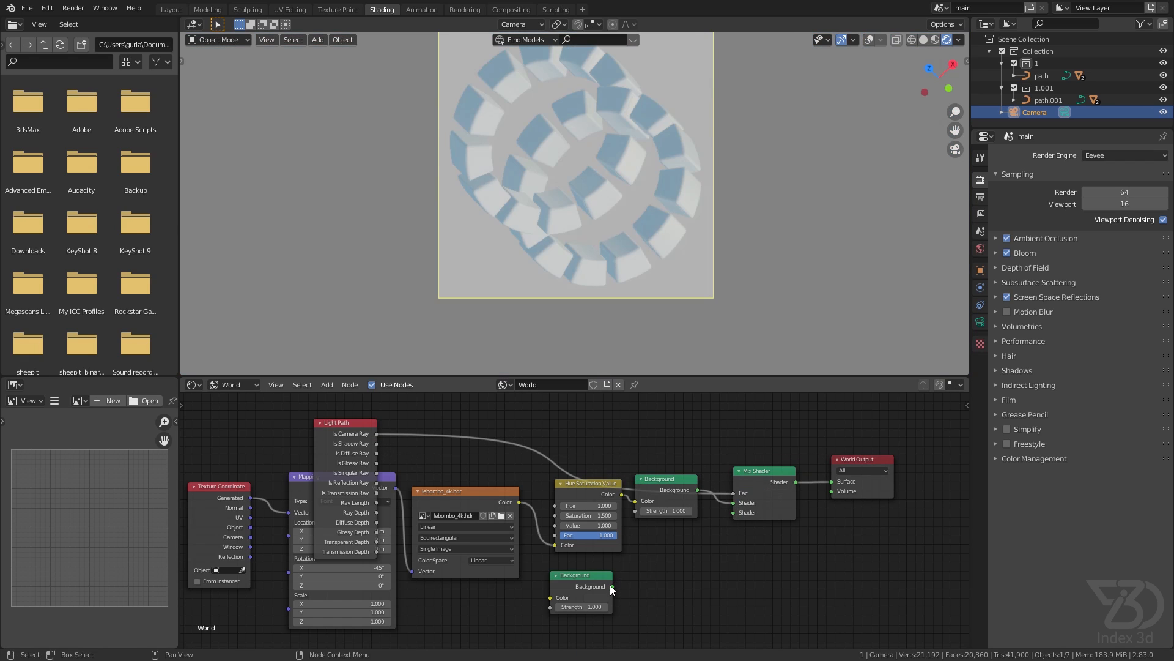
pyautogui.moveTo(611, 586); pyautogui.dragTo(734, 512)
# - Move the duplicate Background nearer the Mix Shader and set its color to dark blue with a value of 0.25
pyautogui.moveTo(595, 595); pyautogui.dragTo(655, 577)
pyautogui.click(656, 578)
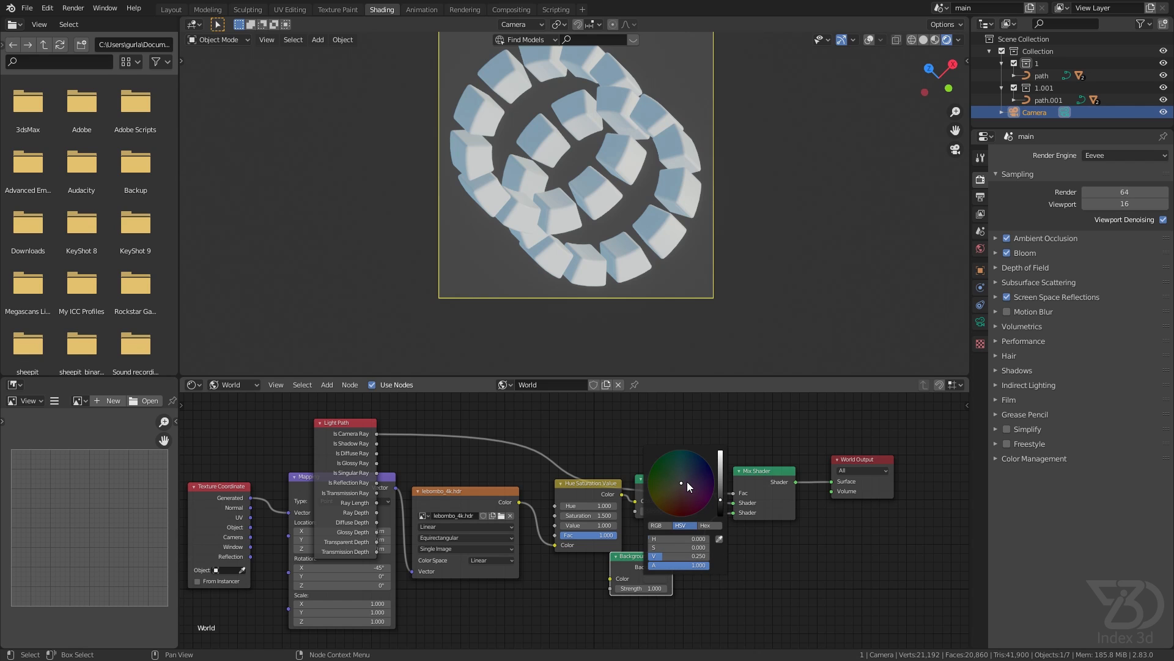
pyautogui.moveTo(687, 482); pyautogui.dragTo(698, 459)
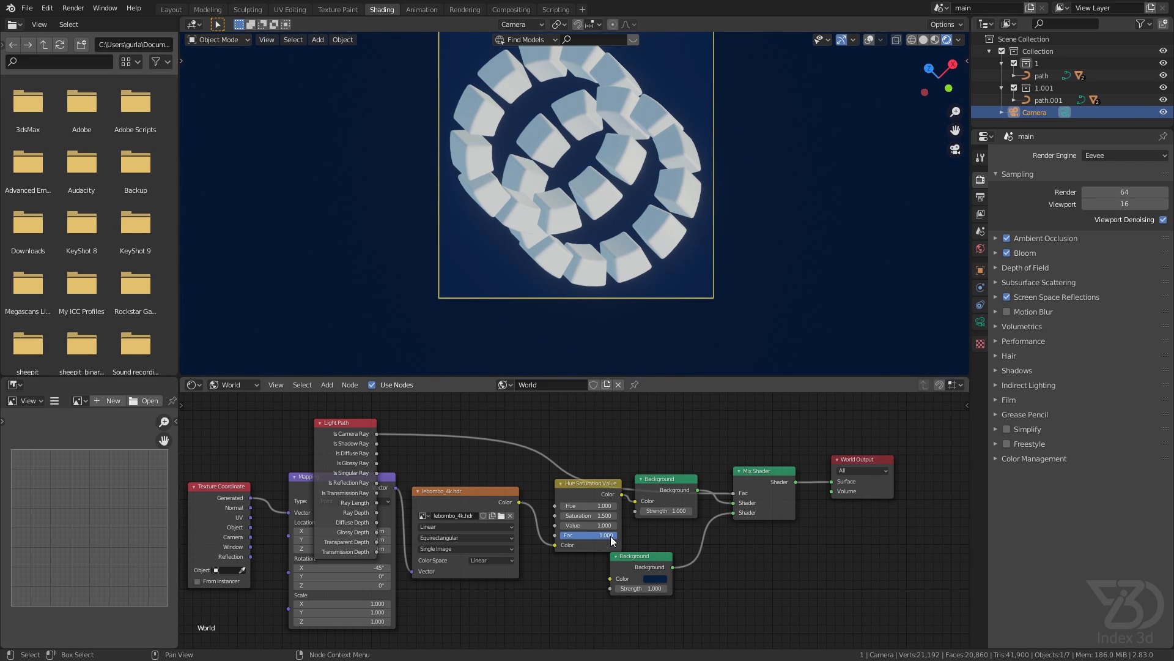
# - Rearrange the world nodes, moving the dark blue Background below the Mix Shader and shifting the Light Path above the Mapping node
pyautogui.moveTo(611, 536); pyautogui.dragTo(678, 569)
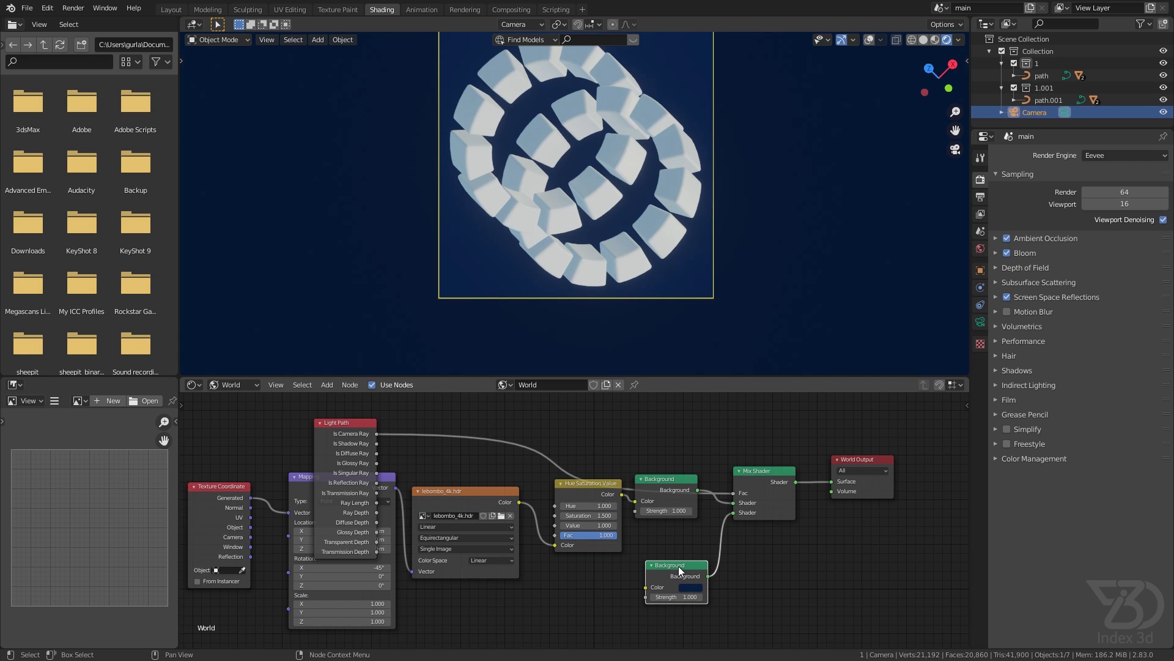
pyautogui.moveTo(328, 437); pyautogui.dragTo(297, 431)
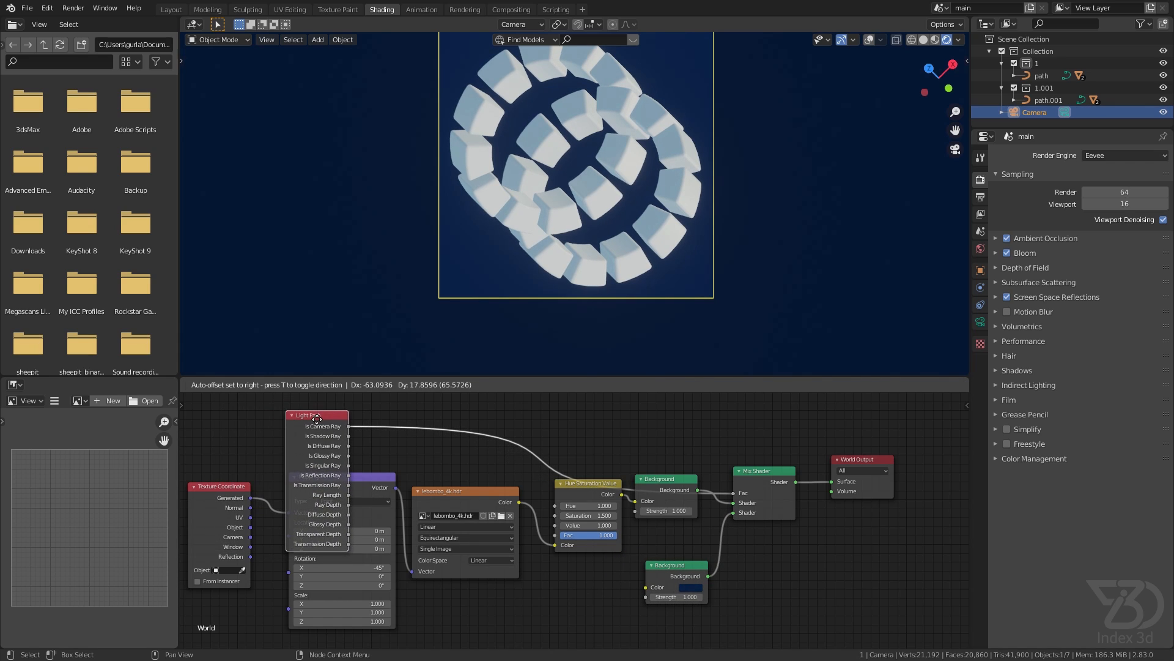
pyautogui.moveTo(600, 600); pyautogui.dragTo(581, 550, button='middle')
pyautogui.moveTo(650, 520); pyautogui.dragTo(695, 548)
pyautogui.moveTo(589, 542); pyautogui.dragTo(652, 531, button='middle')
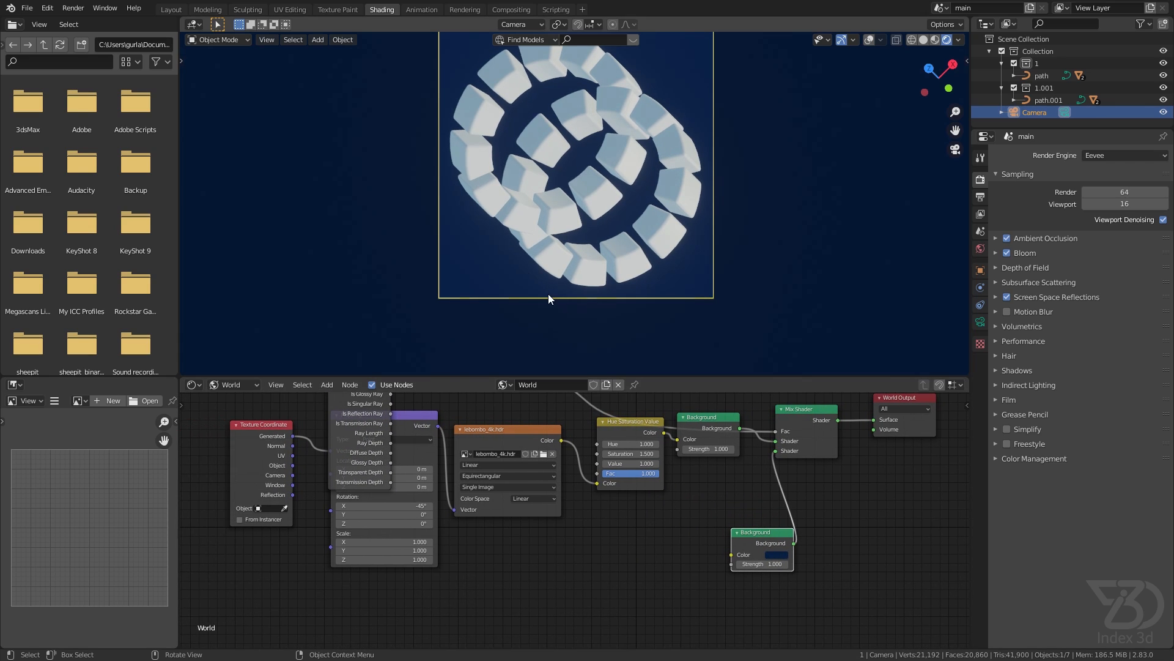
pyautogui.keyDown('shift'); pyautogui.moveTo(583, 77); pyautogui.dragTo(575, 109, button='middle'); pyautogui.keyUp('shift')
pyautogui.hotkey('shift', 'a')
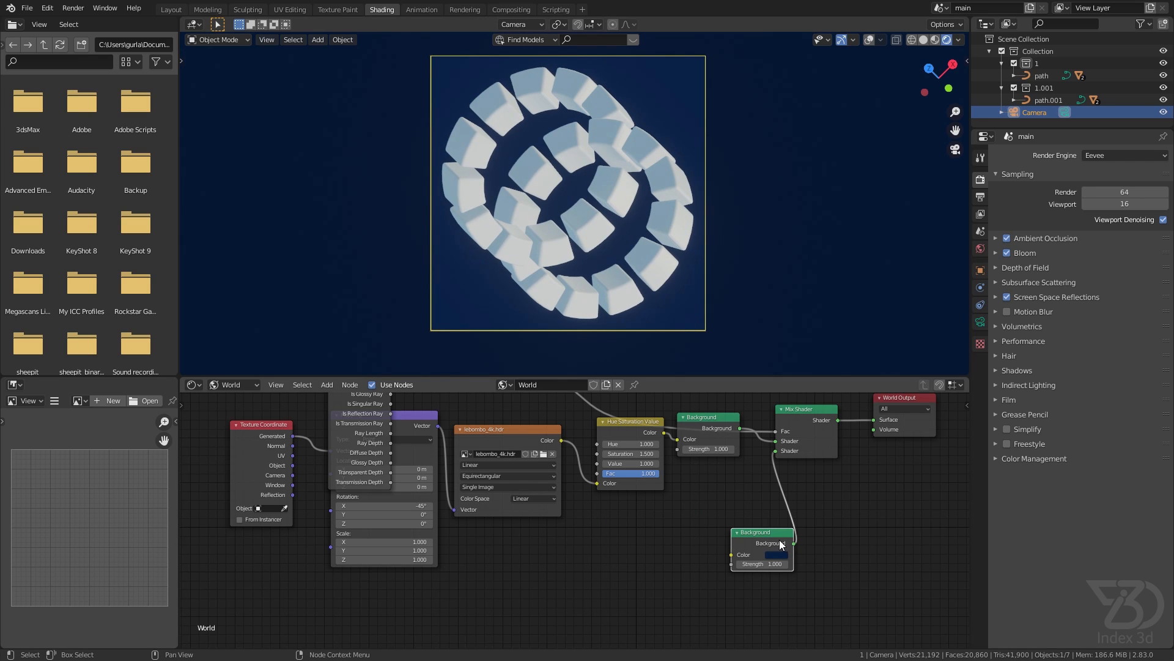
pyautogui.moveTo(769, 534); pyautogui.dragTo(731, 531)
# - Add a Gradient Texture node and connect its Color output to the lower Background's Color input
pyautogui.hotkey('shift', 'a')
pyautogui.click(617, 520)
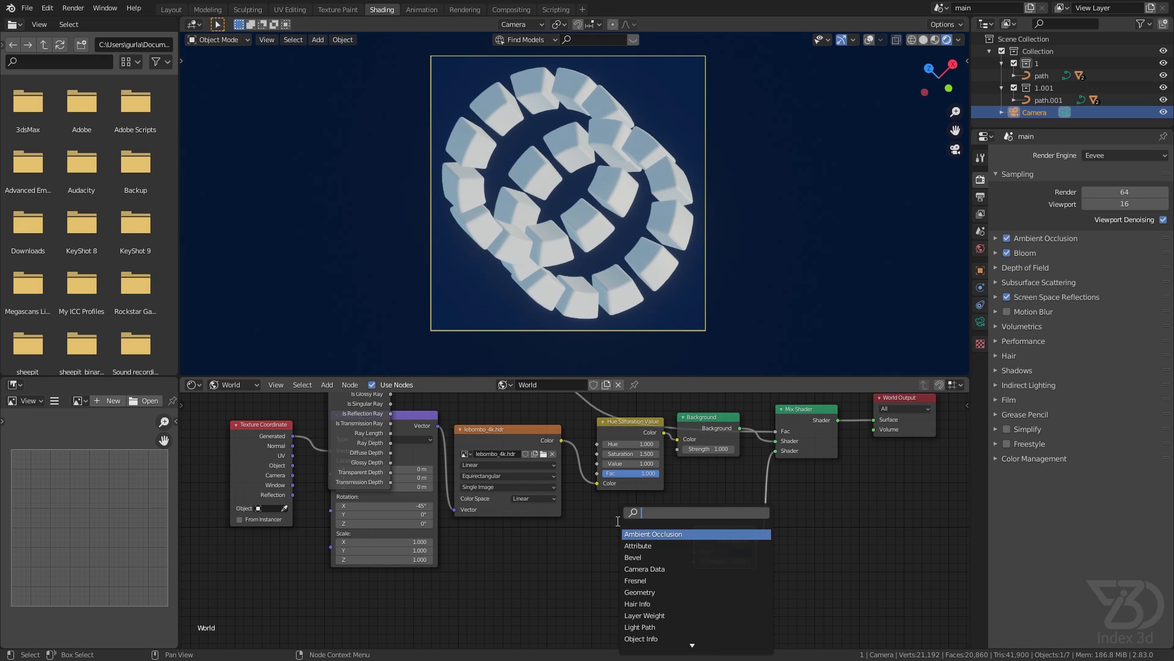
pyautogui.write('gra')
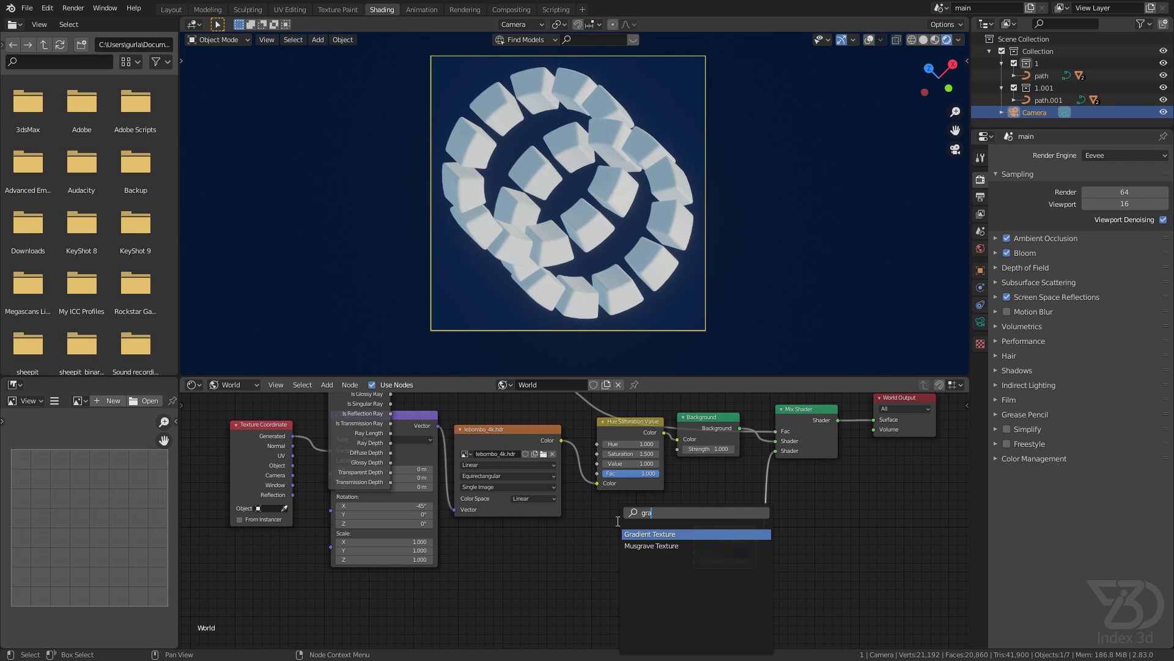
pyautogui.press('Return')
pyautogui.click(593, 566)
pyautogui.moveTo(604, 563); pyautogui.dragTo(628, 568)
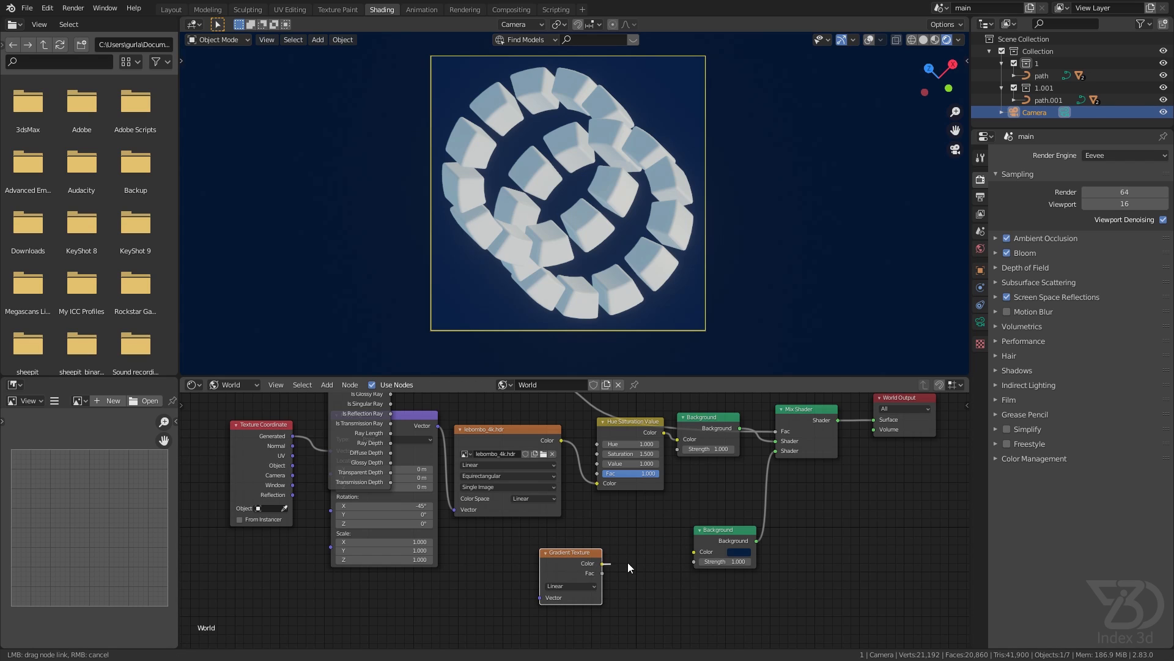
pyautogui.moveTo(699, 551); pyautogui.dragTo(695, 551)
# - Insert a ColorRamp node between the Gradient Texture and the lower Background
pyautogui.hotkey('shift', 'a')
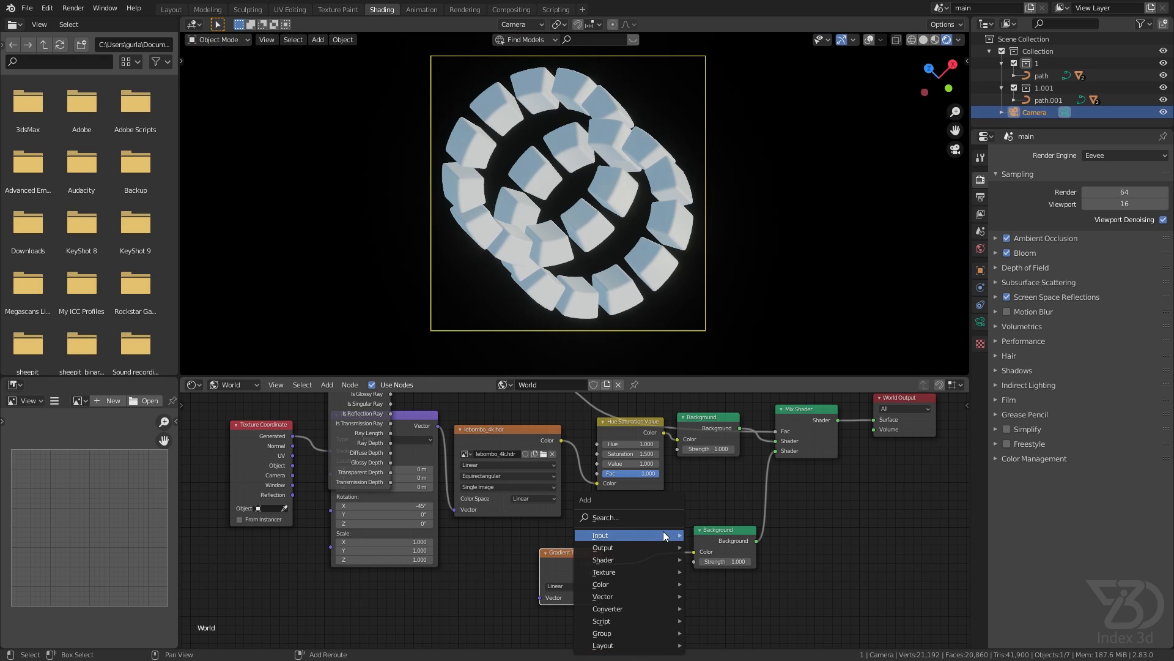
pyautogui.click(633, 520)
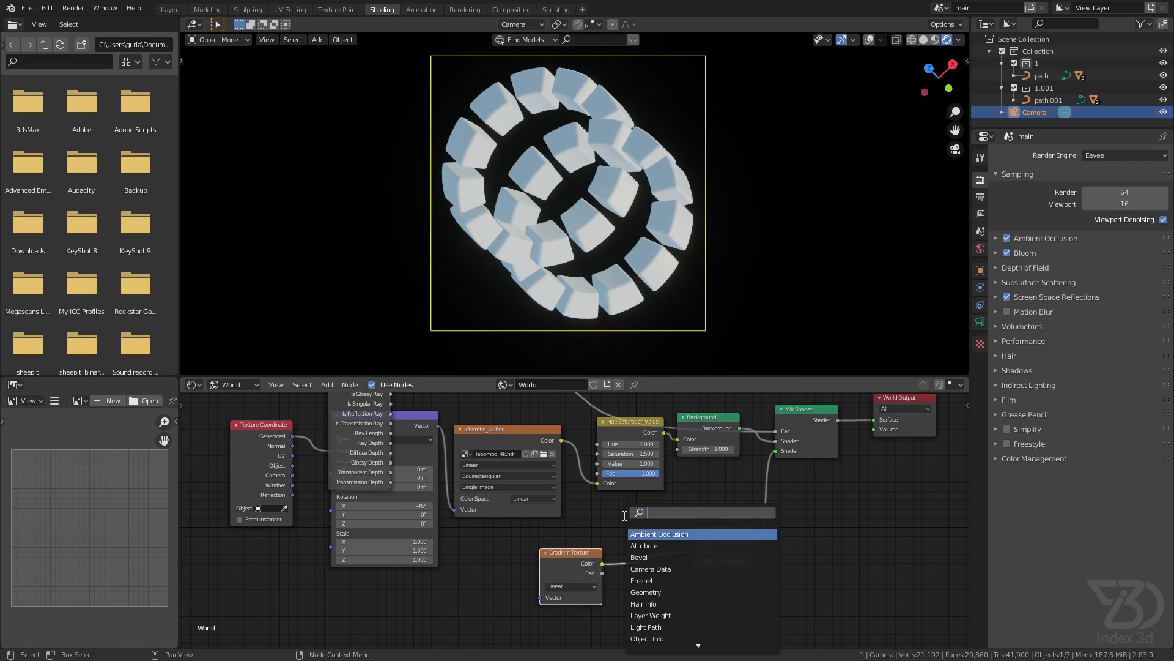
pyautogui.write('ramp')
pyautogui.press('Return')
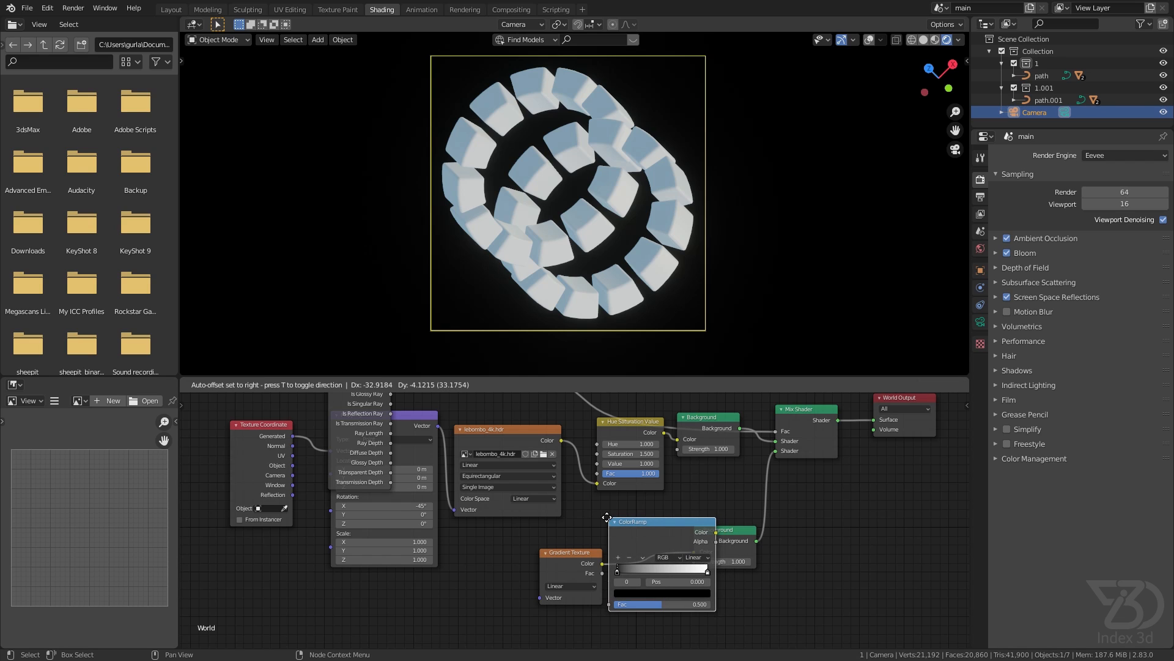
pyautogui.click(635, 514)
pyautogui.moveTo(622, 548); pyautogui.dragTo(660, 518, button='middle')
# - Add Texture Coordinate and Mapping nodes feeding the Gradient Texture, and move them clear below the HDRI nodes
pyautogui.click(599, 529)
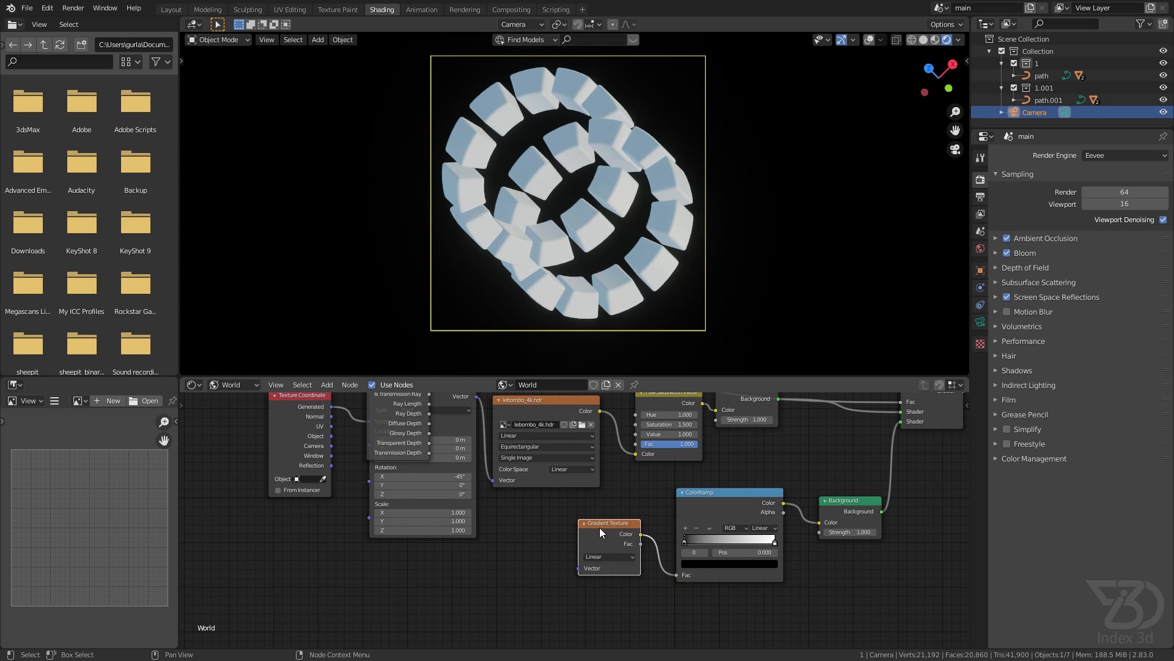
pyautogui.hotkey('ctrl', 't')
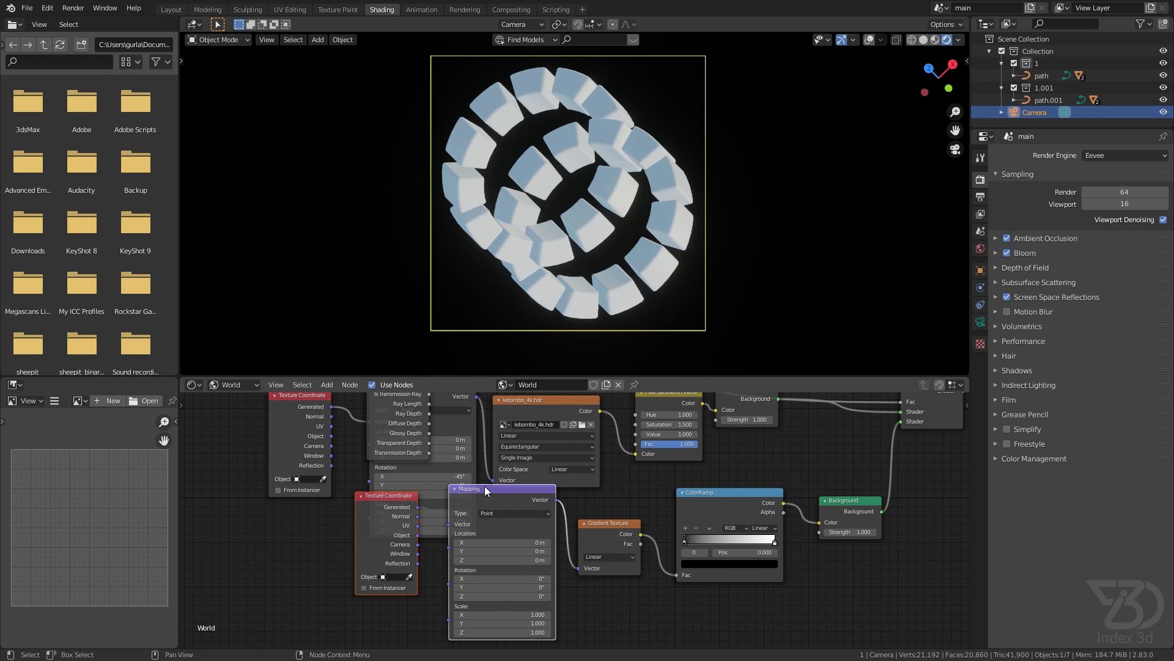
pyautogui.moveTo(485, 486); pyautogui.dragTo(393, 556)
pyautogui.moveTo(490, 499); pyautogui.dragTo(526, 502, button='middle')
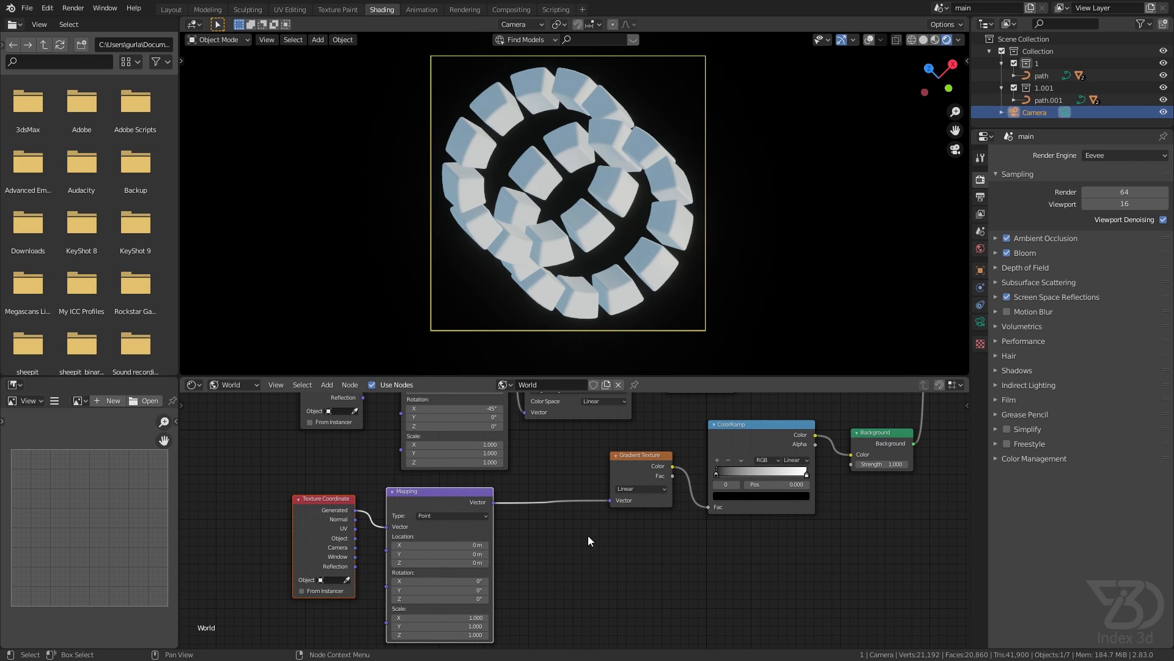
# - Feed the new Mapping node's Vector input from the Texture Coordinate's Window output instead of Generated
pyautogui.moveTo(589, 536); pyautogui.dragTo(529, 544, button='middle')
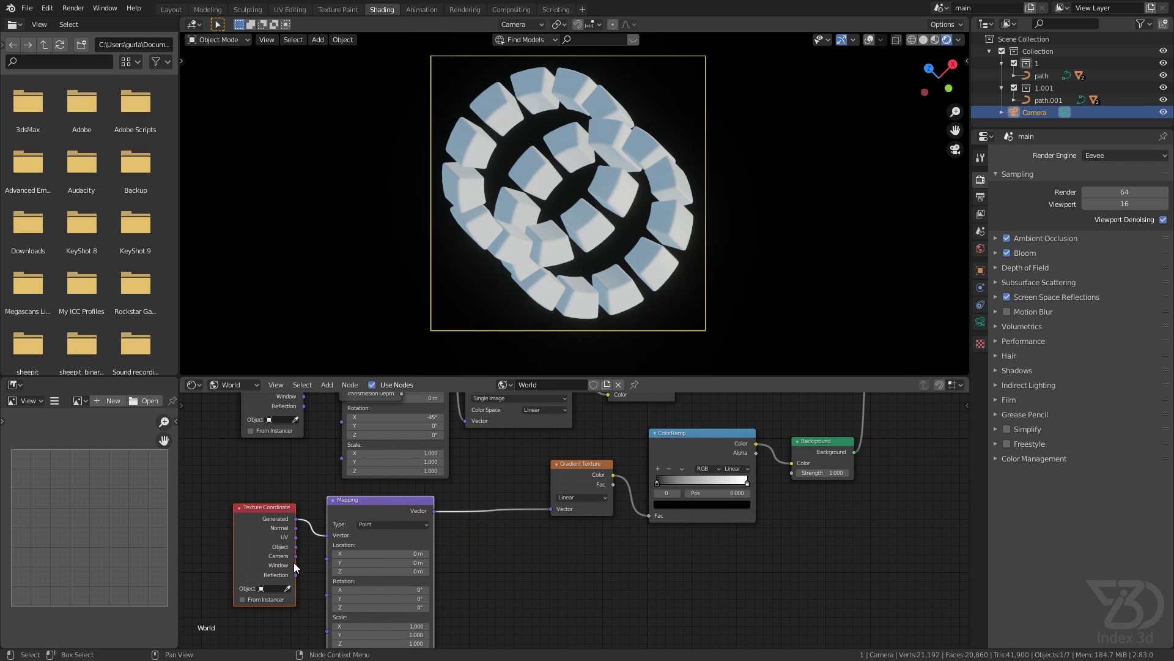
pyautogui.moveTo(296, 565); pyautogui.dragTo(331, 538)
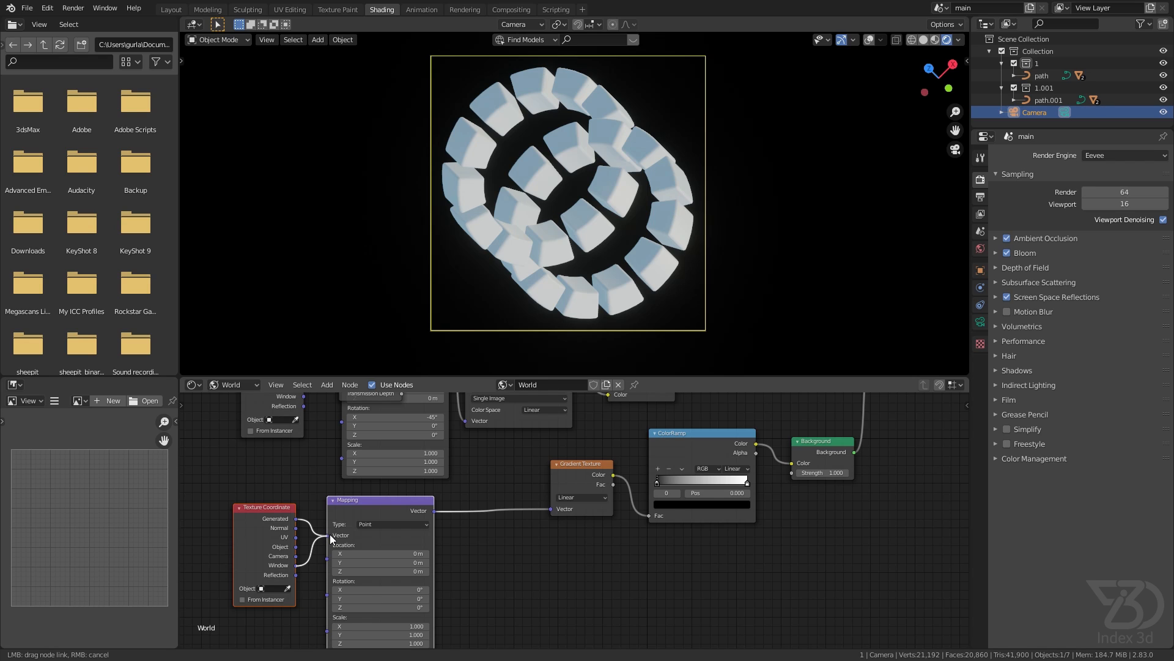
pyautogui.moveTo(345, 534); pyautogui.dragTo(330, 535)
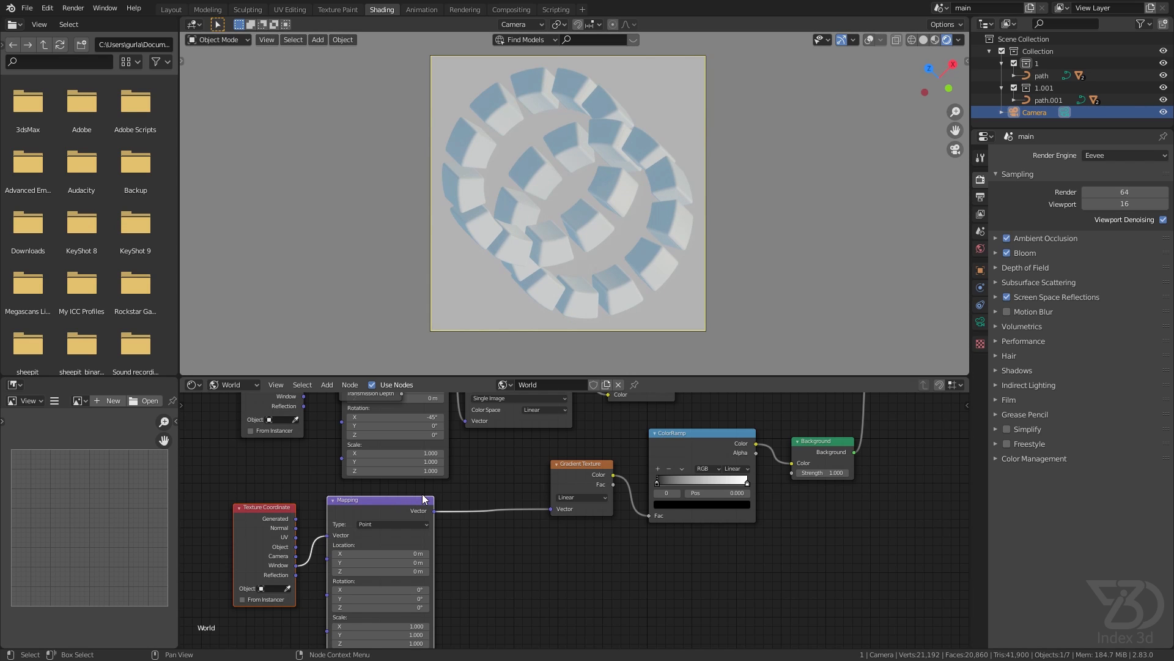
# - Set the gradient's Mapping location to -0.5 m in both X and Y
pyautogui.scroll(-3, 470, 233)
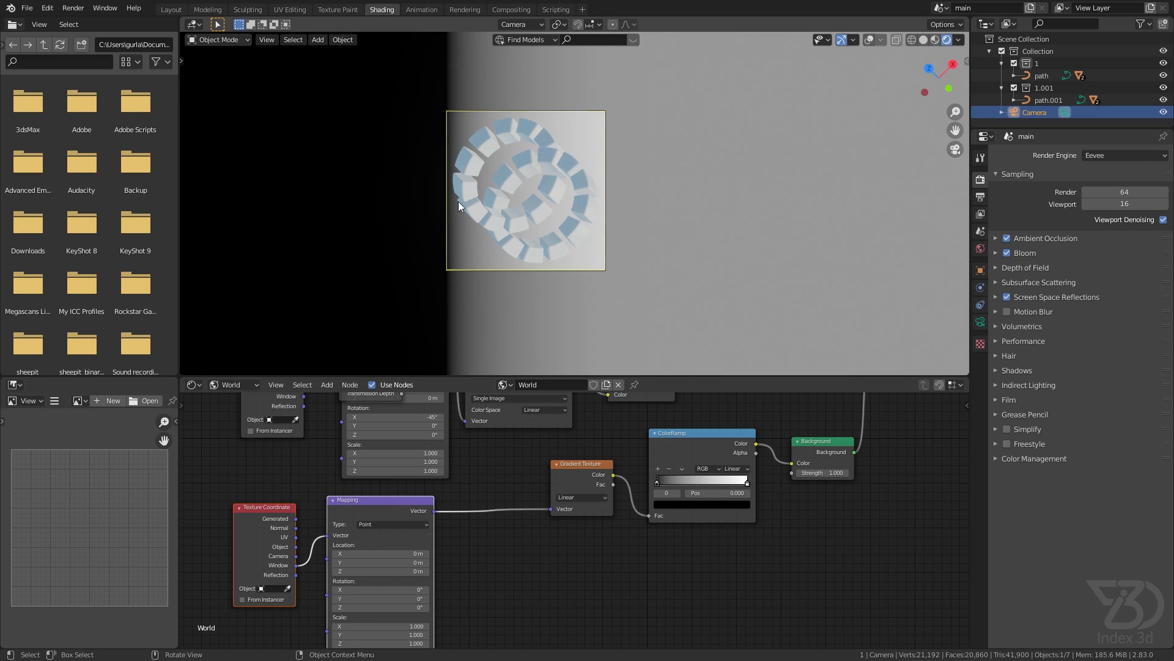
pyautogui.scroll(3, 421, 523)
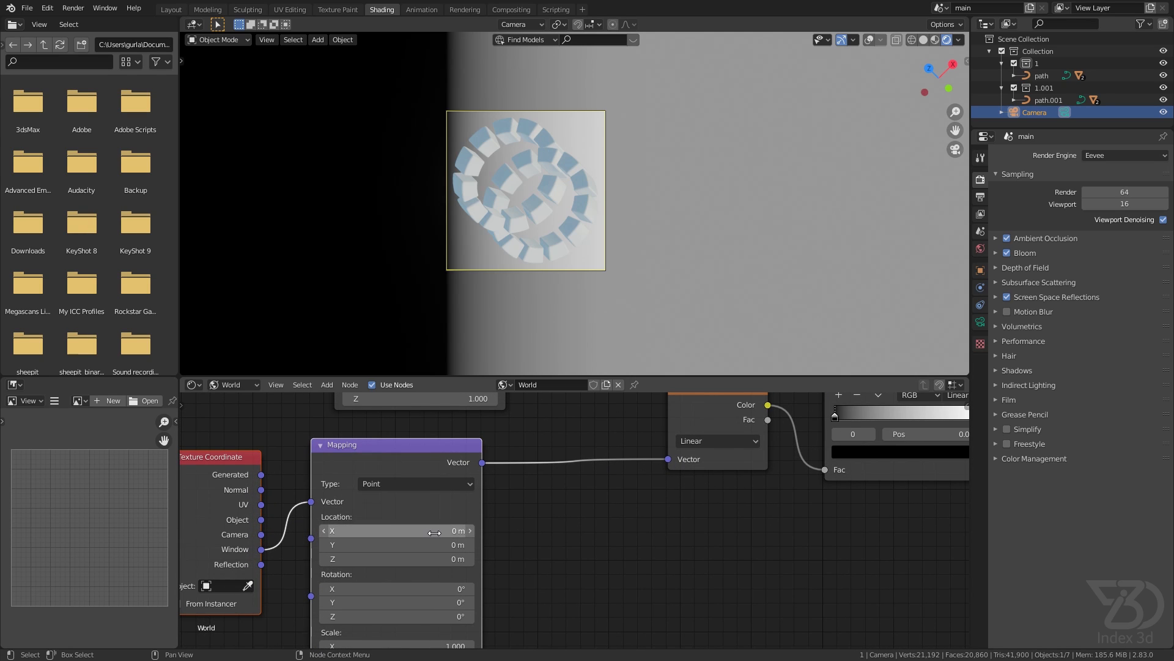
pyautogui.moveTo(437, 530); pyautogui.dragTo(437, 544)
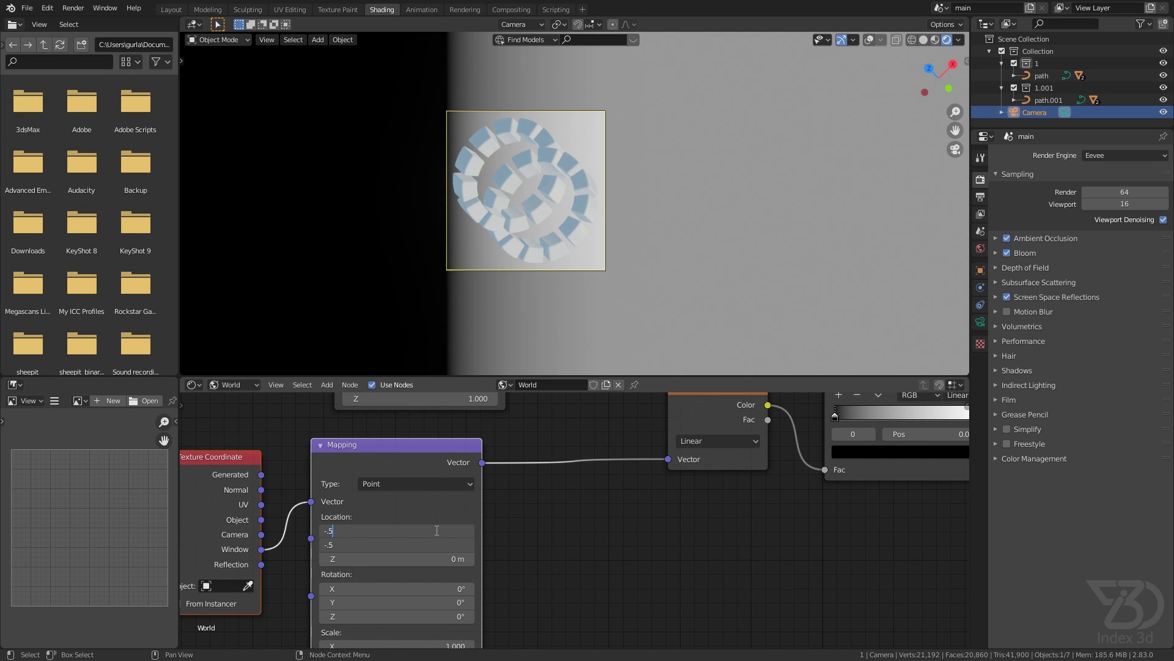
pyautogui.press('Return')
# - Change the Gradient Texture type to Spherical
pyautogui.moveTo(698, 524); pyautogui.dragTo(617, 530, button='middle')
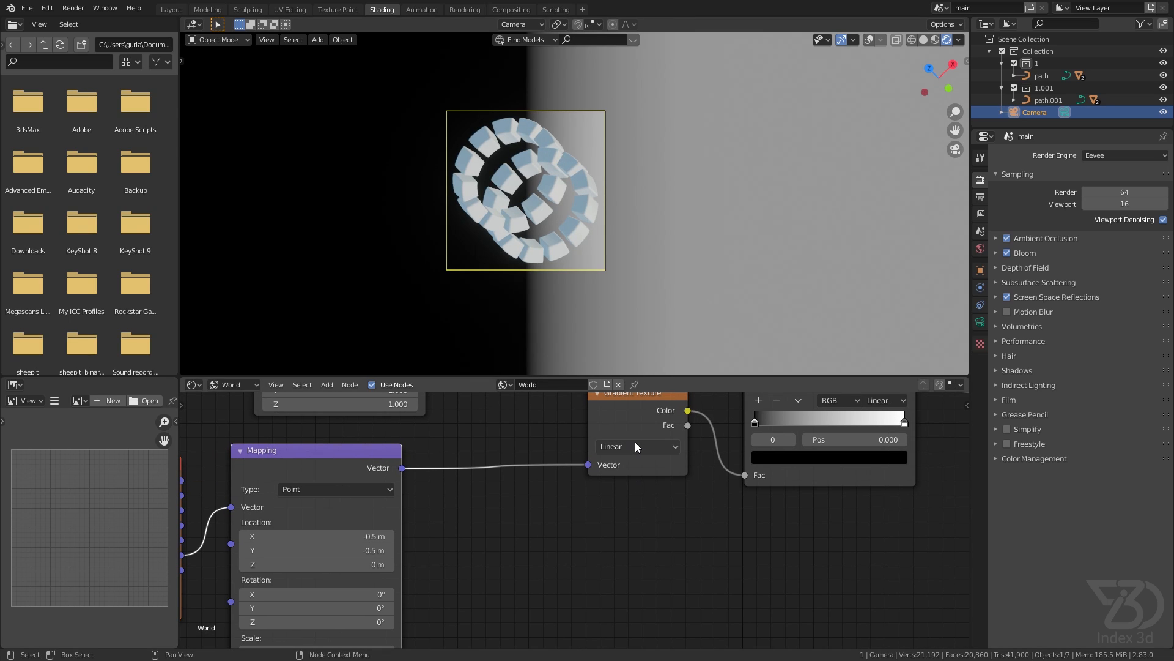
pyautogui.click(635, 446)
pyautogui.click(634, 524)
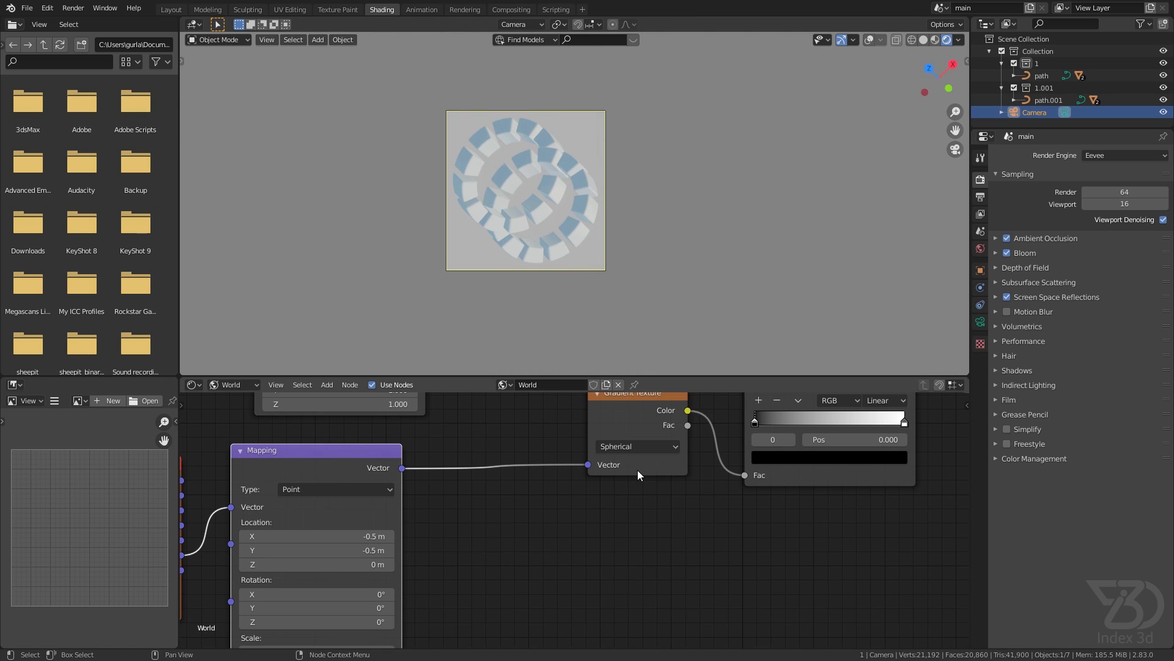
# - Set the ColorRamp interpolation to B-Spline and move its black stop to about 0.8
pyautogui.scroll(-1, 609, 249)
pyautogui.moveTo(751, 420); pyautogui.dragTo(651, 473, button='middle')
pyautogui.scroll(1, 657, 475)
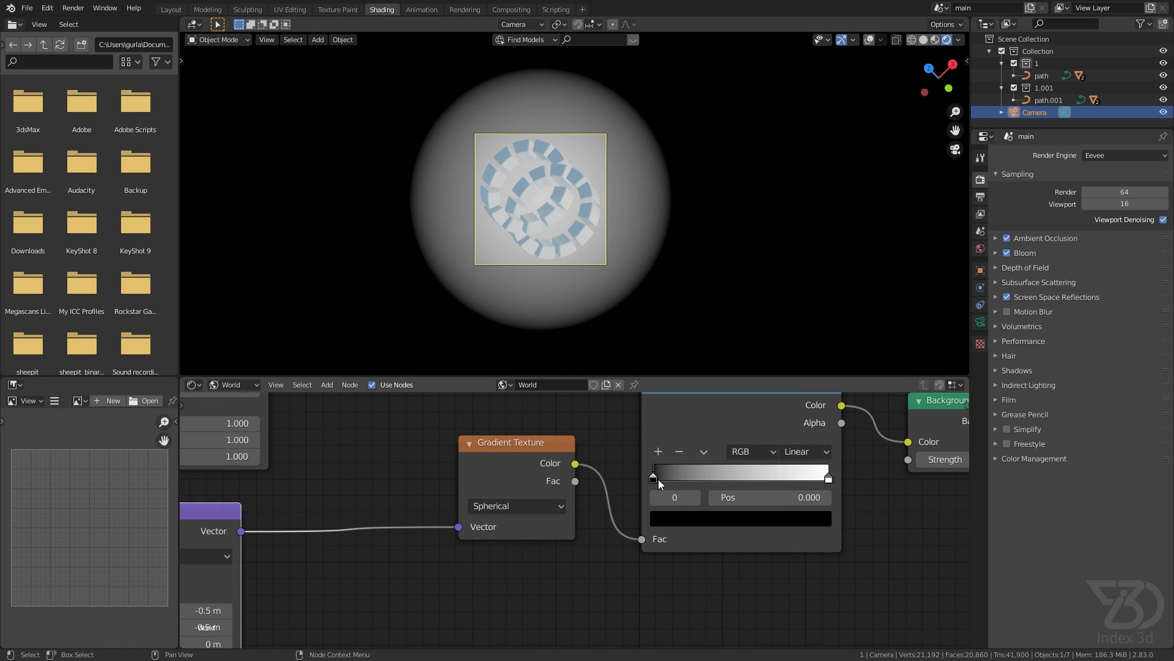
pyautogui.moveTo(660, 484); pyautogui.dragTo(778, 485)
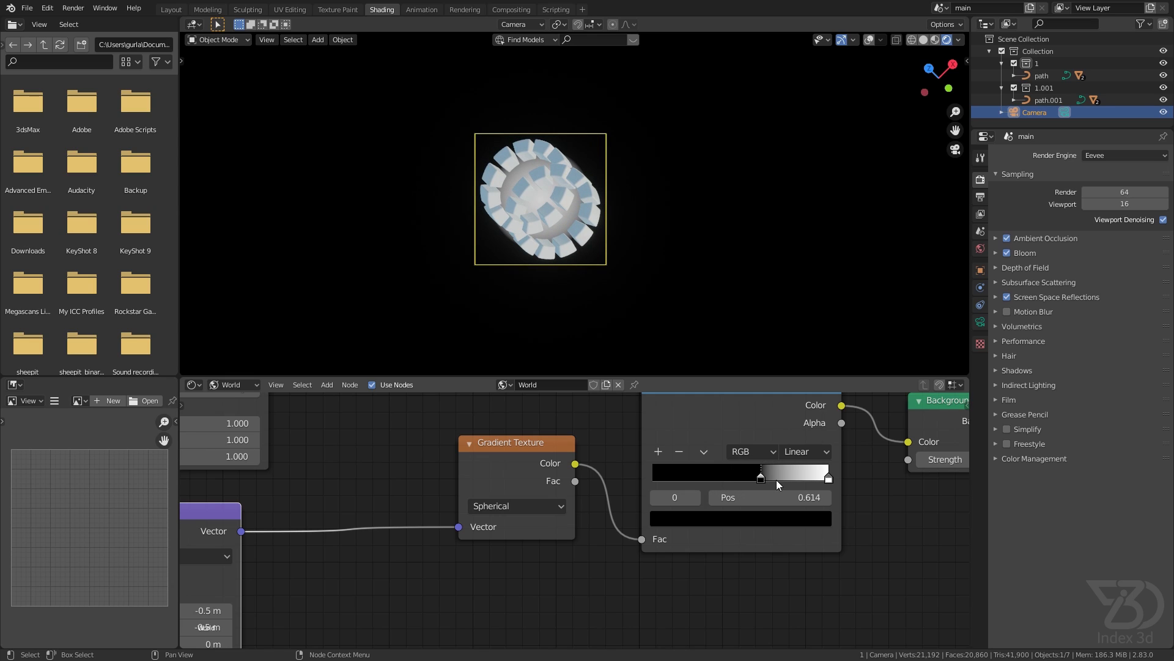
pyautogui.click(805, 452)
pyautogui.click(811, 519)
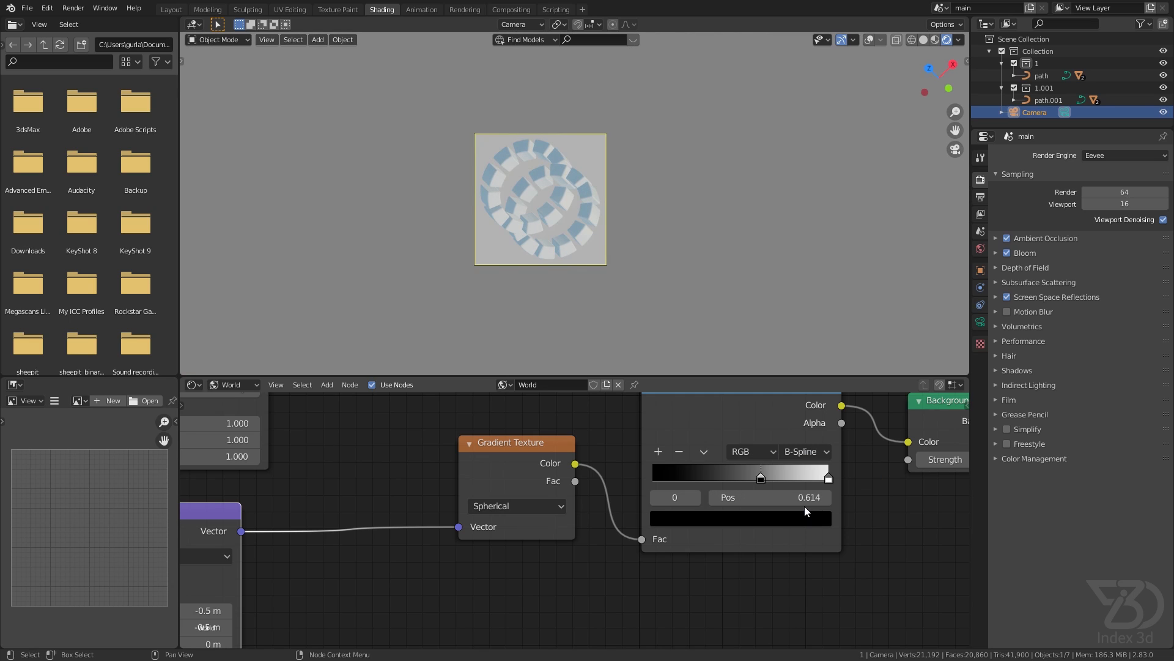
pyautogui.moveTo(769, 481); pyautogui.dragTo(798, 484)
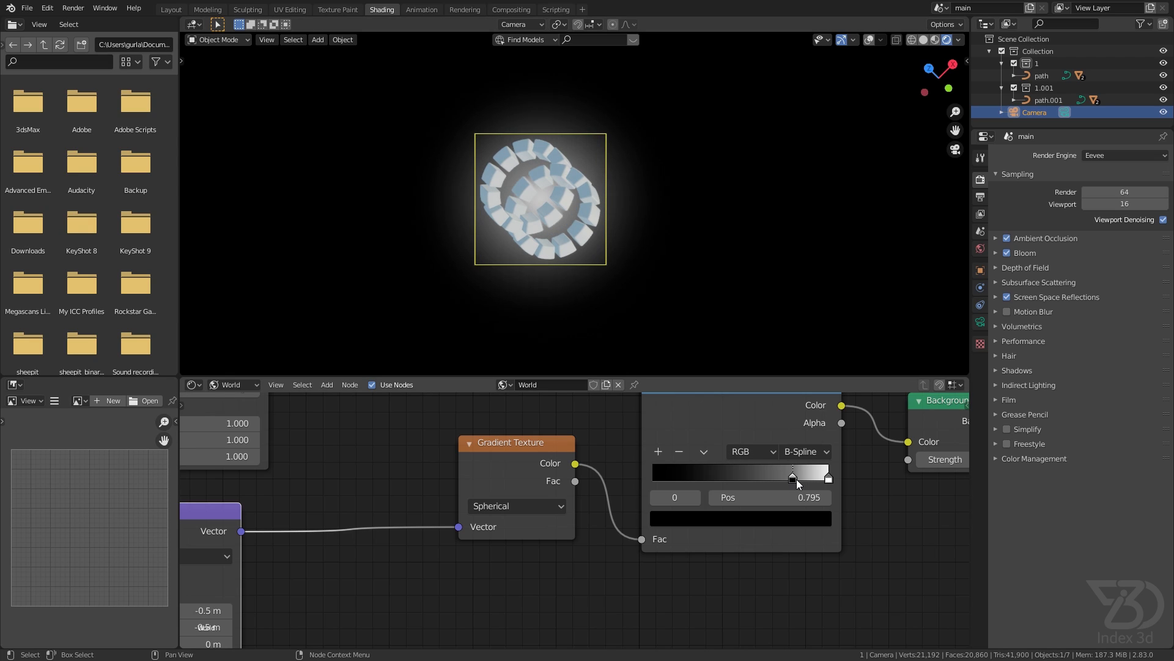
pyautogui.click(829, 479)
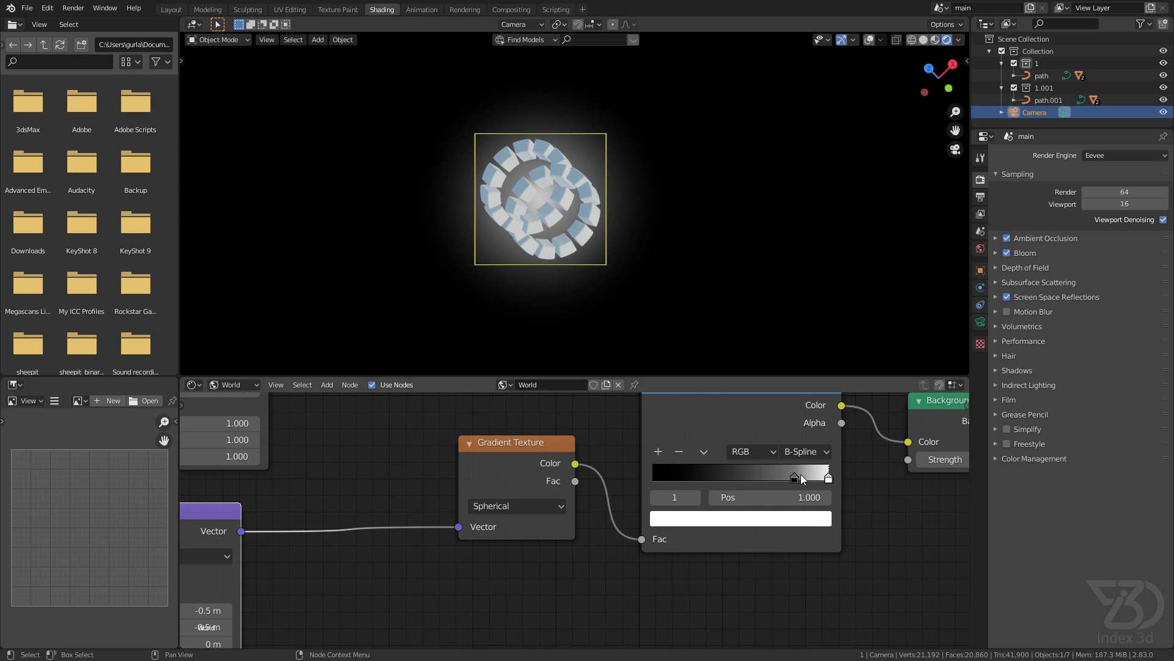
pyautogui.click(685, 455)
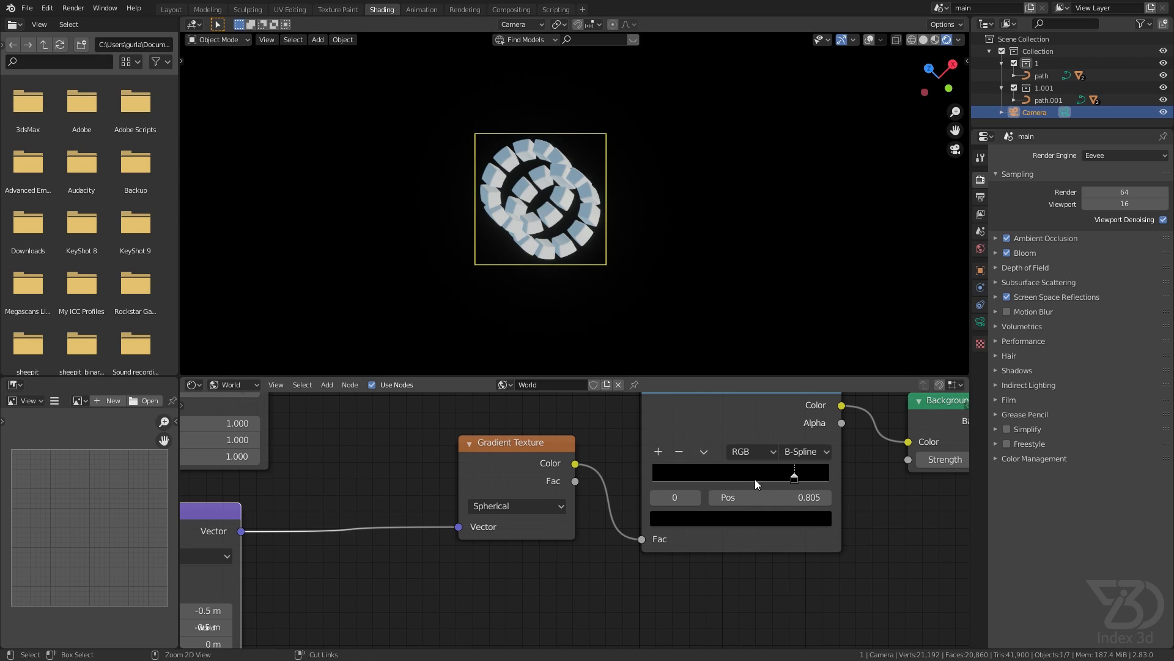
pyautogui.hotkey('ctrl', 'z')
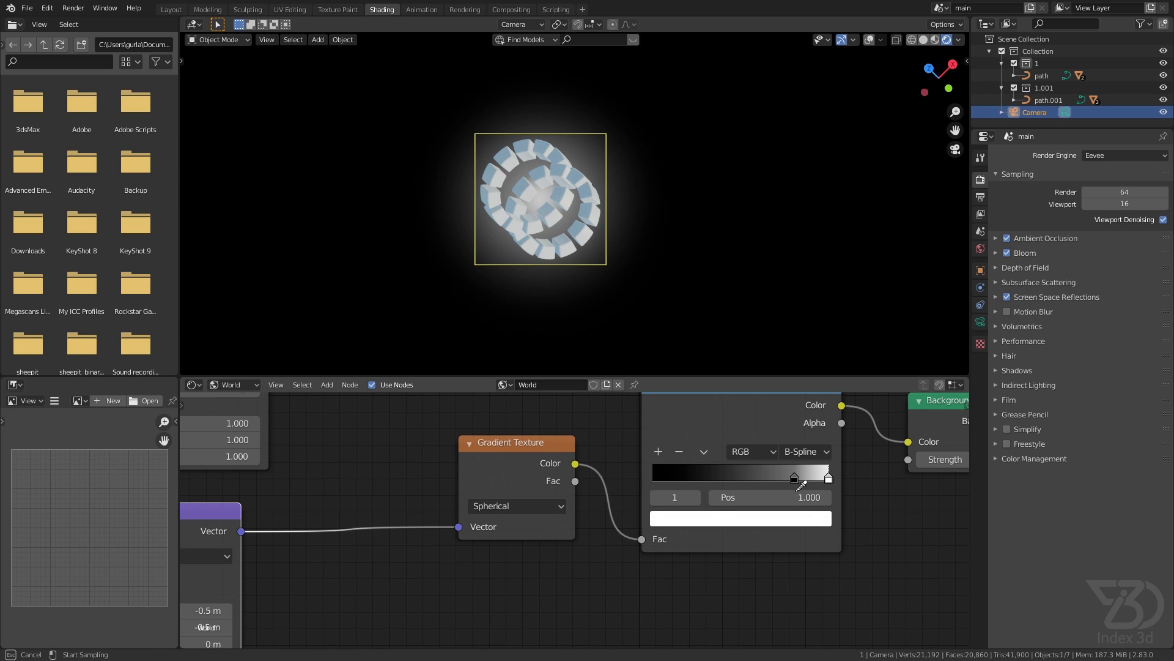
# - Darken the ColorRamp's white stop to gray with the black stop moved to position 0.664, and save the file
pyautogui.hotkey('ctrl', 'z')
pyautogui.moveTo(798, 478); pyautogui.dragTo(769, 479)
pyautogui.scroll(4, 578, 227)
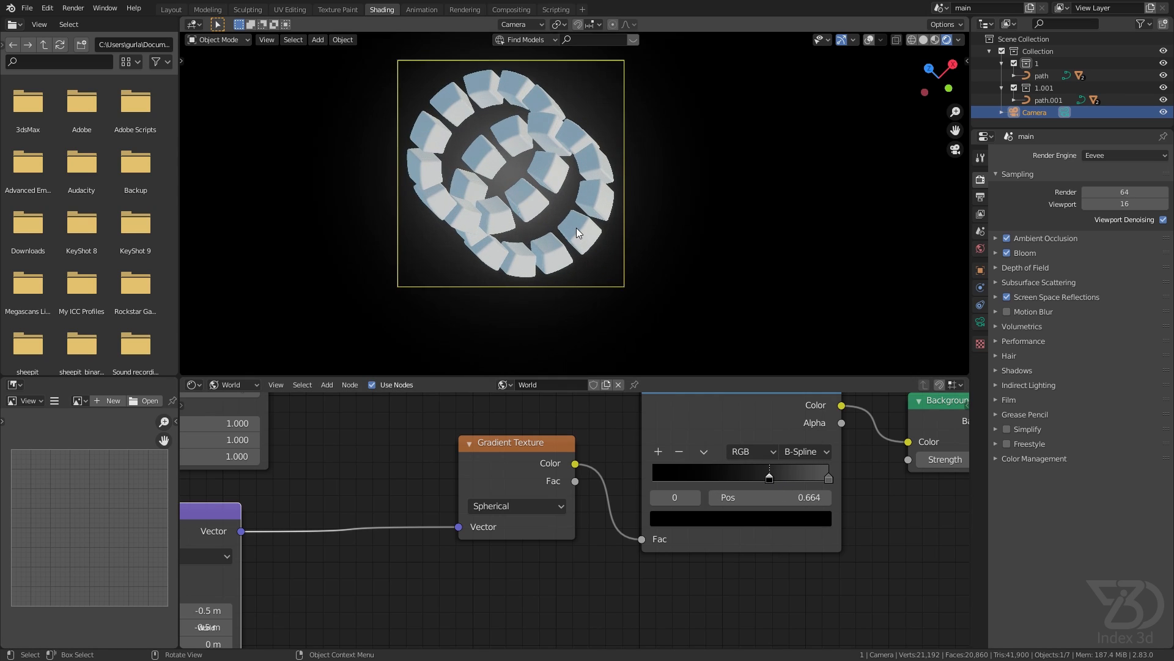
pyautogui.keyDown('shift'); pyautogui.moveTo(538, 185); pyautogui.dragTo(586, 205, button='middle'); pyautogui.keyUp('shift')
pyautogui.hotkey('ctrl', 's')
# - Switch the shader editor to object materials and rename the material of the path.001 chain's blocks as mango
pyautogui.click(234, 384)
pyautogui.click(239, 405)
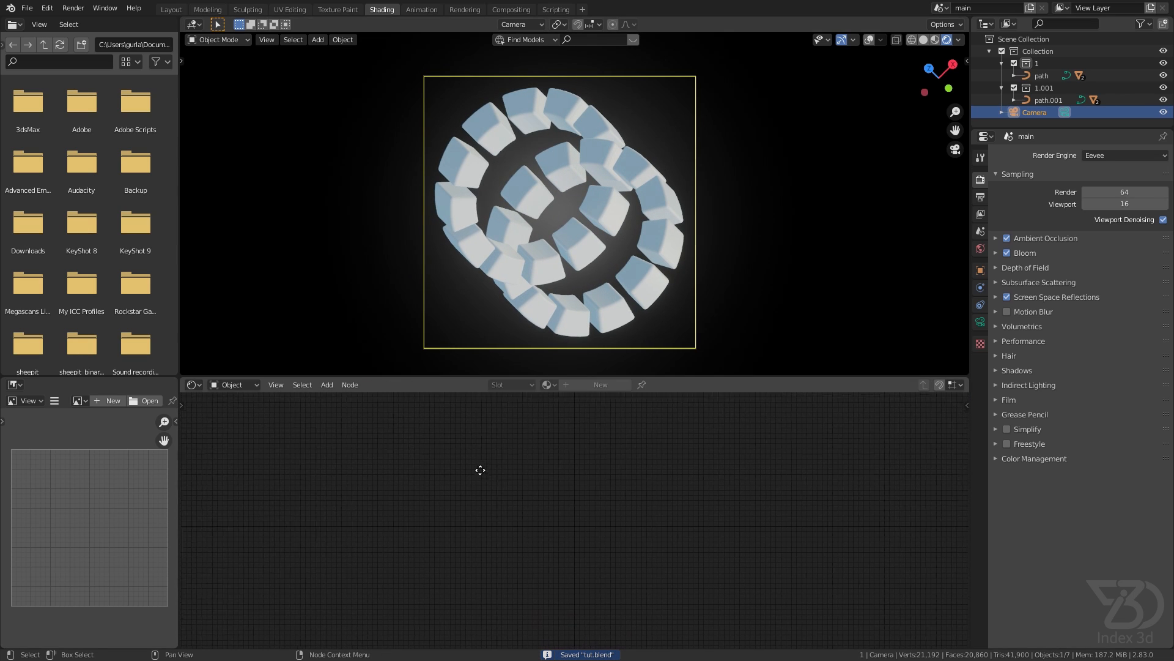
pyautogui.click(590, 161)
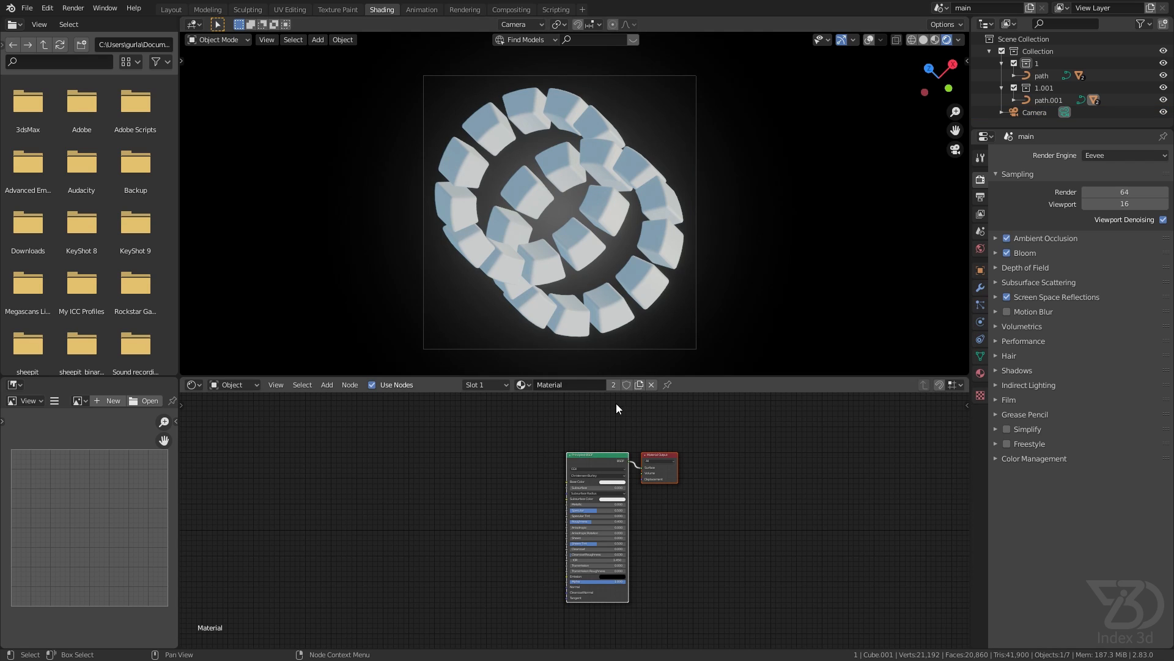
pyautogui.write('mango')
pyautogui.press('Return')
# - Move the Material Output farther from the Principled BSDF, and set the mango material's Subsurface to 0.975
pyautogui.scroll(3, 673, 489)
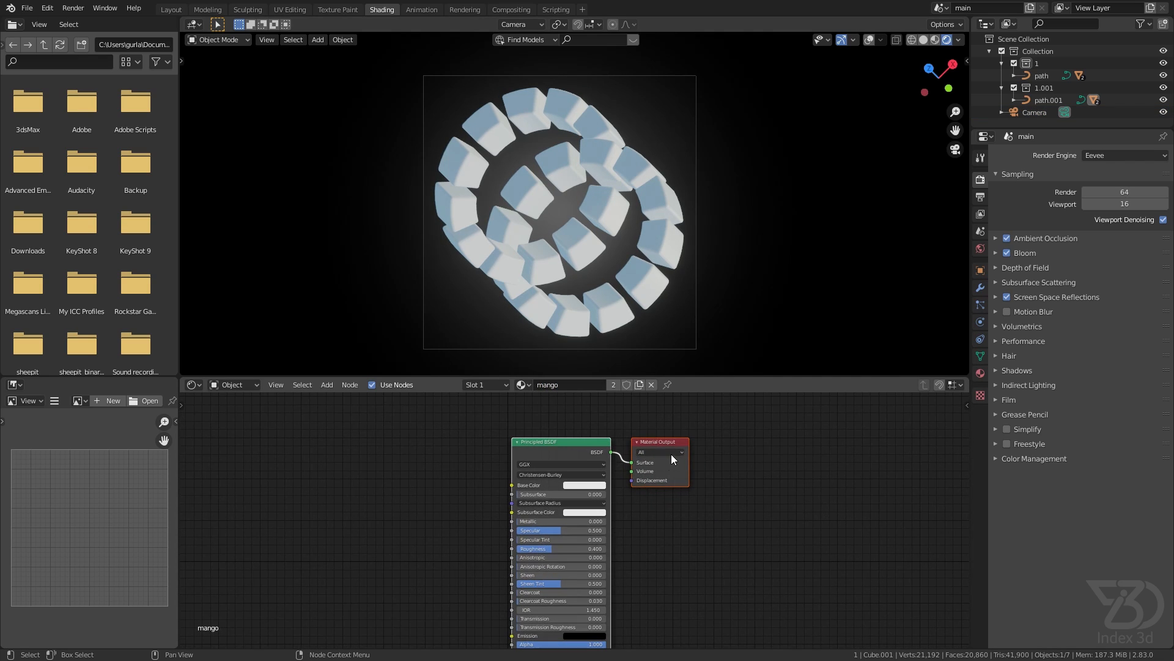
pyautogui.moveTo(663, 442); pyautogui.dragTo(695, 435)
pyautogui.moveTo(528, 505); pyautogui.dragTo(505, 499)
pyautogui.click(561, 488)
pyautogui.write('1')
pyautogui.press('Return')
pyautogui.scroll(4, 561, 488)
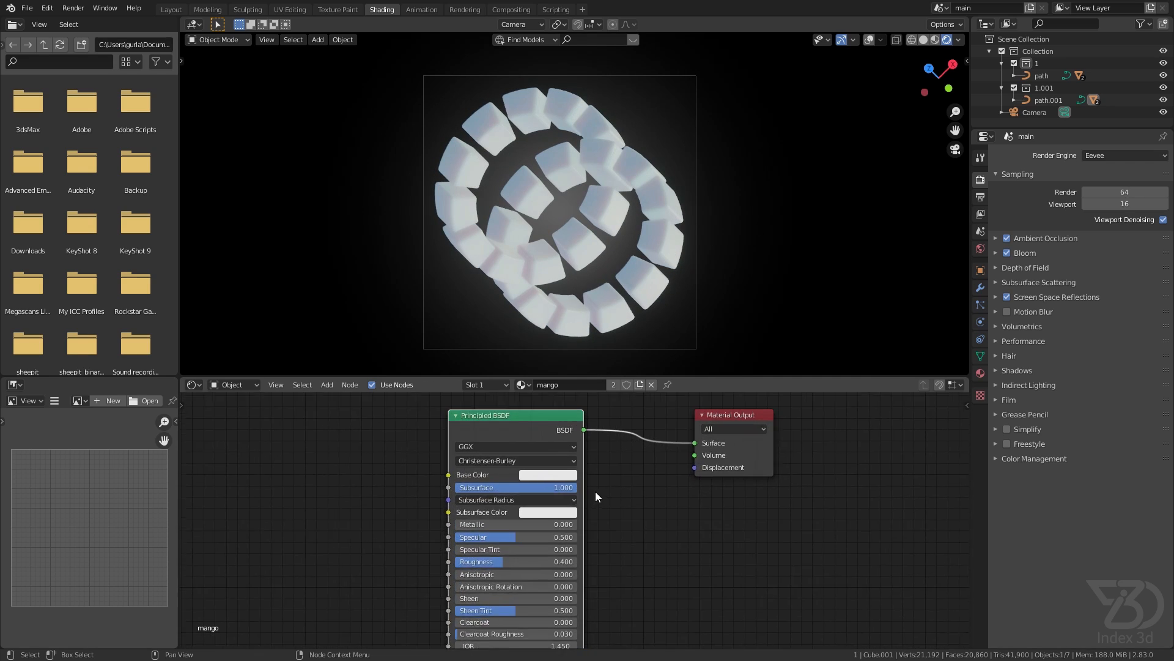
pyautogui.click(560, 489)
pyautogui.write('.97')
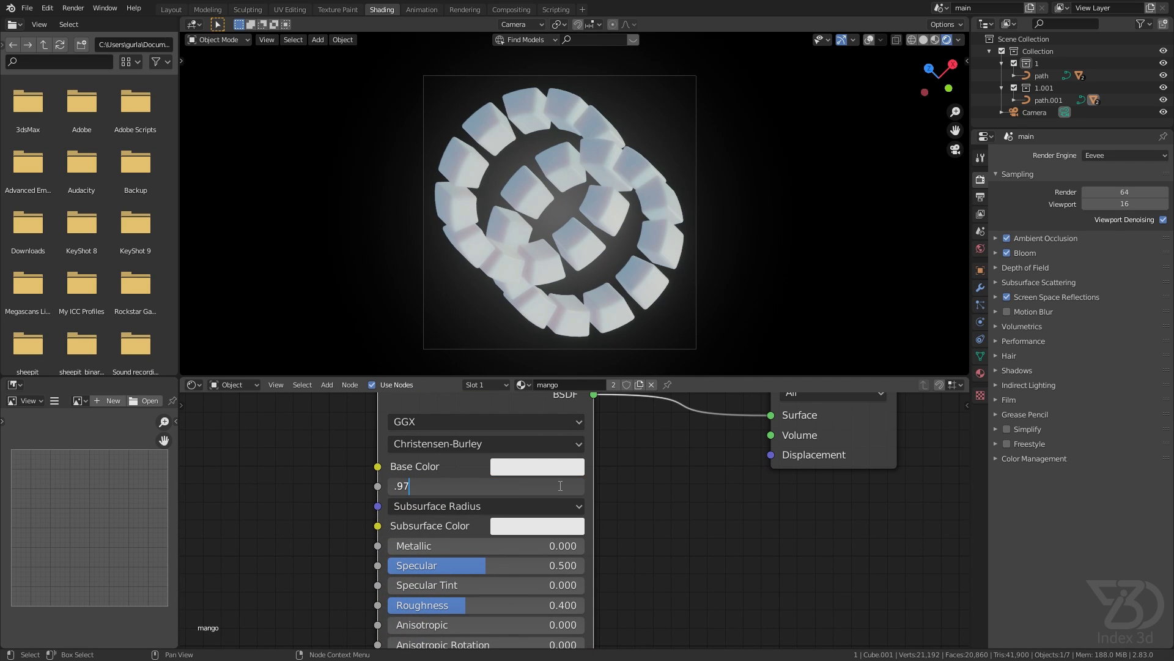
pyautogui.write('5')
pyautogui.press('Return')
# - Set the mango material's Subsurface Color to orange with hue 0.102, saturation 0.873 and value 0.906
pyautogui.click(537, 525)
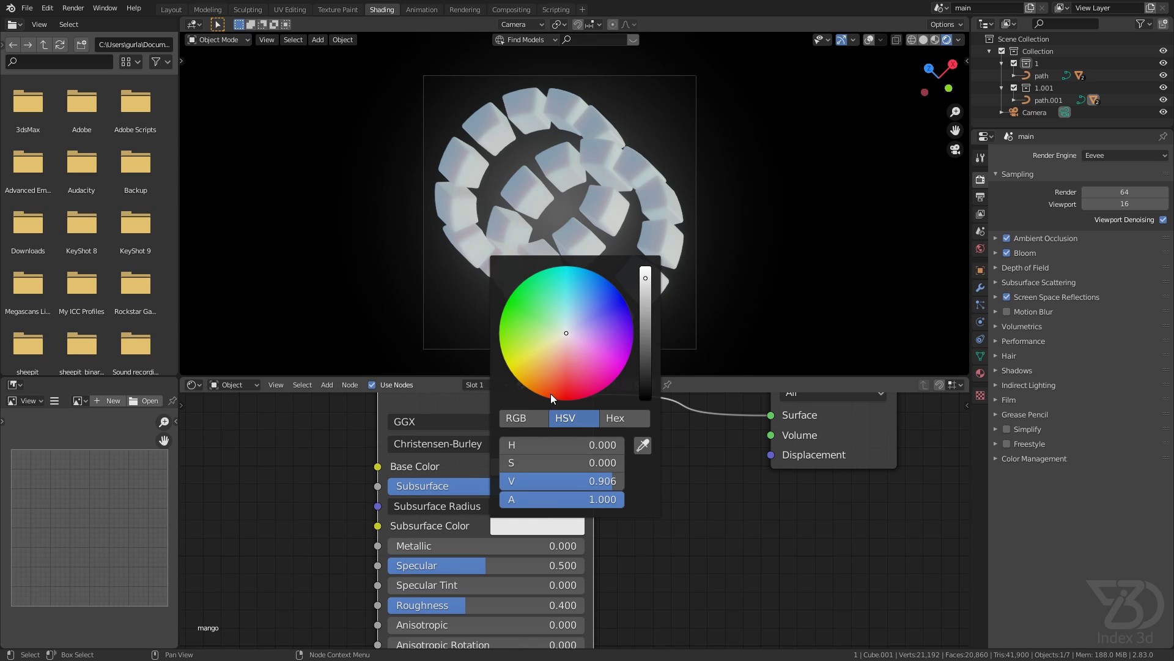
pyautogui.moveTo(552, 394)
pyautogui.mouseDown()
pyautogui.moveTo(546, 377)
pyautogui.moveTo(532, 379)
pyautogui.mouseUp()
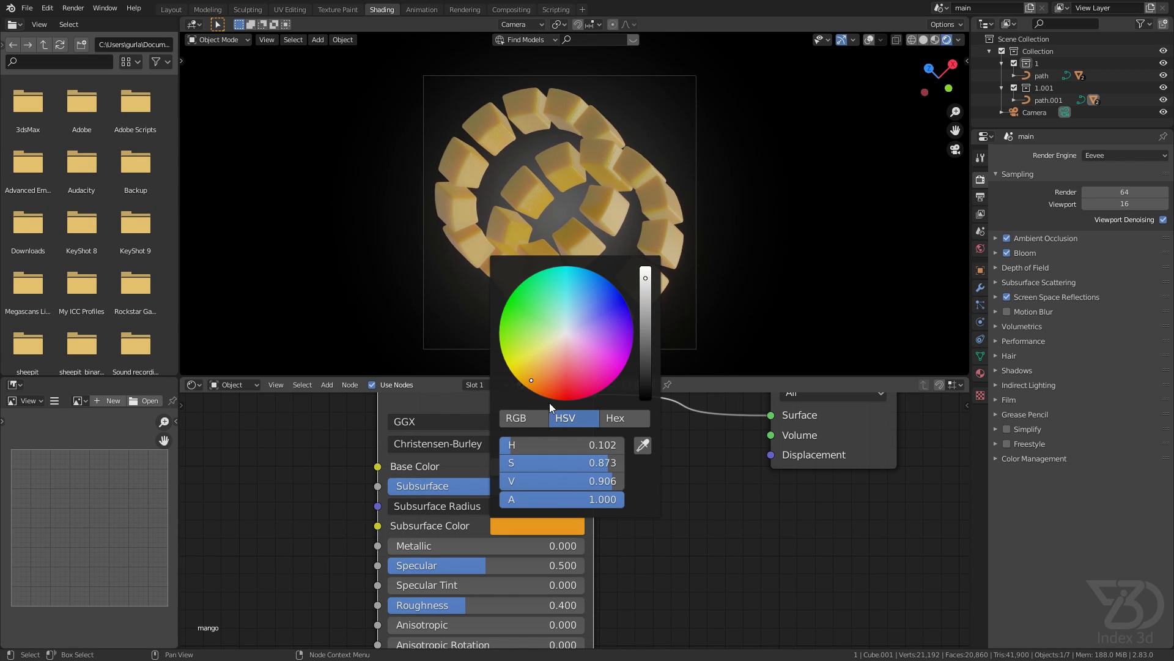
pyautogui.moveTo(659, 475); pyautogui.dragTo(758, 546, button='middle')
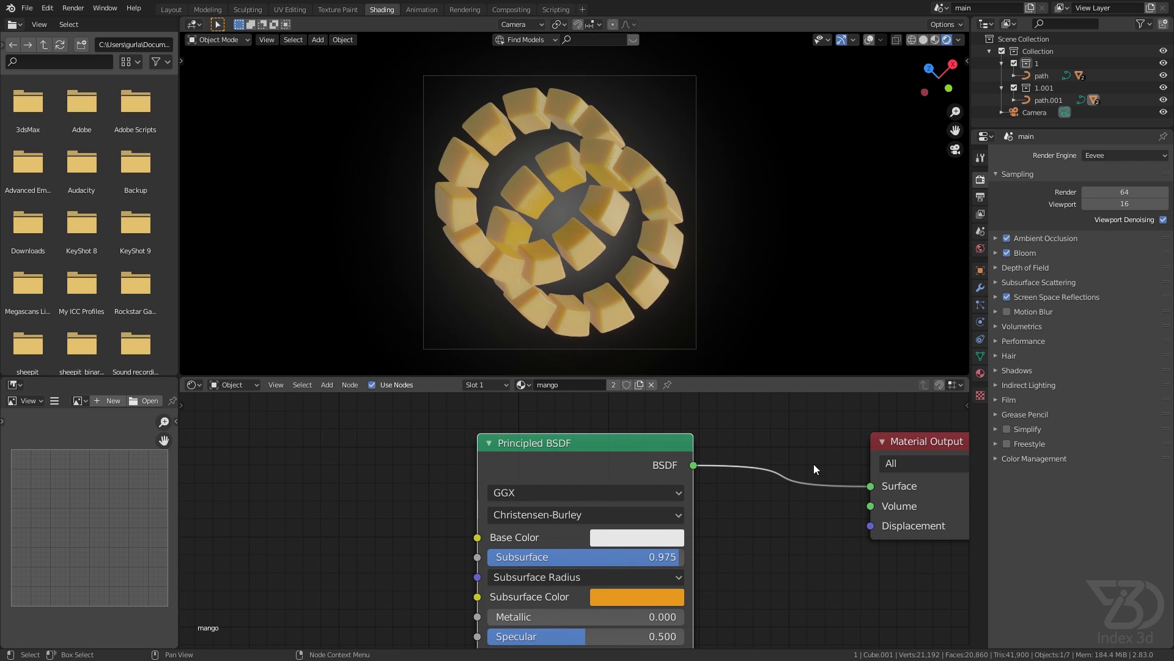
# - Set the Color Management look to Very High Contrast
pyautogui.click(1004, 457)
pyautogui.click(1114, 508)
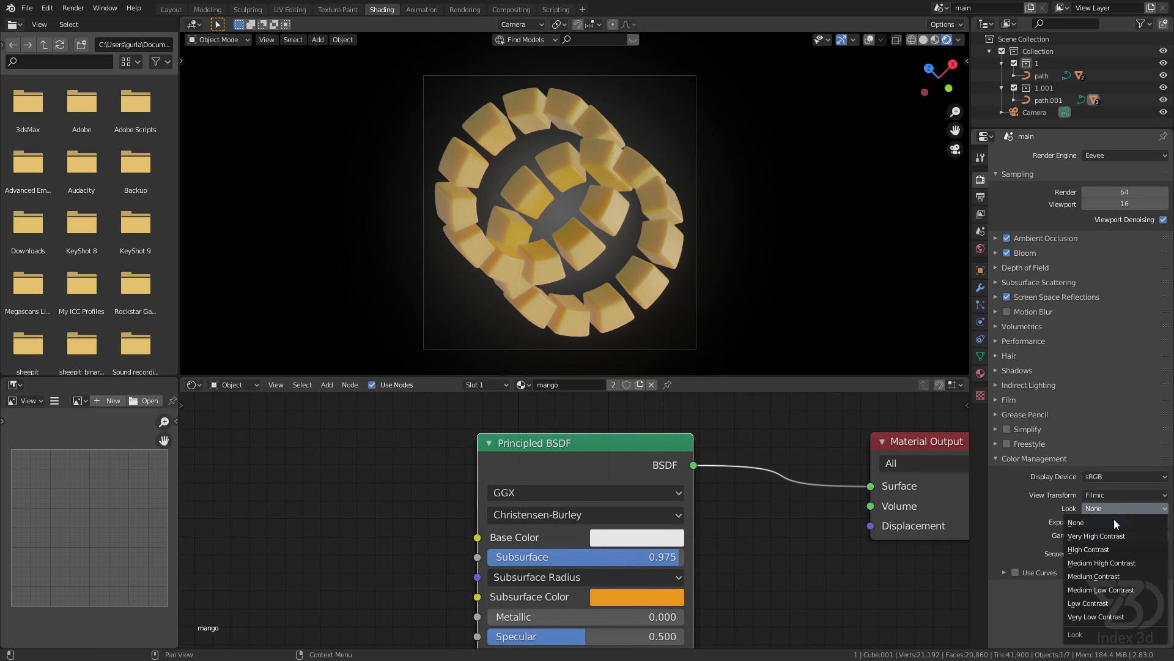
pyautogui.click(1096, 536)
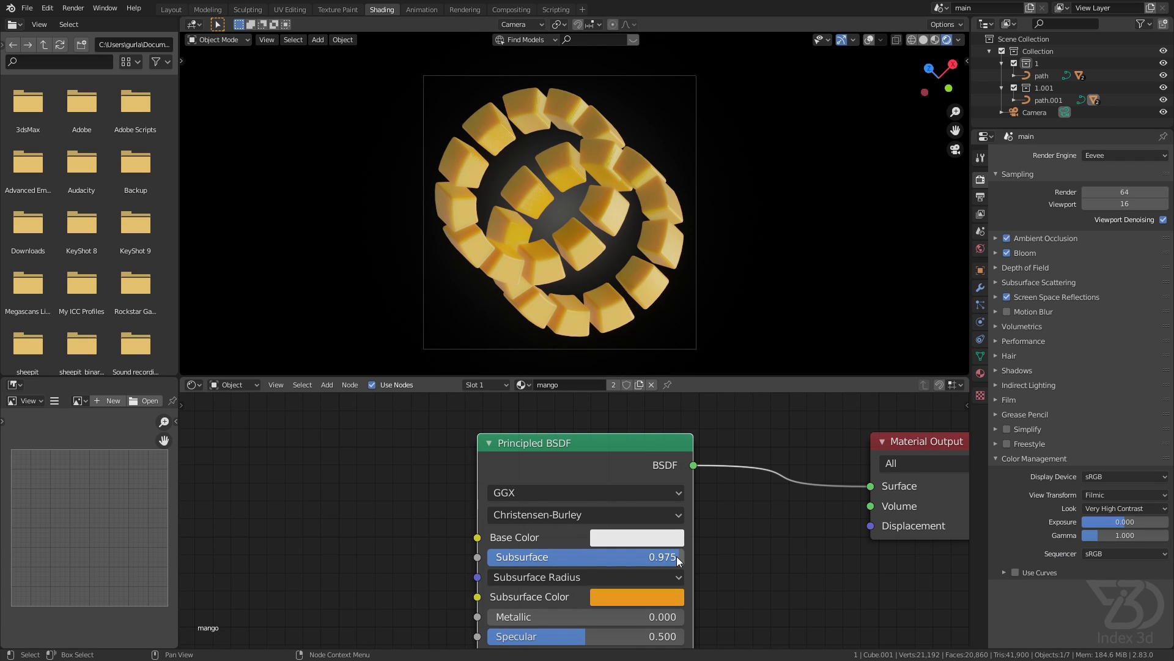
# - Shift the mango material's Subsurface Color to a deeper, more saturated orange
pyautogui.scroll(1, 676, 556)
pyautogui.click(675, 596)
pyautogui.moveTo(627, 441); pyautogui.dragTo(623, 450)
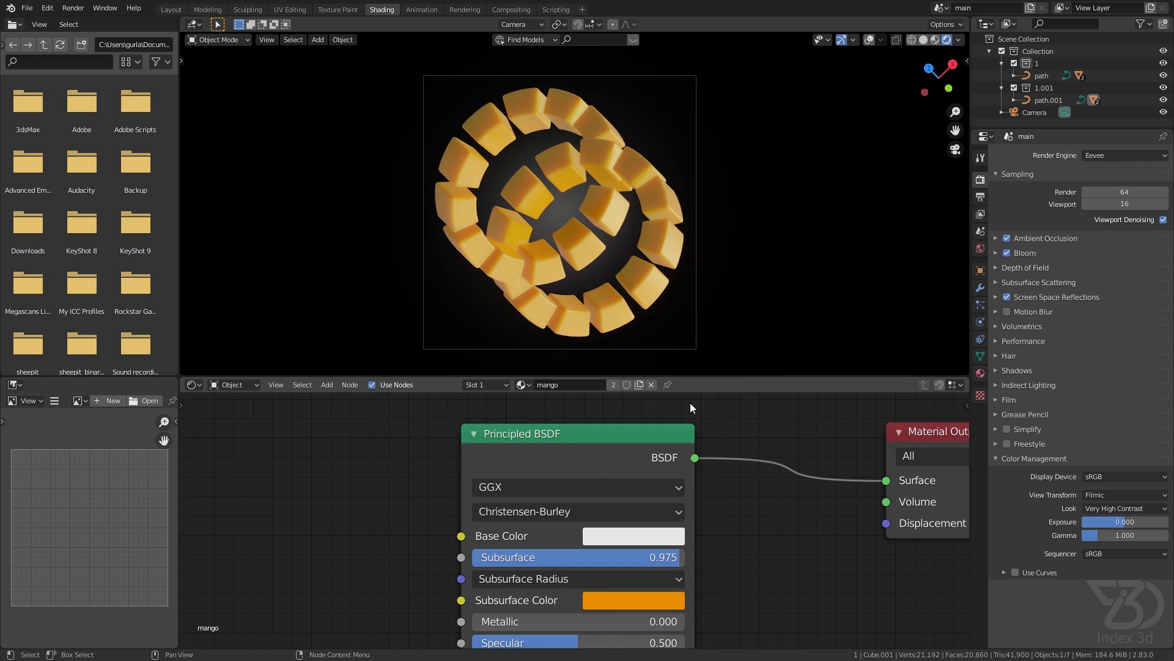
# - Give the blocks of the path chain their own copy of the mango material and rename it coco
pyautogui.click(568, 102)
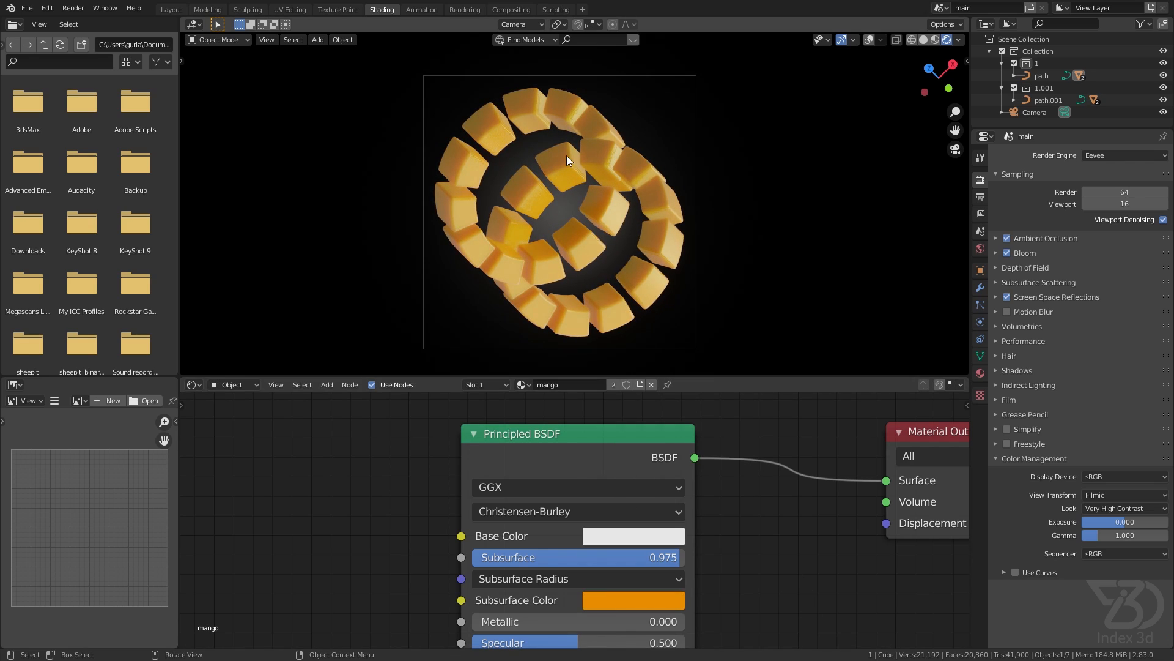
pyautogui.click(639, 384)
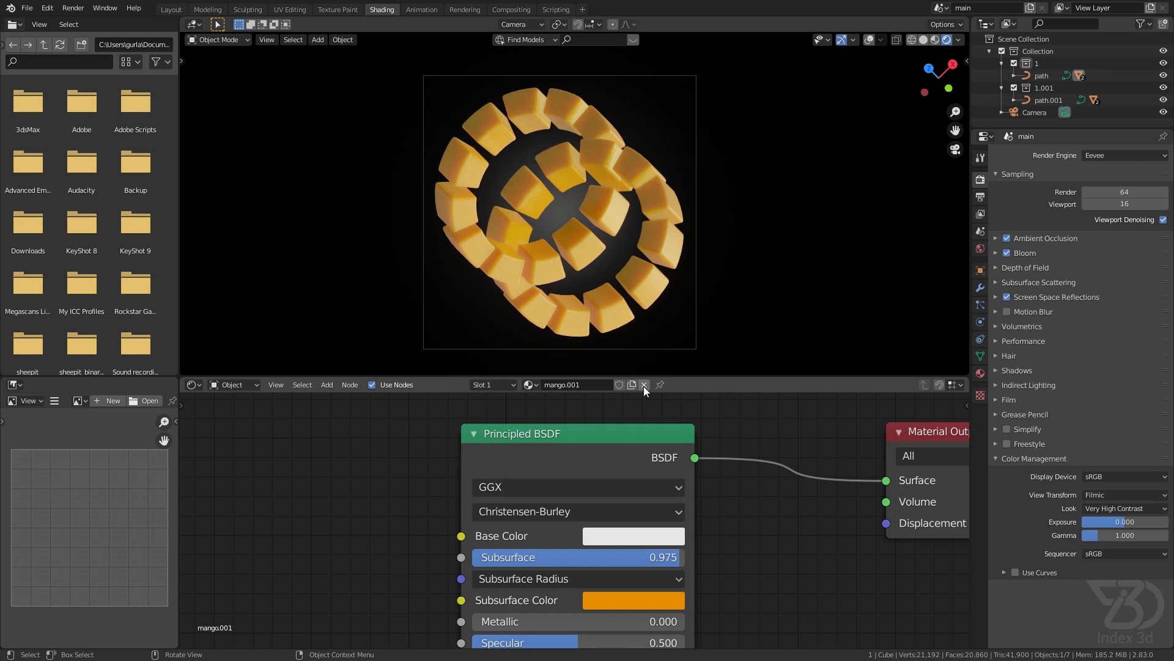
pyautogui.click(587, 384)
pyautogui.write('co')
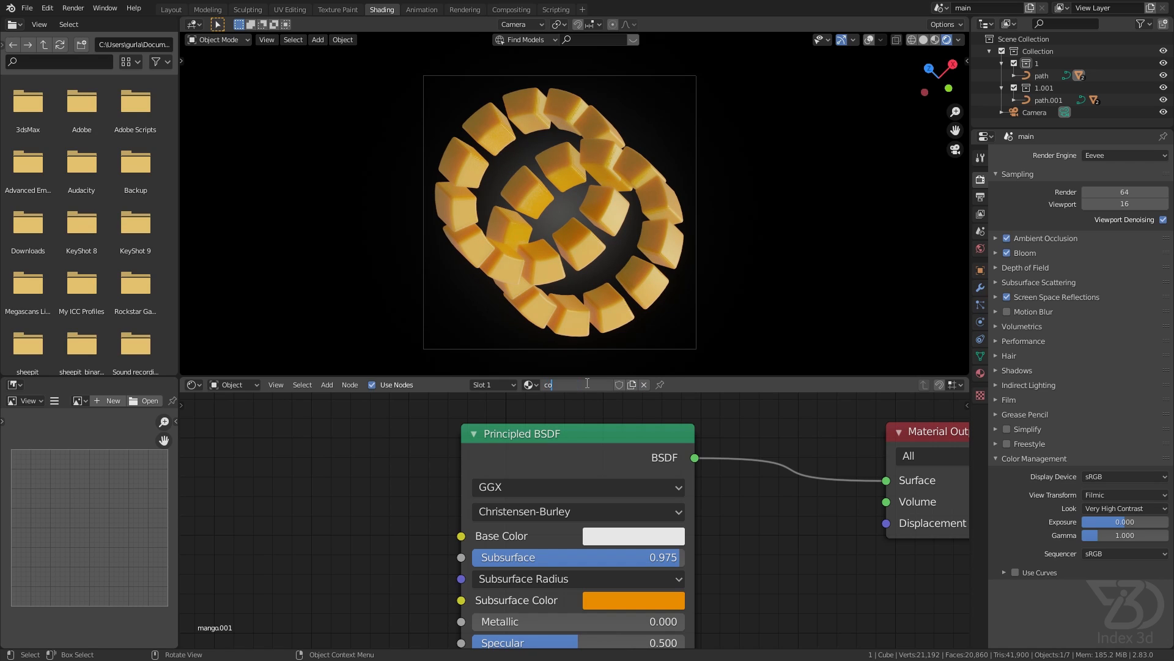
pyautogui.write('co')
pyautogui.press('Return')
# - Add an RGB node feeding coco's Subsurface Color, and set it to burnt orange with hue 0.075, saturation 1.000 and value 0.735
pyautogui.hotkey('shift', 'a')
pyautogui.moveTo(342, 466)
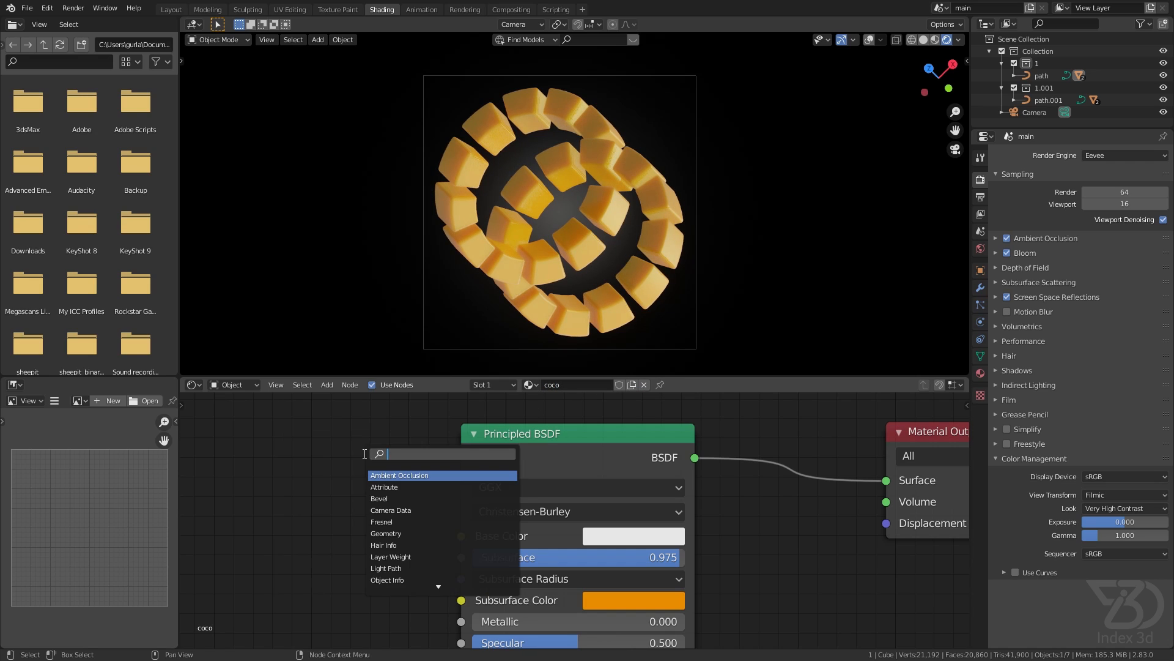
pyautogui.write('rgb')
pyautogui.press('Return')
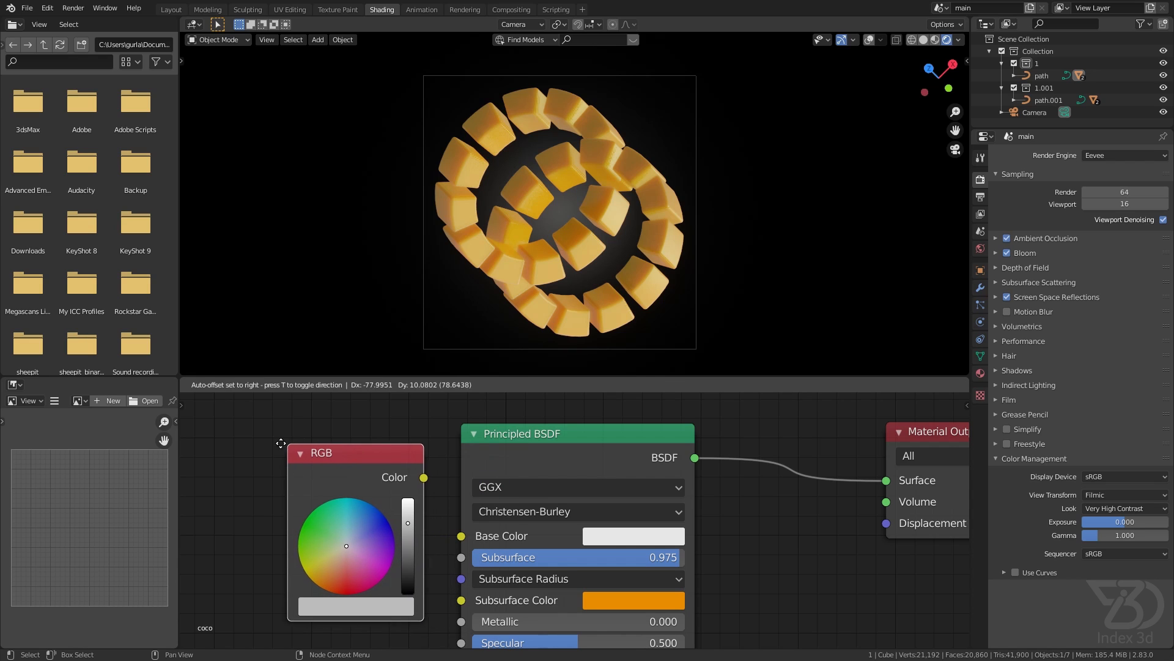
pyautogui.click(409, 484)
pyautogui.moveTo(416, 477); pyautogui.dragTo(462, 601)
pyautogui.moveTo(375, 455); pyautogui.dragTo(292, 457)
pyautogui.click(318, 600)
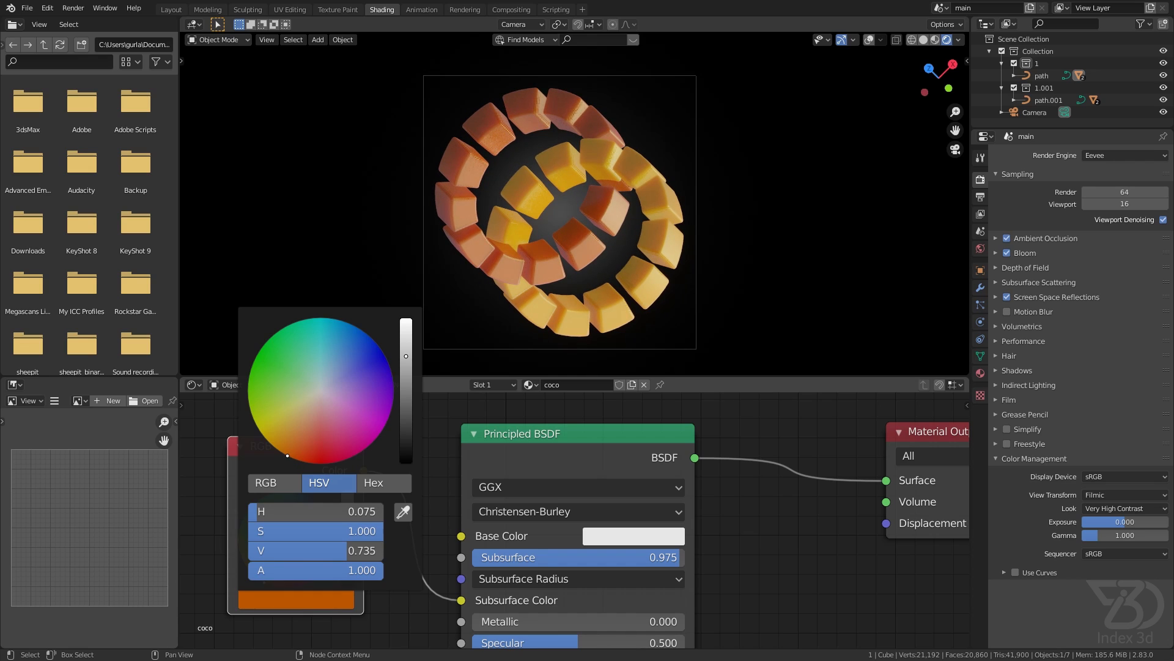
# - Unlink the RGB node from Subsurface Color and reconnect it, placing the node close beside the Principled BSDF
pyautogui.press('g')
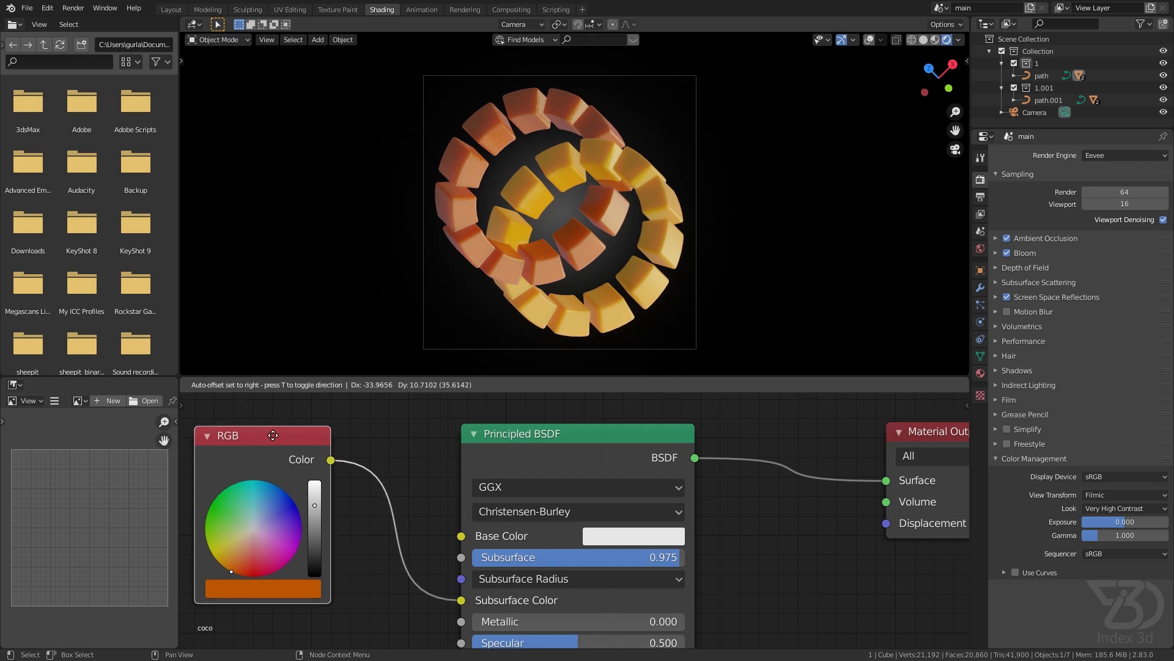
pyautogui.click(400, 543)
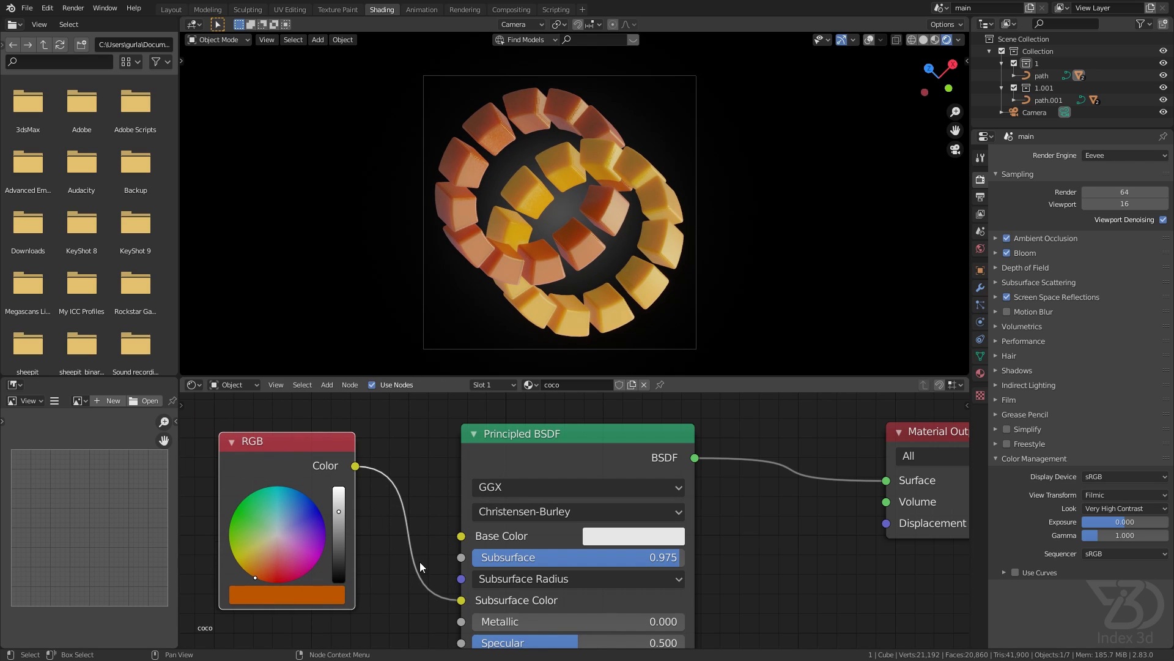
pyautogui.press('g')
pyautogui.click(453, 591)
pyautogui.moveTo(459, 599); pyautogui.dragTo(429, 551)
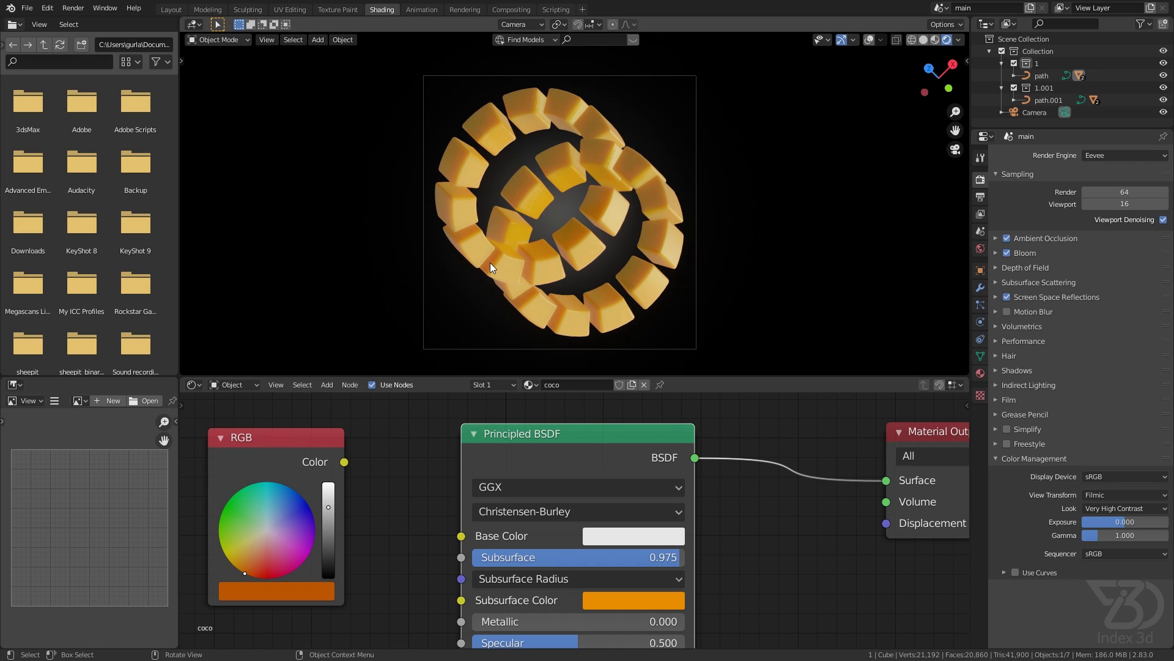
pyautogui.moveTo(345, 462); pyautogui.dragTo(462, 599)
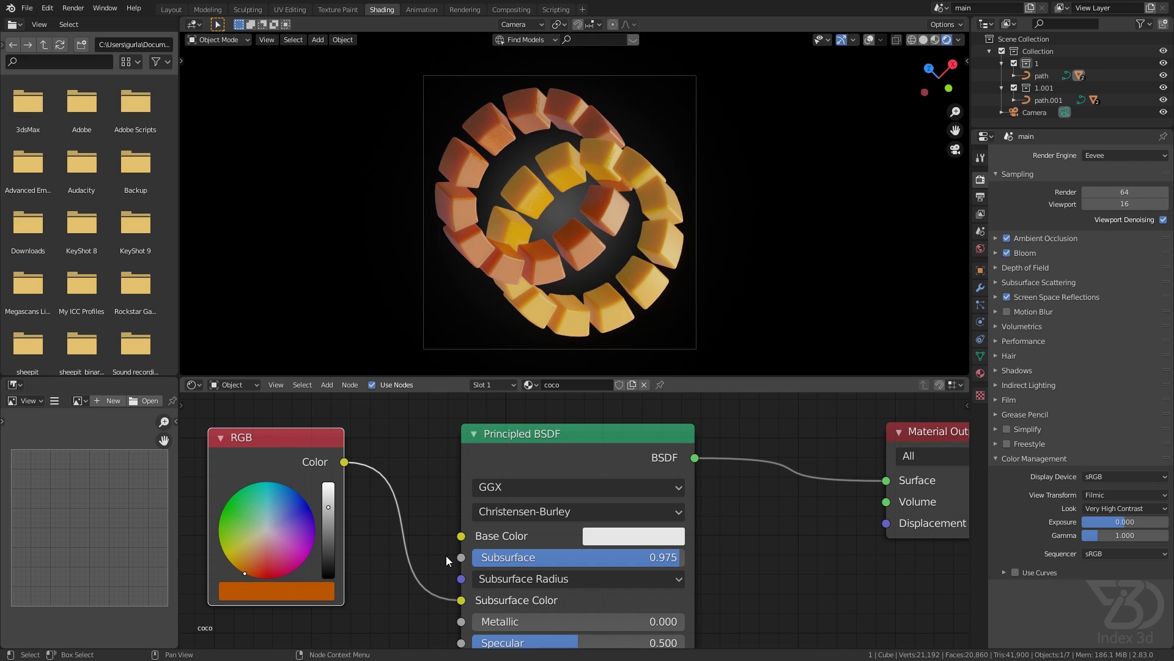
pyautogui.moveTo(315, 445); pyautogui.dragTo(368, 445)
pyautogui.scroll(-1, 507, 456)
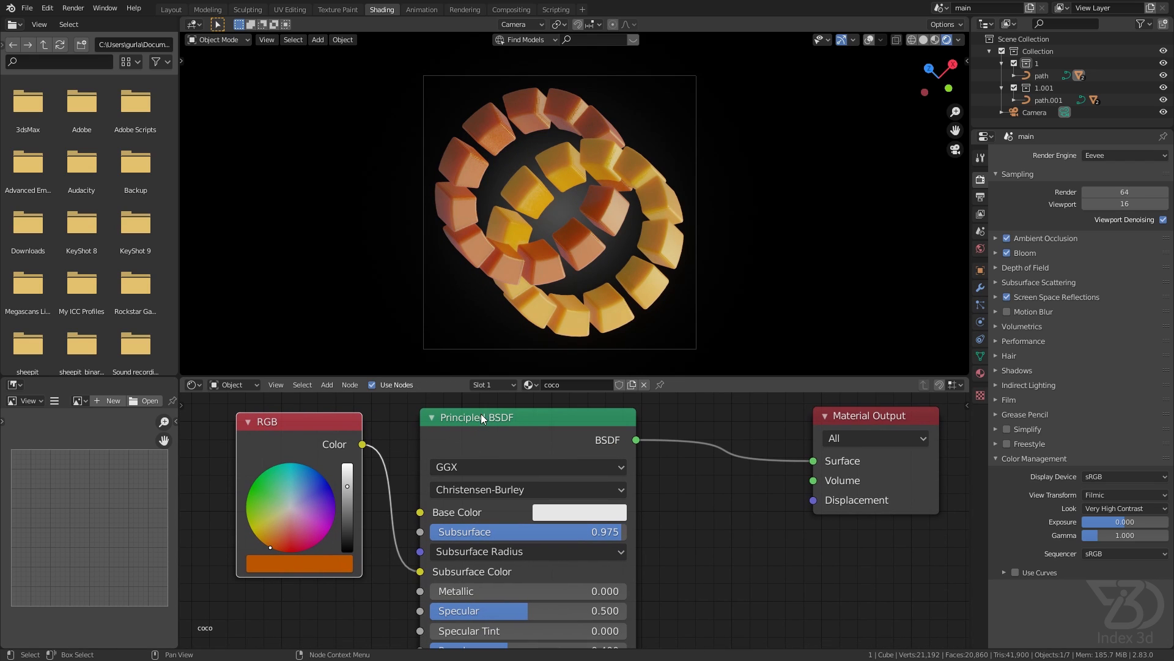
# - Save the file and briefly play the animation to preview both chain materials in the rendered view
pyautogui.hotkey('ctrl', 's')
pyautogui.press('space')
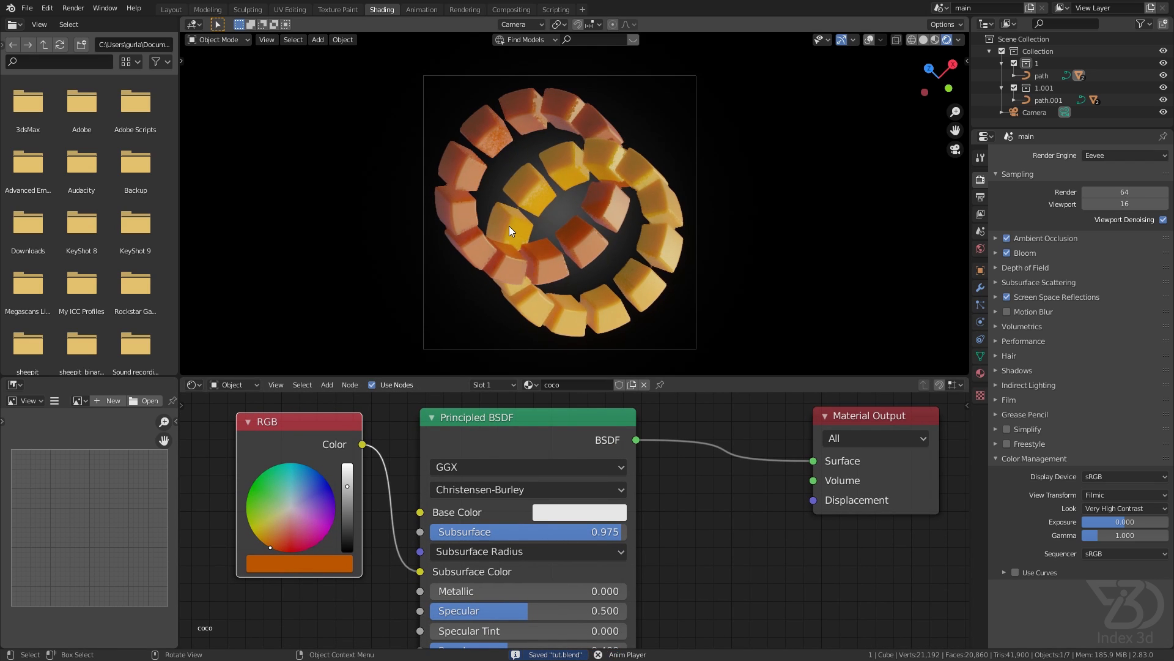
pyautogui.press('space')
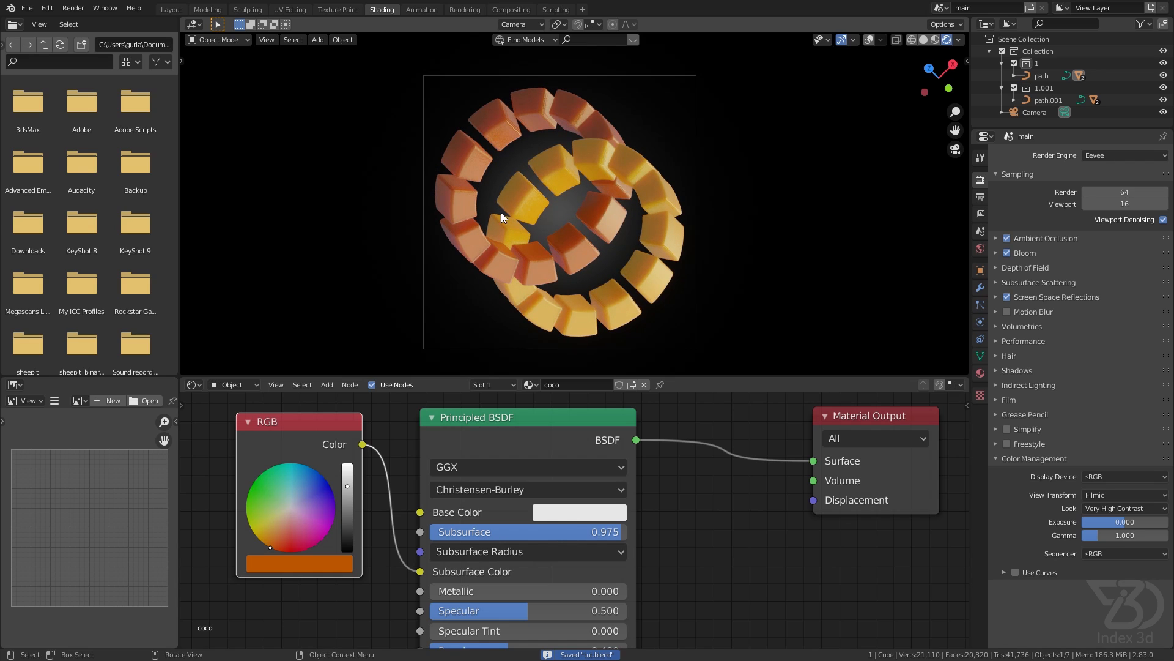
pyautogui.scroll(4, 556, 247)
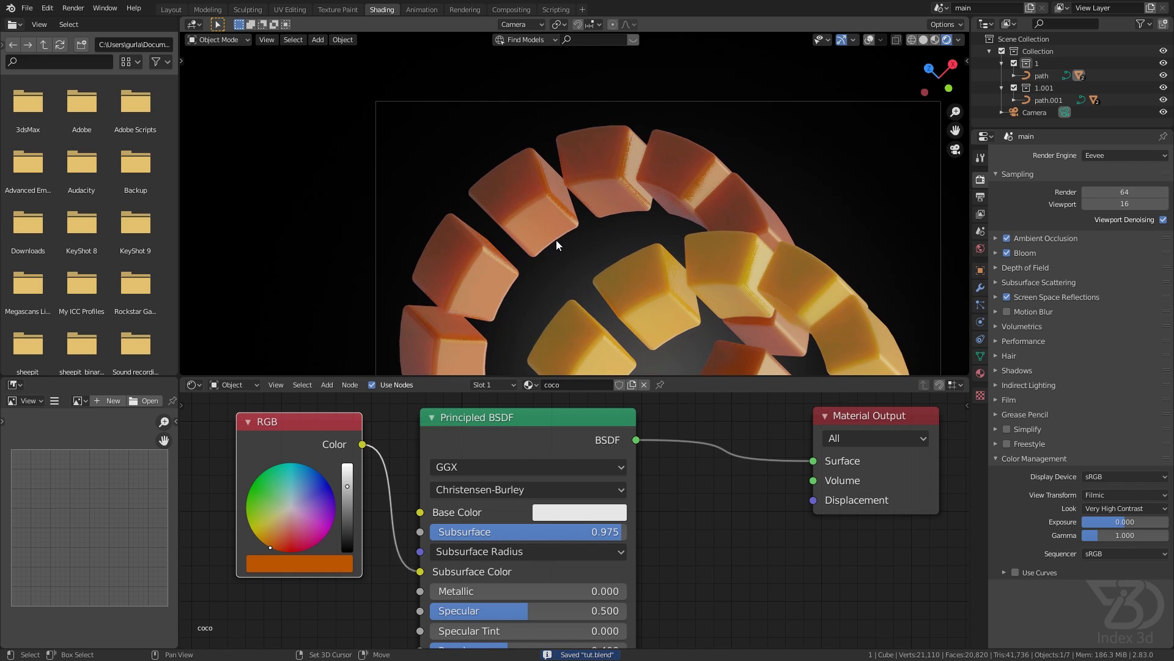
# - Switch to the Layout workspace, save the file, and show the viewport in rendered shading
pyautogui.click(171, 9)
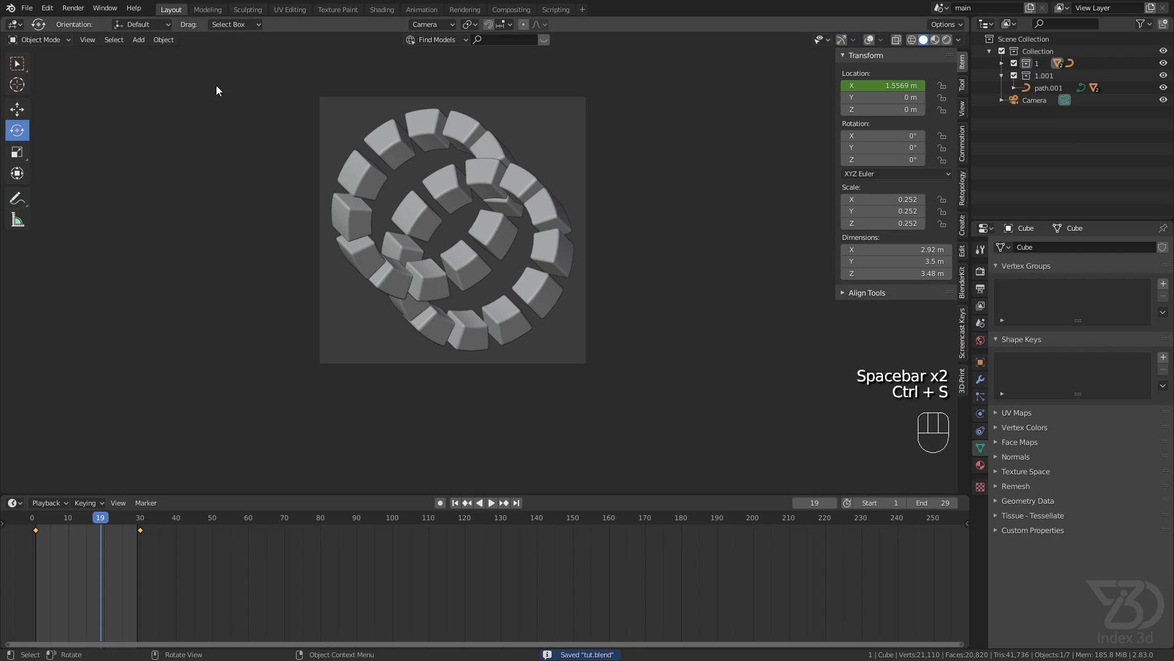
pyautogui.hotkey('ctrl', 's')
pyautogui.click(946, 39)
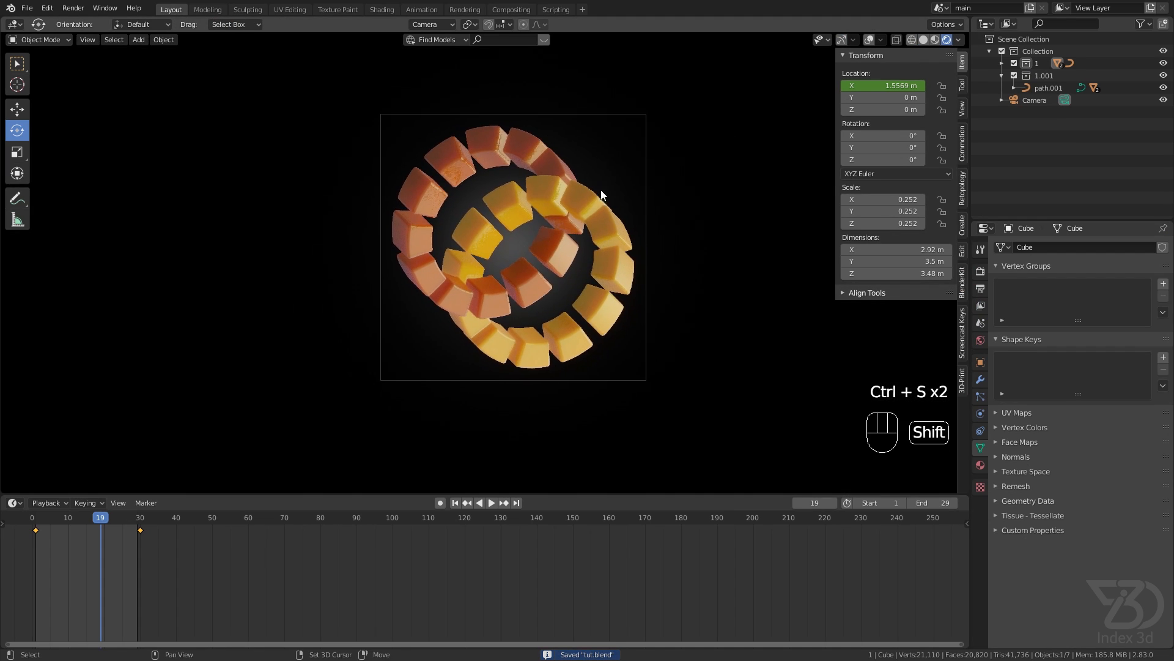
# - Examine the coco blocks' surfaces and beveled edges close up at frame 29
pyautogui.scroll(4, 368, 314)
pyautogui.scroll(5, 413, 227)
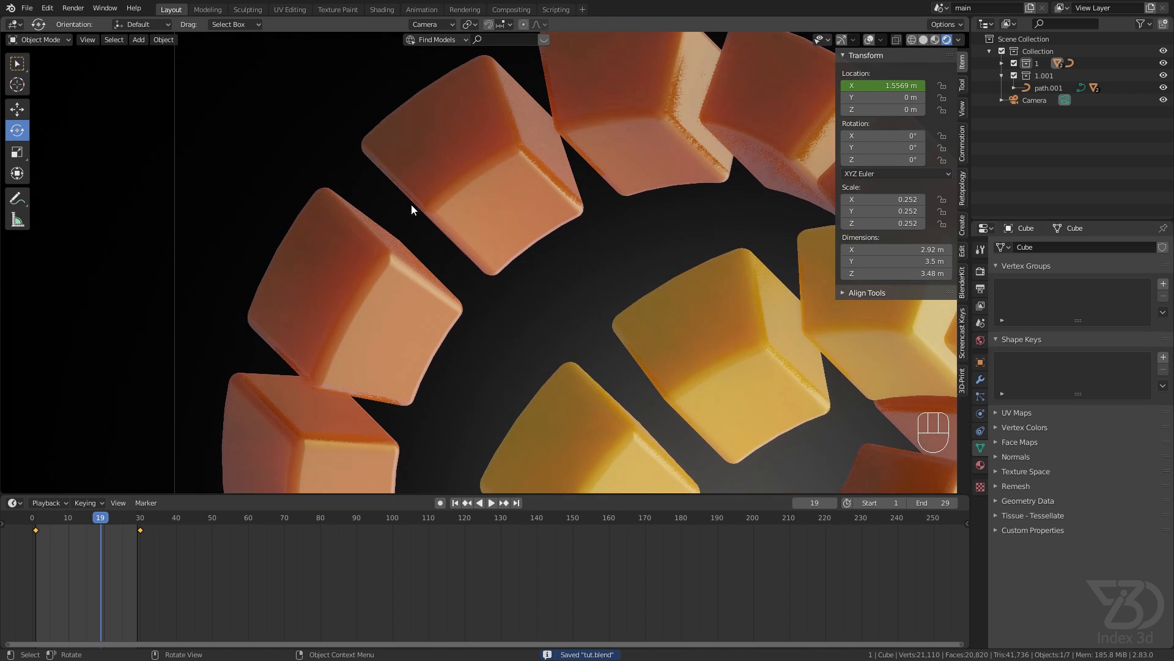
pyautogui.moveTo(109, 518); pyautogui.dragTo(137, 522)
pyautogui.scroll(4, 412, 211)
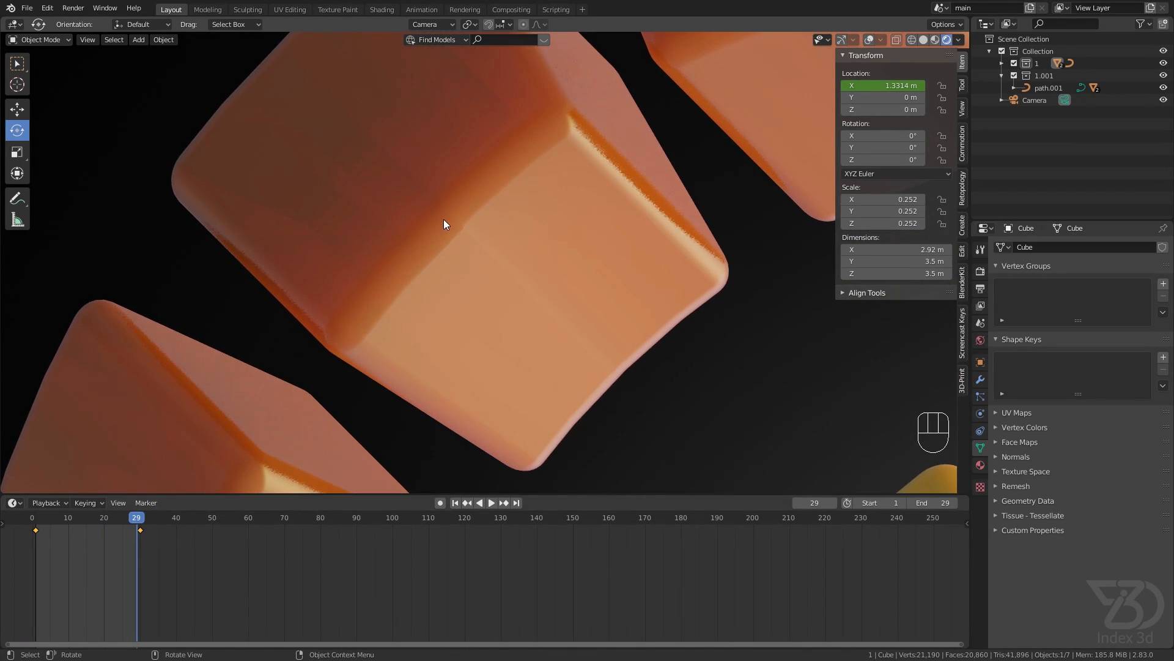
pyautogui.scroll(4, 475, 229)
pyautogui.scroll(2, 423, 209)
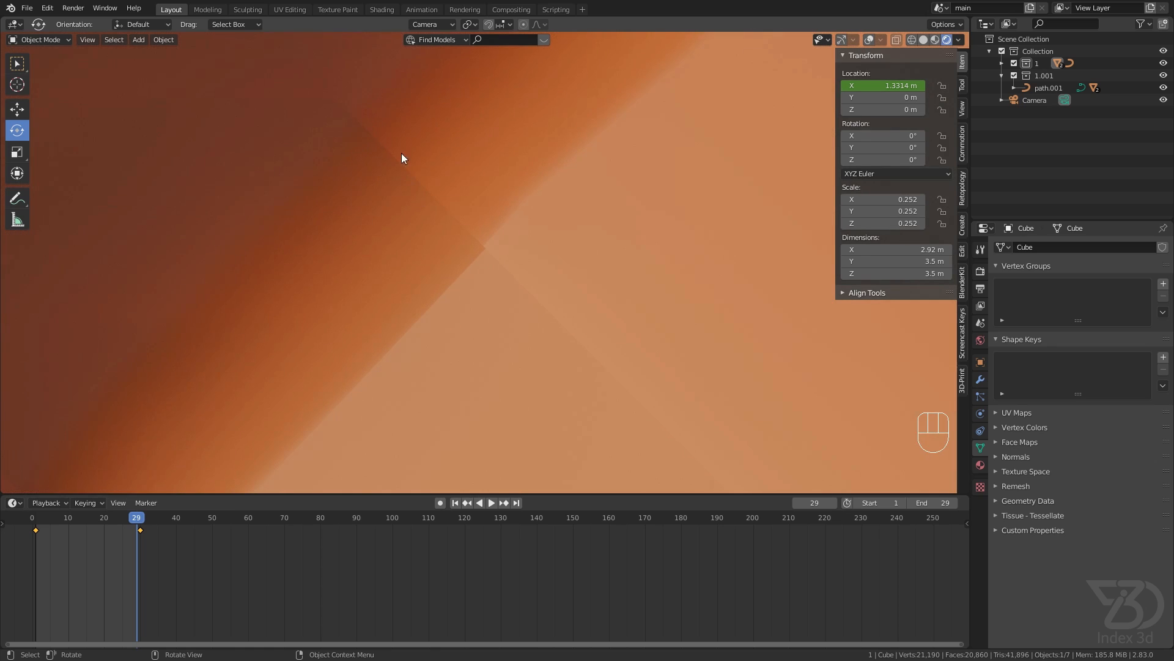
pyautogui.scroll(-6, 484, 230)
pyautogui.keyDown('shift'); pyautogui.moveTo(486, 189); pyautogui.dragTo(479, 230, button='middle'); pyautogui.keyUp('shift')
pyautogui.scroll(2, 480, 230)
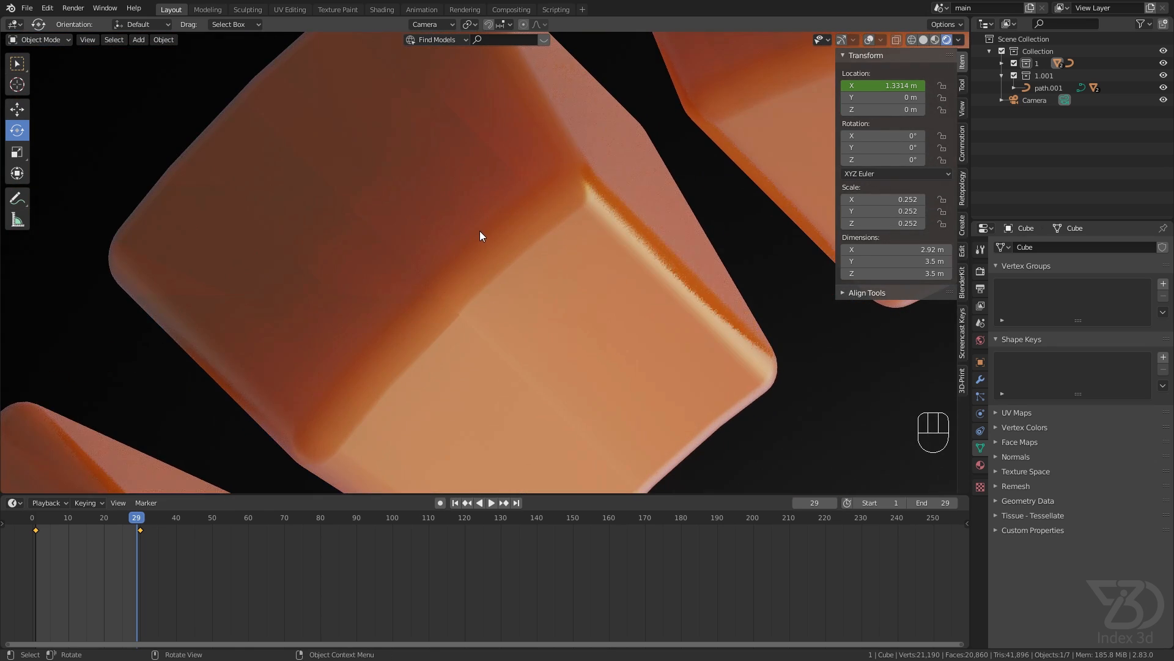
# - Play the animation in close-up and inspect a coco block's corner at frame 11
pyautogui.press('space')
pyautogui.press('space')
pyautogui.press('space')
pyautogui.press('space')
pyautogui.press('space')
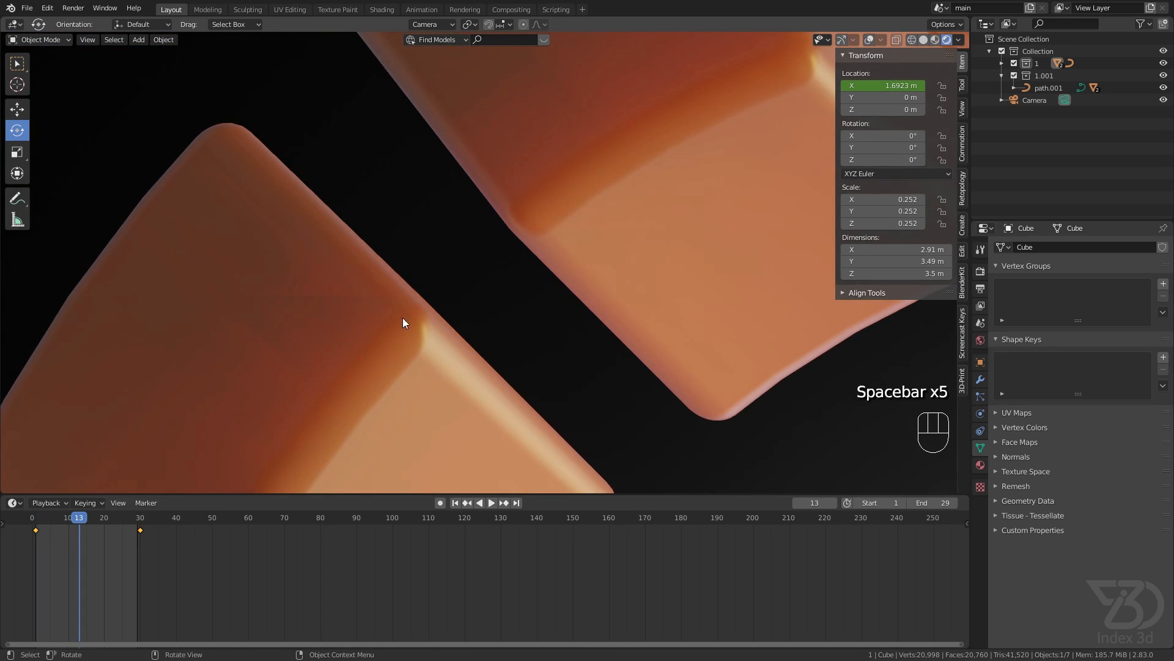
pyautogui.moveTo(101, 519); pyautogui.dragTo(72, 518)
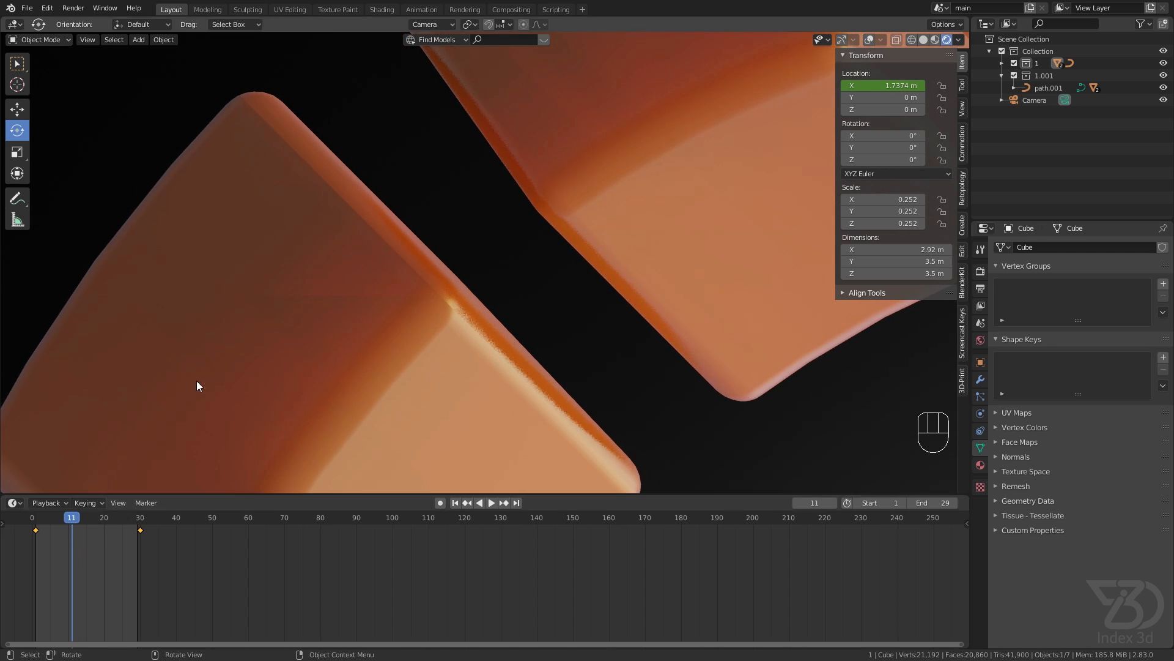
pyautogui.scroll(1, 428, 306)
pyautogui.scroll(2, 453, 284)
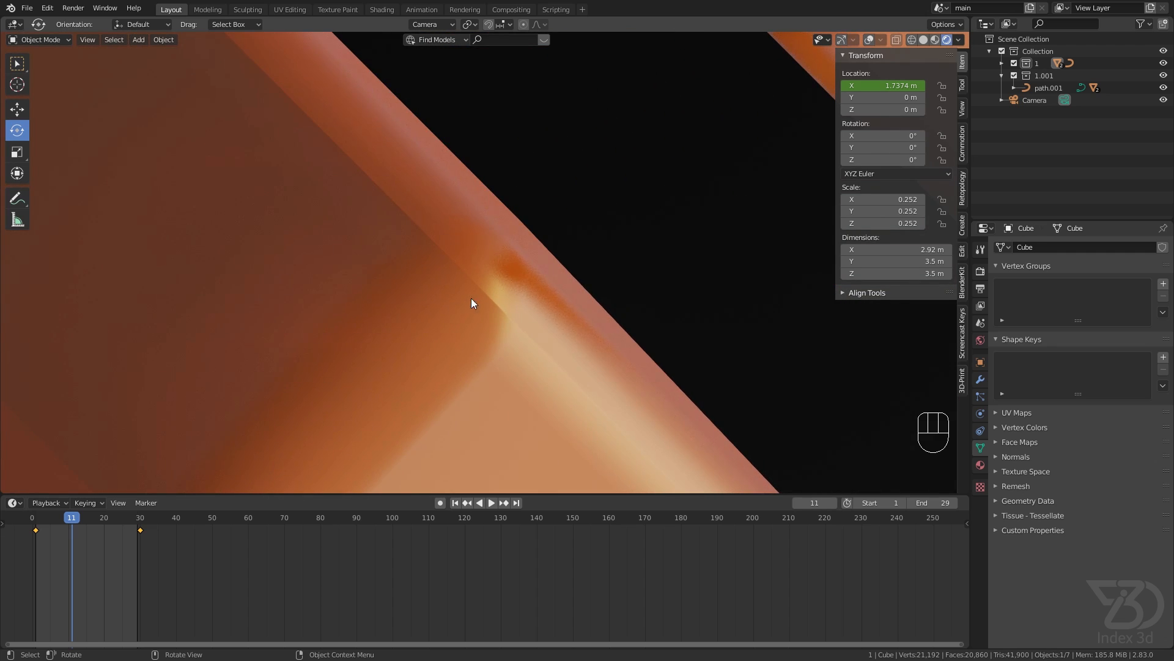
# - Review both interlocked chains as a whole and examine the mango blocks' shading close up
pyautogui.scroll(-18, 458, 269)
pyautogui.keyDown('shift'); pyautogui.moveTo(567, 329); pyautogui.dragTo(437, 222, button='middle'); pyautogui.keyUp('shift')
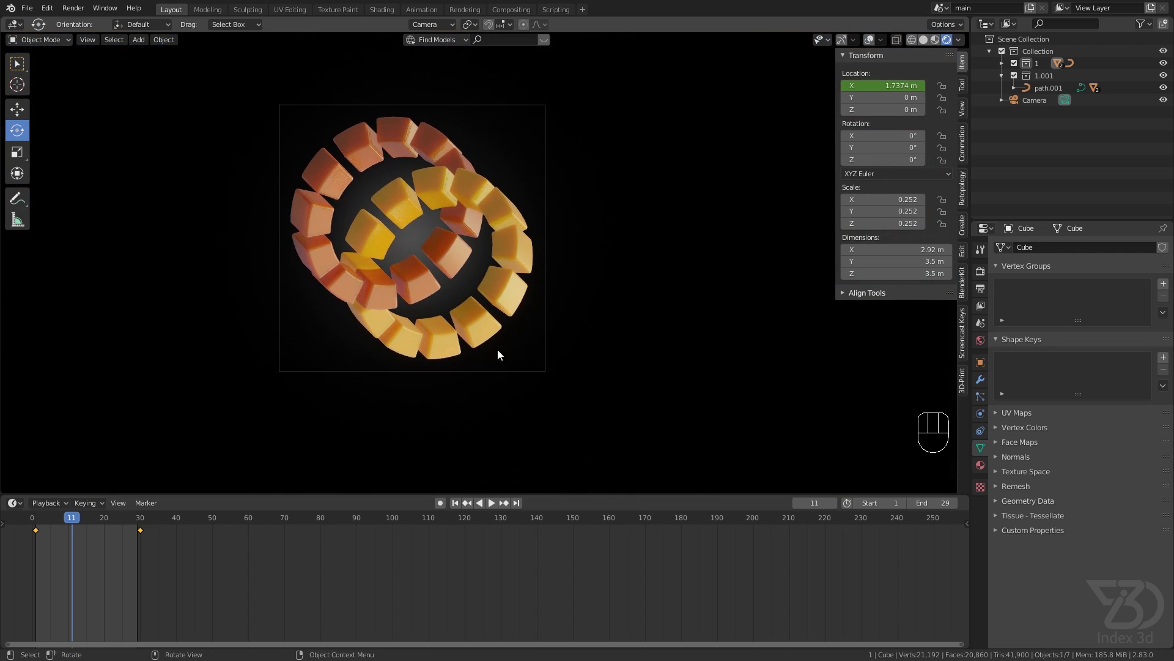
pyautogui.scroll(6, 497, 349)
pyautogui.scroll(7, 475, 264)
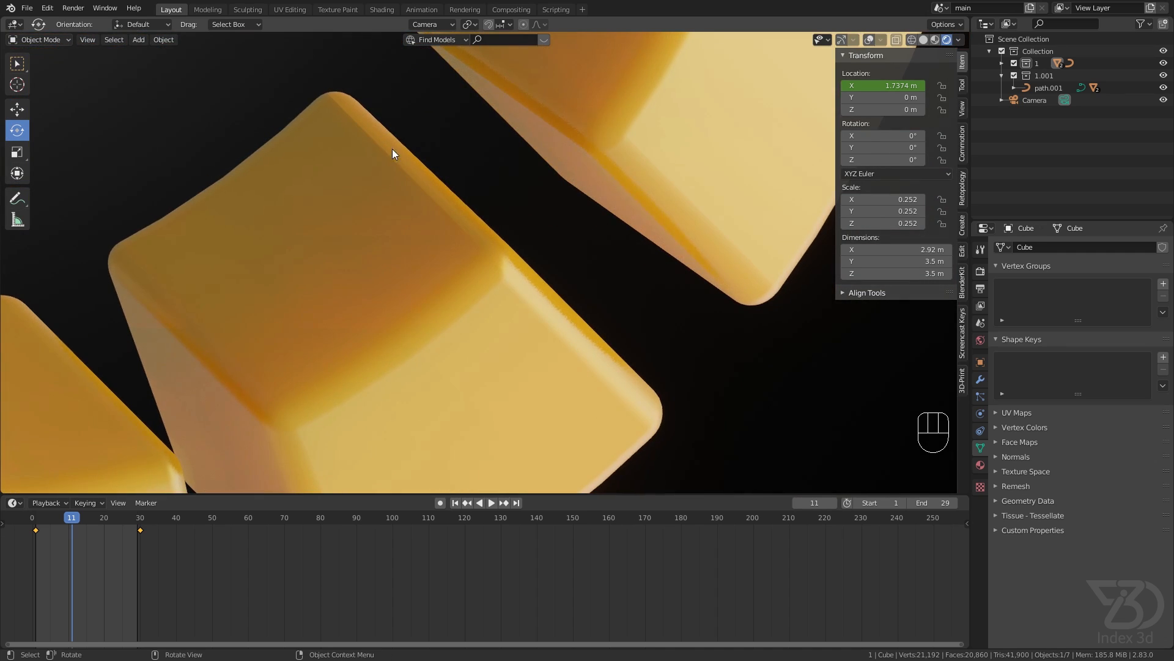
pyautogui.scroll(-10, 396, 183)
pyautogui.keyDown('shift'); pyautogui.moveTo(283, 113); pyautogui.dragTo(428, 239, button='middle'); pyautogui.keyUp('shift')
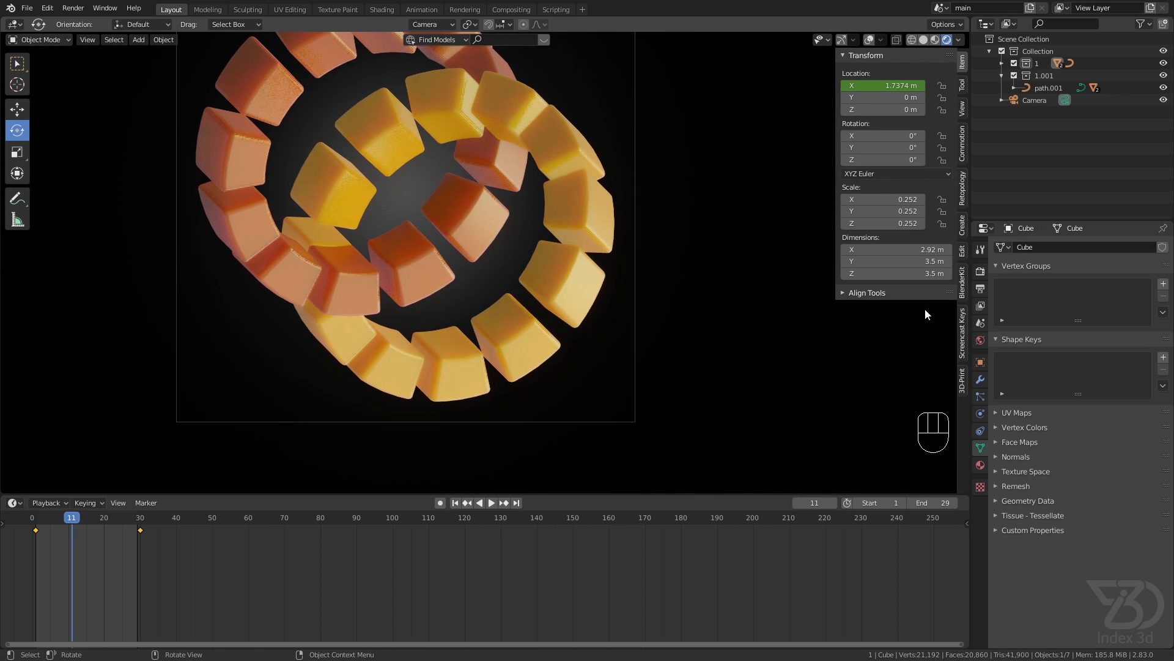
# - Set the render output's file format to FFmpeg video
pyautogui.click(980, 271)
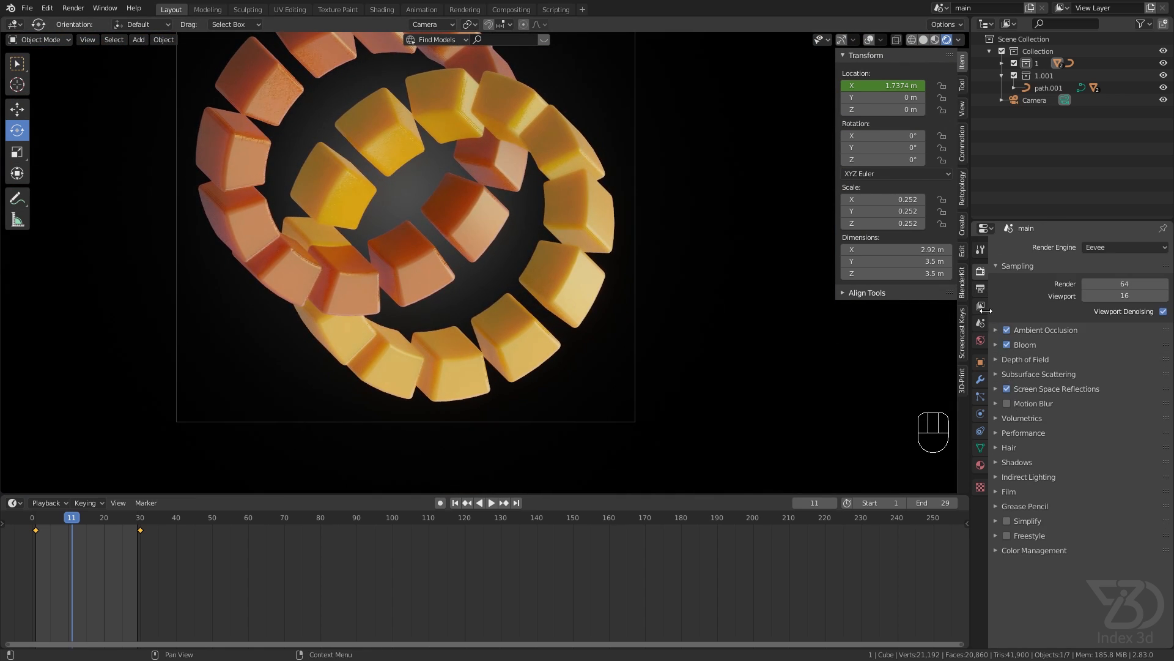
pyautogui.click(980, 288)
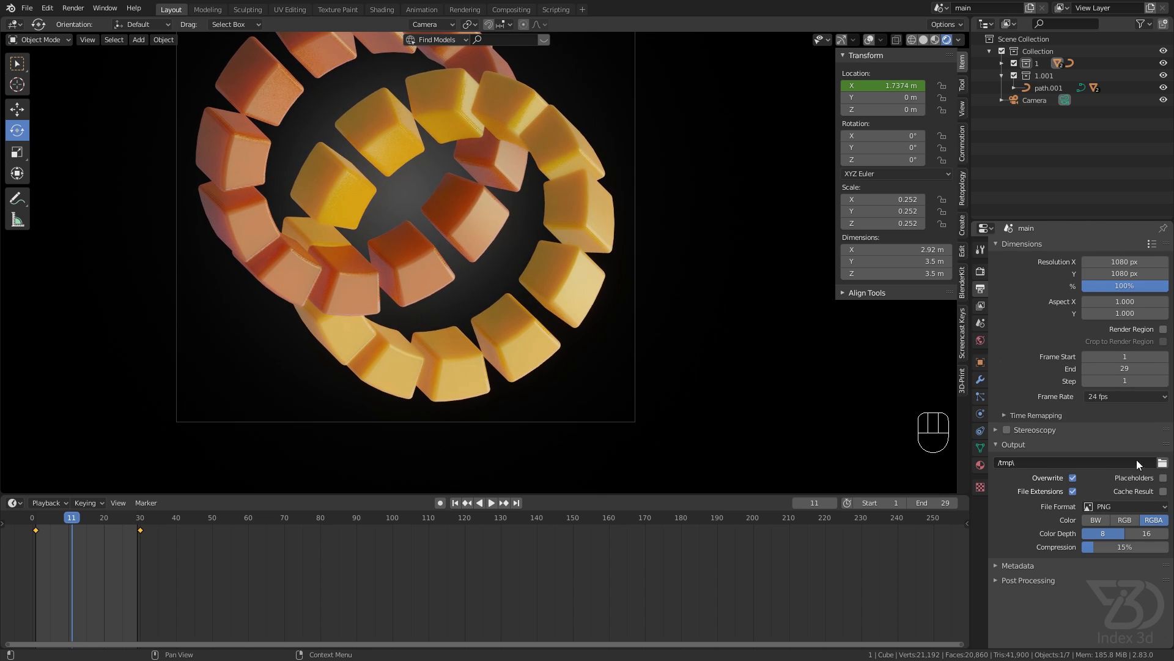
pyautogui.click(1143, 506)
pyautogui.click(1128, 578)
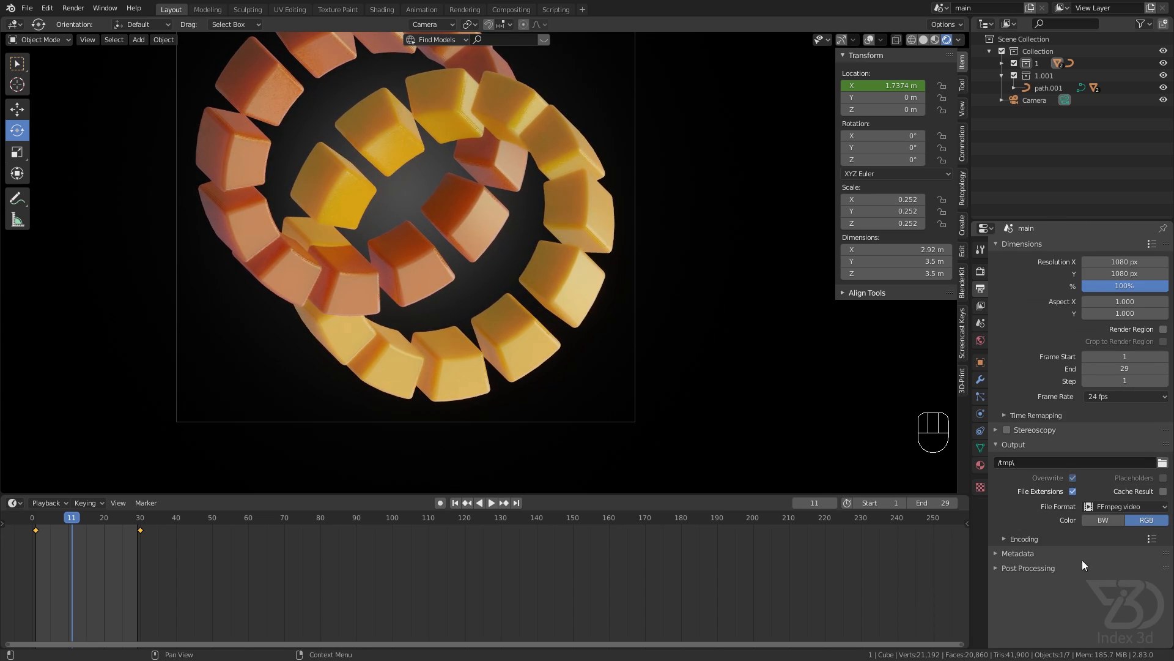
# - Set the video encoding container to Quicktime
pyautogui.click(1008, 538)
pyautogui.click(1012, 538)
pyautogui.click(1029, 541)
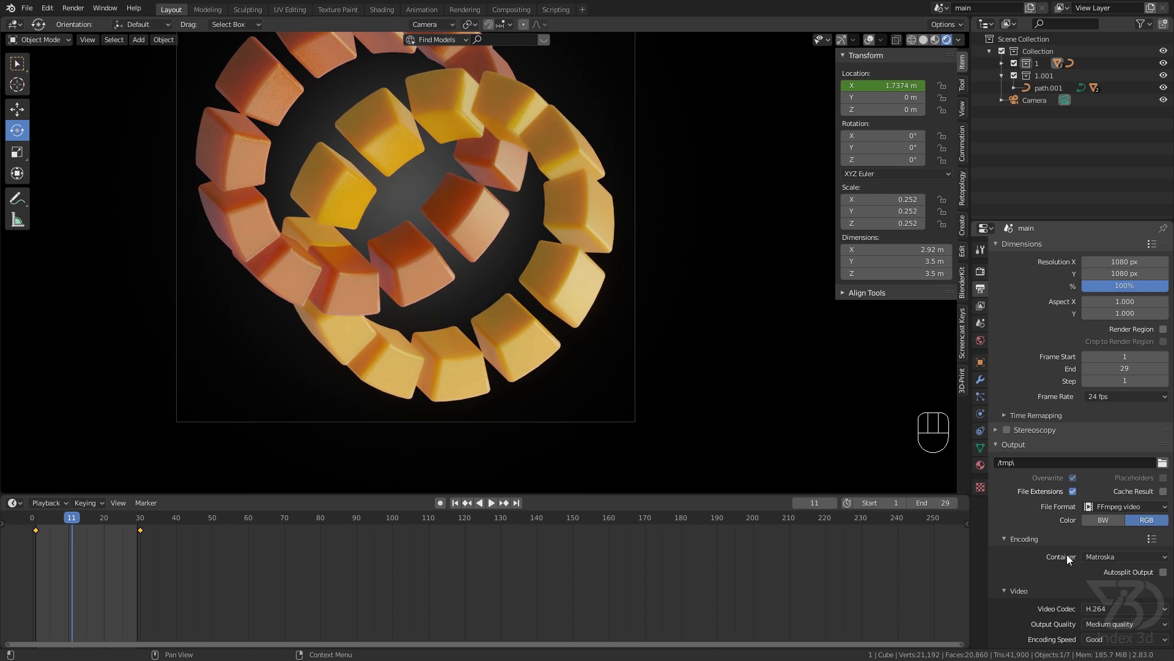
pyautogui.click(1095, 556)
pyautogui.click(1101, 491)
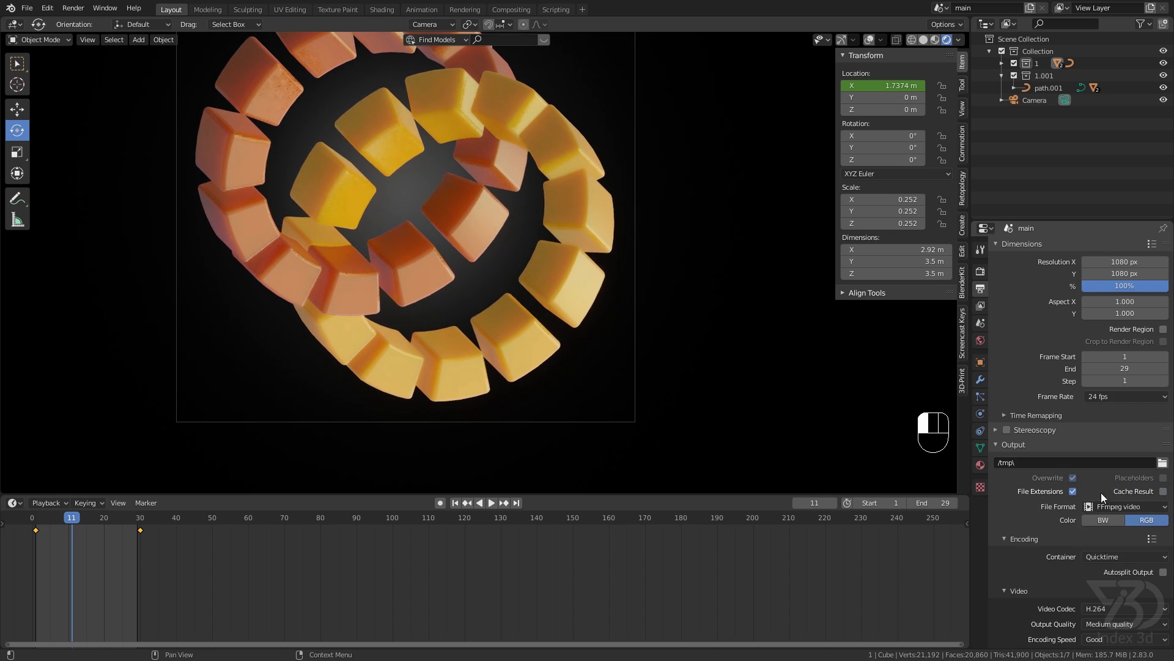
pyautogui.click(1006, 541)
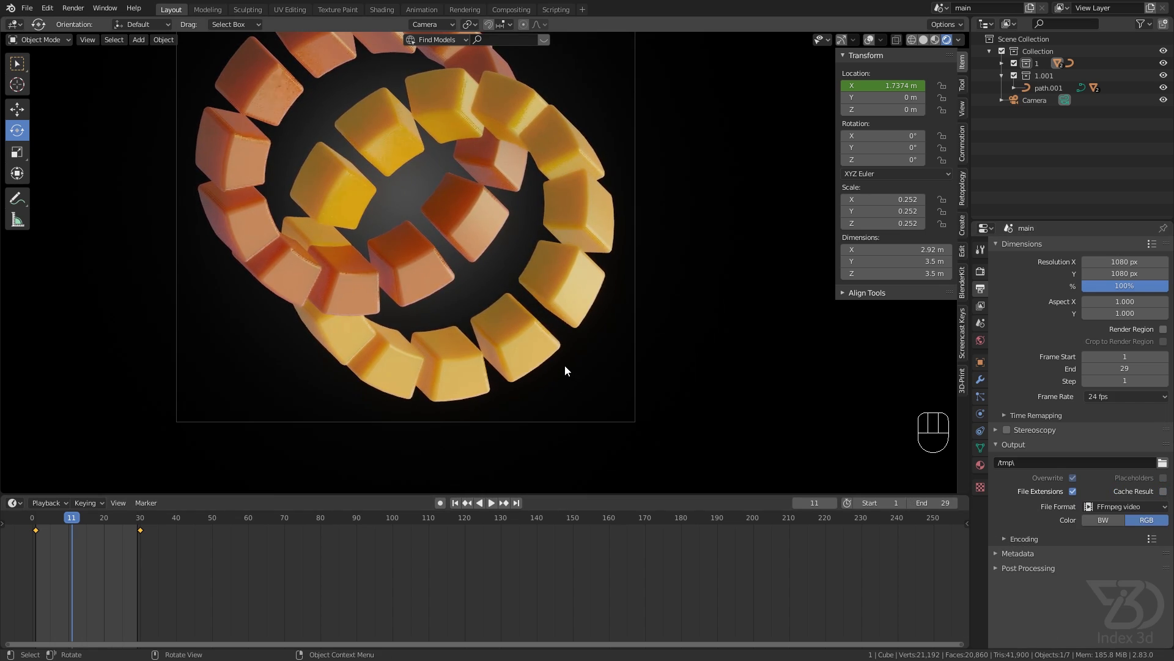
# - Save the project file with both interlocked chains framed in the camera view
pyautogui.scroll(5, 463, 249)
pyautogui.scroll(-3, 439, 223)
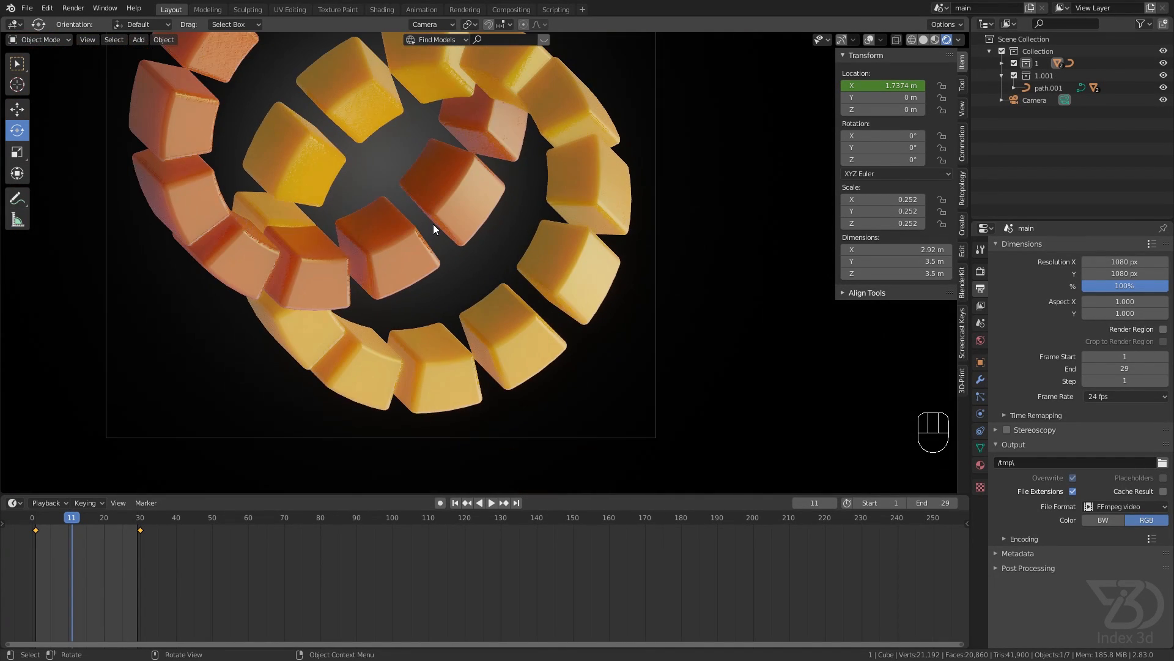
pyautogui.keyDown('shift'); pyautogui.moveTo(422, 205); pyautogui.dragTo(523, 277, button='middle'); pyautogui.keyUp('shift')
pyautogui.hotkey('ctrl', 's')
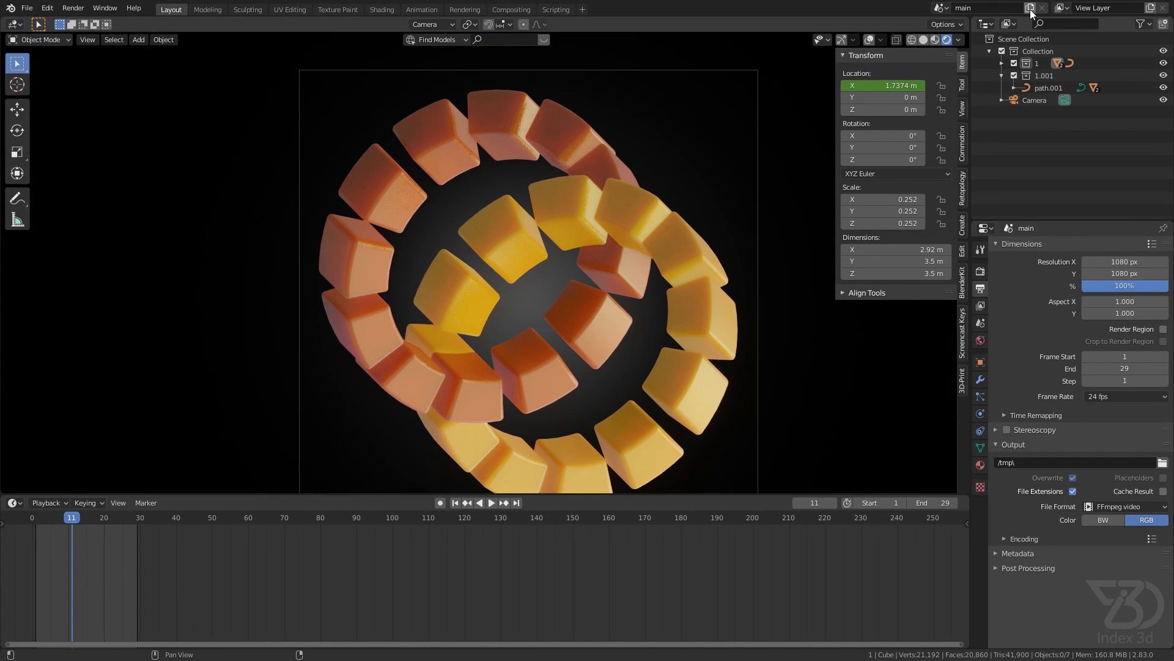
# - Create a full copy of the main scene and name it fix
pyautogui.click(1030, 8)
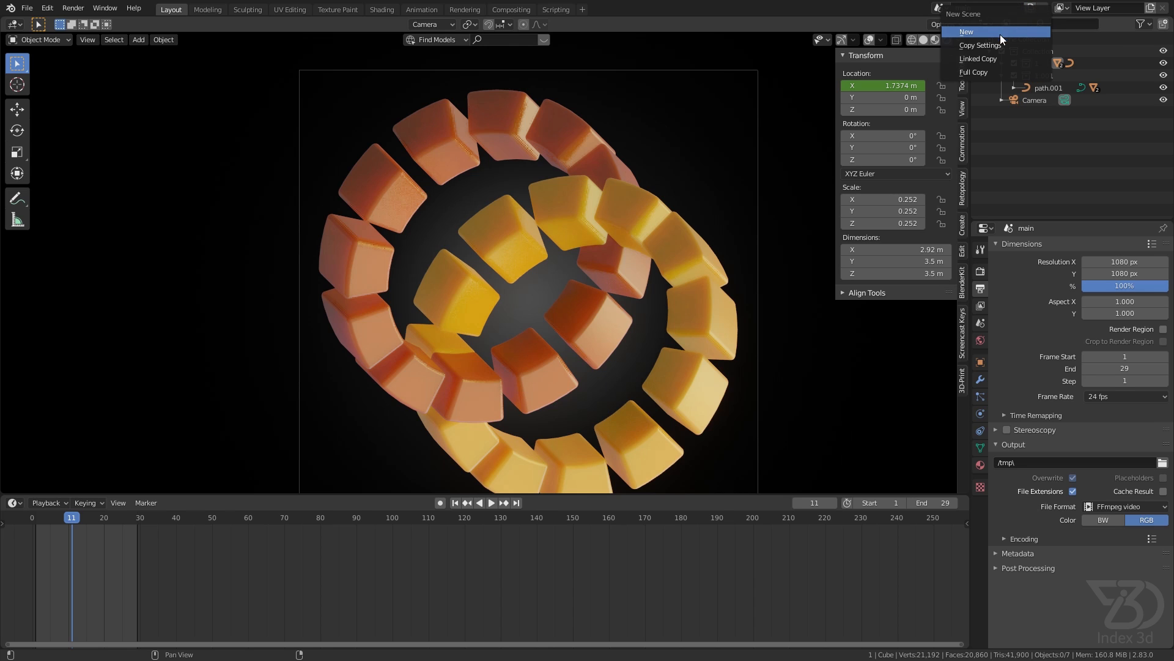
pyautogui.click(975, 72)
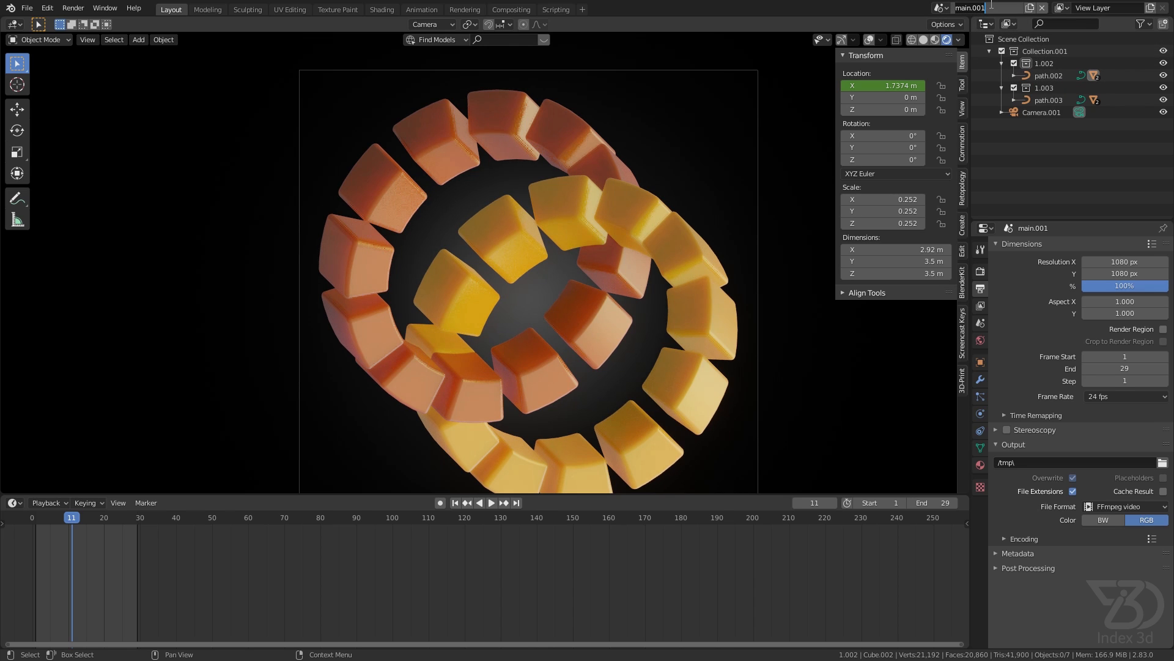
pyautogui.press('BackSpace')
pyautogui.press('Return')
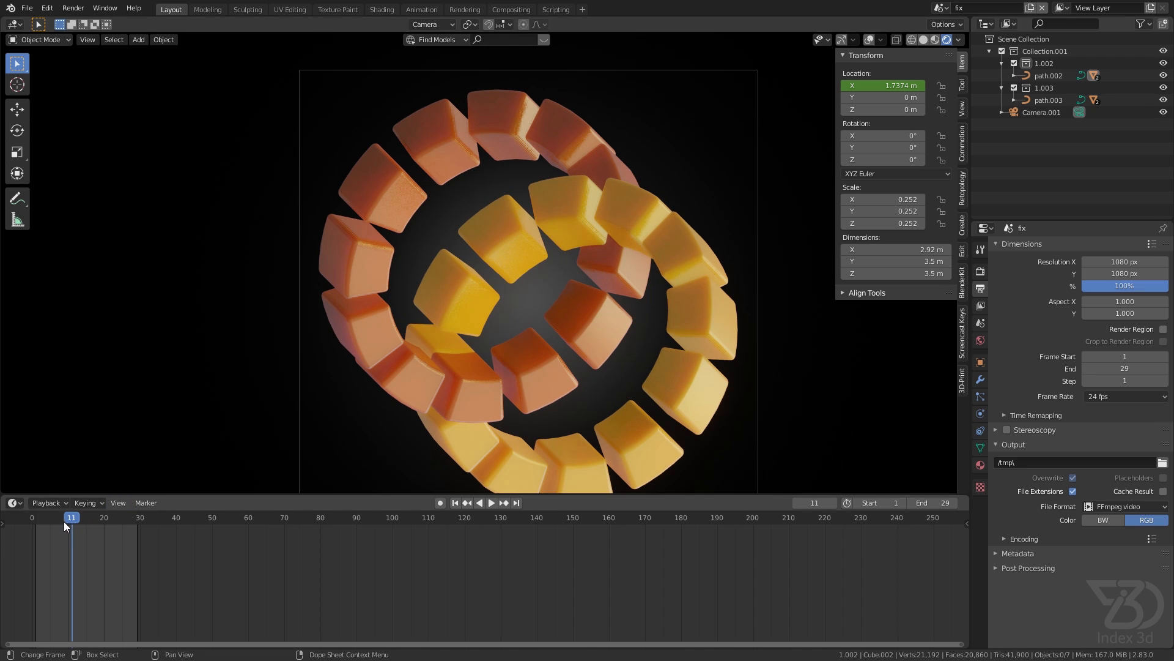
# - Show the viewport gizmos and overlays at frame 1 of the fix scene, and save the file
pyautogui.moveTo(71, 521); pyautogui.dragTo(35, 524)
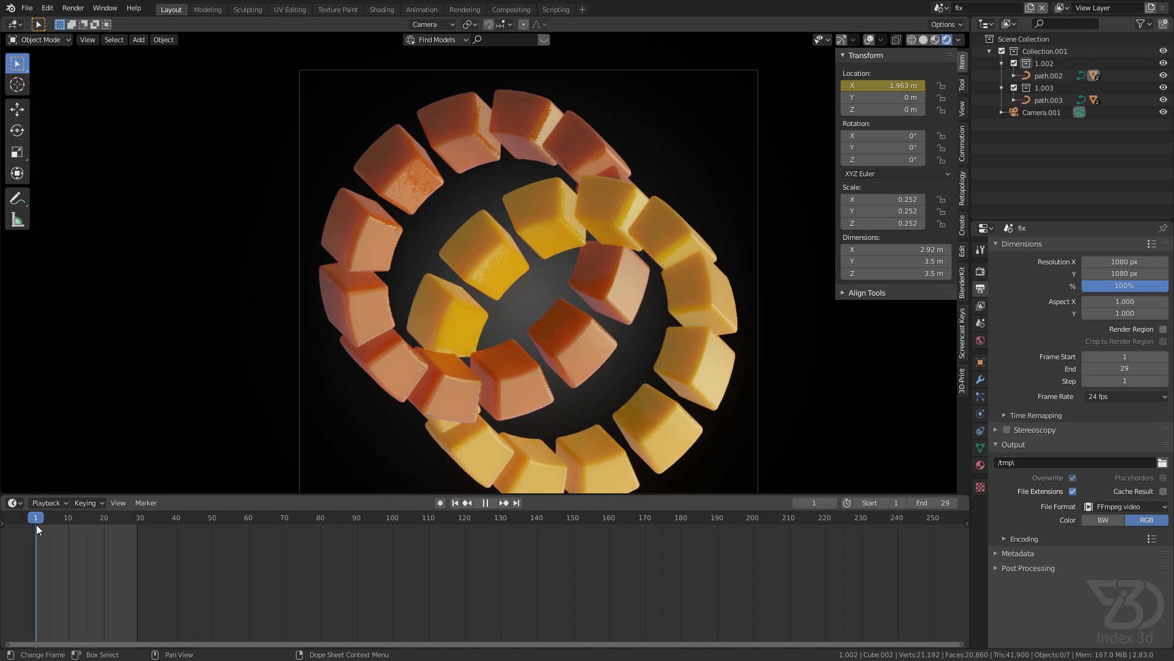
pyautogui.press('space')
pyautogui.press('space')
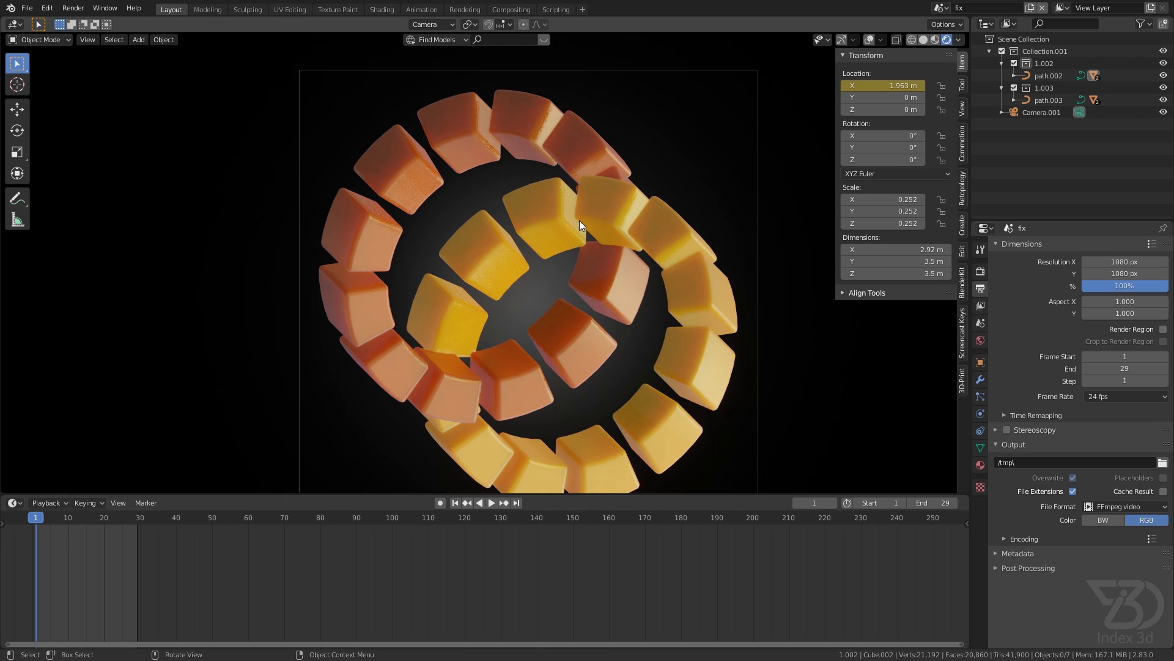
pyautogui.click(841, 40)
pyautogui.click(868, 40)
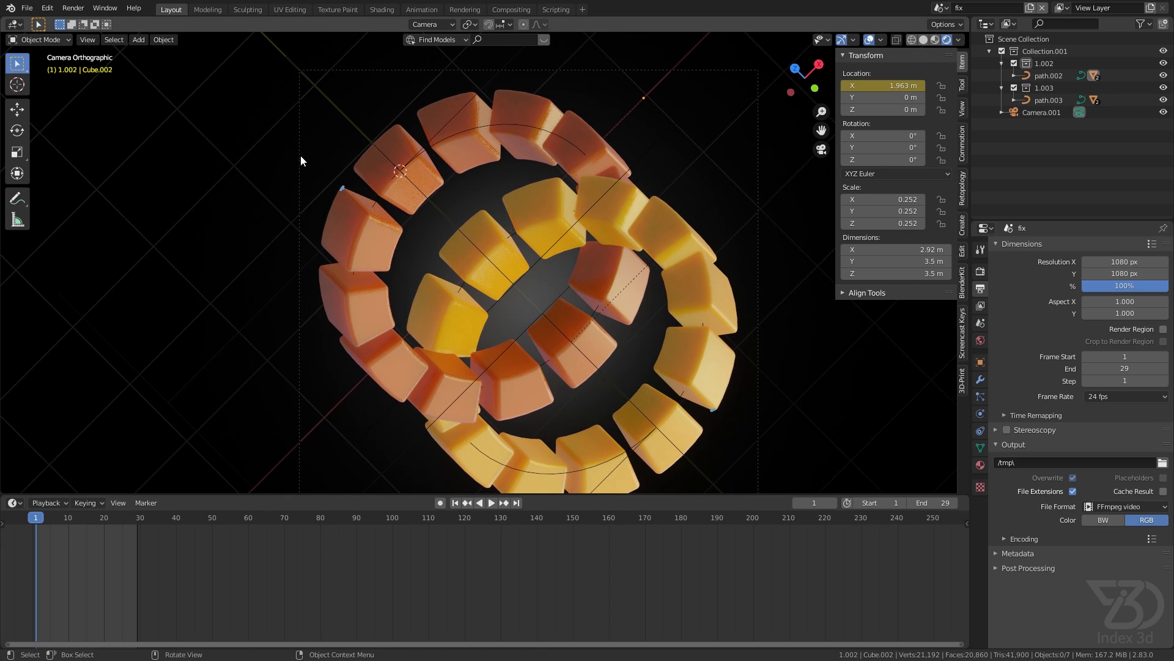
pyautogui.hotkey('ctrl', 's')
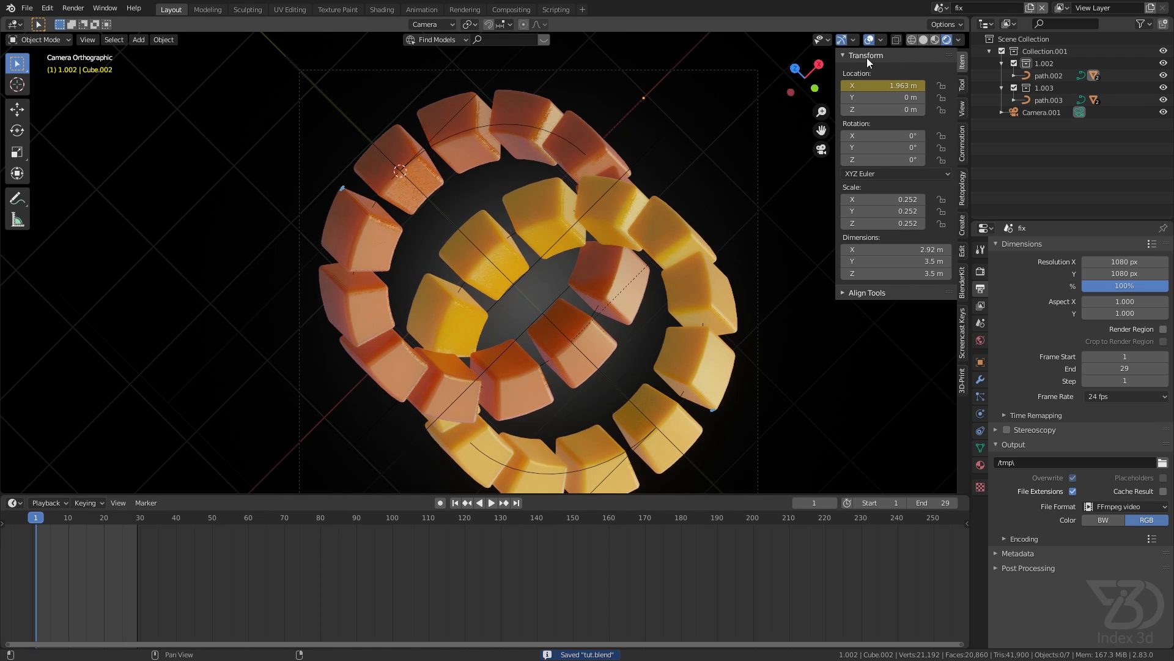
# - Switch the viewport to Material Preview shading and select the boolean box around the mango chain
pyautogui.click(925, 40)
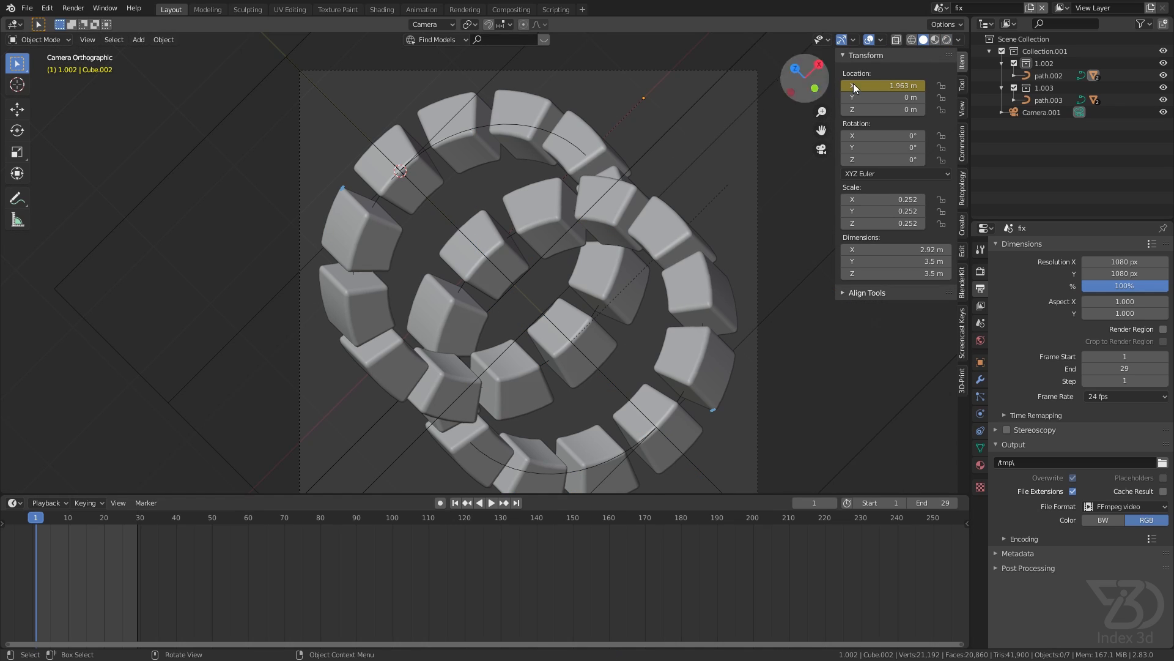
pyautogui.click(936, 39)
pyautogui.click(636, 98)
pyautogui.scroll(-3, 522, 121)
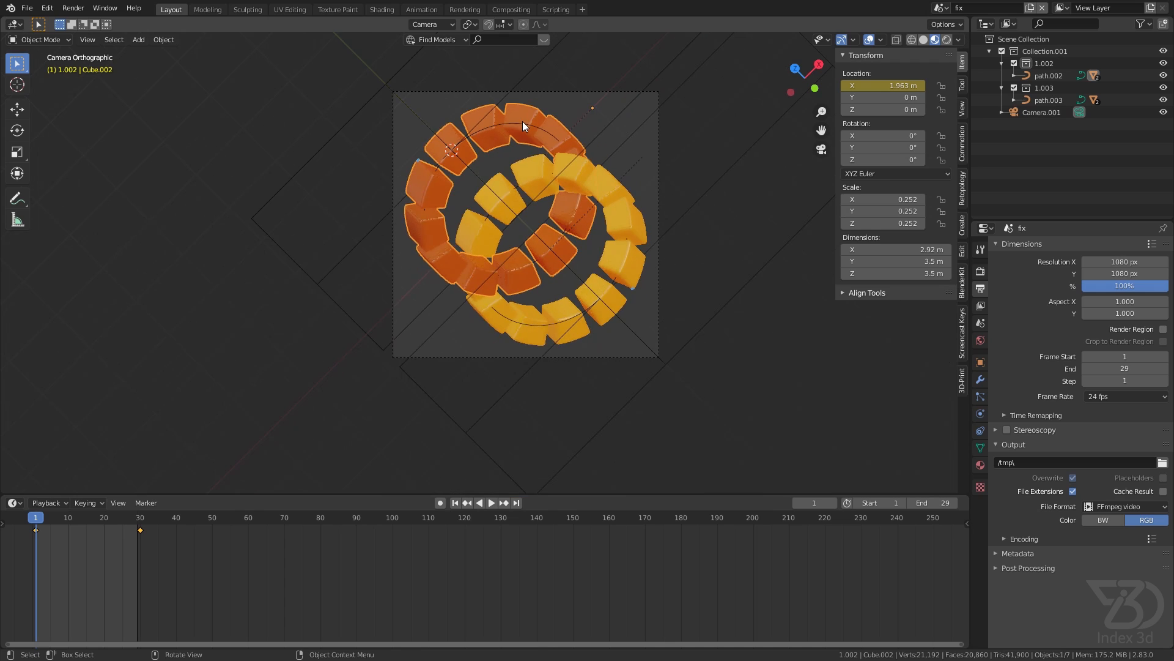
pyautogui.scroll(-2, 522, 121)
pyautogui.click(682, 170)
pyautogui.scroll(3, 581, 280)
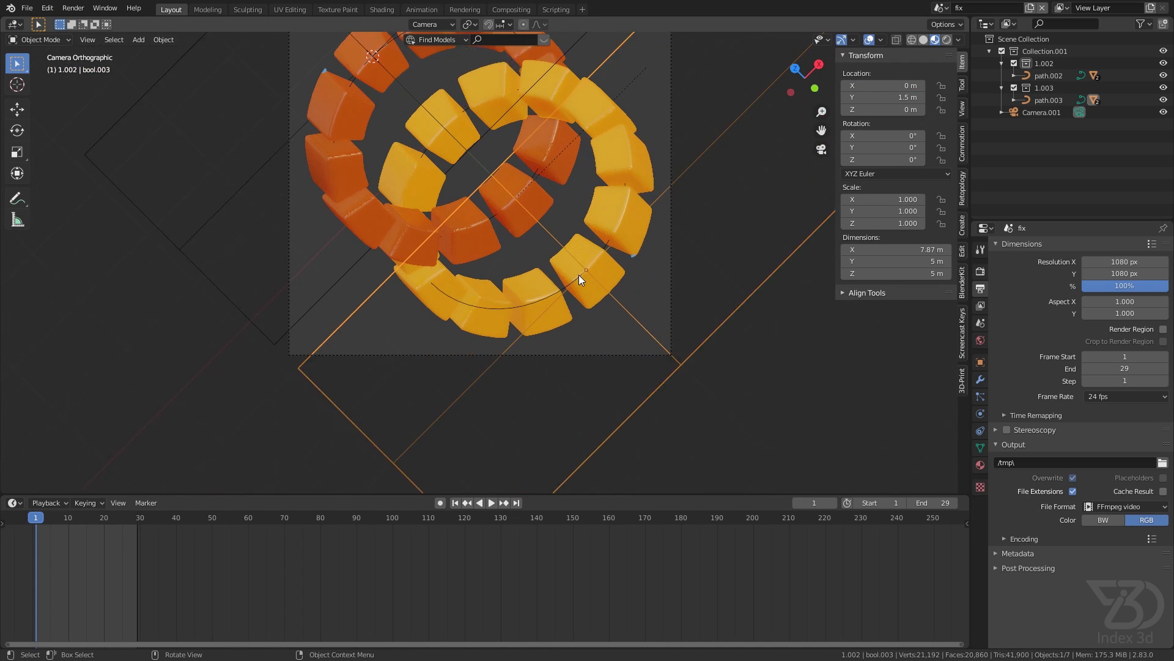
pyautogui.scroll(2, 581, 281)
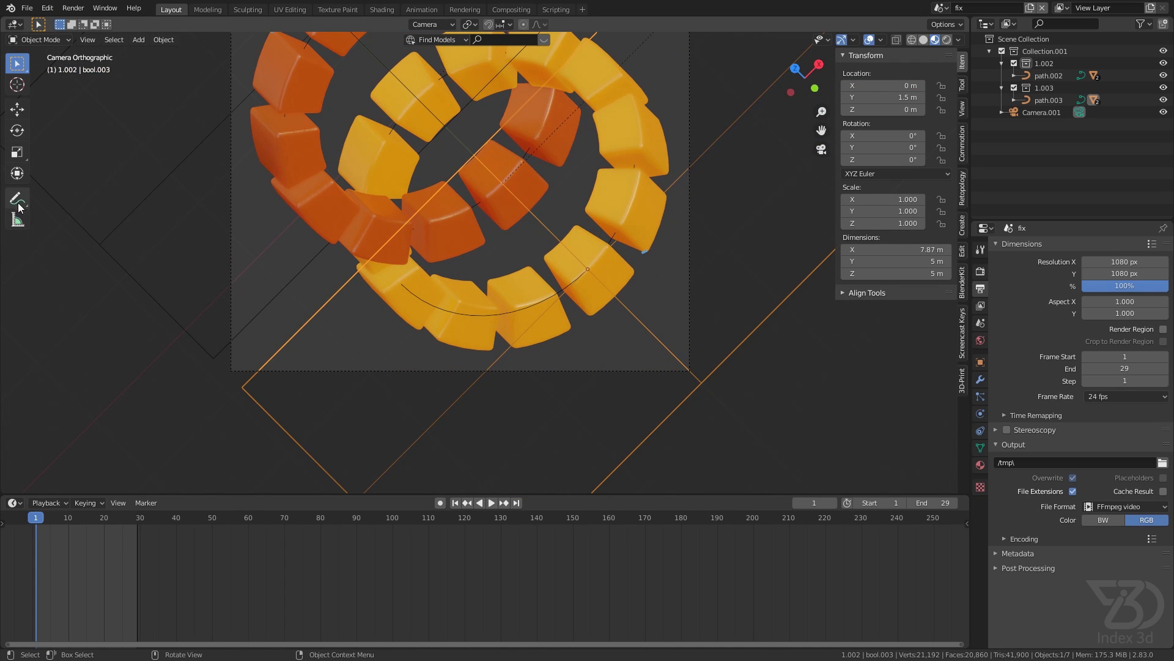
# - Annotate each chain's outermost start block with a circle and draw arrows from both toward the chains' shared middle
pyautogui.click(17, 198)
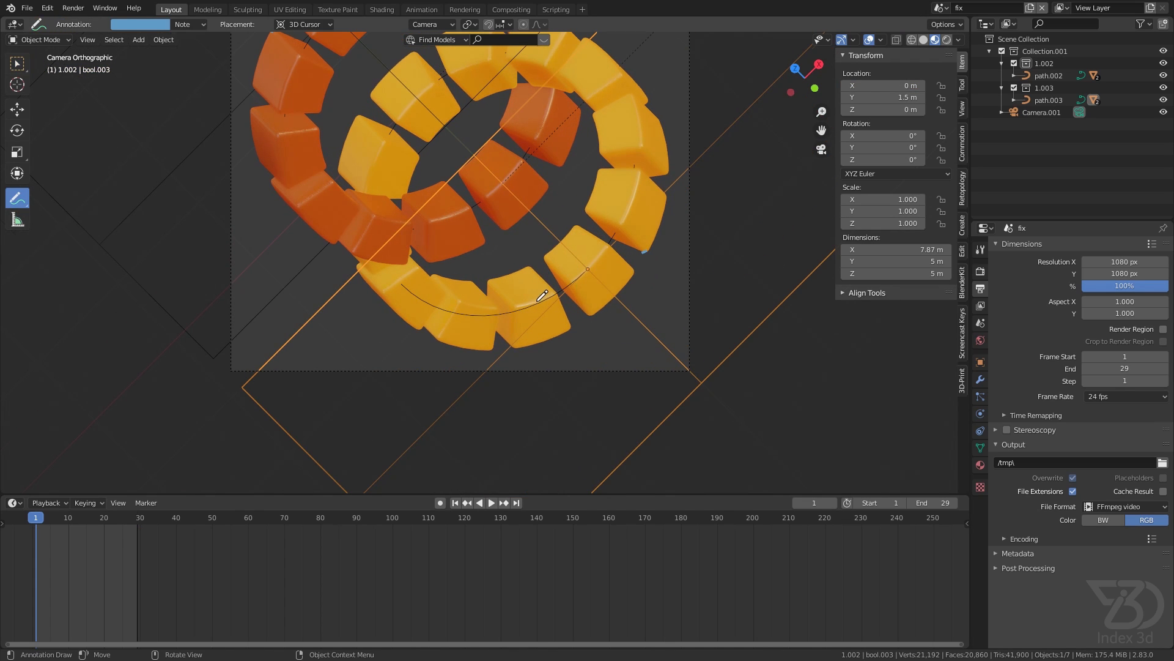
pyautogui.scroll(2, 542, 296)
pyautogui.moveTo(596, 234)
pyautogui.mouseDown()
pyautogui.moveTo(642, 274)
pyautogui.moveTo(562, 233)
pyautogui.mouseUp()
pyautogui.scroll(-2, 536, 243)
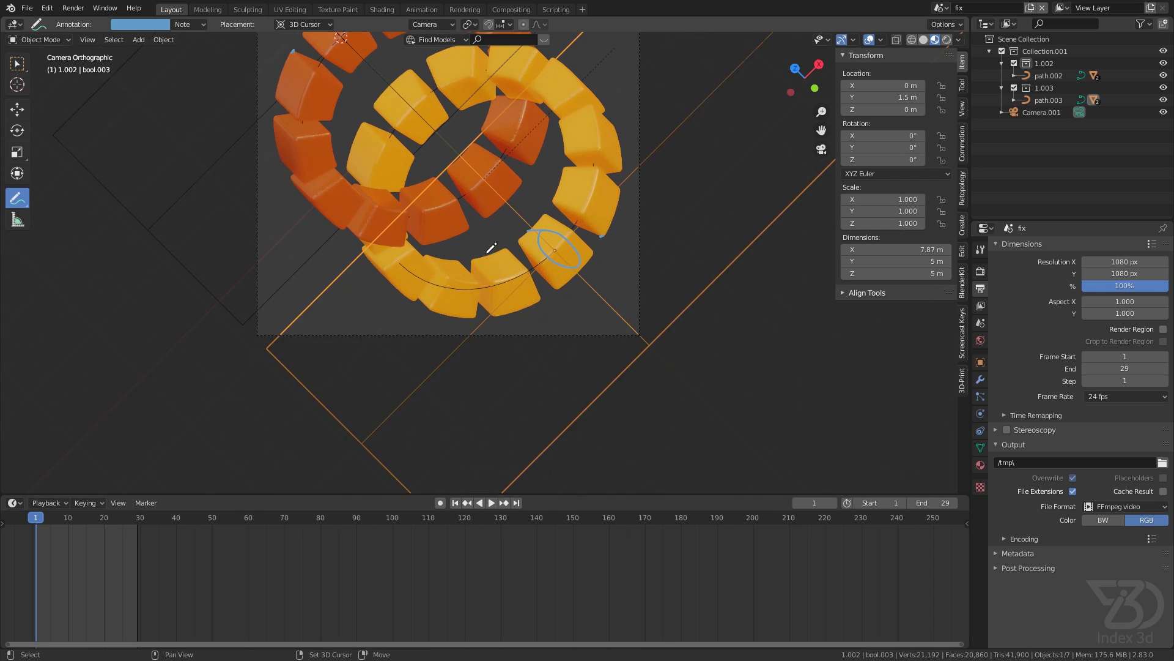
pyautogui.moveTo(410, 103)
pyautogui.mouseDown()
pyautogui.moveTo(371, 115)
pyautogui.moveTo(403, 103)
pyautogui.mouseUp()
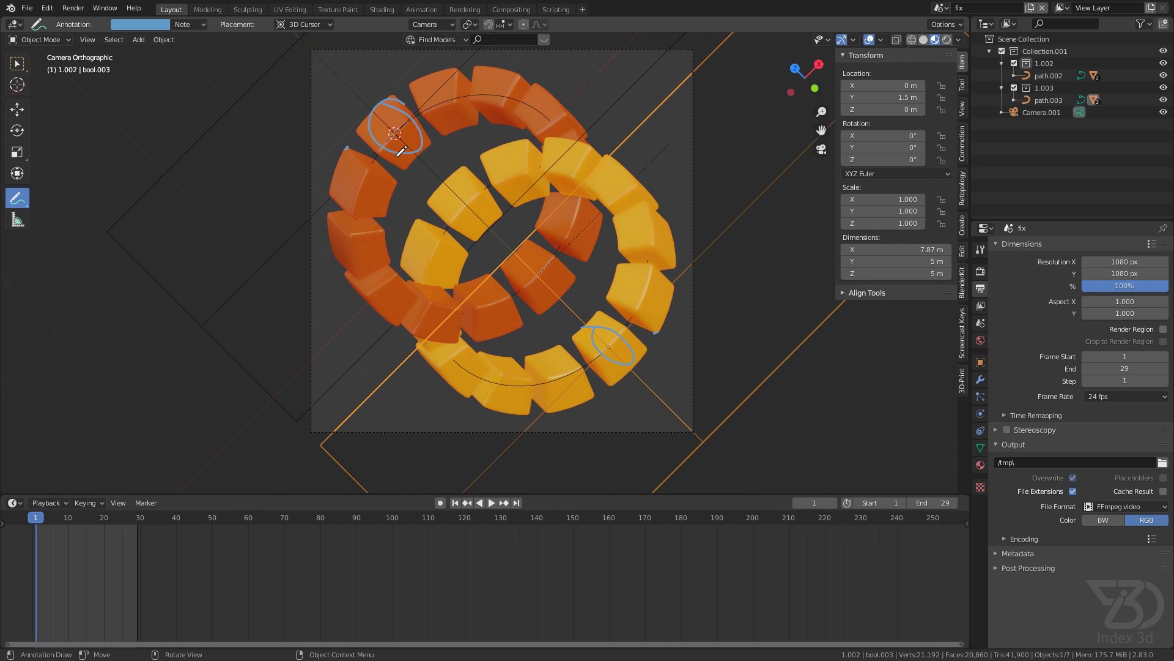
pyautogui.moveTo(418, 149)
pyautogui.mouseDown()
pyautogui.moveTo(494, 221)
pyautogui.moveTo(498, 244)
pyautogui.moveTo(509, 223)
pyautogui.mouseUp()
pyautogui.moveTo(586, 316); pyautogui.dragTo(479, 202)
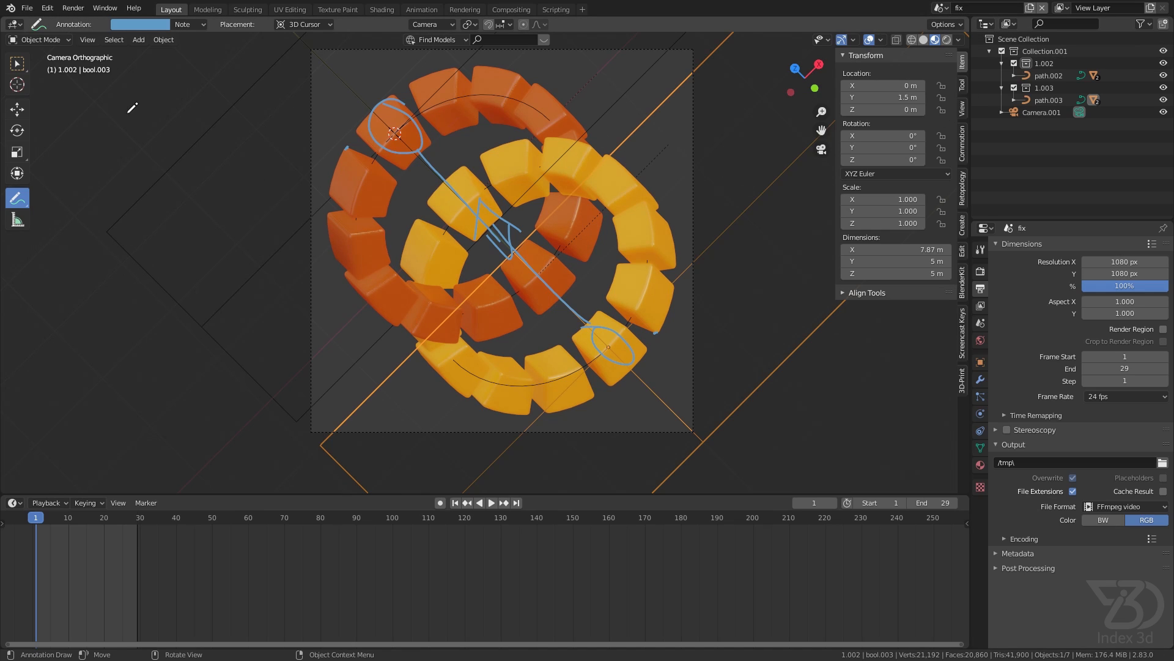
# - Try a Y and Z scale of 1.25 on the coco chain's path
pyautogui.click(16, 63)
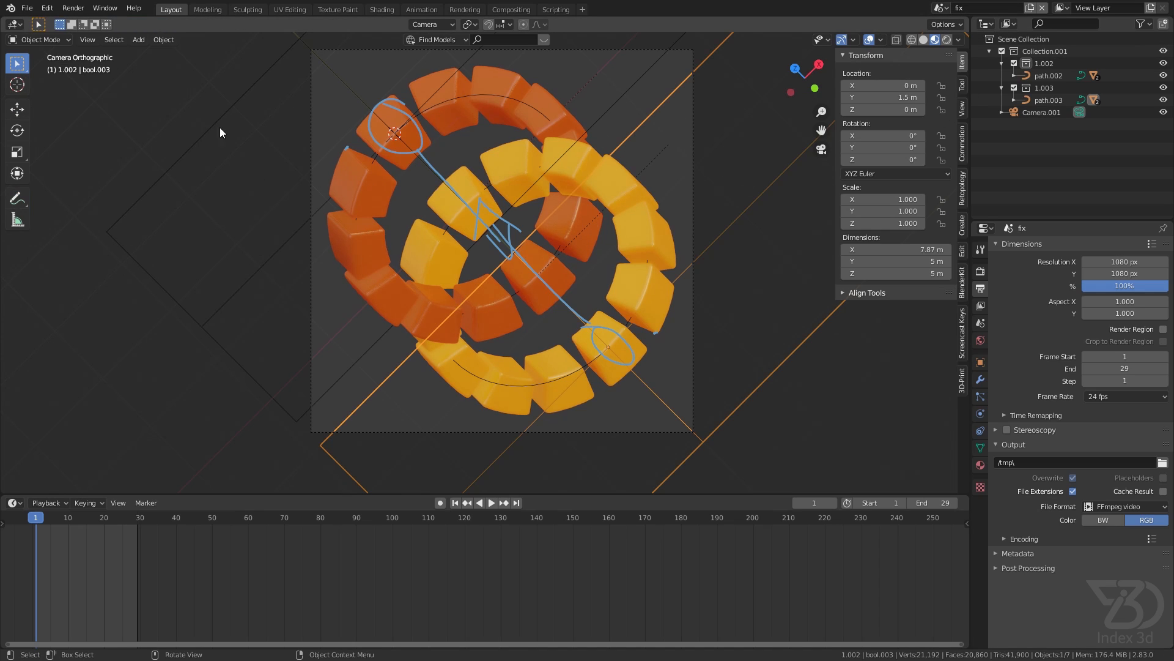
pyautogui.click(509, 108)
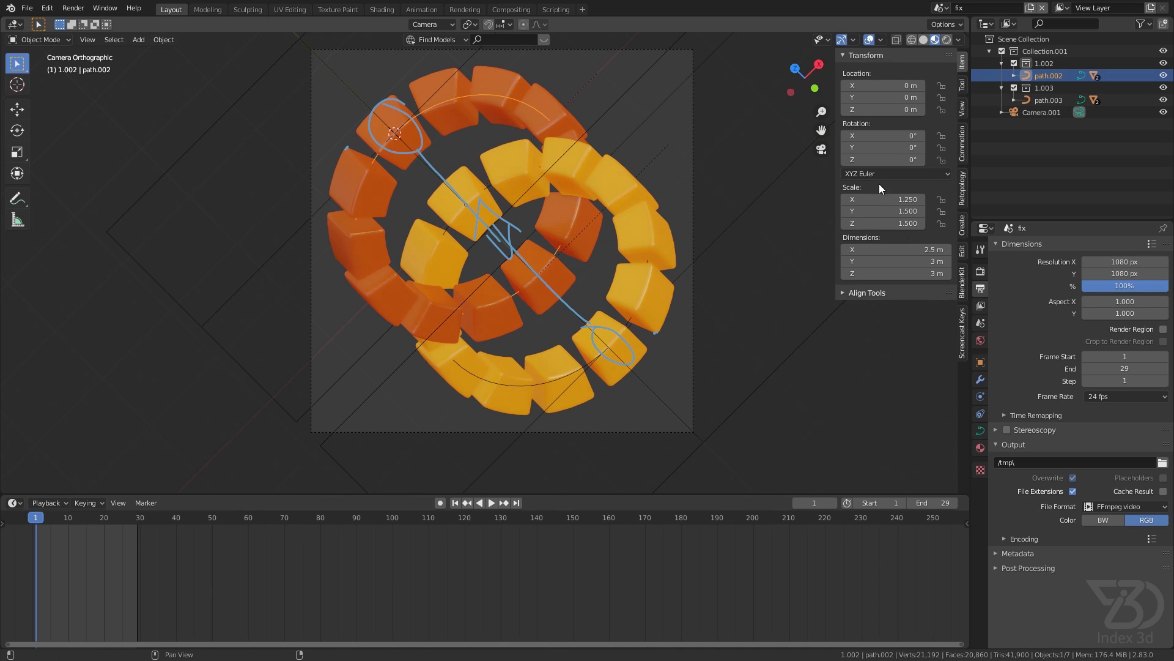
pyautogui.moveTo(875, 200); pyautogui.dragTo(876, 224)
pyautogui.press('Return')
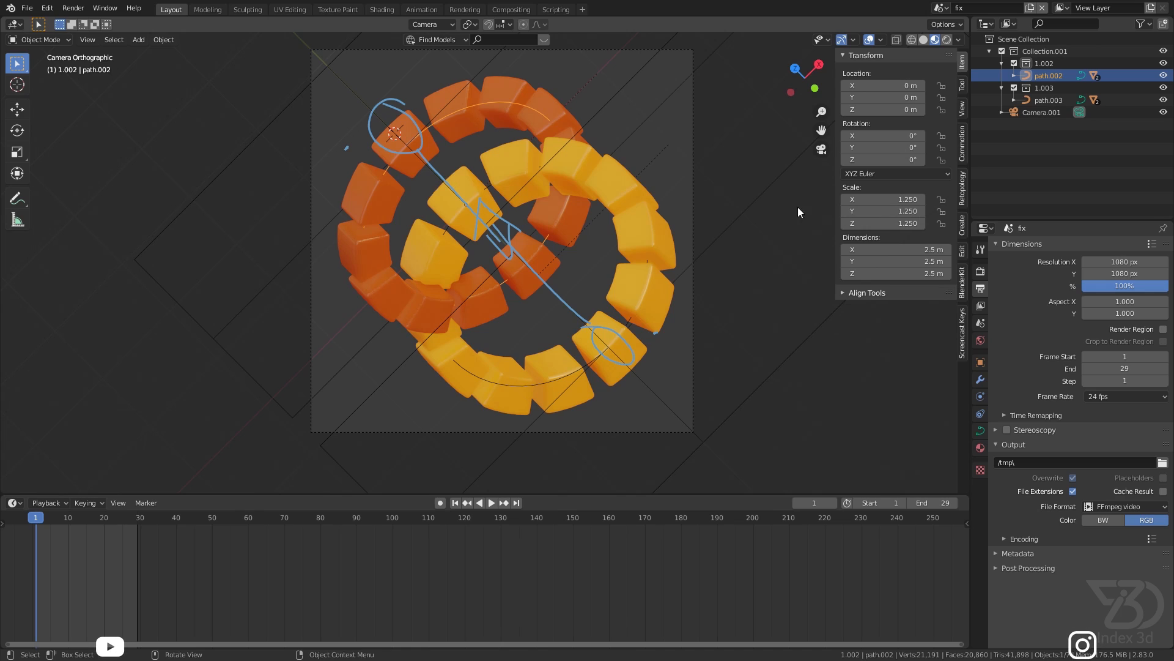
pyautogui.hotkey('ctrl', 'z')
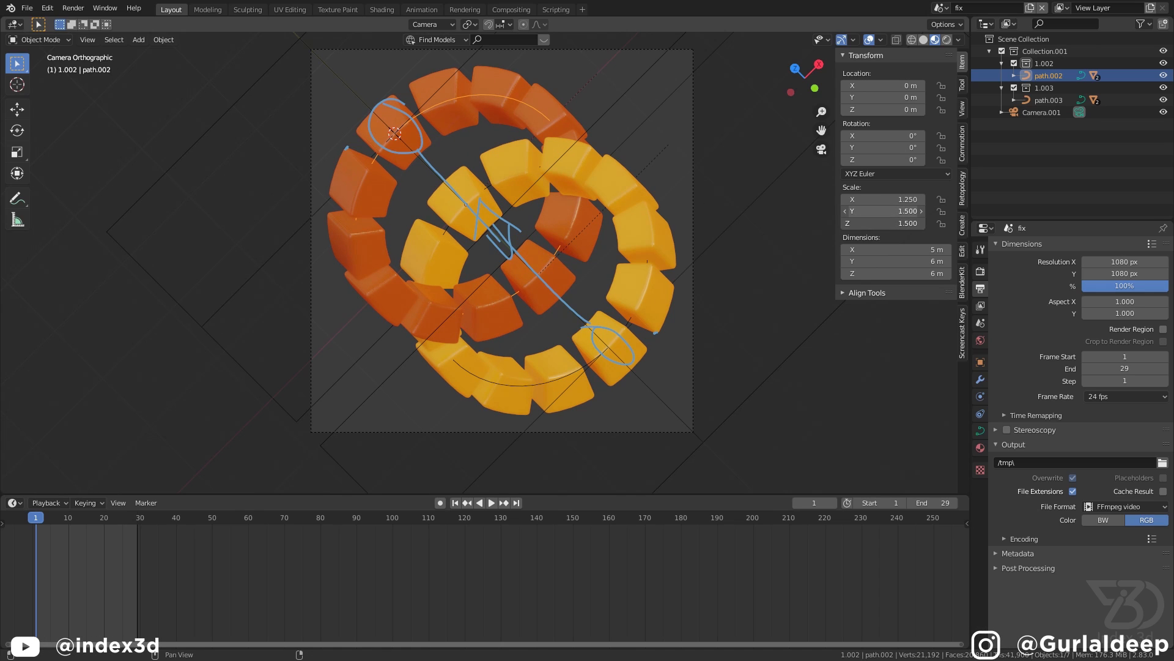
# - Flip the coco chain's path by setting its Y and Z scale to -1.5
pyautogui.moveTo(855, 211); pyautogui.dragTo(855, 223)
pyautogui.press('Home')
pyautogui.write('-')
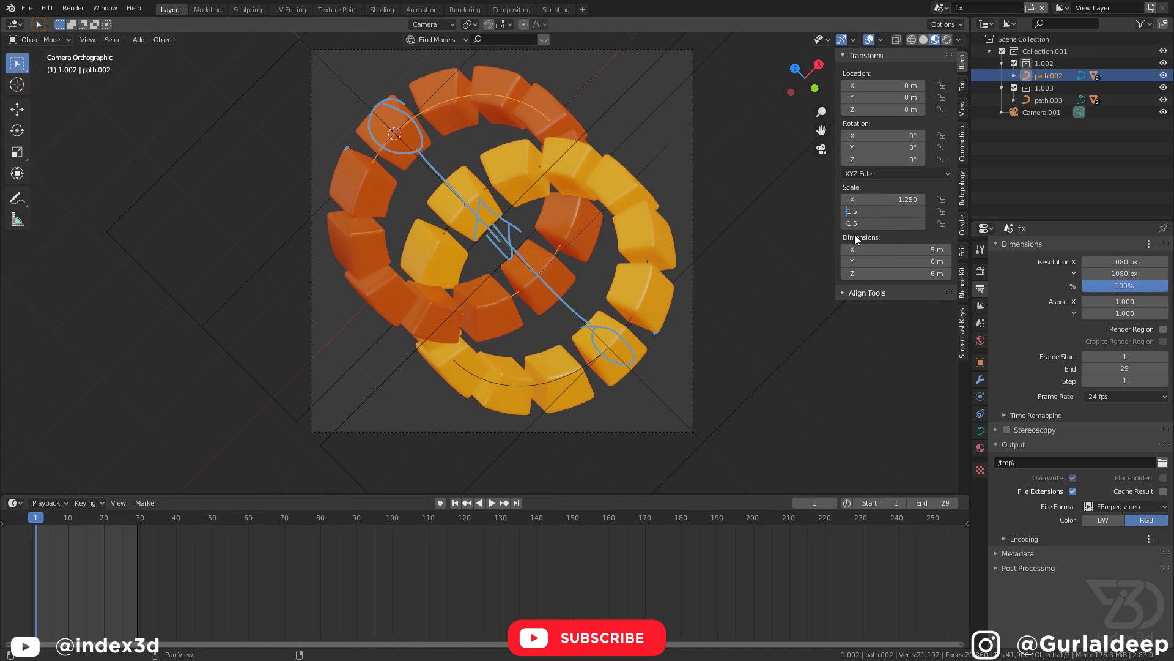
pyautogui.press('Return')
pyautogui.click(445, 148)
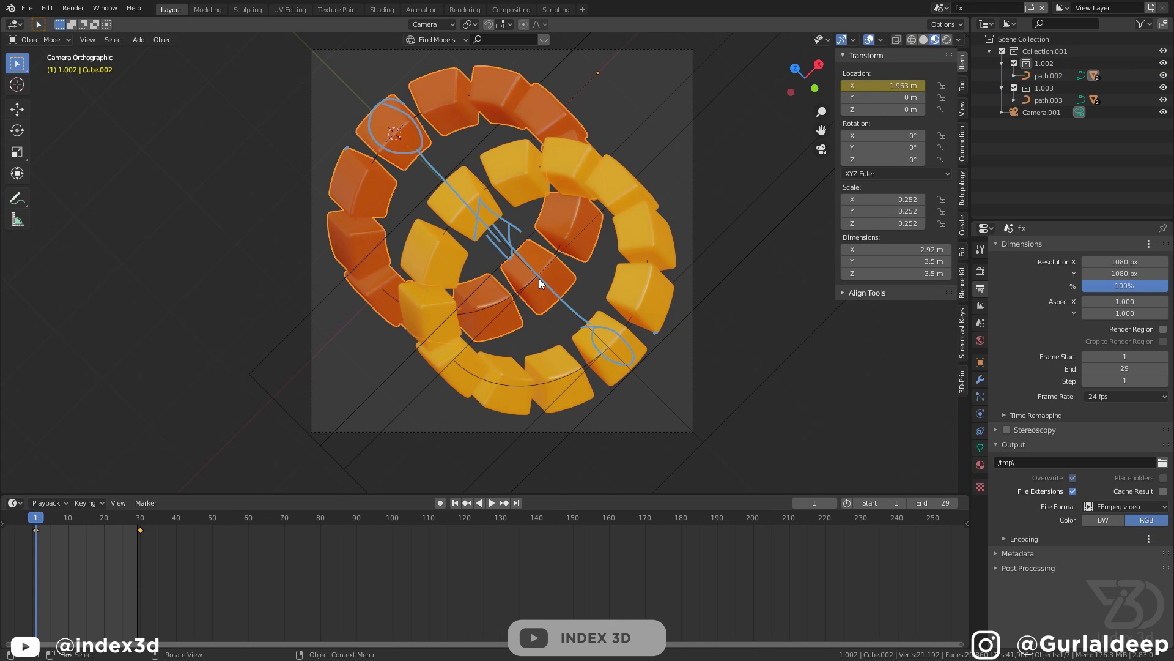
# - Set the mango chain path's Y and Z scale to 1.5
pyautogui.click(549, 381)
pyautogui.moveTo(891, 212); pyautogui.dragTo(891, 223)
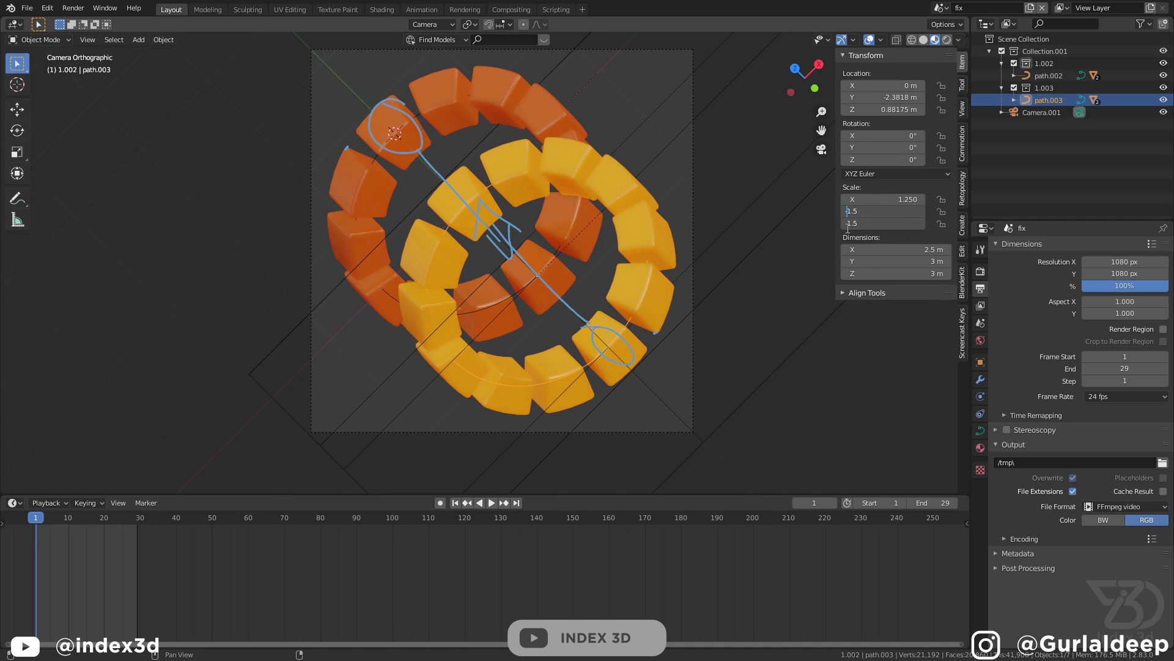
pyautogui.write('-')
pyautogui.press('BackSpace')
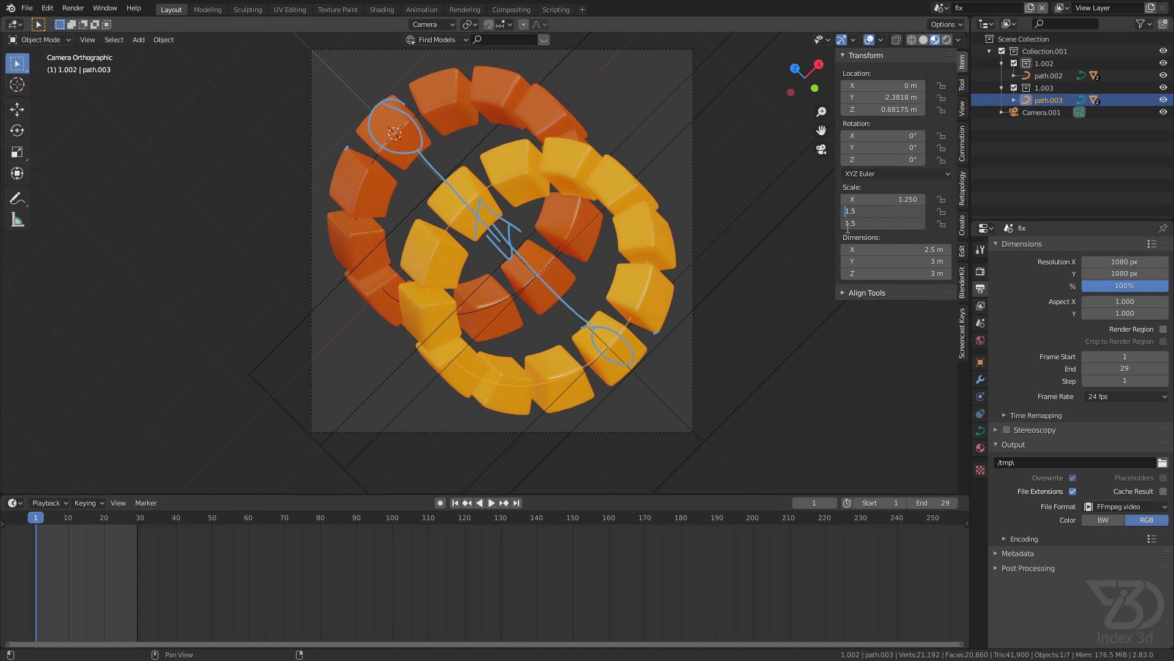
pyautogui.press('Return')
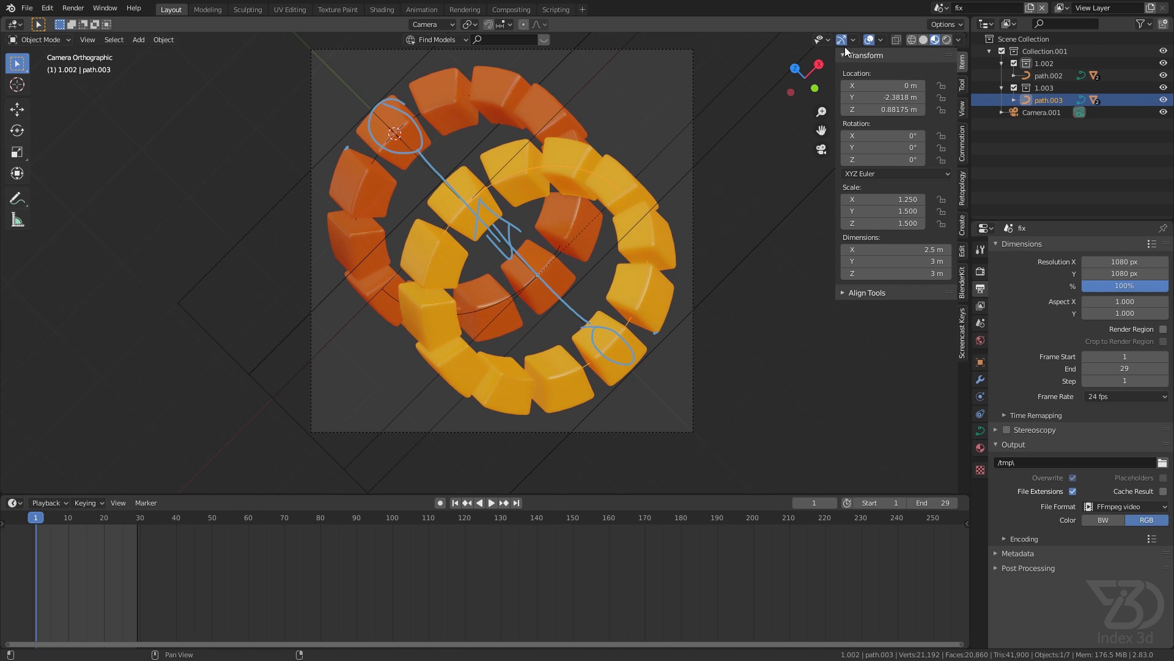
# - Hide the overlays, switch to Rendered shading, and examine the mango and coco blocks' surfaces close up
pyautogui.click(869, 41)
pyautogui.click(947, 40)
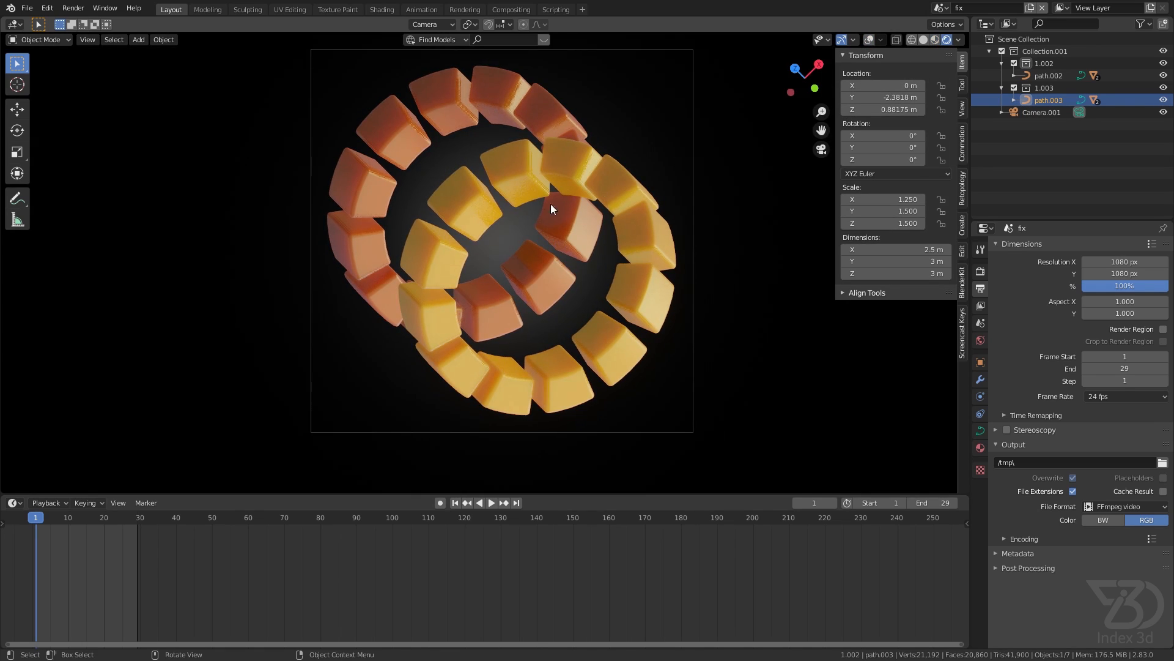
pyautogui.scroll(2, 441, 209)
pyautogui.scroll(5, 628, 362)
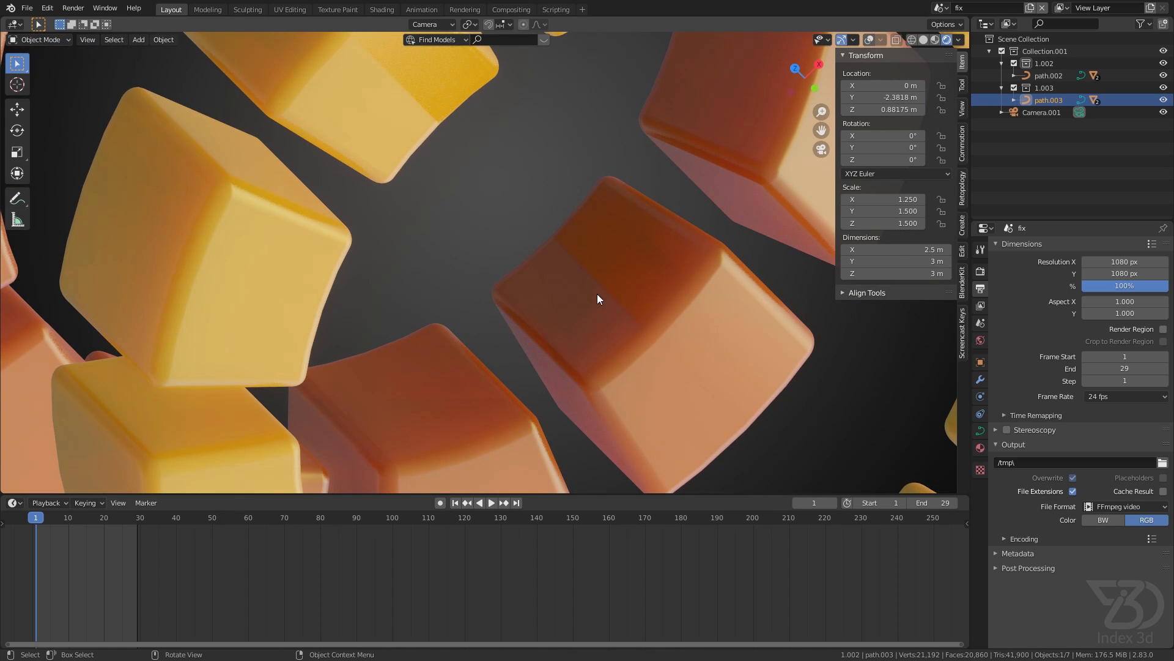
pyautogui.scroll(-5, 597, 294)
pyautogui.scroll(4, 464, 258)
pyautogui.scroll(-6, 535, 230)
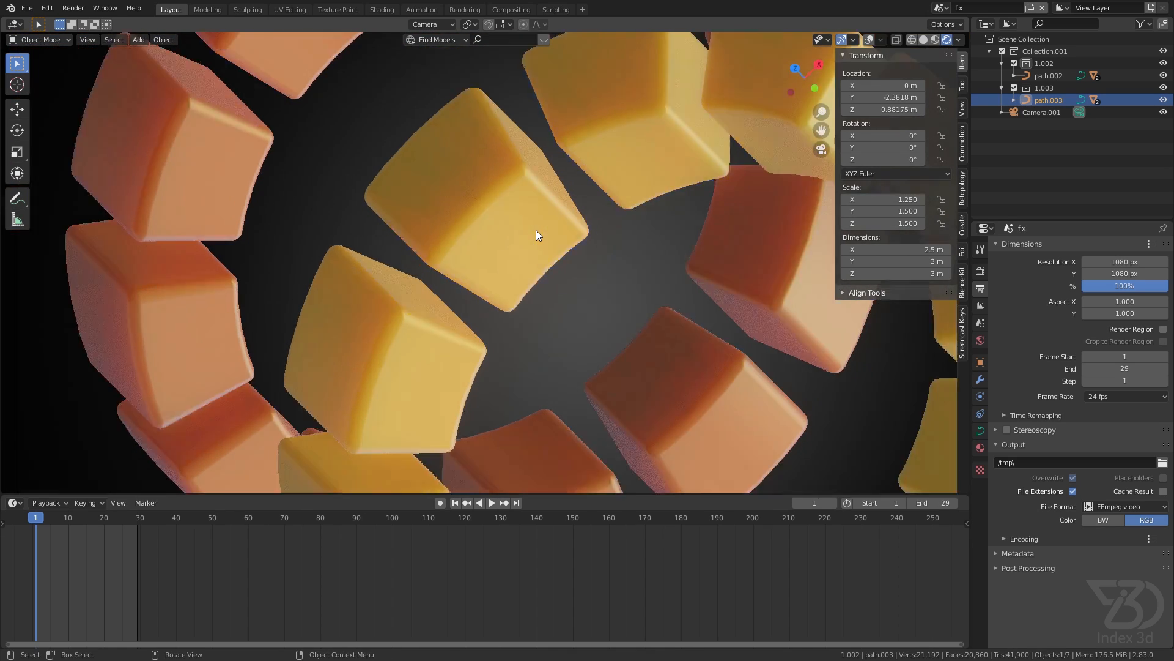
pyautogui.scroll(1, 535, 230)
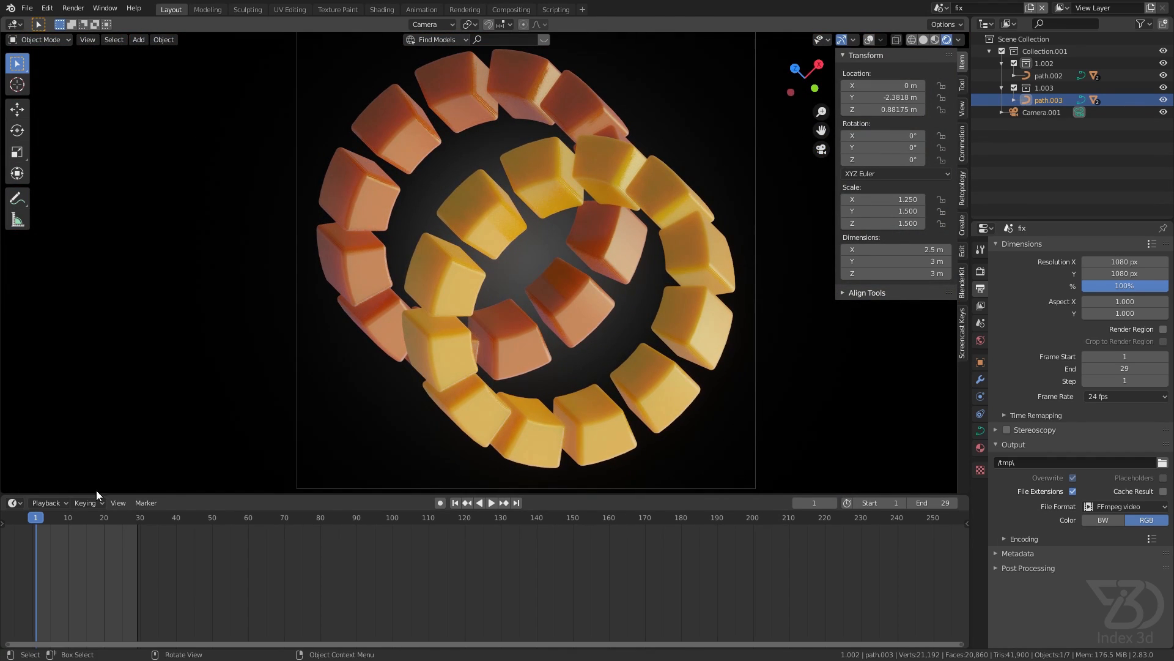
# - Switch to the main scene and play its animation from the start
pyautogui.click(940, 7)
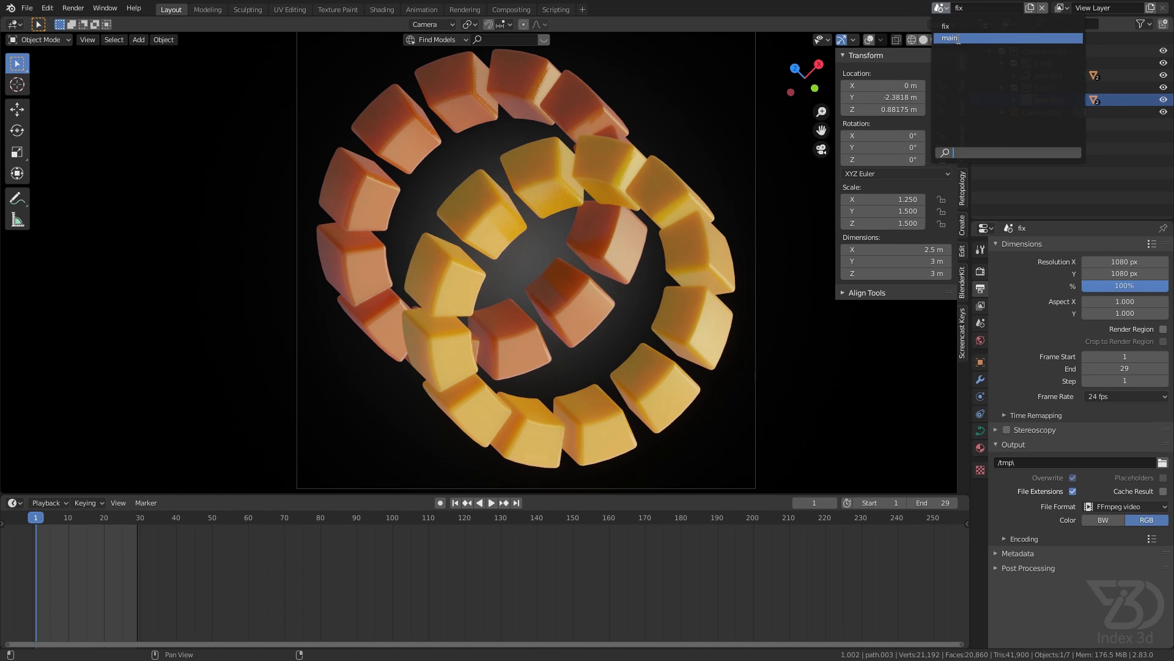
pyautogui.click(949, 38)
pyautogui.click(31, 523)
pyautogui.press('space')
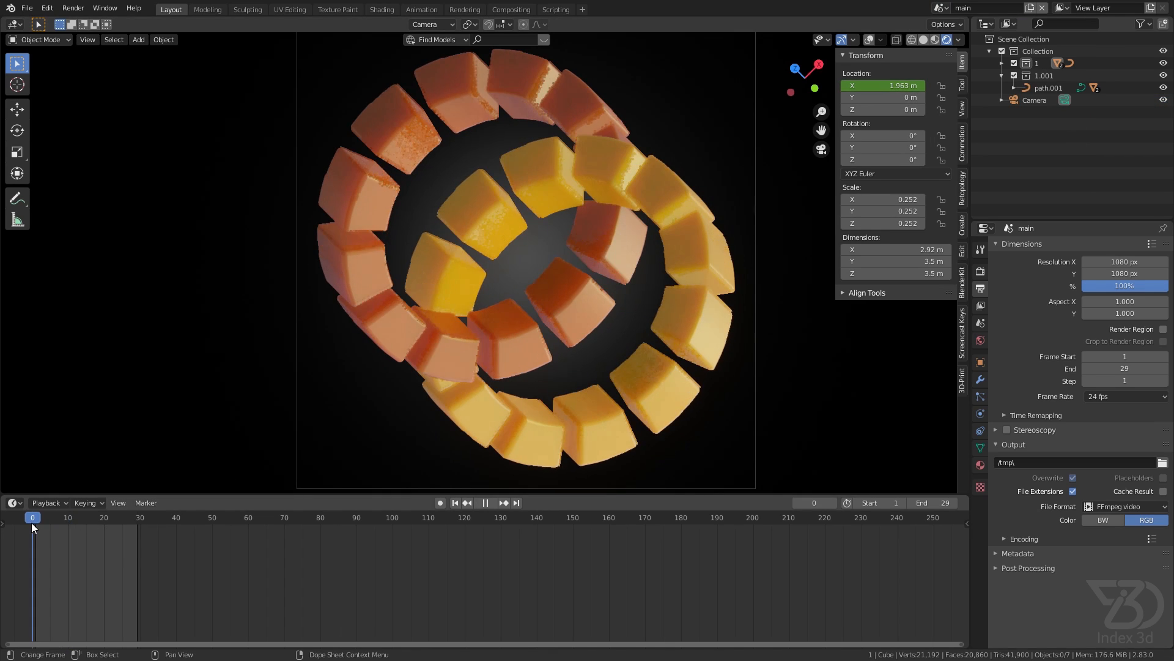
# - Replay the main scene's animation from the start, and play the fix scene's animation to compare the chains' motion
pyautogui.moveTo(31, 522); pyautogui.dragTo(37, 523)
pyautogui.press('space')
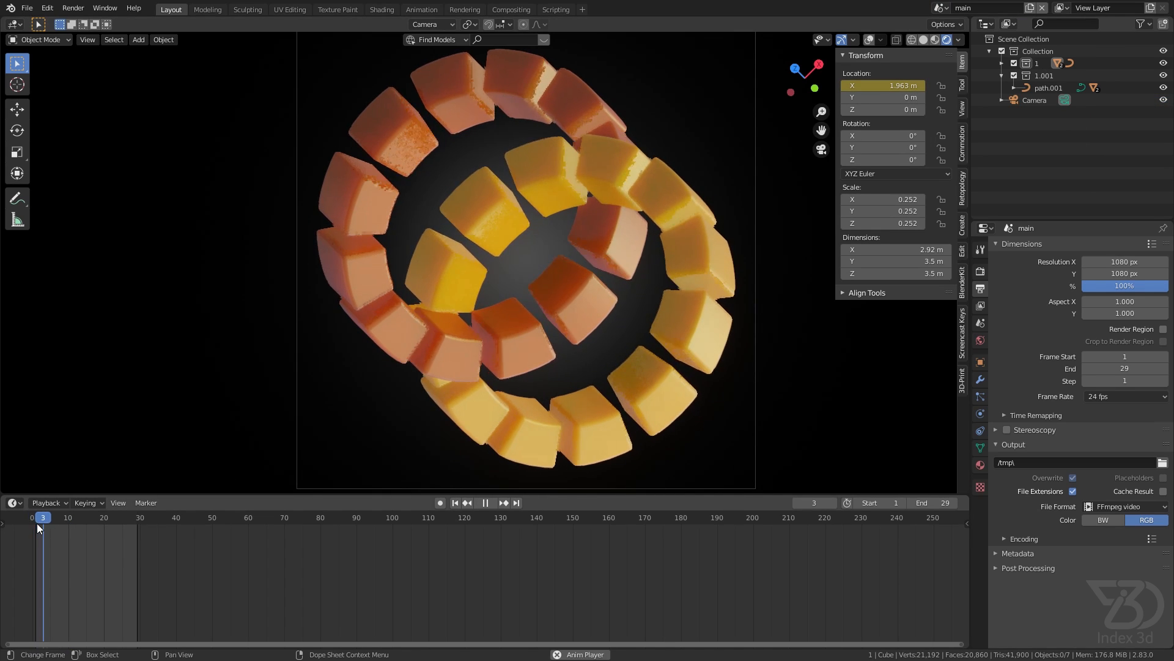
pyautogui.press('space')
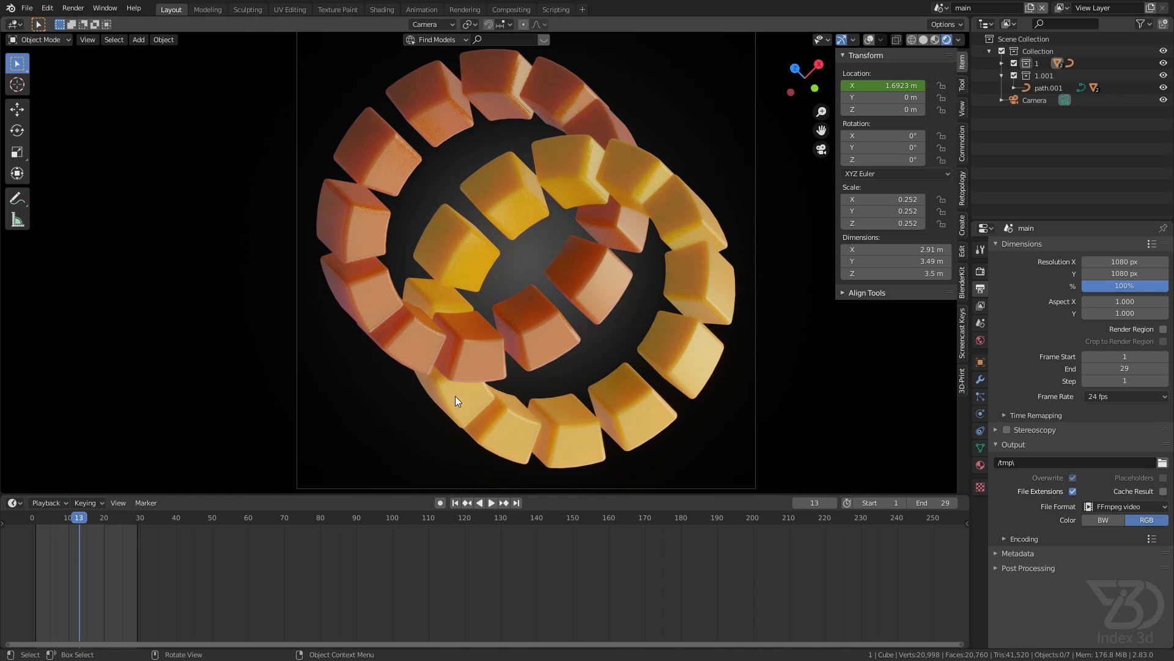
pyautogui.click(941, 8)
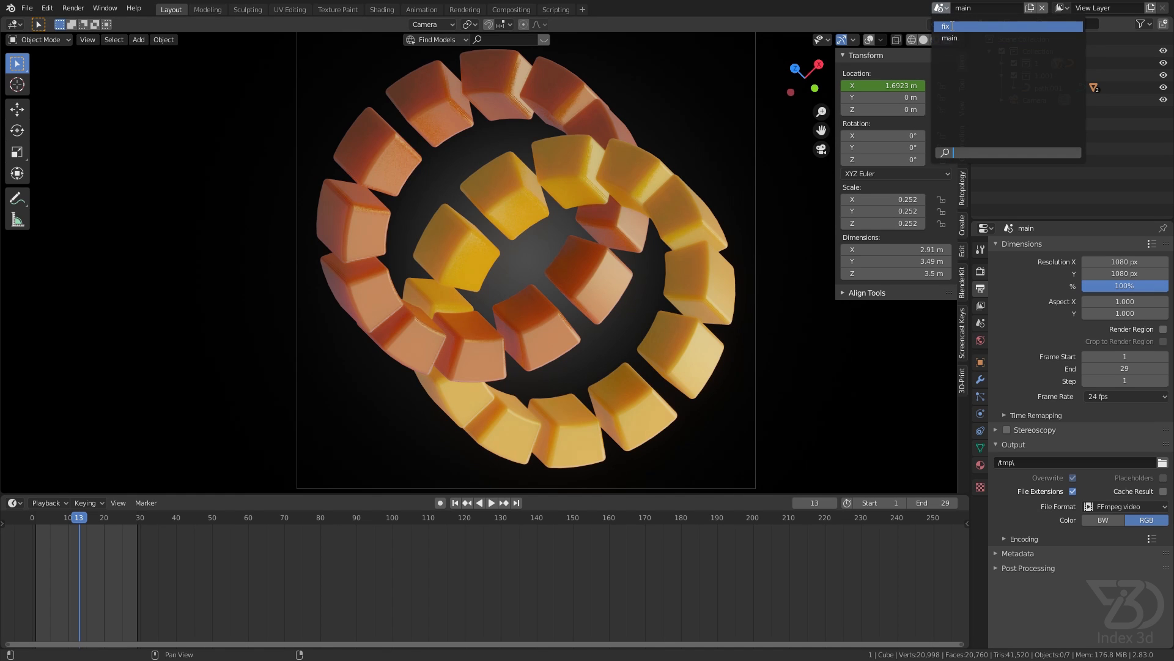
pyautogui.click(947, 27)
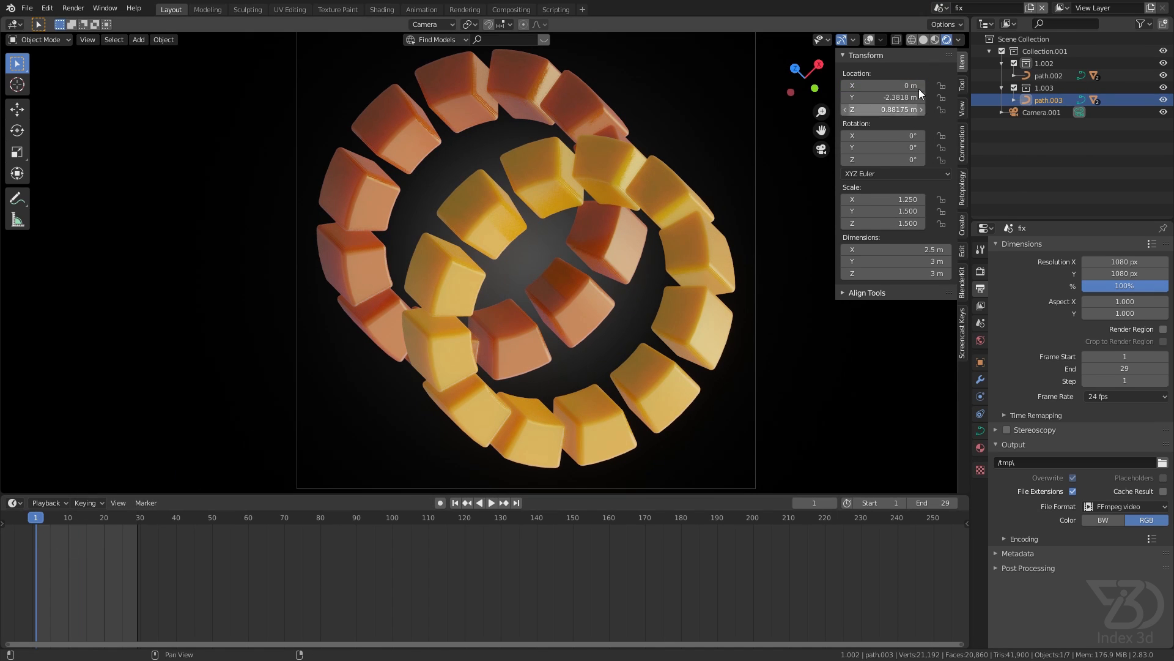
pyautogui.press('space')
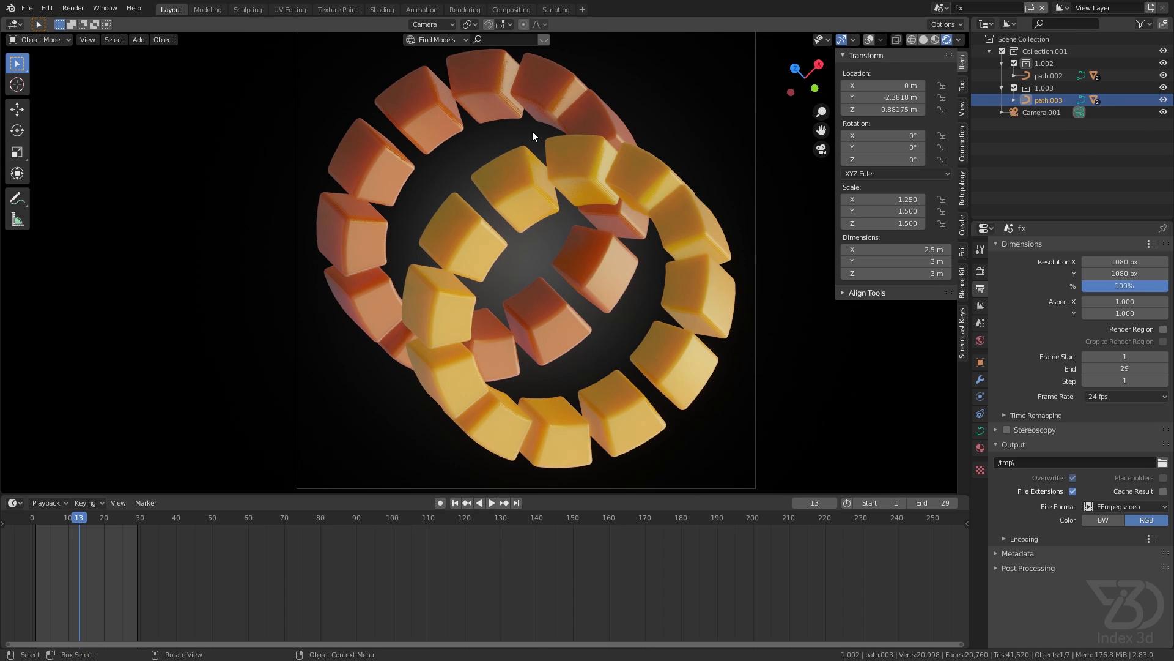
# - With overlays shown, mirror the coco chain's keyframes by time over frame 15 and move them to frames 1 and 30
pyautogui.click(1049, 75)
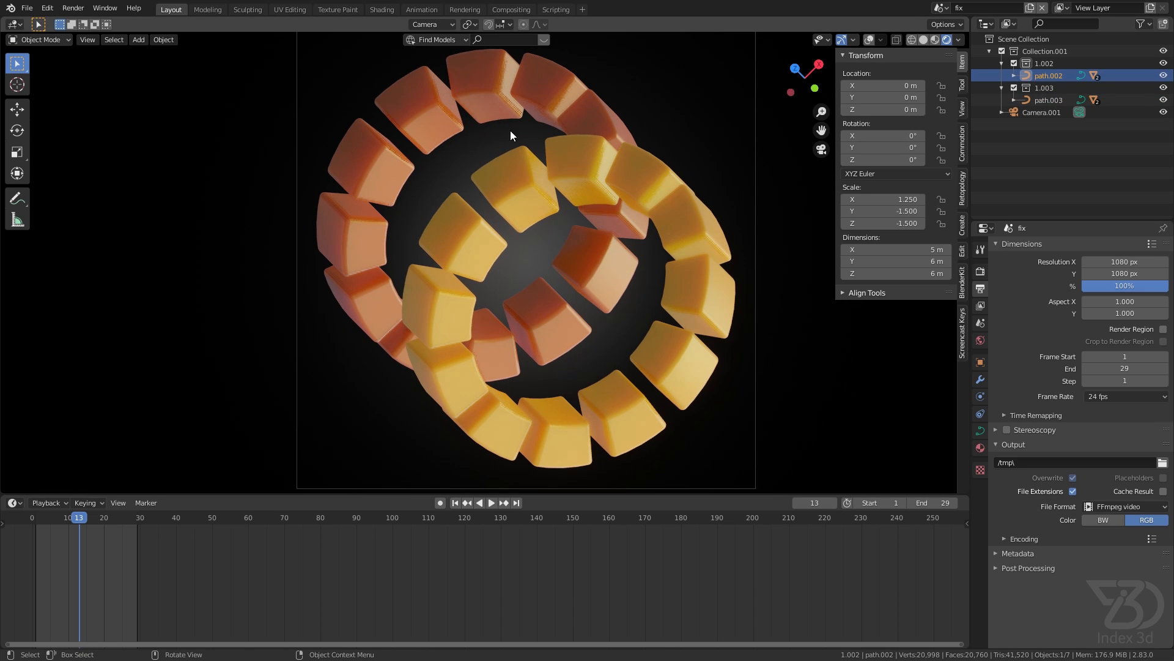
pyautogui.click(869, 39)
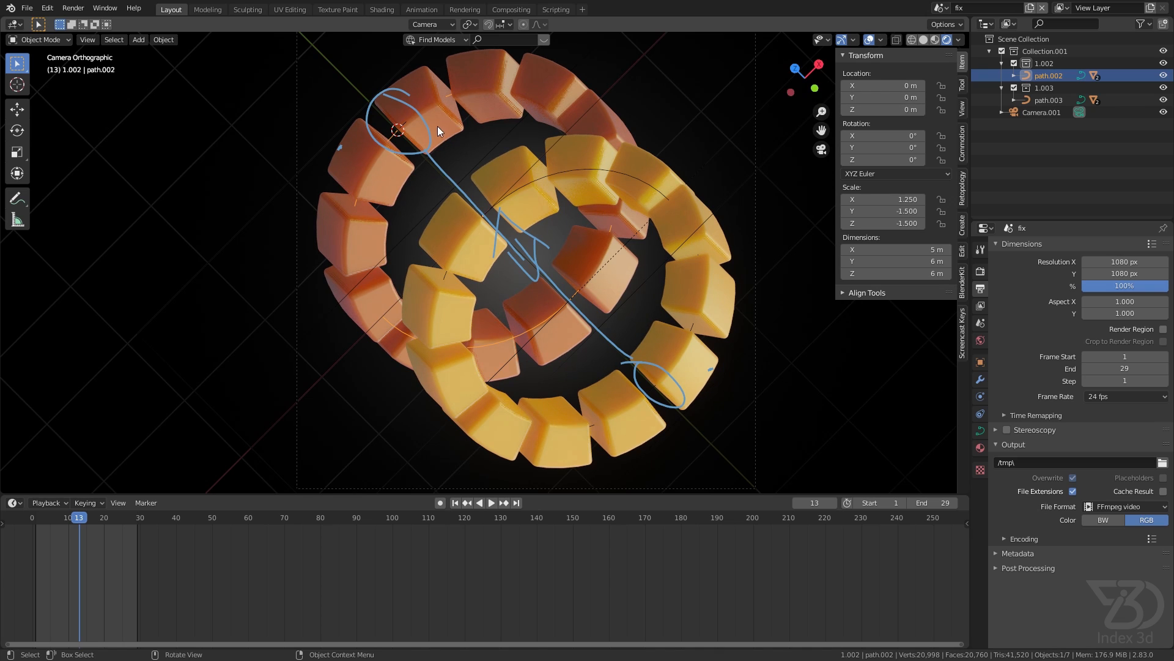
pyautogui.click(486, 89)
pyautogui.moveTo(84, 523); pyautogui.dragTo(34, 545)
pyautogui.hotkey('ctrl', 'm')
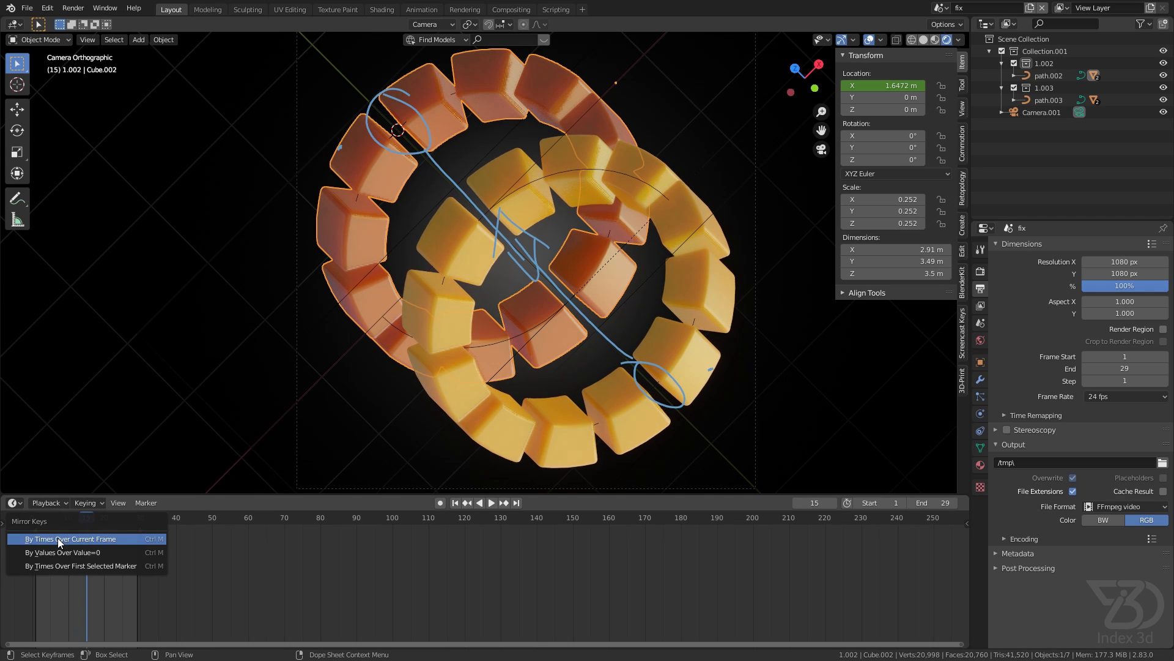
pyautogui.click(61, 538)
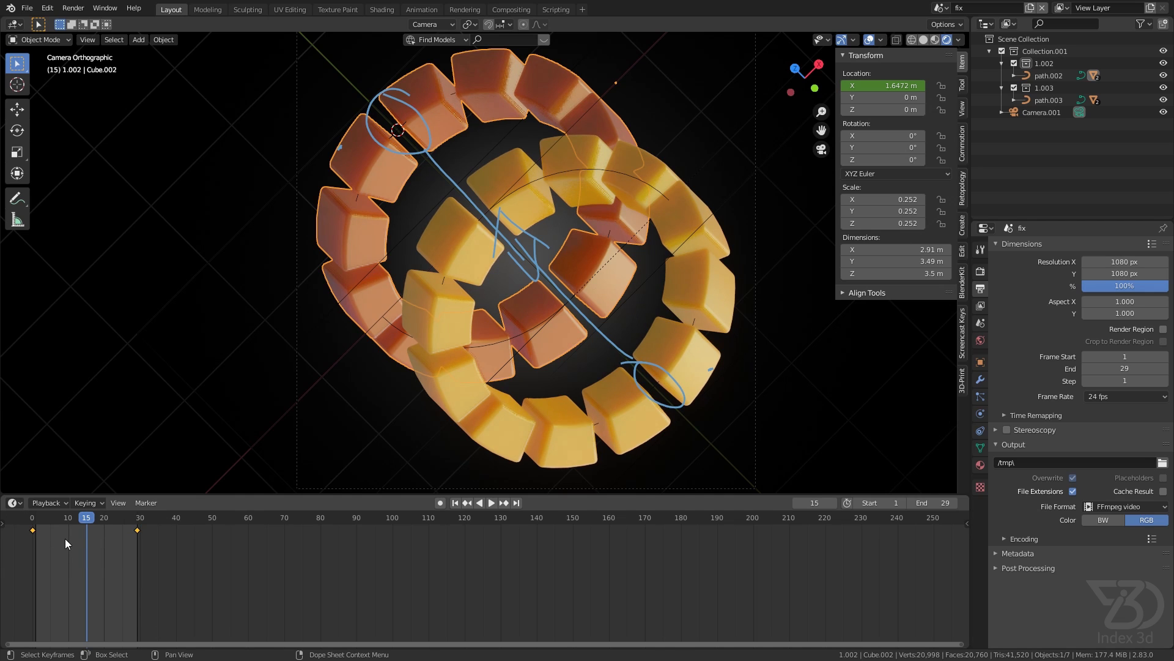
pyautogui.press('g')
pyautogui.click(69, 539)
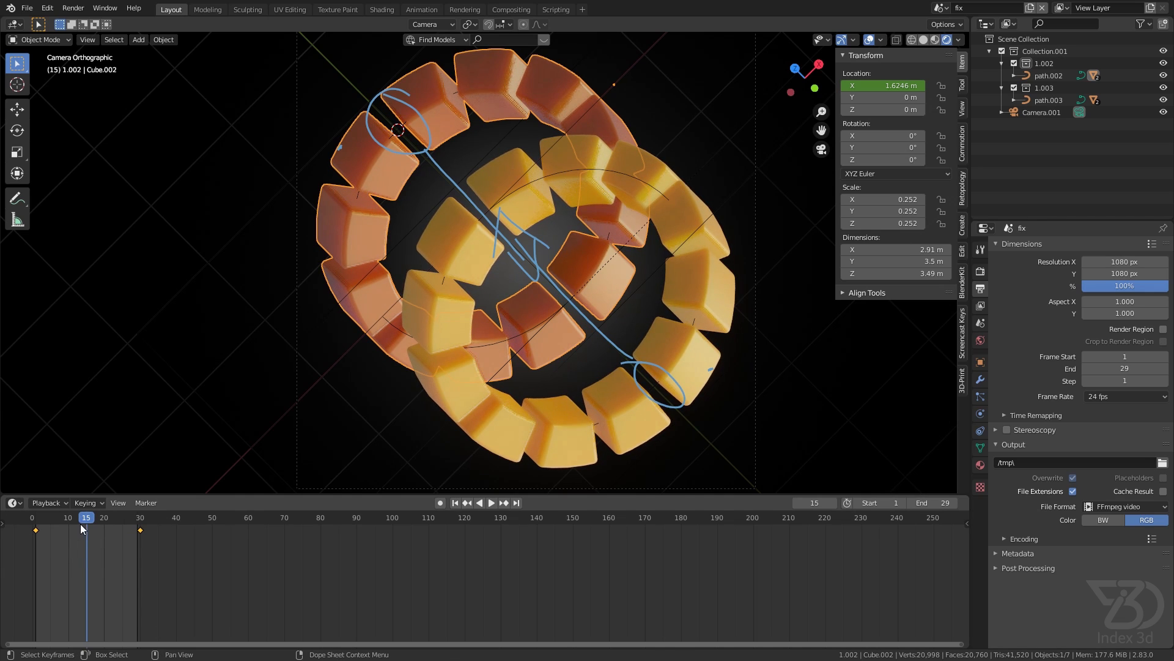
# - Play the fix scene from frame 1 to check the coco chain's motion
pyautogui.moveTo(83, 520); pyautogui.dragTo(36, 531)
pyautogui.press('space')
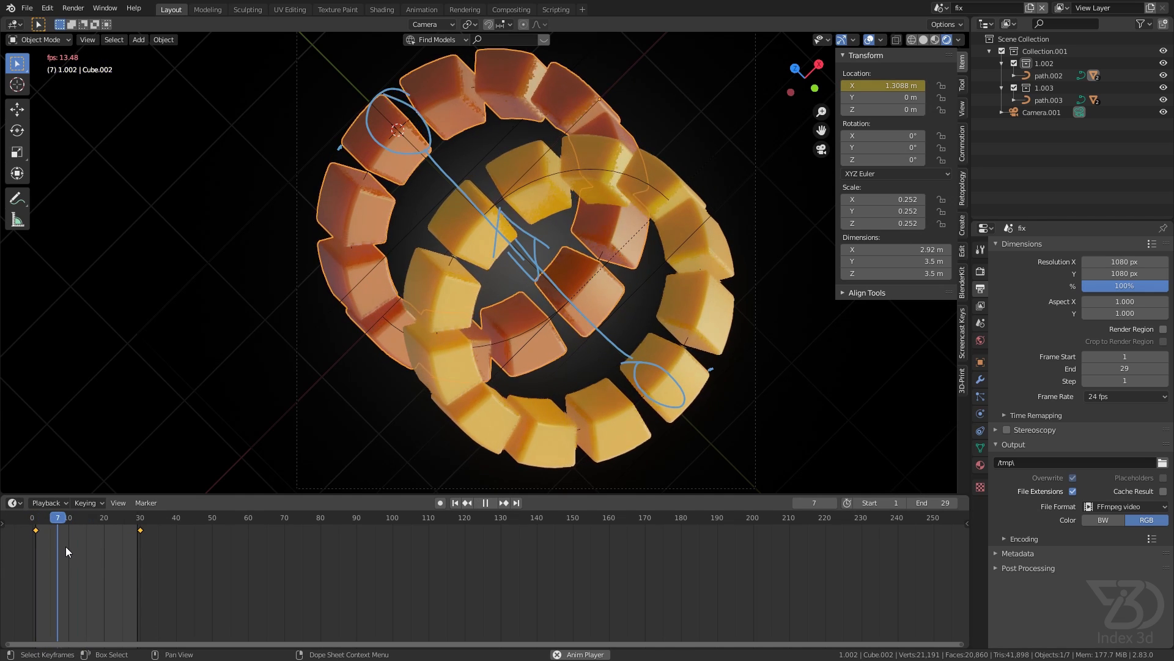
pyautogui.press('space')
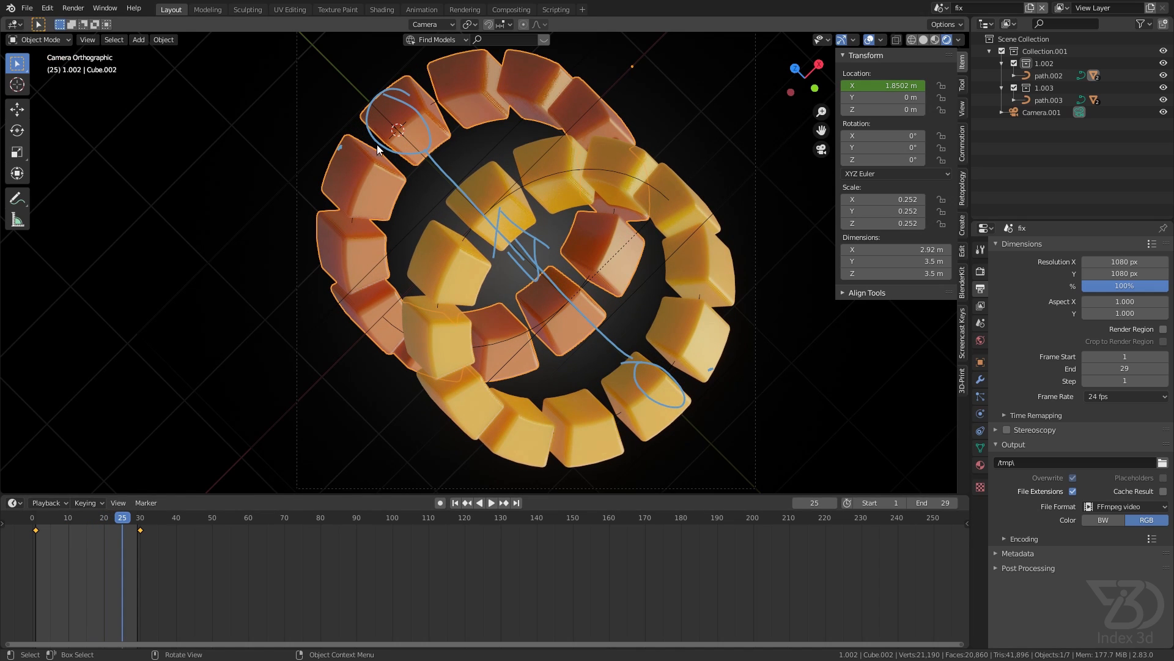
# - Mirror the mango chain's keyframes by time over frame 16 and move them to frames 1 and 30
pyautogui.click(683, 185)
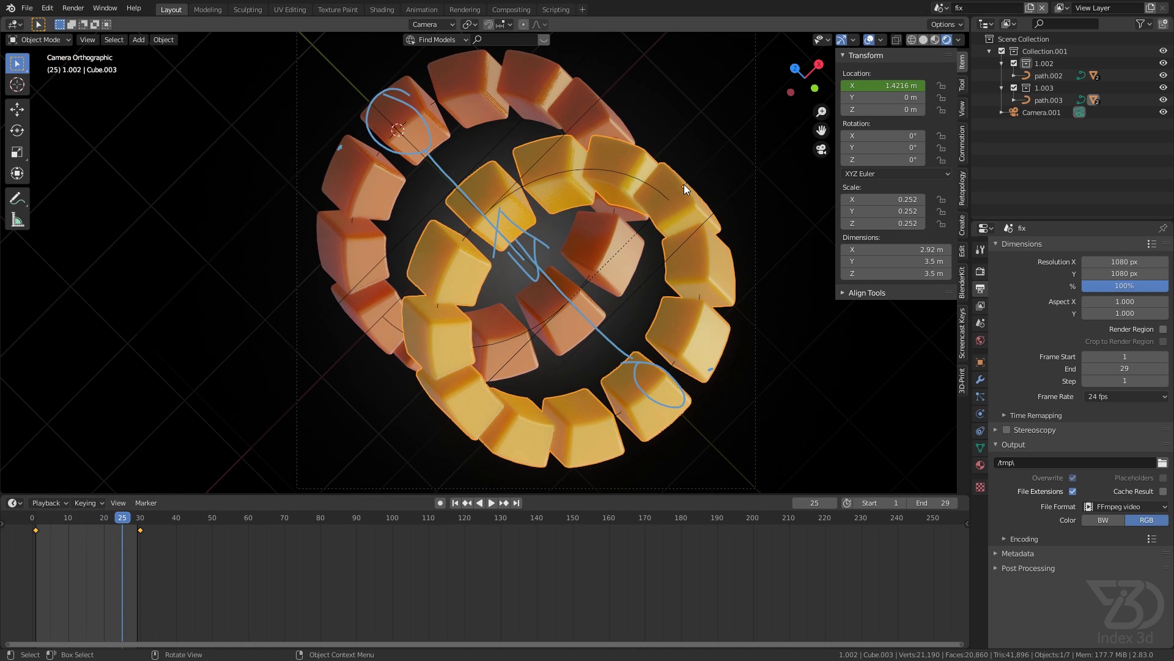
pyautogui.moveTo(123, 521); pyautogui.dragTo(91, 531)
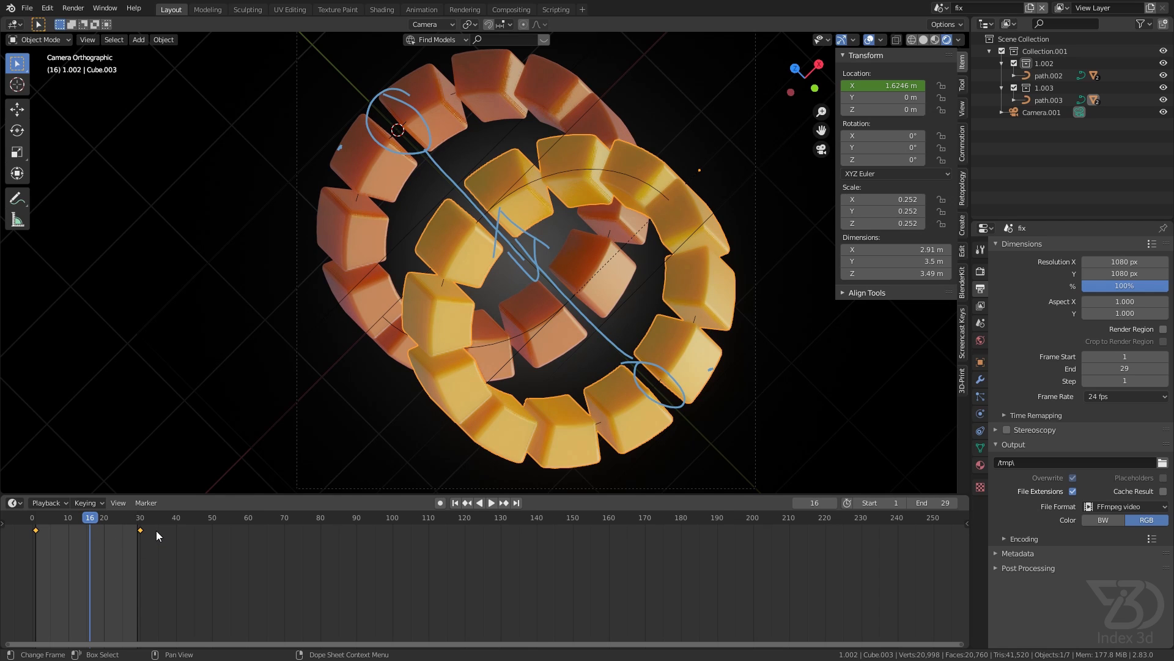
pyautogui.hotkey('ctrl', 'm')
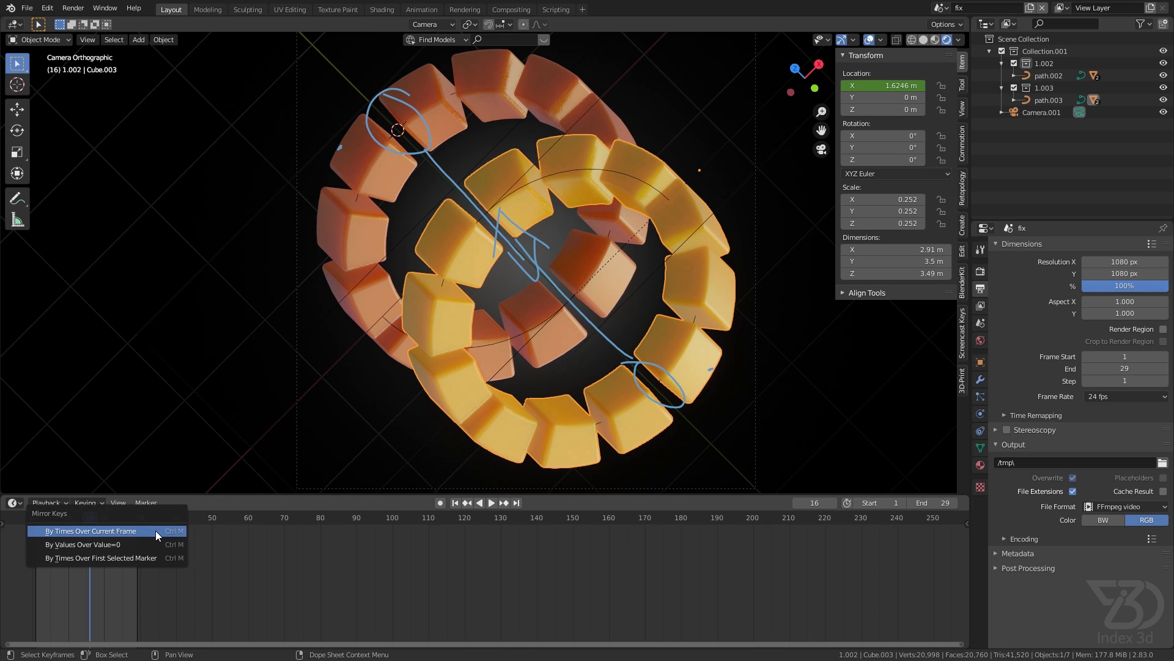
pyautogui.click(80, 531)
pyautogui.press('g')
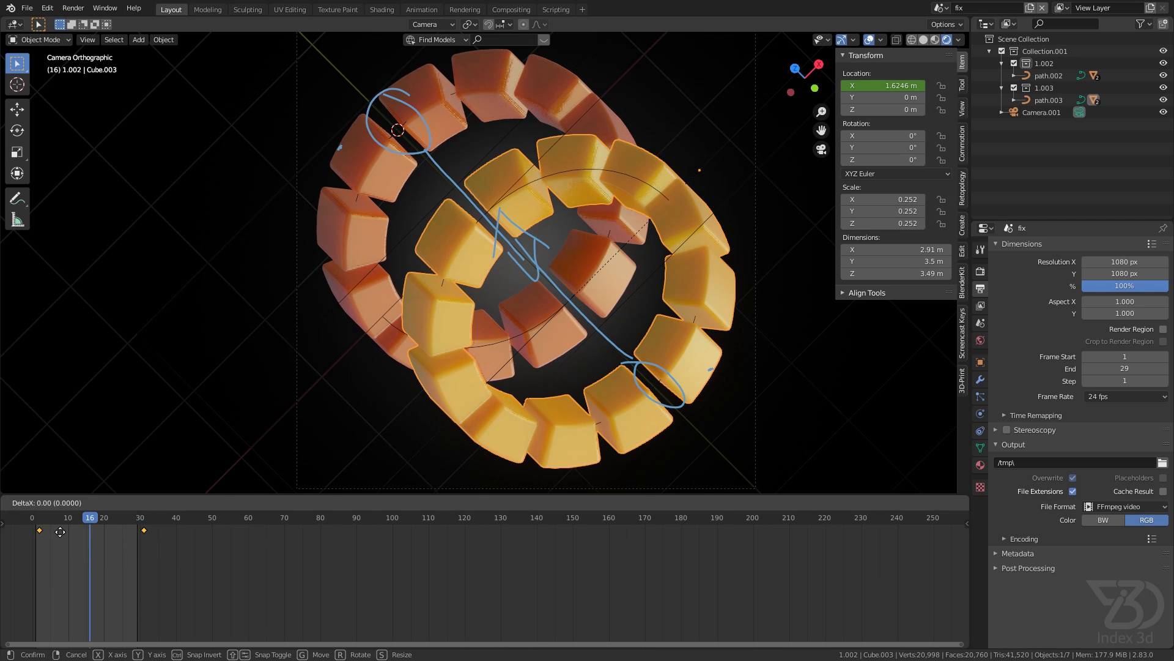
pyautogui.click(57, 532)
# - Play the fix scene from frame 1 to check both chains moving together
pyautogui.moveTo(93, 520); pyautogui.dragTo(36, 530)
pyautogui.press('space')
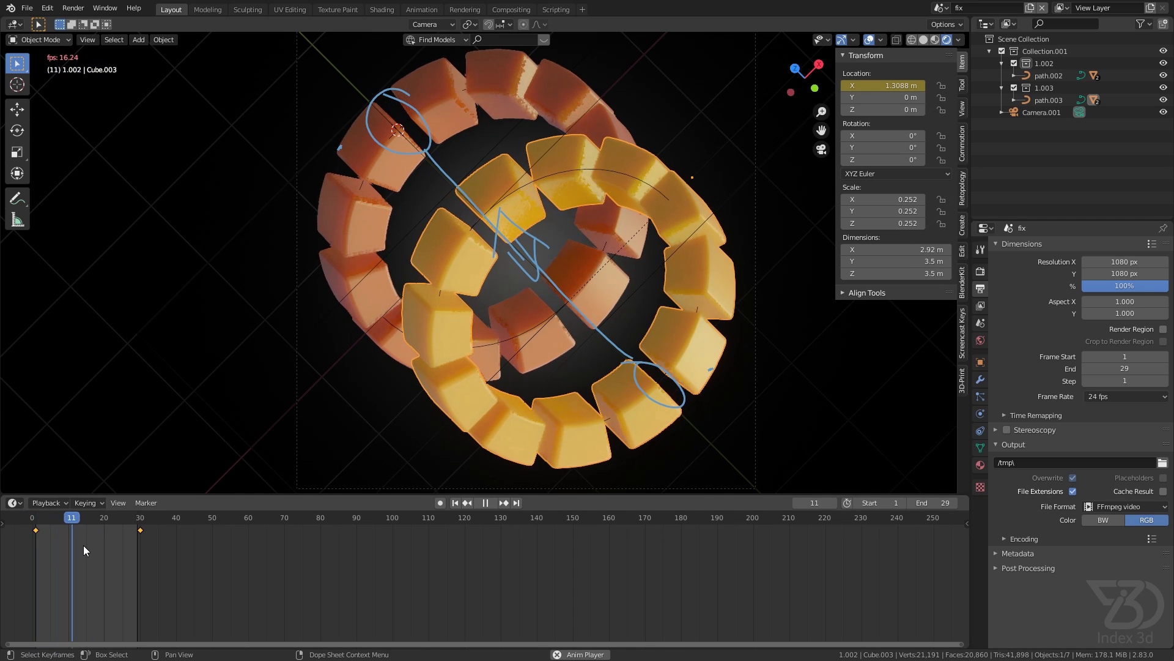
pyautogui.press('space')
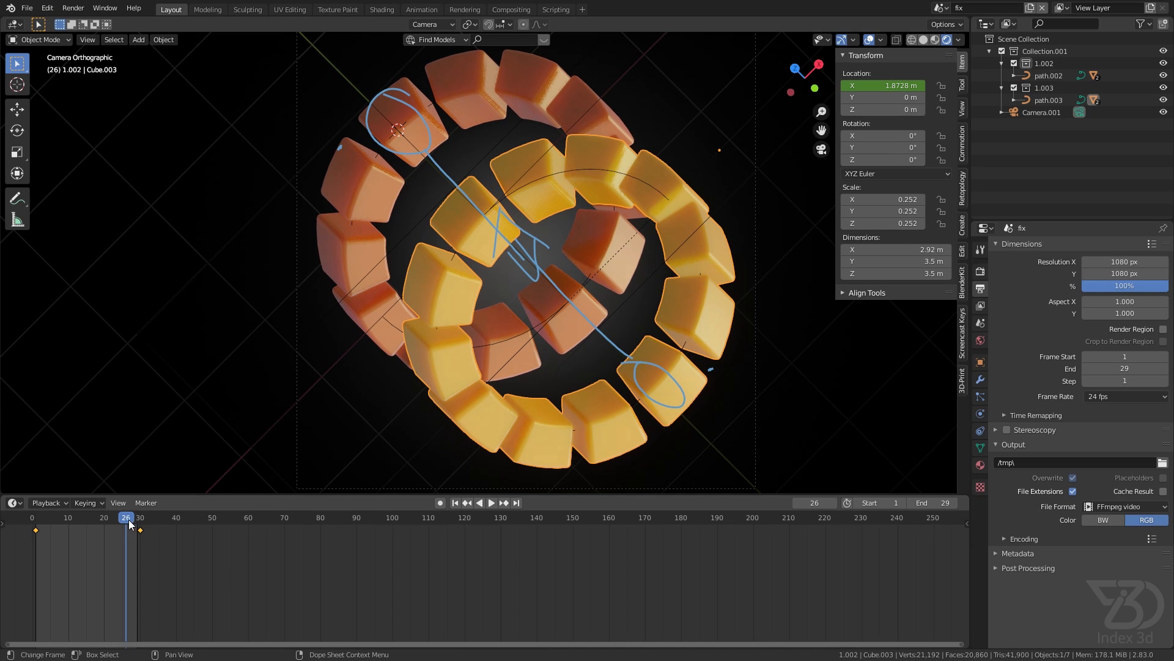
# - Compare the main and fix scenes at frame 13 by switching between them, and save the file
pyautogui.moveTo(131, 524); pyautogui.dragTo(80, 548)
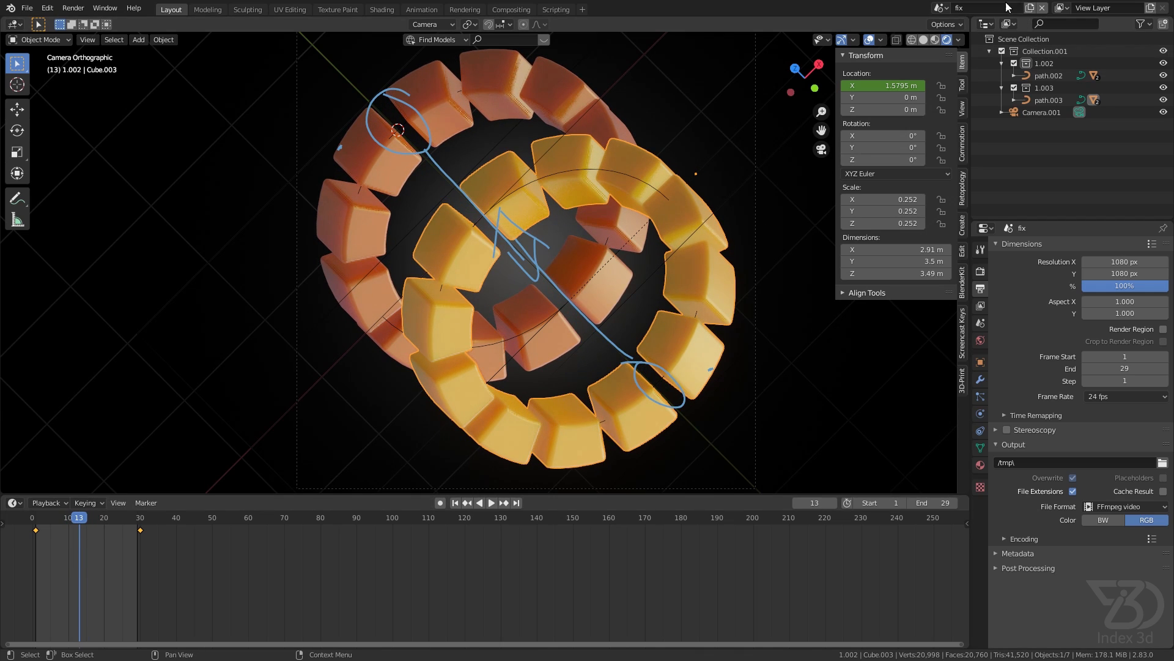
pyautogui.click(940, 7)
pyautogui.click(951, 39)
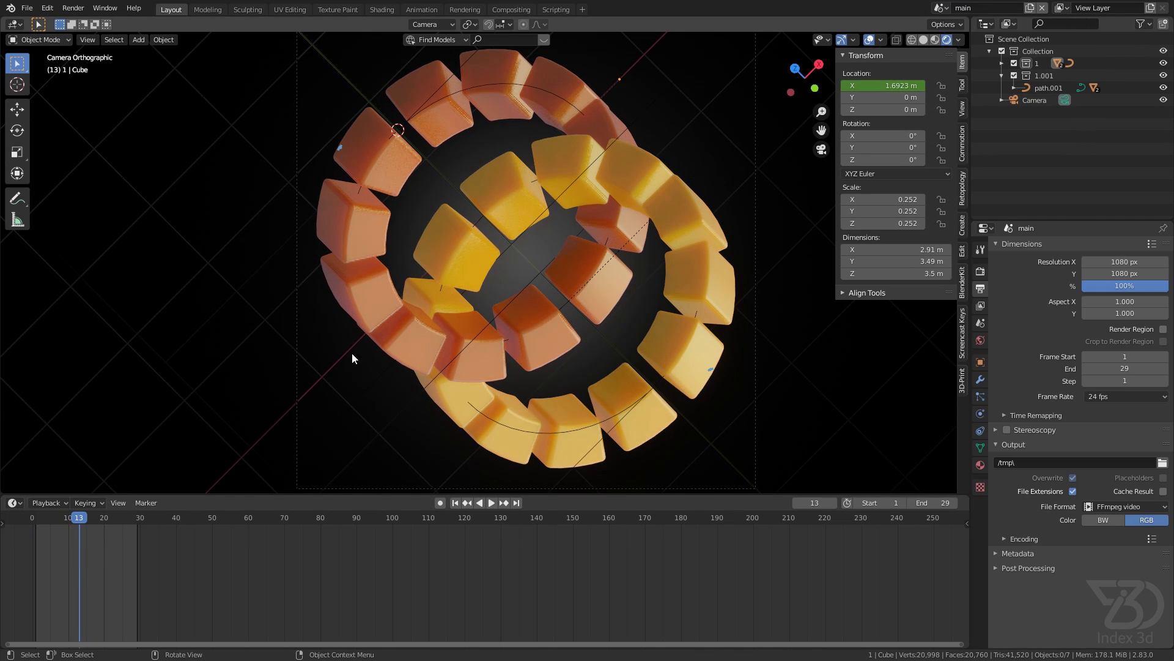
pyautogui.click(940, 8)
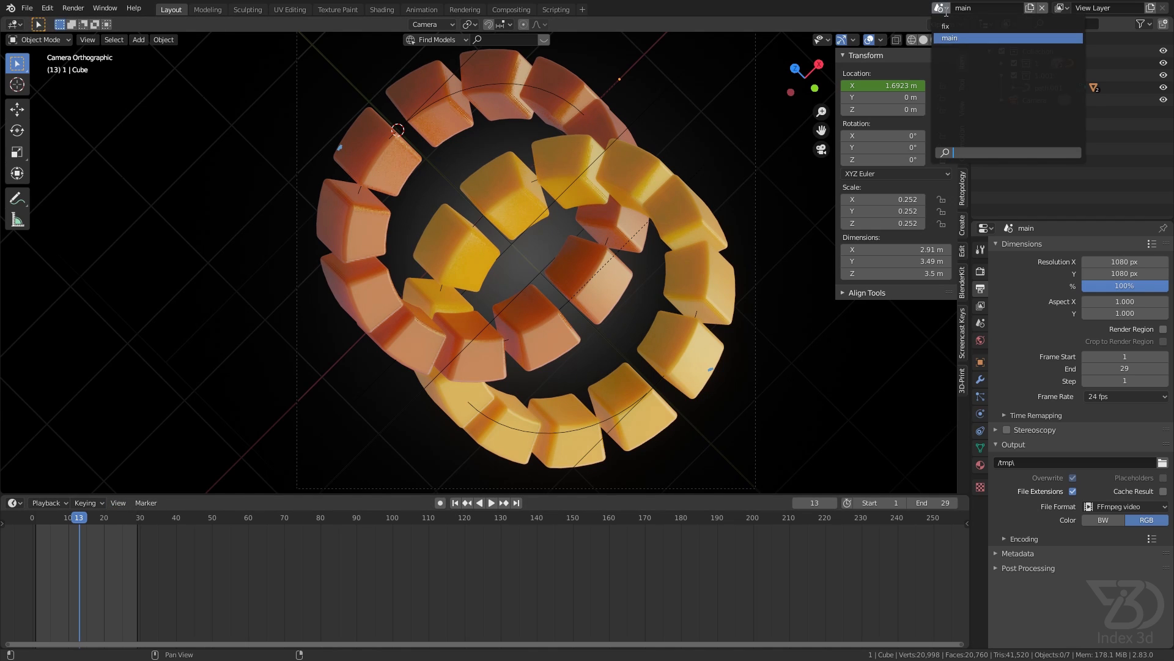
pyautogui.click(954, 27)
pyautogui.click(940, 7)
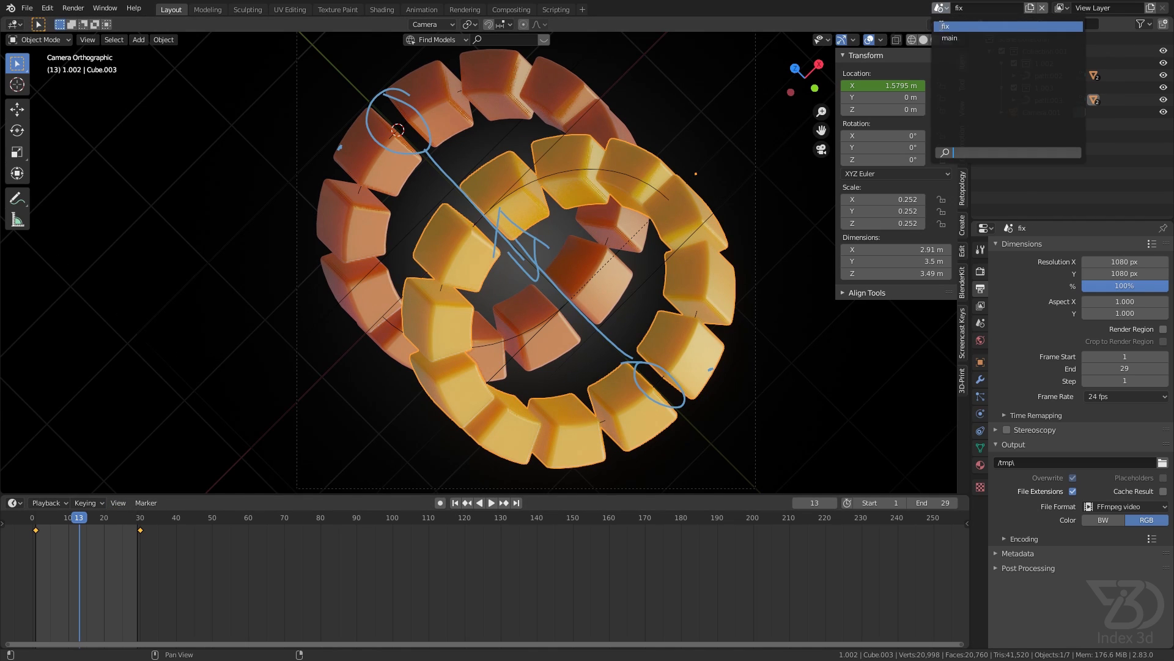
pyautogui.click(949, 38)
pyautogui.click(940, 7)
pyautogui.click(946, 26)
pyautogui.click(940, 8)
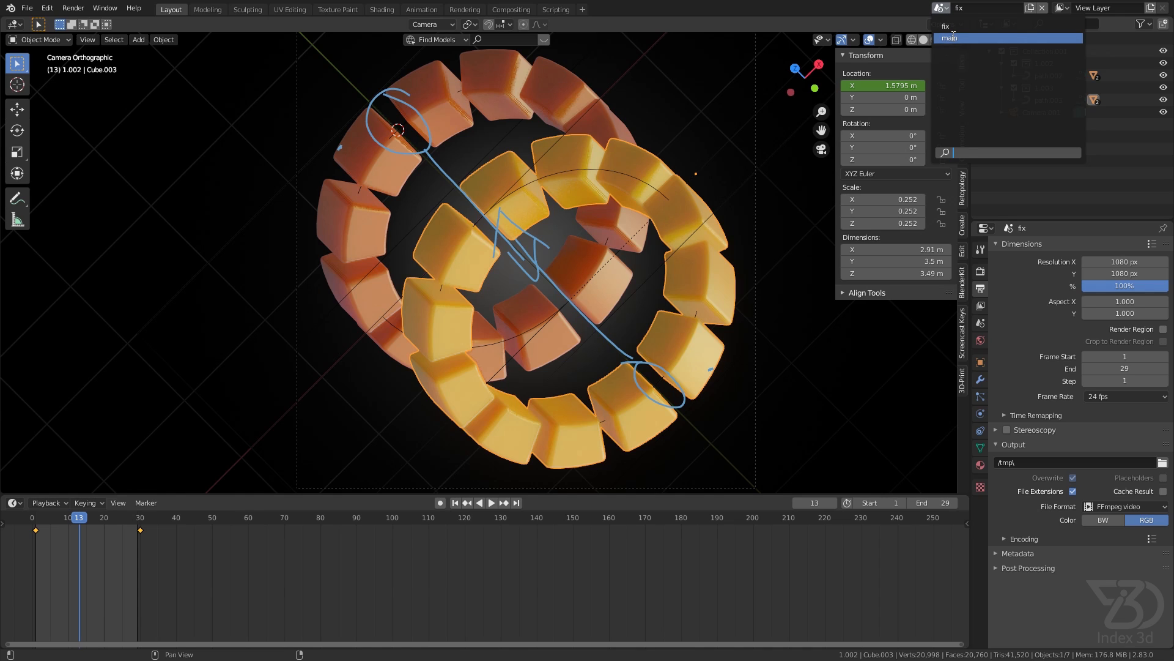
pyautogui.click(952, 38)
pyautogui.hotkey('ctrl', 's')
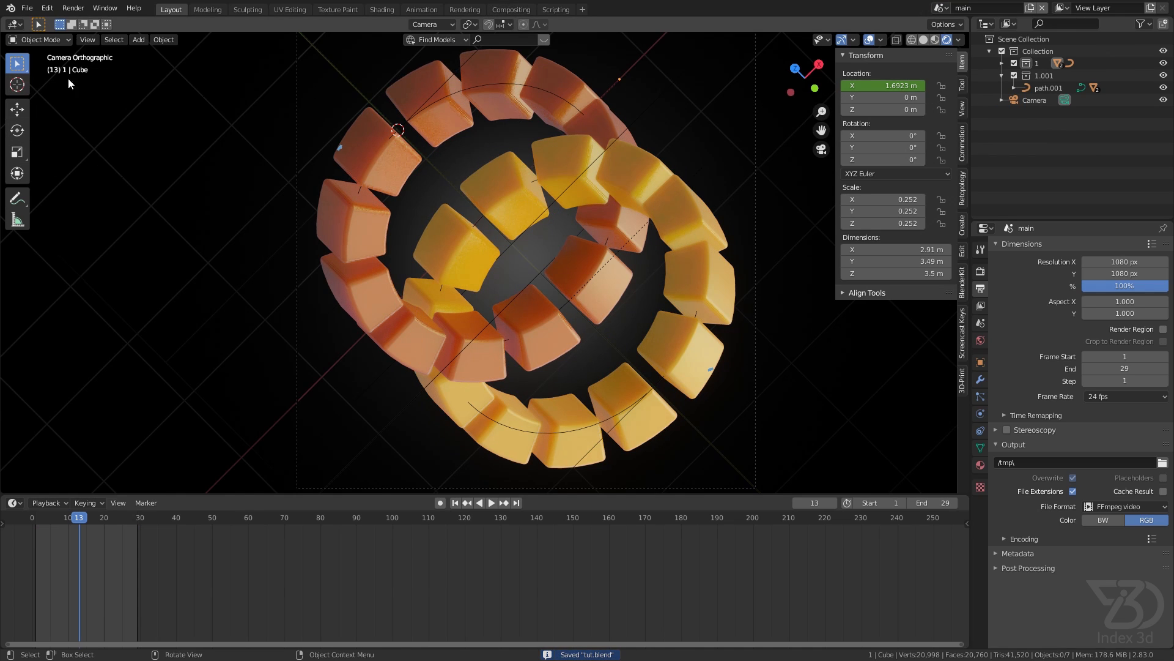
# - Erase the old annotation strokes across the chains in the fix scene with the Annotate tool
pyautogui.click(940, 7)
pyautogui.click(946, 27)
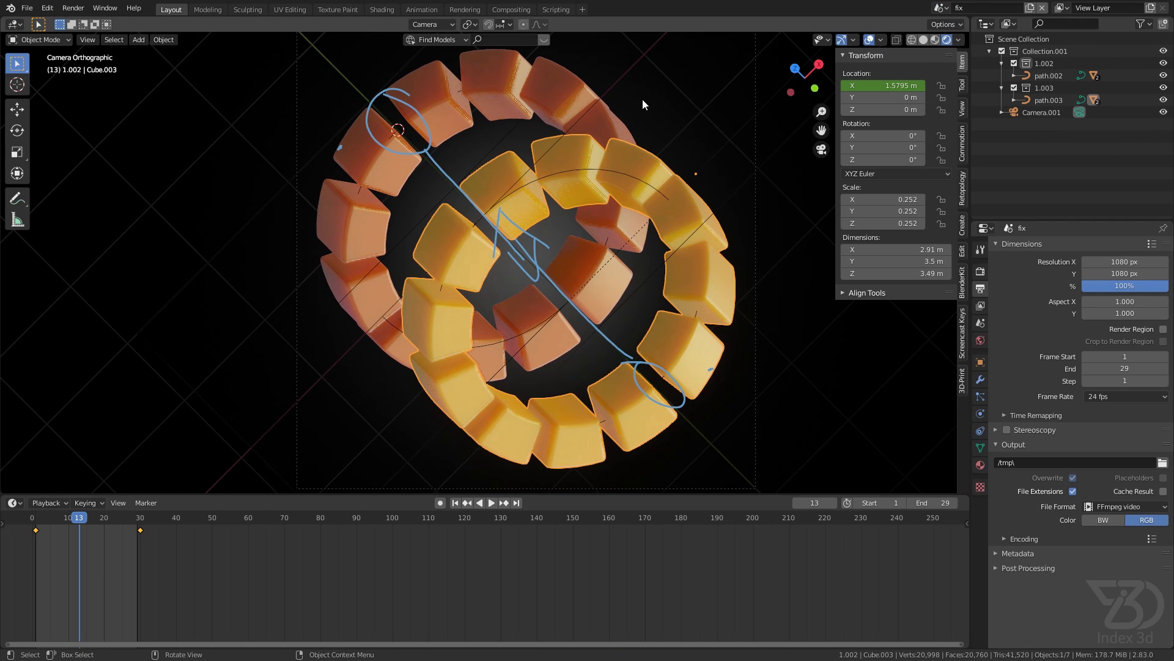
pyautogui.click(17, 197)
pyautogui.moveTo(426, 180)
pyautogui.keyDown('ctrl'); pyautogui.mouseDown()
pyautogui.moveTo(371, 104)
pyautogui.moveTo(447, 129)
pyautogui.moveTo(390, 170)
pyautogui.moveTo(547, 274)
pyautogui.moveTo(589, 236)
pyautogui.moveTo(576, 326)
pyautogui.moveTo(660, 379)
pyautogui.moveTo(742, 349)
pyautogui.moveTo(589, 419)
pyautogui.mouseUp(); pyautogui.keyUp('ctrl')
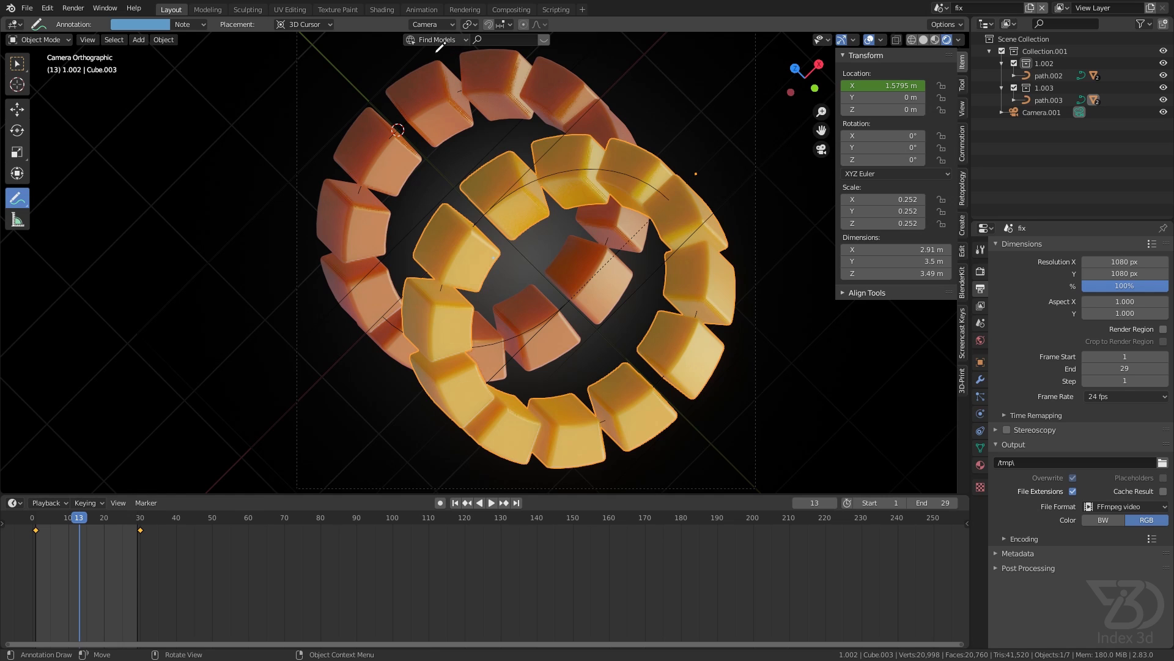
# - Circle the outer coco blocks and the outer mango blocks with freehand annotations in the fix scene
pyautogui.scroll(-1, 398, 155)
pyautogui.keyDown('shift'); pyautogui.moveTo(358, 170); pyautogui.dragTo(359, 213, button='middle'); pyautogui.keyUp('shift')
pyautogui.moveTo(319, 200)
pyautogui.mouseDown()
pyautogui.moveTo(367, 145)
pyautogui.moveTo(514, 110)
pyautogui.moveTo(424, 224)
pyautogui.moveTo(312, 184)
pyautogui.moveTo(362, 158)
pyautogui.mouseUp()
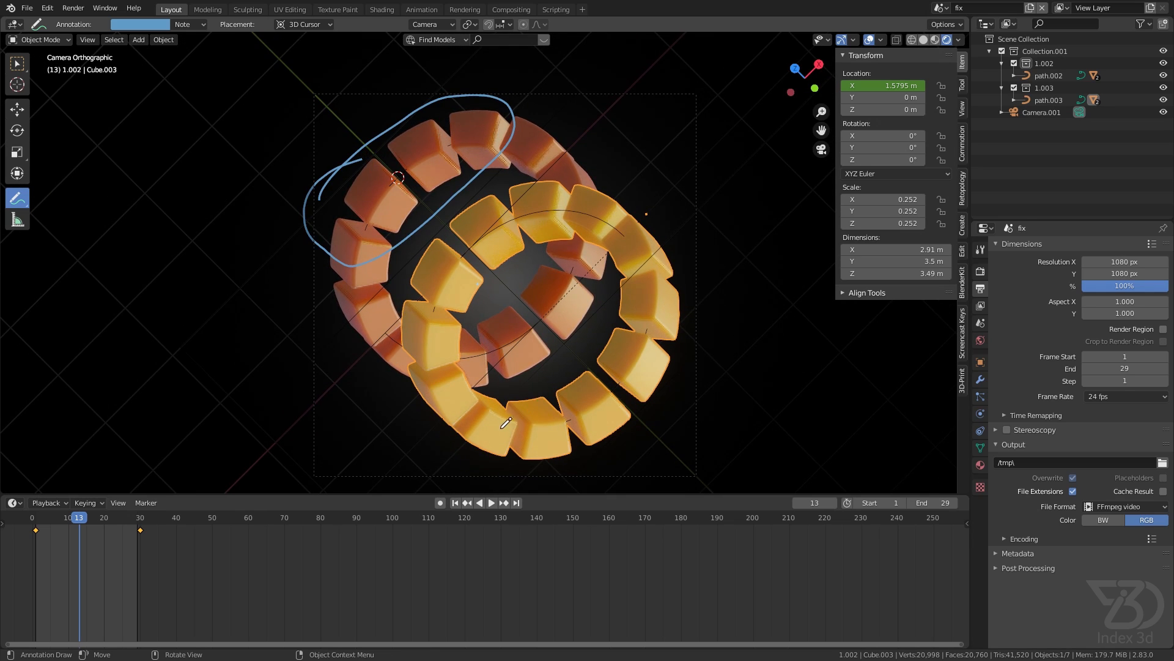
pyautogui.moveTo(502, 427)
pyautogui.mouseDown()
pyautogui.moveTo(590, 330)
pyautogui.moveTo(663, 416)
pyautogui.moveTo(486, 450)
pyautogui.moveTo(494, 428)
pyautogui.mouseUp()
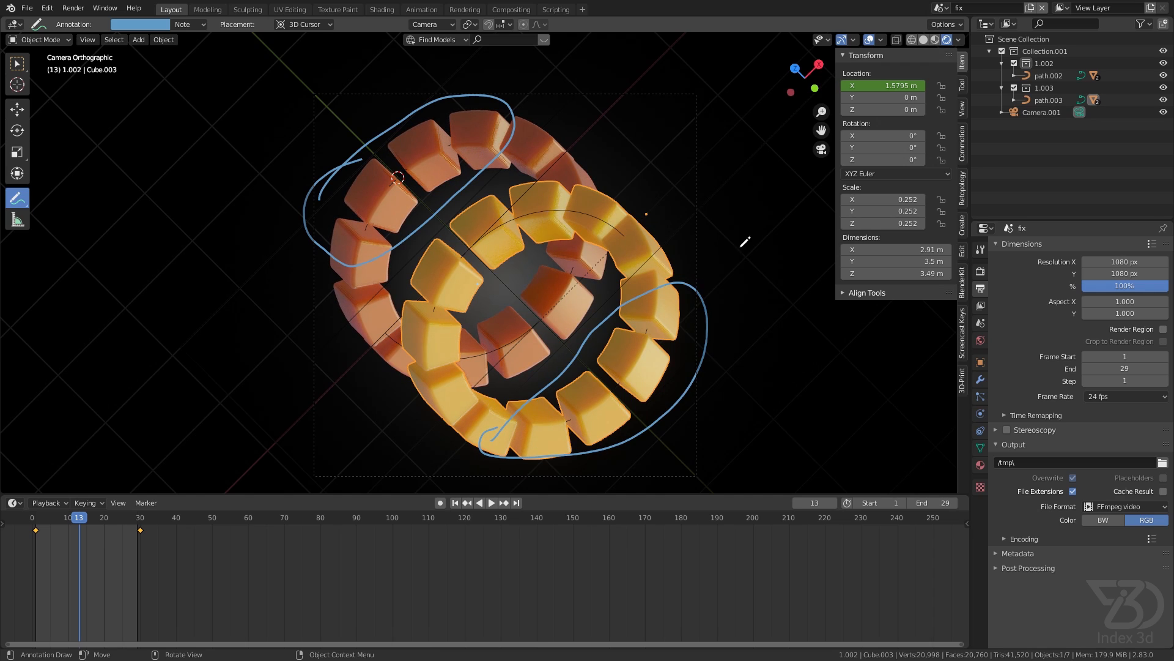
# - Switch to the main scene and circle the area where the two chains interlock with a freehand annotation
pyautogui.click(940, 7)
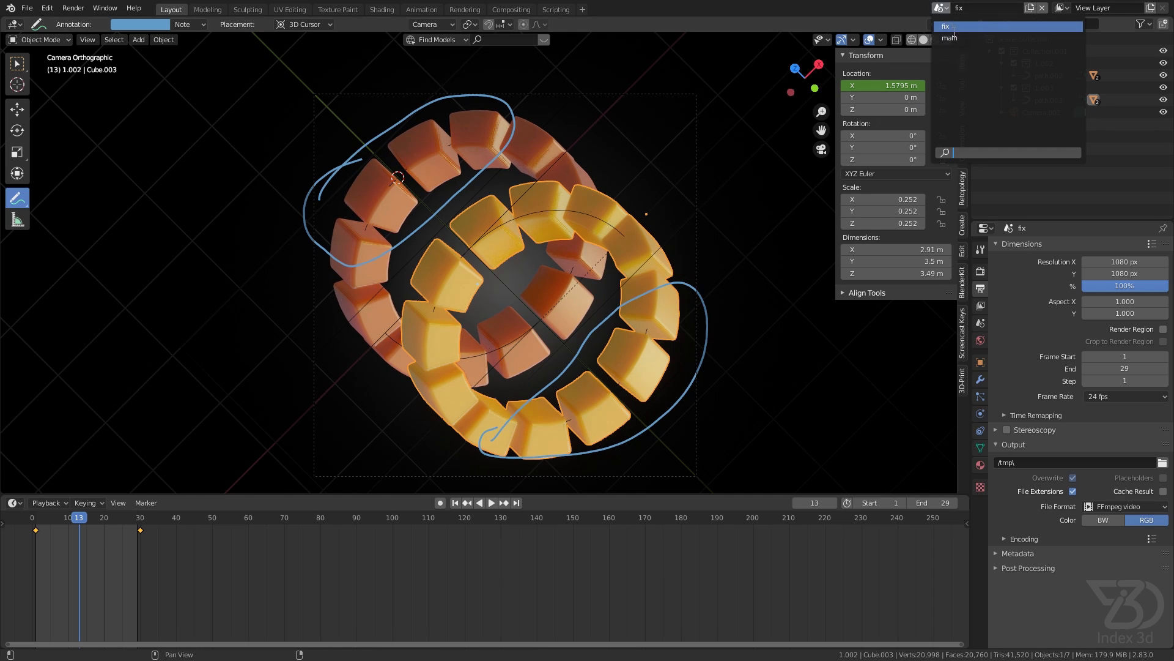
pyautogui.click(953, 38)
pyautogui.moveTo(340, 325)
pyautogui.mouseDown()
pyautogui.moveTo(387, 269)
pyautogui.moveTo(565, 146)
pyautogui.moveTo(563, 309)
pyautogui.moveTo(376, 367)
pyautogui.moveTo(374, 287)
pyautogui.mouseUp()
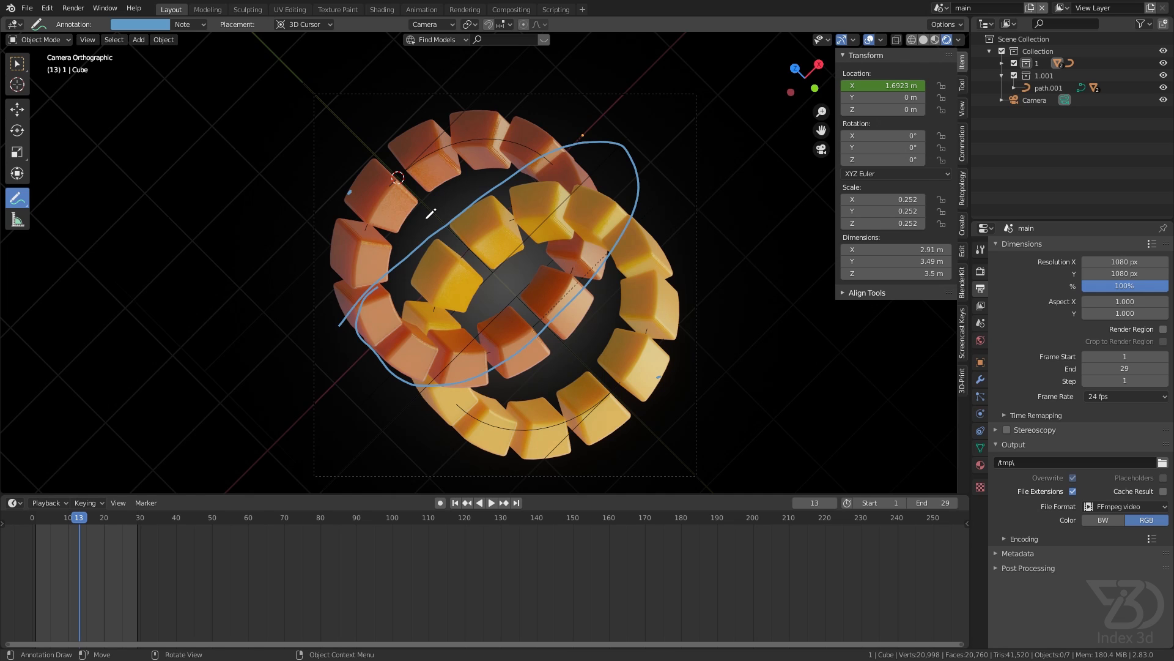
# - Render frame 13 of the main scene as a test image and close the render window
pyautogui.press('F12')
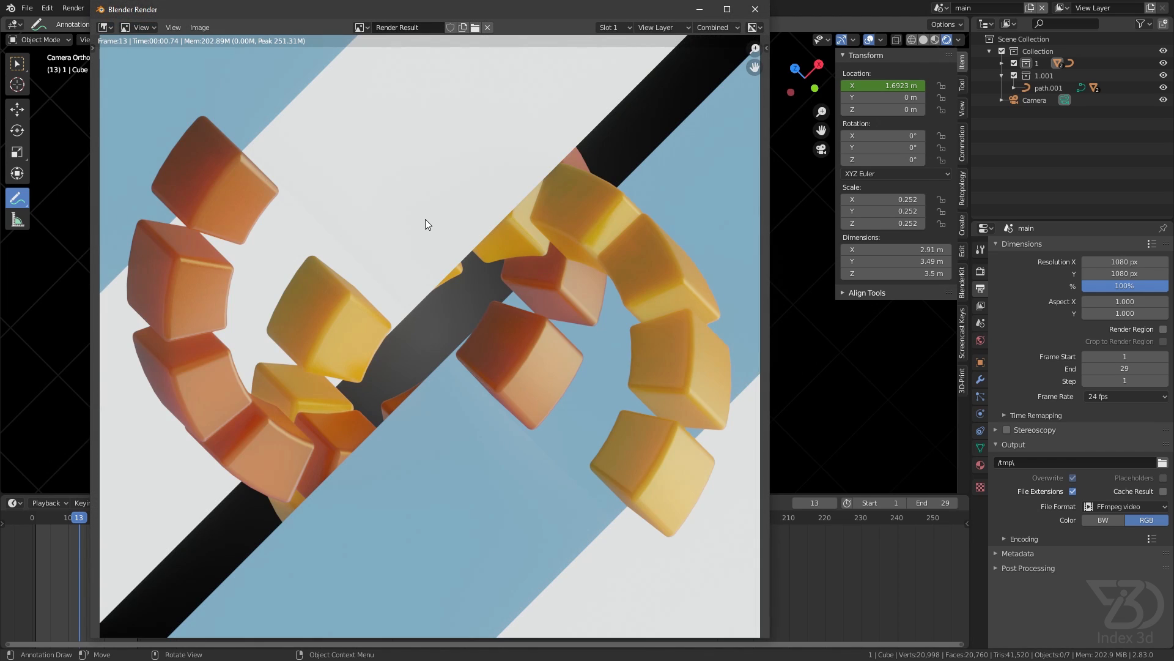
pyautogui.click(754, 9)
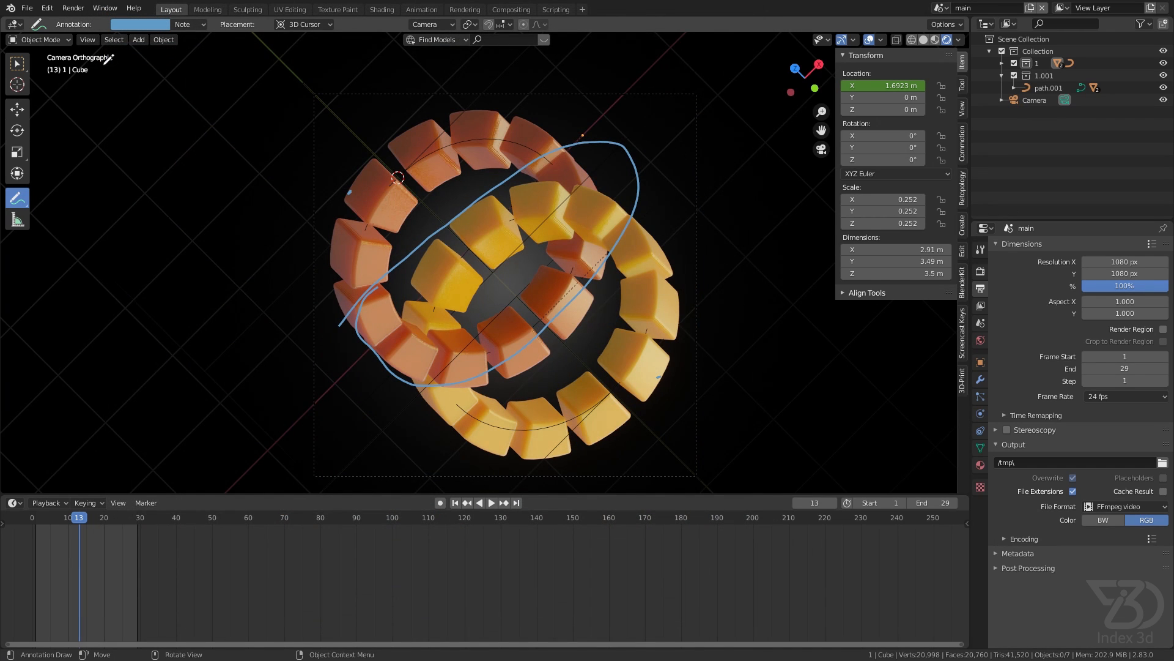
# - Select the bool box, expand its path's hierarchy in the outliner, and show the viewport and render visibility toggles
pyautogui.click(8, 69)
pyautogui.click(473, 104)
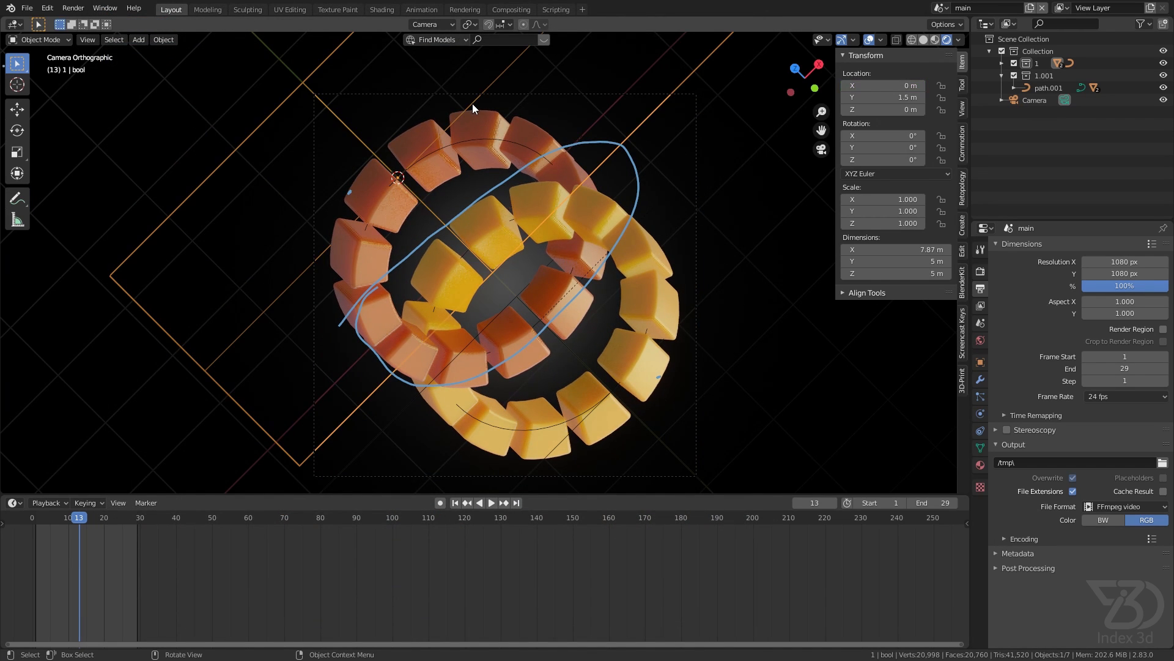
pyautogui.click(1003, 64)
pyautogui.click(1013, 75)
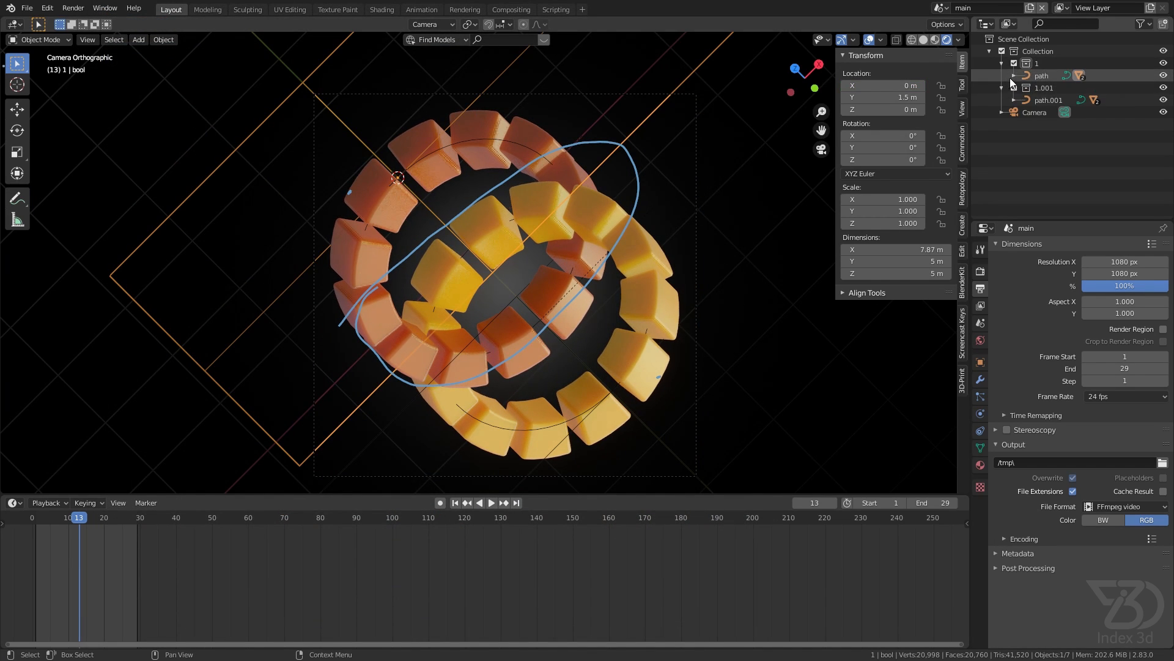
pyautogui.click(1140, 24)
pyautogui.click(1095, 64)
pyautogui.click(1081, 64)
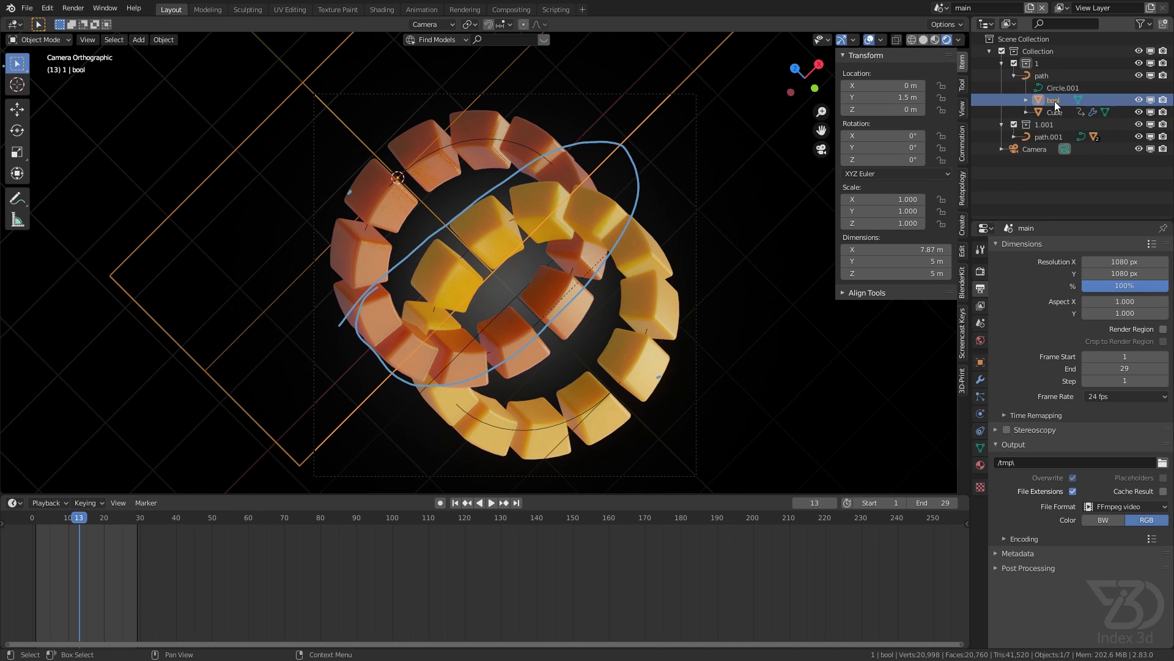
# - Exclude the bool and bool.001 boxes from rendering in the main scene and save the file
pyautogui.click(1163, 100)
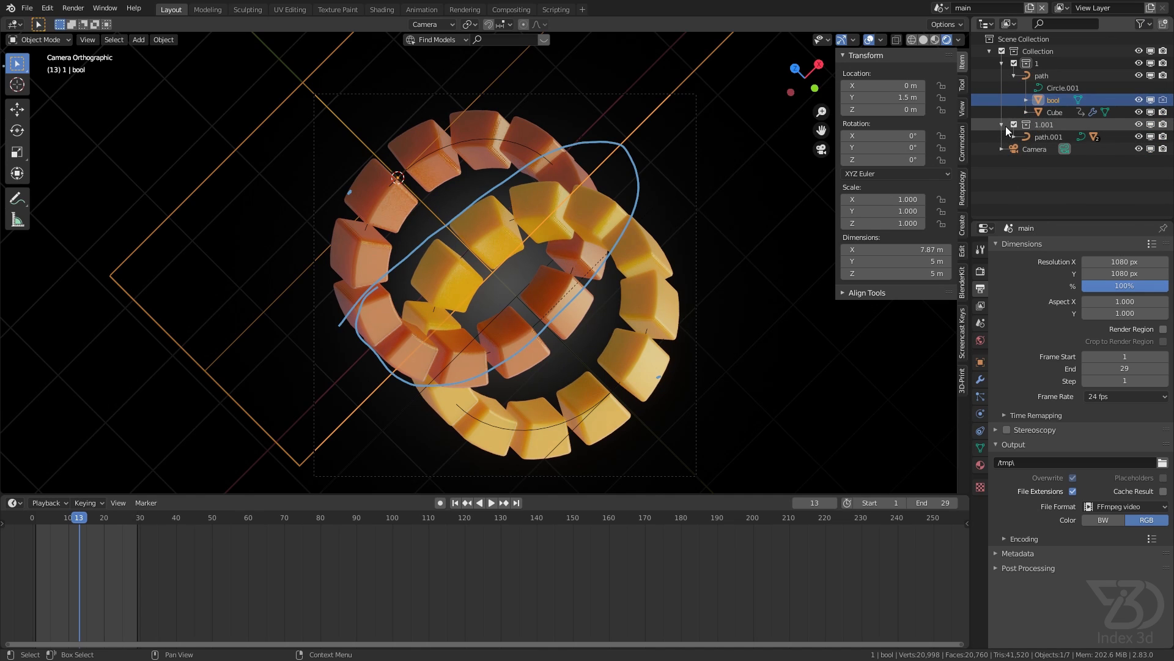
pyautogui.click(1017, 137)
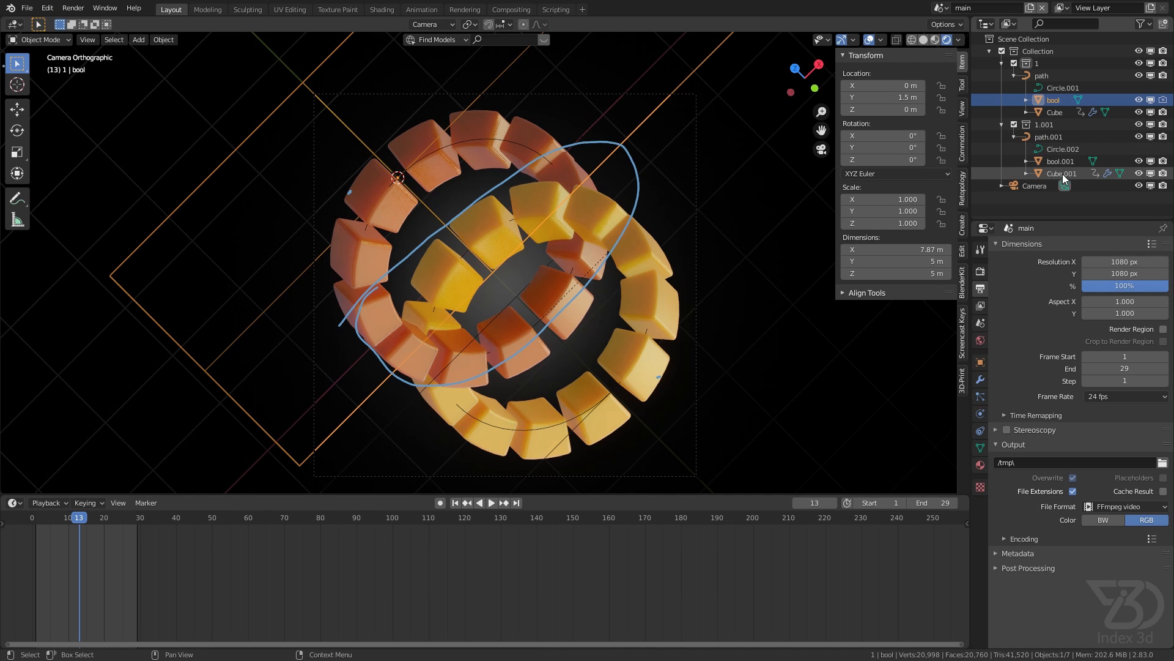
pyautogui.click(1151, 160)
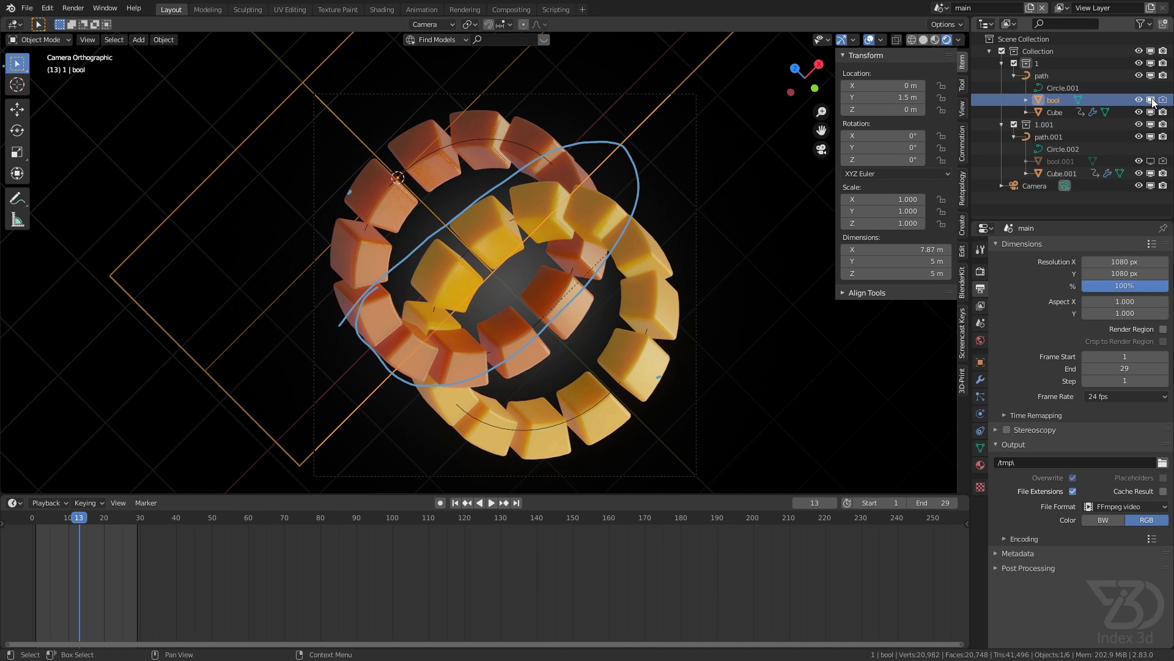
pyautogui.click(1150, 161)
pyautogui.hotkey('ctrl', 's')
# - Switch to the fix scene, exclude bool.002 and bool.003 from rendering, and save the file
pyautogui.click(941, 8)
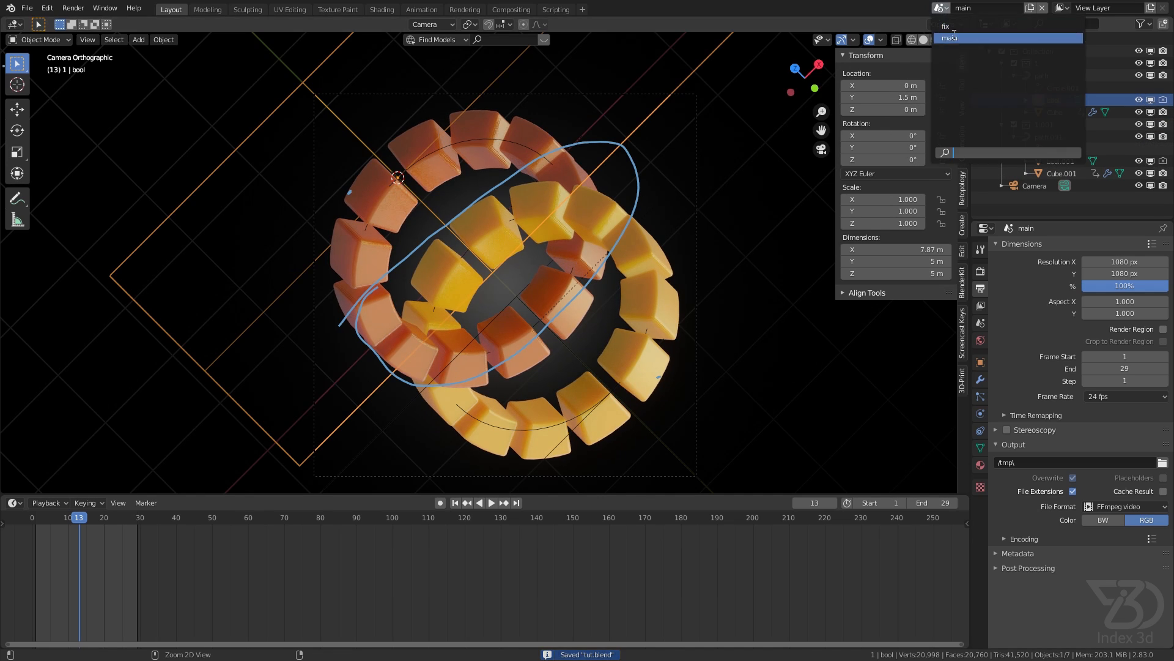
pyautogui.click(1055, 115)
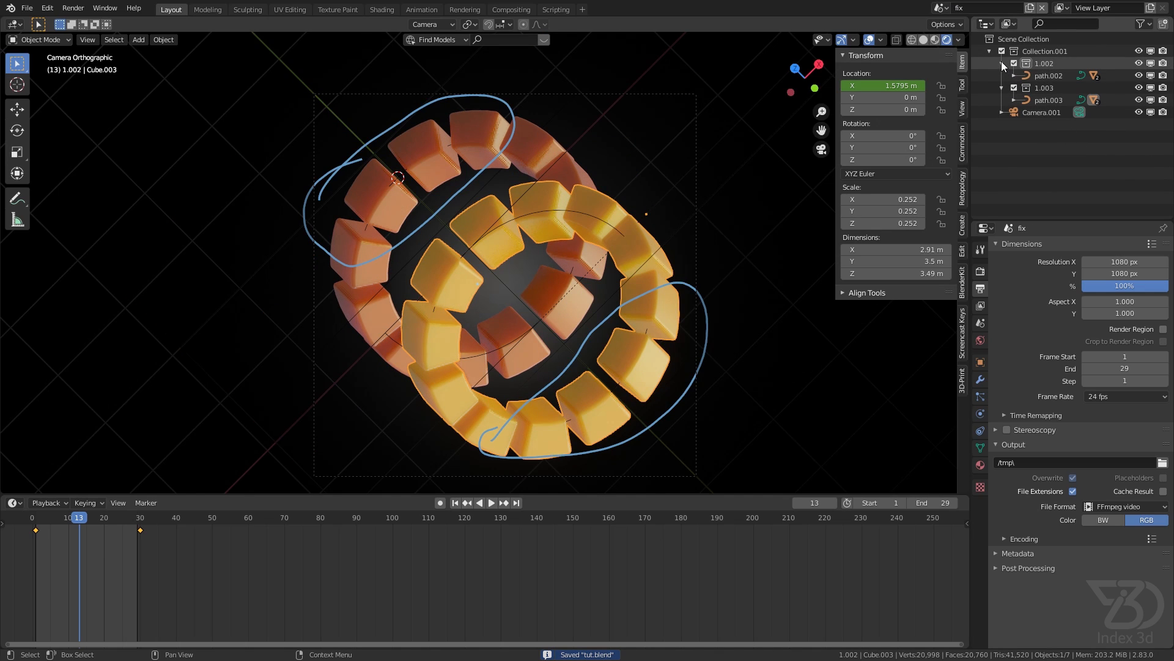
pyautogui.click(1018, 77)
pyautogui.click(1014, 76)
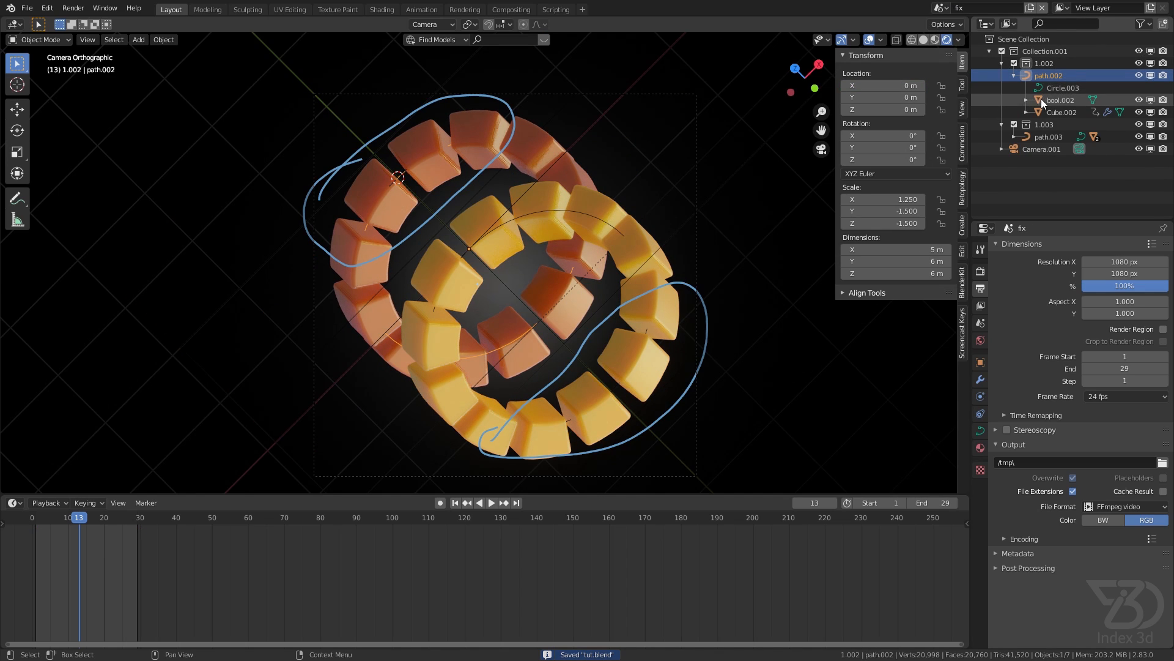
pyautogui.click(1162, 100)
pyautogui.click(1014, 137)
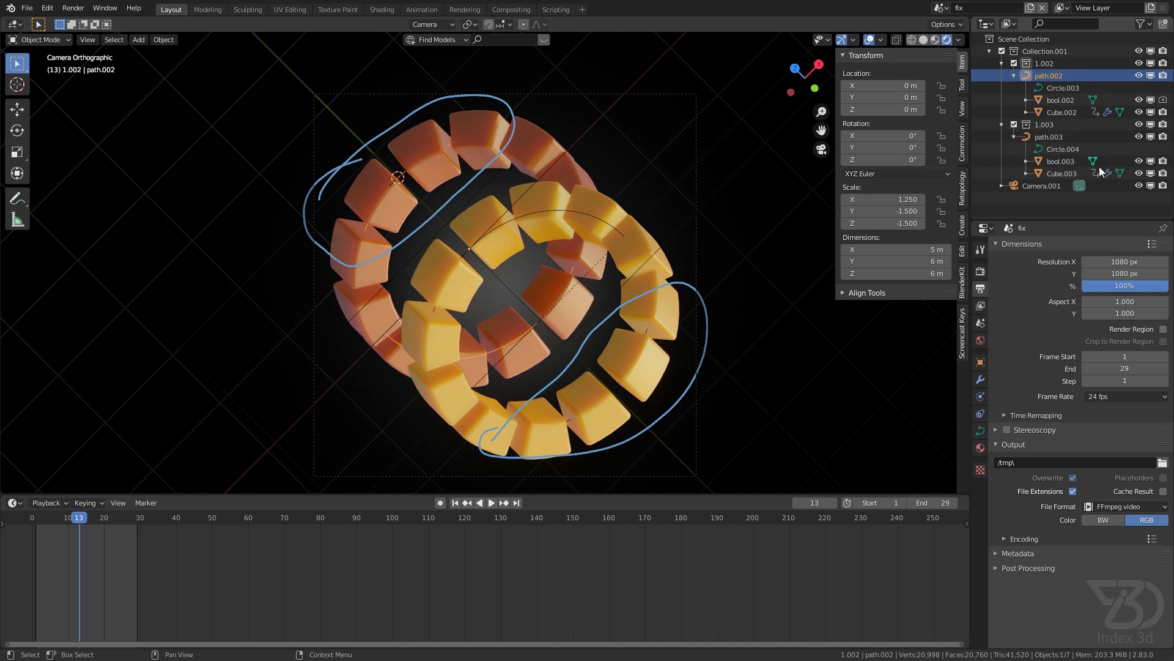
pyautogui.hotkey('ctrl', 's')
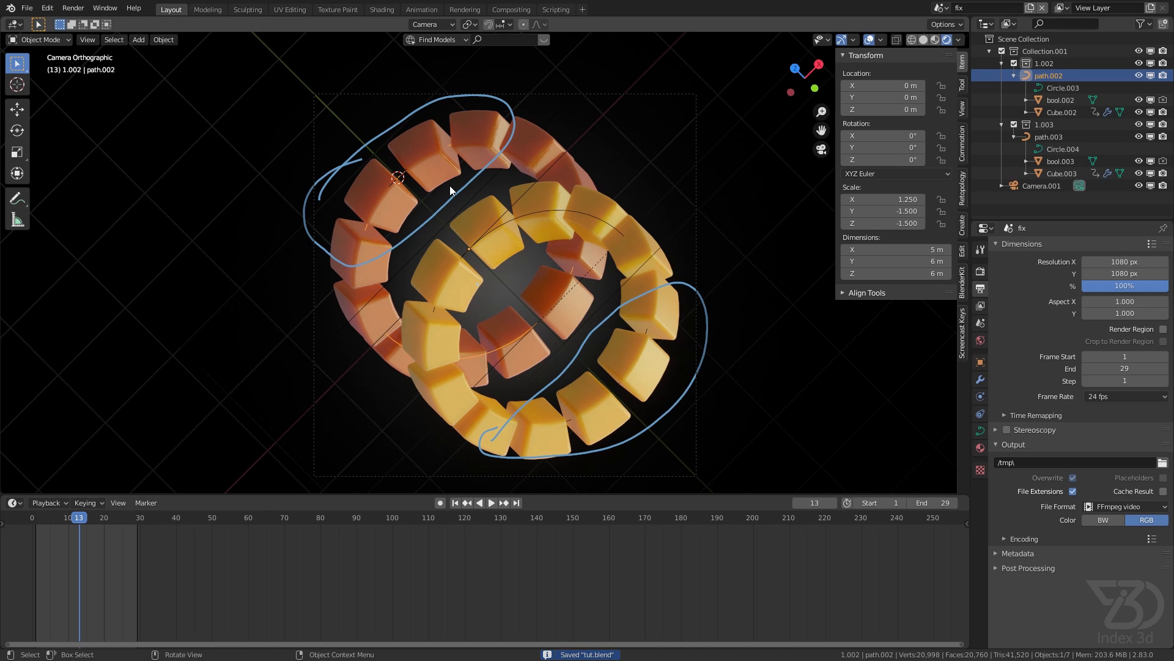
# - Render frame 13 of the fix scene and of the main scene, closing each render window
pyautogui.press('F12')
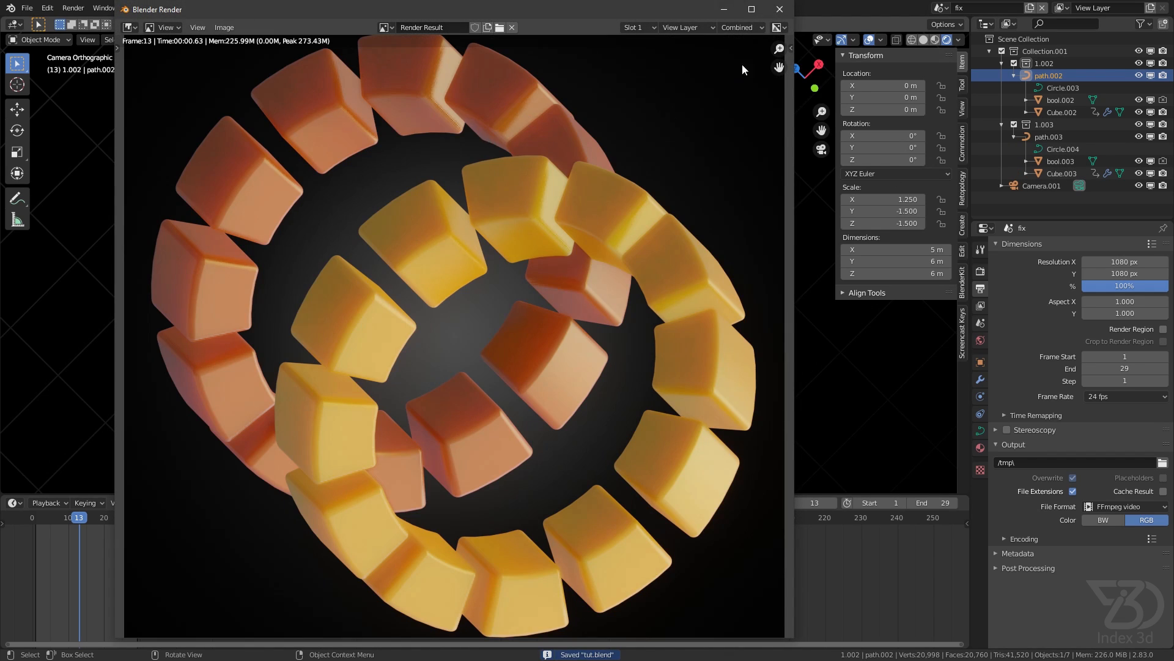
pyautogui.click(779, 8)
pyautogui.click(939, 7)
pyautogui.click(949, 38)
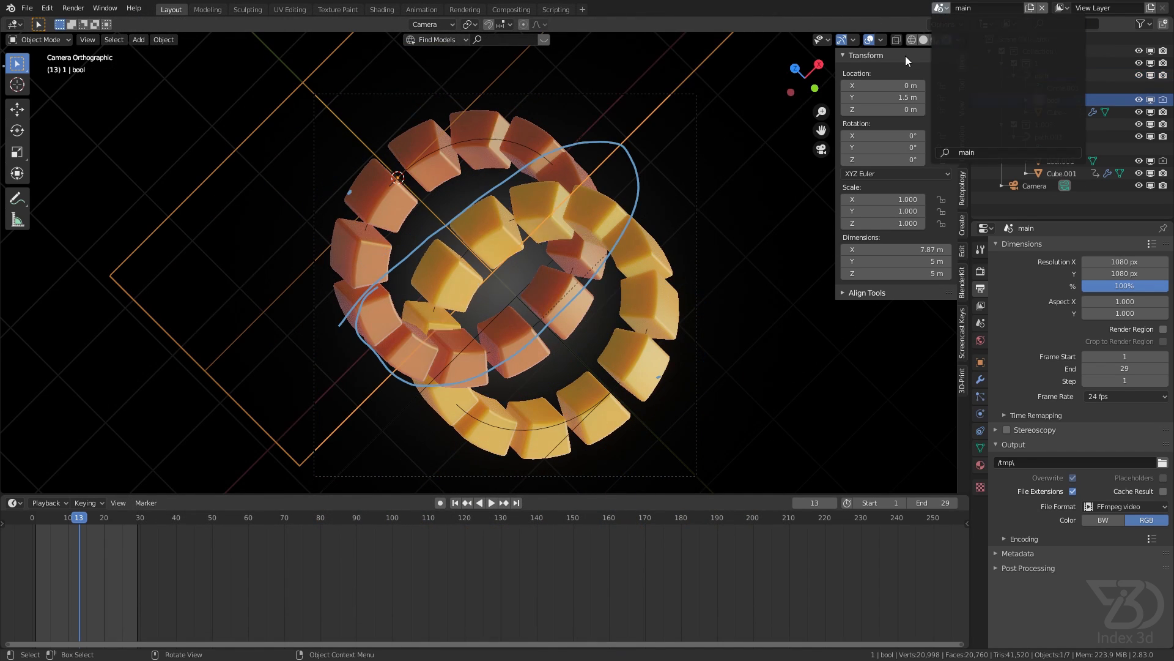
pyautogui.press('F12')
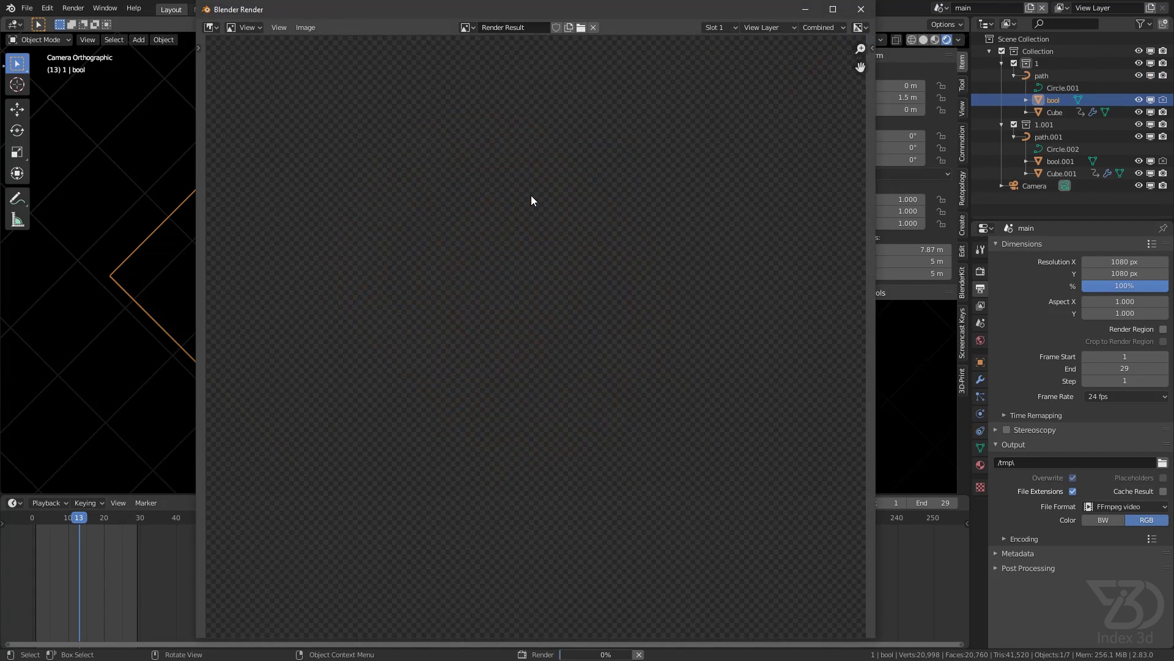
pyautogui.click(860, 9)
# - Open the Compositing workspace, enable nodes for the main scene, and move the Composite node away from Render Layers
pyautogui.click(512, 10)
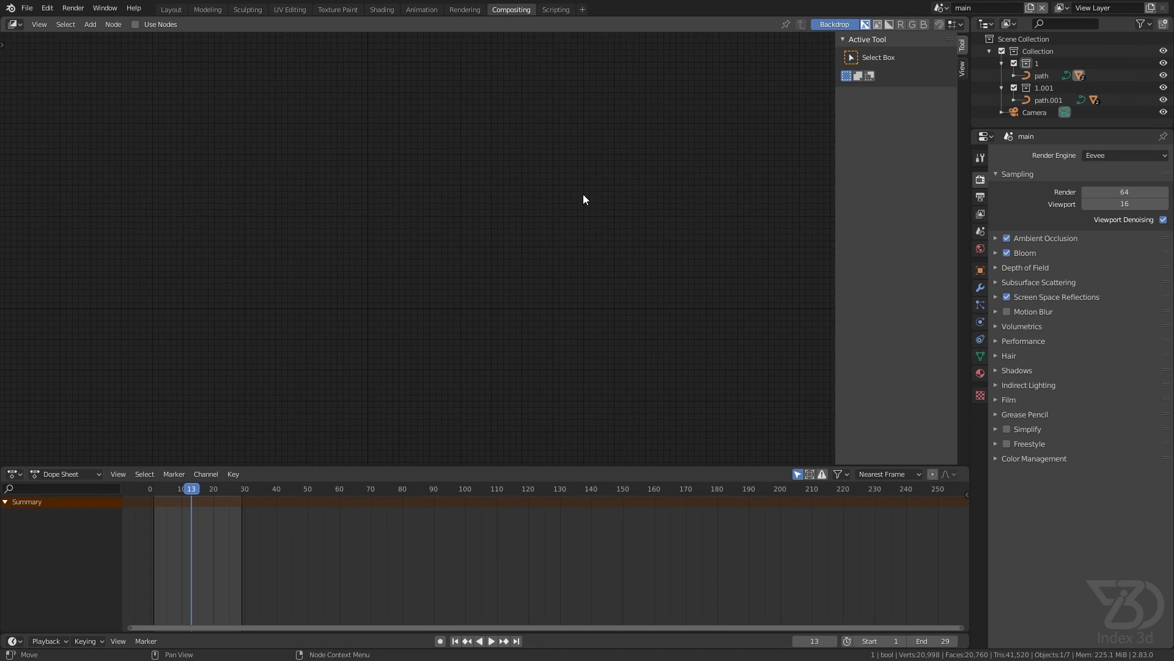
pyautogui.click(135, 25)
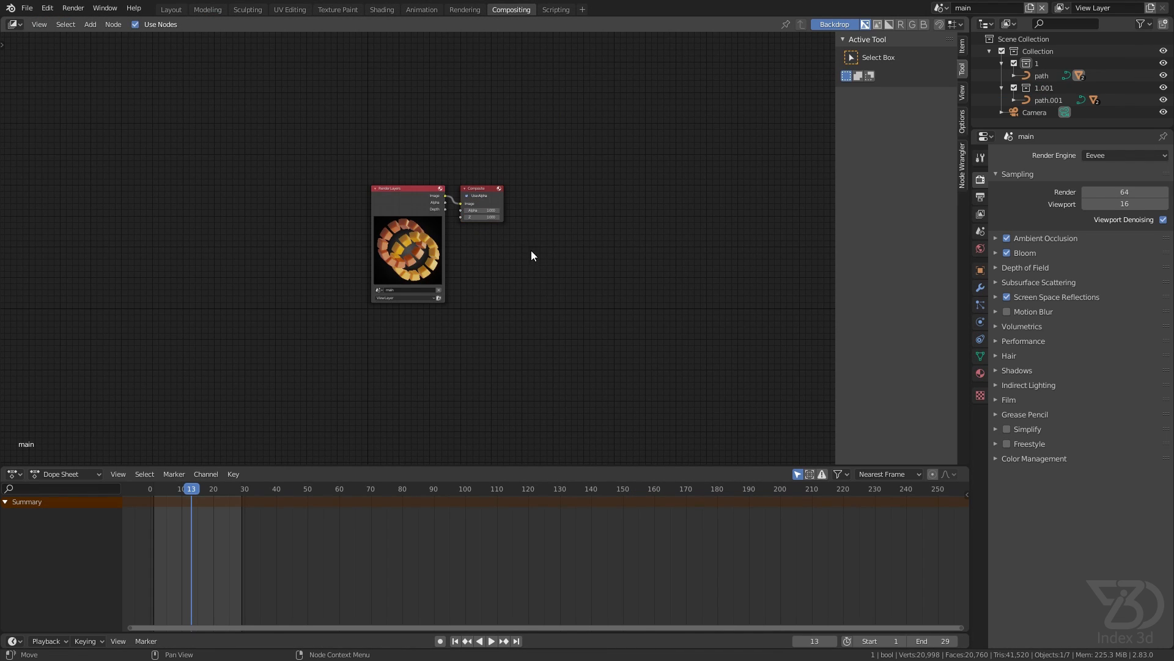
pyautogui.moveTo(497, 186); pyautogui.dragTo(639, 176)
pyautogui.scroll(4, 465, 219)
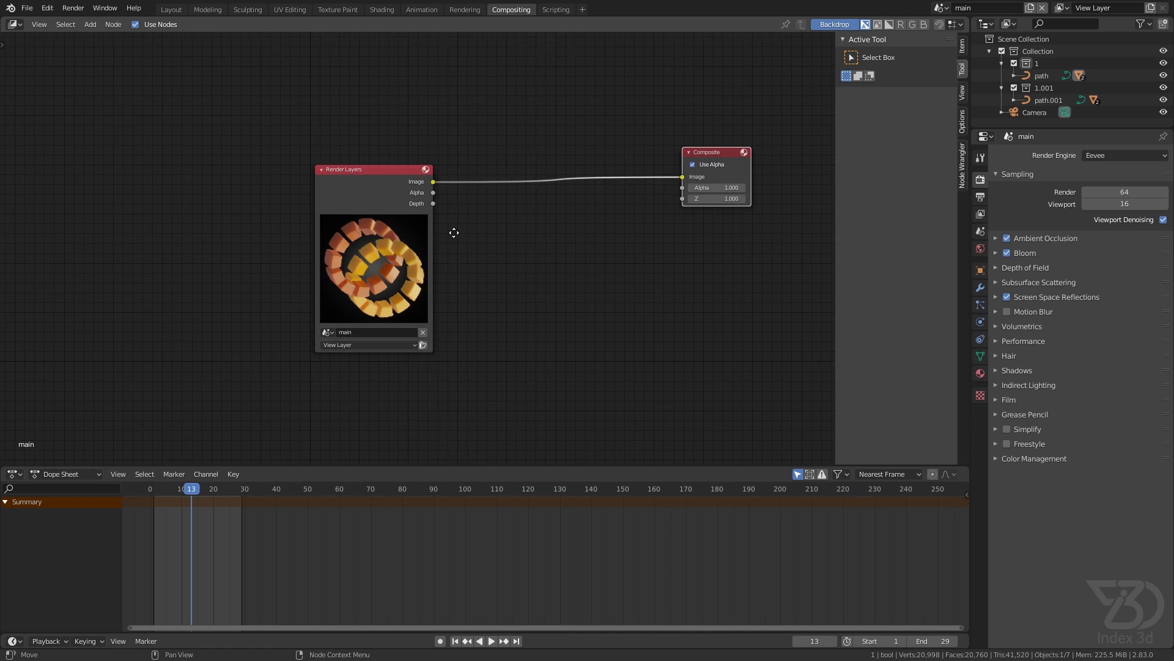
# - Duplicate the Render Layers node, place the copy above the original, and set its scene to fix
pyautogui.moveTo(306, 236); pyautogui.dragTo(244, 213)
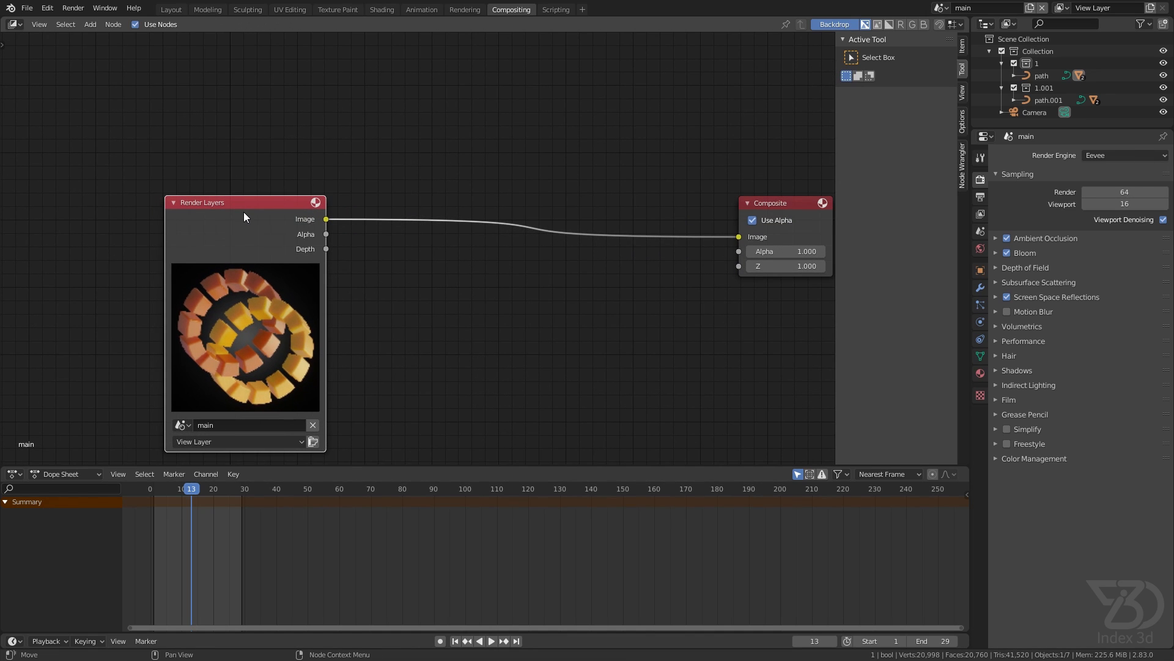
pyautogui.hotkey('shift', 'd')
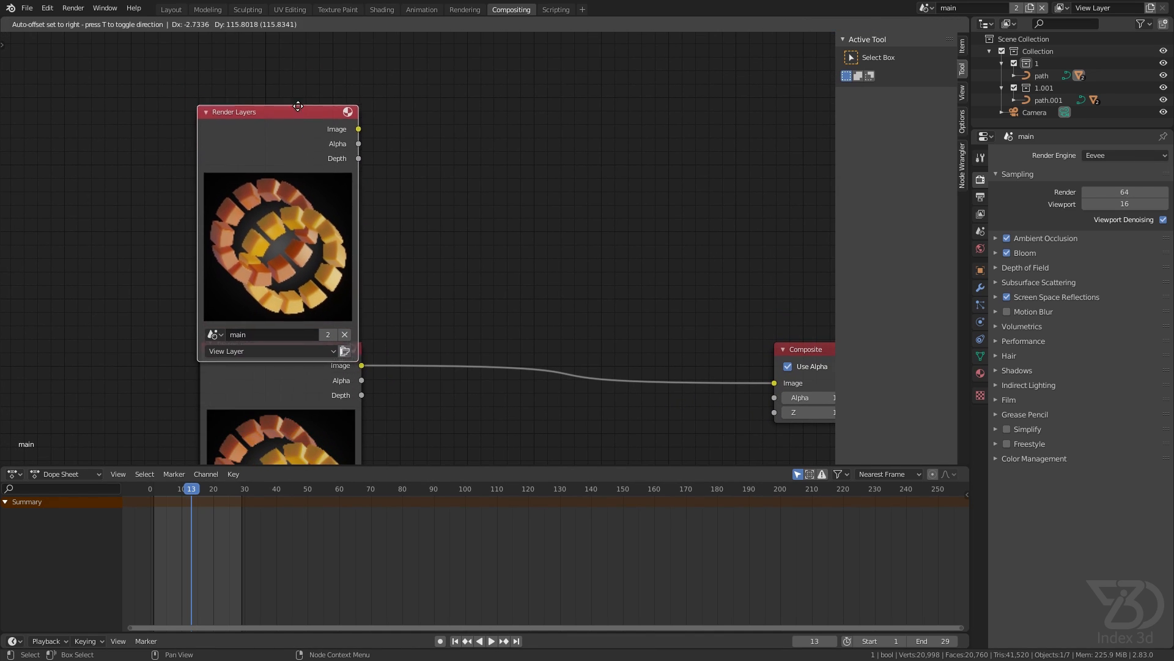
pyautogui.click(302, 82)
pyautogui.click(221, 312)
pyautogui.click(233, 331)
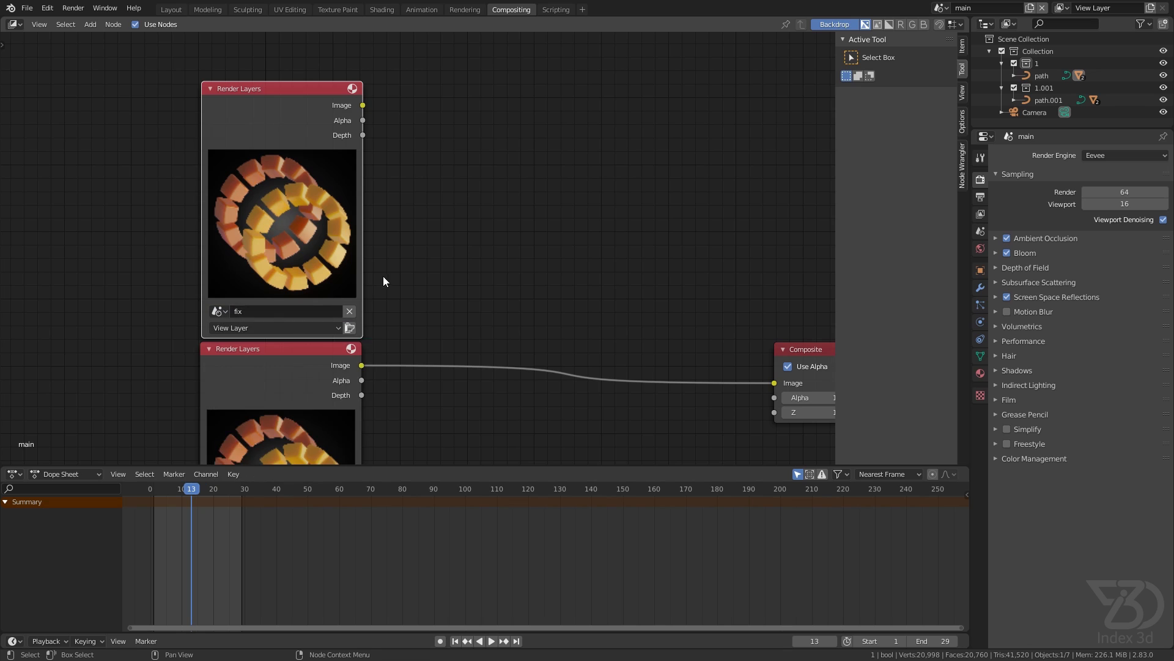
pyautogui.scroll(-4, 383, 277)
pyautogui.moveTo(401, 243); pyautogui.dragTo(399, 174, button='middle')
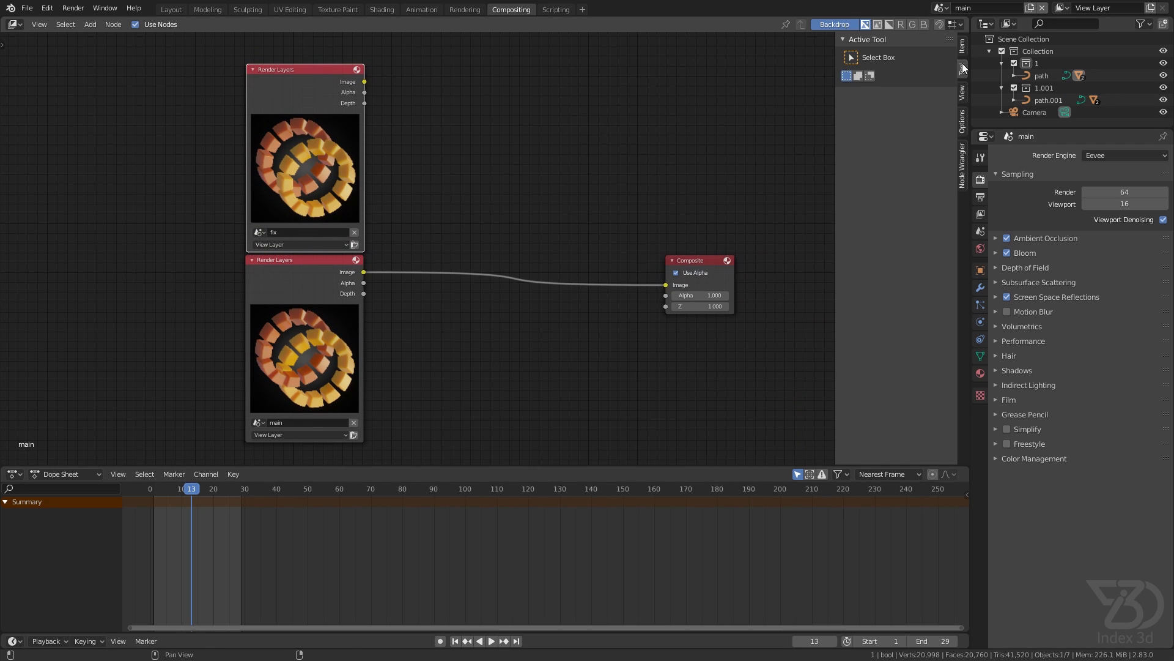
# - Widen the outliner column and join the Properties editor's area into the outliner
pyautogui.moveTo(970, 67); pyautogui.dragTo(708, 70)
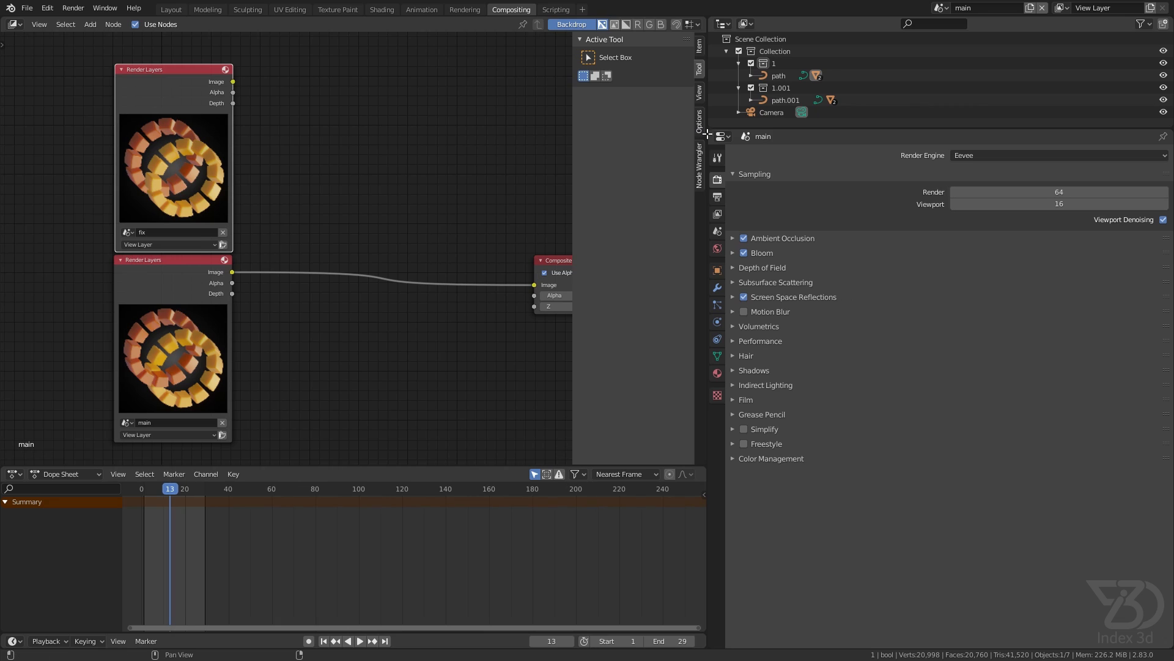
pyautogui.rightClick(921, 129)
pyautogui.rightClick(933, 130)
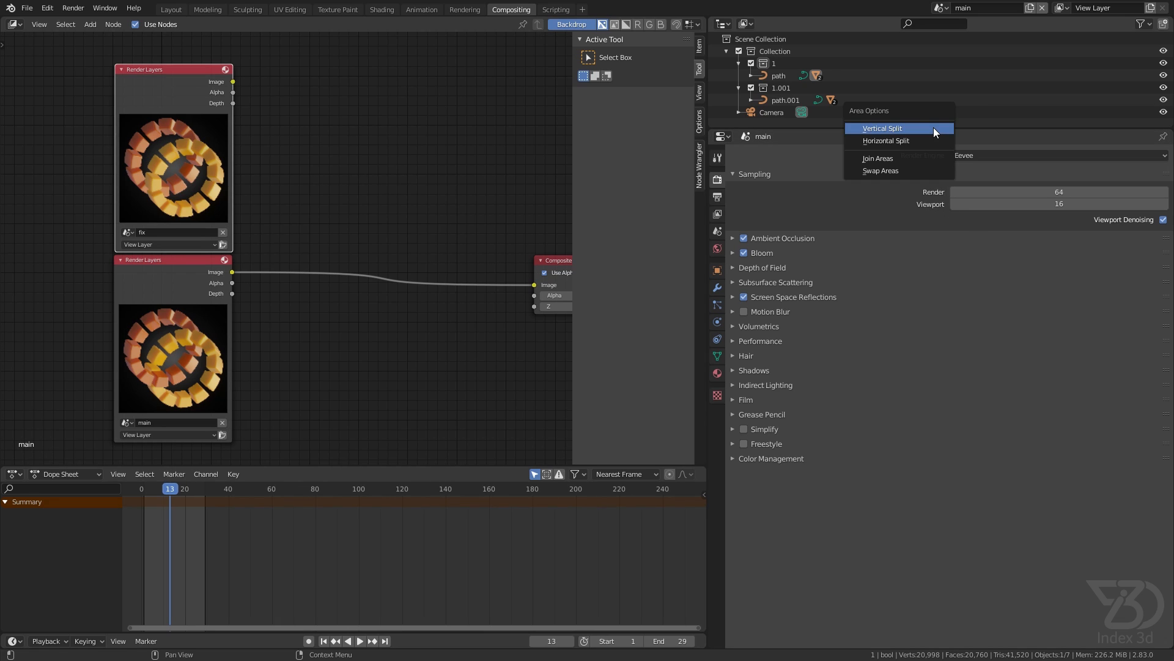
pyautogui.click(915, 159)
pyautogui.click(893, 263)
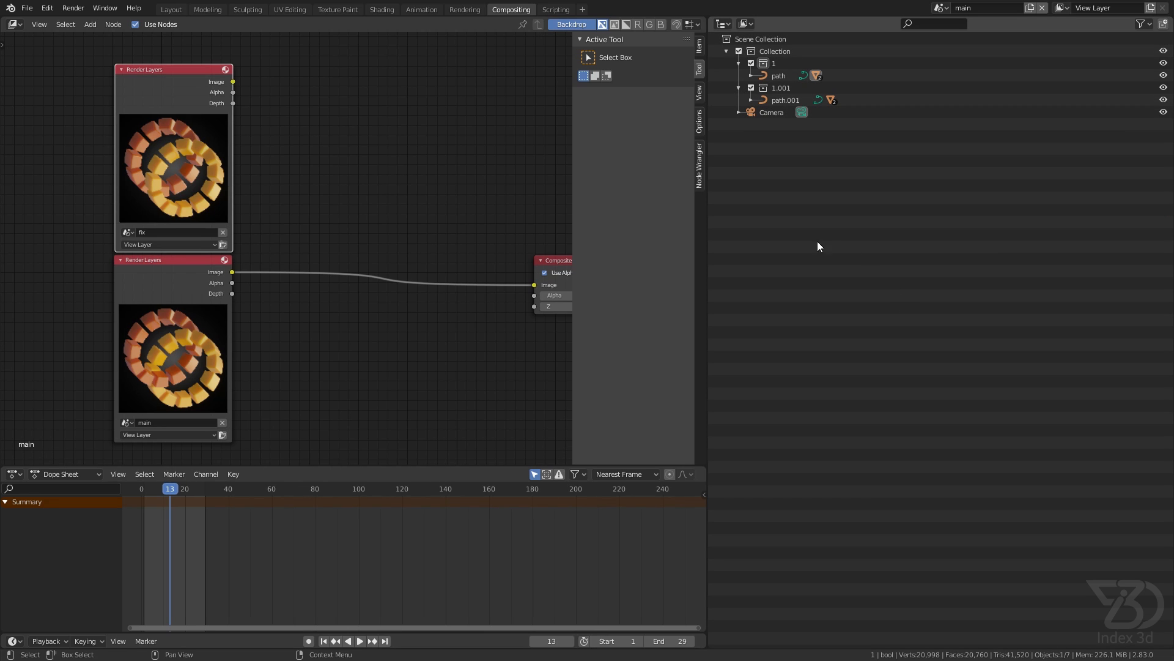
# - Join the Dope Sheet area into the compositor's node editor above it
pyautogui.rightClick(519, 465)
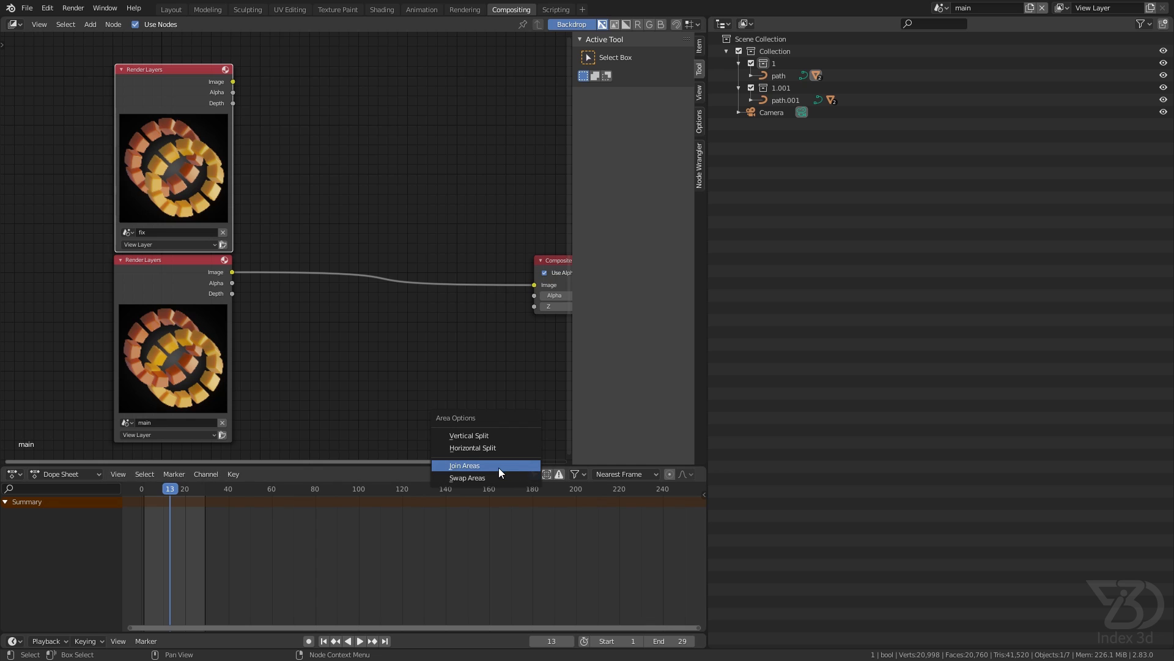
pyautogui.click(498, 467)
pyautogui.click(511, 490)
# - Change the outliner area to an Image Editor that displays the Render Result
pyautogui.click(722, 23)
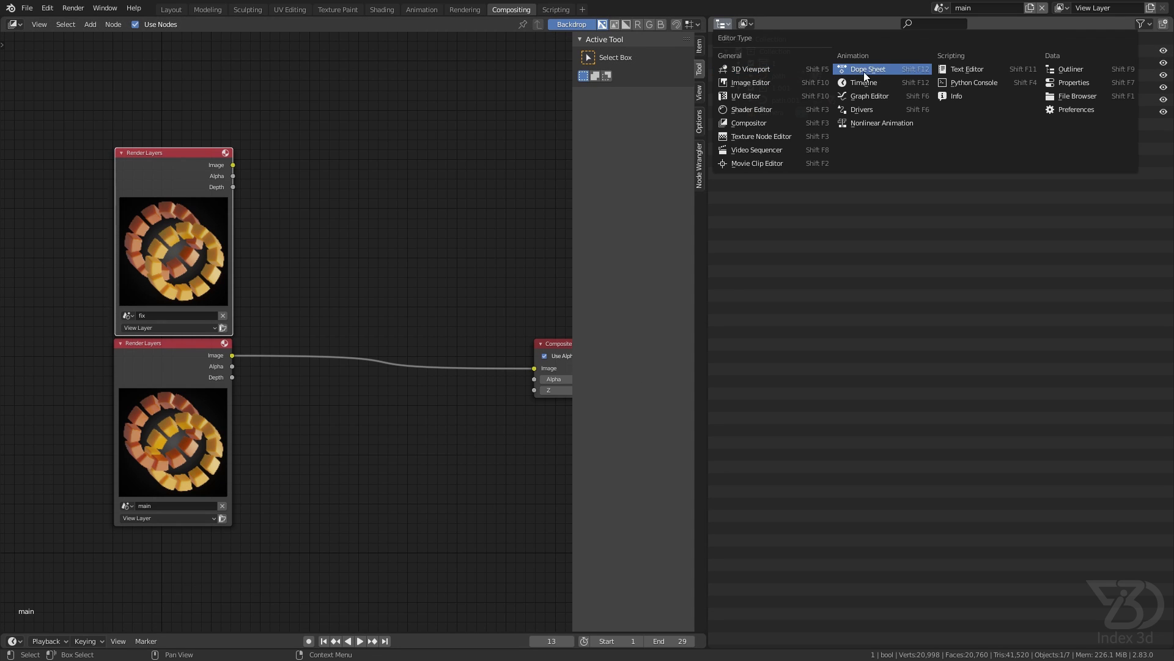
pyautogui.click(769, 82)
pyautogui.click(761, 24)
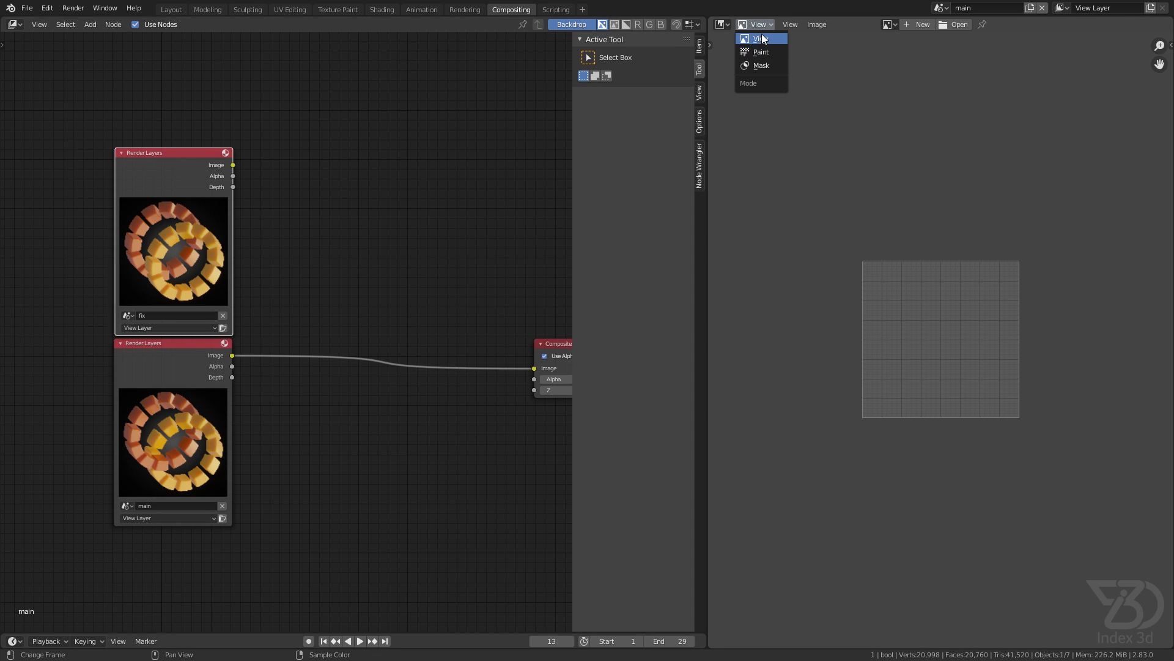
pyautogui.click(761, 39)
pyautogui.click(723, 24)
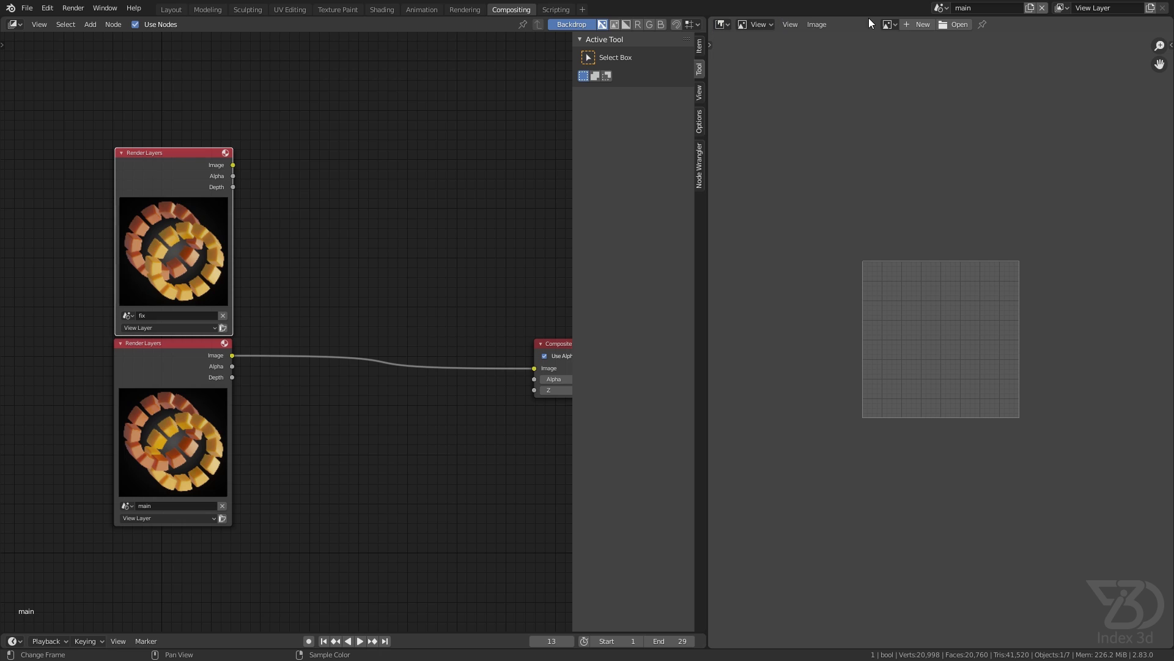
pyautogui.click(888, 24)
pyautogui.click(921, 54)
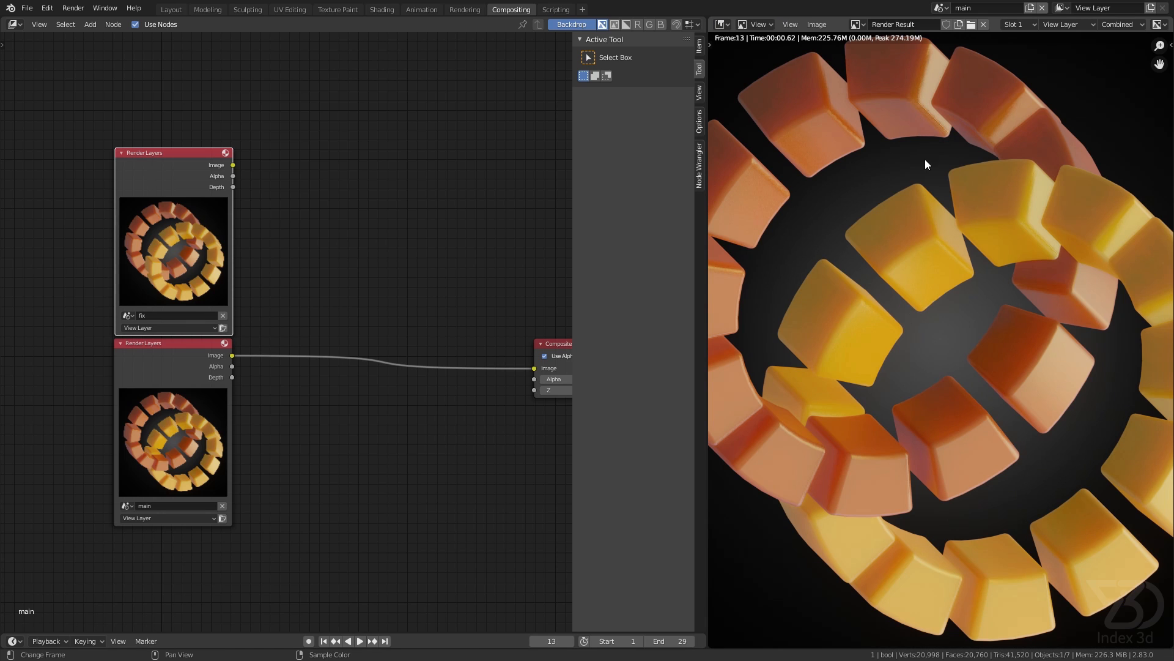
pyautogui.scroll(-3, 929, 177)
pyautogui.moveTo(928, 177); pyautogui.dragTo(924, 208, button='middle')
pyautogui.scroll(2, 925, 209)
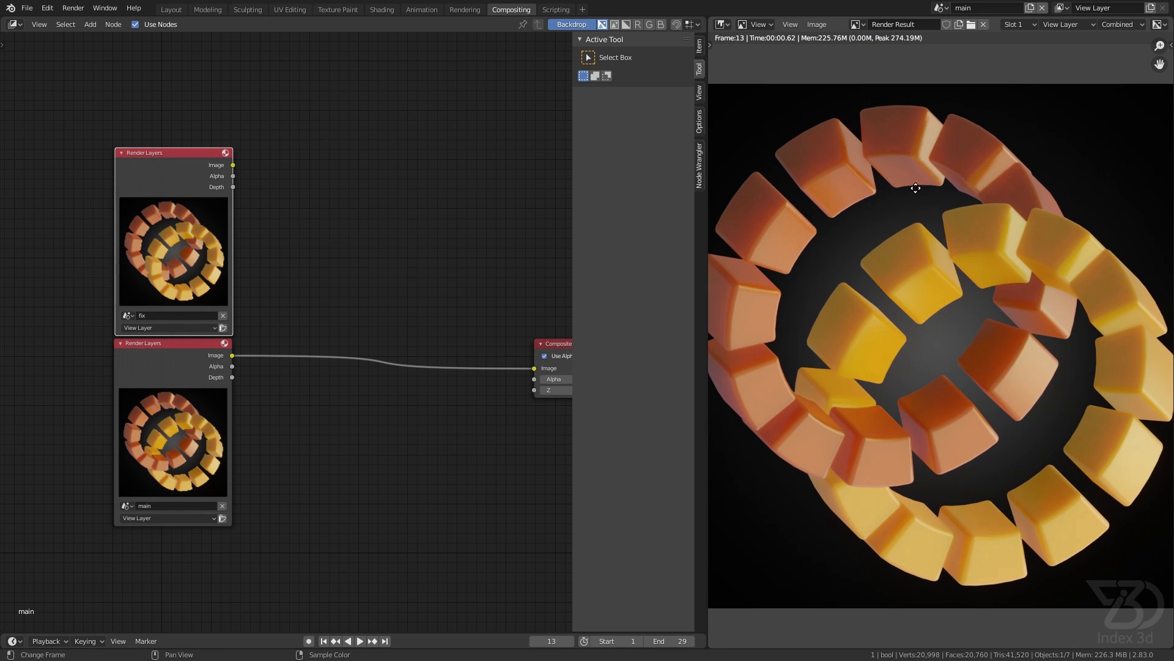
# - Spread the nodes apart, with the fix Render Layers node offset from the main one and the Composite node raised
pyautogui.press('g')
pyautogui.moveTo(473, 299); pyautogui.dragTo(459, 213)
pyautogui.moveTo(288, 186); pyautogui.dragTo(335, 248, button='middle')
pyautogui.scroll(2, 302, 235)
pyautogui.moveTo(230, 209); pyautogui.dragTo(157, 174)
# - Add an Alpha Over node between the Render Layers nodes and the Composite node
pyautogui.hotkey('shift', 'a')
pyautogui.click(304, 158)
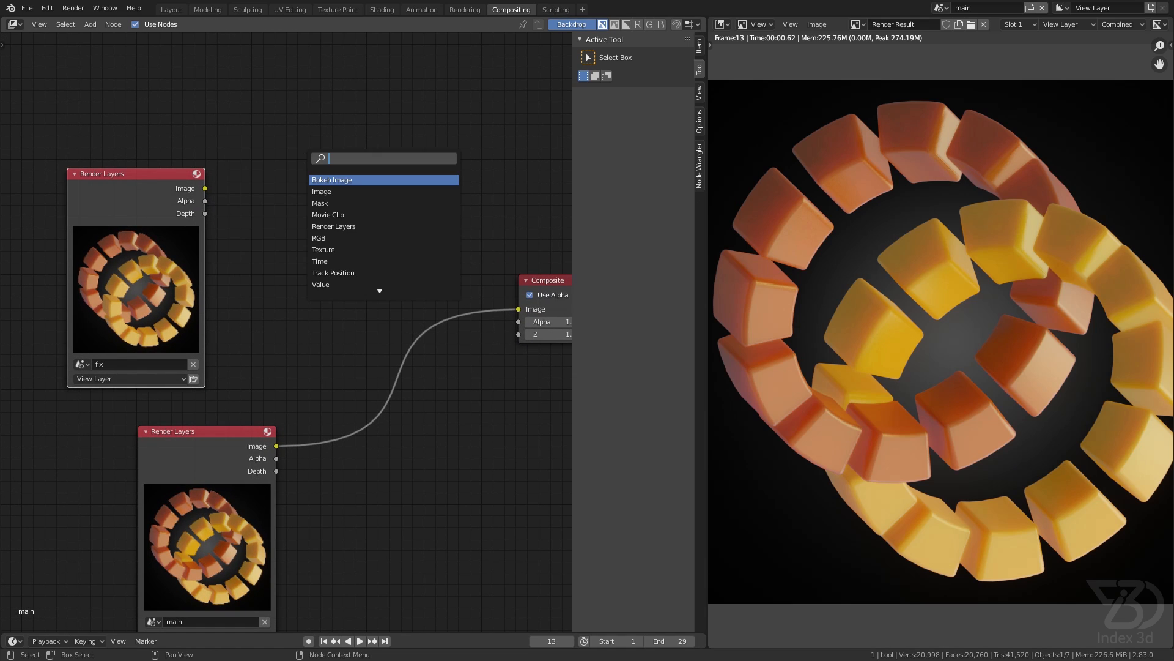
pyautogui.write('ap')
pyautogui.press('BackSpace')
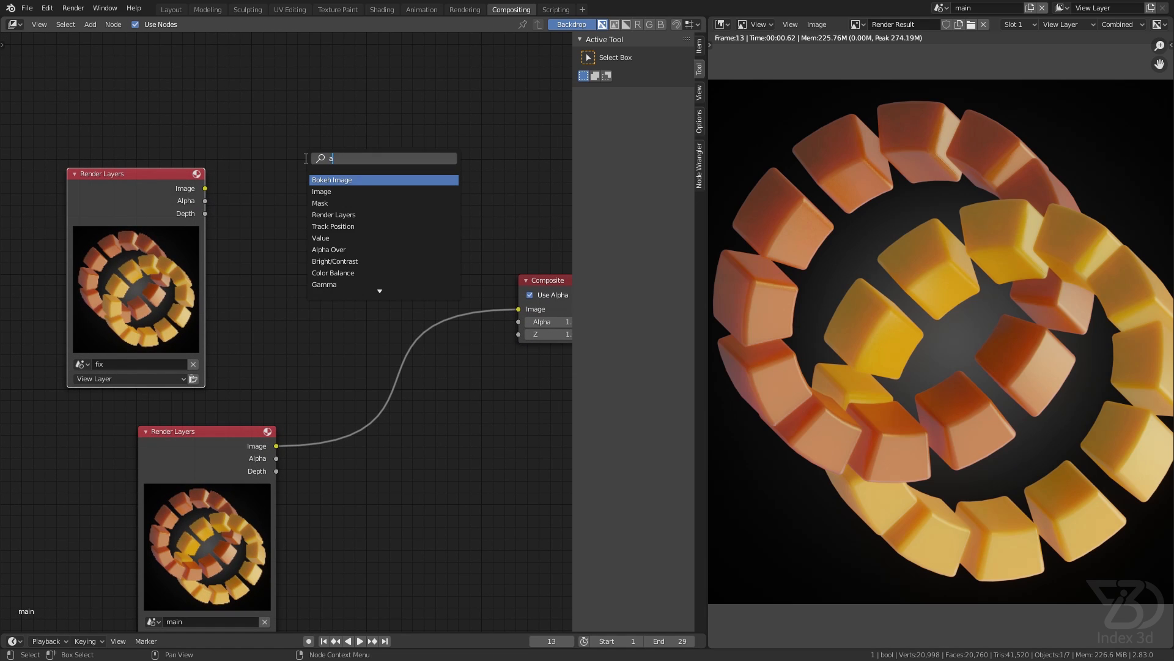
pyautogui.write('l')
pyautogui.press('Down')
pyautogui.press('Return')
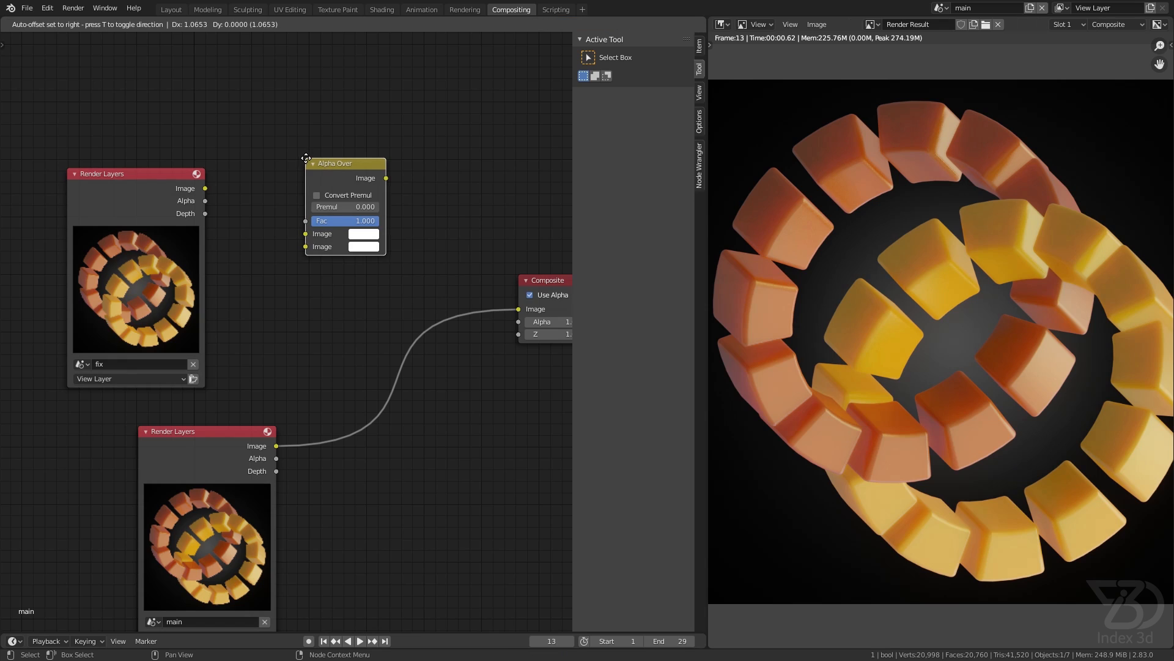
pyautogui.click(321, 162)
# - Link the fix image to Alpha Over's first image input, the main image to the second, and its output to Composite
pyautogui.moveTo(205, 188); pyautogui.dragTo(248, 203)
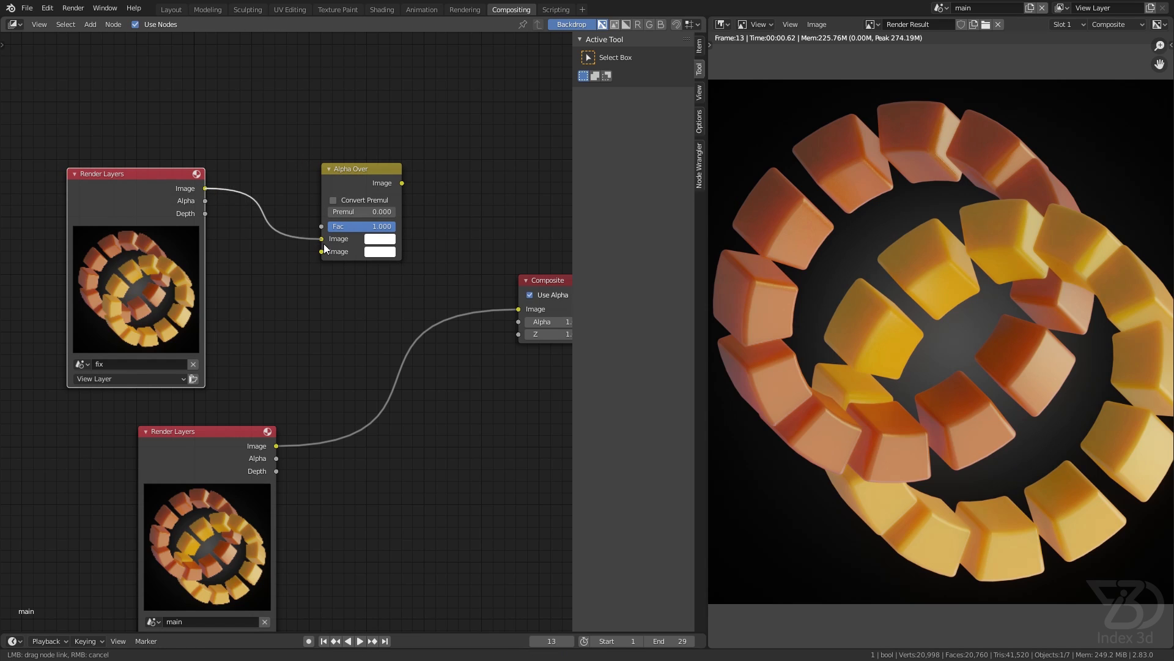
pyautogui.moveTo(324, 244); pyautogui.dragTo(326, 245)
pyautogui.moveTo(205, 189); pyautogui.dragTo(332, 243)
pyautogui.moveTo(518, 308); pyautogui.dragTo(321, 251)
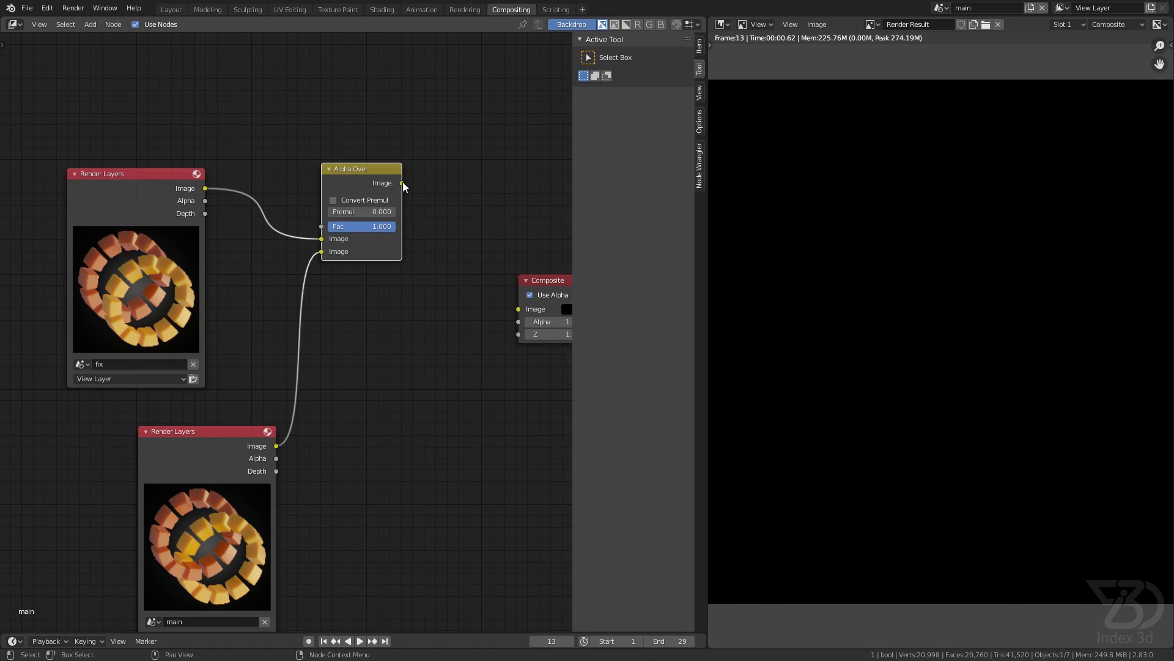
pyautogui.moveTo(402, 183); pyautogui.dragTo(499, 277)
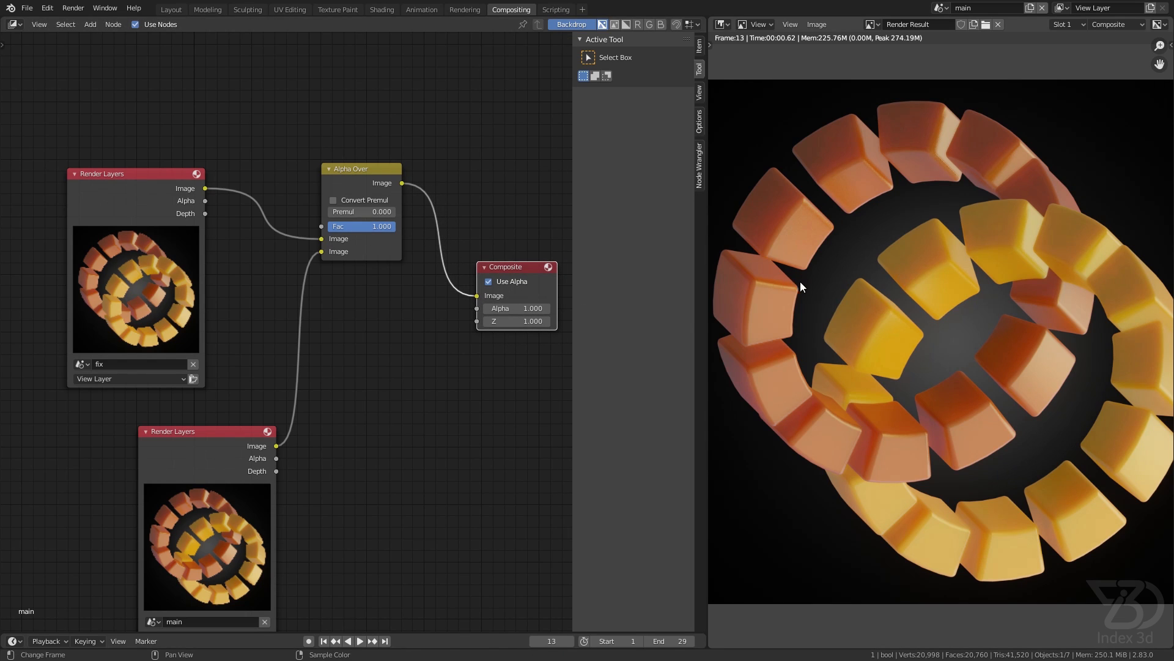
# - Spread the fix Render Layers and Alpha Over nodes apart, and add a Box Mask node linked to Alpha Over's Fac input
pyautogui.moveTo(338, 235); pyautogui.dragTo(434, 229)
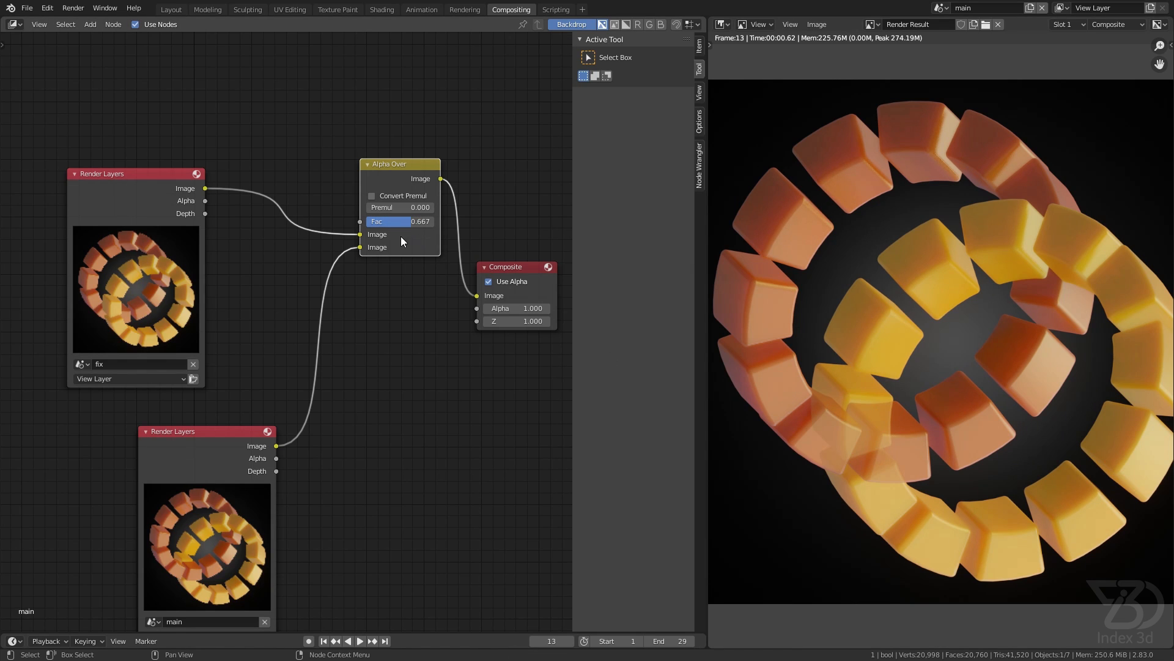
pyautogui.moveTo(164, 173); pyautogui.dragTo(121, 185)
pyautogui.hotkey('shift', 'a')
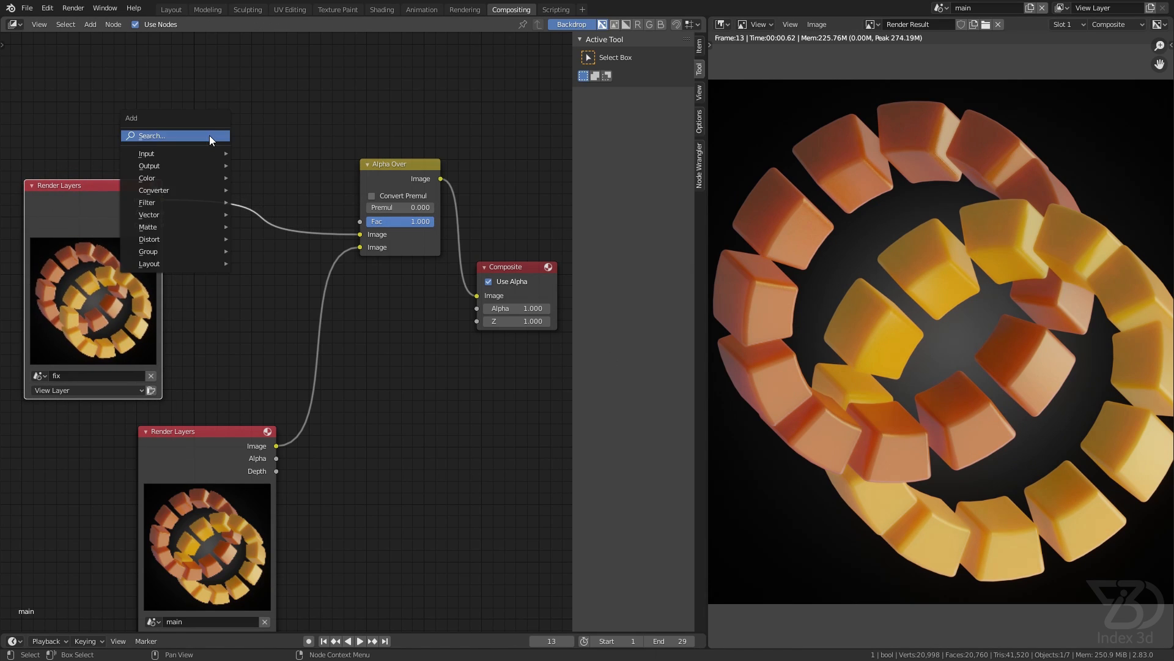
pyautogui.click(210, 136)
pyautogui.write('mas')
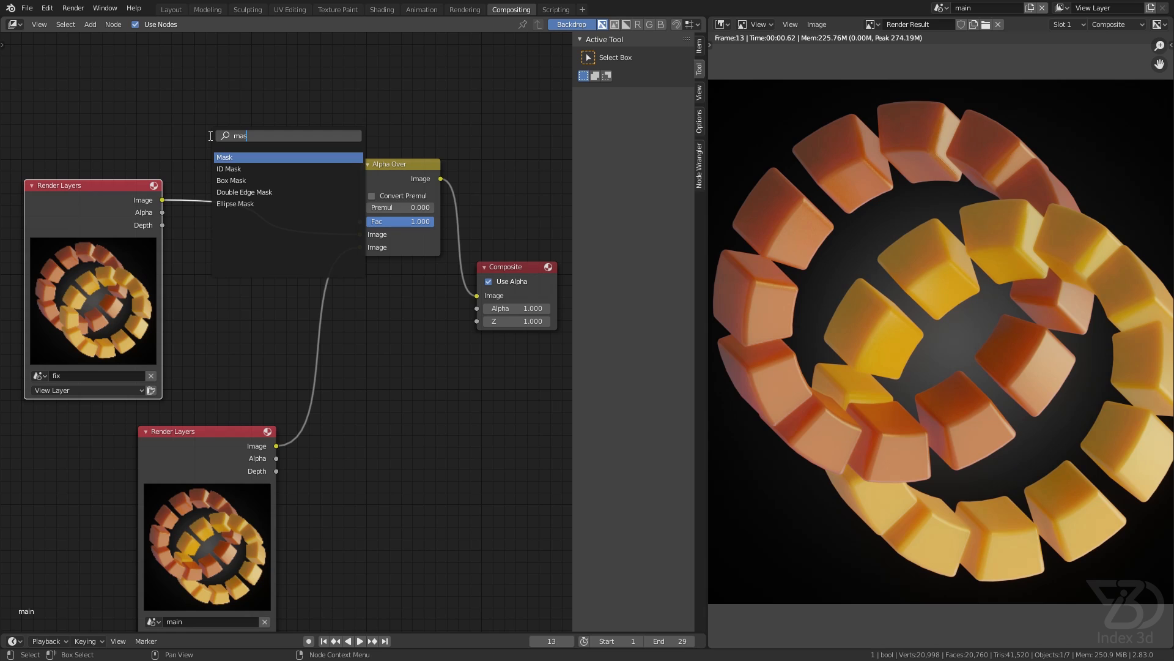
pyautogui.click(240, 182)
pyautogui.click(191, 93)
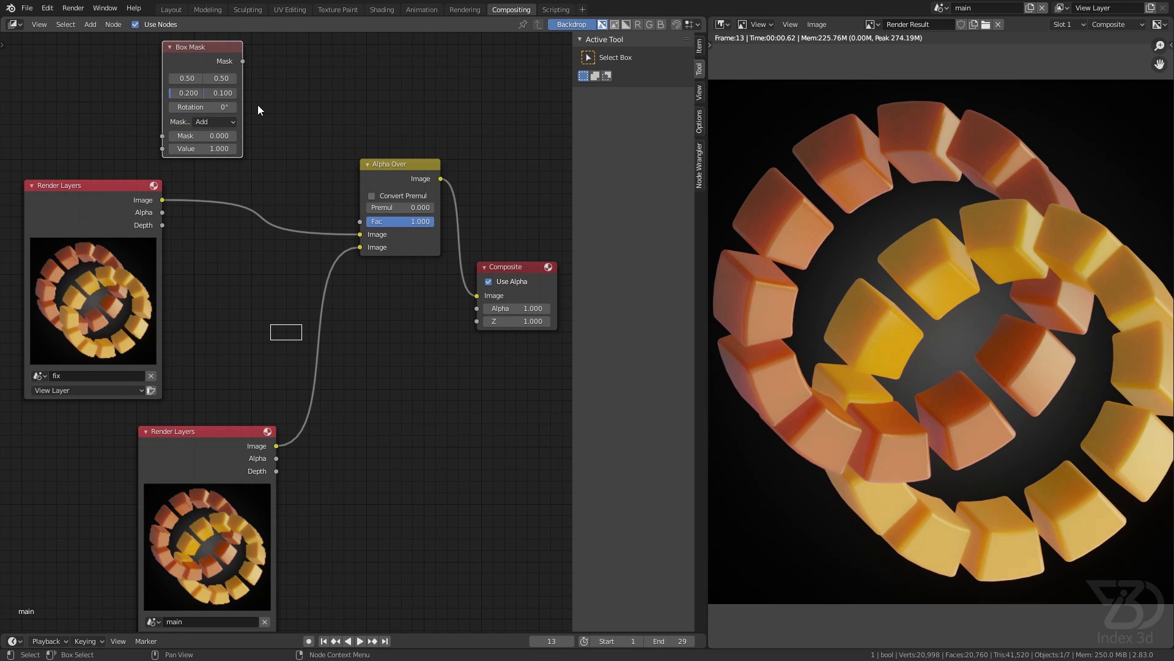
pyautogui.moveTo(243, 61); pyautogui.dragTo(360, 221)
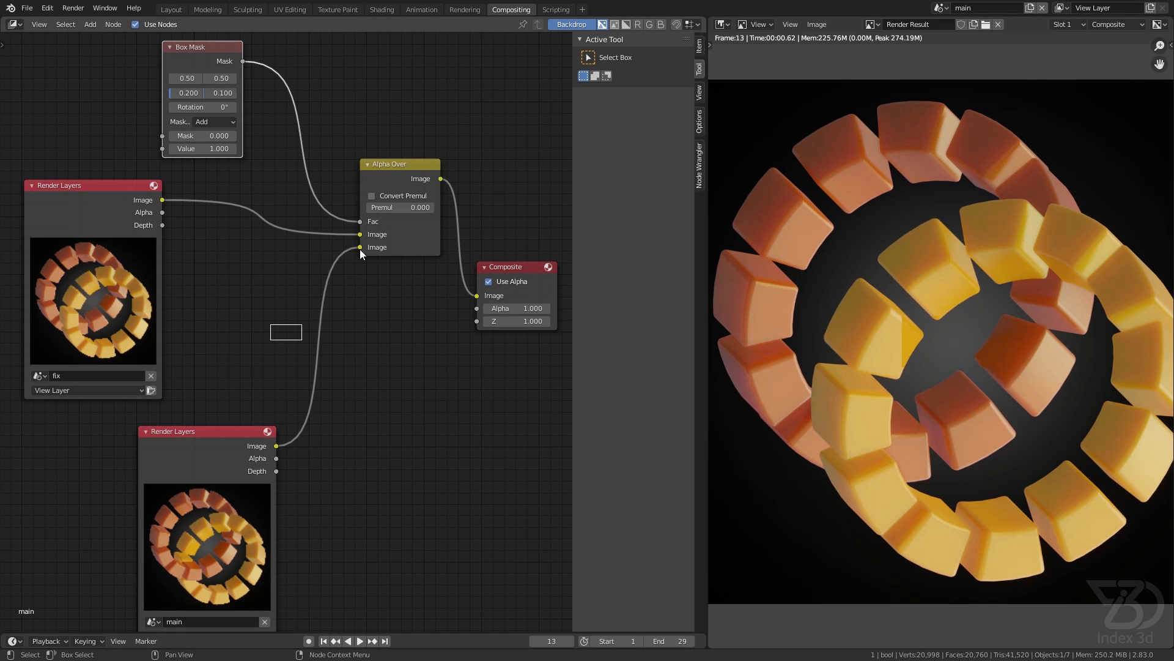
# - Disconnect the main image from Alpha Over's second image input and set the Box Mask's rotation to 45°
pyautogui.moveTo(361, 247); pyautogui.dragTo(325, 312)
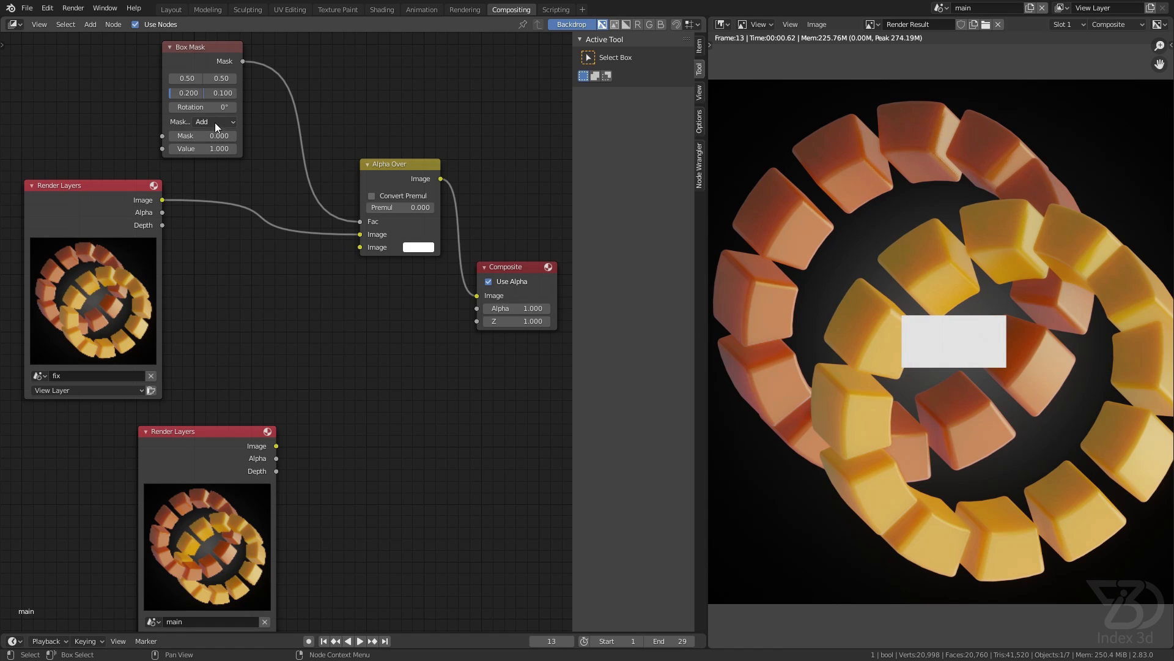
pyautogui.click(202, 107)
pyautogui.write('45')
pyautogui.press('Return')
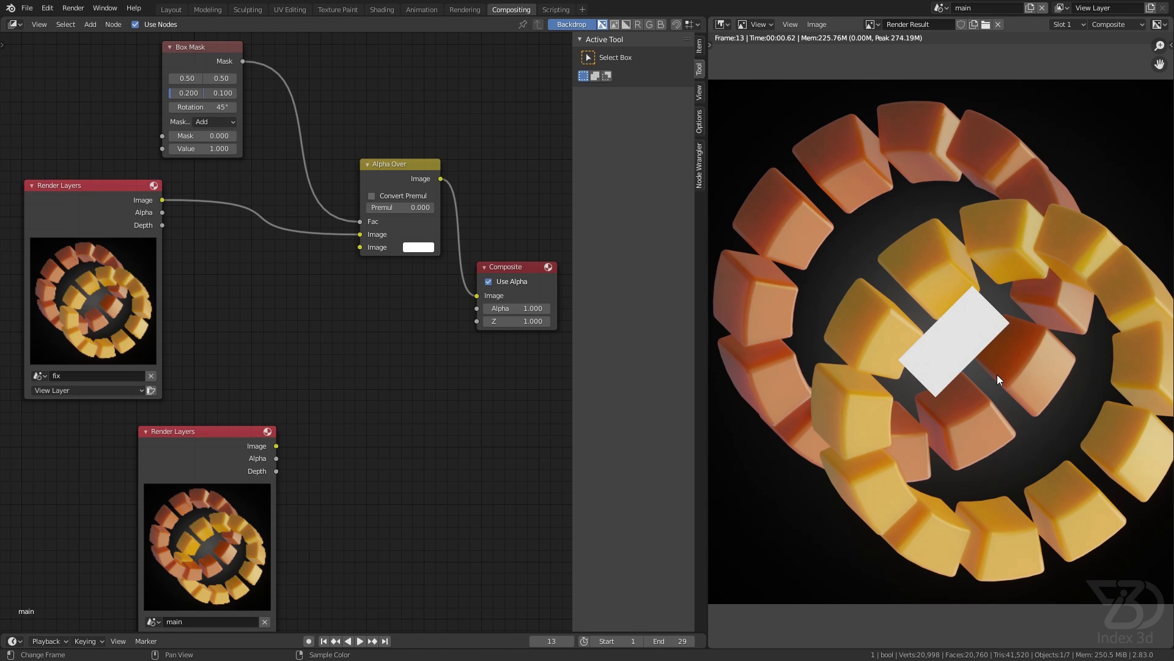
# - Set the Box Mask's height to 0.5
pyautogui.scroll(-1, 997, 374)
pyautogui.scroll(1, 183, 103)
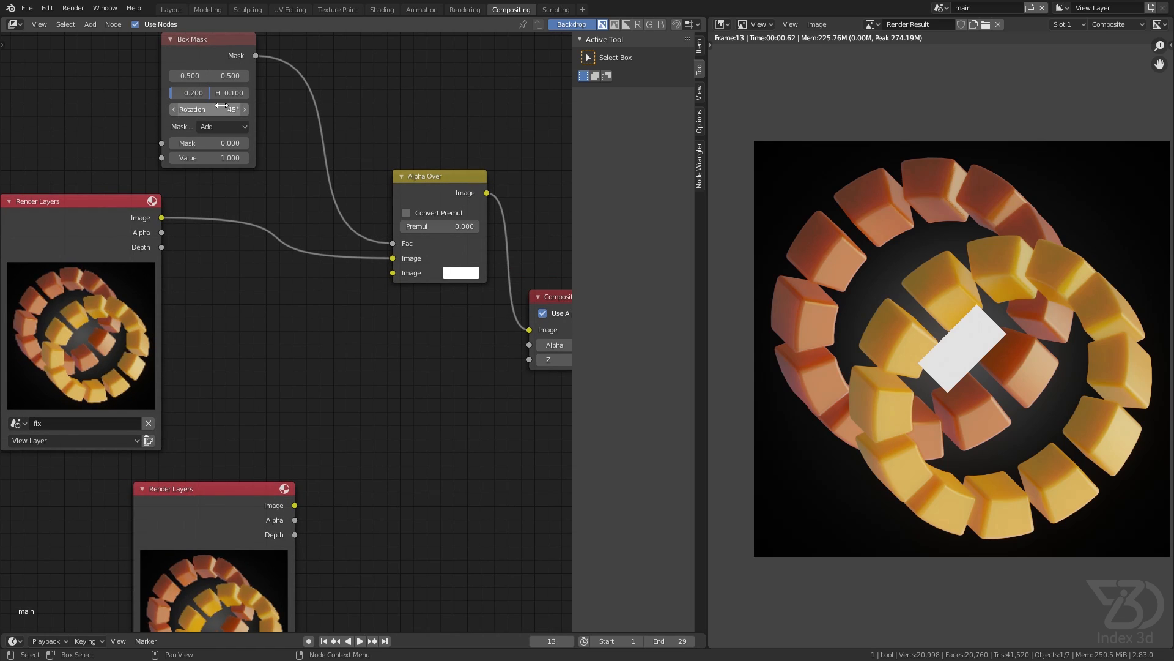
pyautogui.click(229, 92)
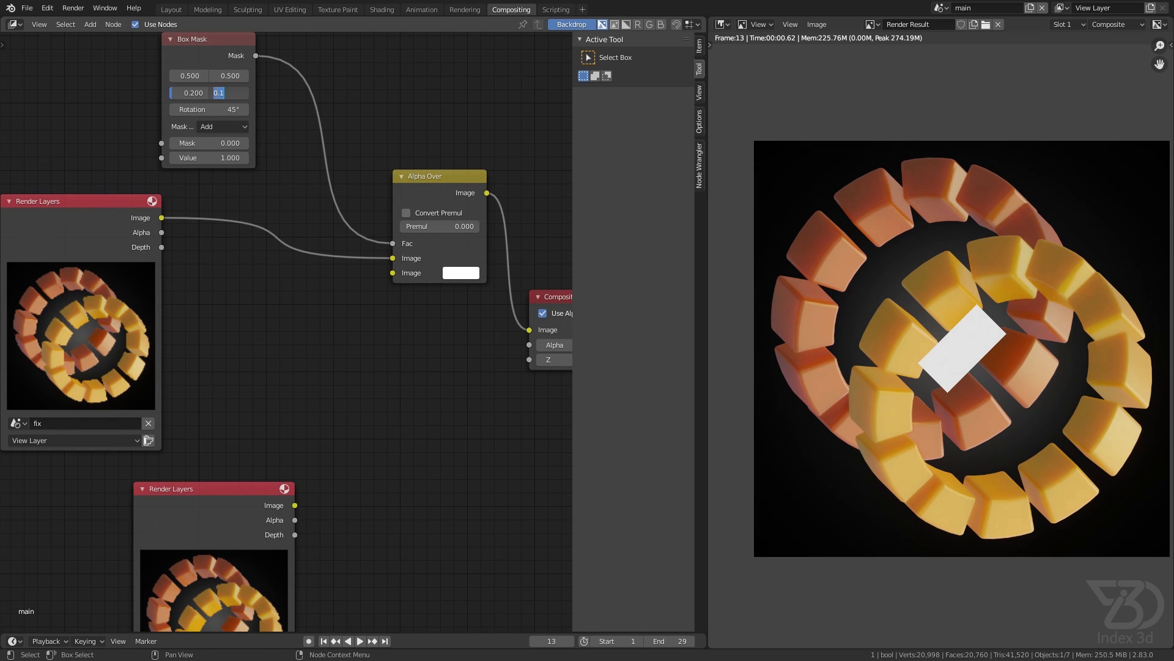
pyautogui.write('.5')
pyautogui.press('Return')
# - Try Box Mask heights of 1.0, 0.2 and 0.3, and return the height to 0.5
pyautogui.click(217, 95)
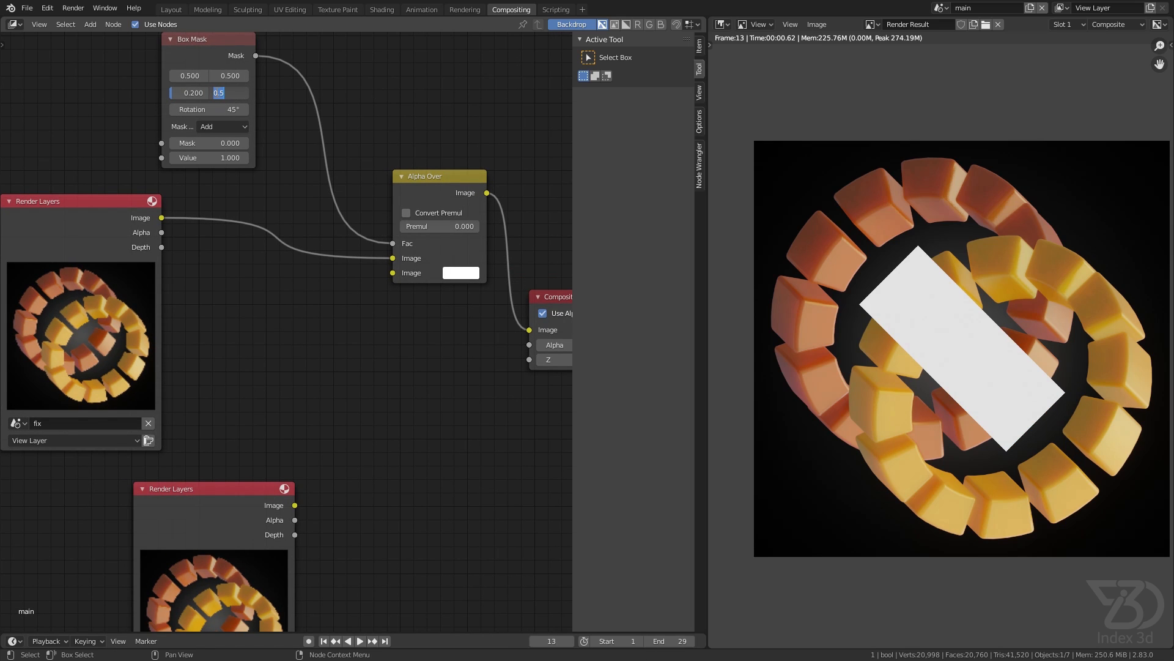
pyautogui.press('Return')
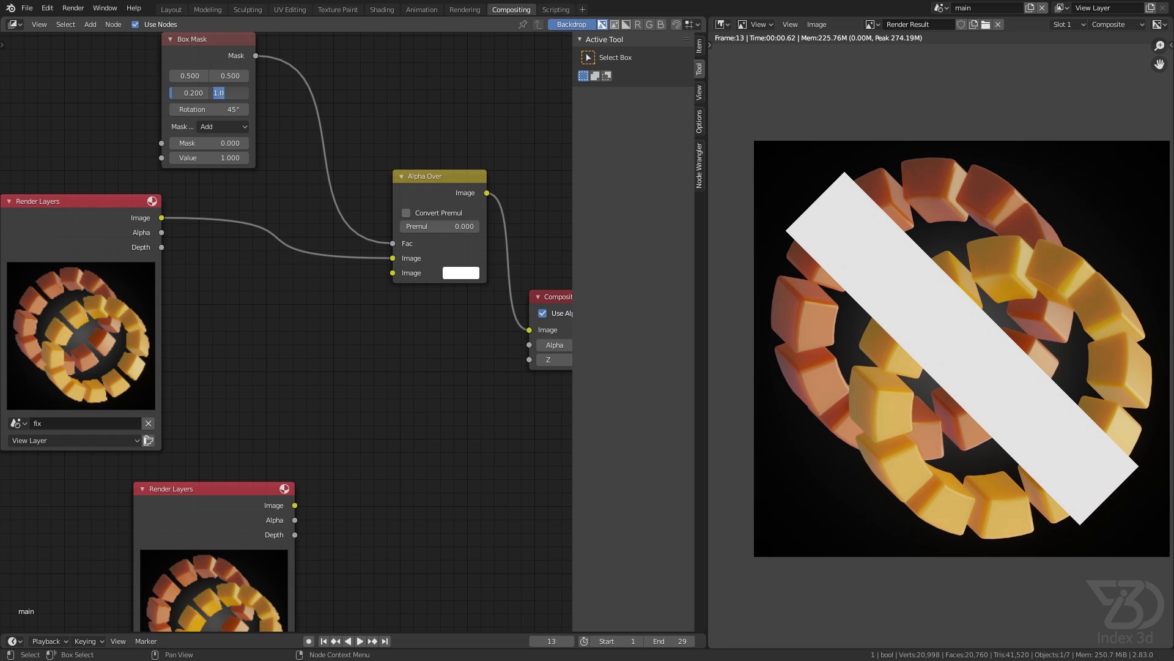
pyautogui.press('Return')
pyautogui.click(221, 96)
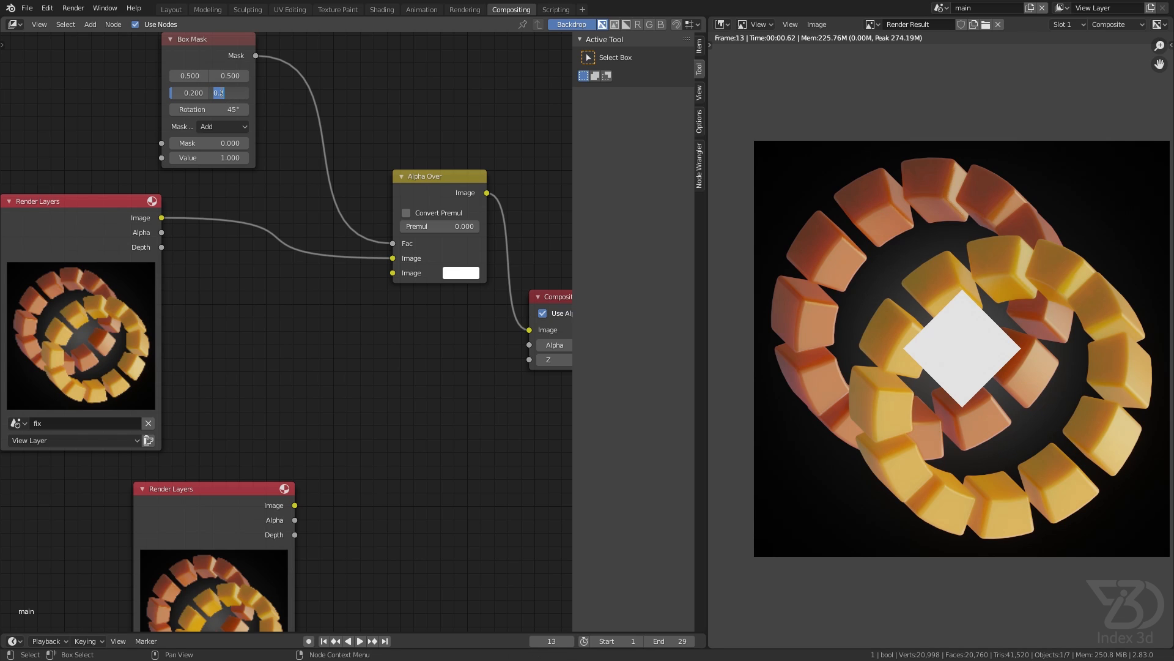
pyautogui.write('.3')
pyautogui.press('Return')
pyautogui.click(220, 92)
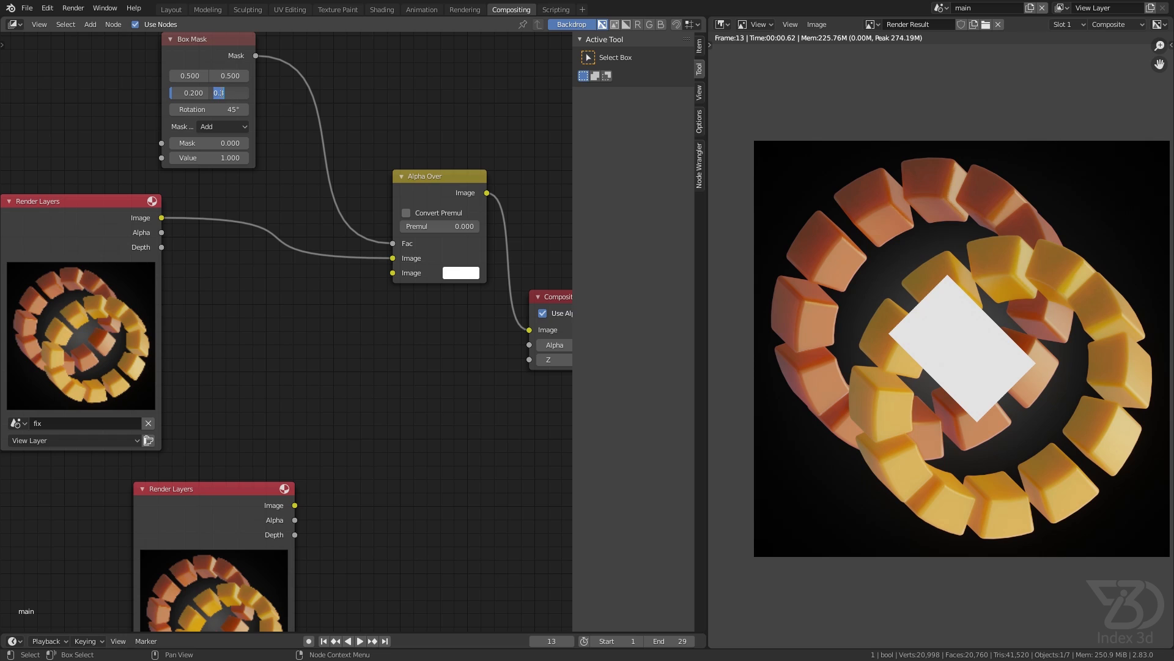
pyautogui.press('Return')
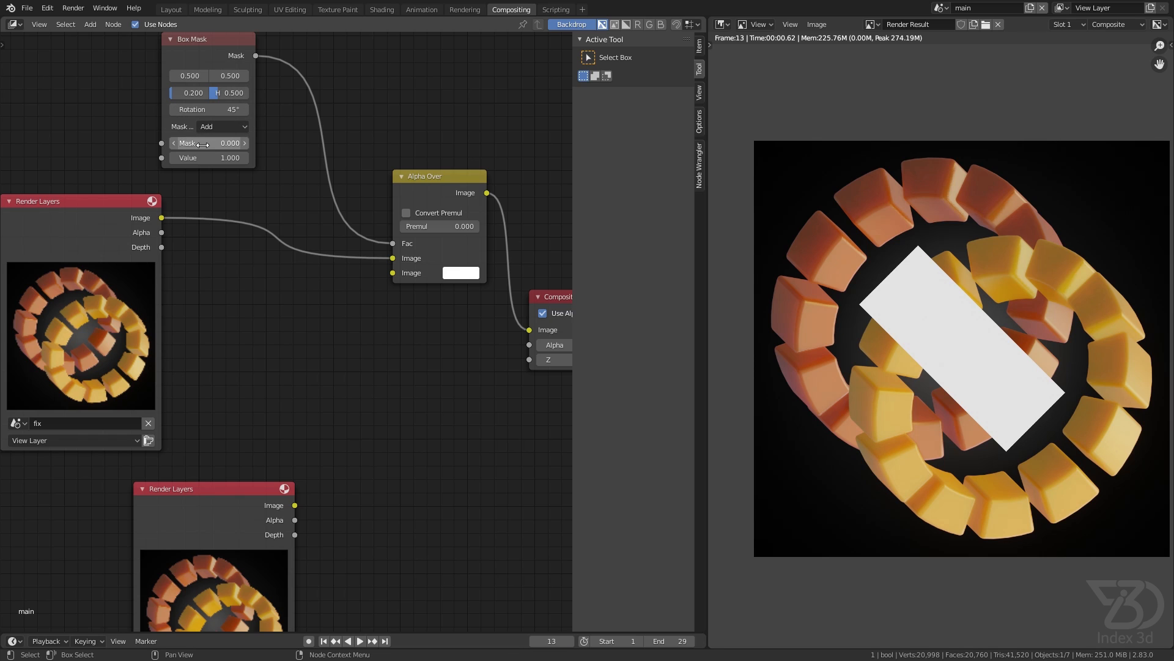
# - Widen the Box Mask to about 1.533 and link the main Render Layers image back to Alpha Over's second image input
pyautogui.moveTo(194, 93); pyautogui.dragTo(223, 92)
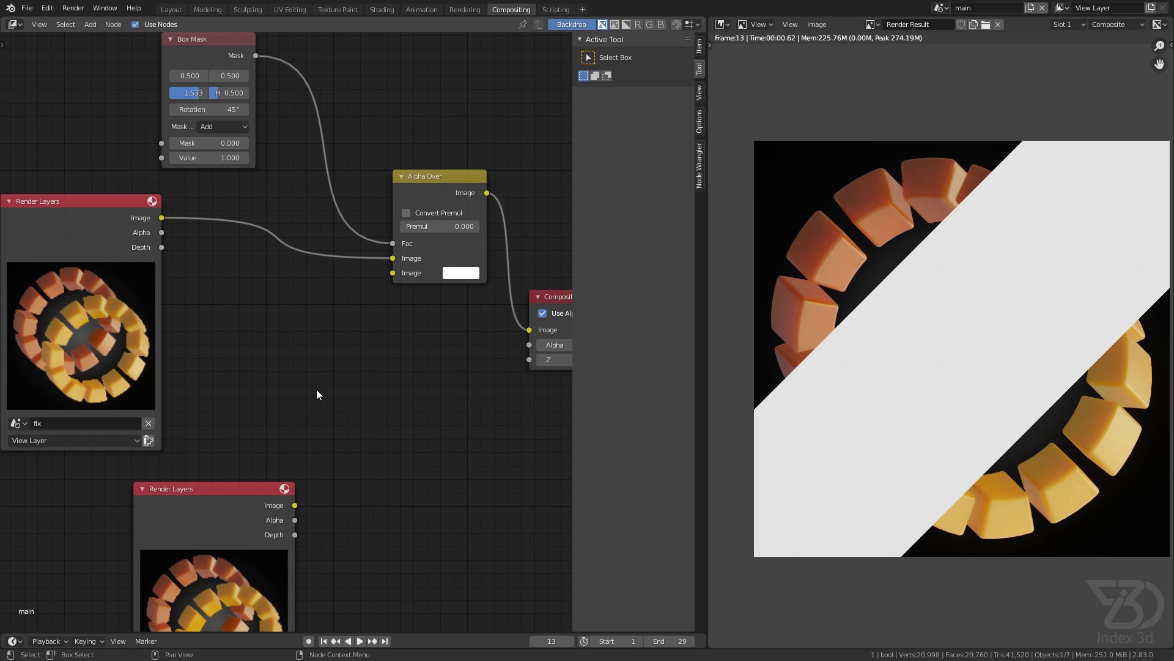
pyautogui.moveTo(118, 231); pyautogui.dragTo(132, 211)
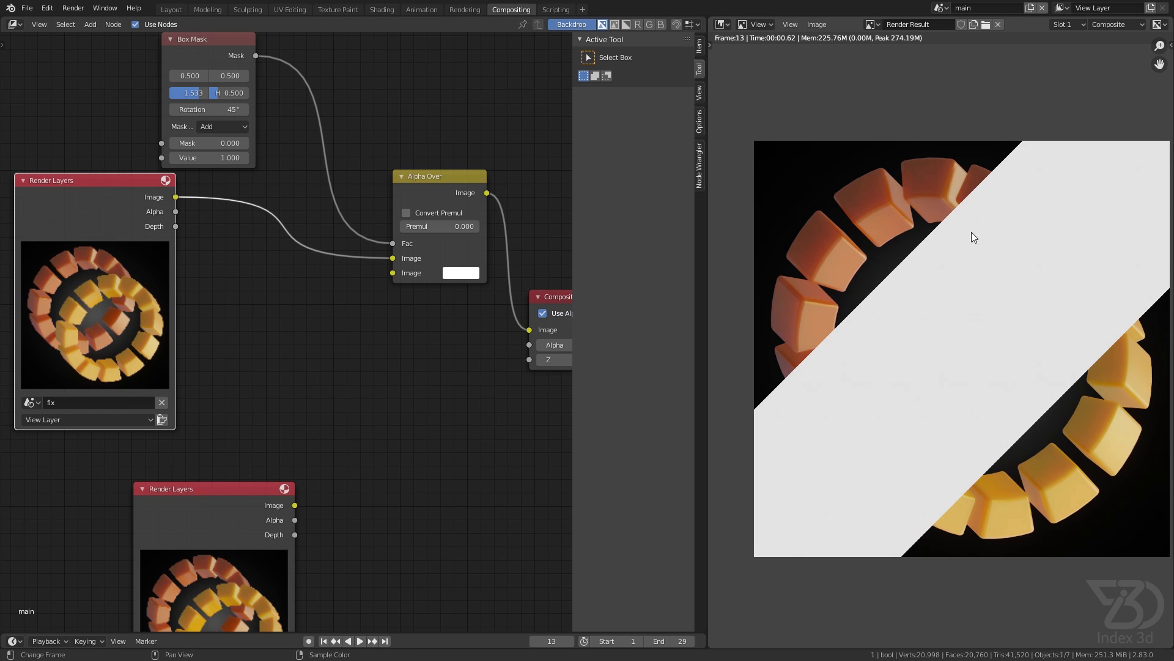
pyautogui.moveTo(295, 505); pyautogui.dragTo(393, 273)
pyautogui.scroll(5, 864, 241)
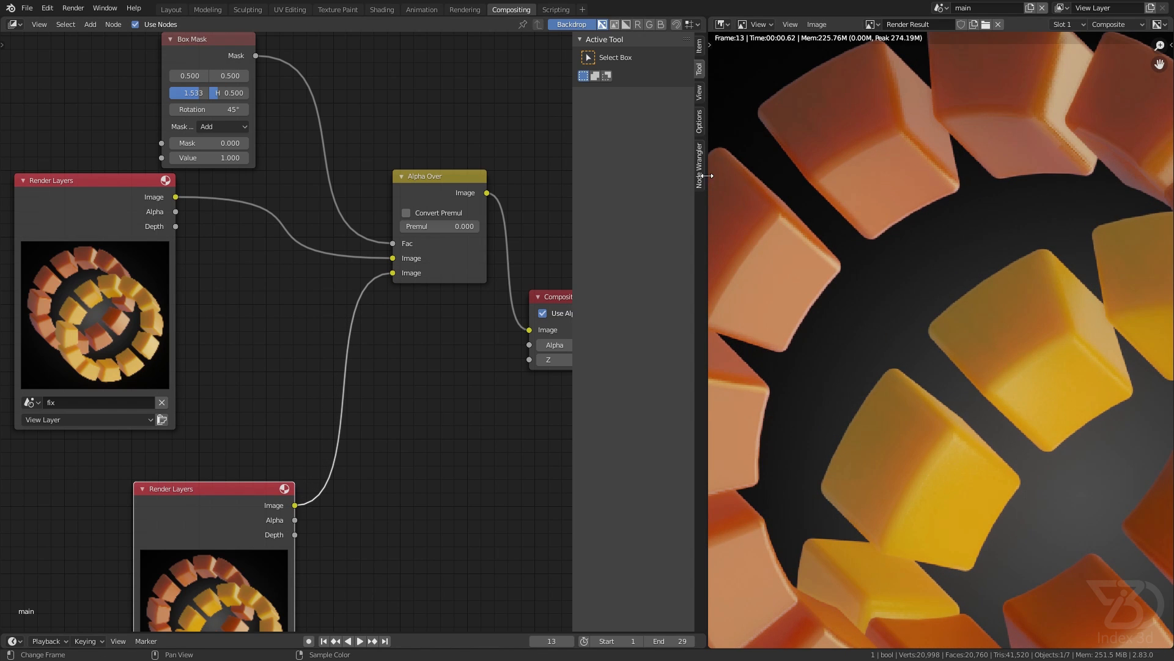
# - Save the file and show the main scene in the Layout workspace with viewport overlays hidden
pyautogui.hotkey('ctrl', 's')
pyautogui.click(172, 9)
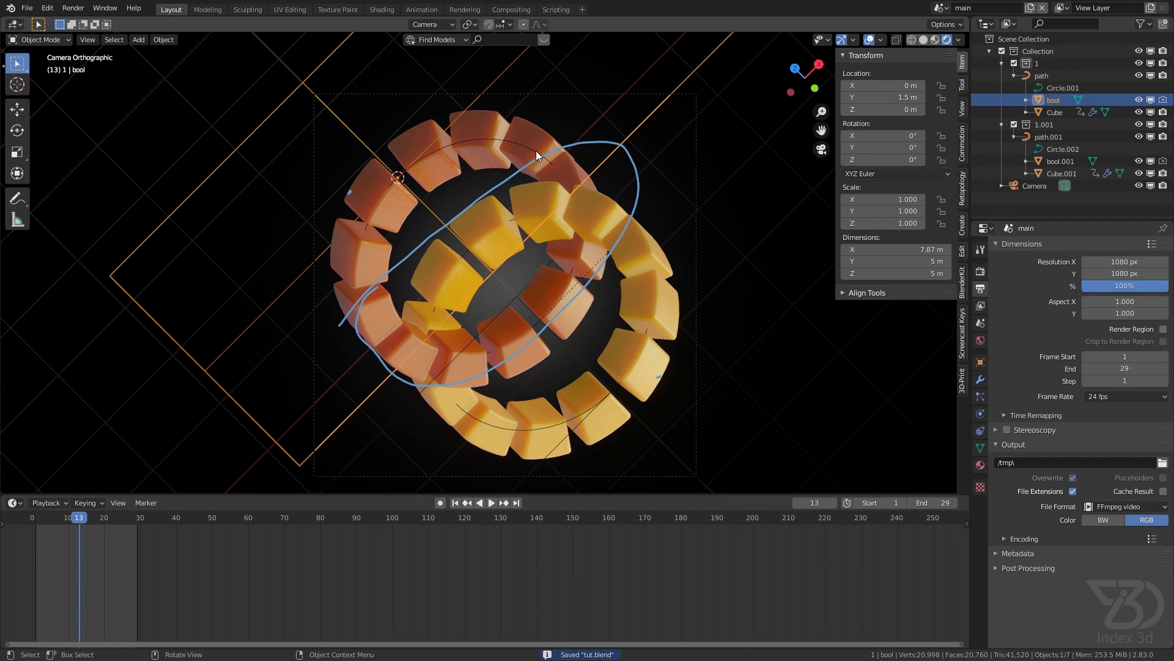
pyautogui.click(868, 40)
pyautogui.scroll(6, 439, 171)
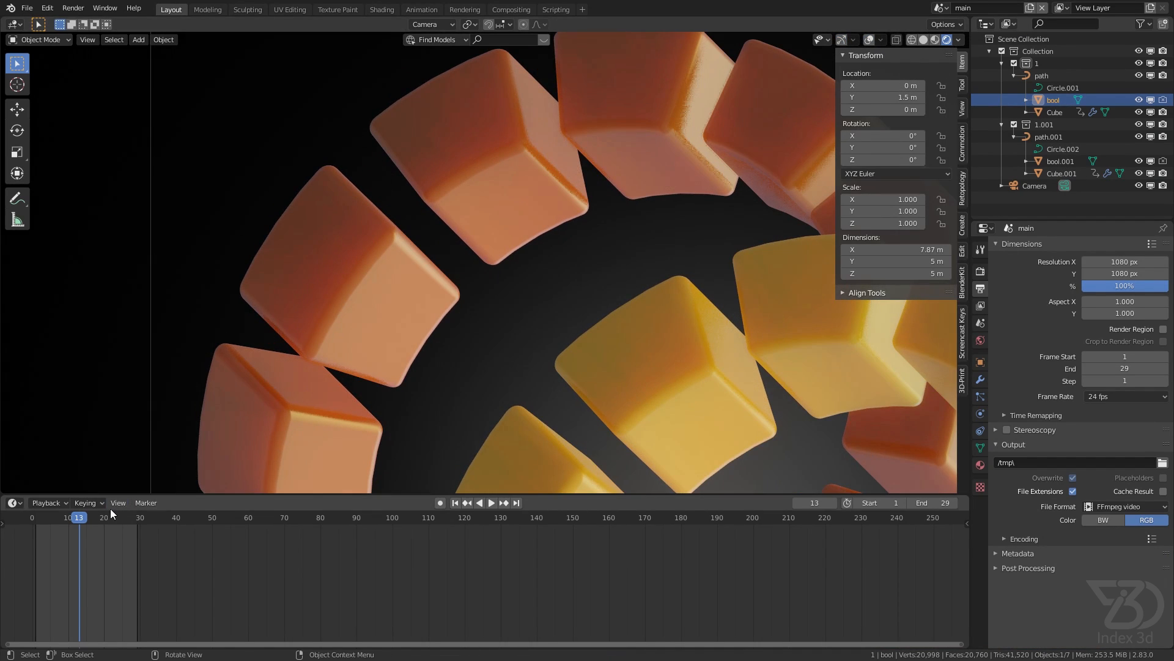
# - Move the animation to frame 11 and examine the blocks of both chains up close in the viewport
pyautogui.press('space')
pyautogui.moveTo(59, 520); pyautogui.dragTo(71, 520)
pyautogui.press('space')
pyautogui.scroll(5, 343, 244)
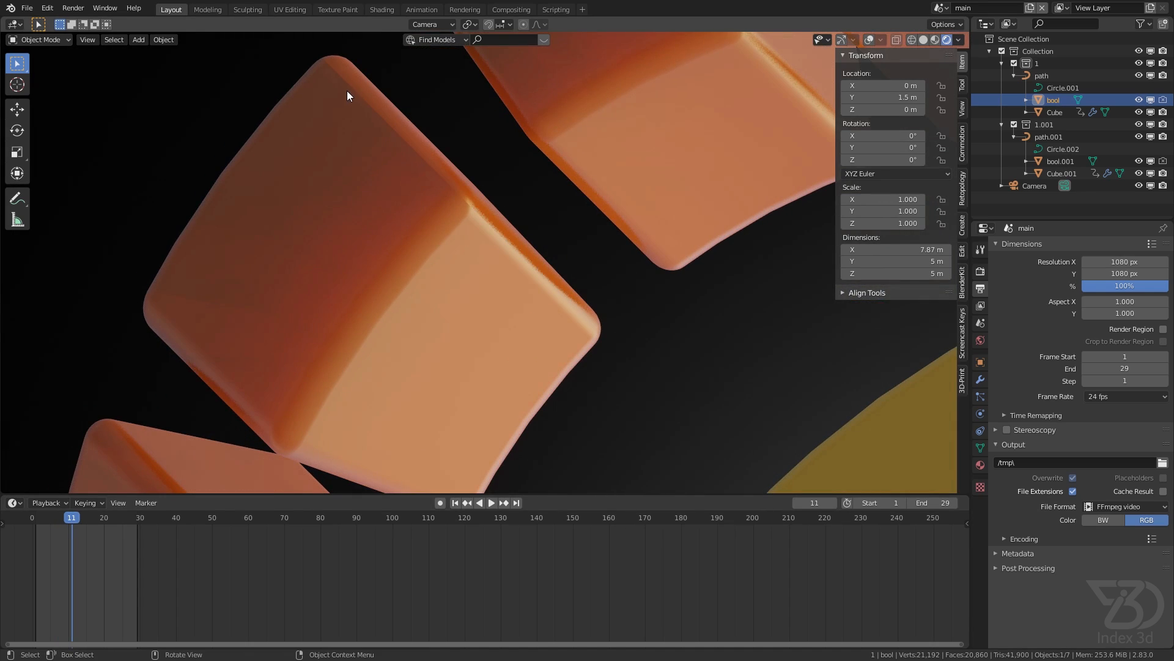
pyautogui.scroll(-6, 428, 153)
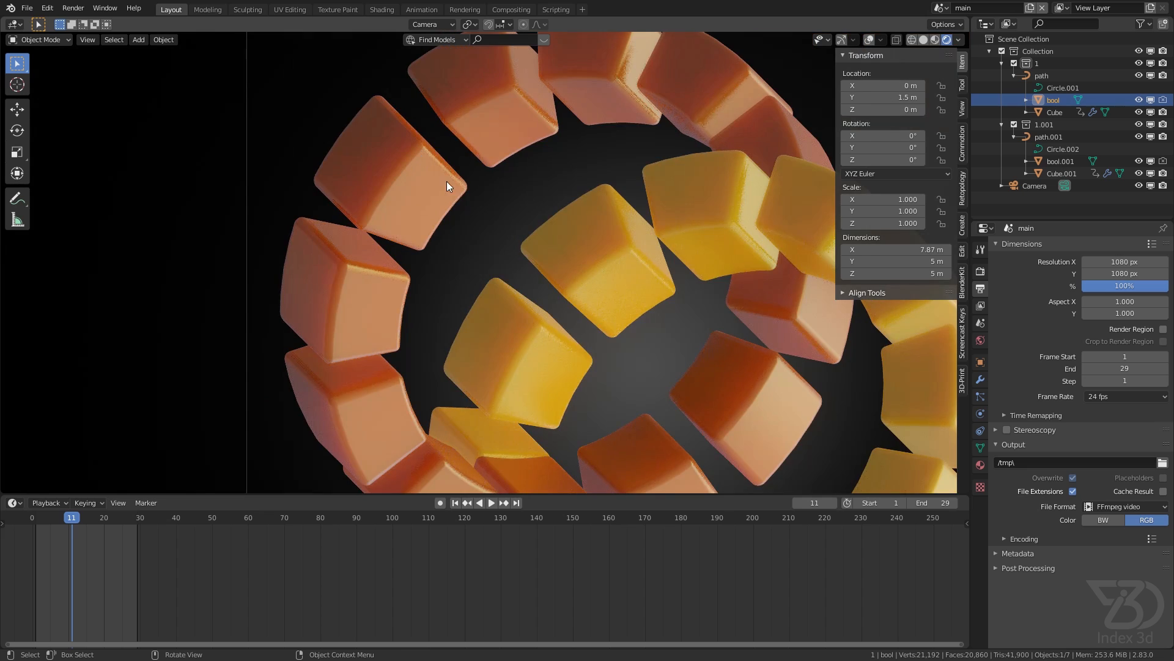
pyautogui.scroll(6, 382, 165)
pyautogui.press('KP_0')
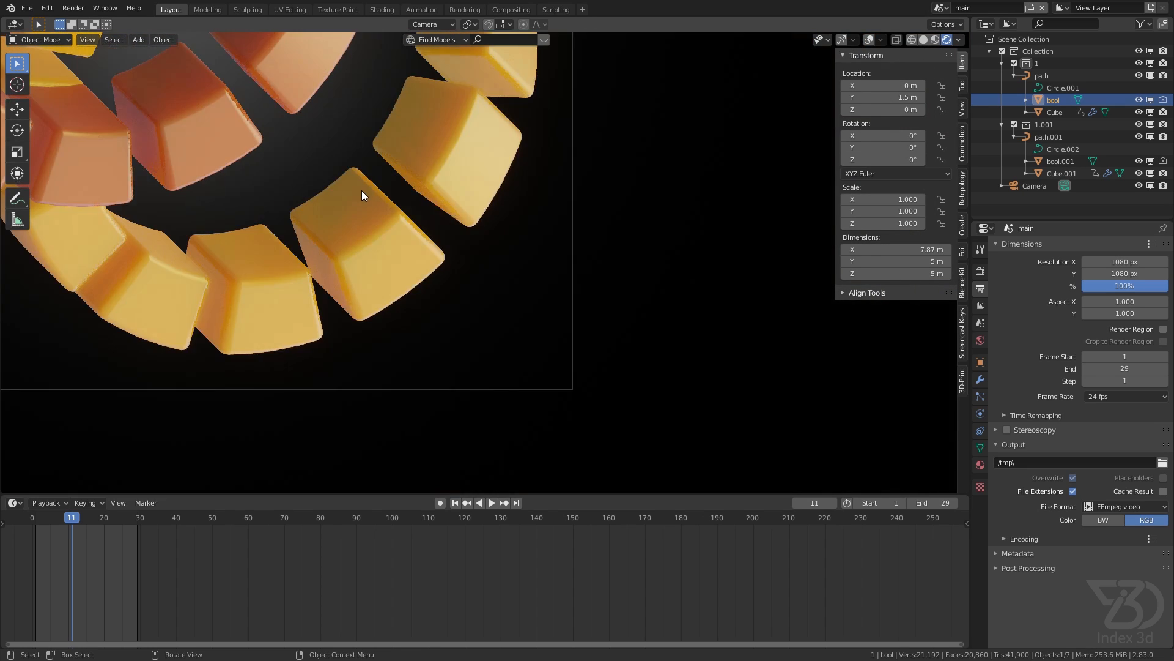
# - Save the file, render frame 11 as a still image, and examine the rendered chains
pyautogui.hotkey('ctrl', 's')
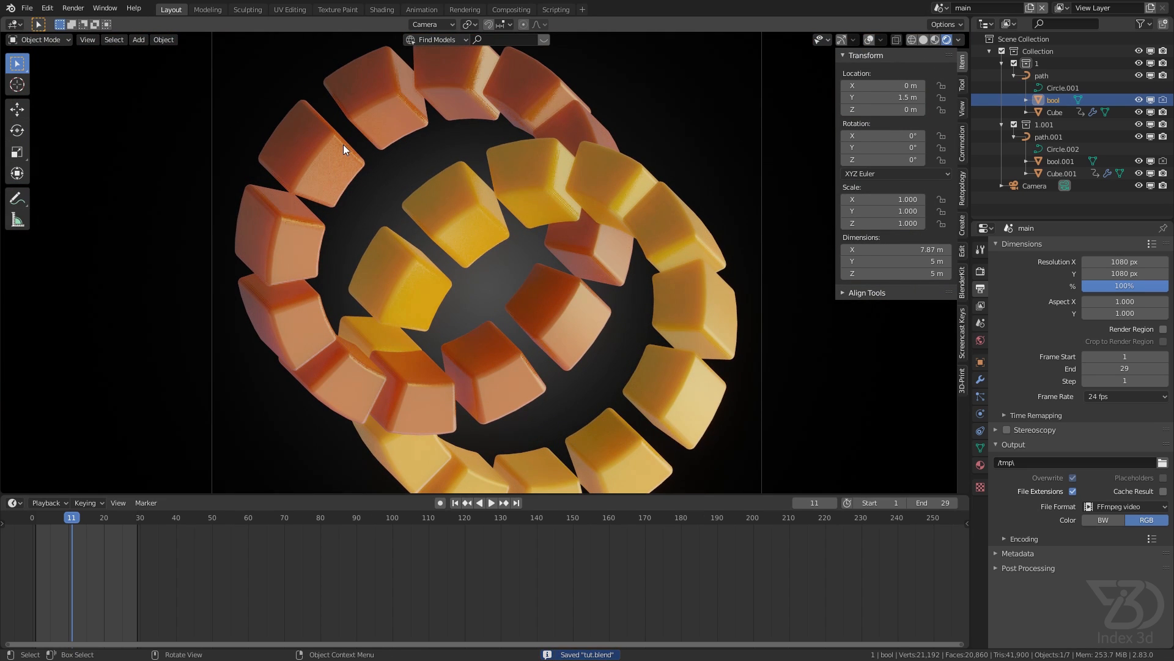
pyautogui.press('F12')
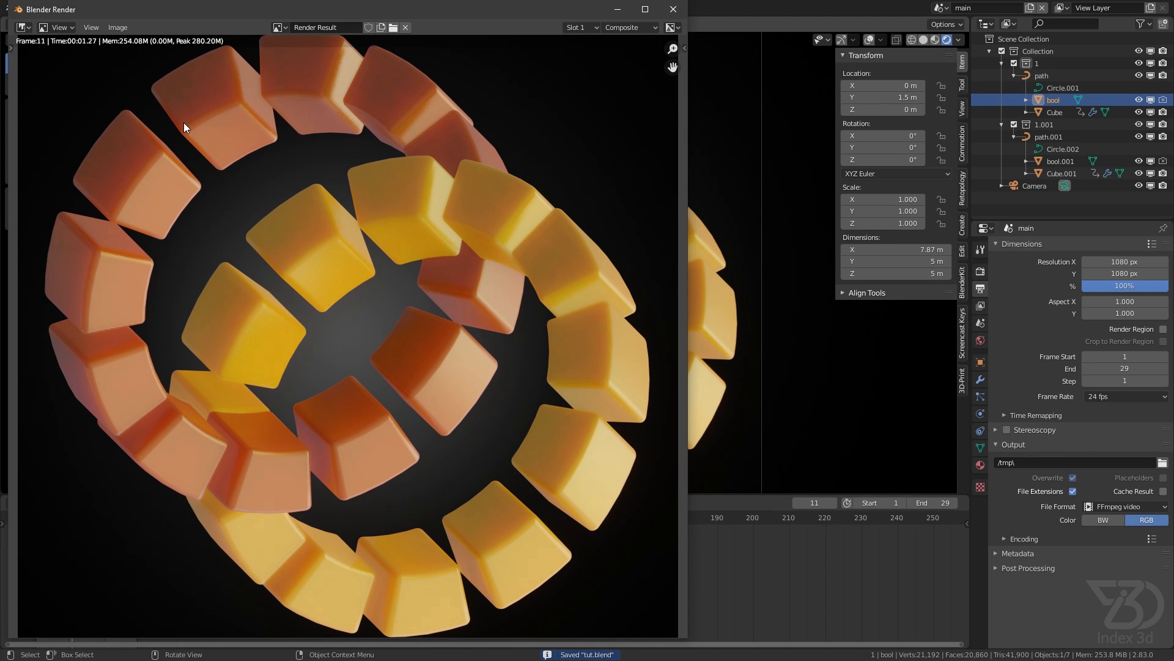
pyautogui.moveTo(108, 114); pyautogui.dragTo(244, 212, button='middle')
pyautogui.scroll(5, 251, 217)
pyautogui.scroll(-3, 361, 305)
pyautogui.scroll(-5, 425, 347)
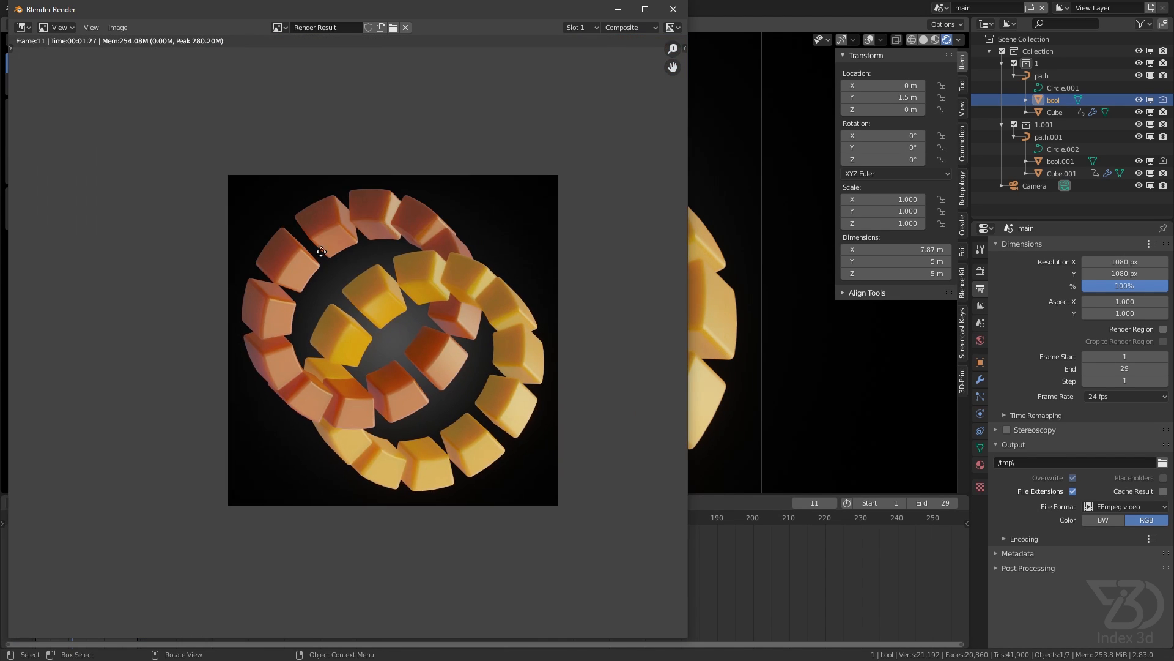
pyautogui.scroll(7, 460, 383)
pyautogui.scroll(-8, 317, 245)
pyautogui.moveTo(283, 194); pyautogui.dragTo(364, 309, button='middle')
pyautogui.scroll(5, 358, 281)
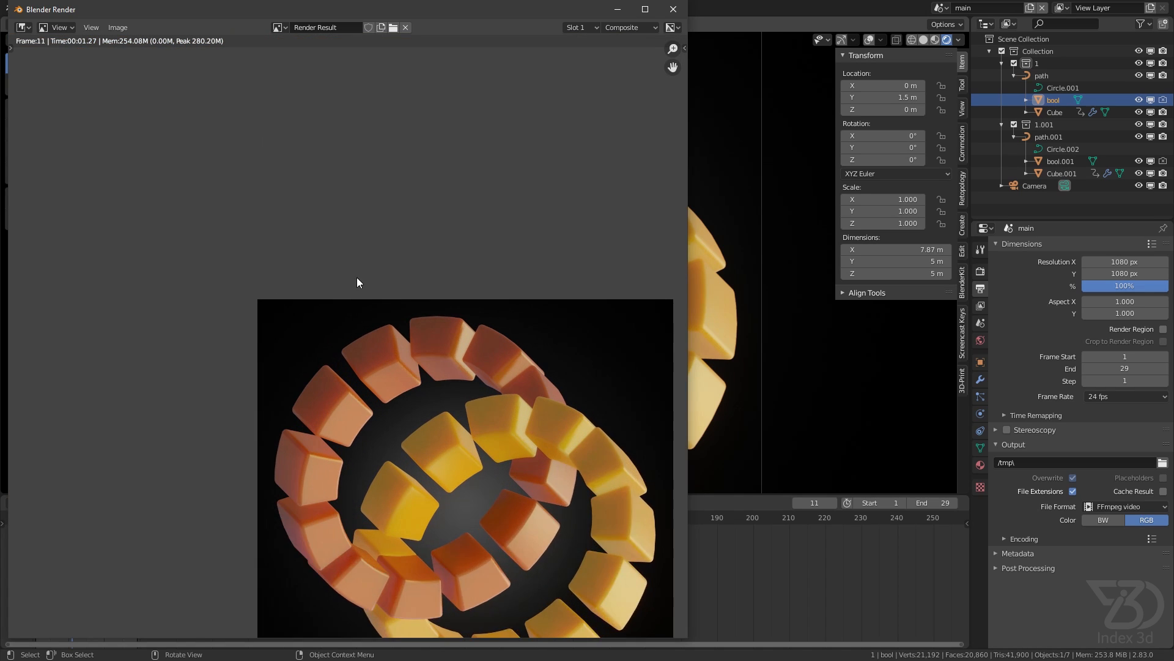
# - Compare the render's View Layer image with its Composite image up close, and close the render window
pyautogui.click(631, 28)
pyautogui.click(617, 60)
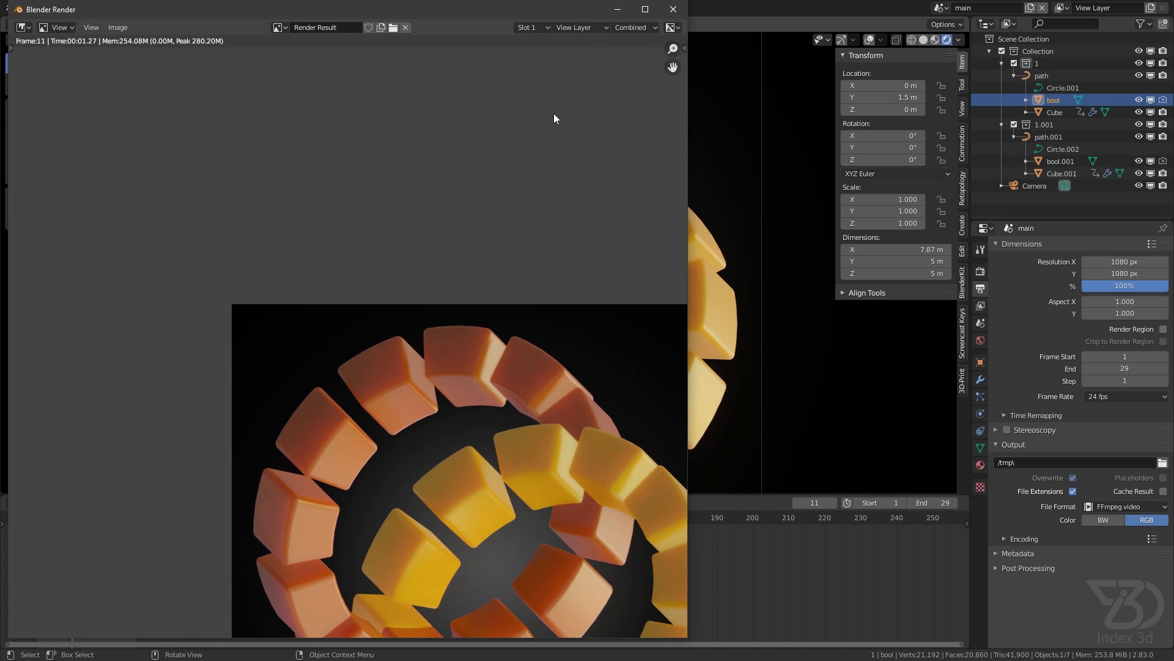
pyautogui.scroll(6, 329, 305)
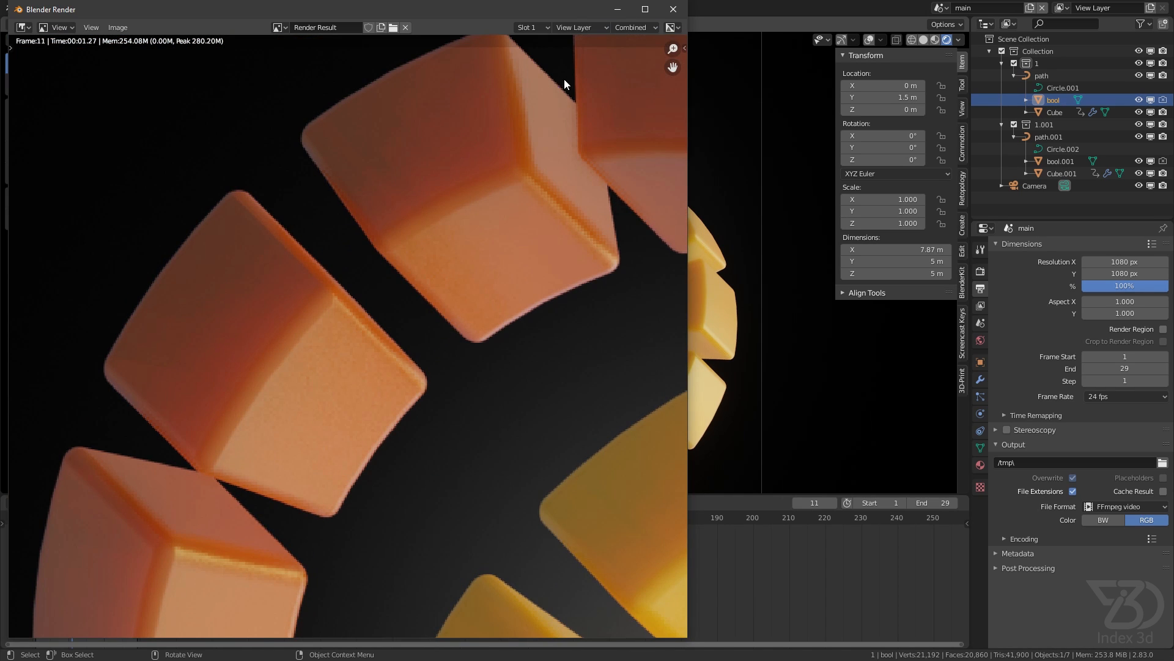
pyautogui.click(598, 28)
pyautogui.click(584, 72)
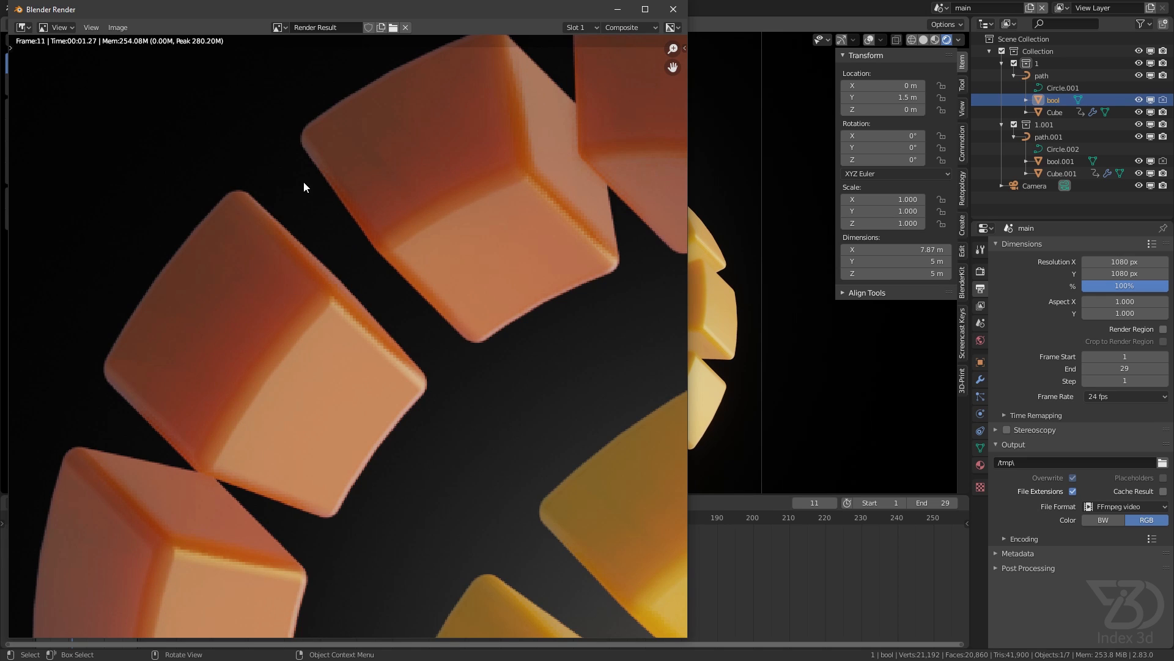
pyautogui.scroll(-8, 343, 272)
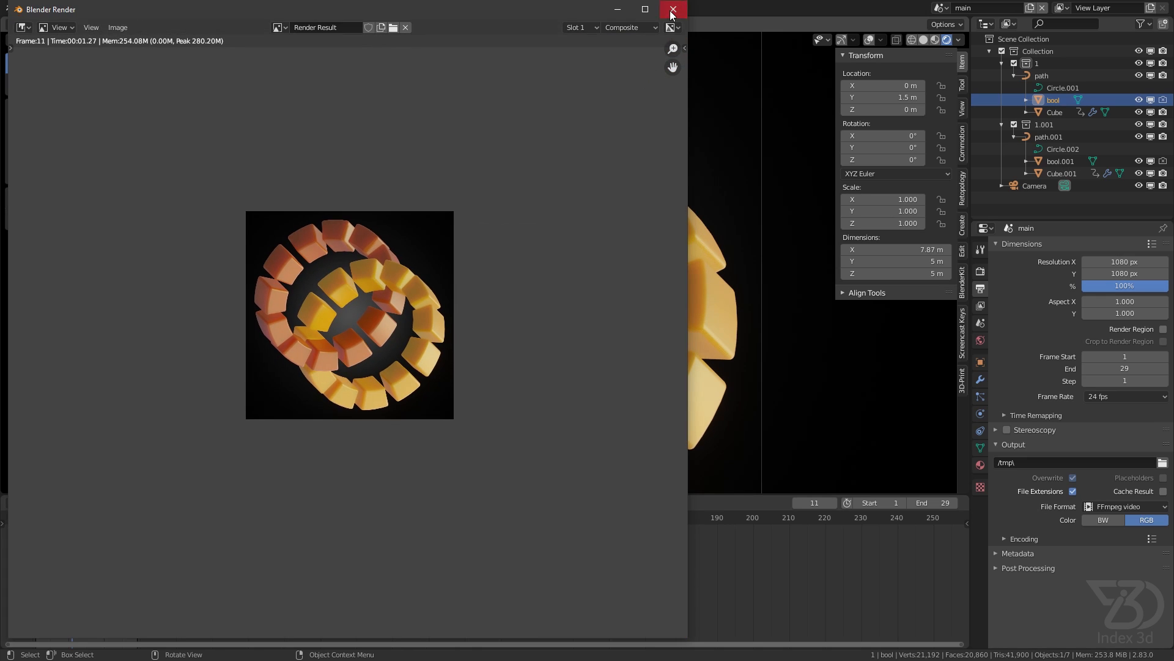
pyautogui.click(673, 10)
# - Save the file and choose FFmpeg video as the main scene's output file format
pyautogui.hotkey('ctrl', 's')
pyautogui.click(981, 271)
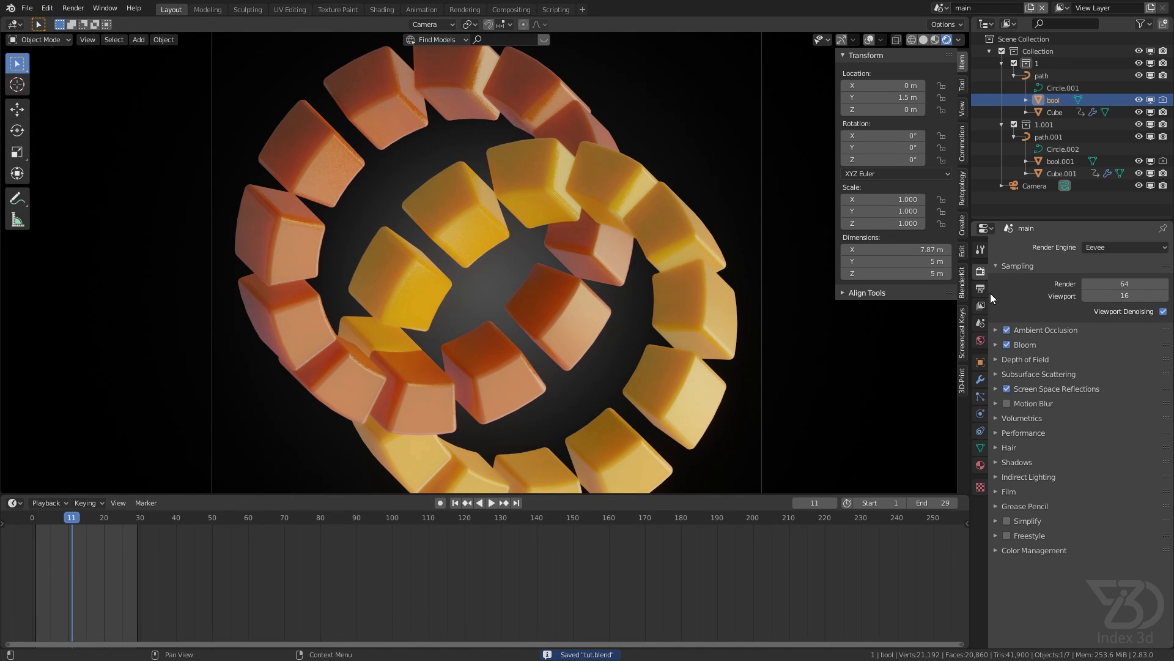
pyautogui.click(981, 305)
pyautogui.click(981, 288)
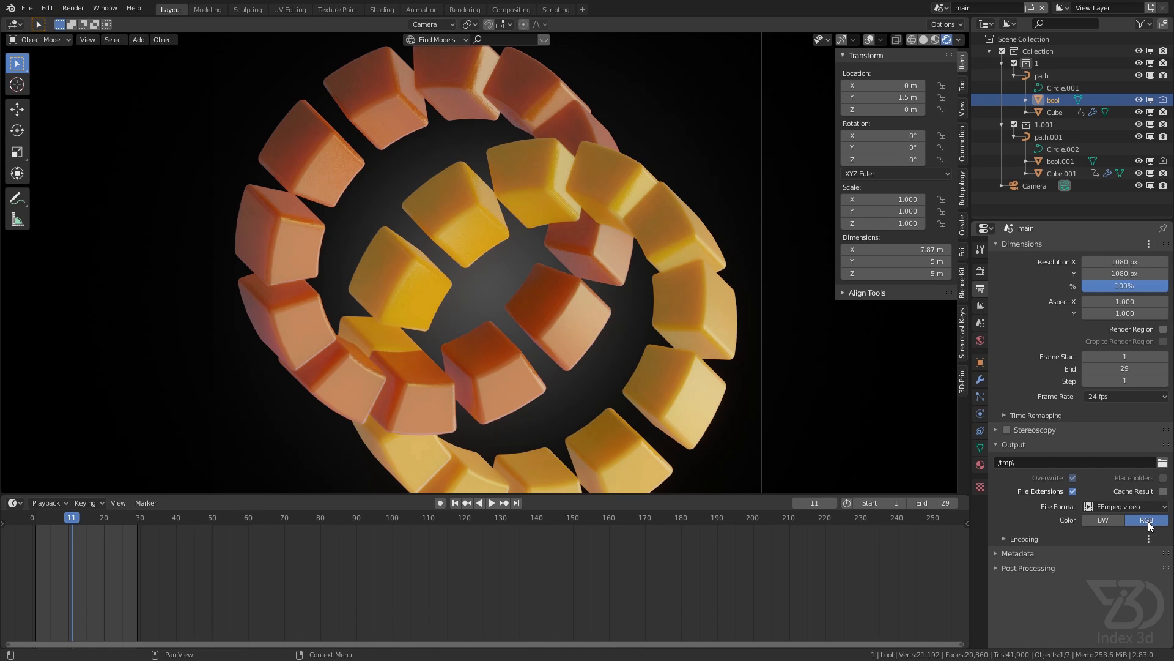
pyautogui.click(1132, 506)
pyautogui.click(1133, 576)
# - Set the video encoding container to Quicktime
pyautogui.click(1056, 537)
pyautogui.scroll(-3, 1012, 523)
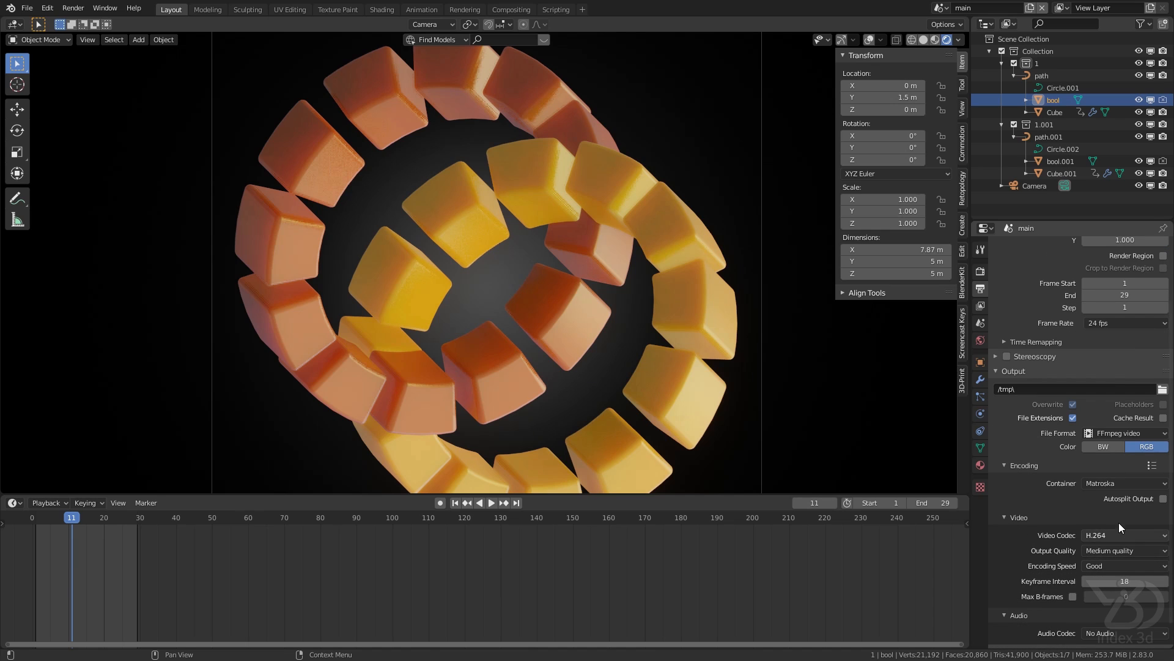
pyautogui.click(1088, 482)
pyautogui.click(1107, 551)
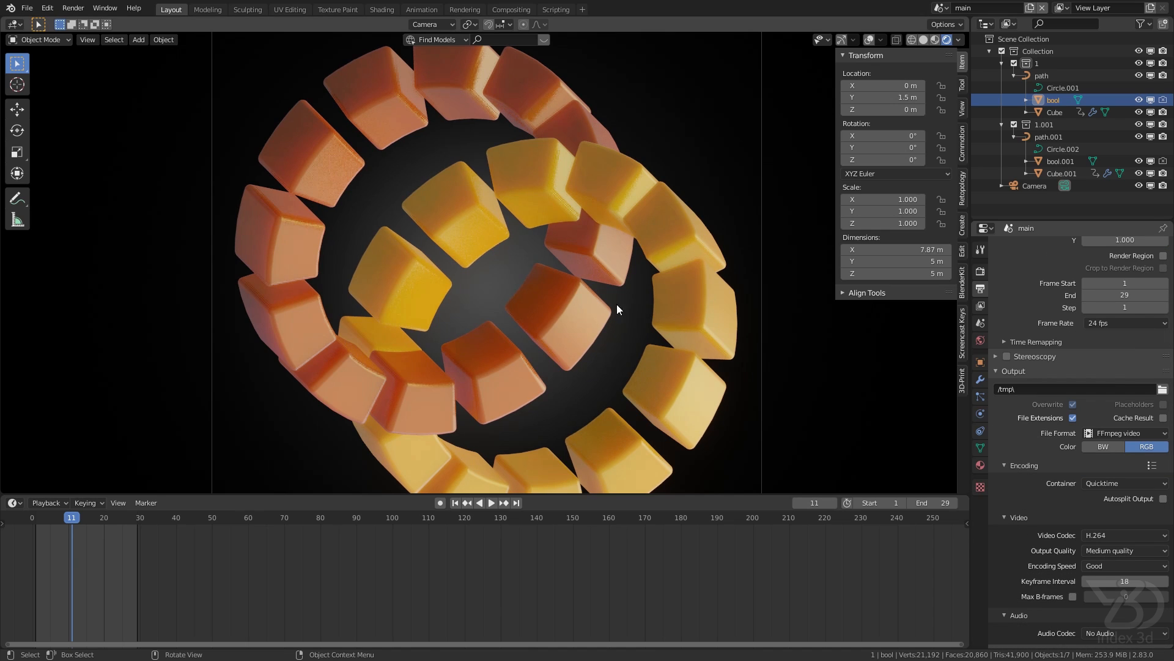
# - Inspect the interlocking chains from outside the camera view and save the file
pyautogui.click(73, 8)
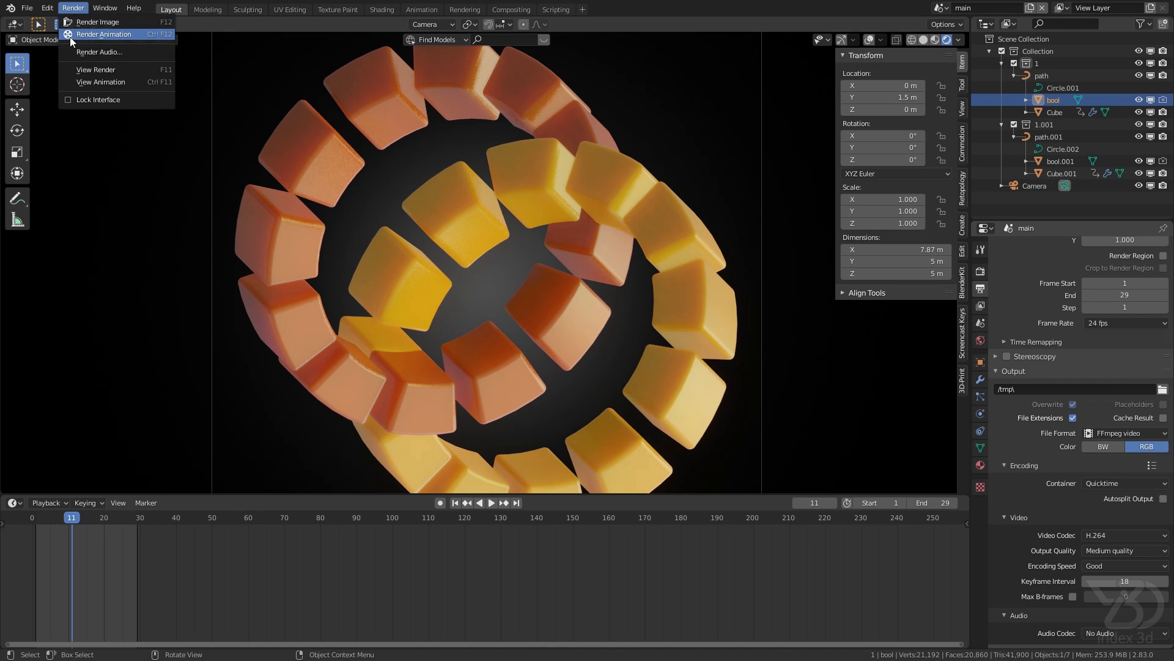
pyautogui.middleClick(464, 220)
pyautogui.scroll(-5, 464, 220)
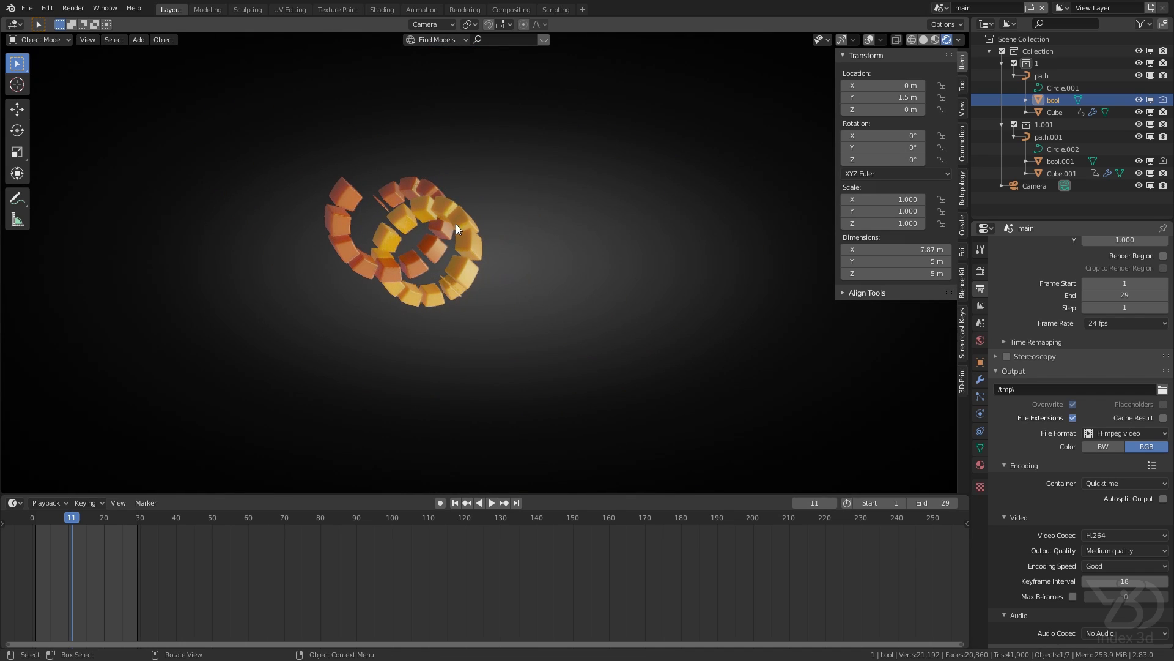
pyautogui.press('KP_0')
pyautogui.hotkey('ctrl', 's')
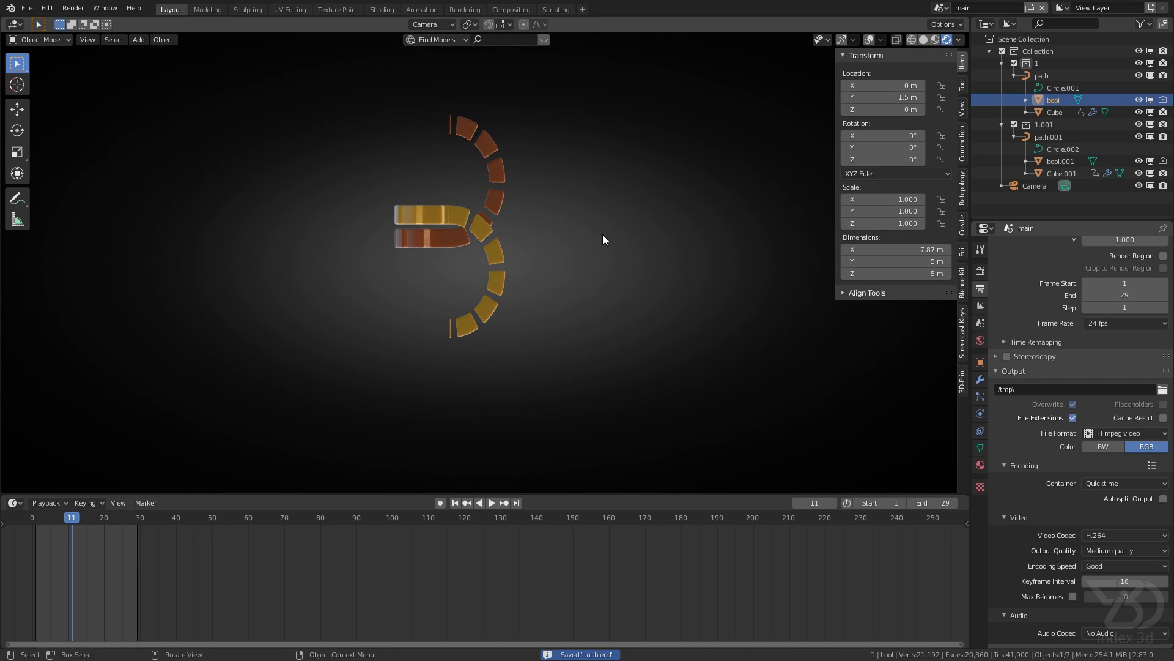
# - Select the orange chain's path curve in Object Mode and show the viewport overlays in camera view
pyautogui.click(1048, 87)
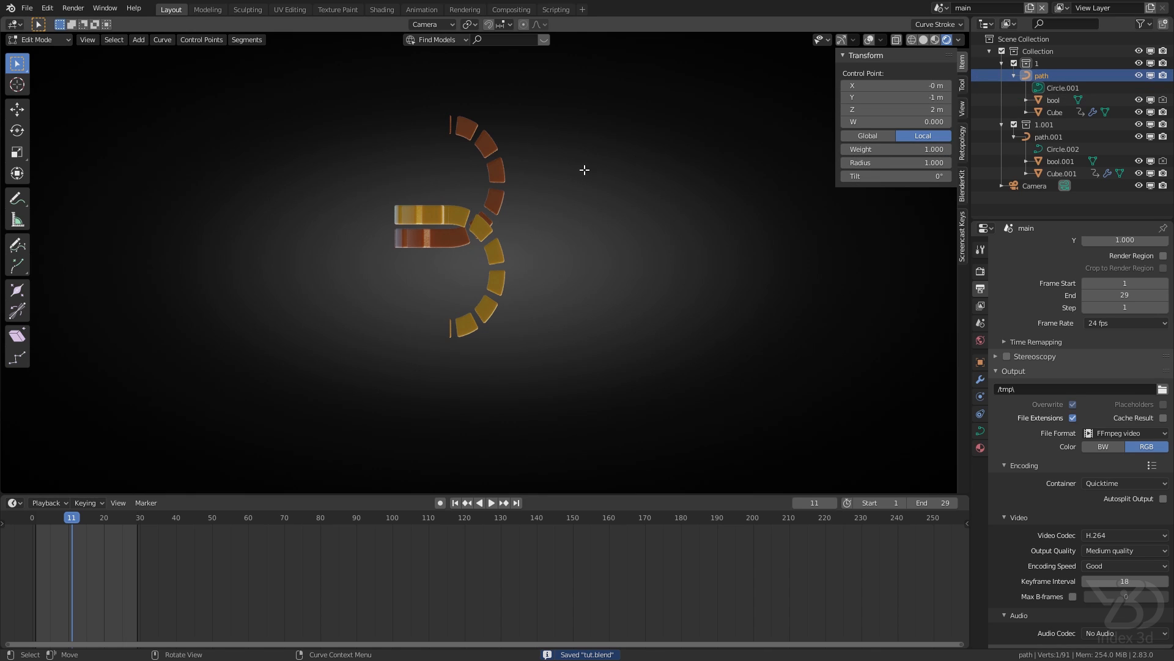
pyautogui.press('Tab')
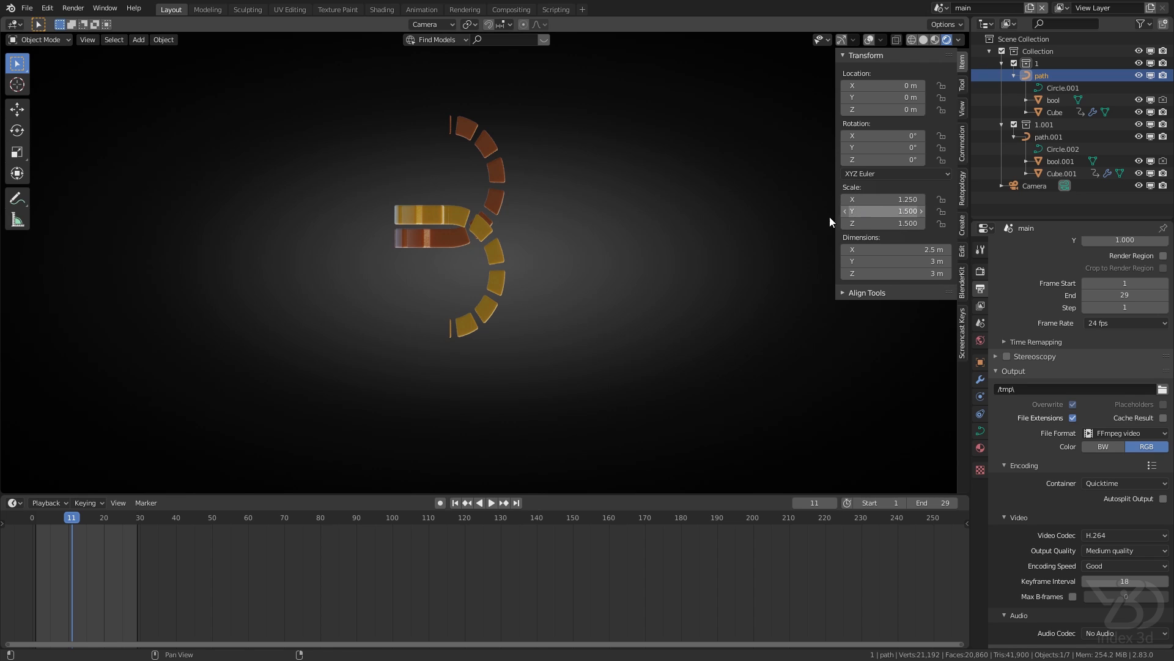
pyautogui.press('KP_0')
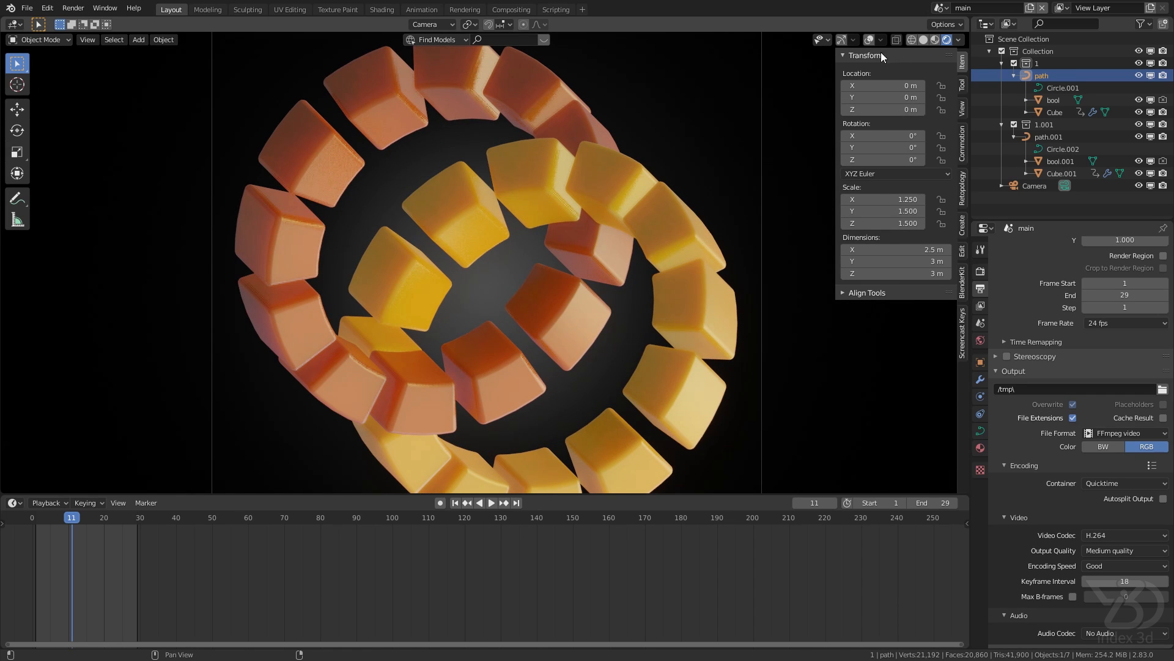
pyautogui.click(869, 40)
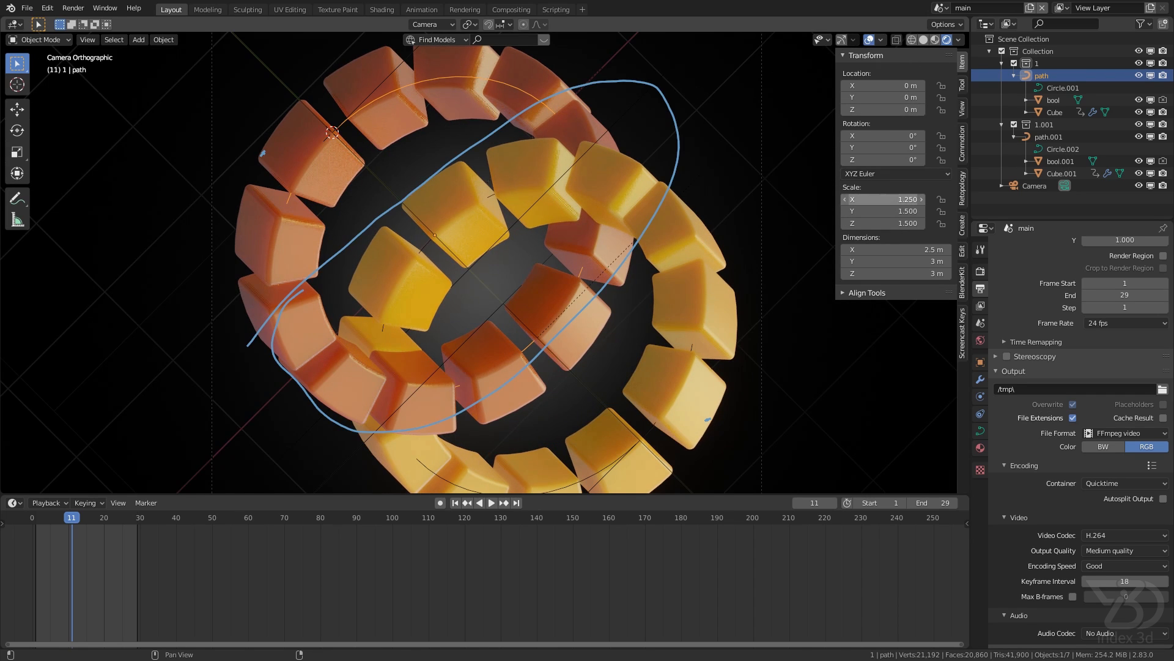
# - Try X scales of 1.5, 1.11 and 1.06 on the orange chain's path, and undo the scale changes
pyautogui.click(892, 197)
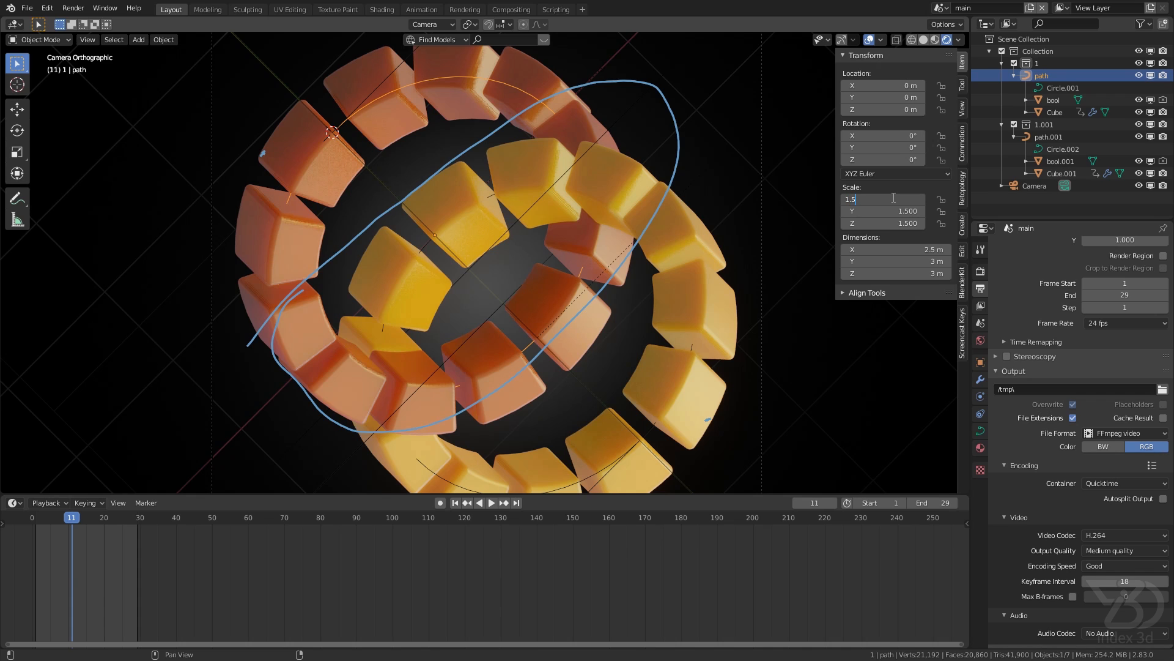
pyautogui.write('1.5')
pyautogui.press('Return')
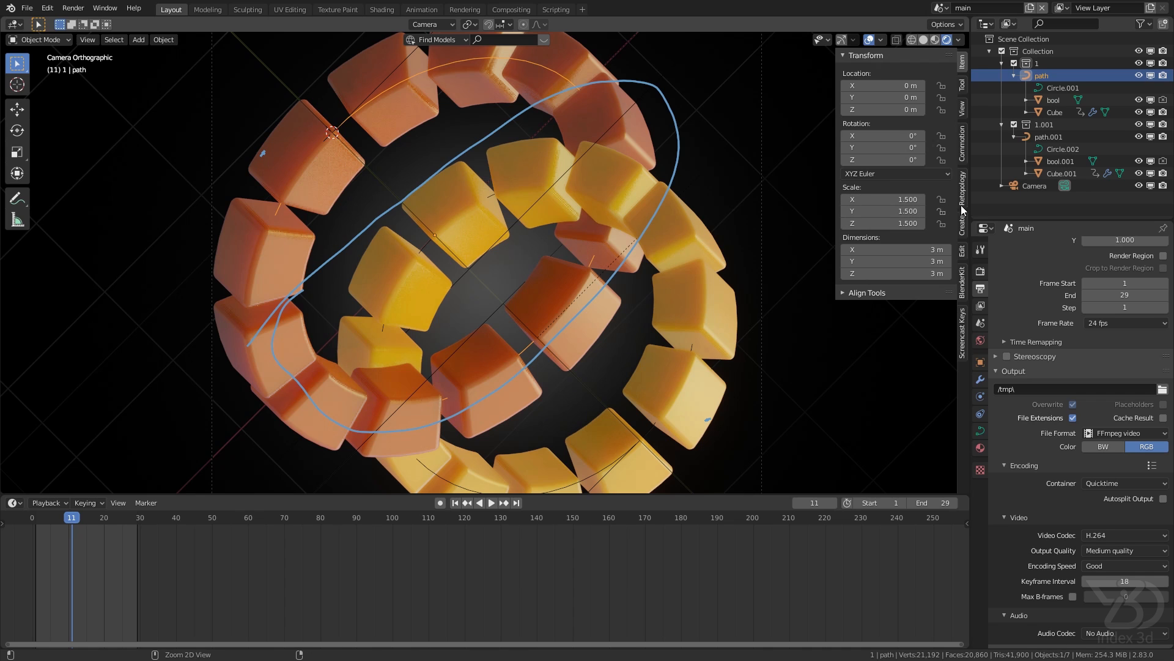
pyautogui.moveTo(893, 198); pyautogui.dragTo(847, 199)
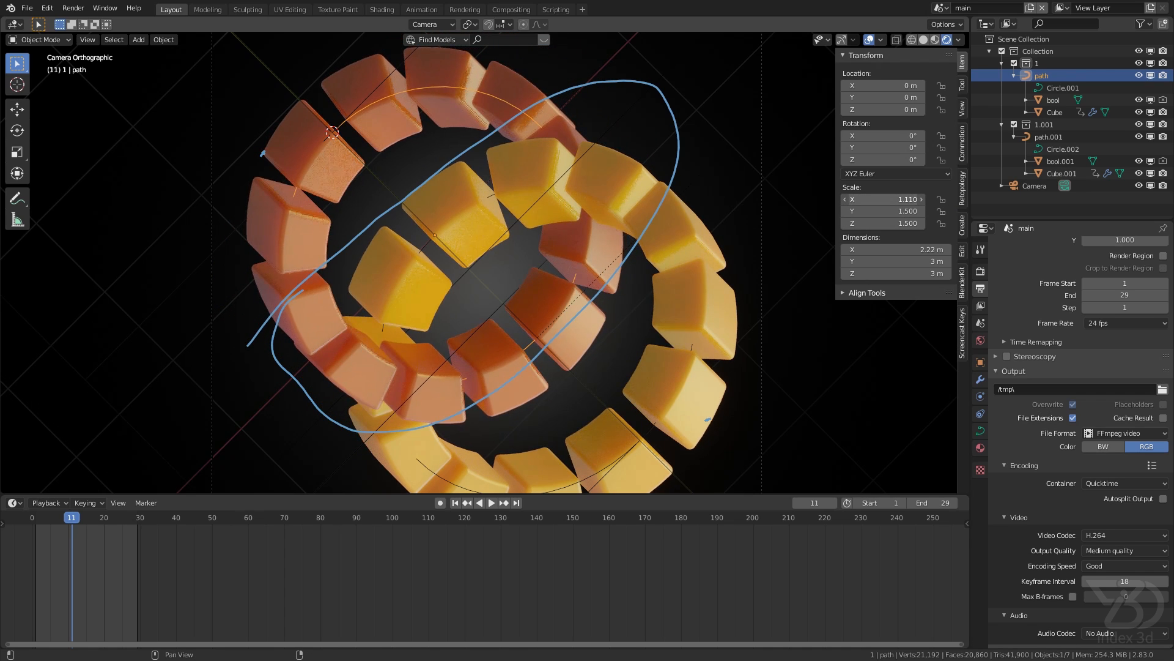
pyautogui.moveTo(883, 199); pyautogui.dragTo(902, 198)
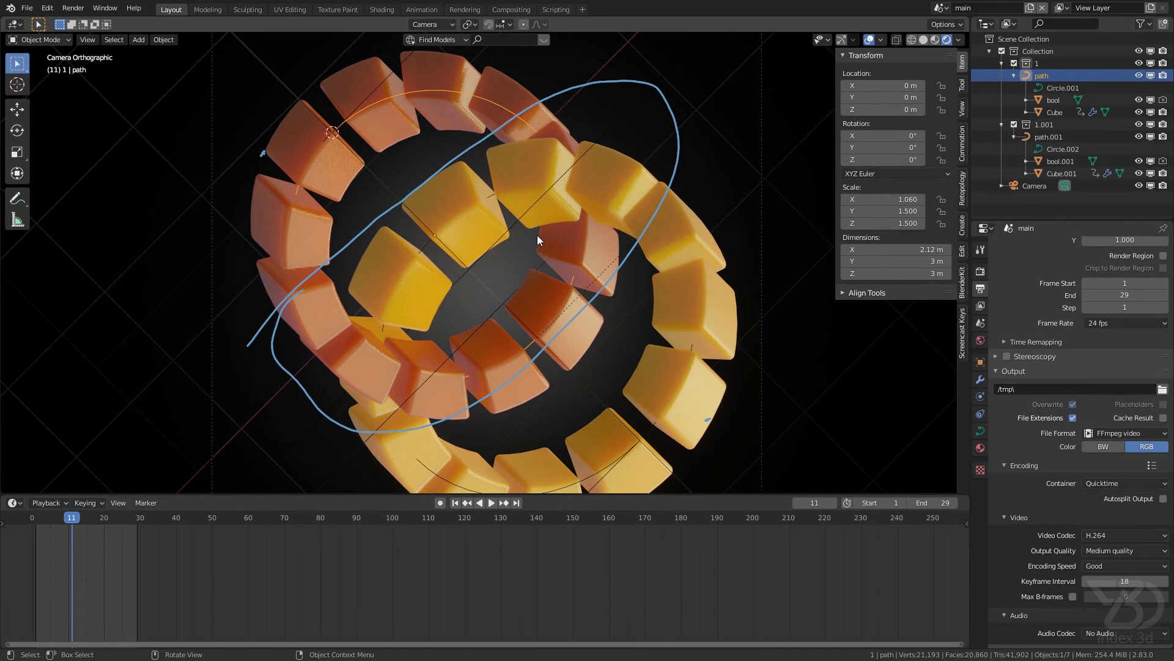
pyautogui.hotkey('ctrl', 'z')
pyautogui.hotkey('ctrl', 'z')
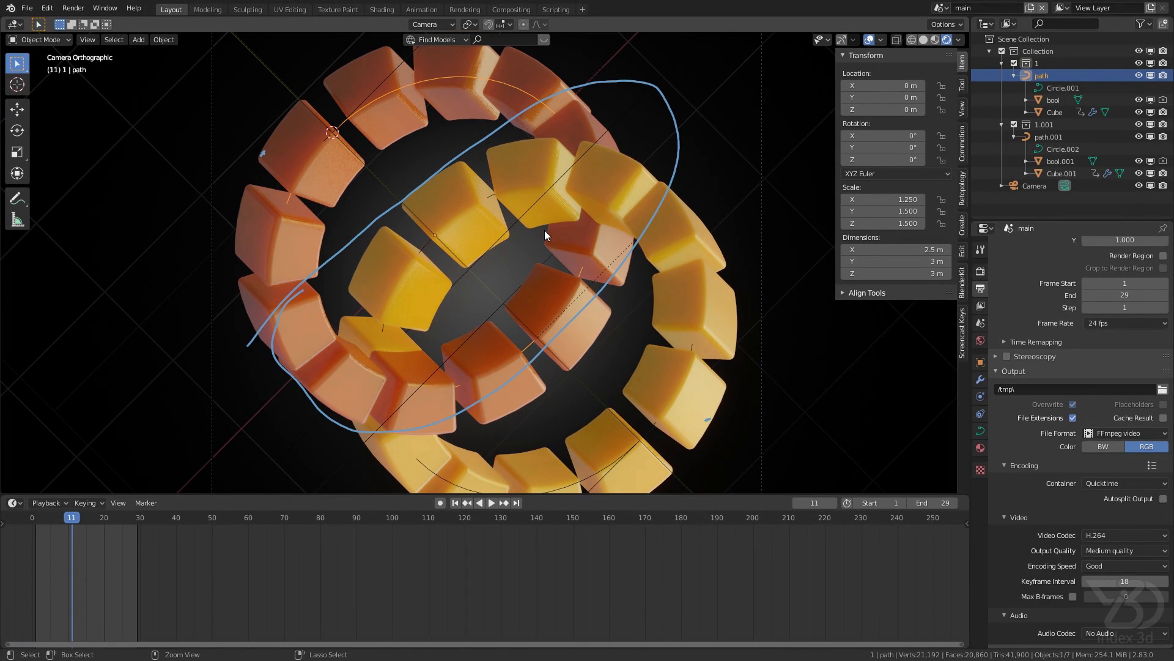
# - Erase the blue annotation strokes drawn over the chains in the camera view
pyautogui.scroll(-1, 515, 247)
pyautogui.scroll(-1, 518, 252)
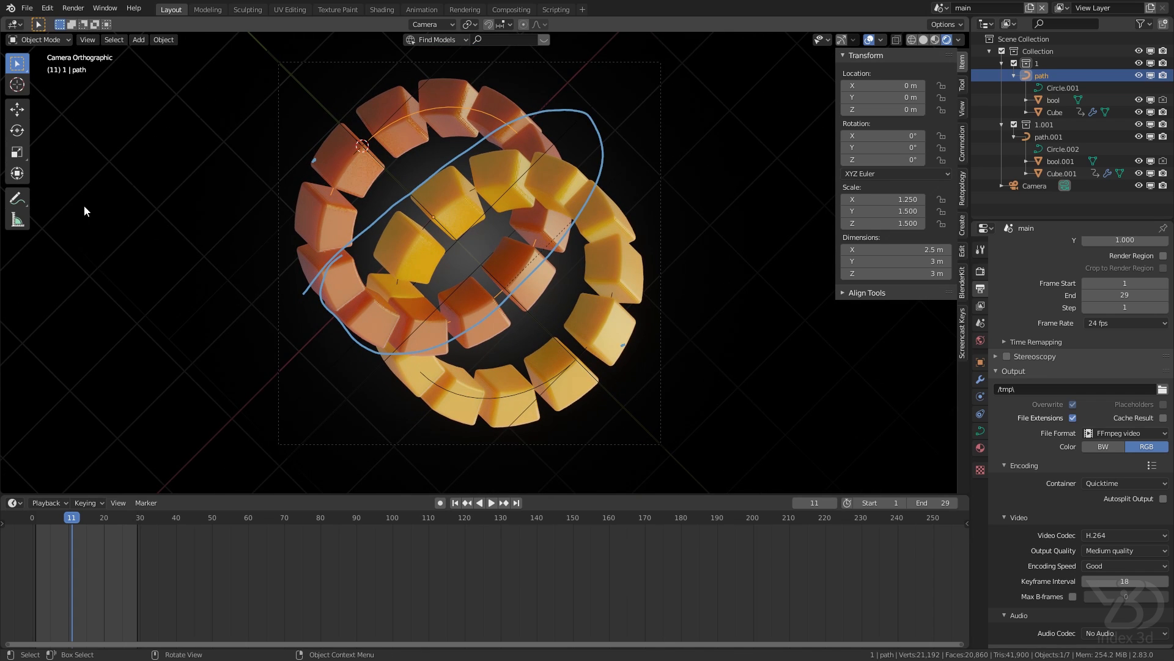
pyautogui.moveTo(347, 253)
pyautogui.mouseDown(button='right')
pyautogui.moveTo(478, 145)
pyautogui.moveTo(355, 219)
pyautogui.moveTo(294, 161)
pyautogui.moveTo(308, 320)
pyautogui.moveTo(453, 337)
pyautogui.moveTo(508, 315)
pyautogui.moveTo(479, 324)
pyautogui.moveTo(575, 231)
pyautogui.moveTo(545, 257)
pyautogui.moveTo(602, 176)
pyautogui.moveTo(588, 113)
pyautogui.moveTo(485, 123)
pyautogui.moveTo(488, 153)
pyautogui.mouseUp(button='right')
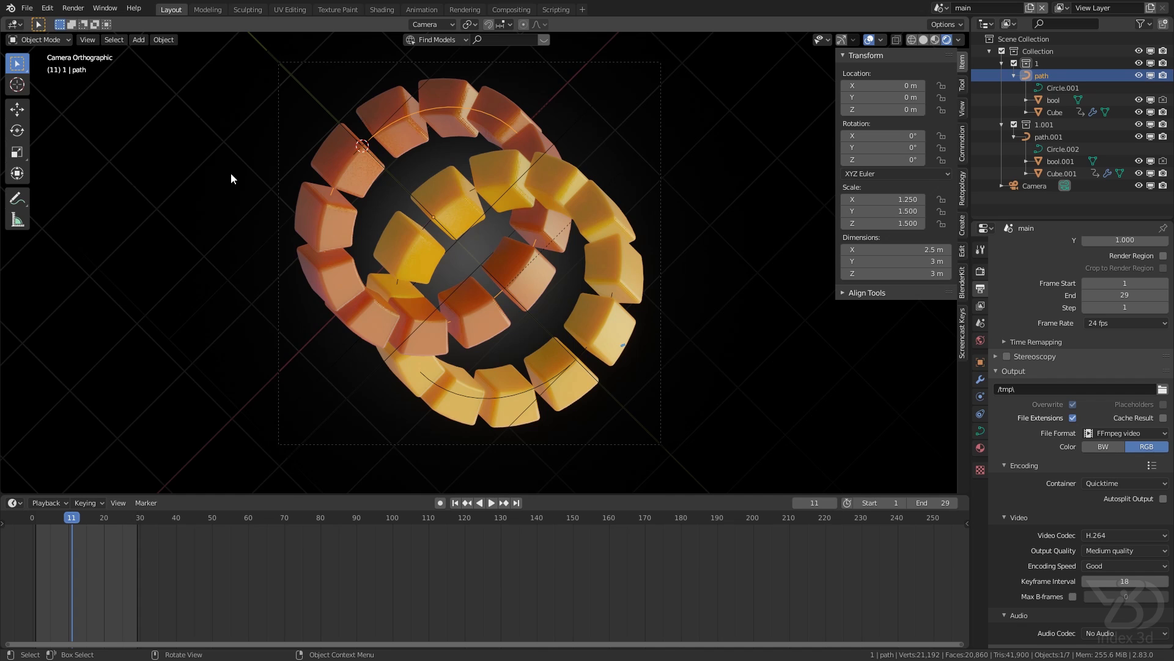
pyautogui.click(86, 8)
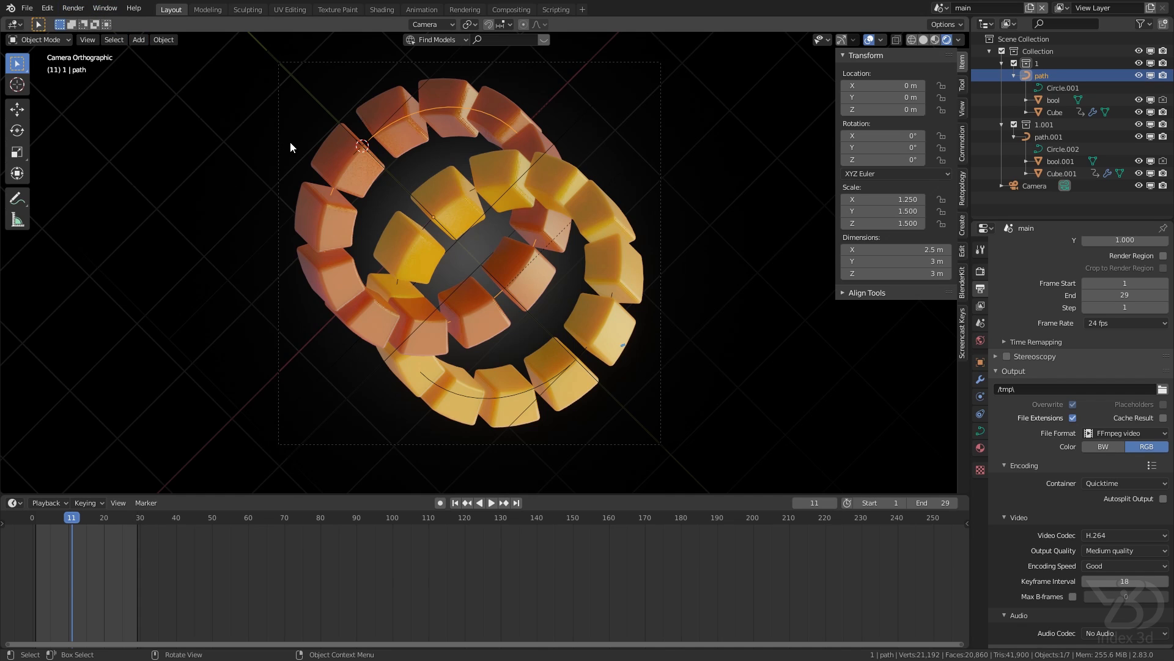